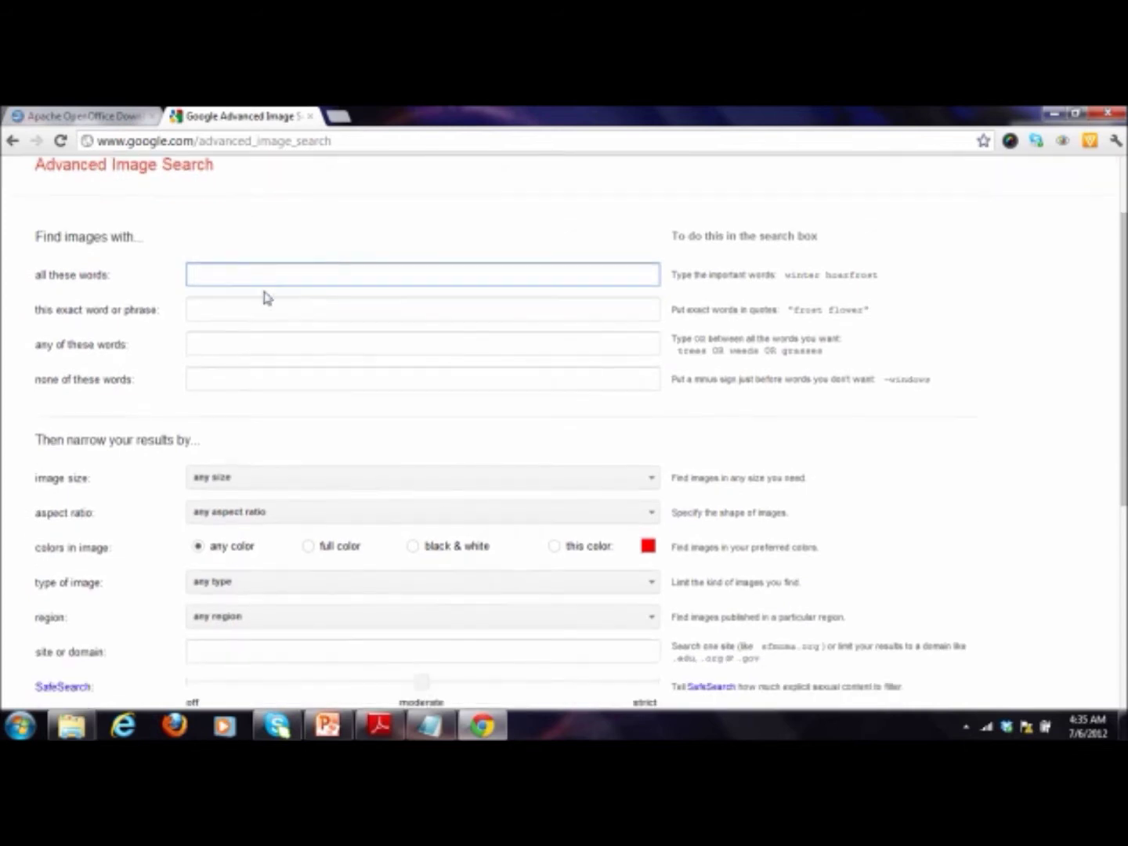
{"action": "scroll", "coordinate": [145, 306], "scroll_direction": "down", "scroll_amount": 3}
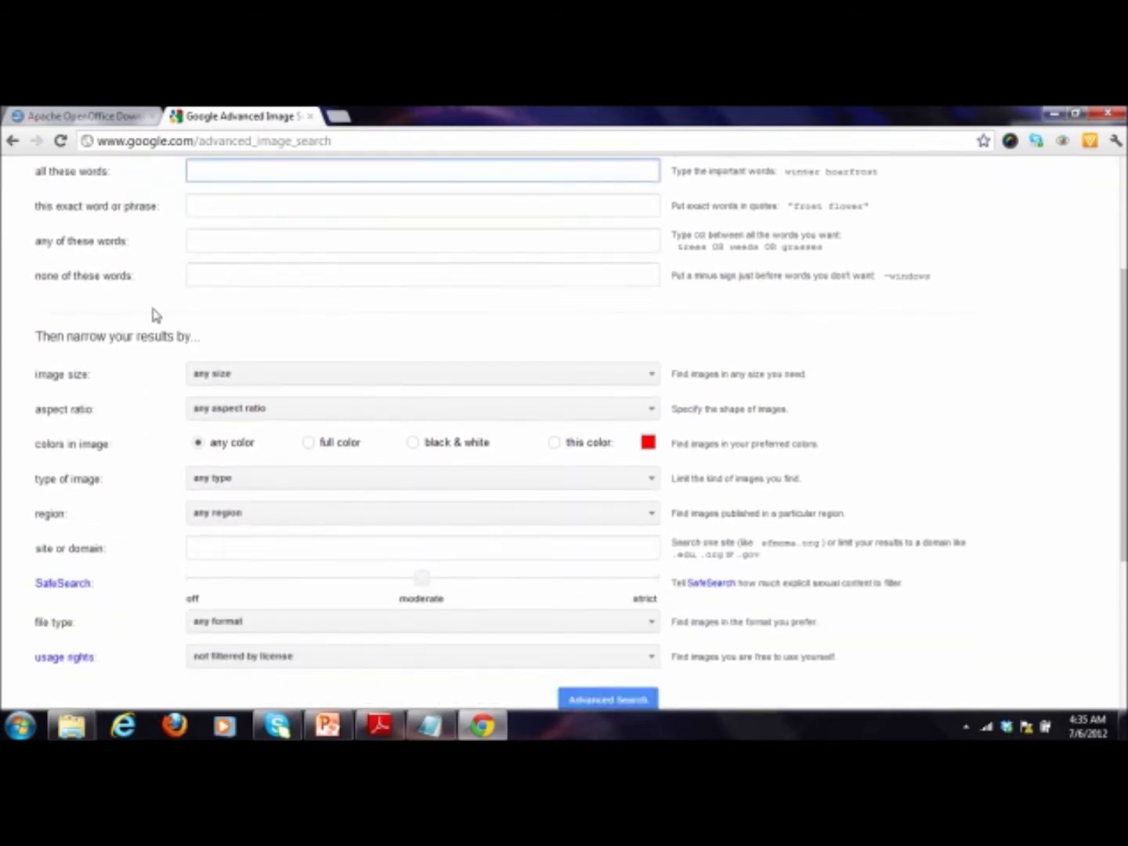
Step: Limit the 'plr video' image search to usage rights 'free to use or share, even commercially'
{"action": "scroll", "coordinate": [152, 313], "scroll_direction": "up", "scroll_amount": 1}
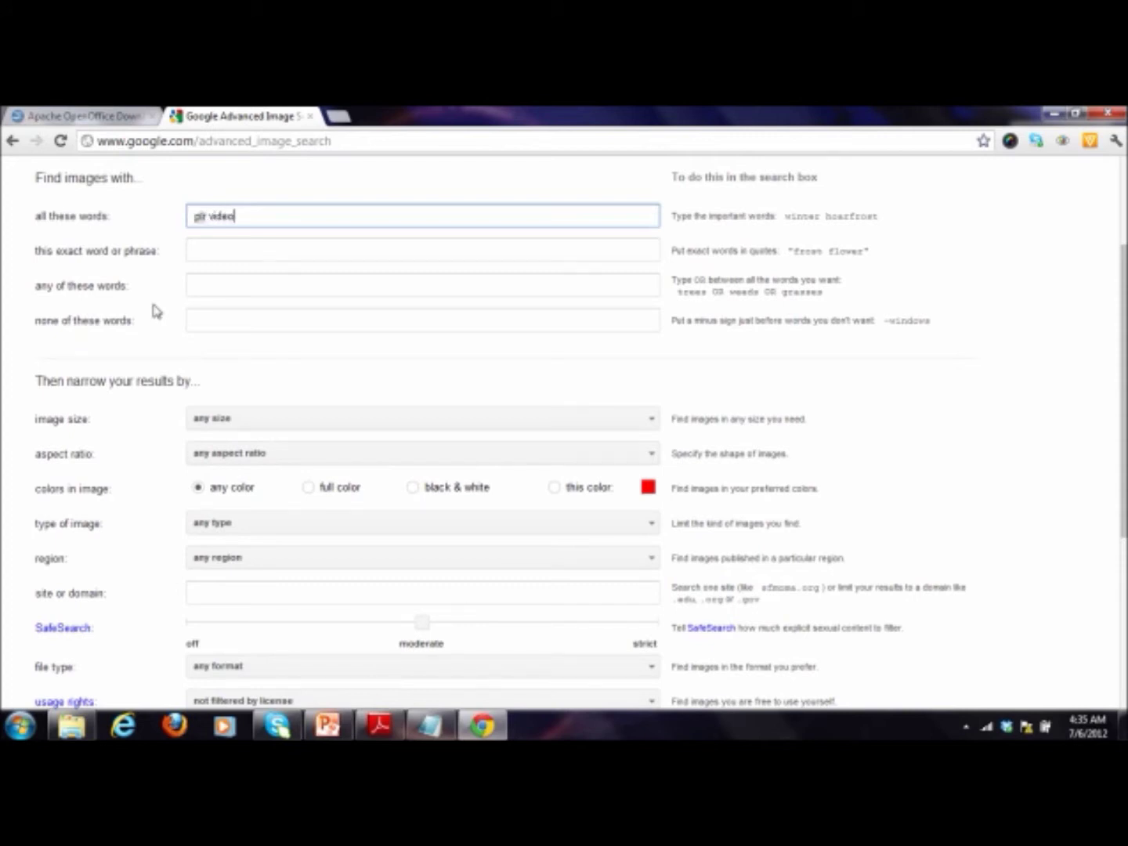
{"action": "scroll", "coordinate": [149, 304], "scroll_direction": "down", "scroll_amount": 2}
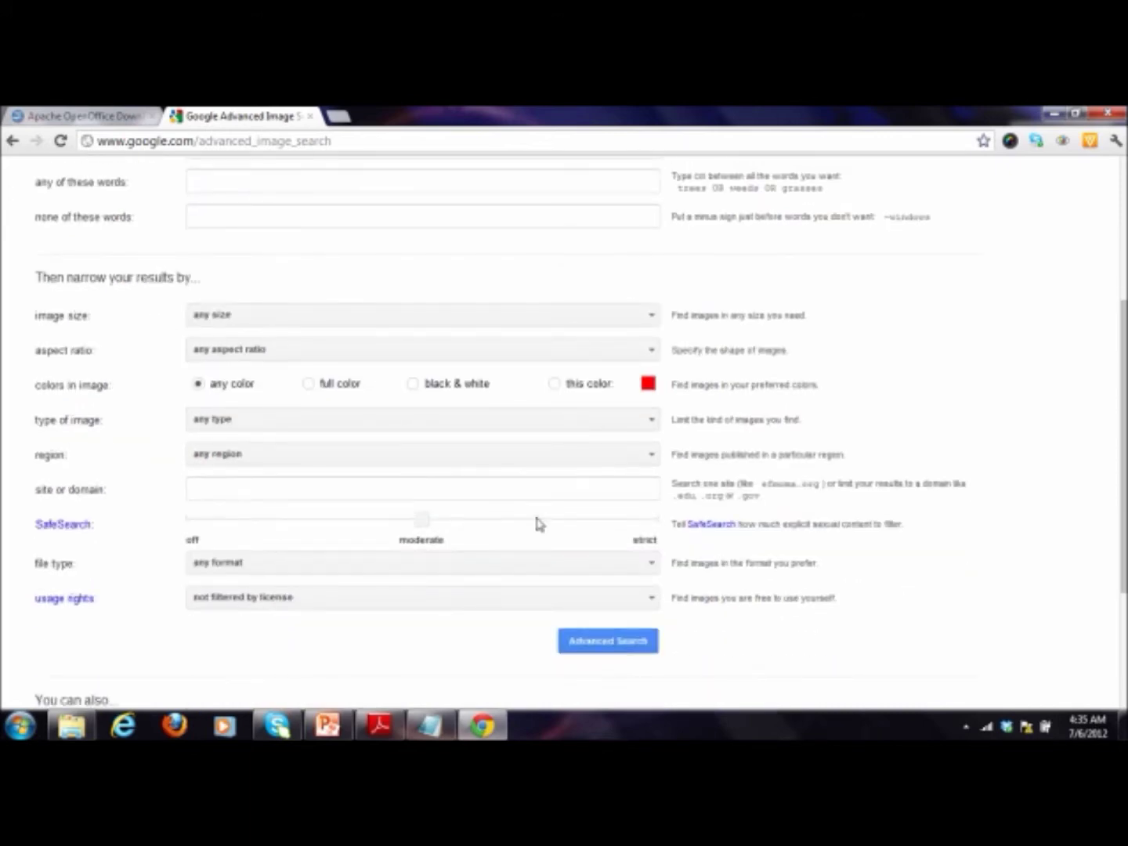
{"action": "left_click", "coordinate": [649, 602]}
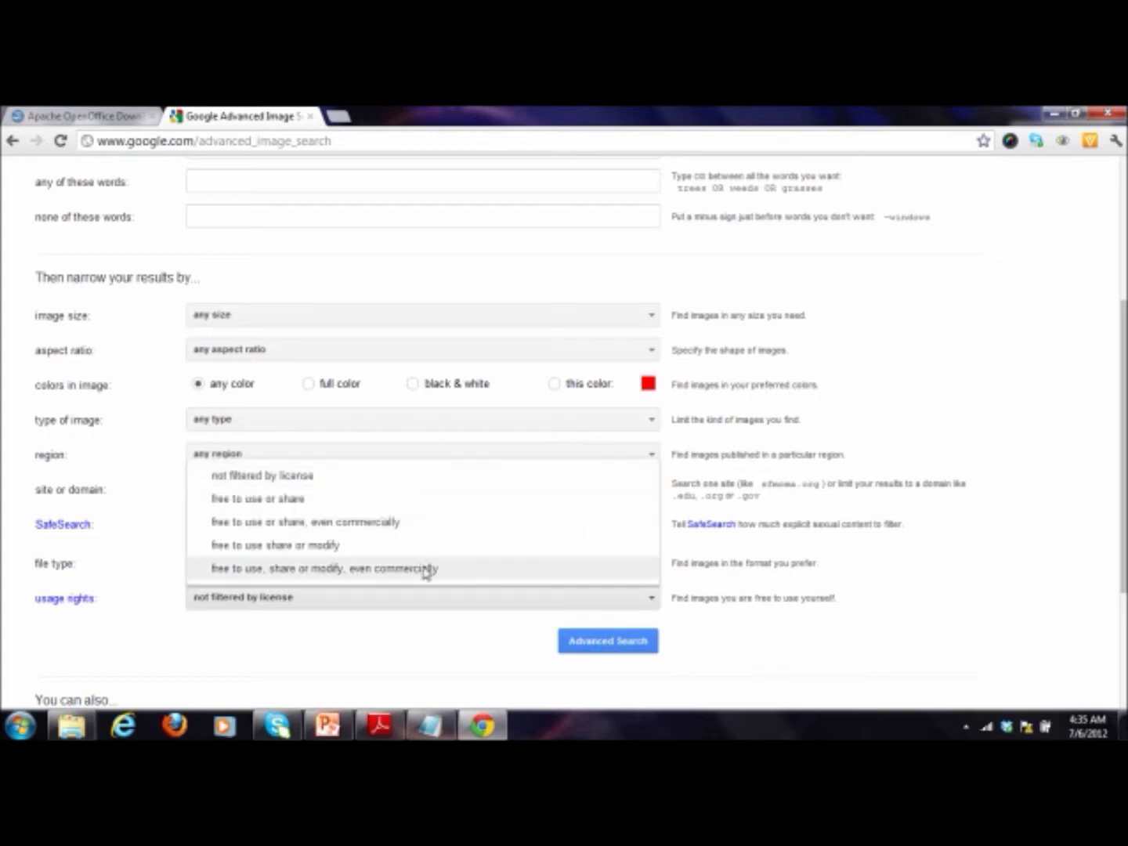
{"action": "left_click", "coordinate": [417, 525]}
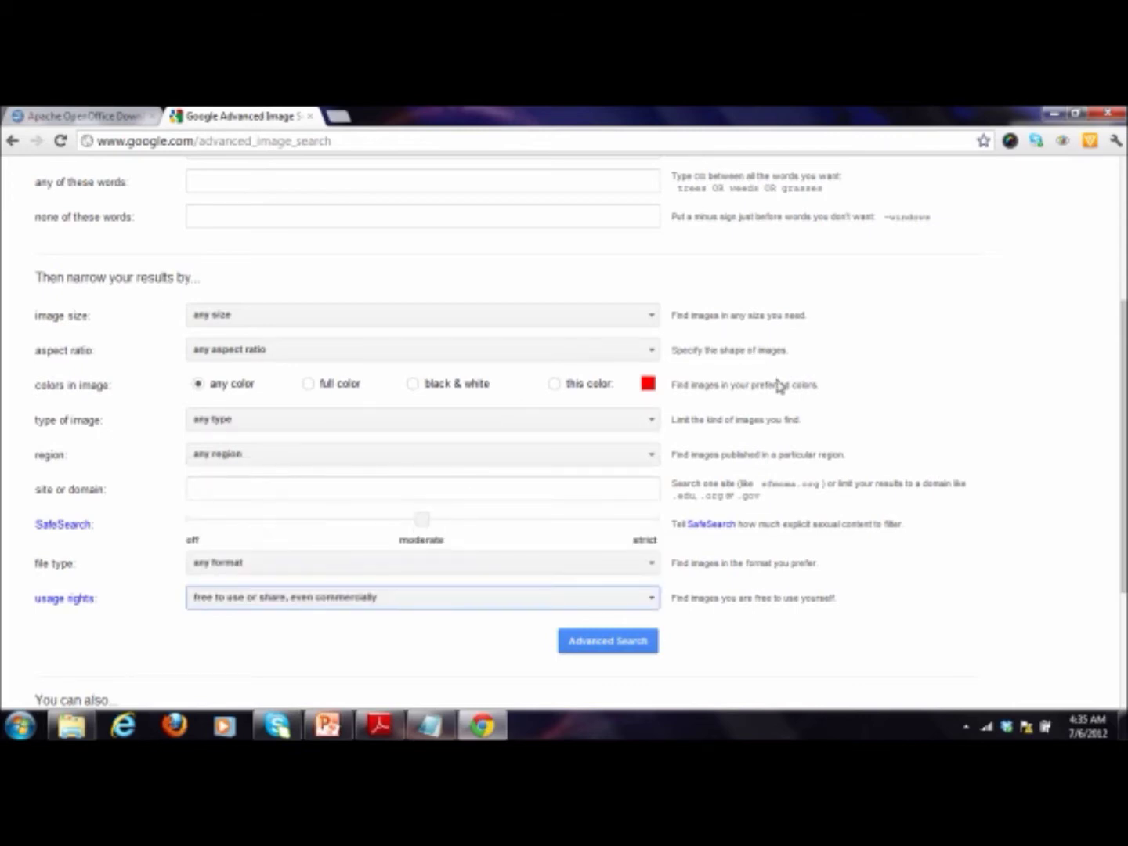
{"action": "scroll", "coordinate": [779, 385], "scroll_direction": "down", "scroll_amount": 2}
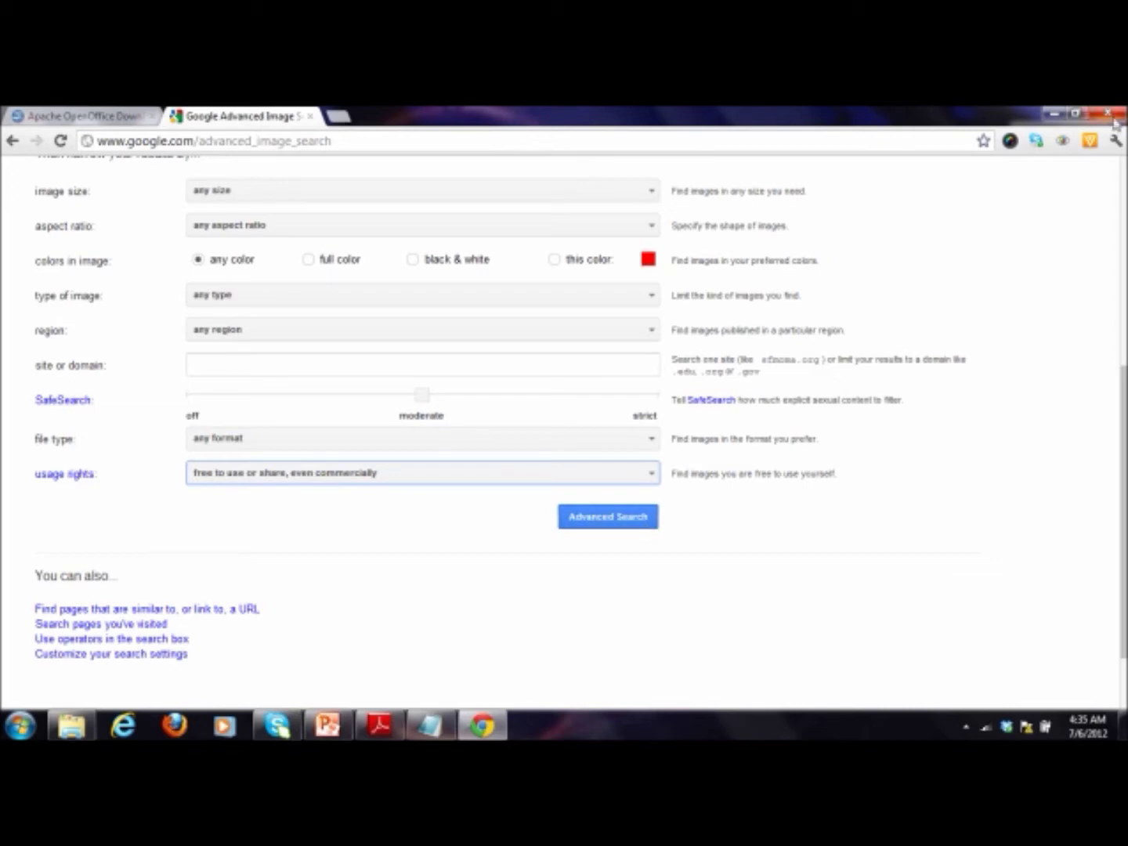
Step: Hide Chrome, briefly present the Creating an Ebook slide, then bring the PLRVideoProfits folder forward
{"action": "left_click", "coordinate": [1051, 115]}
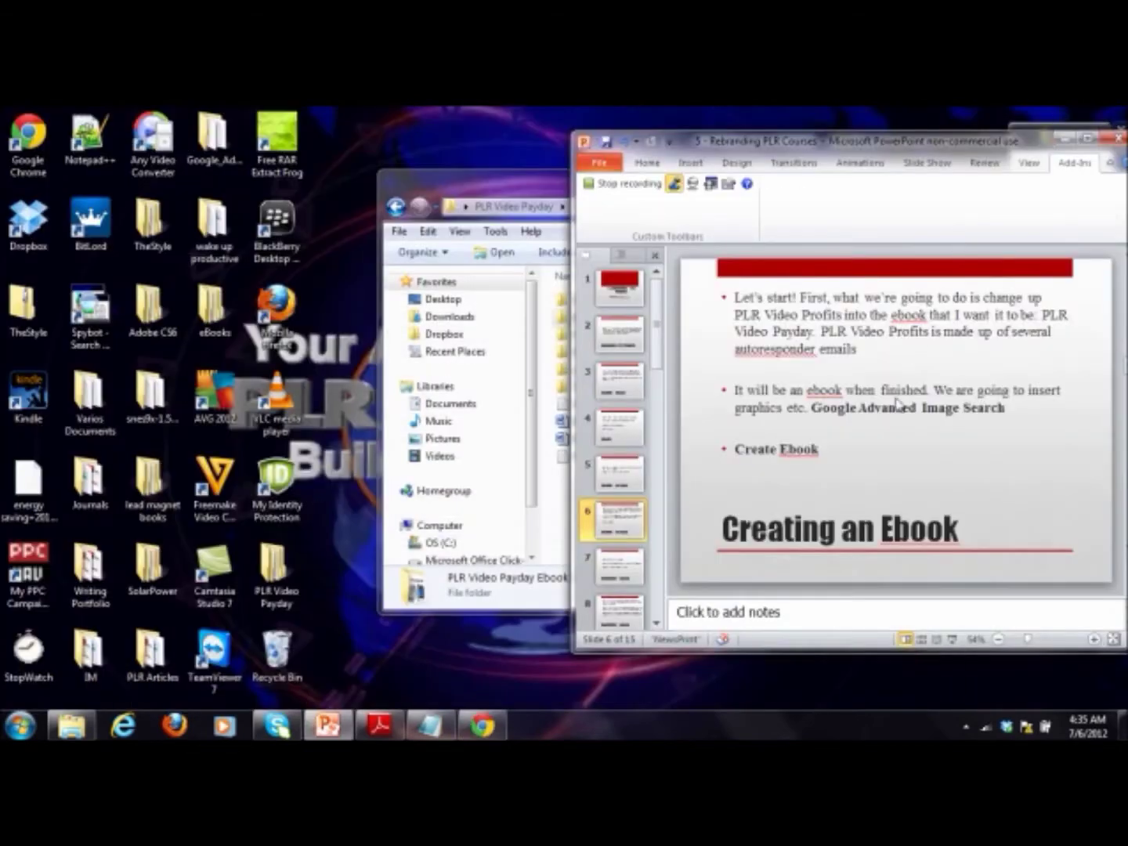
{"action": "key", "text": "shift+F5"}
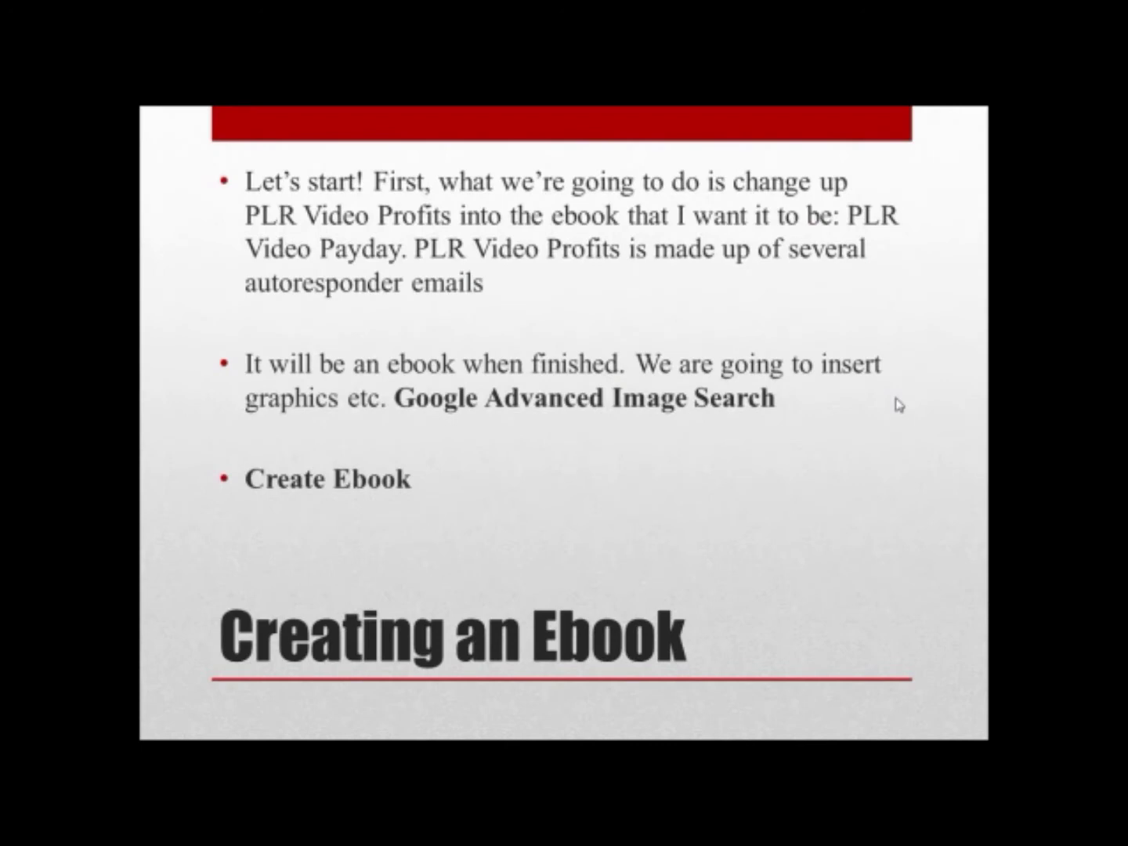
{"action": "key", "text": "Escape"}
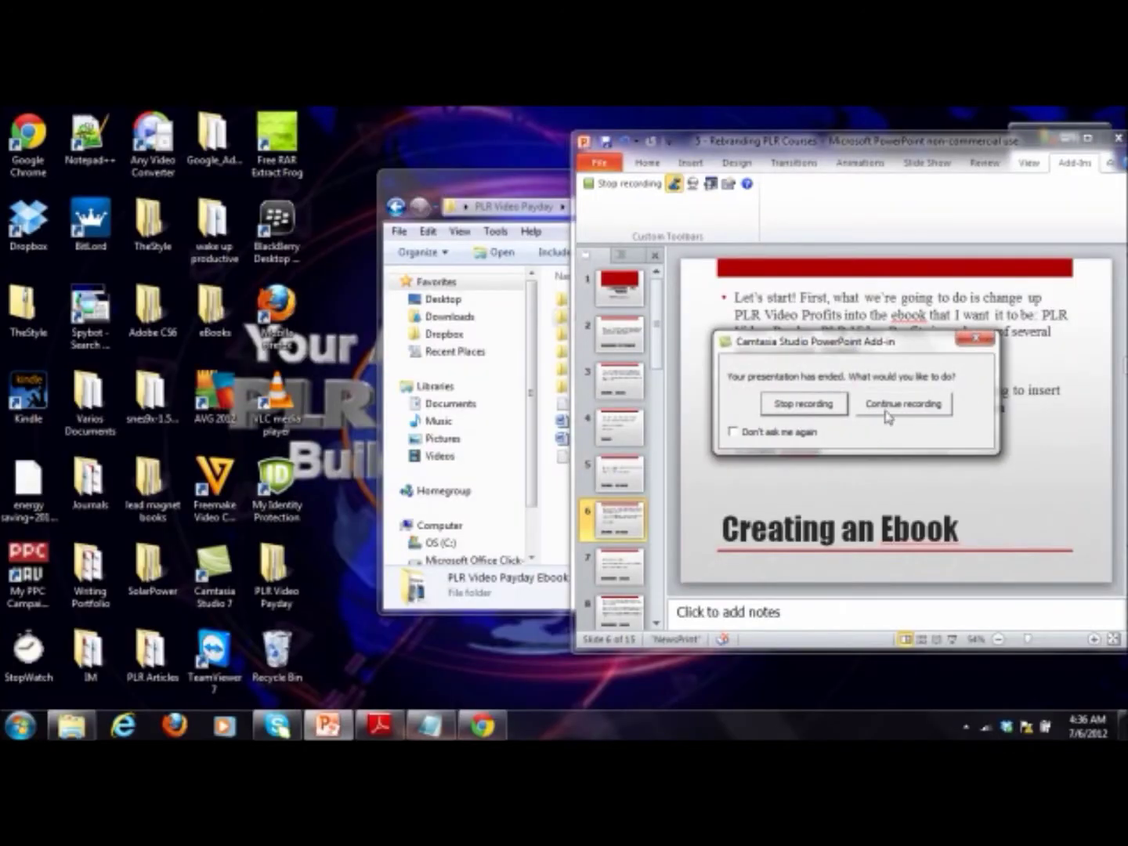
{"action": "left_click", "coordinate": [889, 408]}
{"action": "left_click_drag", "start_coordinate": [561, 181], "coordinate": [337, 197]}
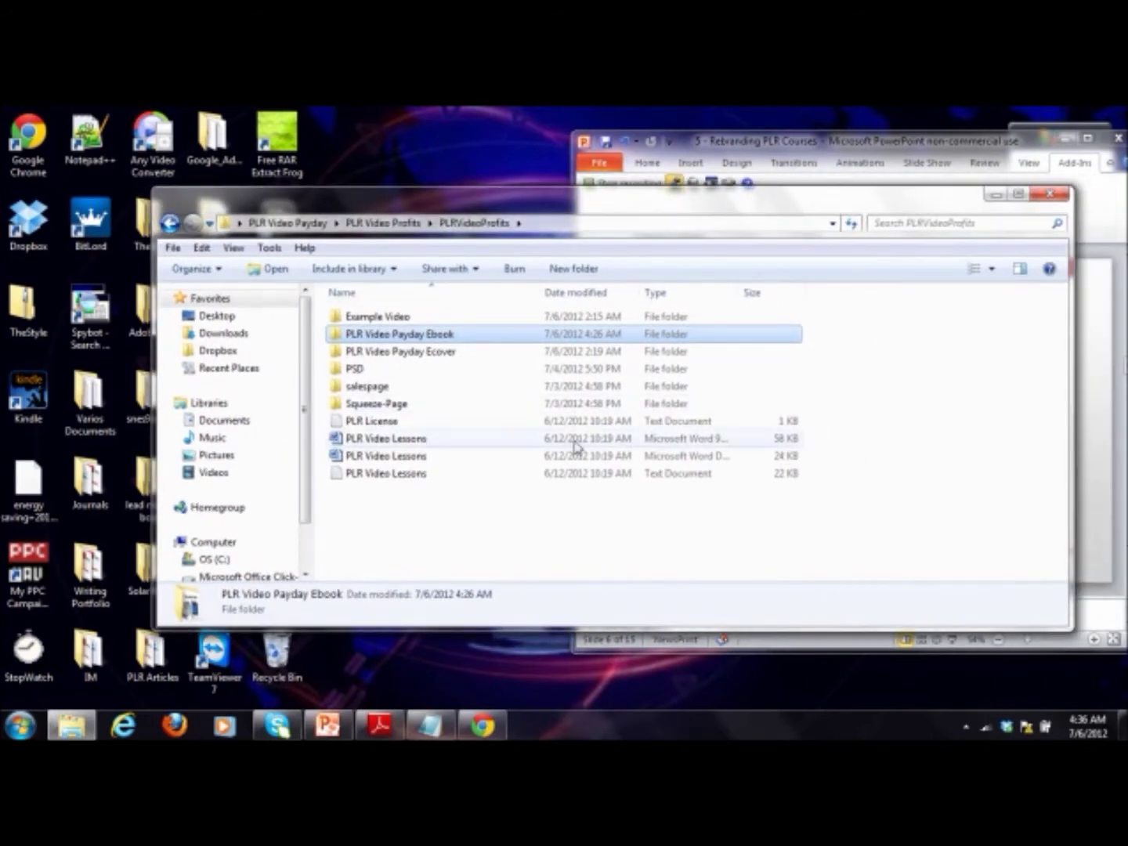
Step: Open PLR Video Lessons in Word and read through the lesson emails down to the Legal Notice
{"action": "double_click", "coordinate": [426, 442]}
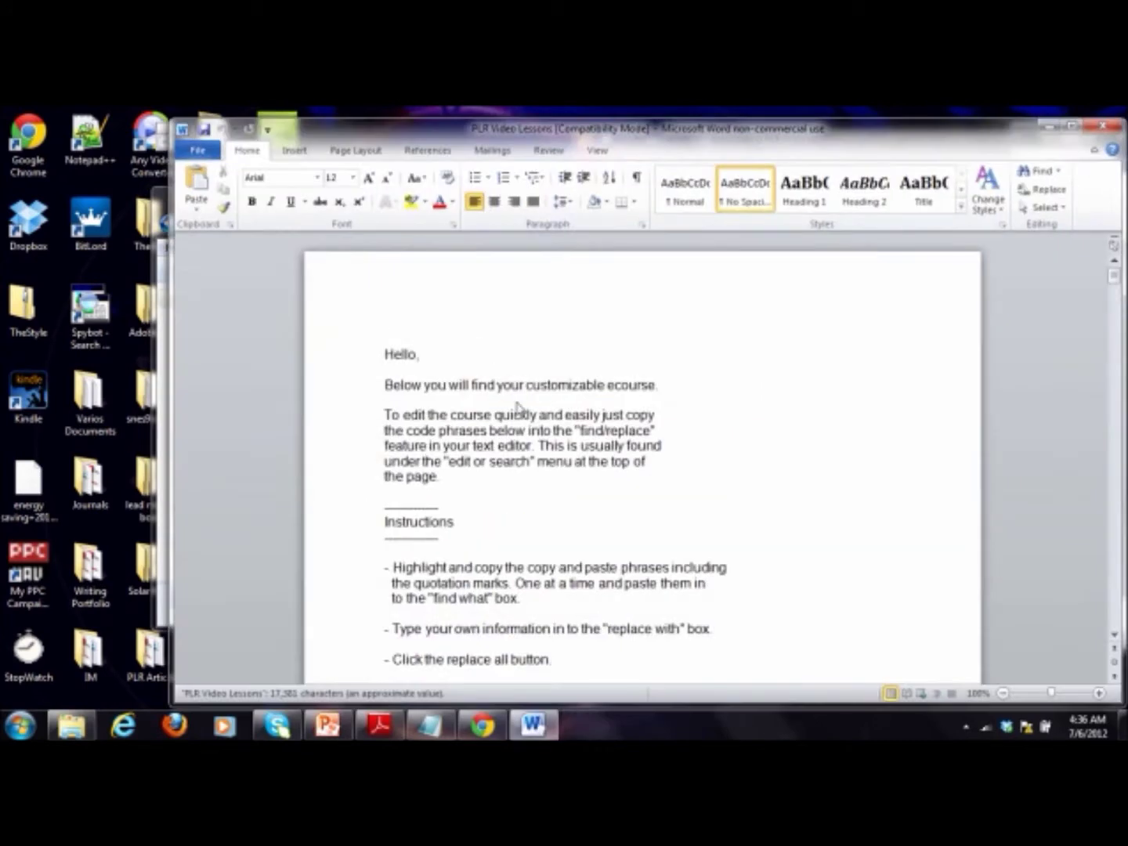
{"action": "scroll", "coordinate": [561, 400], "scroll_direction": "down", "scroll_amount": 3}
{"action": "scroll", "coordinate": [560, 398], "scroll_direction": "down", "scroll_amount": 15}
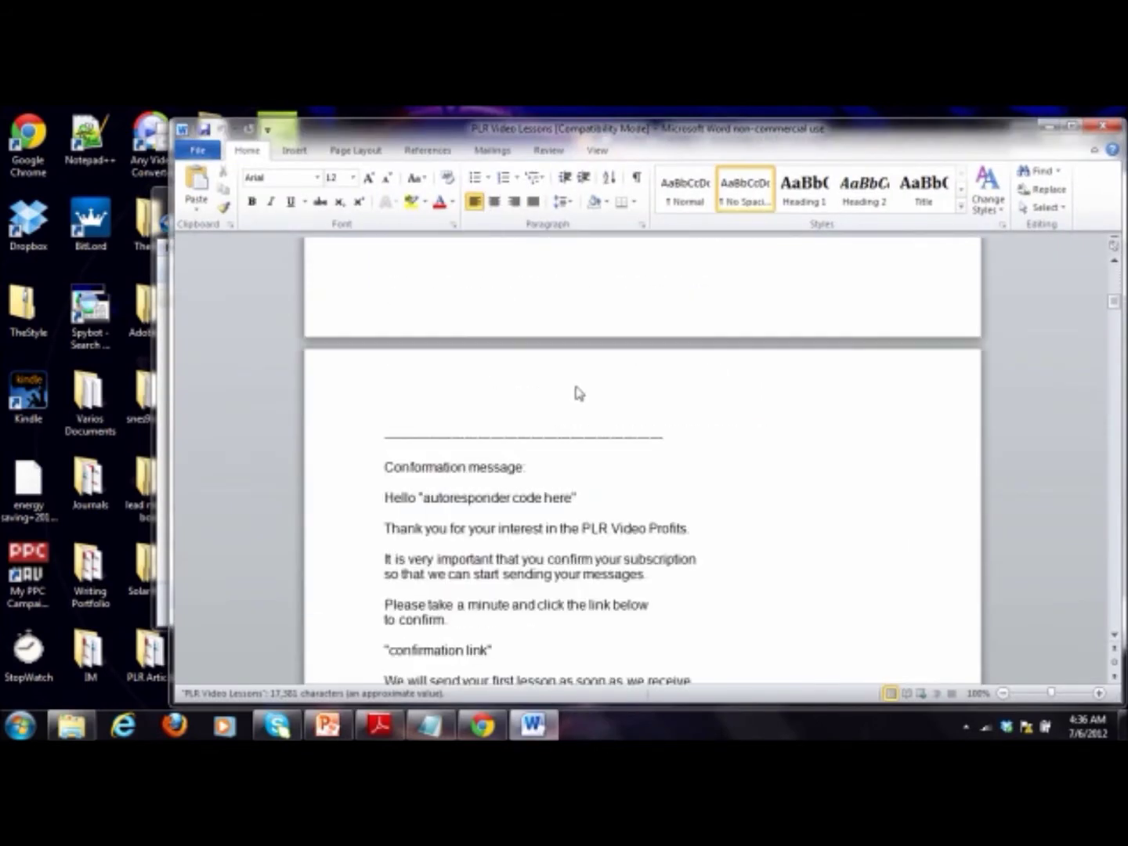
{"action": "scroll", "coordinate": [578, 391], "scroll_direction": "down", "scroll_amount": 20}
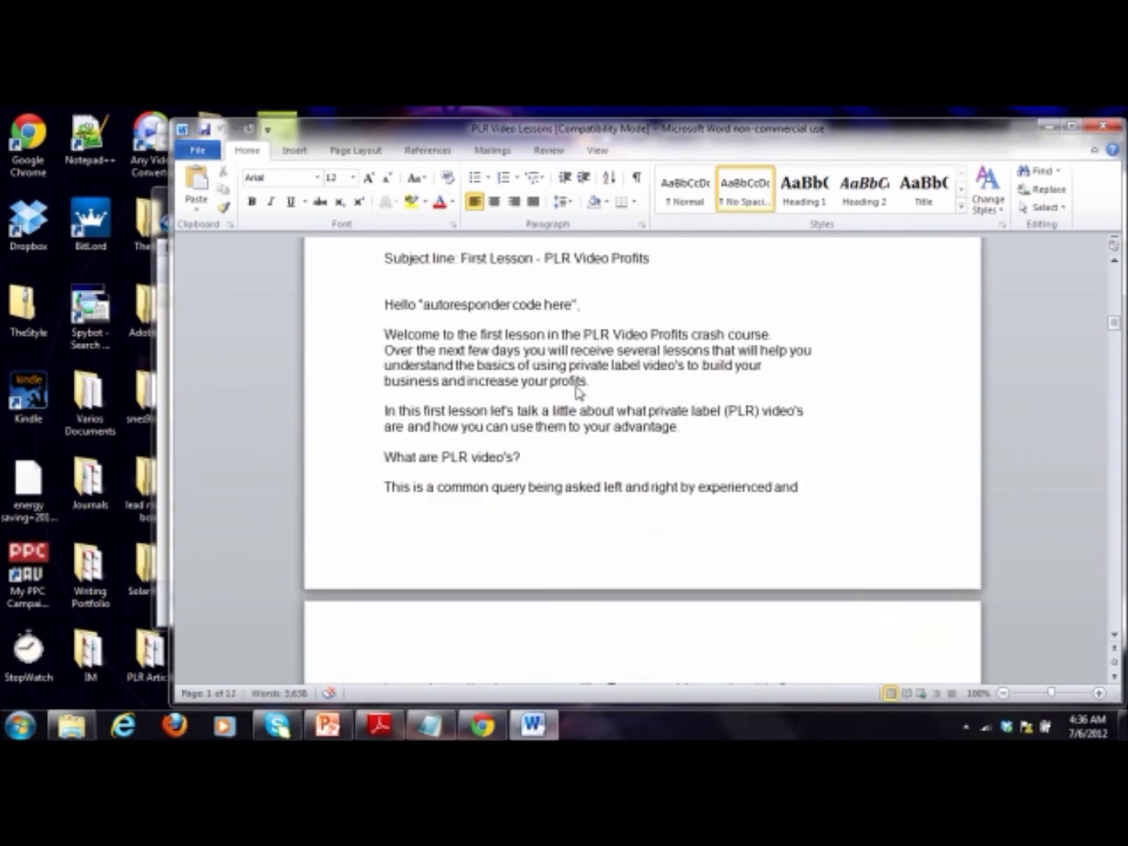
{"action": "scroll", "coordinate": [577, 392], "scroll_direction": "down", "scroll_amount": 20}
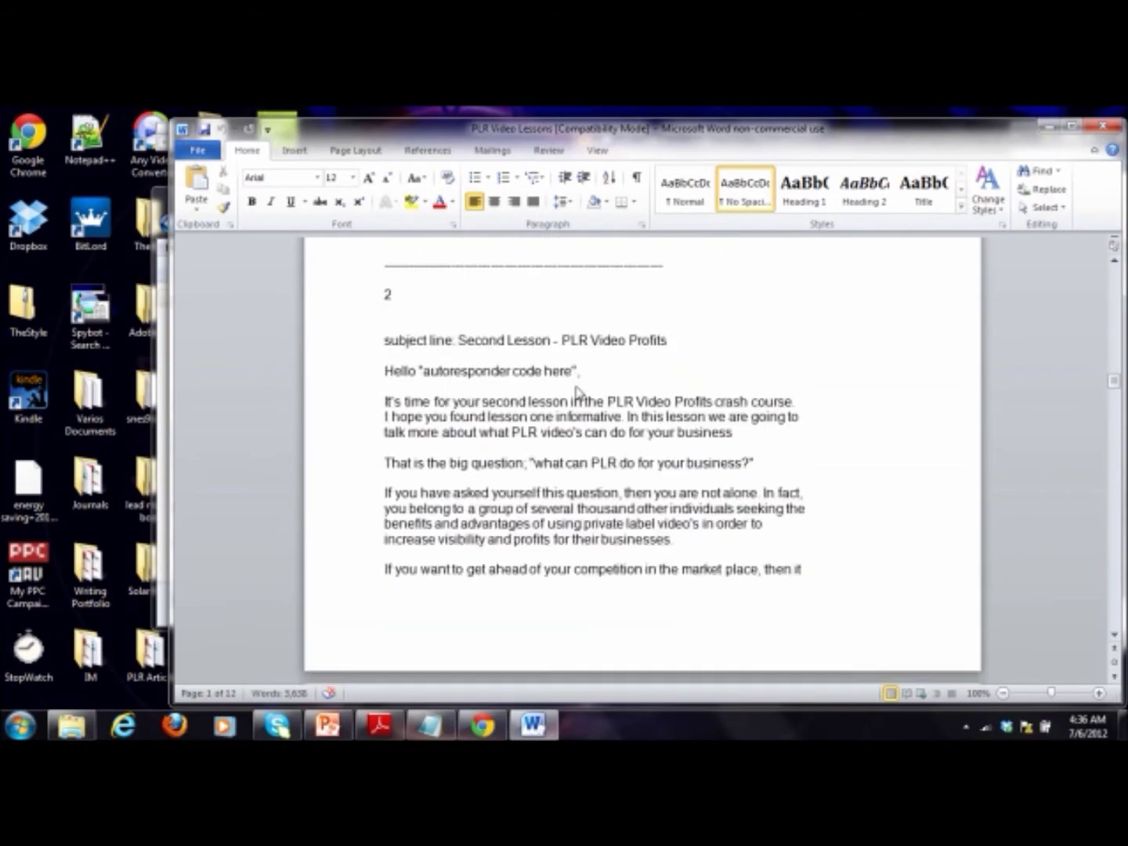
{"action": "scroll", "coordinate": [578, 390], "scroll_direction": "down", "scroll_amount": 20}
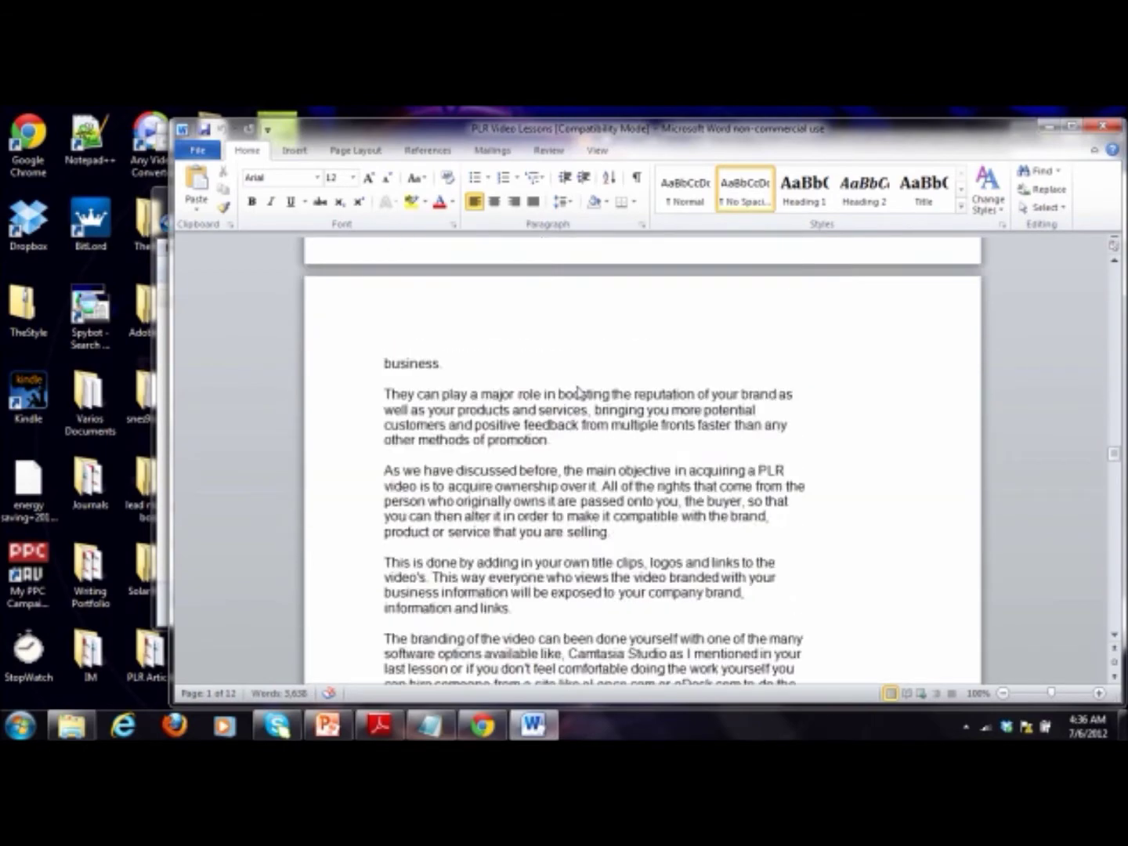
{"action": "scroll", "coordinate": [577, 392], "scroll_direction": "down", "scroll_amount": 20}
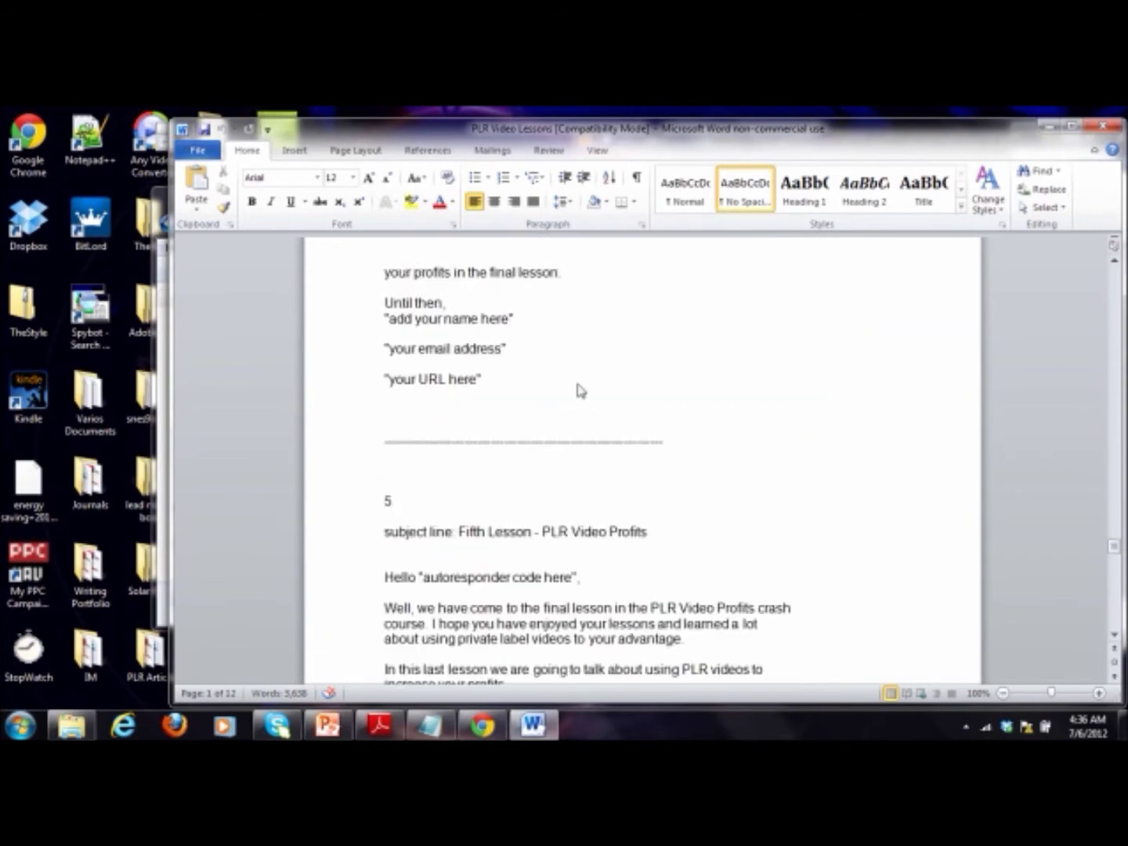
{"action": "scroll", "coordinate": [578, 392], "scroll_direction": "down", "scroll_amount": 20}
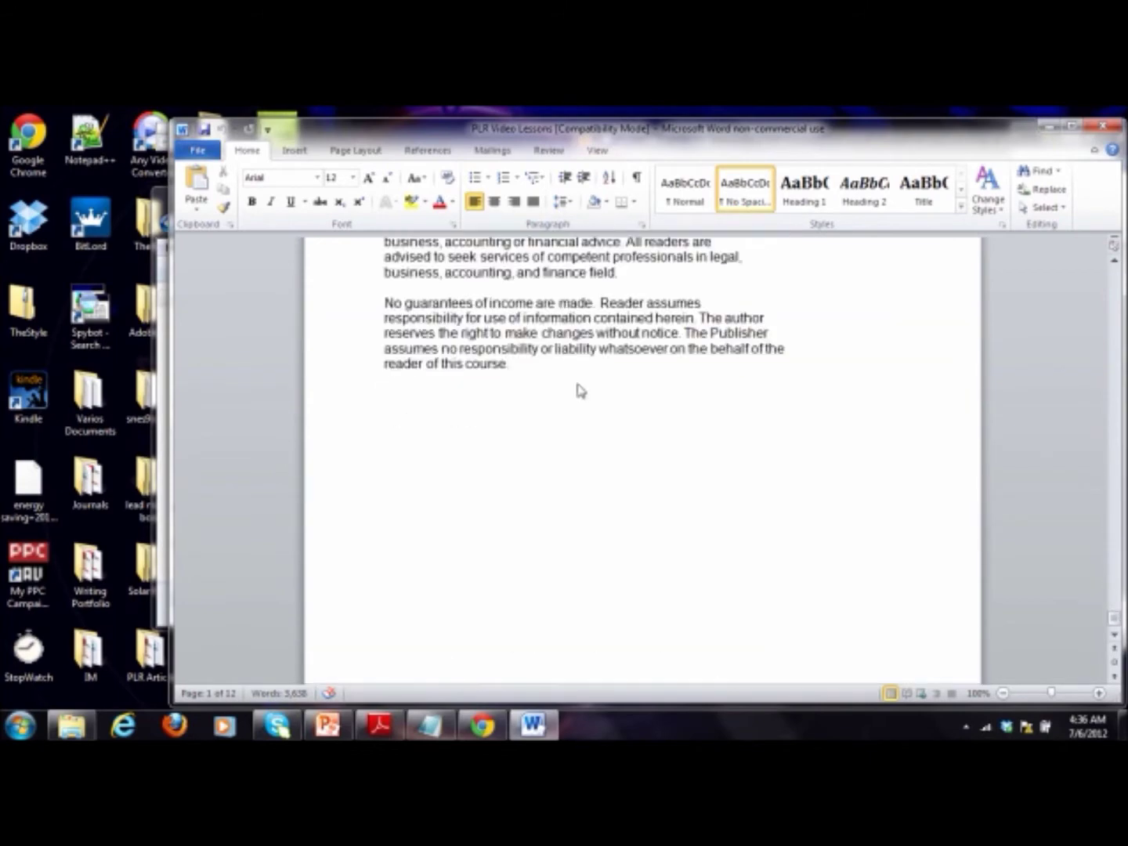
{"action": "scroll", "coordinate": [578, 391], "scroll_direction": "up", "scroll_amount": 8}
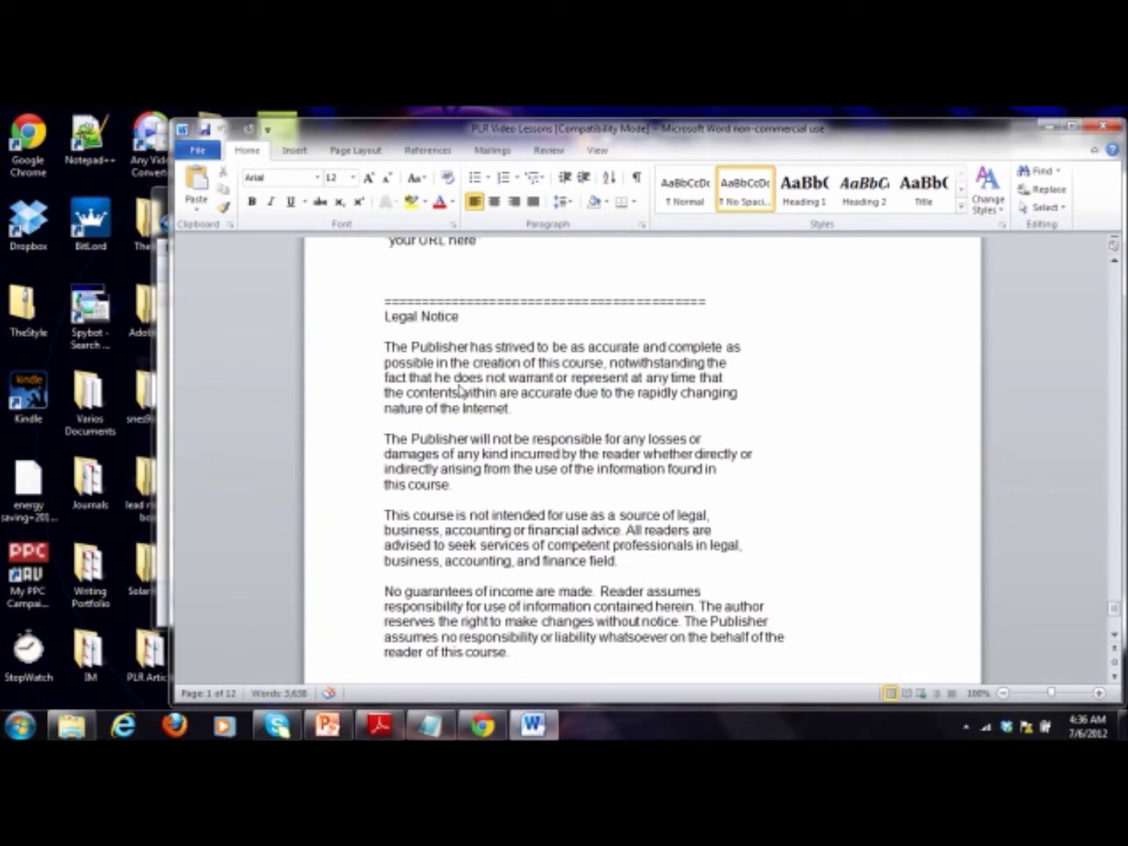
{"action": "left_click", "coordinate": [19, 725]}
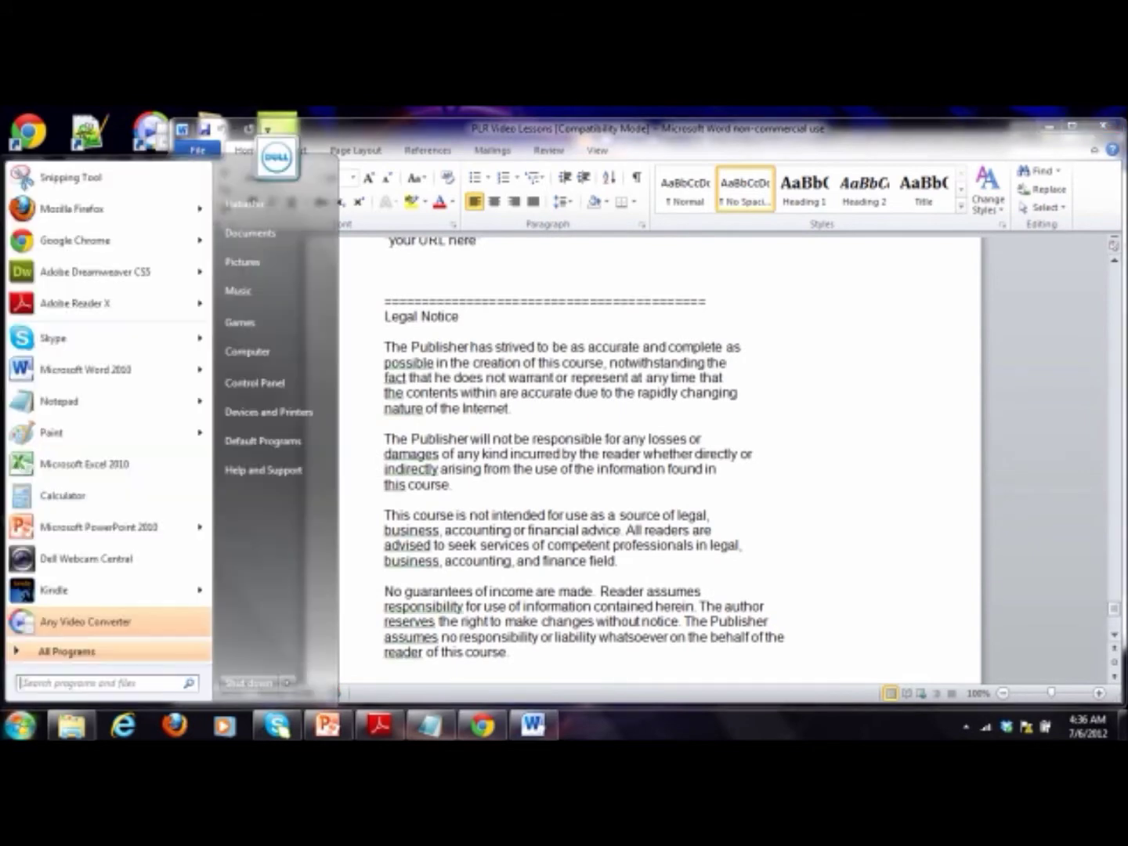
Step: Start a new blank Word document at half width and begin saving it to the Desktop
{"action": "left_click", "coordinate": [83, 368]}
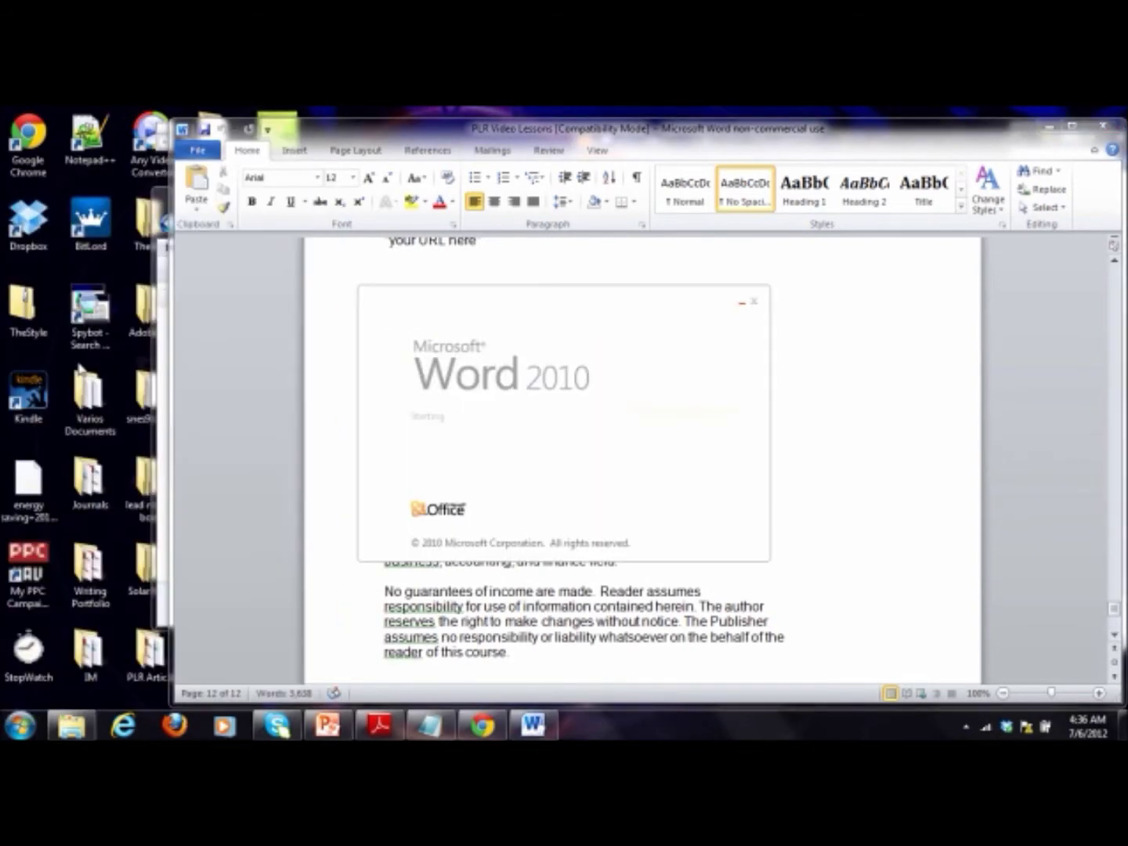
{"action": "left_click_drag", "start_coordinate": [955, 697], "coordinate": [555, 697]}
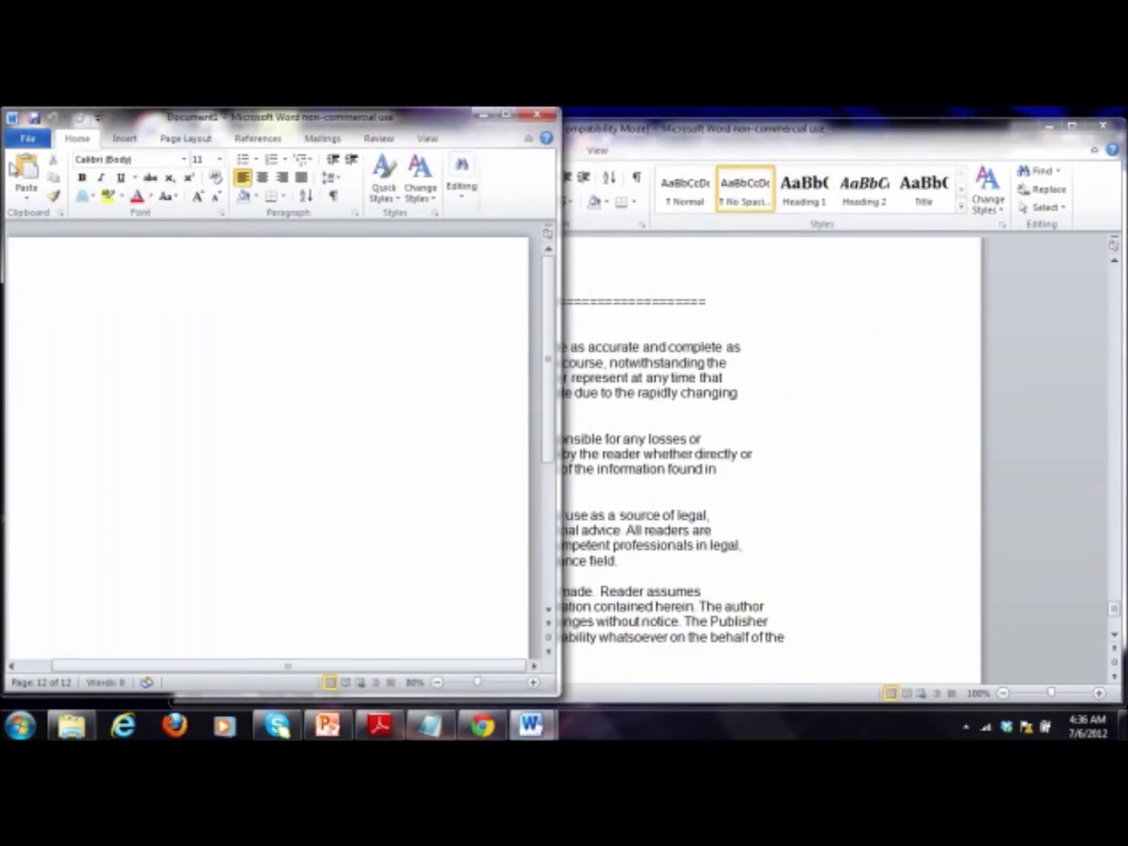
{"action": "left_click", "coordinate": [28, 145]}
{"action": "left_click", "coordinate": [47, 188]}
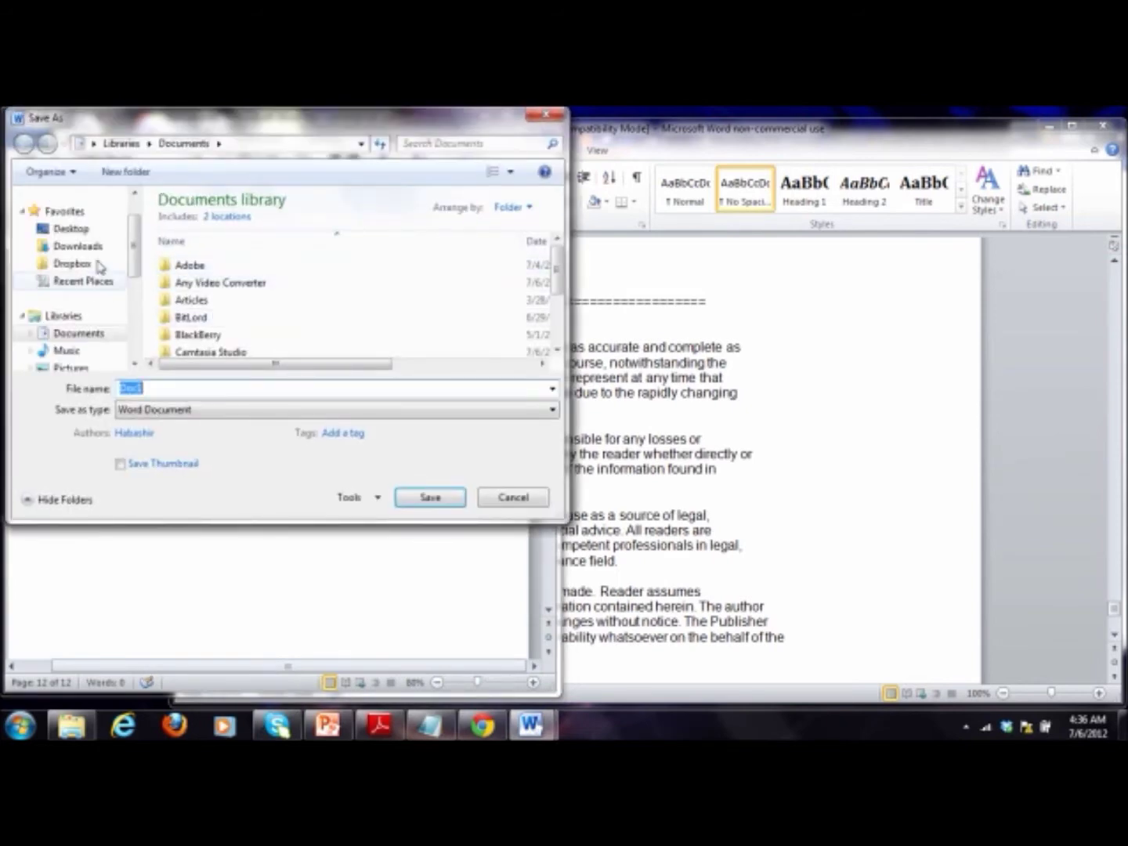
{"action": "left_click", "coordinate": [70, 229]}
{"action": "left_click", "coordinate": [227, 314]}
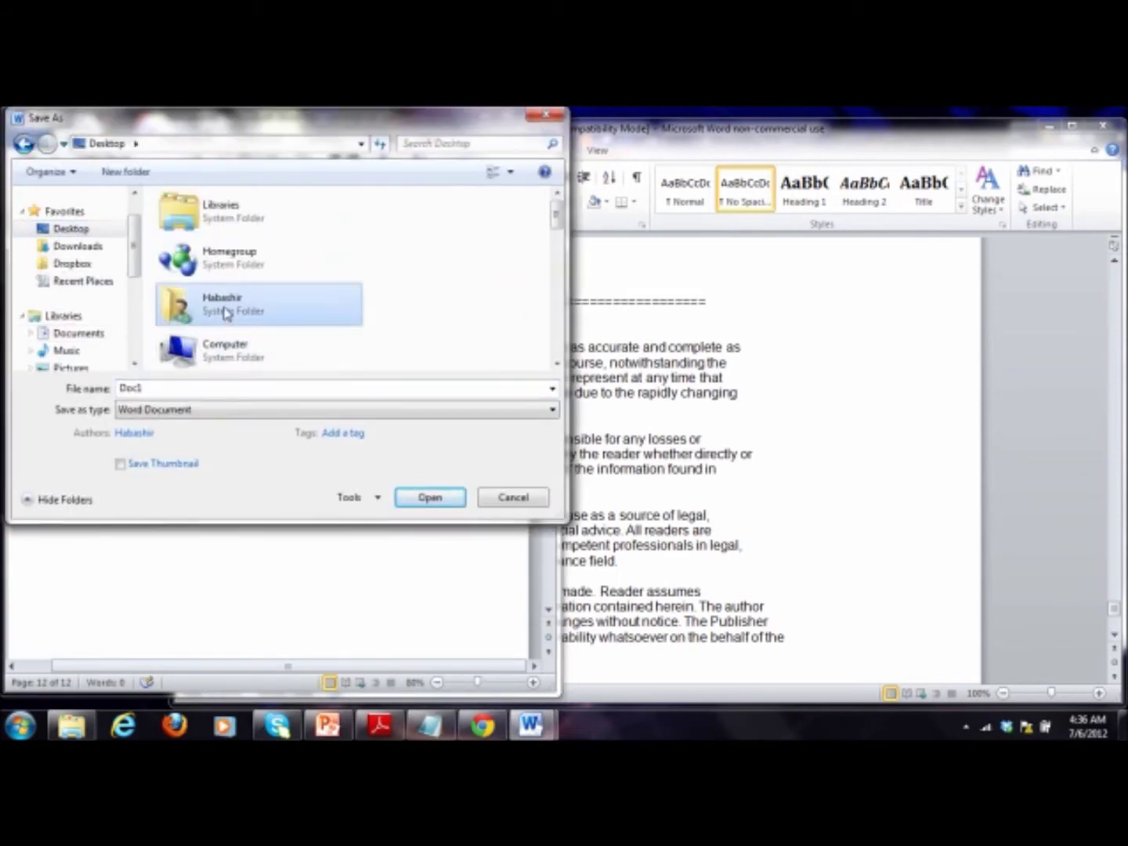
{"action": "key", "text": "i"}
{"action": "left_click", "coordinate": [227, 314]}
{"action": "scroll", "coordinate": [227, 314], "scroll_direction": "down", "scroll_amount": 1}
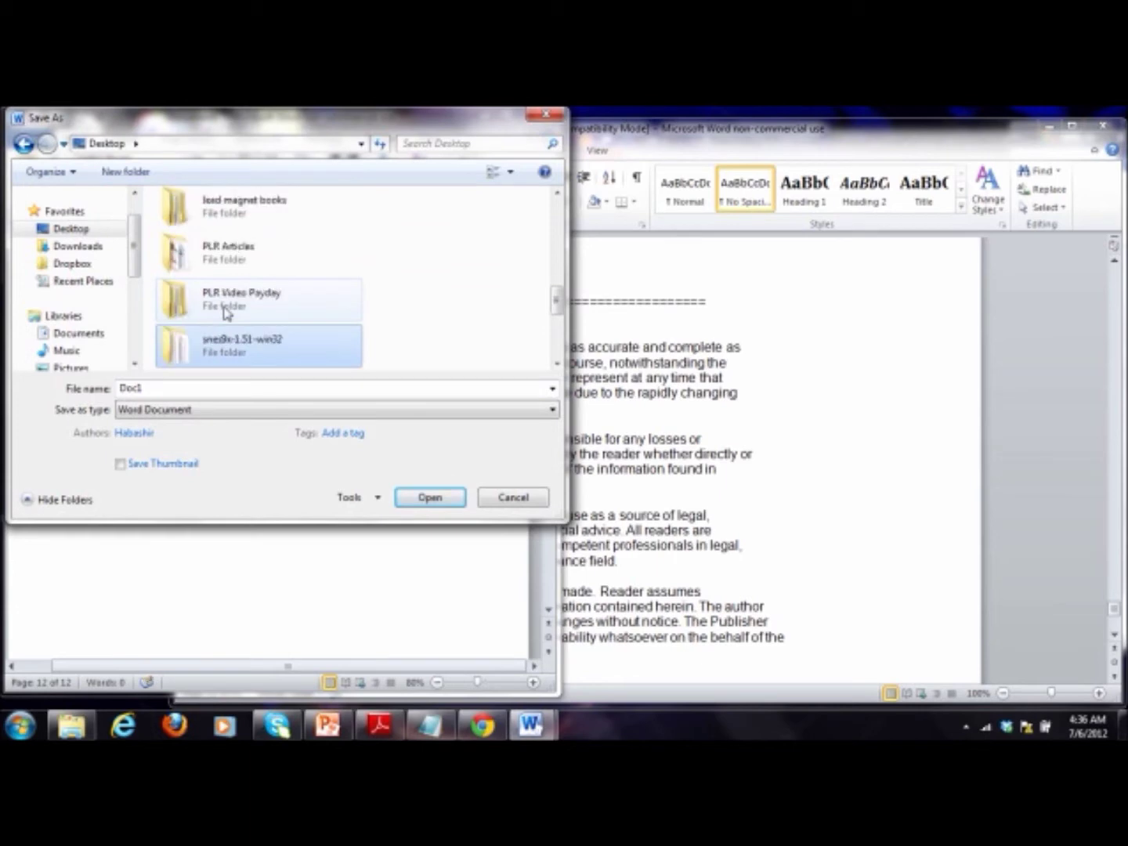
Step: Navigate through PLR Video Payday, PLR Video Profits and PLRVideoProfits into the PLR Video Payday Ebook folder
{"action": "double_click", "coordinate": [227, 314]}
{"action": "key", "text": "p"}
{"action": "key", "text": "Return"}
{"action": "key", "text": "p"}
{"action": "key", "text": "Return"}
{"action": "key", "text": "p"}
{"action": "key", "text": "p"}
{"action": "key", "text": "Up"}
{"action": "key", "text": "Return"}
Step: Save the document as 'PLR Video Payday' and restore the window to normal size
{"action": "double_click", "coordinate": [181, 390]}
{"action": "type", "text": "PLR vid"}
{"action": "key", "text": "BackSpace"}
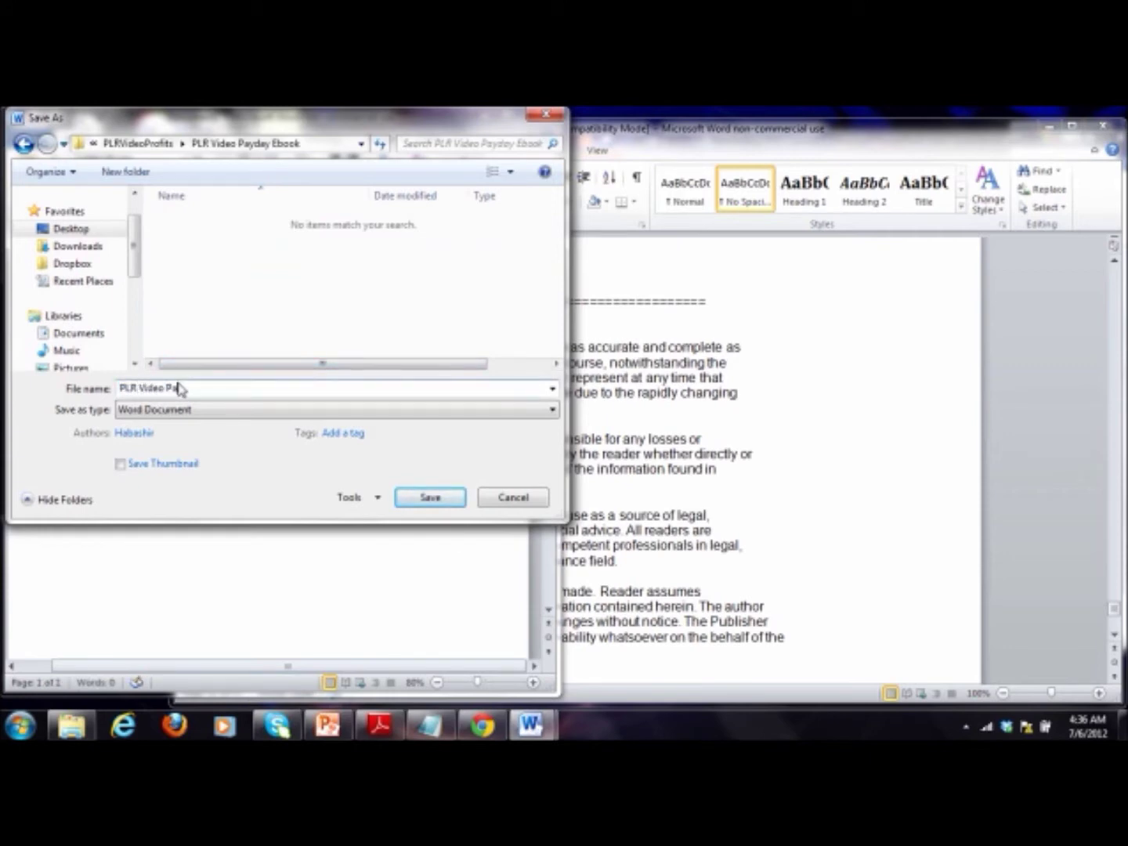
{"action": "type", "text": "deo Payday"}
{"action": "key", "text": "Return"}
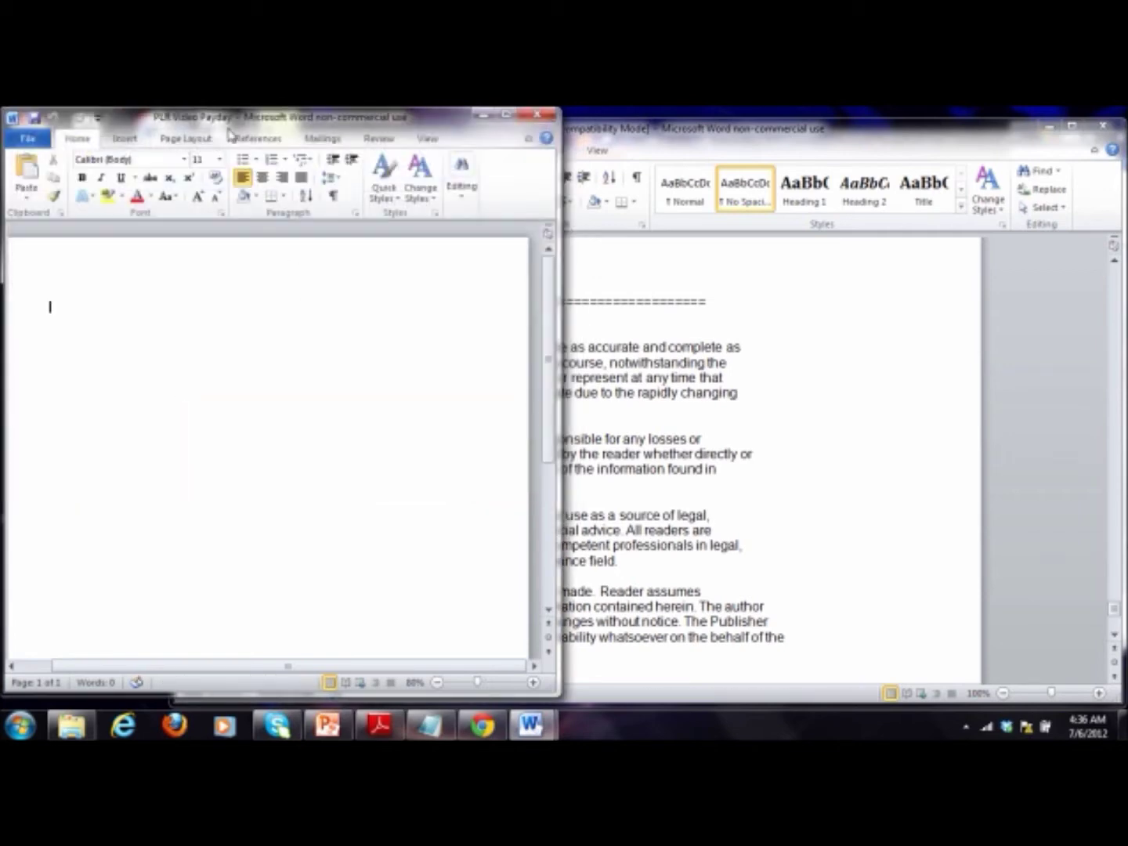
{"action": "left_click_drag", "start_coordinate": [227, 130], "coordinate": [647, 139]}
Step: In PLR Video Lessons, select the text from the Legal Notice up to 'Subject line: First Lesson'
{"action": "left_click", "coordinate": [423, 139]}
{"action": "scroll", "coordinate": [525, 441], "scroll_direction": "up", "scroll_amount": 5}
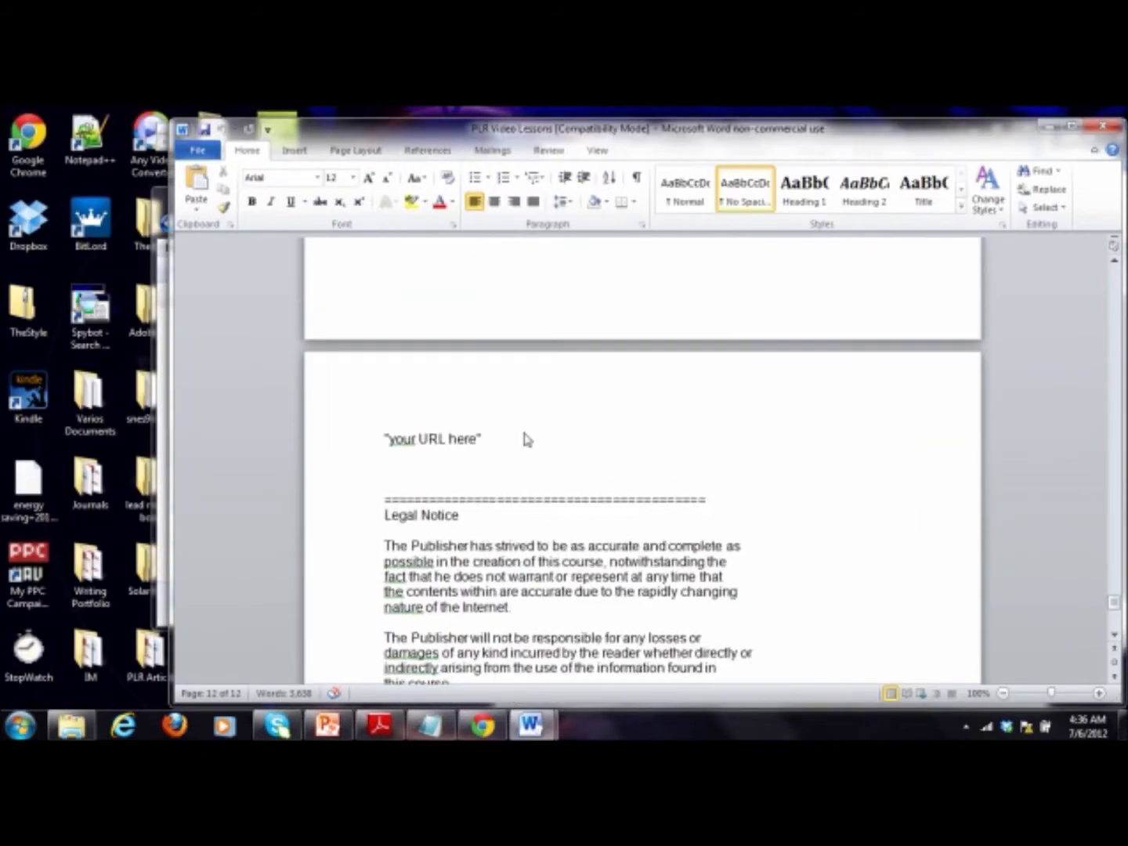
{"action": "scroll", "coordinate": [536, 446], "scroll_direction": "down", "scroll_amount": 12}
{"action": "left_click", "coordinate": [674, 546]}
{"action": "scroll", "coordinate": [549, 509], "scroll_direction": "up", "scroll_amount": 10}
{"action": "left_click", "coordinate": [412, 488], "text": "shift"}
{"action": "scroll", "coordinate": [408, 448], "scroll_direction": "up", "scroll_amount": 20}
{"action": "left_click_drag", "start_coordinate": [414, 489], "coordinate": [383, 512]}
{"action": "scroll", "coordinate": [408, 447], "scroll_direction": "up", "scroll_amount": 20}
{"action": "scroll", "coordinate": [406, 448], "scroll_direction": "up", "scroll_amount": 20}
{"action": "scroll", "coordinate": [406, 448], "scroll_direction": "up", "scroll_amount": 20}
{"action": "scroll", "coordinate": [406, 448], "scroll_direction": "up", "scroll_amount": 20}
{"action": "scroll", "coordinate": [407, 449], "scroll_direction": "up", "scroll_amount": 20}
{"action": "scroll", "coordinate": [398, 521], "scroll_direction": "up", "scroll_amount": 1}
Step: Paste the copied lesson text into the PLR Video Payday document
{"action": "left_click", "coordinate": [541, 732]}
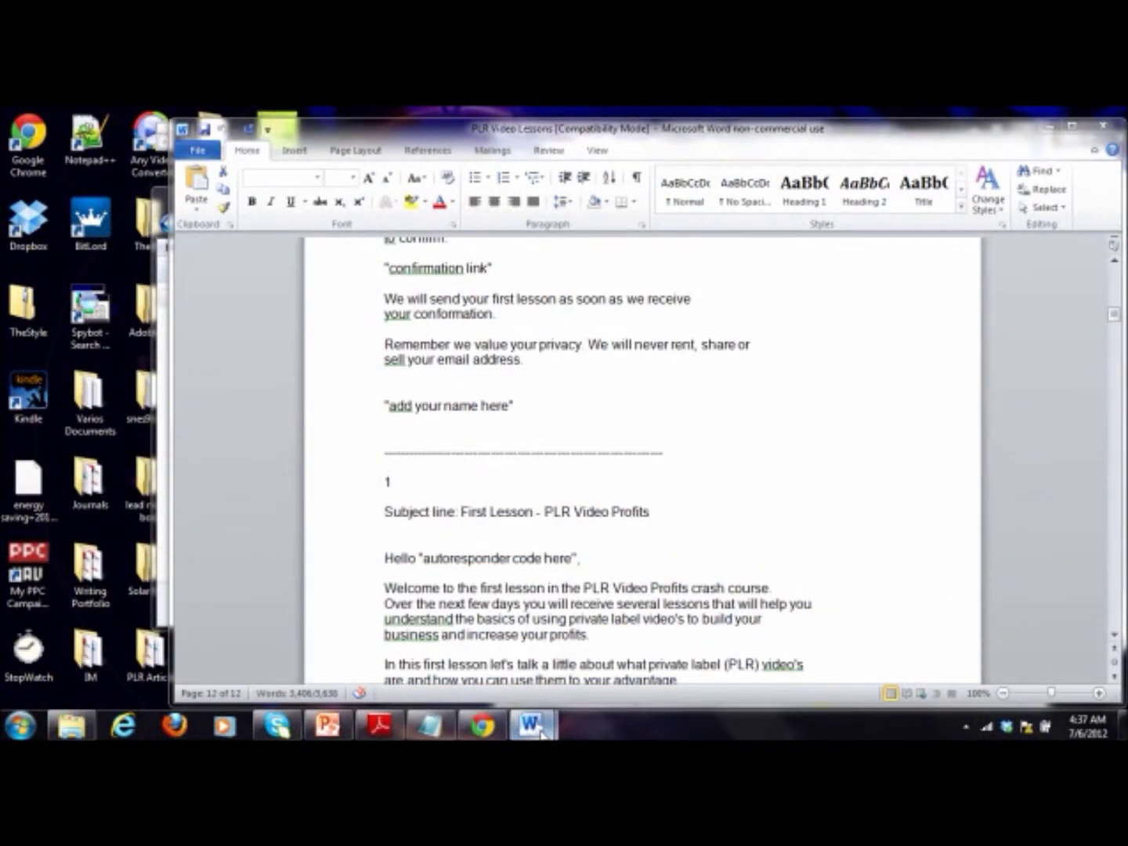
{"action": "left_click", "coordinate": [627, 658]}
{"action": "key", "text": "ctrl+v"}
{"action": "scroll", "coordinate": [631, 416], "scroll_direction": "up", "scroll_amount": 6}
Step: Cut the Legal Notice block out of the end of the ebook
{"action": "left_click_drag", "start_coordinate": [1038, 597], "coordinate": [1039, 632]}
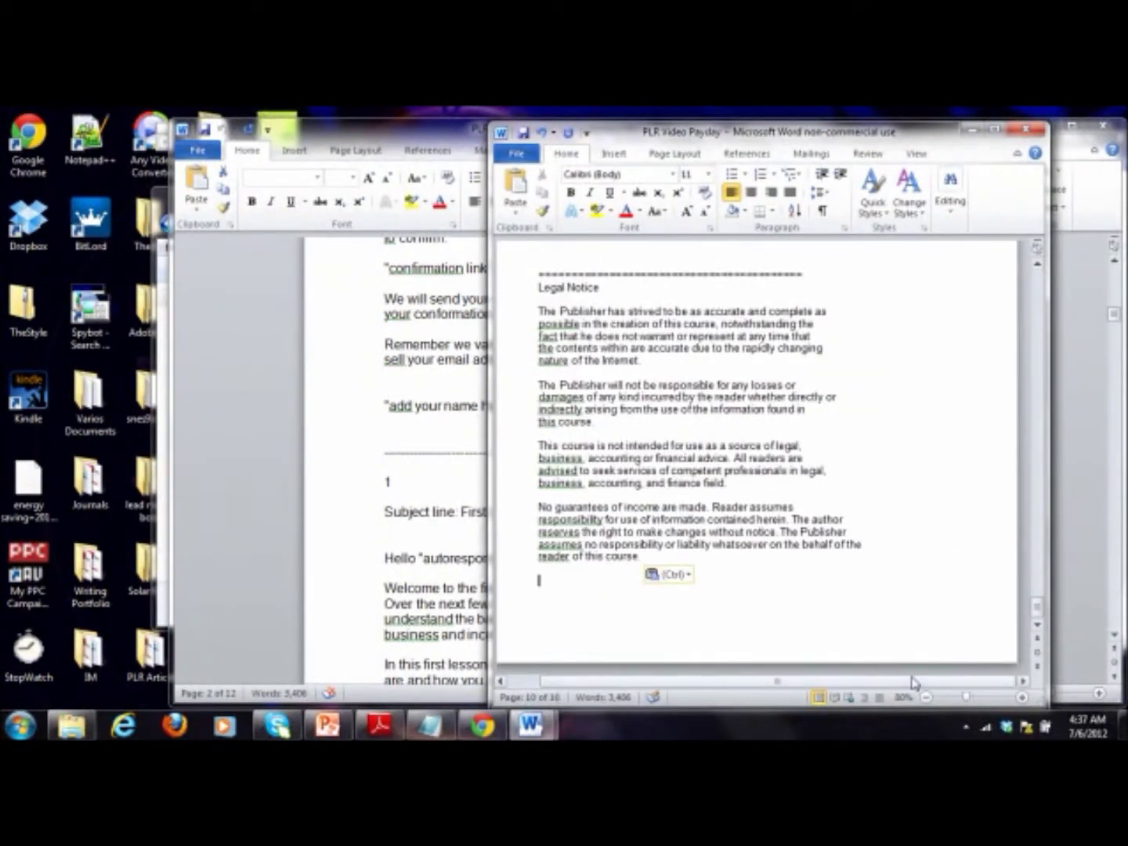
{"action": "left_click_drag", "start_coordinate": [840, 585], "coordinate": [526, 407]}
{"action": "right_click", "coordinate": [708, 472]}
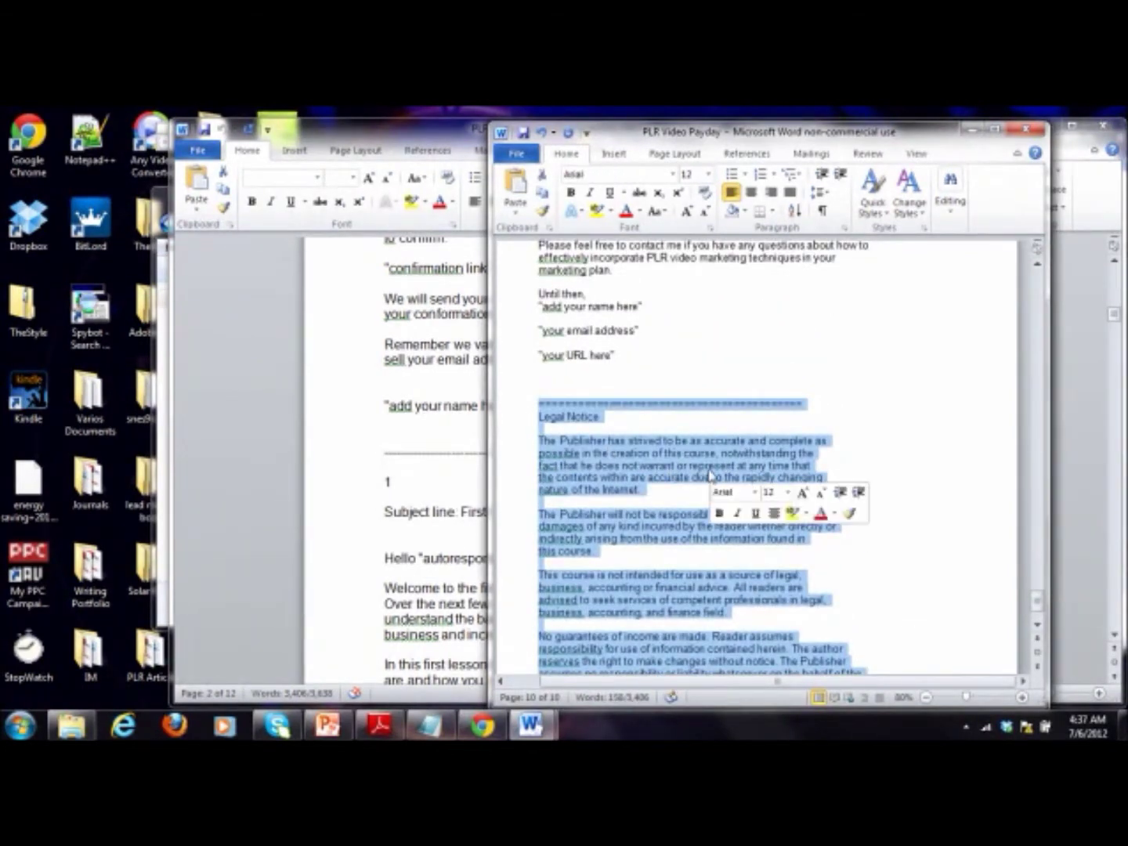
{"action": "left_click", "coordinate": [749, 205]}
Step: Insert three blank lines above the first lesson's Subject line
{"action": "left_click_drag", "start_coordinate": [1036, 608], "coordinate": [1034, 264]}
{"action": "left_click", "coordinate": [537, 321]}
{"action": "key", "text": "Return"}
{"action": "key", "text": "Return"}
{"action": "key", "text": "Return"}
{"action": "key", "text": "Return"}
{"action": "key", "text": "Return"}
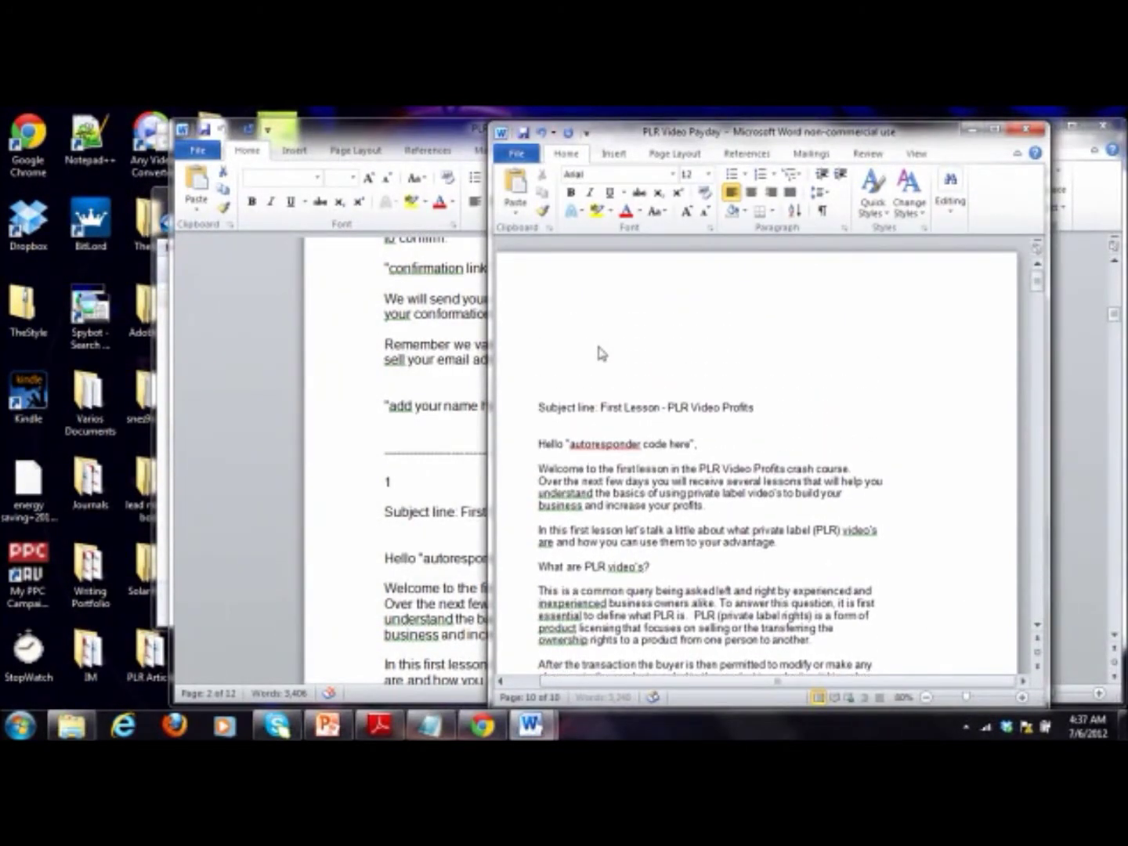
{"action": "key", "text": "Return"}
{"action": "key", "text": "Return"}
{"action": "key", "text": "Return"}
{"action": "key", "text": "Return"}
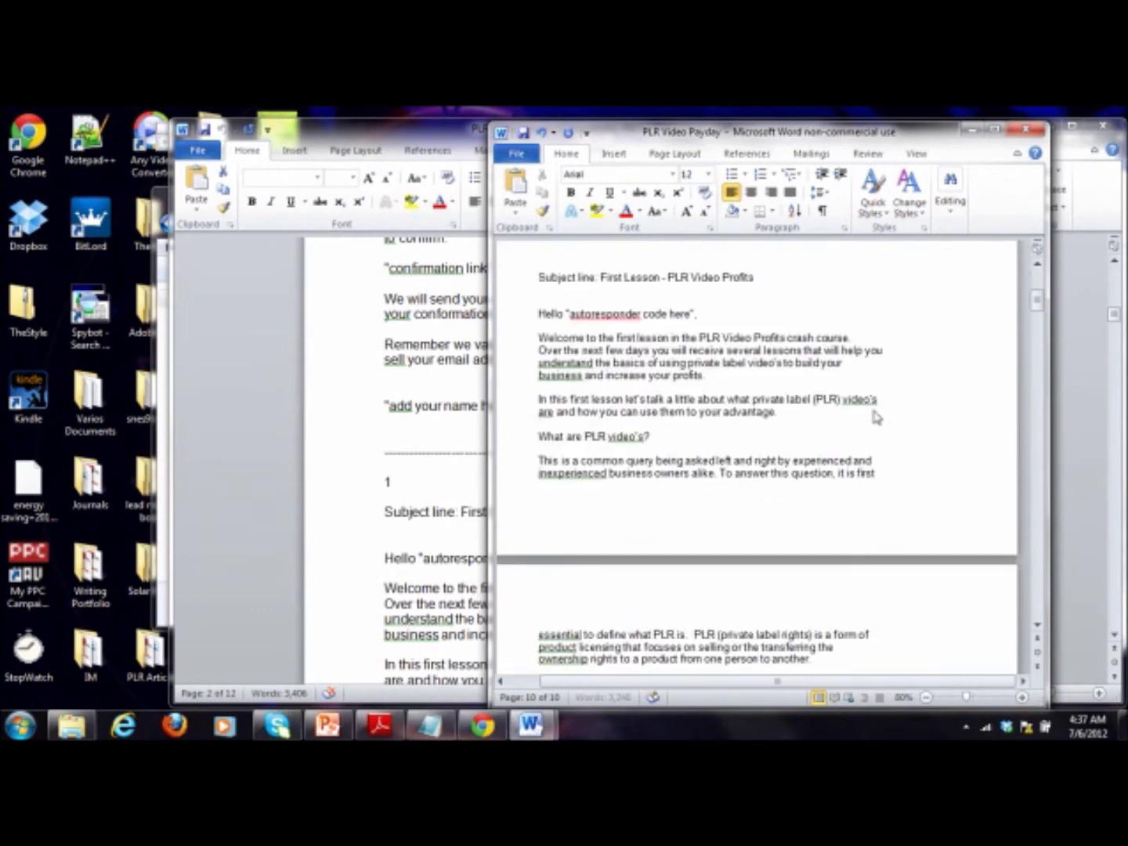
{"action": "key", "text": "Return"}
{"action": "key", "text": "Return"}
{"action": "key", "text": "Return"}
{"action": "key", "text": "Return"}
{"action": "key", "text": "Return"}
{"action": "key", "text": "Return"}
{"action": "key", "text": "Return"}
{"action": "key", "text": "Return"}
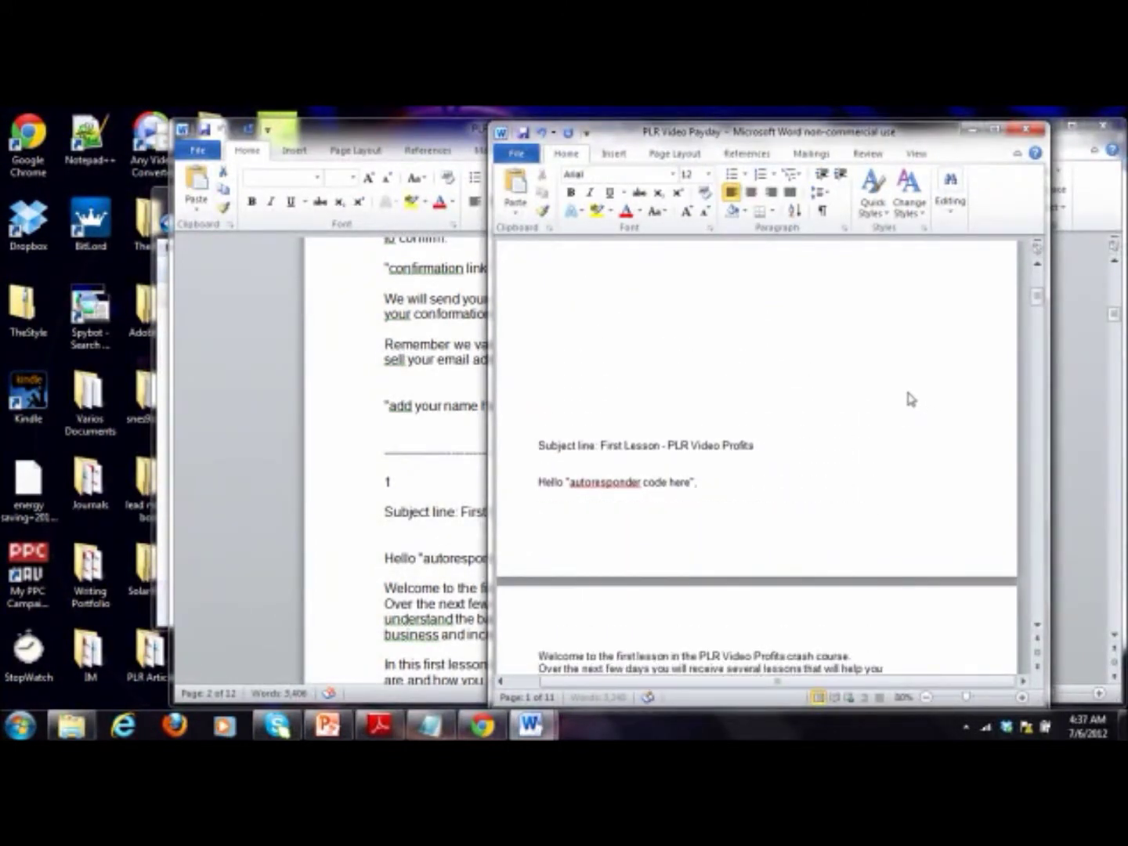
Step: Paste the Legal Notice at the top of page 1 and delete its dashed separator line
{"action": "scroll", "coordinate": [791, 420], "scroll_direction": "up", "scroll_amount": 10}
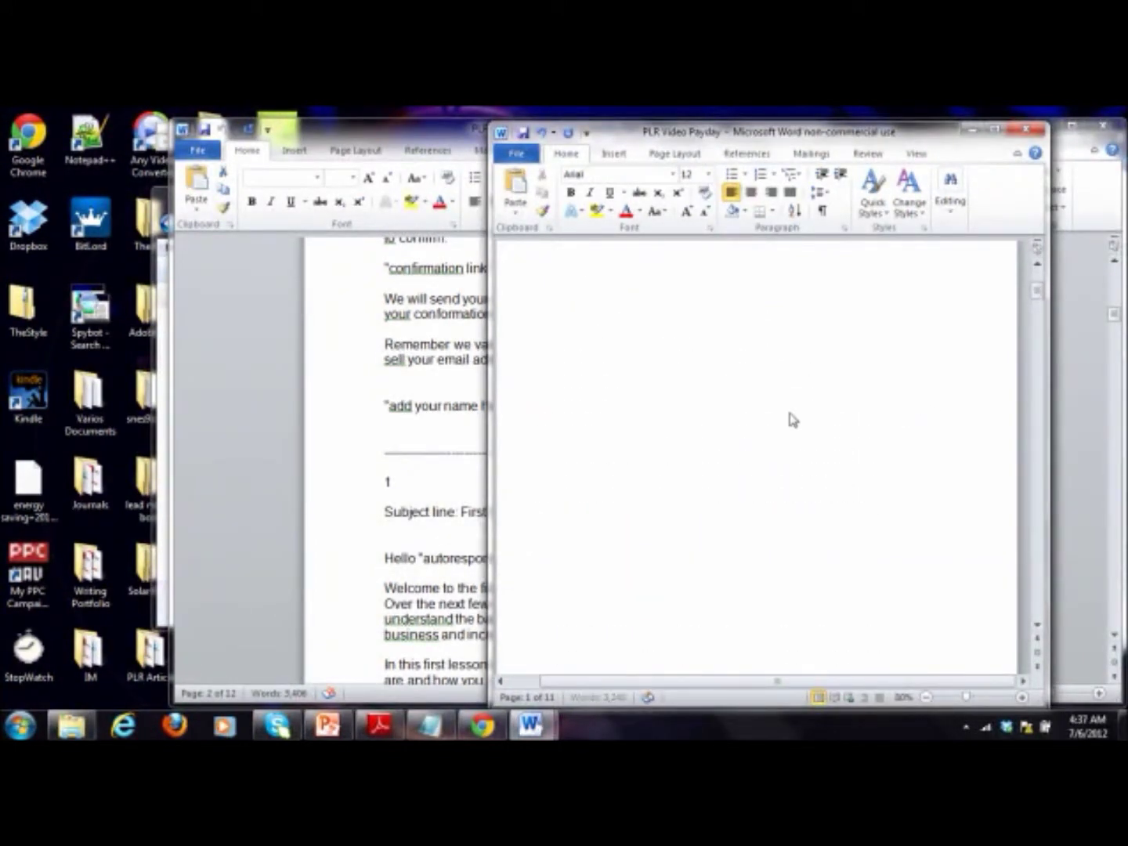
{"action": "left_click", "coordinate": [591, 345]}
{"action": "key", "text": "ctrl+v"}
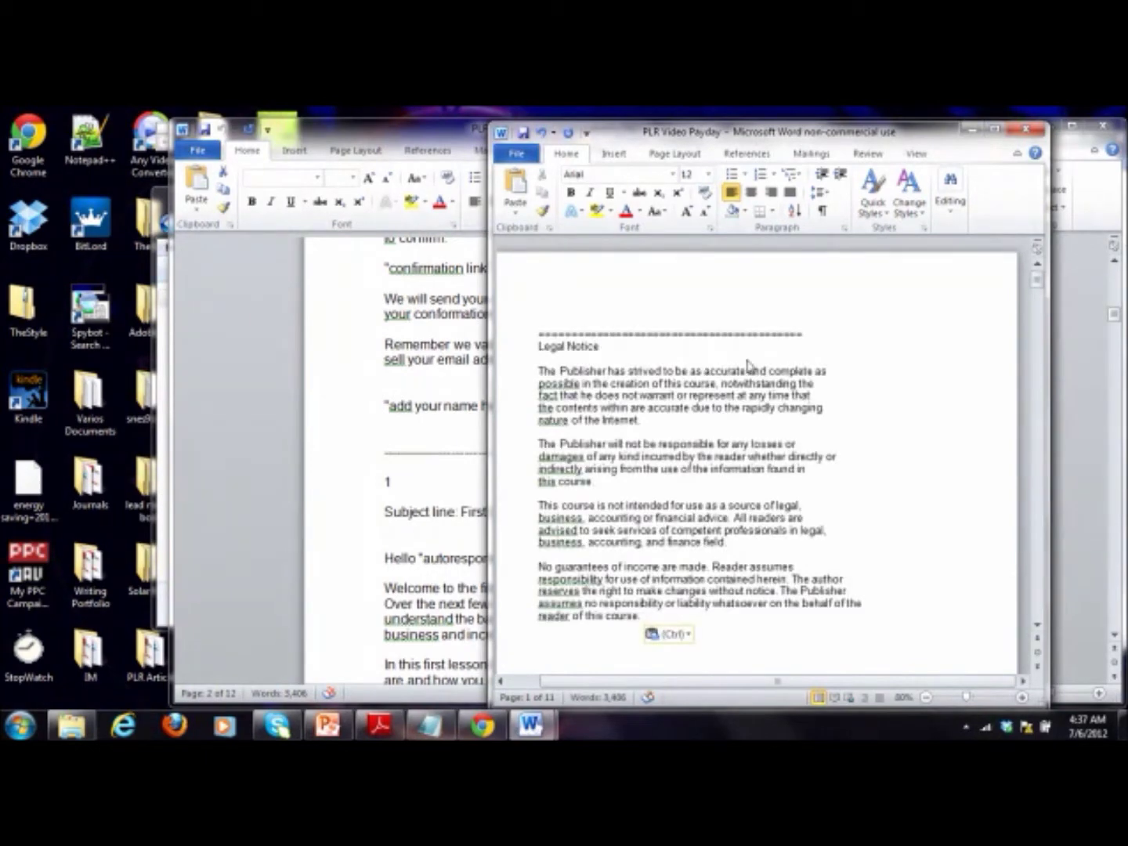
{"action": "left_click_drag", "start_coordinate": [842, 338], "coordinate": [541, 328]}
{"action": "key", "text": "Delete"}
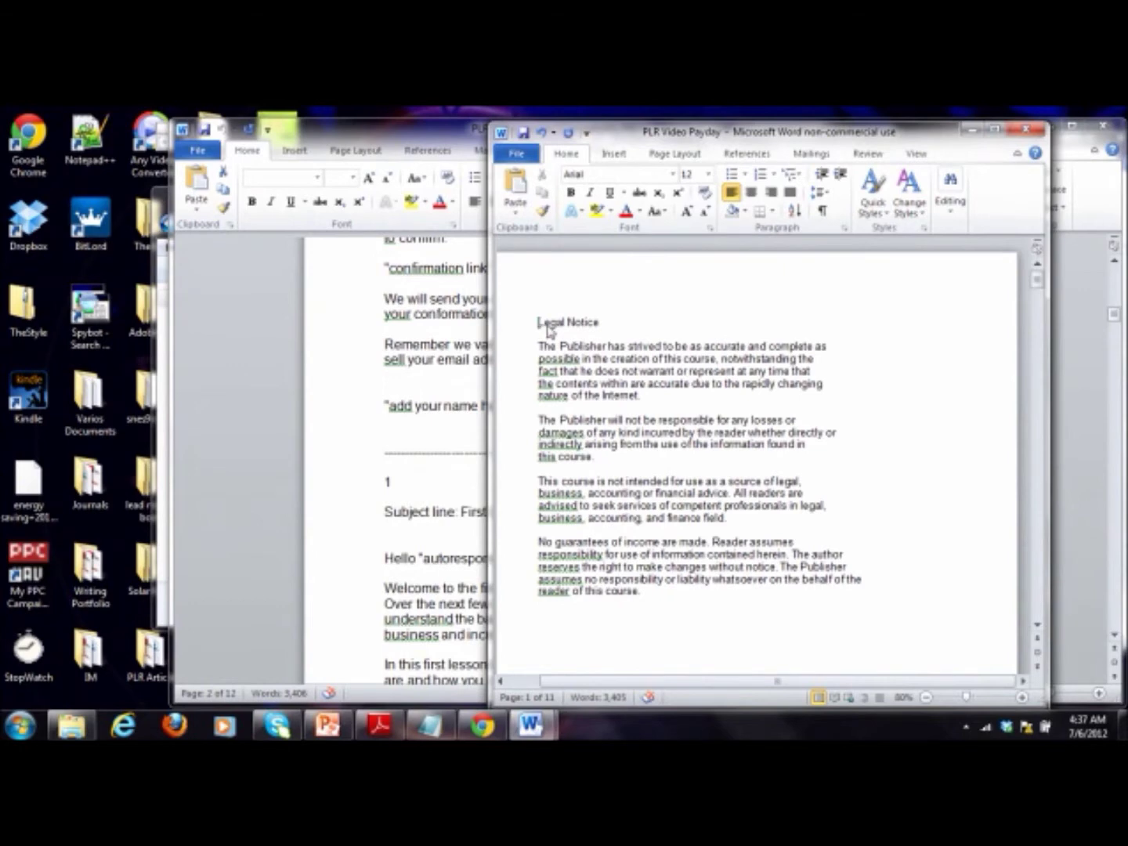
{"action": "scroll", "coordinate": [602, 465], "scroll_direction": "down", "scroll_amount": 10}
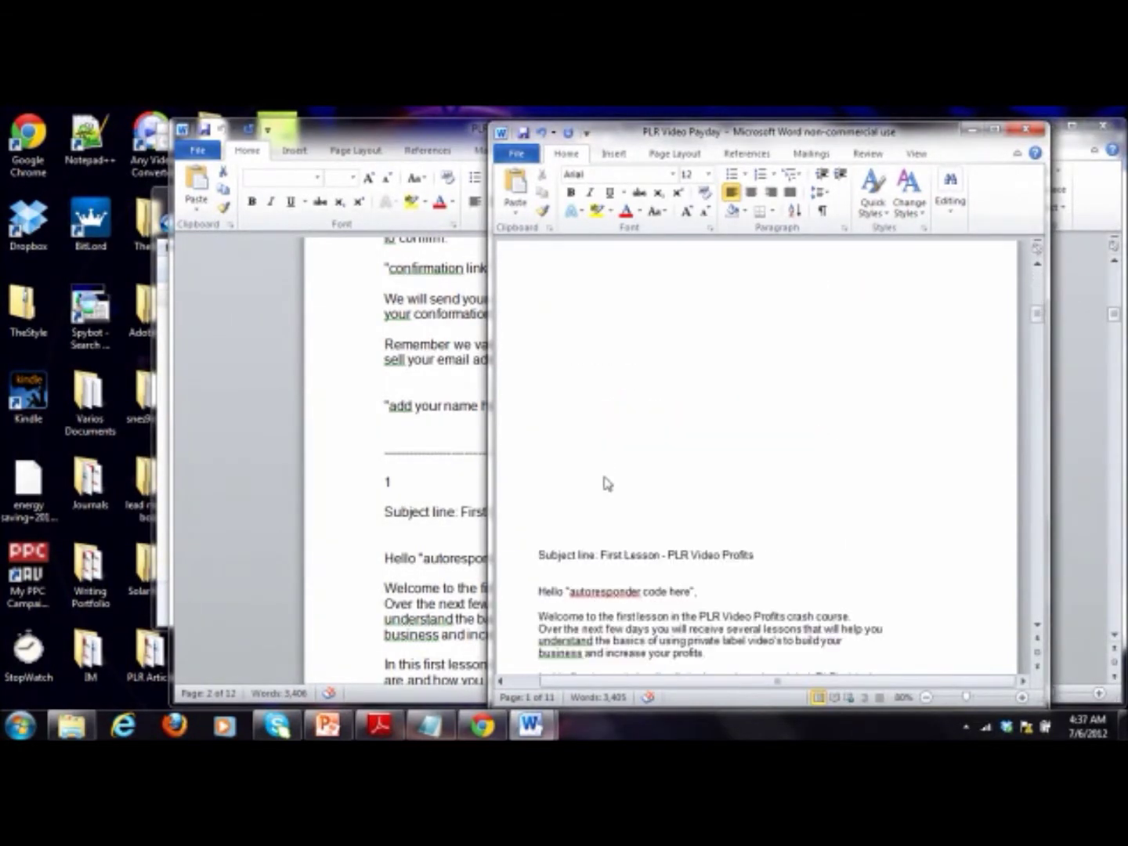
{"action": "scroll", "coordinate": [593, 509], "scroll_direction": "down", "scroll_amount": 3}
{"action": "scroll", "coordinate": [594, 509], "scroll_direction": "up", "scroll_amount": 3}
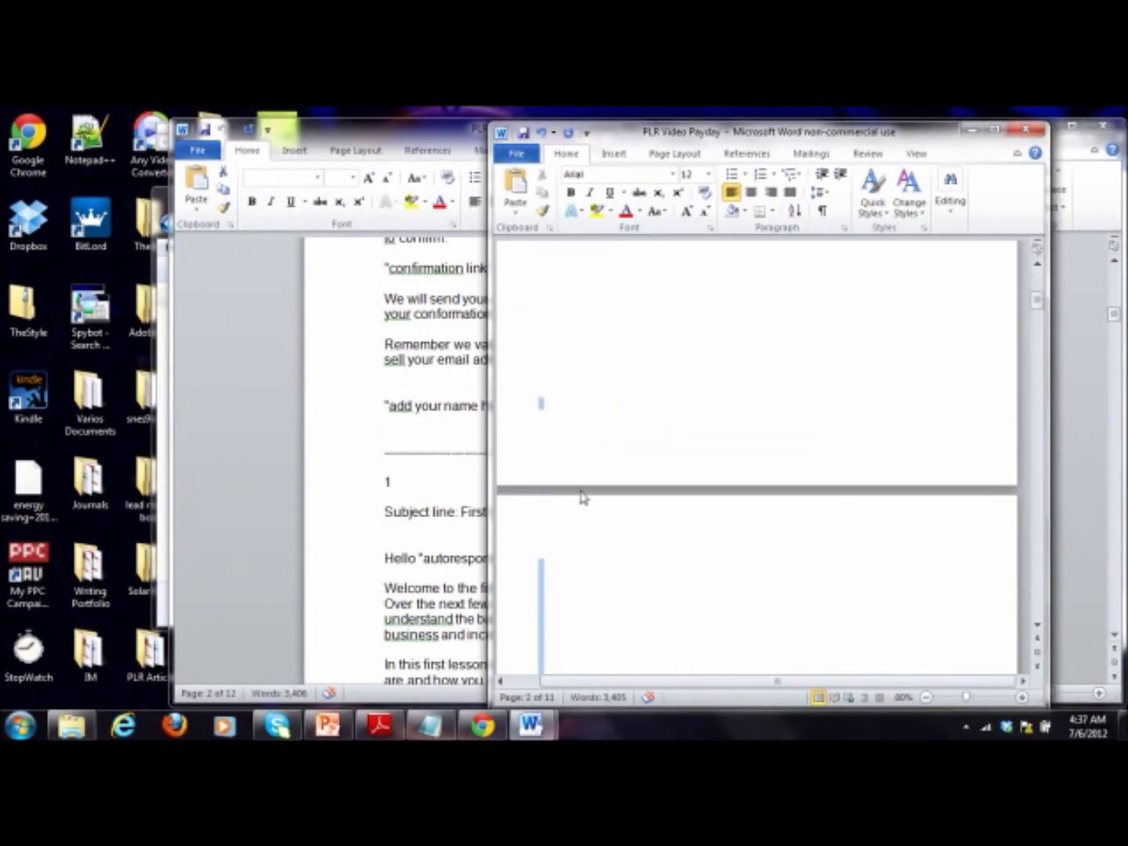
{"action": "scroll", "coordinate": [630, 482], "scroll_direction": "down", "scroll_amount": 3}
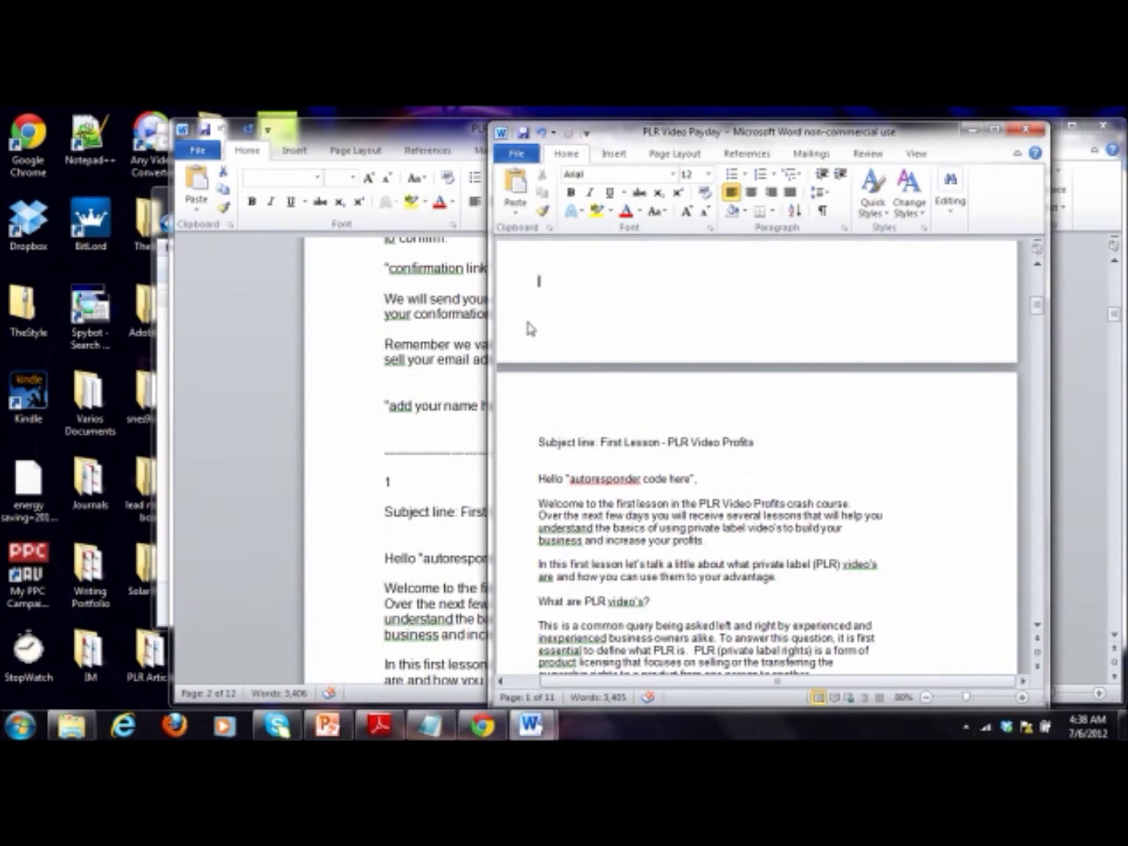
Step: Widen the window and delete the empty line above 'What Can PLR Videos Do For Your Business?'
{"action": "left_click_drag", "start_coordinate": [494, 329], "coordinate": [352, 334]}
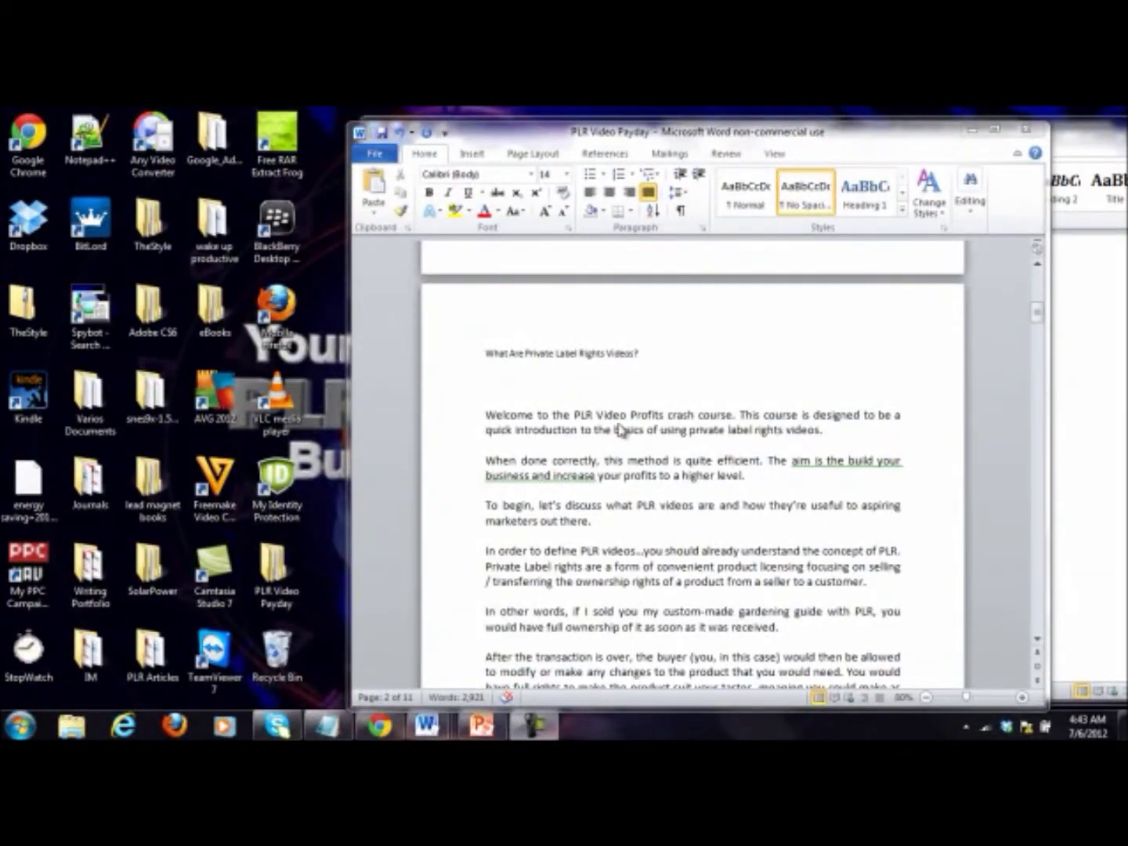
{"action": "scroll", "coordinate": [618, 428], "scroll_direction": "down", "scroll_amount": 10}
{"action": "scroll", "coordinate": [634, 415], "scroll_direction": "down", "scroll_amount": 10}
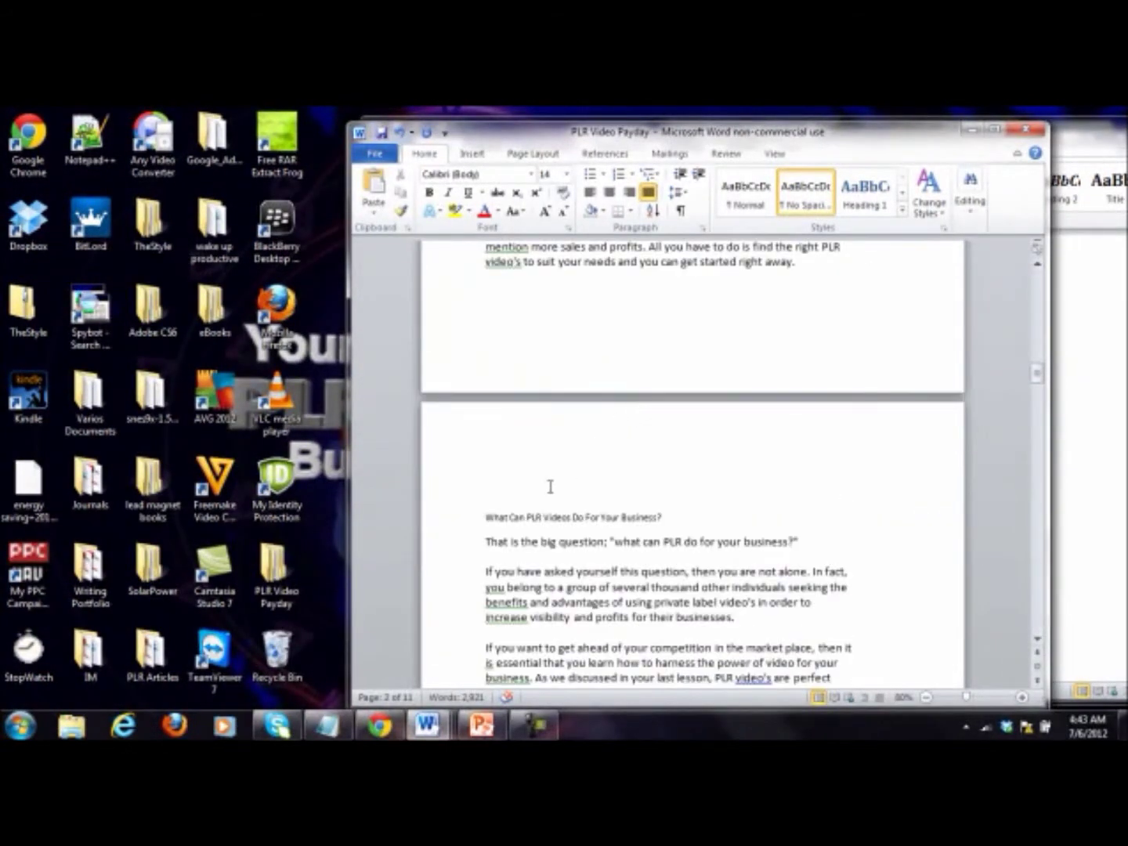
{"action": "left_click", "coordinate": [546, 490]}
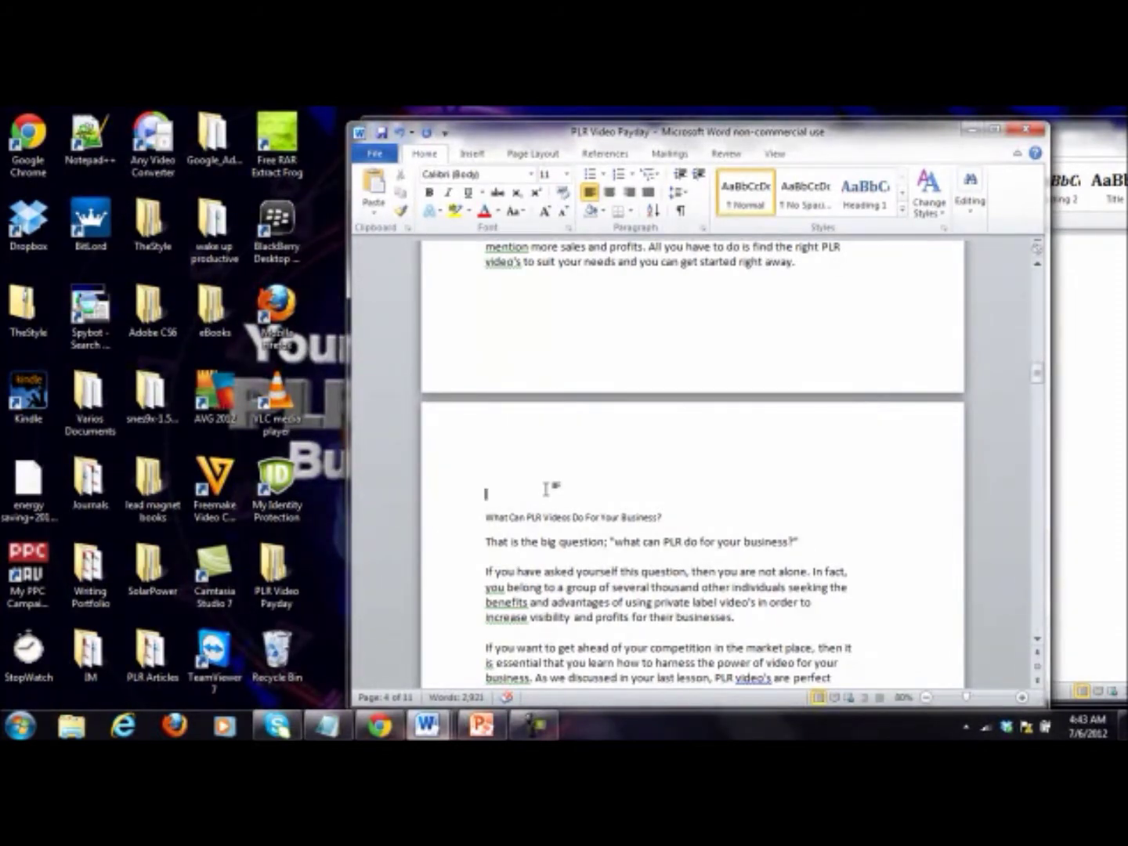
{"action": "key", "text": "BackSpace"}
Step: Scroll through the ebook and back up, placing the cursor just before the Legal Notice
{"action": "scroll", "coordinate": [547, 488], "scroll_direction": "down", "scroll_amount": 15}
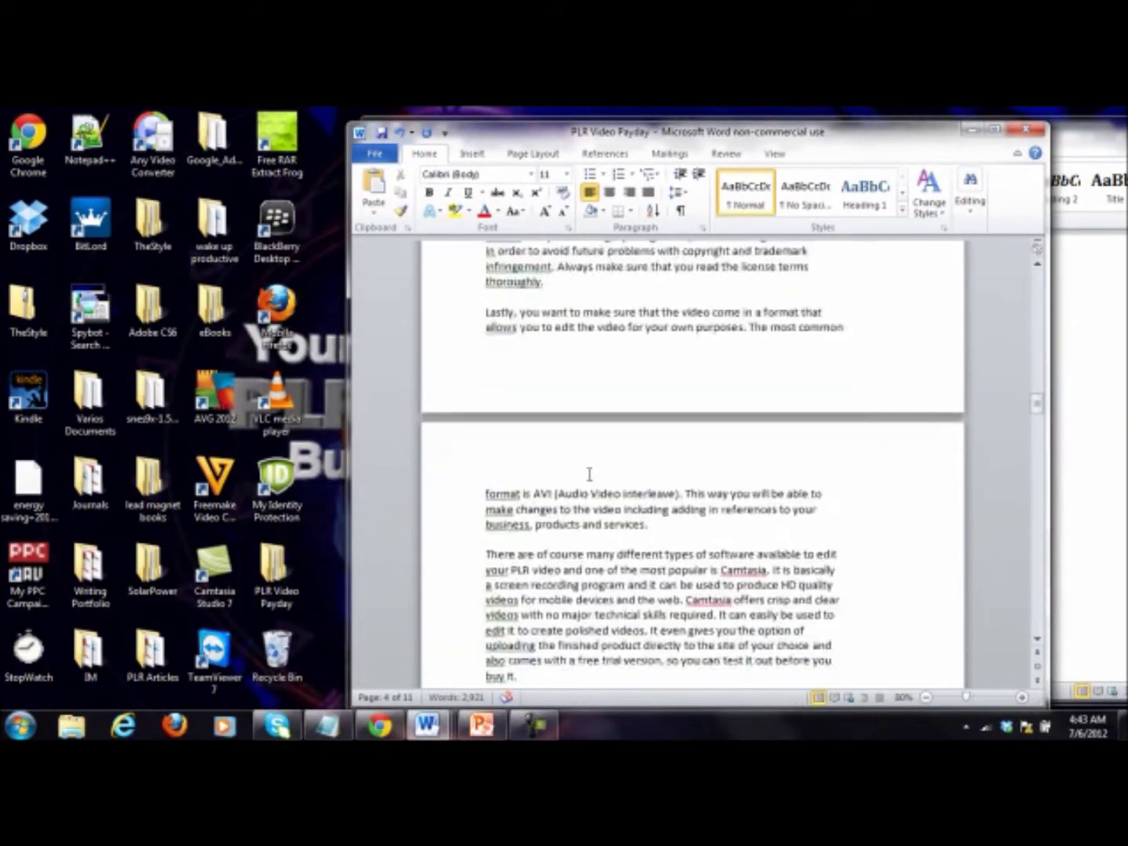
{"action": "scroll", "coordinate": [700, 449], "scroll_direction": "down", "scroll_amount": 20}
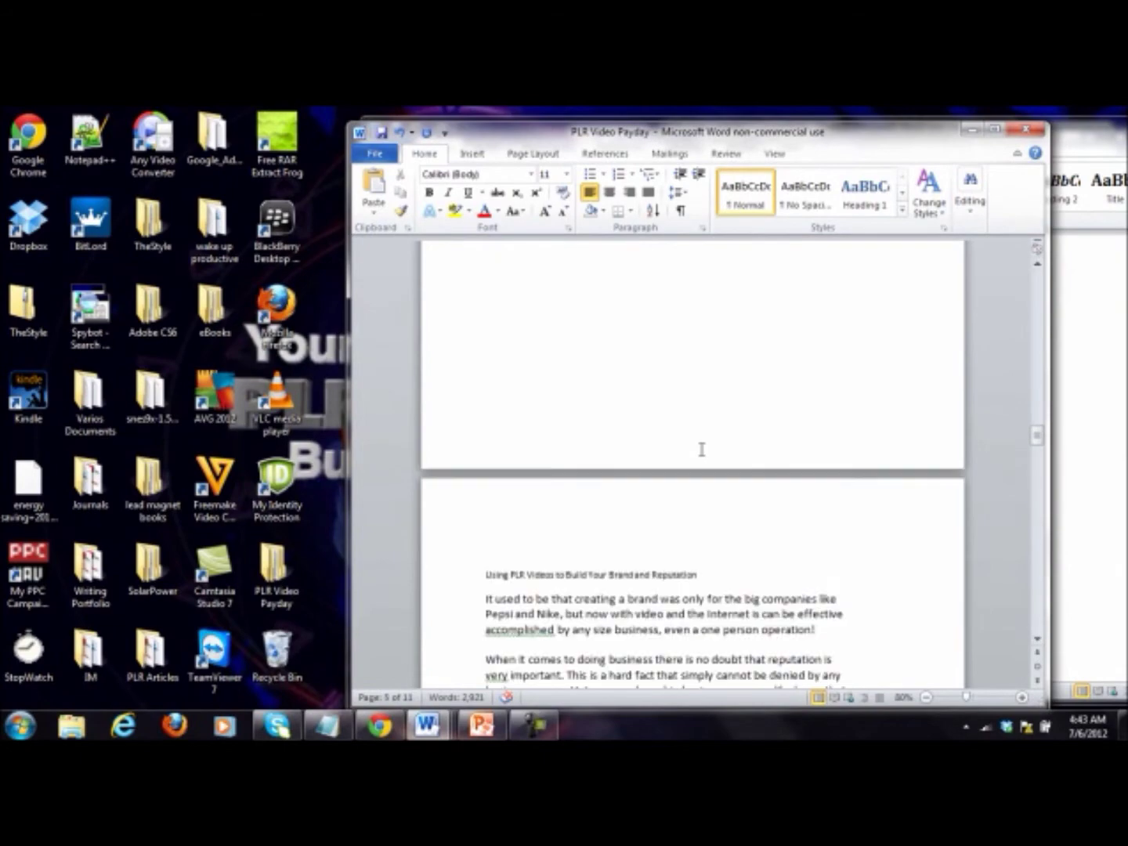
{"action": "scroll", "coordinate": [702, 450], "scroll_direction": "down", "scroll_amount": 20}
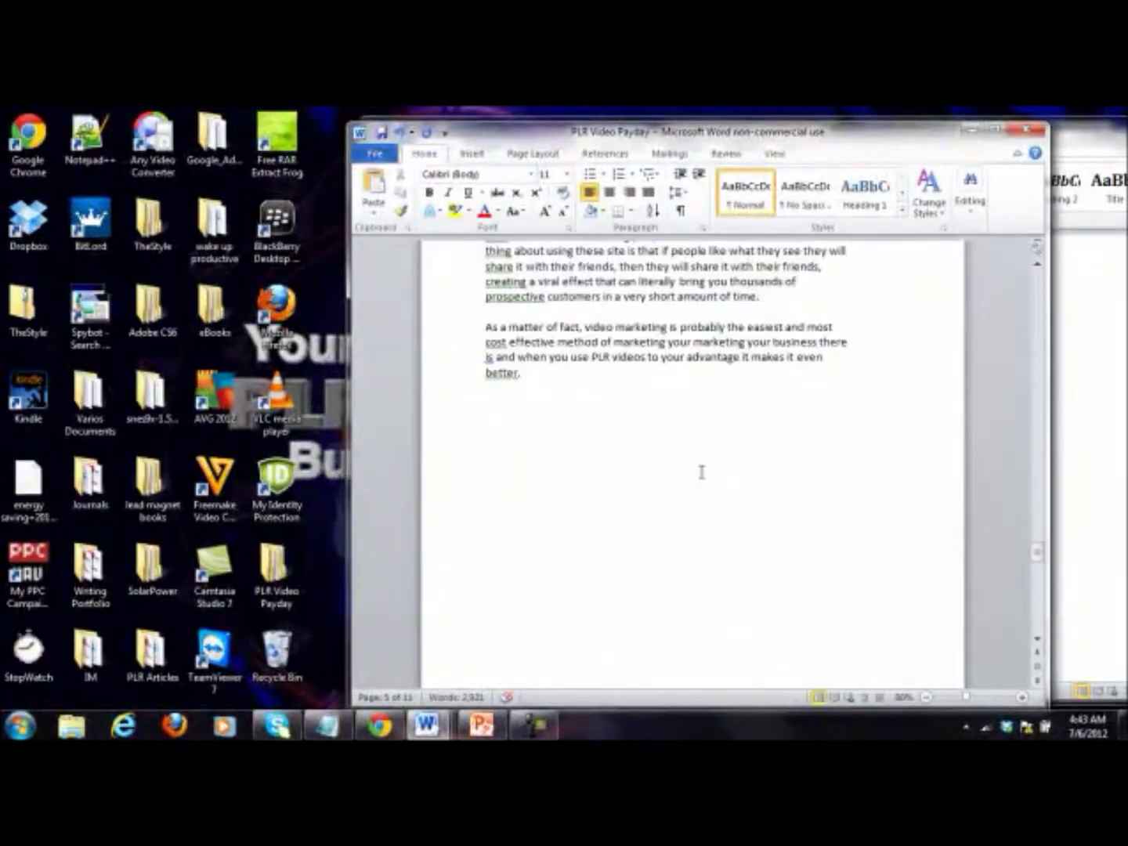
{"action": "scroll", "coordinate": [705, 501], "scroll_direction": "up", "scroll_amount": 20}
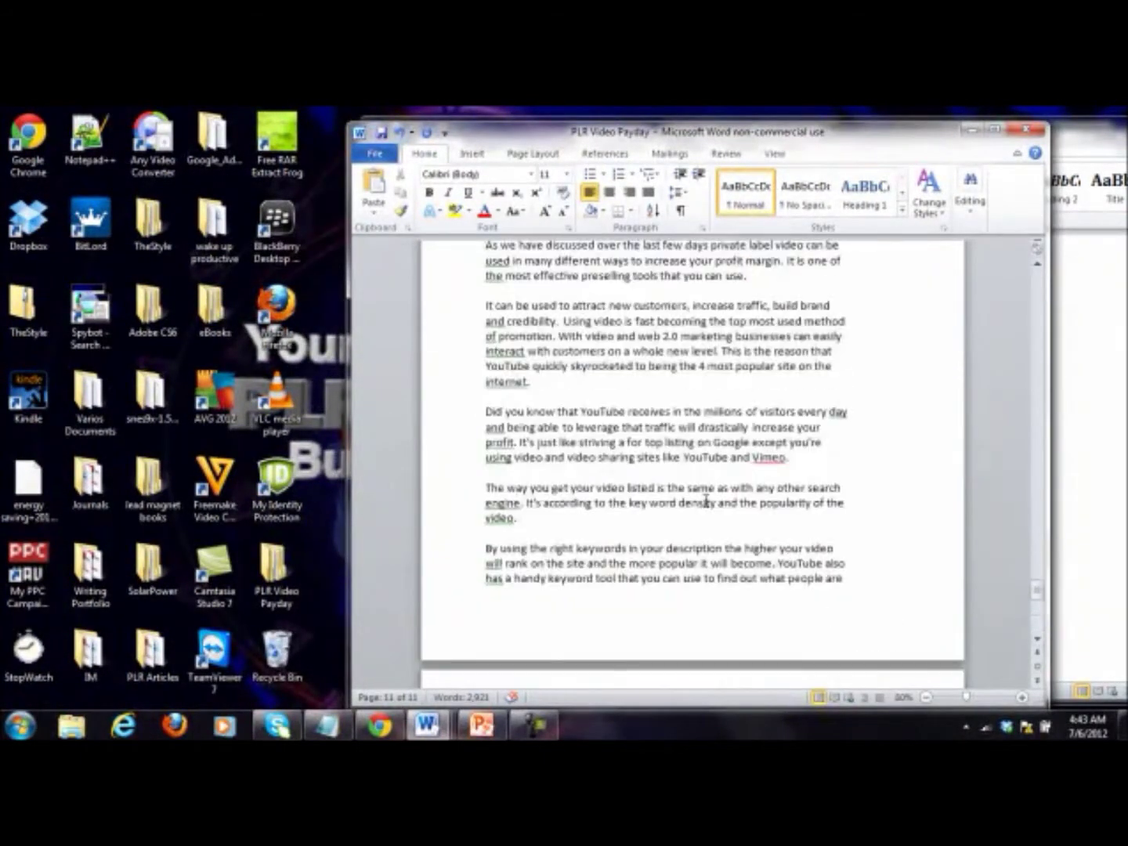
{"action": "scroll", "coordinate": [706, 500], "scroll_direction": "down", "scroll_amount": 15}
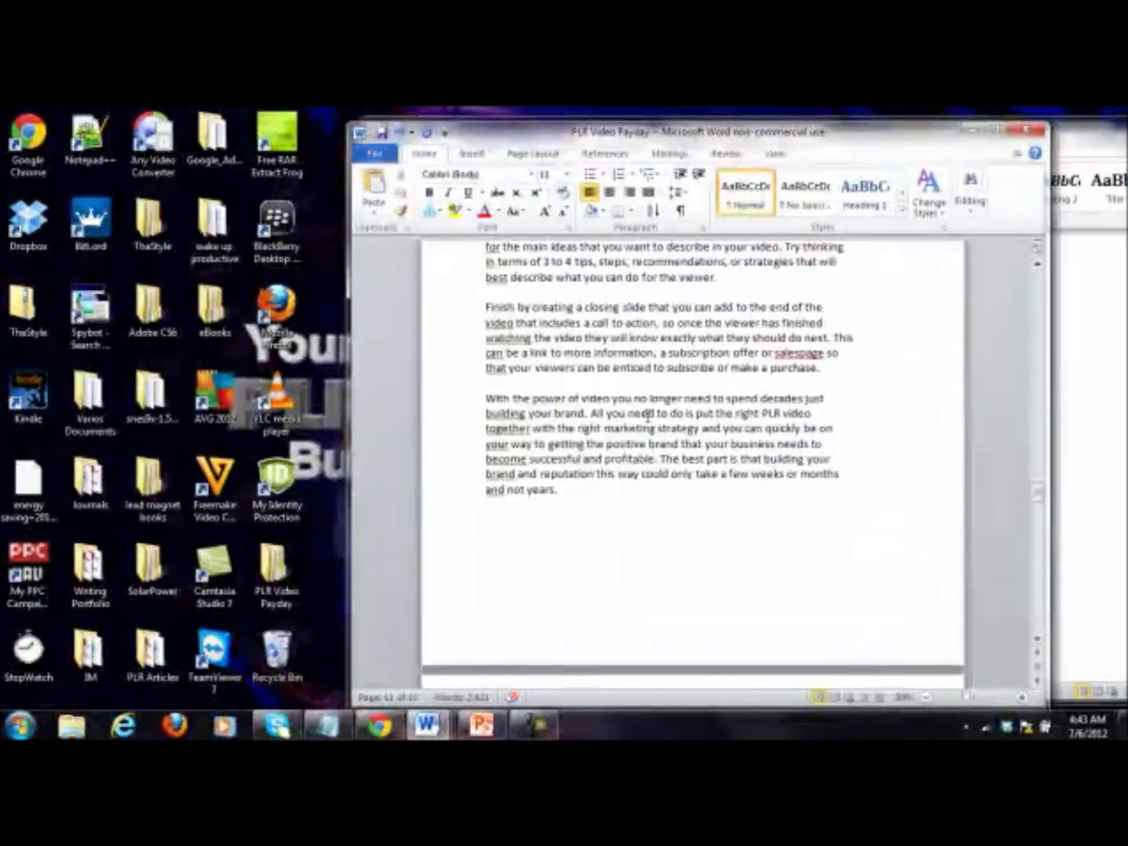
{"action": "scroll", "coordinate": [695, 375], "scroll_direction": "up", "scroll_amount": 2}
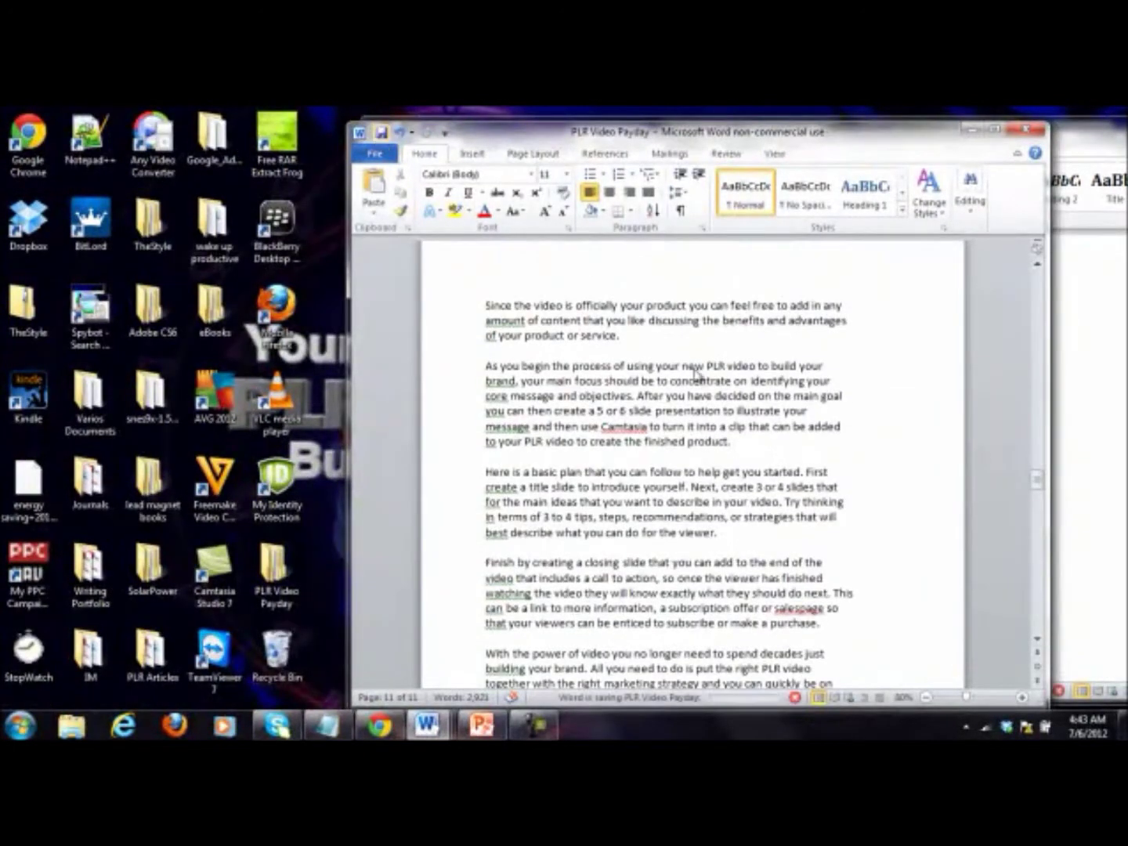
{"action": "left_click", "coordinate": [694, 371]}
{"action": "scroll", "coordinate": [701, 384], "scroll_direction": "up", "scroll_amount": 10}
{"action": "scroll", "coordinate": [704, 390], "scroll_direction": "up", "scroll_amount": 20}
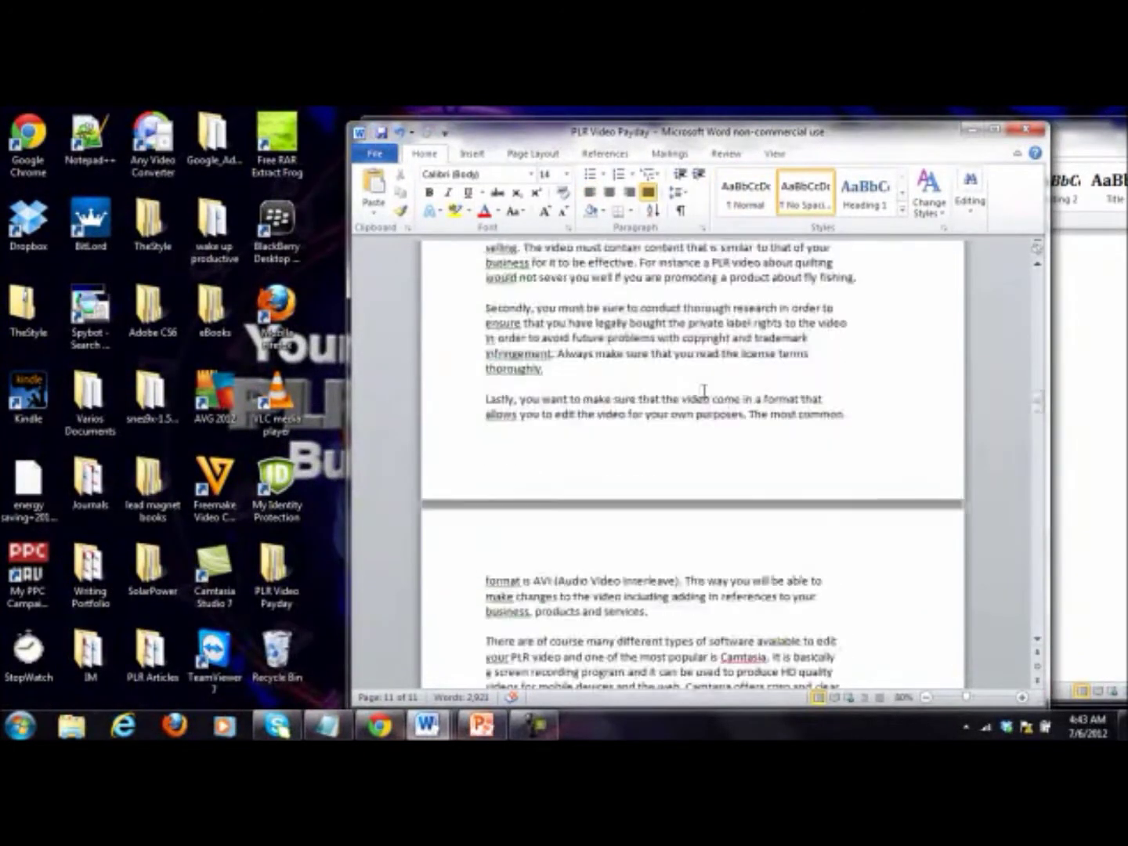
{"action": "scroll", "coordinate": [704, 391], "scroll_direction": "up", "scroll_amount": 6}
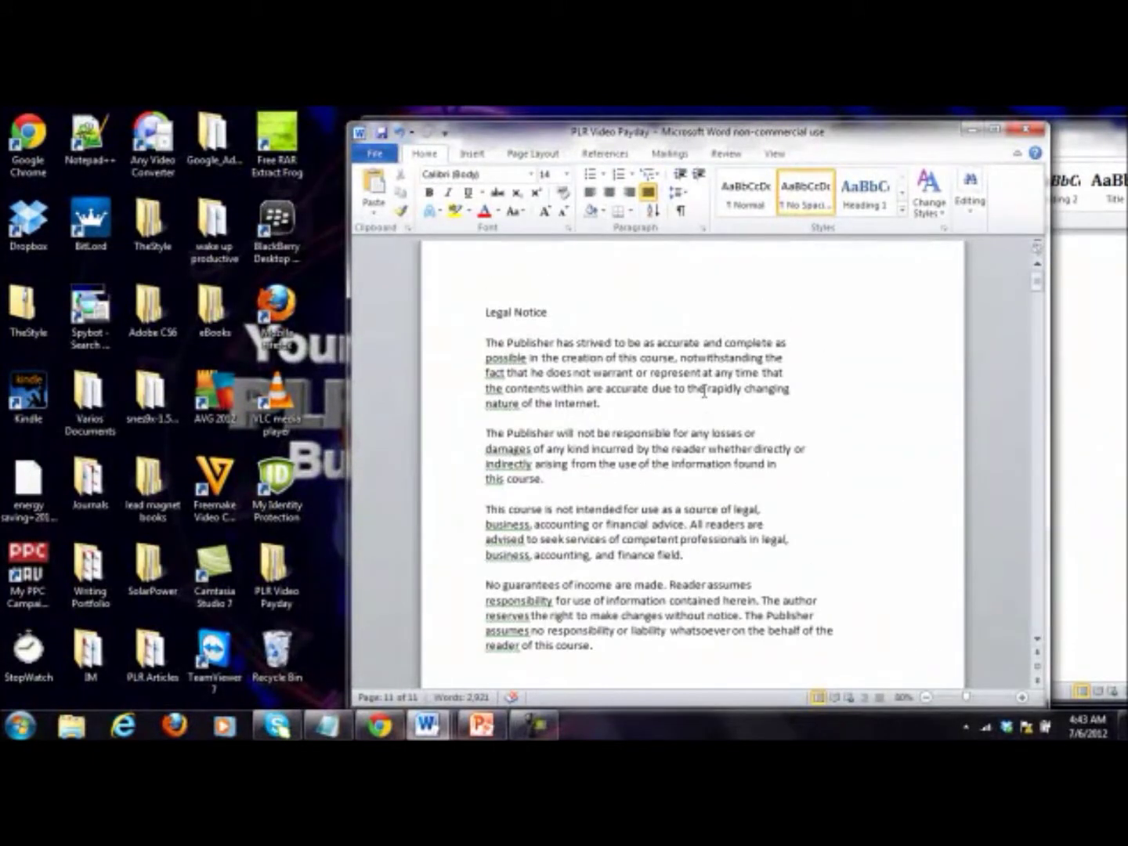
{"action": "scroll", "coordinate": [704, 391], "scroll_direction": "up", "scroll_amount": 1}
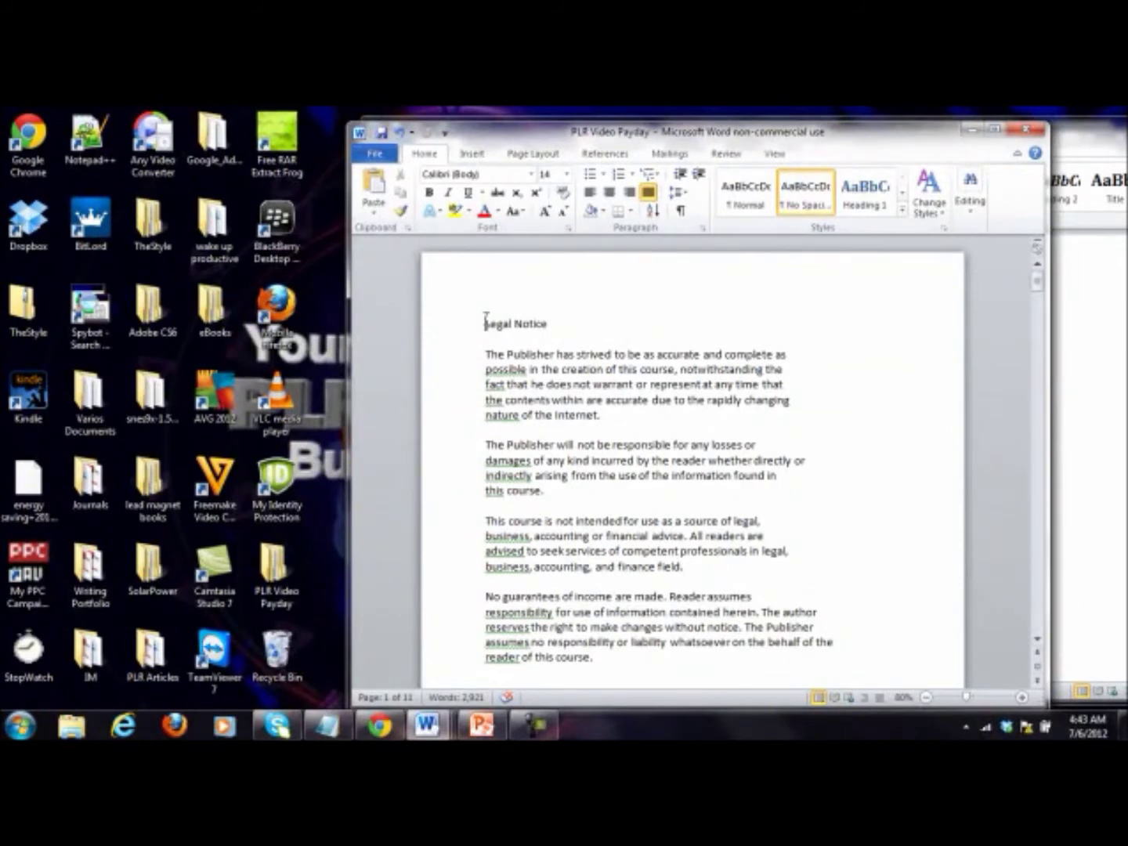
{"action": "scroll", "coordinate": [485, 318], "scroll_direction": "down", "scroll_amount": 2}
{"action": "left_click", "coordinate": [603, 281]}
Step: Add blank lines above the Legal Notice to create a centred first page
{"action": "key", "text": "Return"}
{"action": "key", "text": "Return"}
{"action": "key", "text": "Return"}
{"action": "key", "text": "Return"}
{"action": "key", "text": "Return"}
{"action": "key", "text": "Return"}
{"action": "key", "text": "Return"}
{"action": "key", "text": "Return"}
{"action": "key", "text": "Return"}
{"action": "key", "text": "Return"}
{"action": "key", "text": "Return"}
{"action": "key", "text": "Return"}
{"action": "key", "text": "Return"}
{"action": "key", "text": "Return"}
{"action": "key", "text": "Return"}
{"action": "key", "text": "Return"}
{"action": "key", "text": "Return"}
{"action": "key", "text": "Return"}
{"action": "key", "text": "Return"}
{"action": "key", "text": "Return"}
{"action": "key", "text": "Return"}
{"action": "key", "text": "Return"}
{"action": "key", "text": "Return"}
{"action": "key", "text": "Return"}
{"action": "key", "text": "Return"}
{"action": "scroll", "coordinate": [575, 403], "scroll_direction": "up", "scroll_amount": 5}
{"action": "left_click", "coordinate": [557, 325]}
{"action": "left_click", "coordinate": [610, 191]}
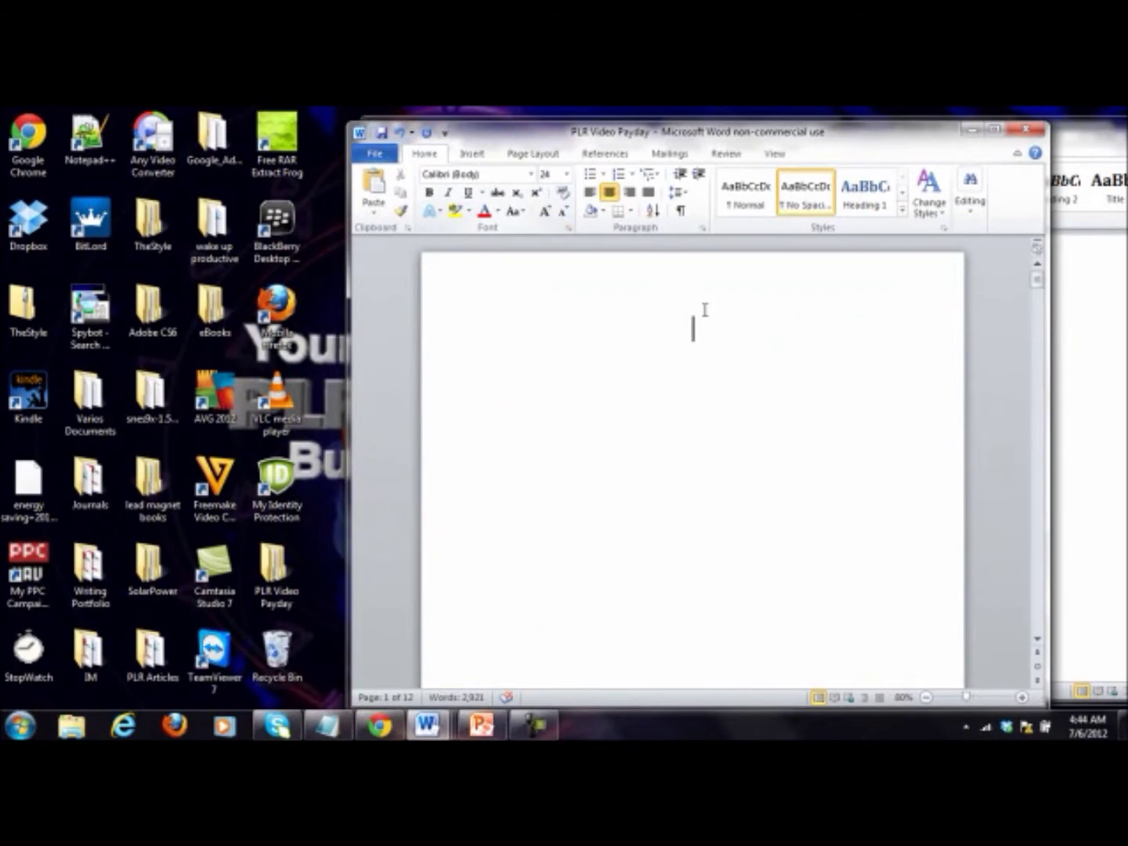
Step: Type the bold title 'PLR Video Payday' and open the Insert Picture dialog
{"action": "type", "text": "PLR Video Payda"}
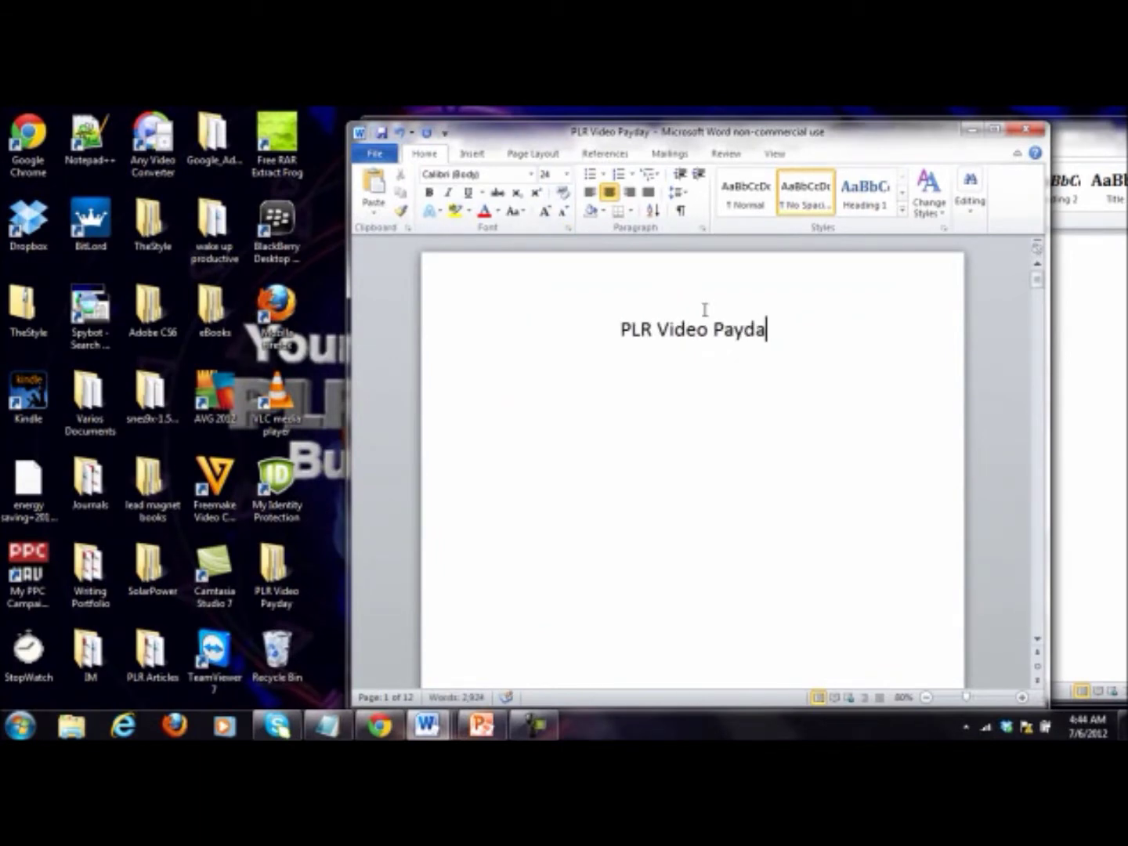
{"action": "type", "text": "y"}
{"action": "left_click_drag", "start_coordinate": [811, 334], "coordinate": [578, 349]}
{"action": "left_click", "coordinate": [808, 314]}
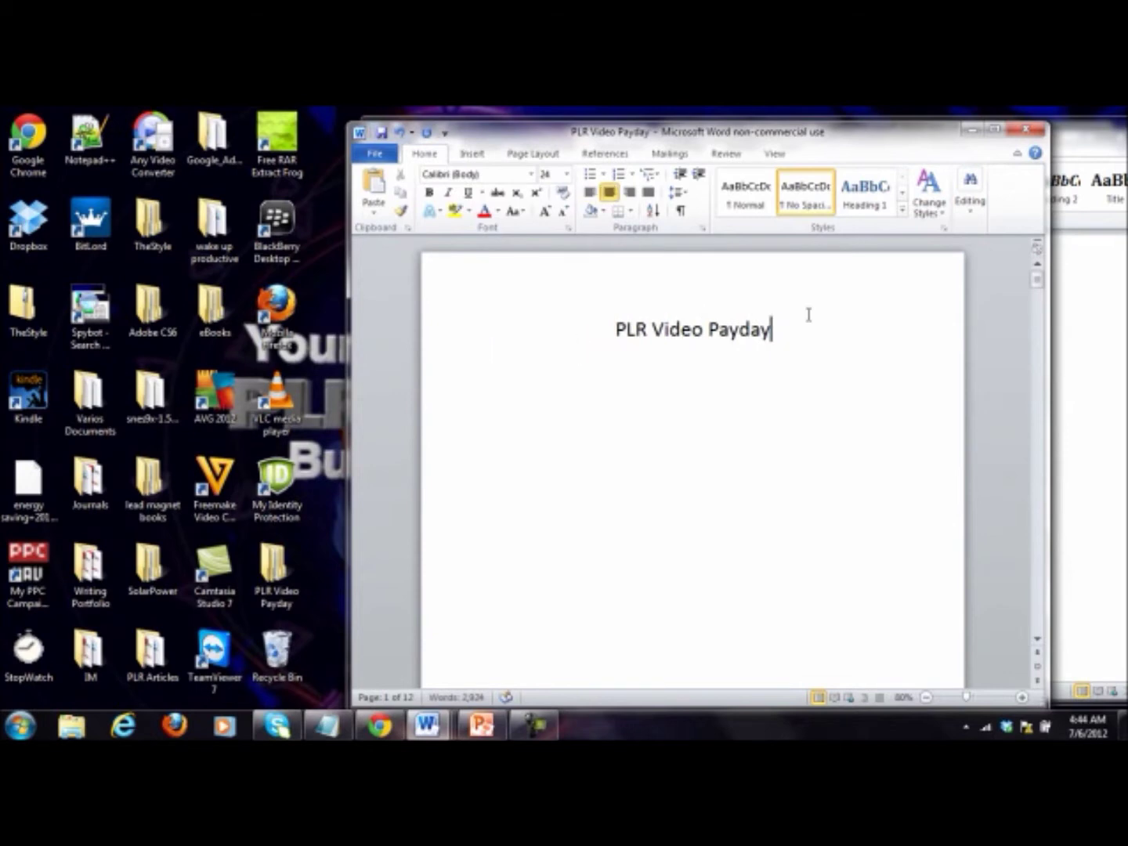
{"action": "left_click_drag", "start_coordinate": [809, 315], "coordinate": [581, 325]}
{"action": "left_click", "coordinate": [429, 192]}
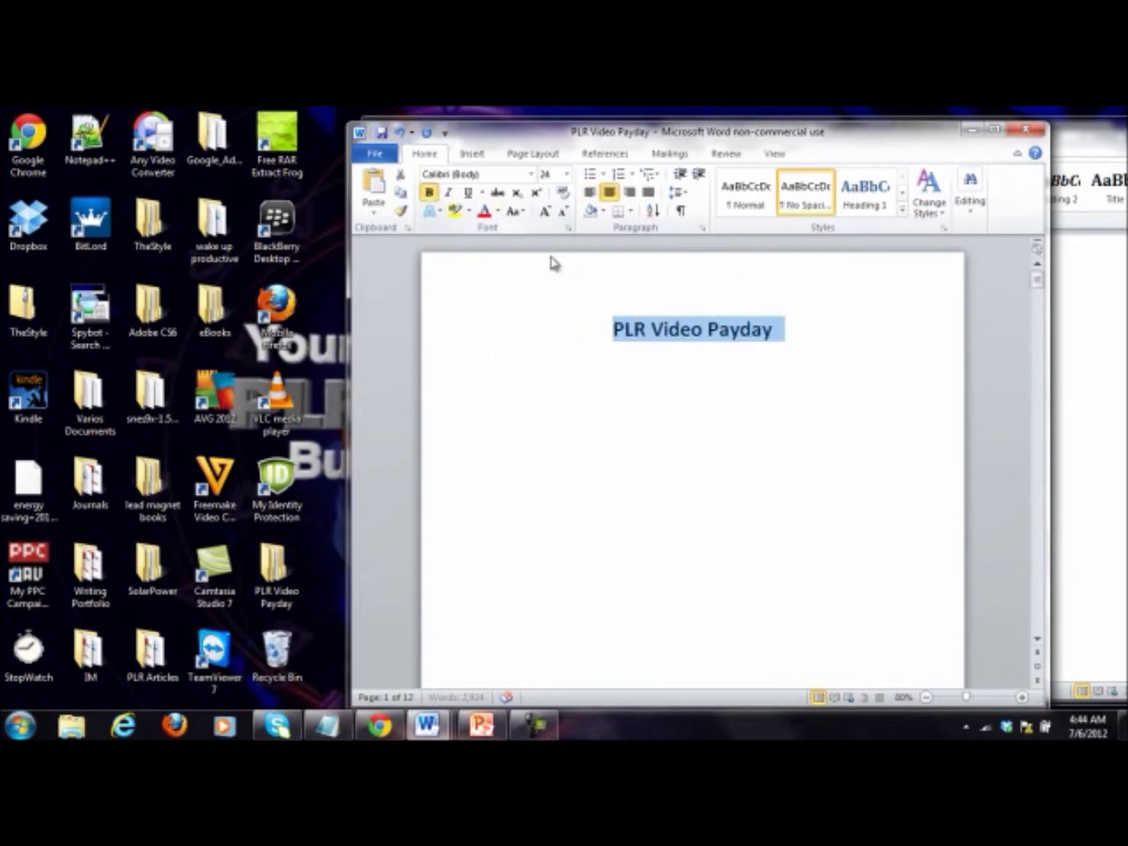
{"action": "left_click", "coordinate": [812, 366]}
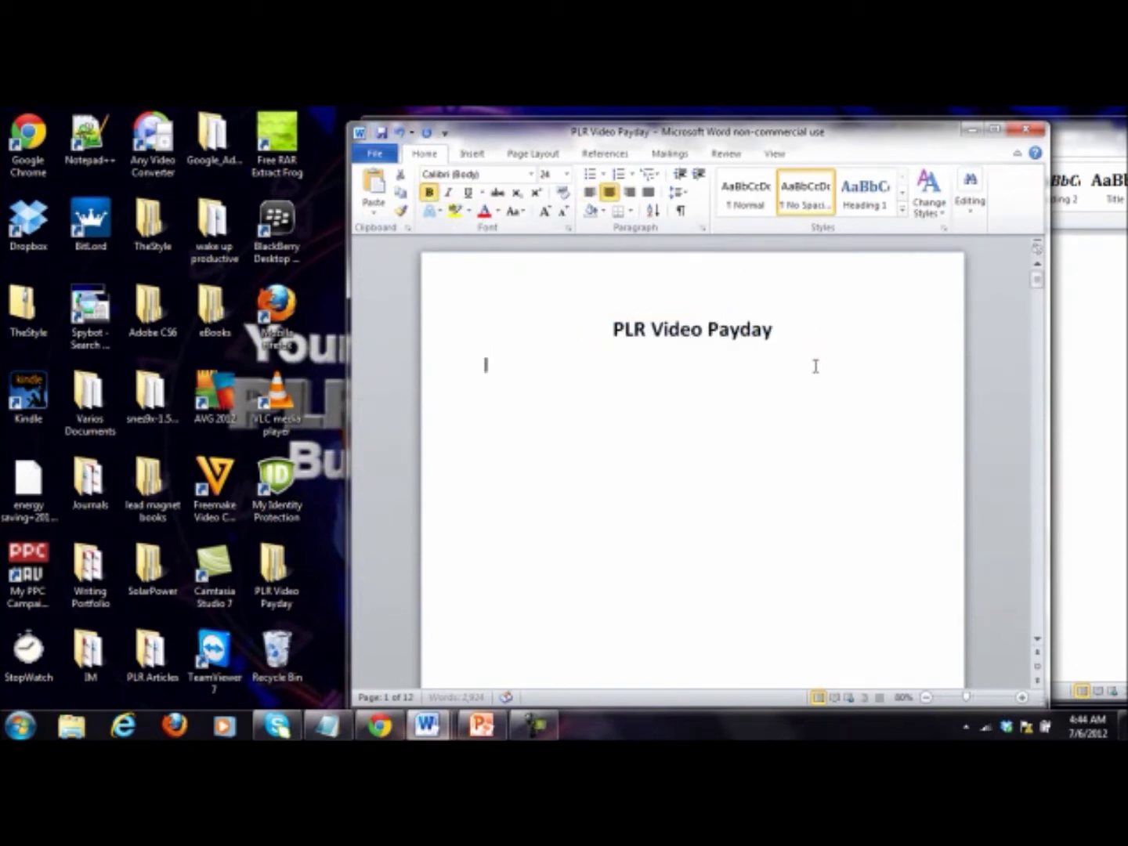
{"action": "left_click", "coordinate": [472, 153]}
{"action": "left_click", "coordinate": [497, 192]}
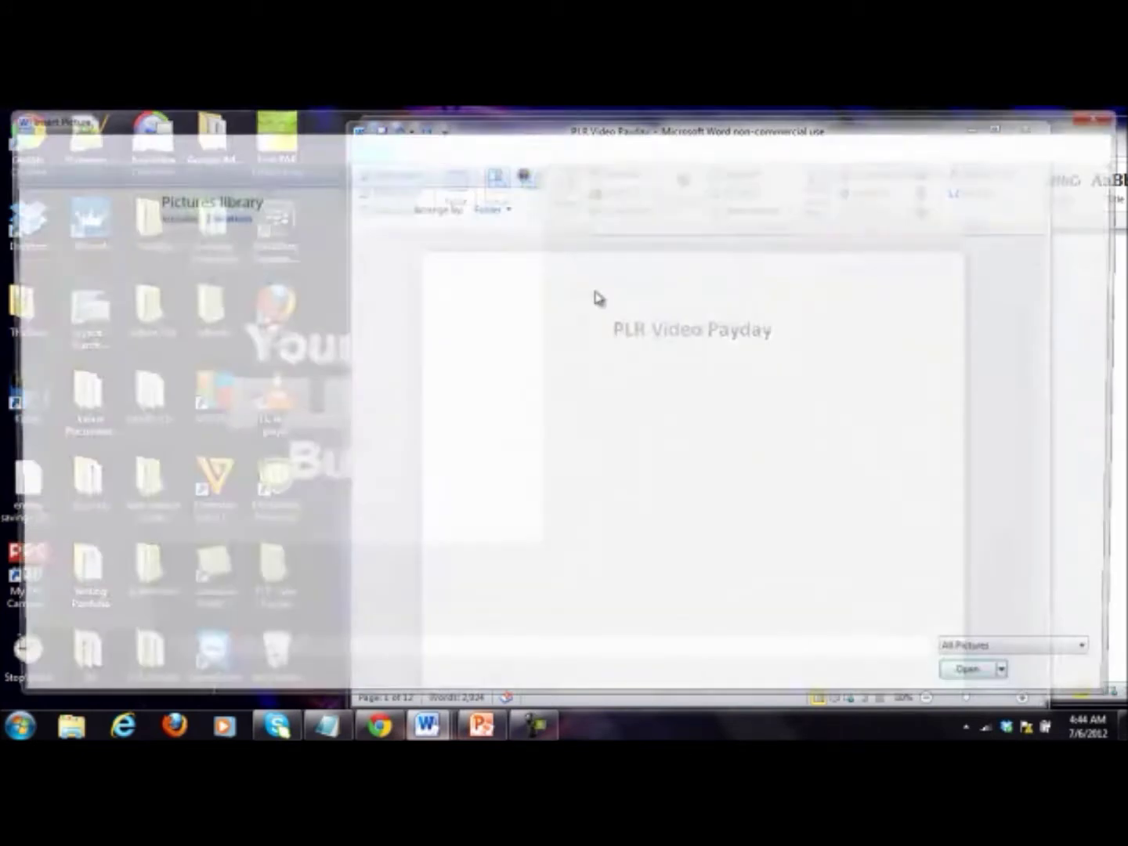
Step: Browse from the Desktop into the PLR Video Payday Ecover folder and insert image 001
{"action": "left_click", "coordinate": [67, 253]}
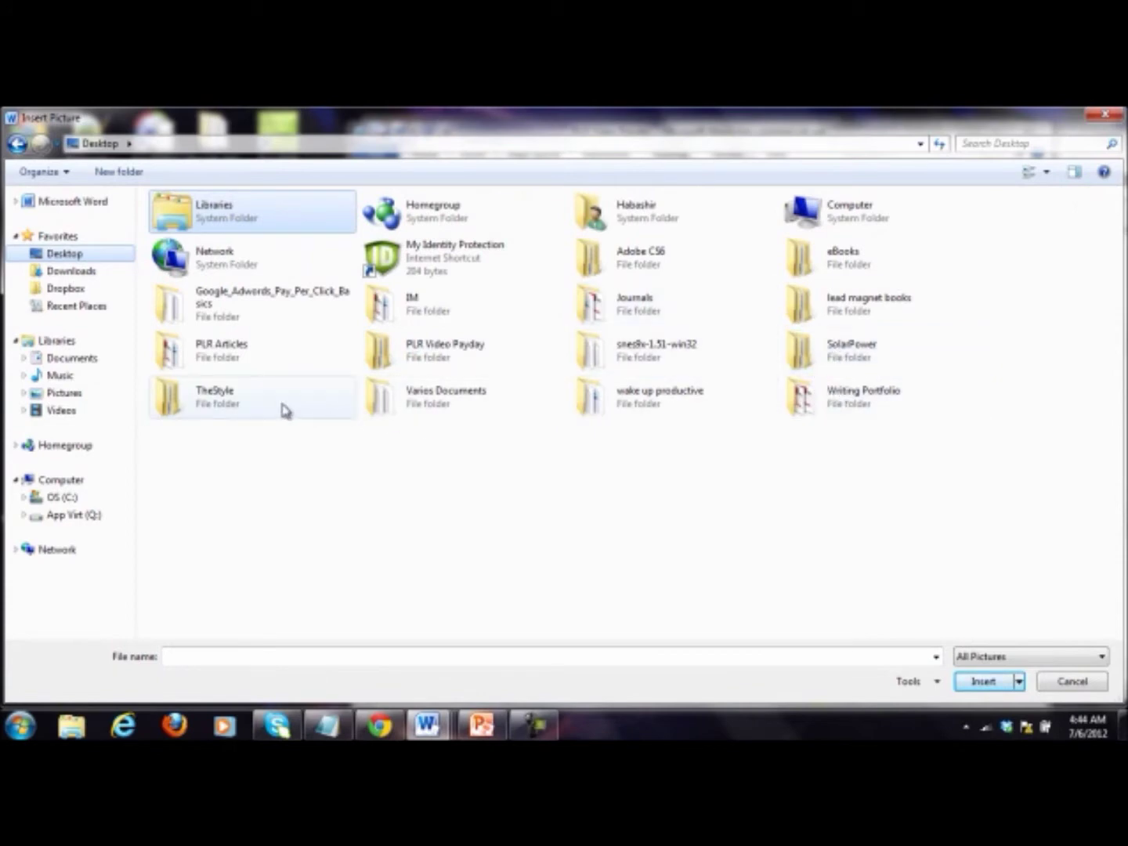
{"action": "double_click", "coordinate": [403, 354]}
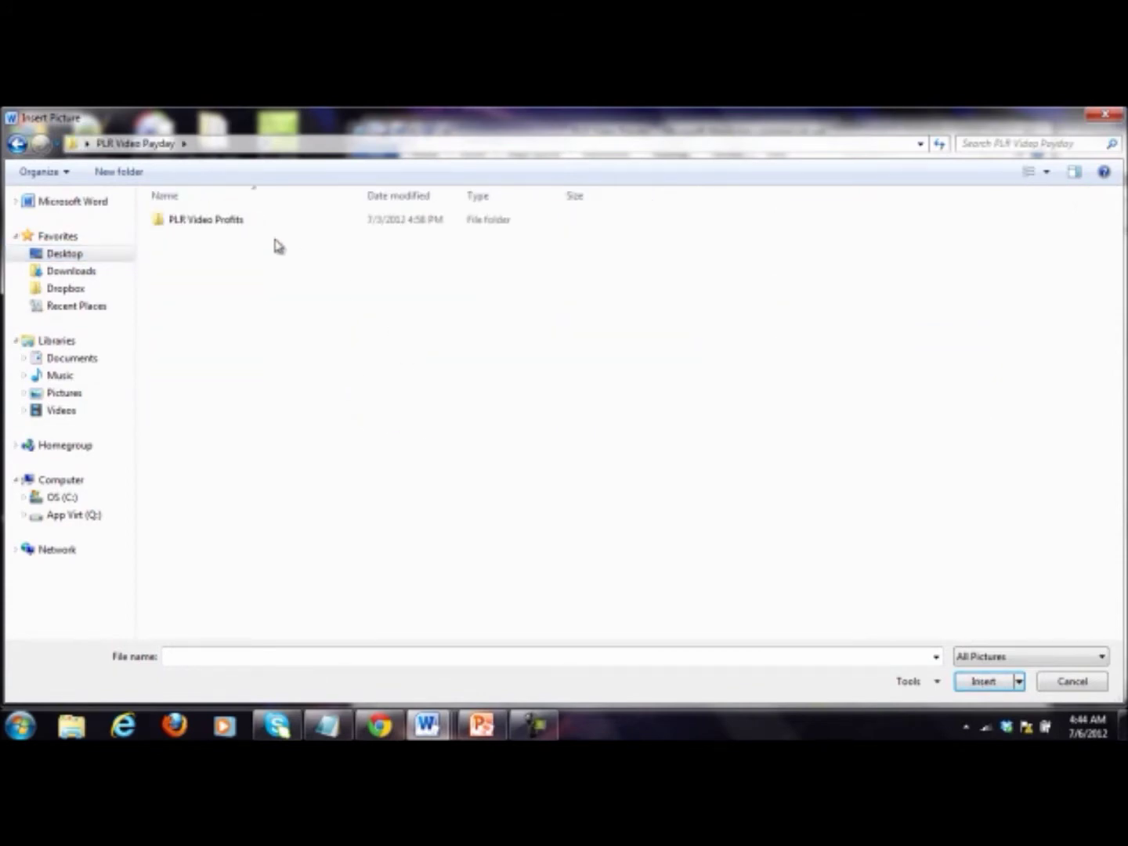
{"action": "double_click", "coordinate": [256, 230]}
{"action": "double_click", "coordinate": [239, 222]}
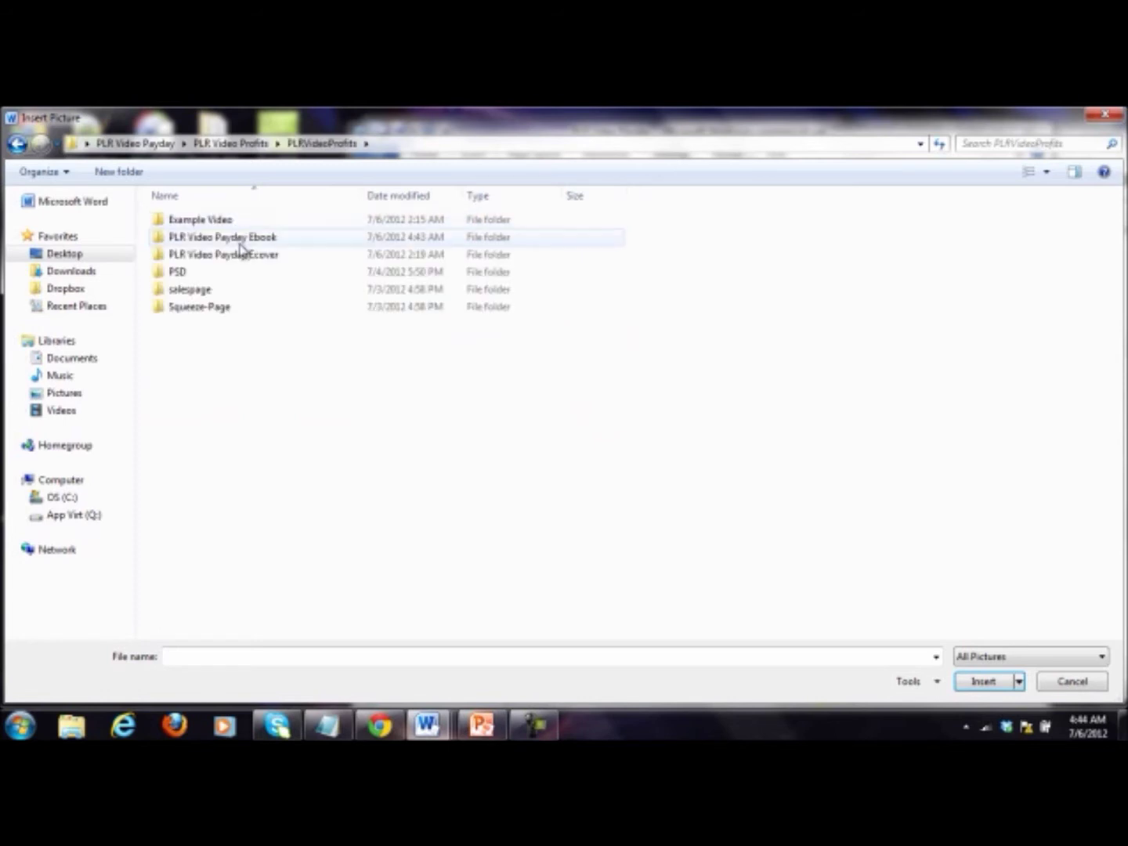
{"action": "double_click", "coordinate": [242, 237]}
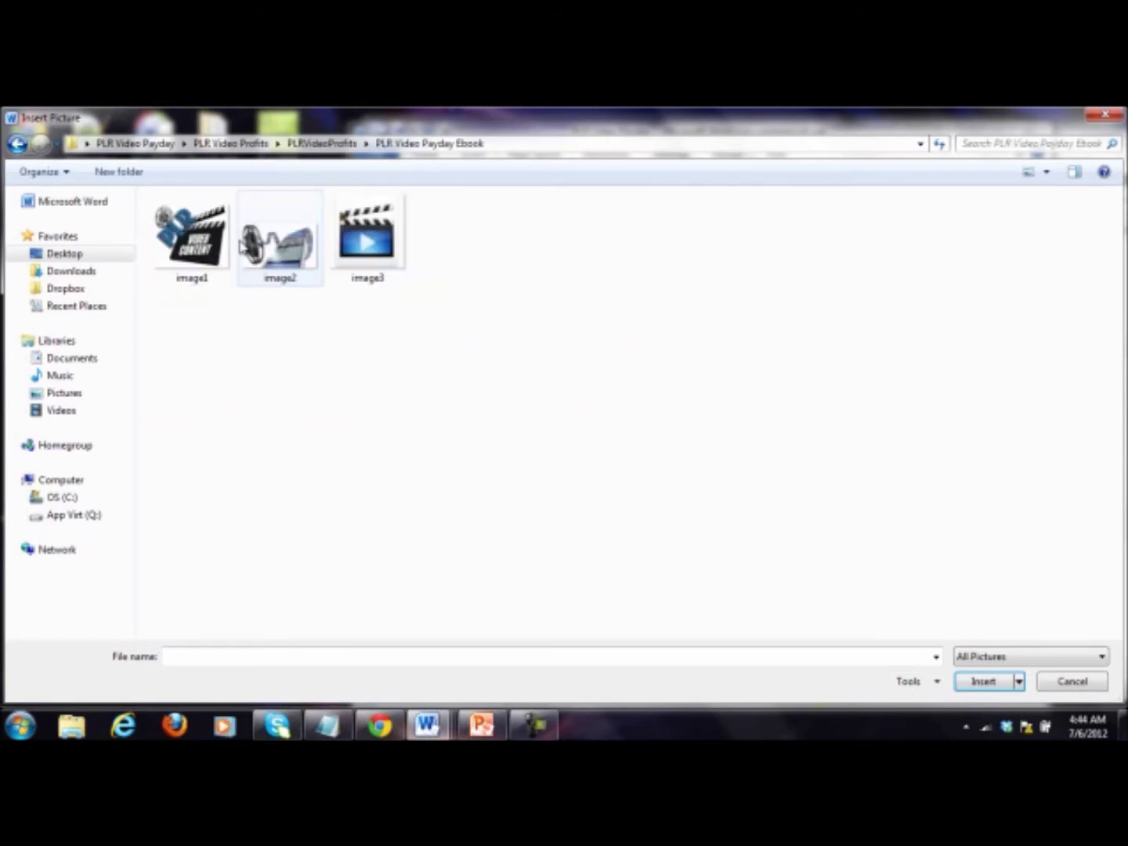
{"action": "left_click", "coordinate": [23, 143]}
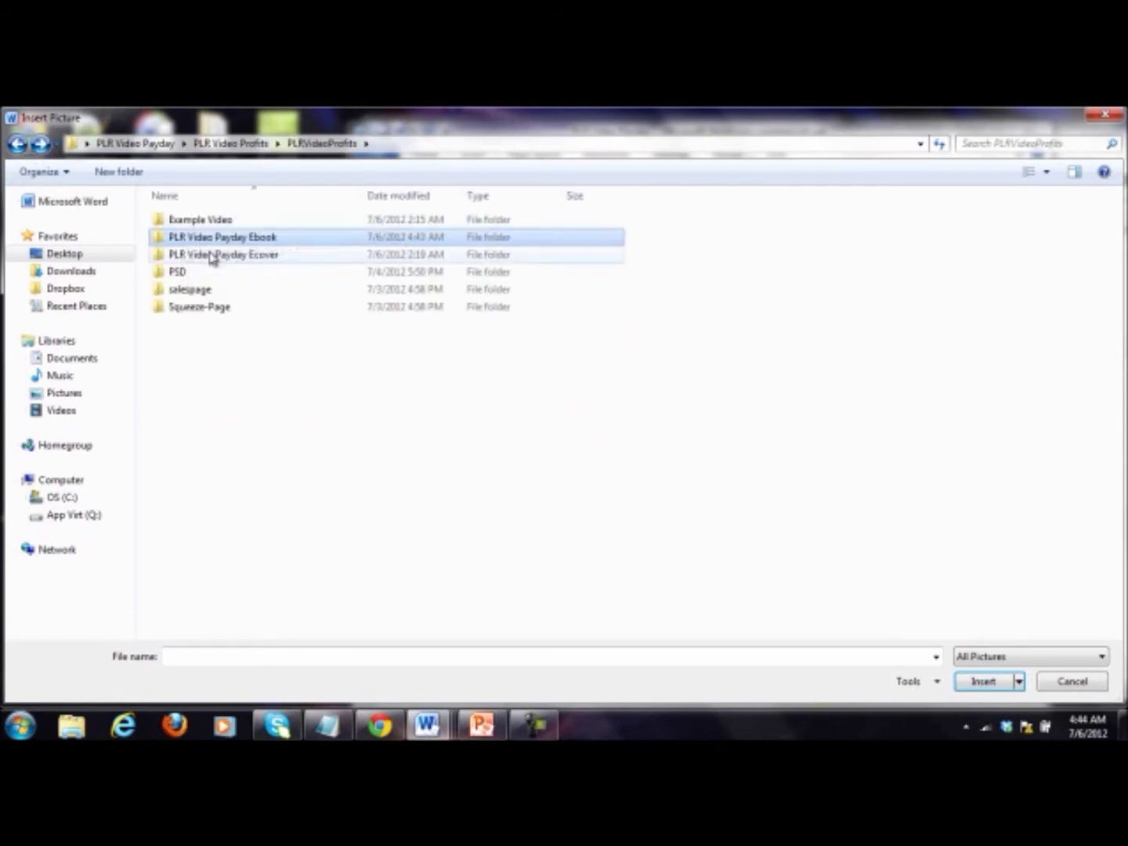
{"action": "double_click", "coordinate": [262, 255]}
{"action": "double_click", "coordinate": [192, 231]}
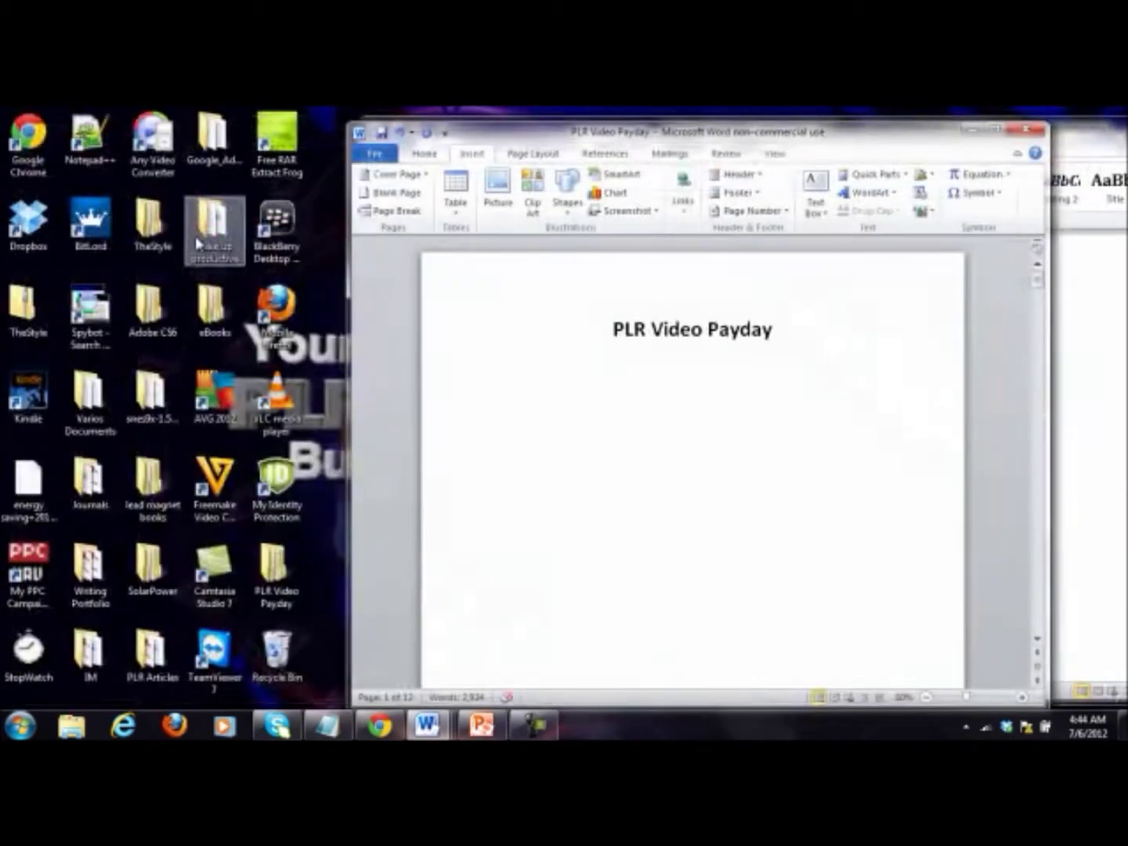
{"action": "scroll", "coordinate": [743, 402], "scroll_direction": "down", "scroll_amount": 5}
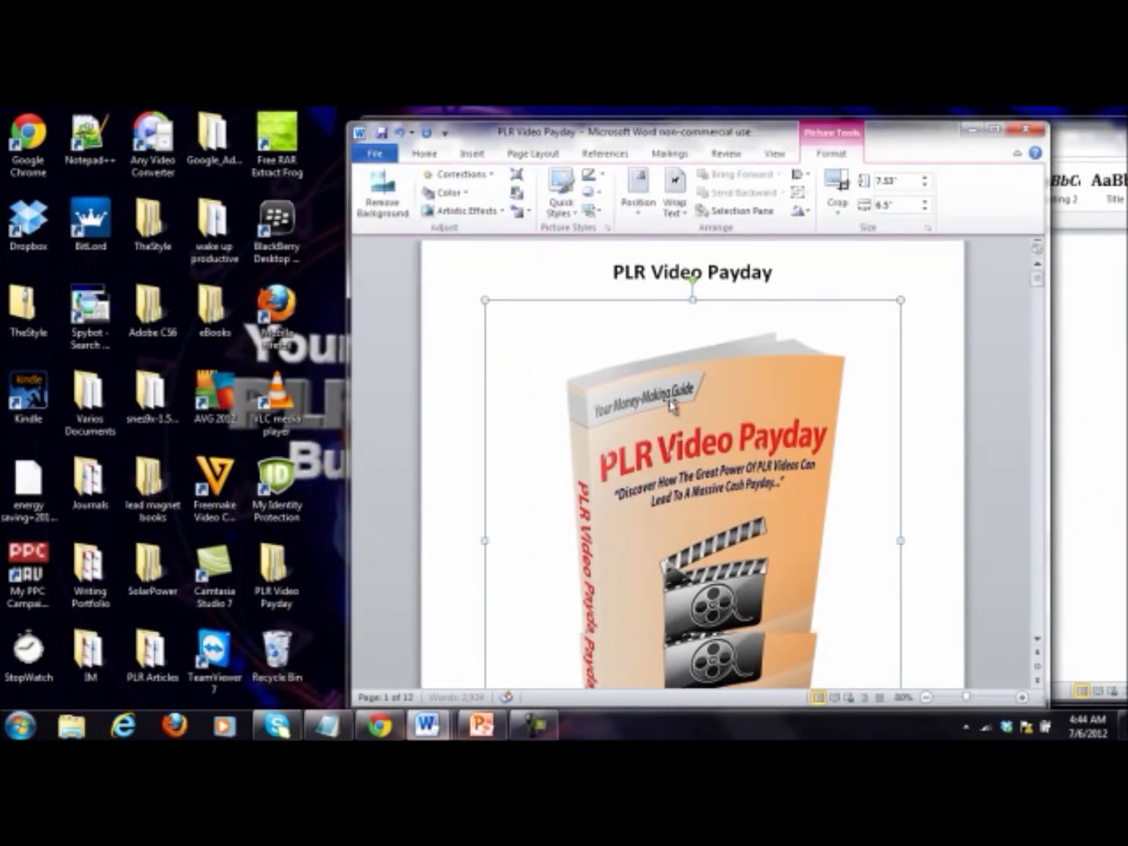
{"action": "scroll", "coordinate": [834, 474], "scroll_direction": "up", "scroll_amount": 1}
{"action": "left_click", "coordinate": [869, 495]}
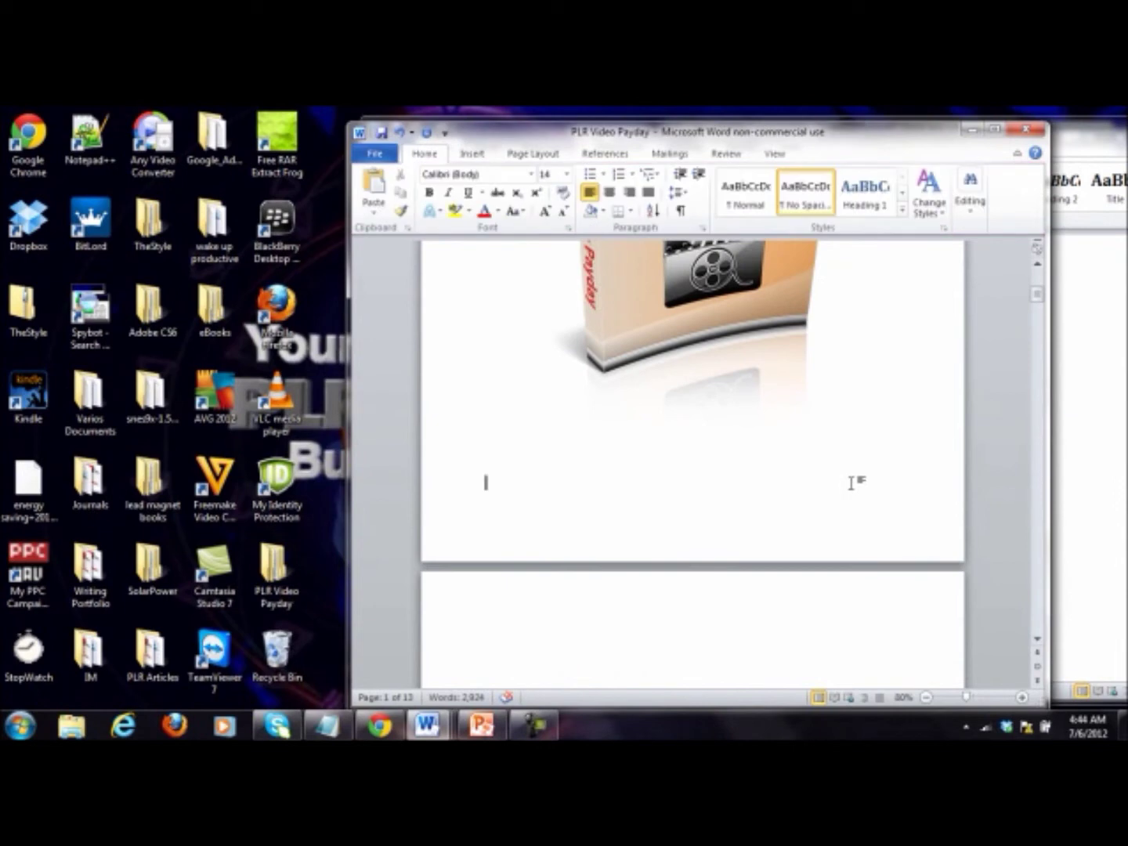
{"action": "scroll", "coordinate": [878, 492], "scroll_direction": "up", "scroll_amount": 4}
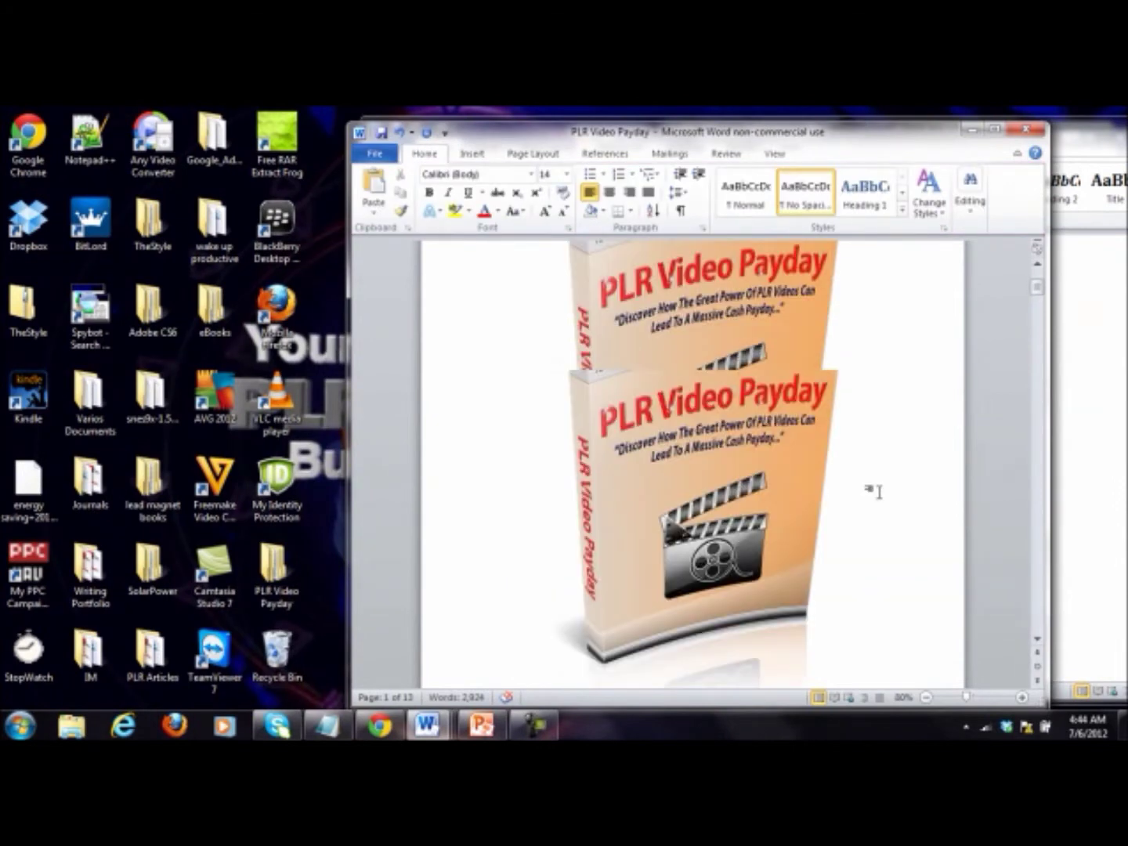
{"action": "scroll", "coordinate": [879, 493], "scroll_direction": "down", "scroll_amount": 4}
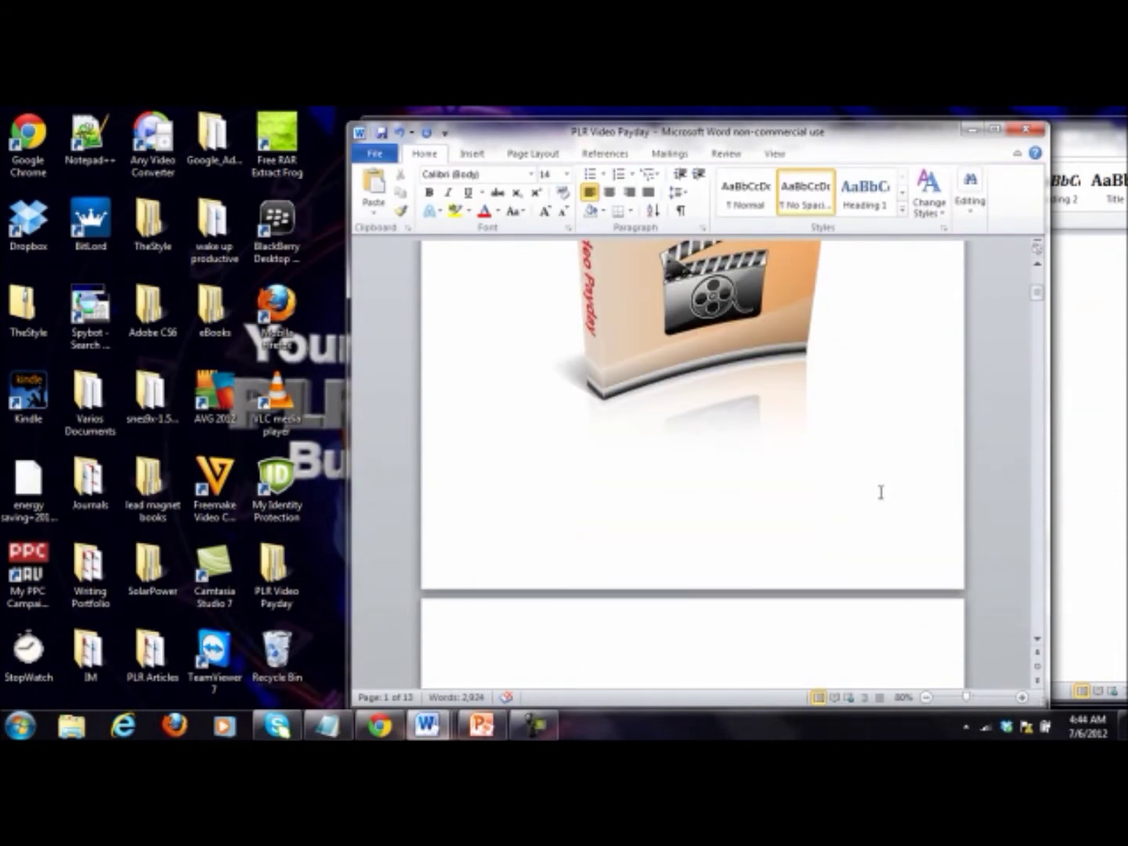
{"action": "left_click", "coordinate": [610, 193]}
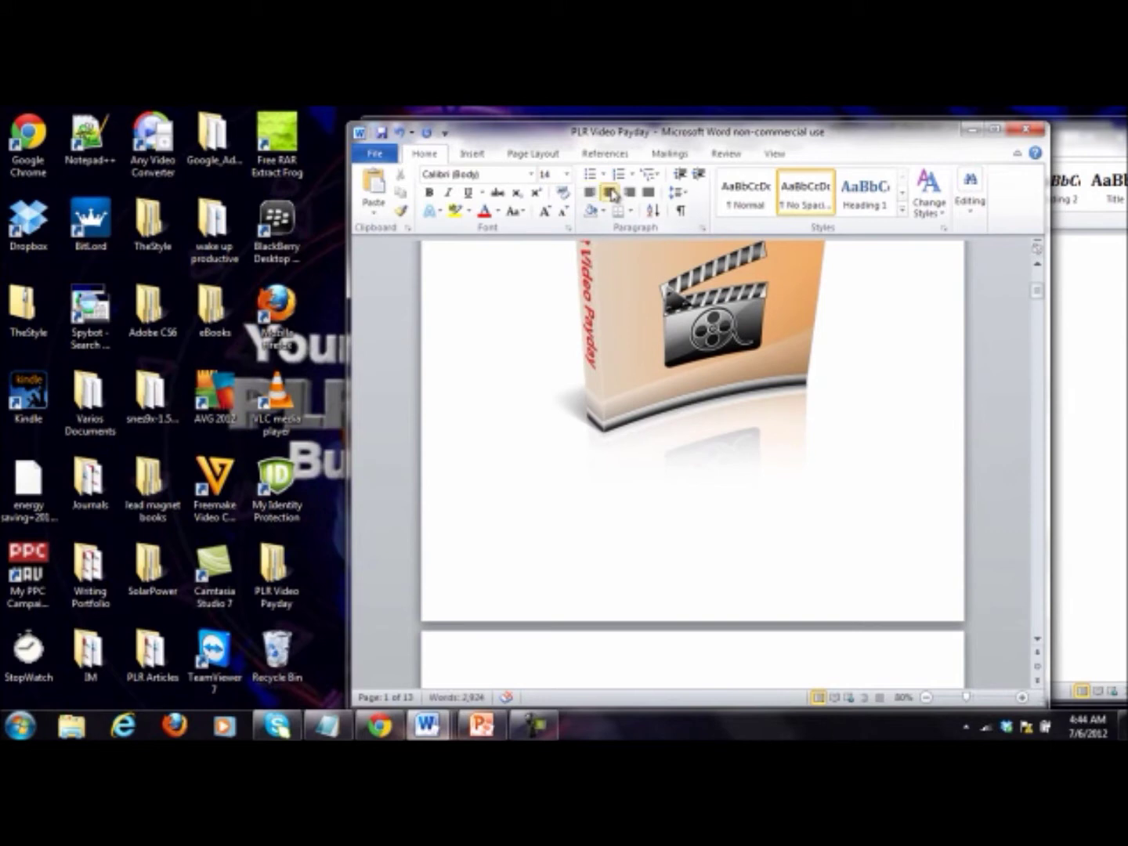
{"action": "type", "text": "Created By Hari"}
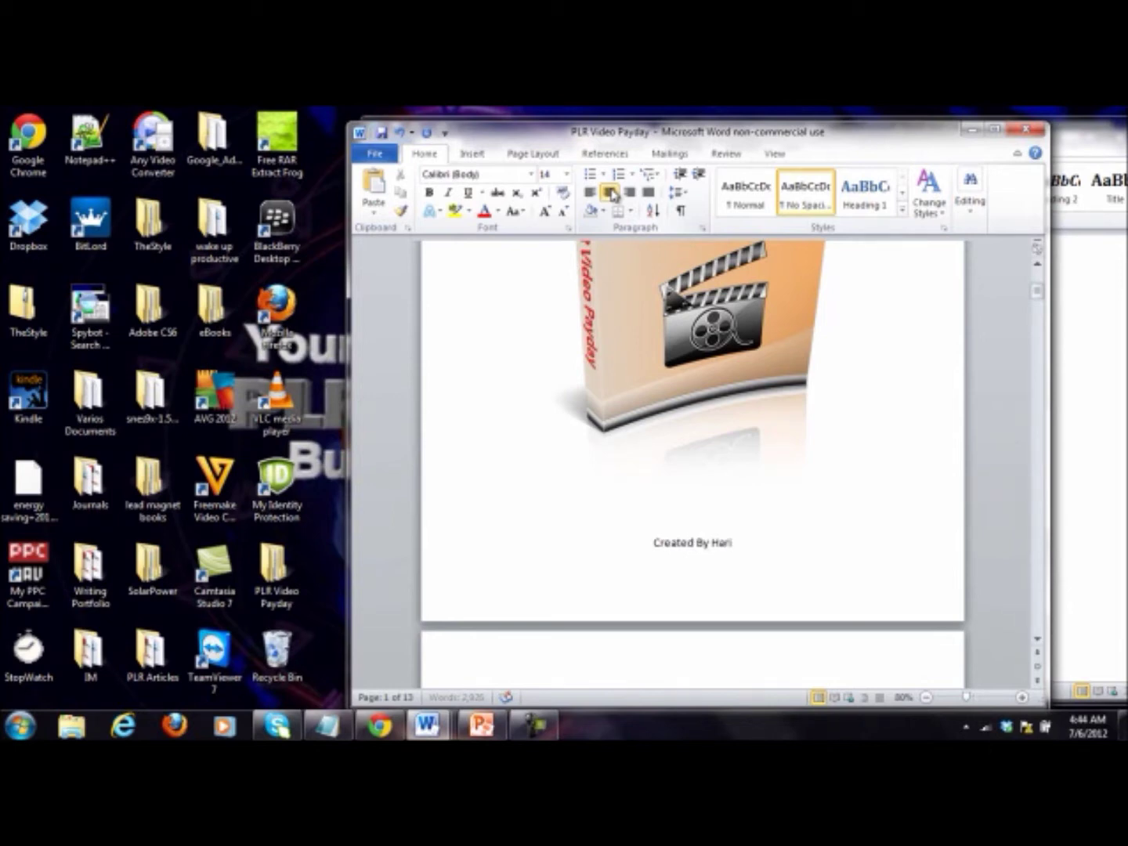
{"action": "type", "text": "thBashir"}
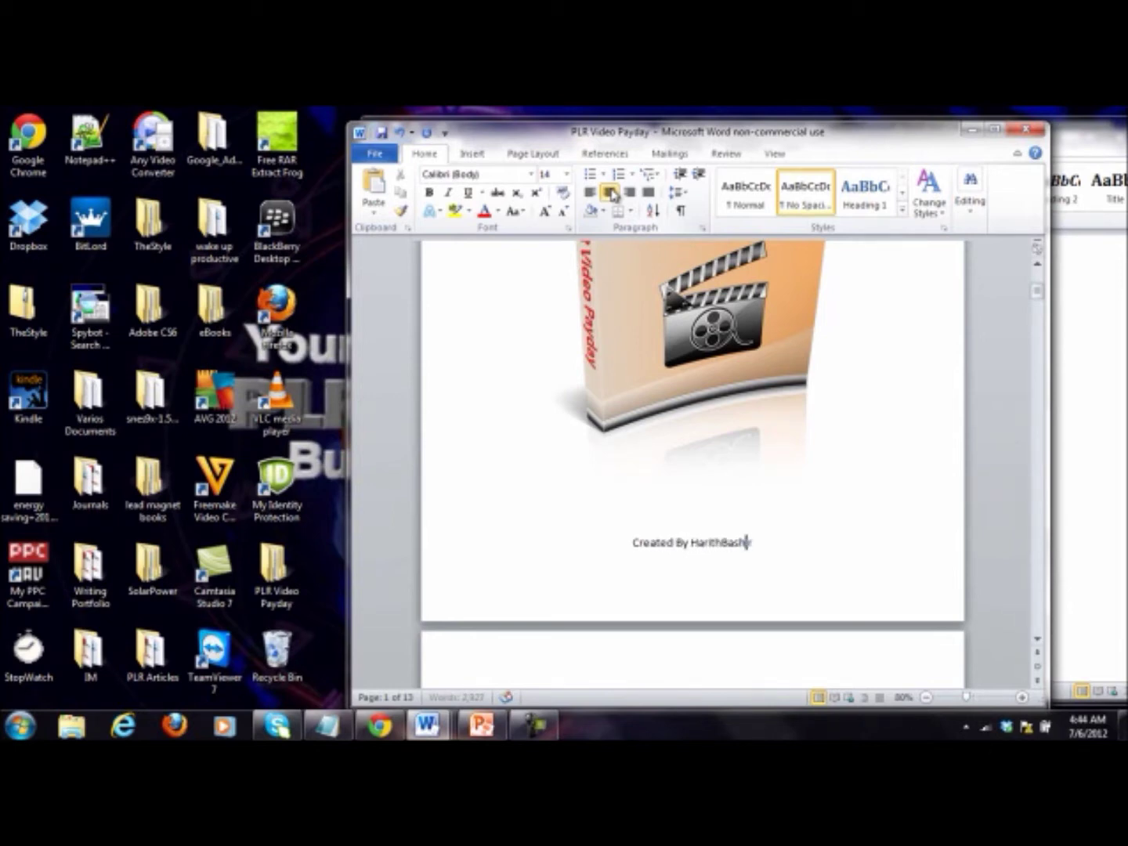
{"action": "key", "text": "Right"}
{"action": "key", "text": "Right"}
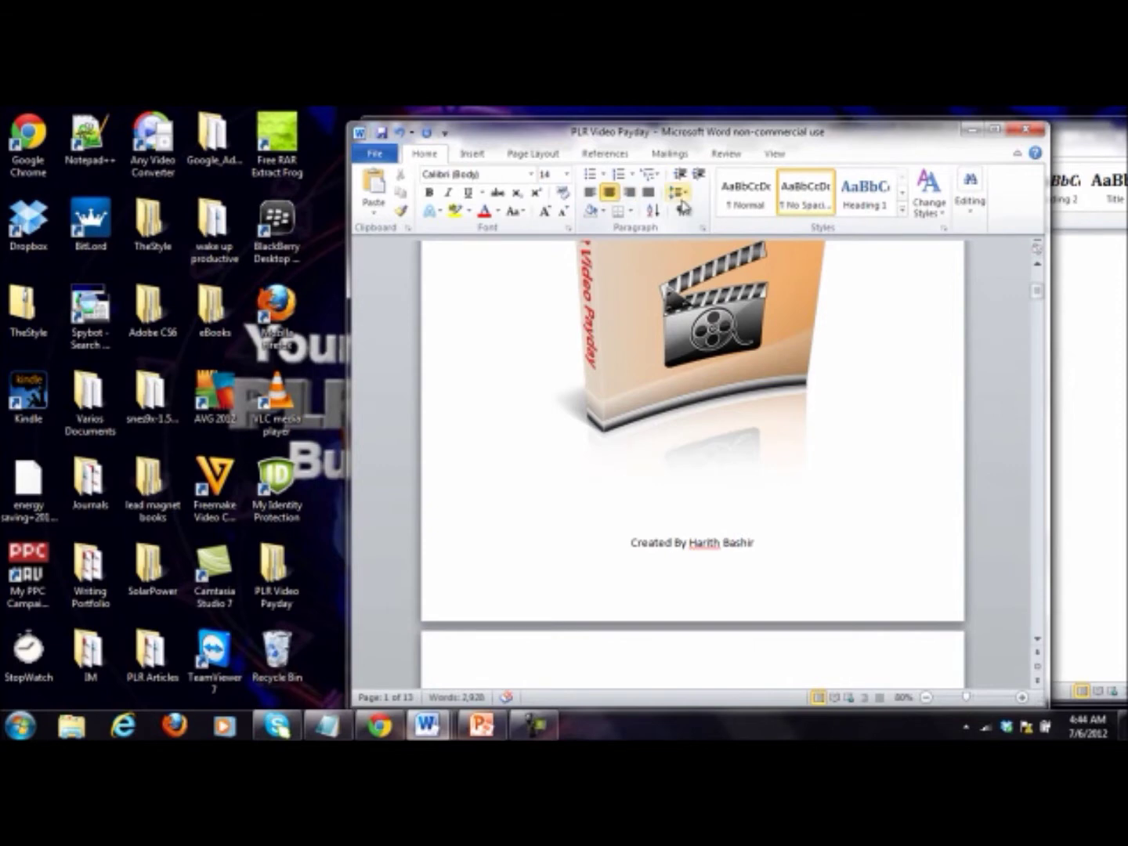
{"action": "scroll", "coordinate": [901, 441], "scroll_direction": "up", "scroll_amount": 5}
{"action": "scroll", "coordinate": [901, 442], "scroll_direction": "up", "scroll_amount": 2}
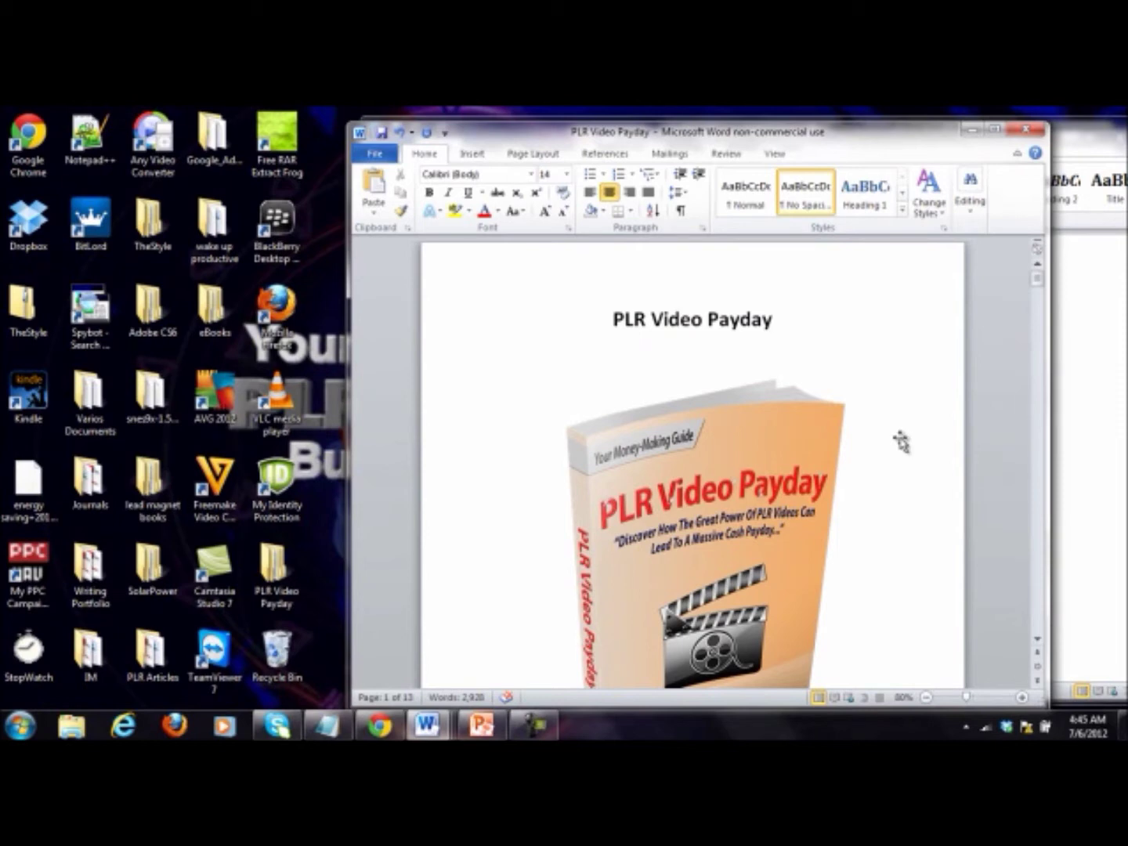
{"action": "scroll", "coordinate": [901, 442], "scroll_direction": "down", "scroll_amount": 9}
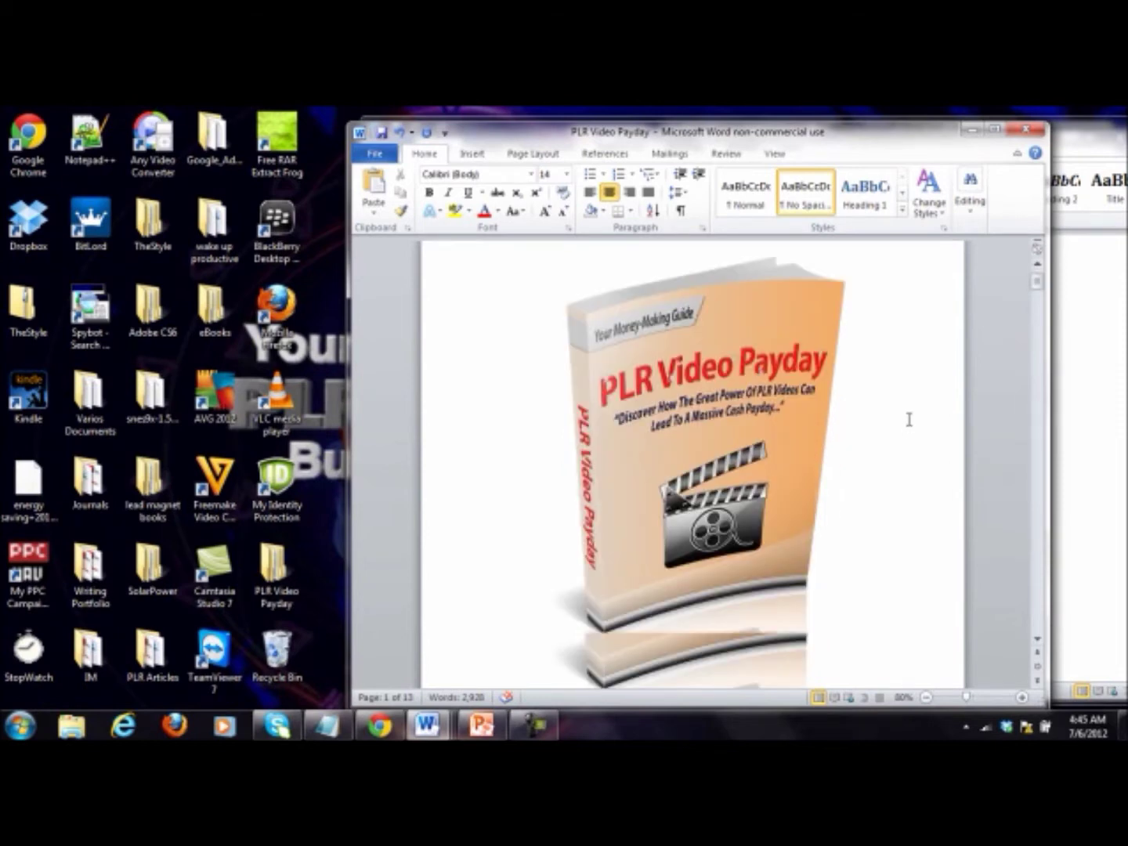
{"action": "left_click_drag", "start_coordinate": [780, 462], "coordinate": [593, 460]}
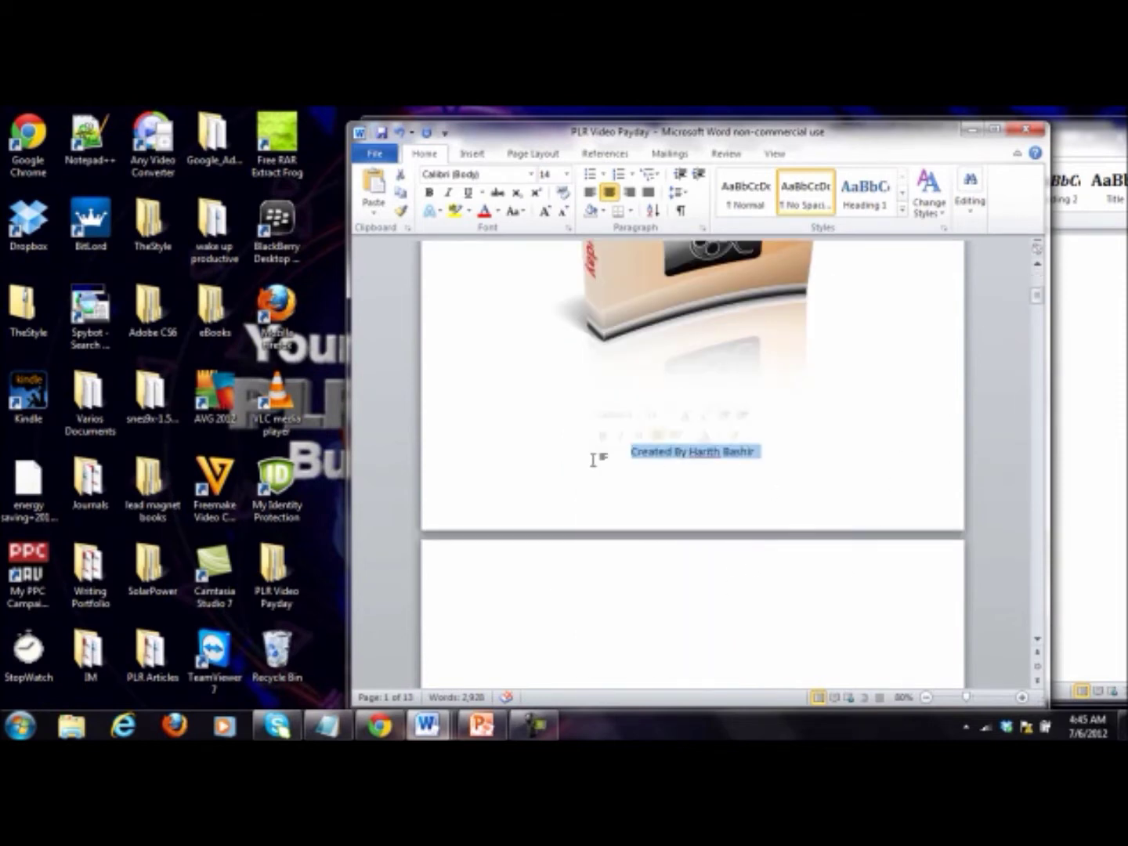
{"action": "key", "text": "BackSpace"}
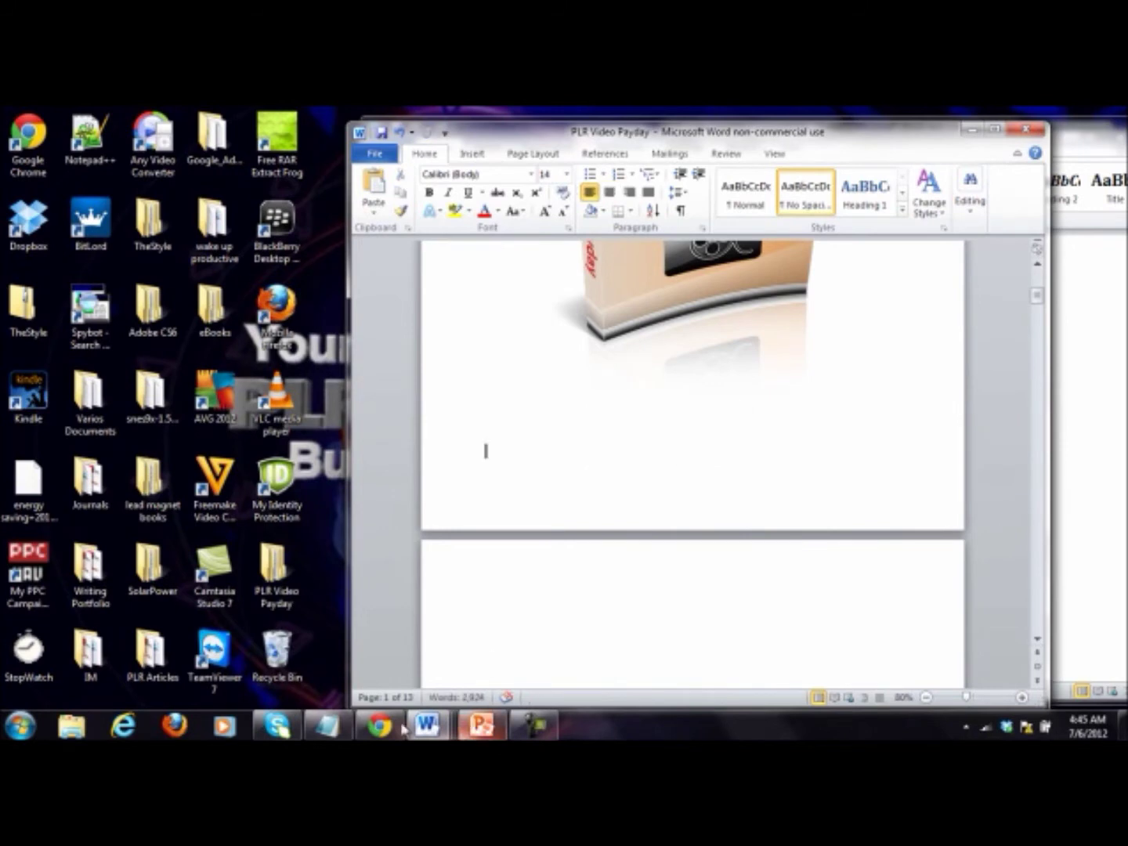
Step: Clear the Legal Notice text off page 2
{"action": "left_click", "coordinate": [575, 594]}
{"action": "scroll", "coordinate": [583, 588], "scroll_direction": "down", "scroll_amount": 6}
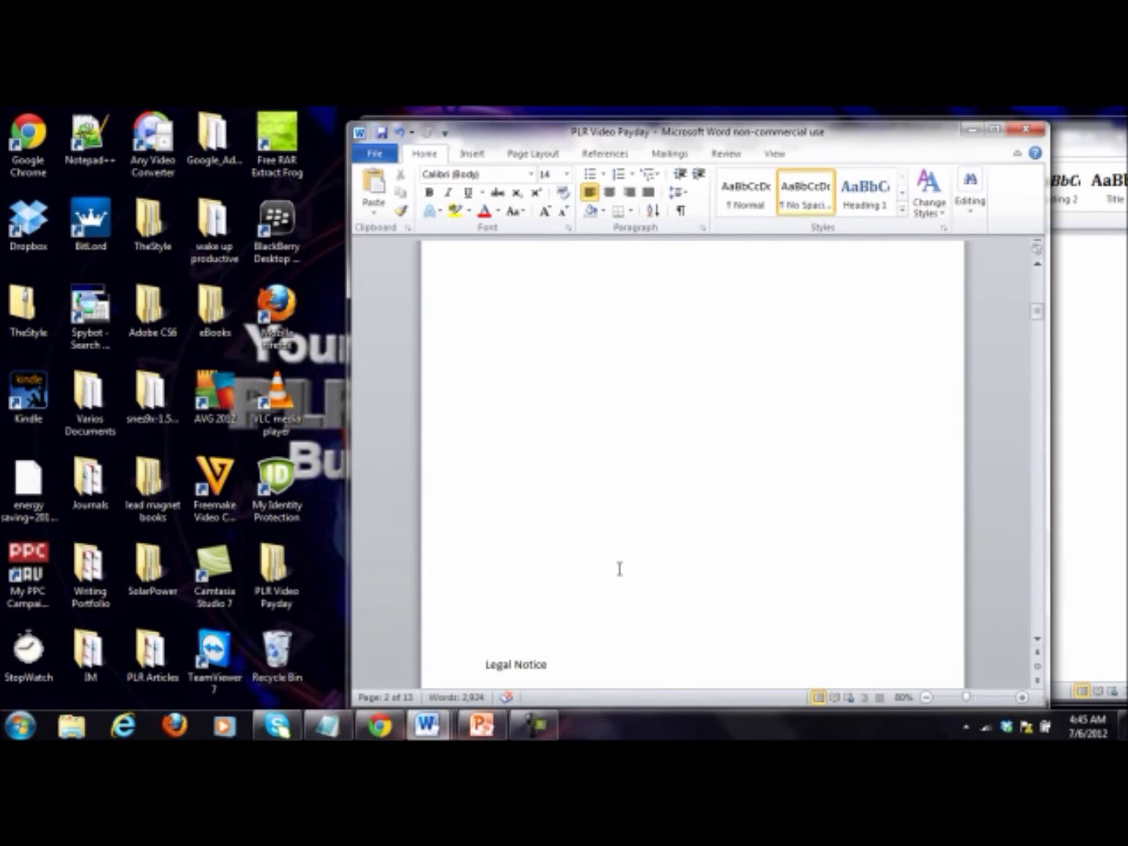
{"action": "scroll", "coordinate": [619, 569], "scroll_direction": "down", "scroll_amount": 3}
{"action": "key", "text": "ctrl+BackSpace"}
{"action": "key", "text": "ctrl+BackSpace"}
{"action": "key", "text": "ctrl+BackSpace"}
{"action": "key", "text": "ctrl+BackSpace"}
{"action": "key", "text": "ctrl+BackSpace"}
{"action": "key", "text": "ctrl+BackSpace"}
{"action": "key", "text": "ctrl+BackSpace"}
{"action": "key", "text": "ctrl+BackSpace"}
{"action": "key", "text": "ctrl+BackSpace"}
{"action": "key", "text": "ctrl+BackSpace"}
{"action": "key", "text": "ctrl+BackSpace"}
{"action": "key", "text": "ctrl+BackSpace"}
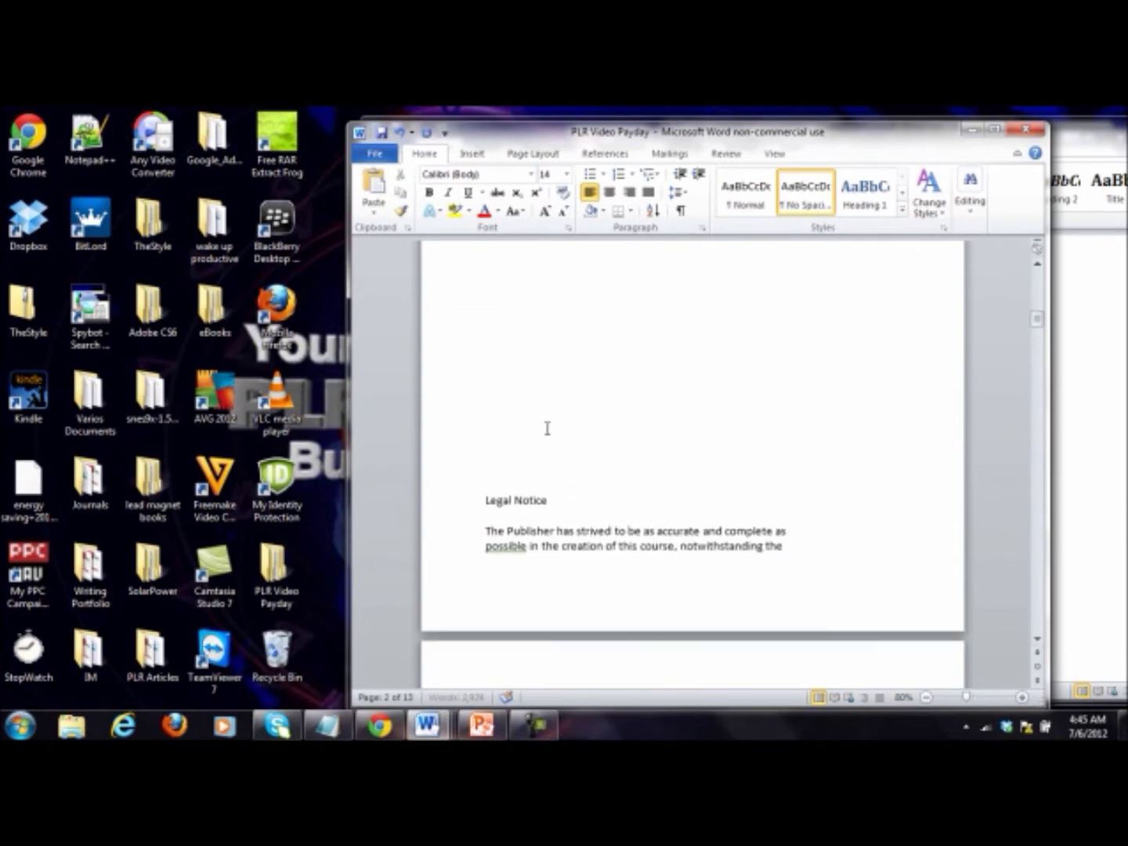
{"action": "scroll", "coordinate": [547, 428], "scroll_direction": "up", "scroll_amount": 5}
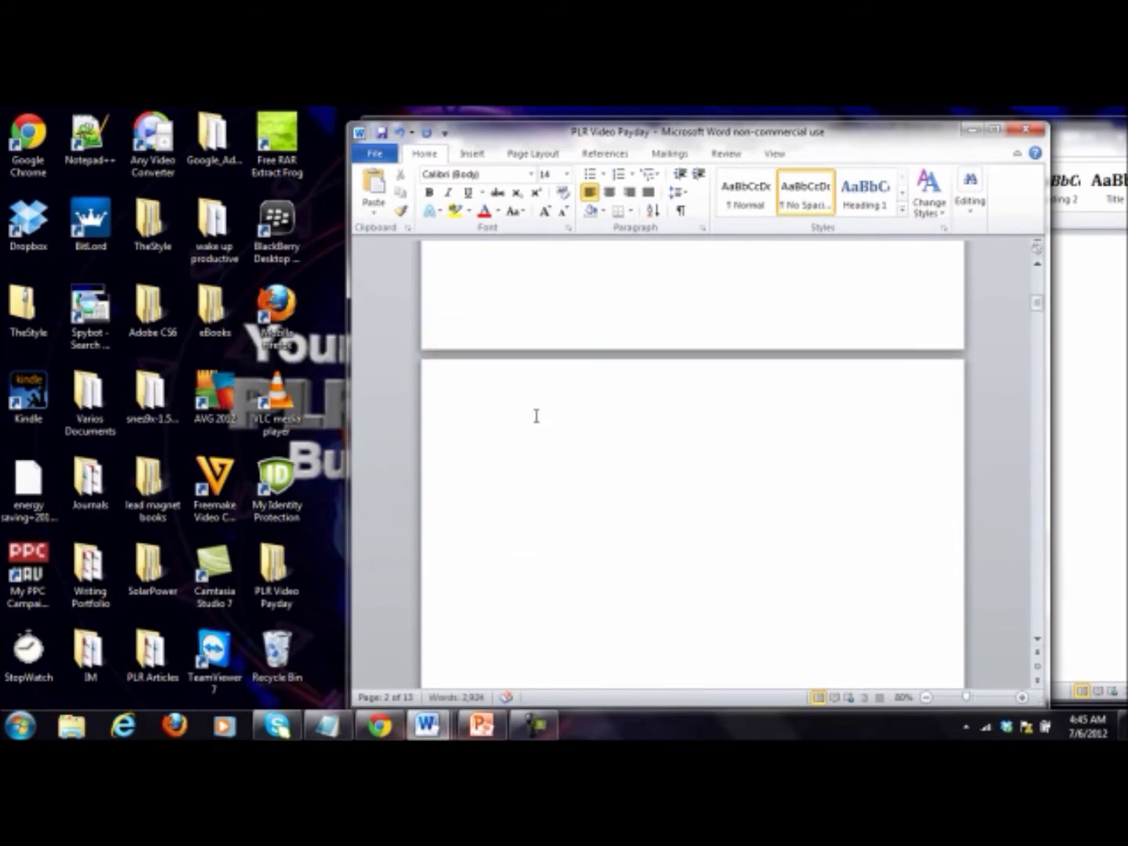
Step: Copy the PLR terms from Notepad and paste them onto page 2
{"action": "left_click", "coordinate": [314, 722]}
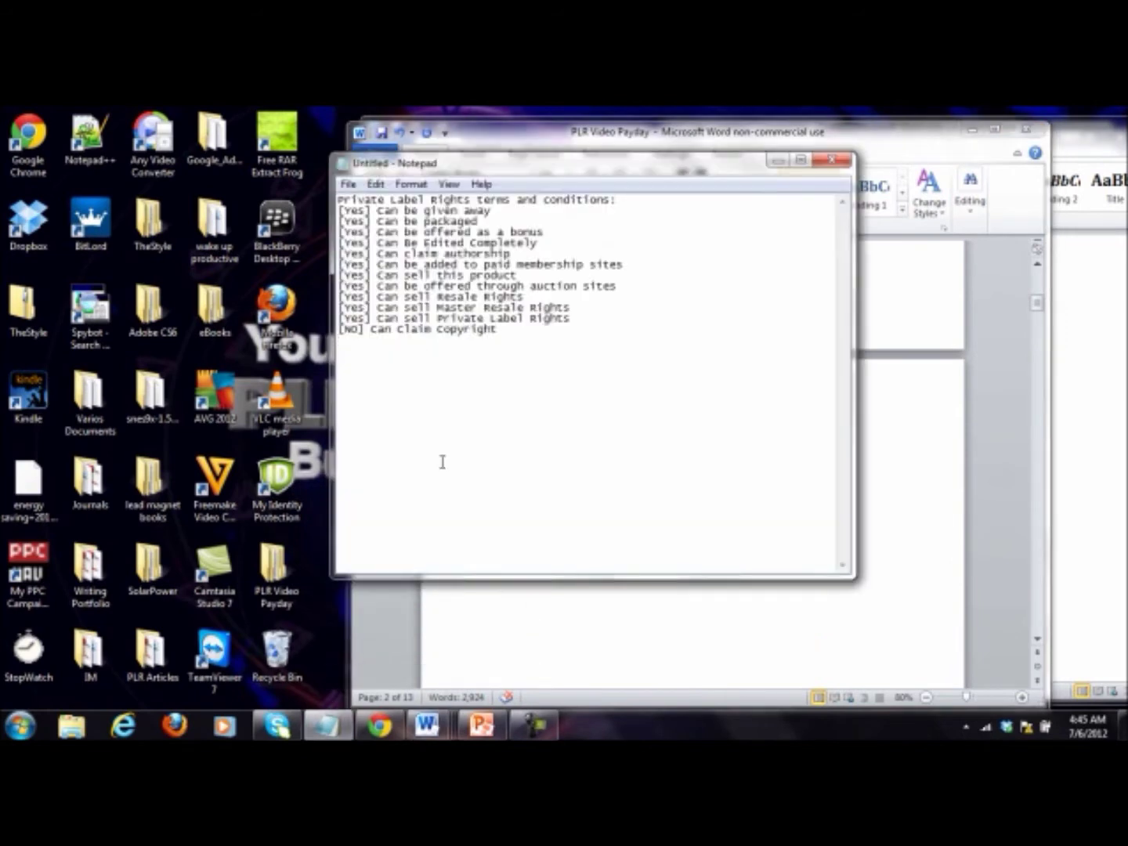
{"action": "left_click_drag", "start_coordinate": [549, 345], "coordinate": [313, 191]}
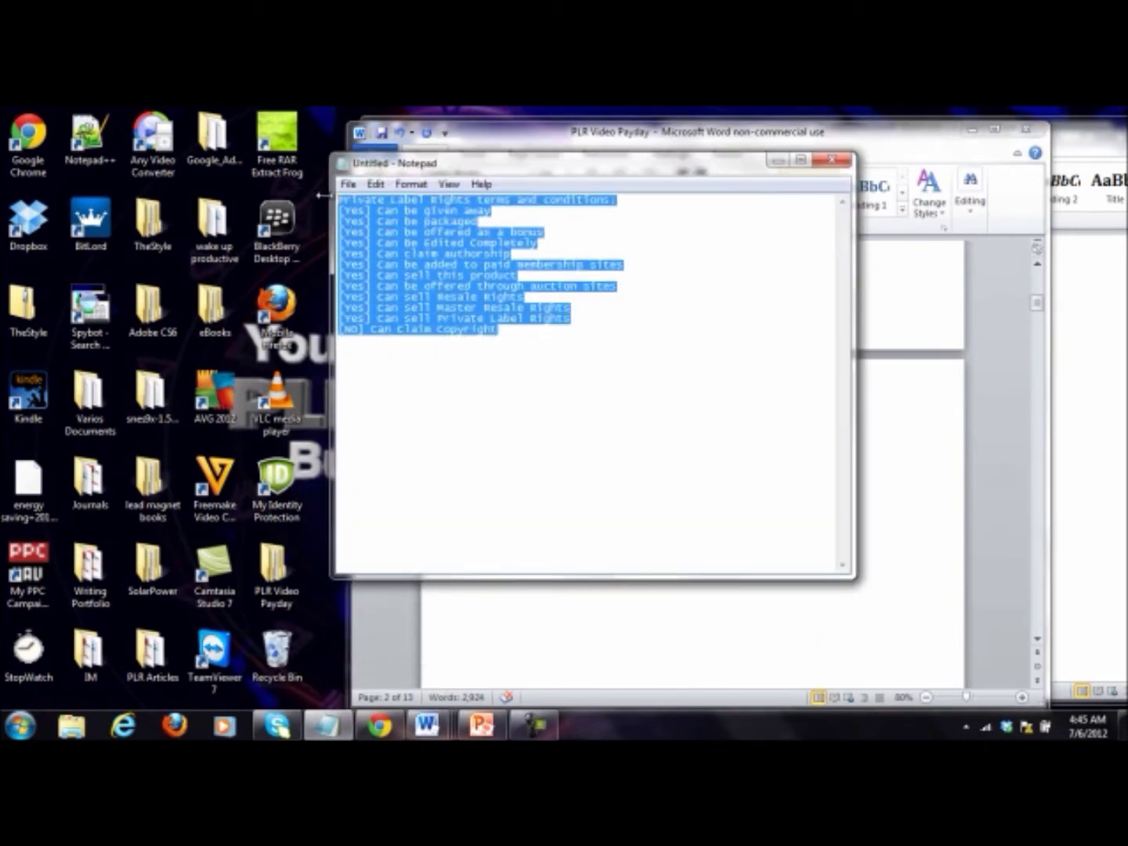
{"action": "right_click", "coordinate": [486, 249]}
{"action": "left_click", "coordinate": [523, 304]}
{"action": "left_click", "coordinate": [952, 481]}
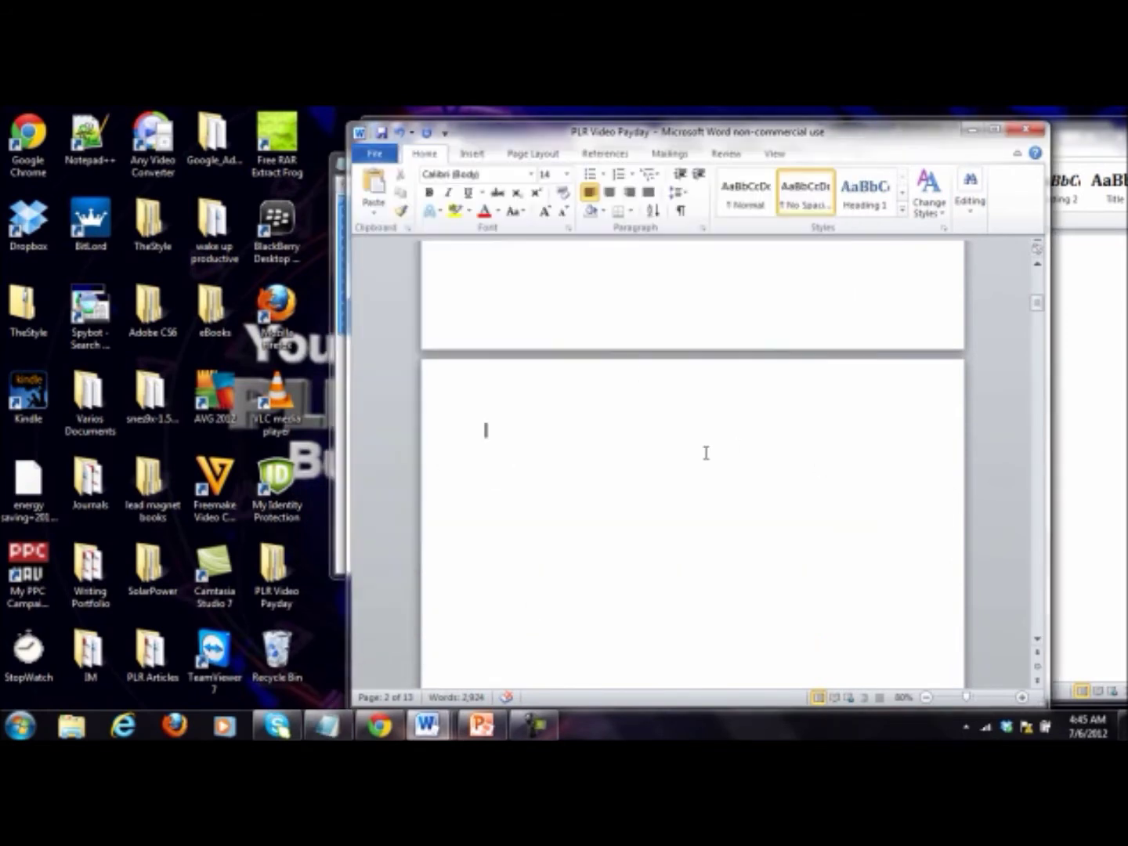
{"action": "key", "text": "ctrl+v"}
Step: Centre the pasted terms list and enlarge it to 16 pt
{"action": "left_click_drag", "start_coordinate": [708, 623], "coordinate": [461, 434]}
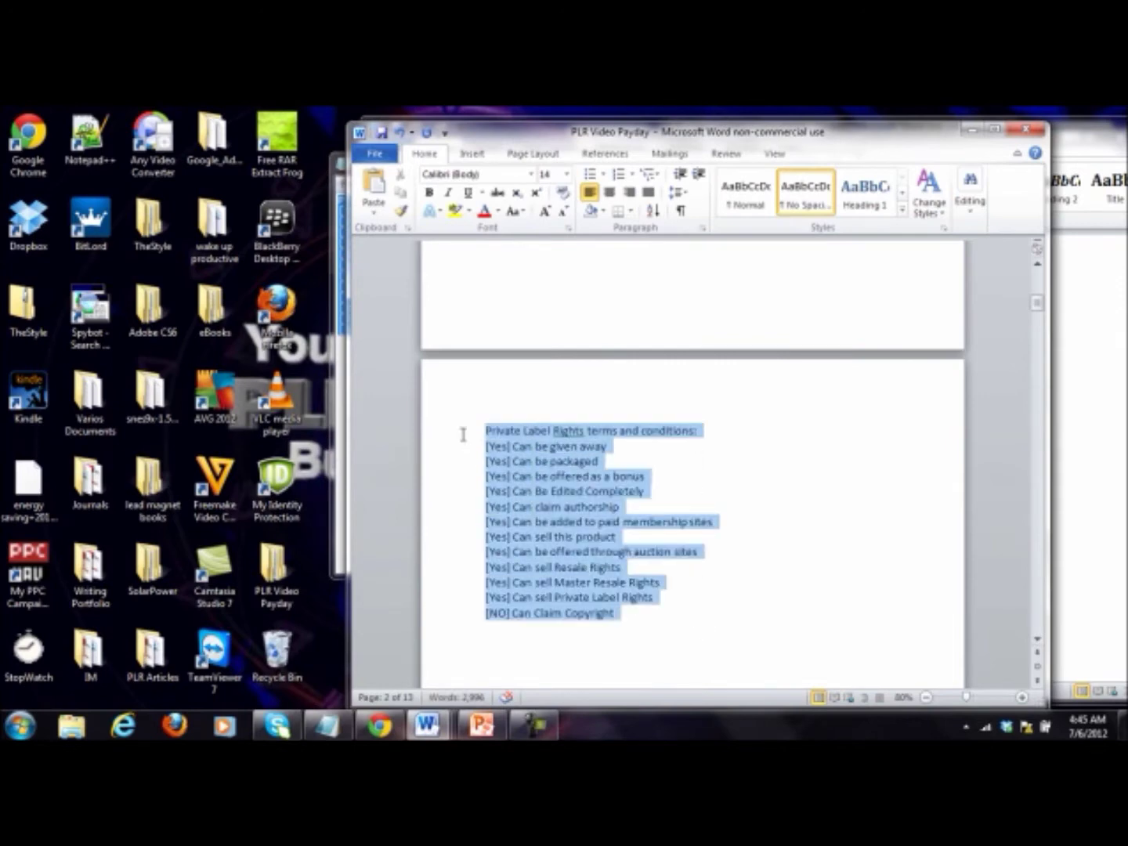
{"action": "left_click", "coordinate": [608, 199]}
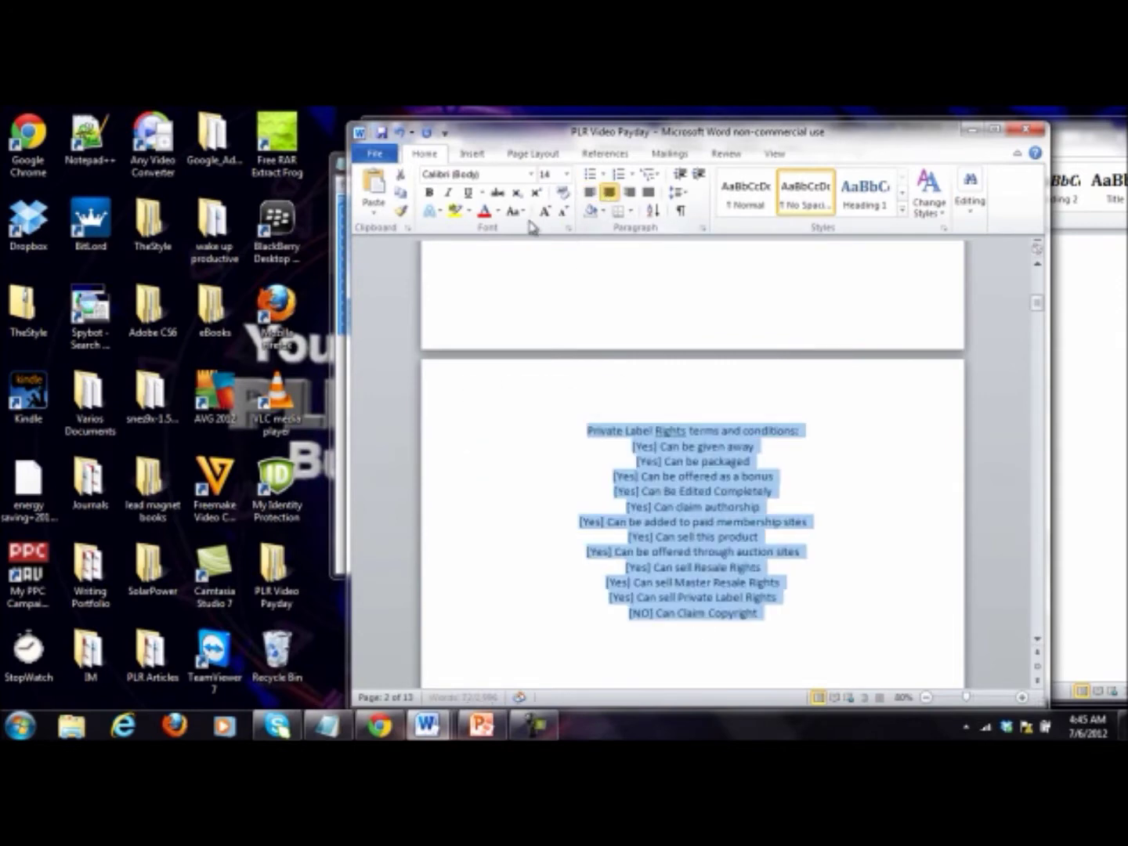
{"action": "left_click", "coordinate": [546, 219]}
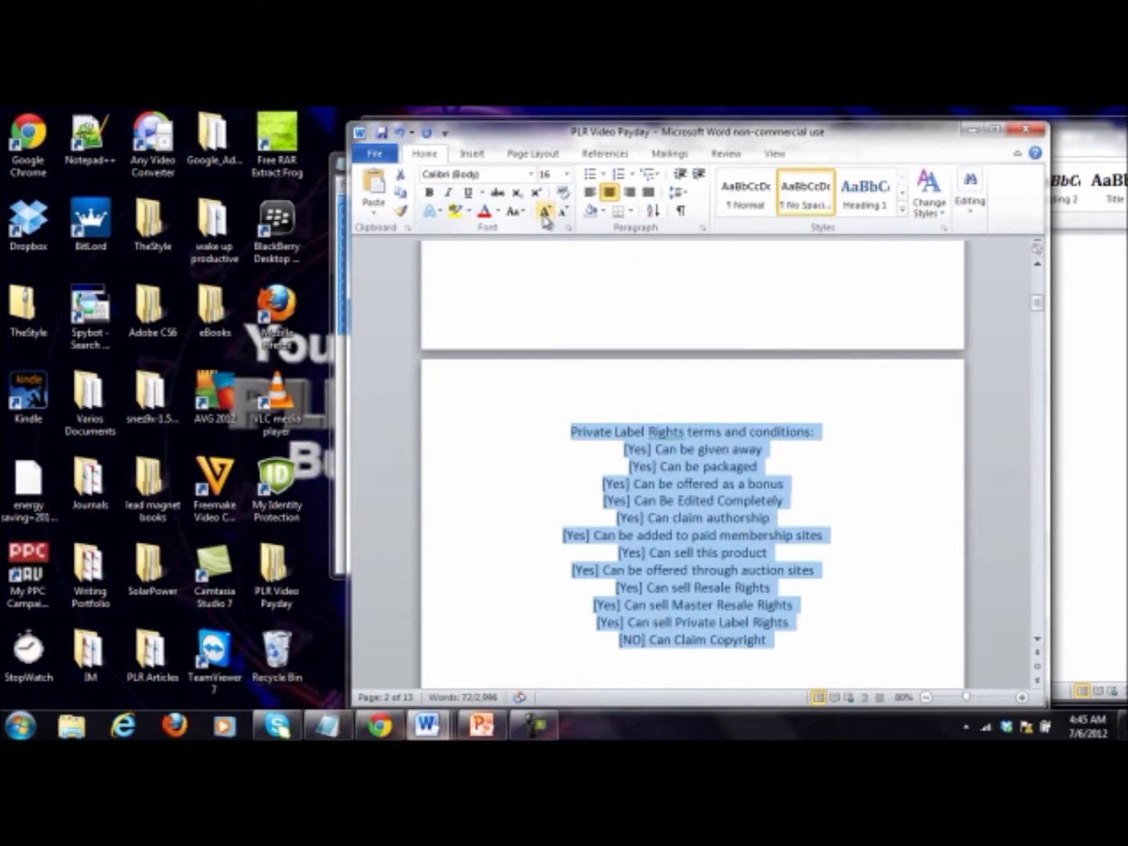
{"action": "left_click", "coordinate": [720, 510]}
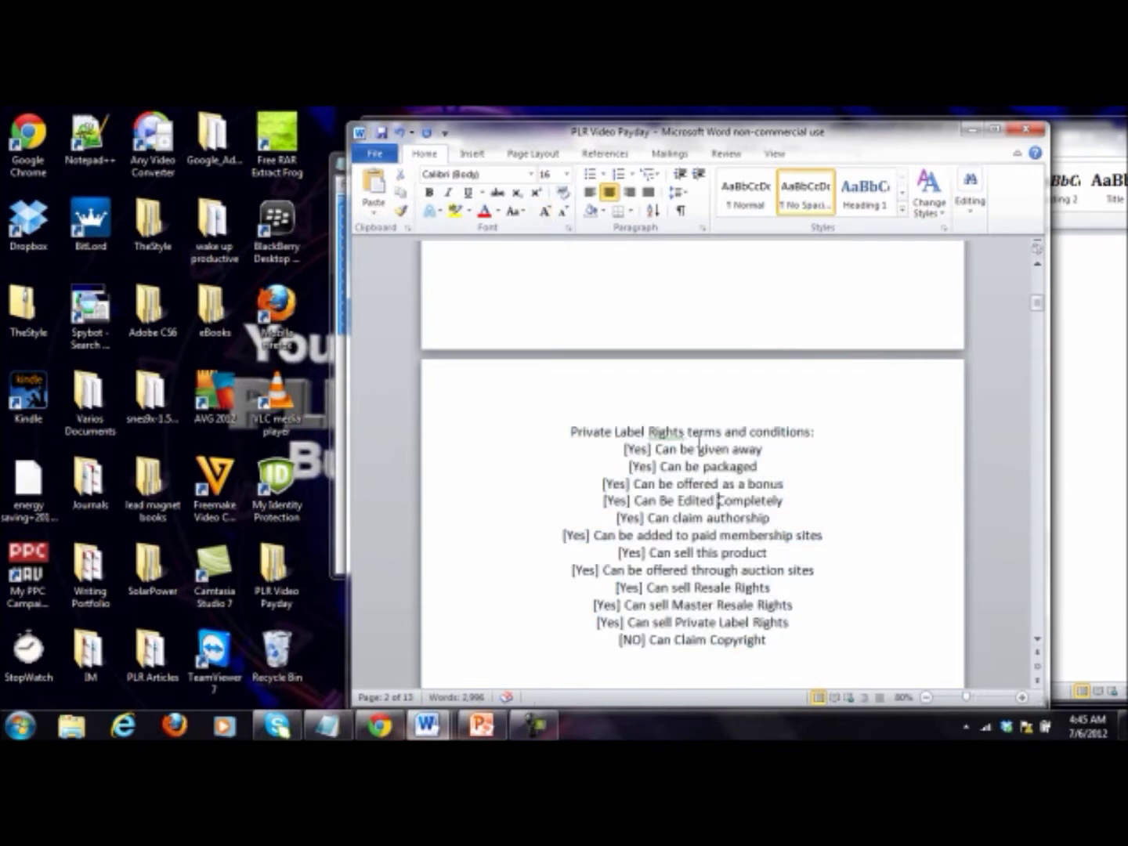
Step: Capitalise 'Terms' and 'Conditions' and bold the 'Private Label Rights Terms and Conditions:' heading
{"action": "type", "text": "T"}
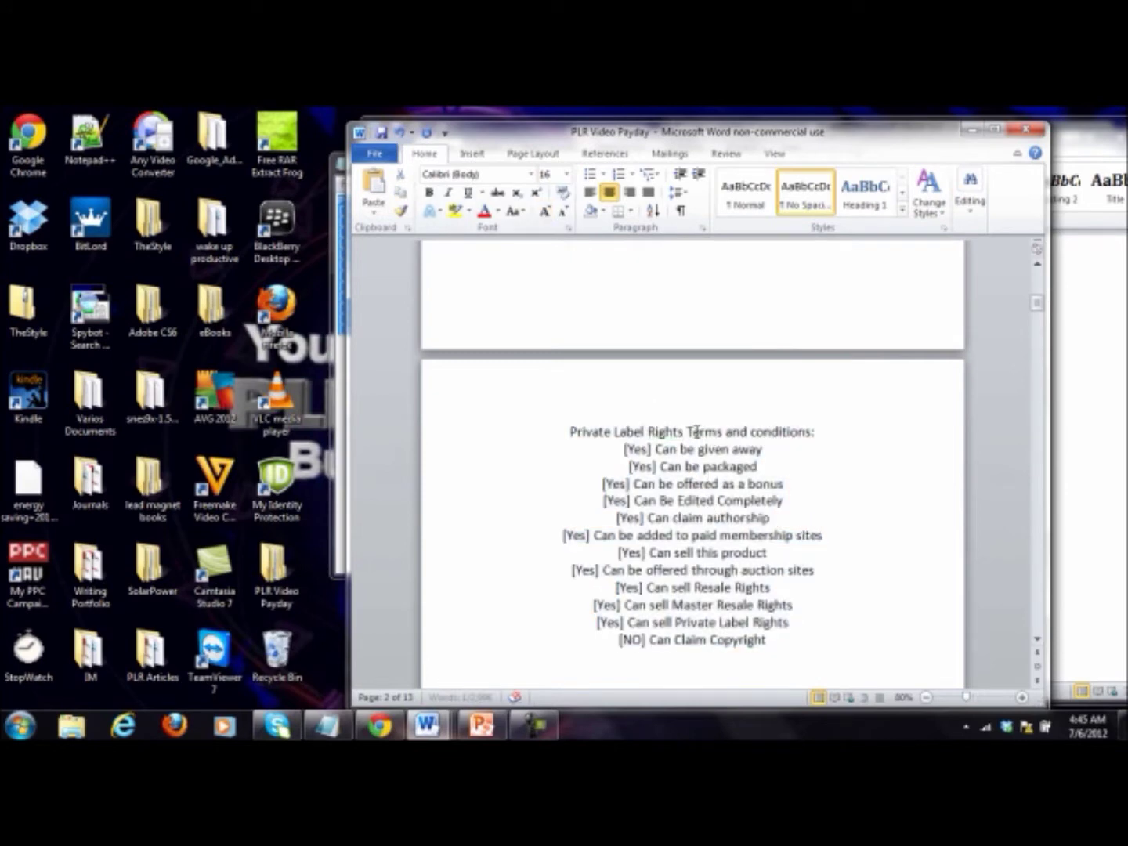
{"action": "key", "text": "Delete"}
{"action": "type", "text": "C"}
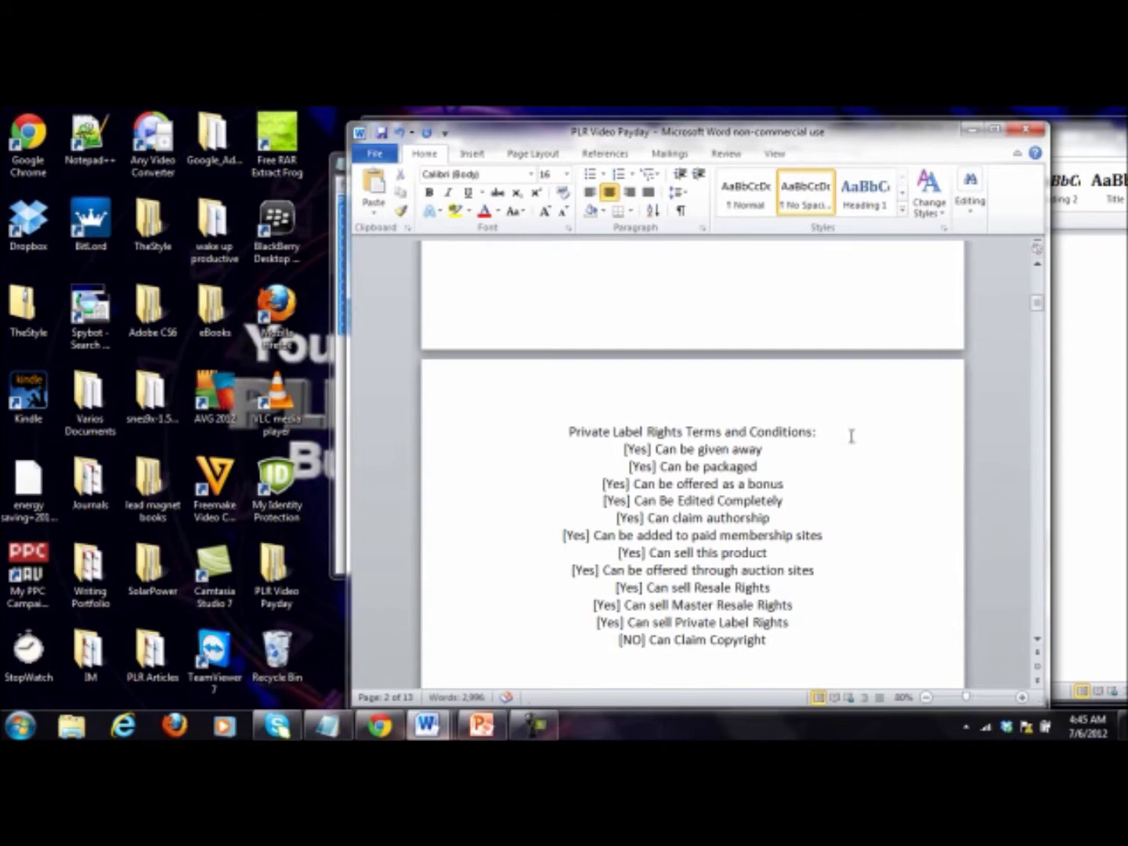
{"action": "left_click_drag", "start_coordinate": [852, 436], "coordinate": [579, 417]}
{"action": "left_click", "coordinate": [429, 194]}
{"action": "left_click", "coordinate": [709, 514]}
Step: Save the ebook document
{"action": "scroll", "coordinate": [708, 511], "scroll_direction": "up", "scroll_amount": 1}
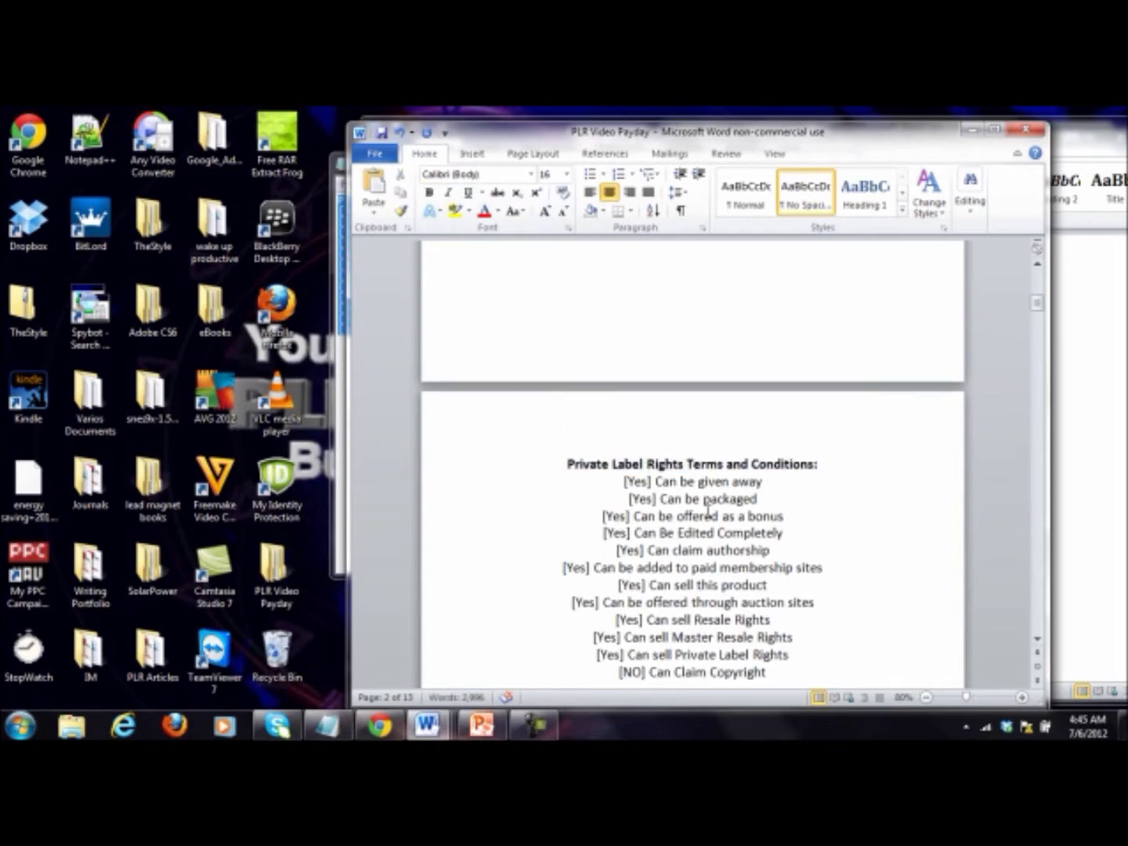
{"action": "scroll", "coordinate": [708, 512], "scroll_direction": "up", "scroll_amount": 10}
{"action": "left_click", "coordinate": [382, 133]}
{"action": "left_click", "coordinate": [680, 328]}
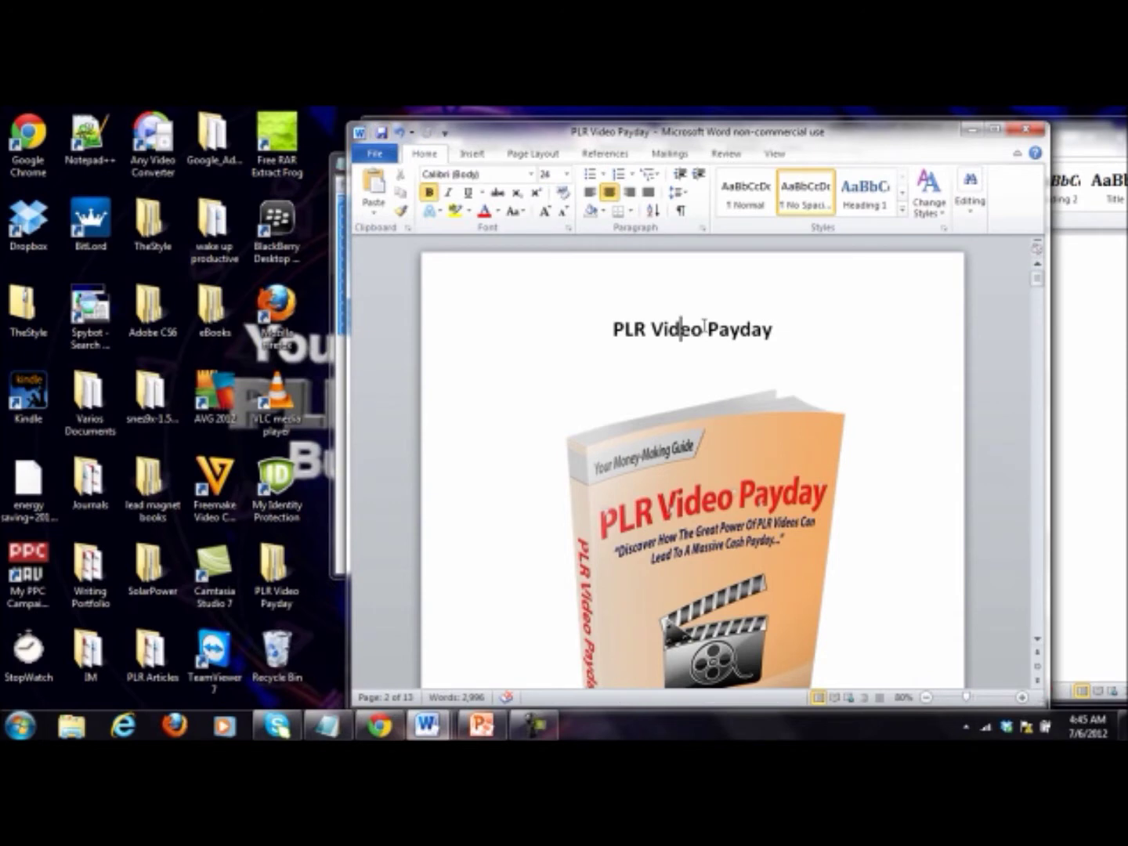
Step: Remove the blank lines above the Legal Notice text
{"action": "scroll", "coordinate": [704, 325], "scroll_direction": "down", "scroll_amount": 3}
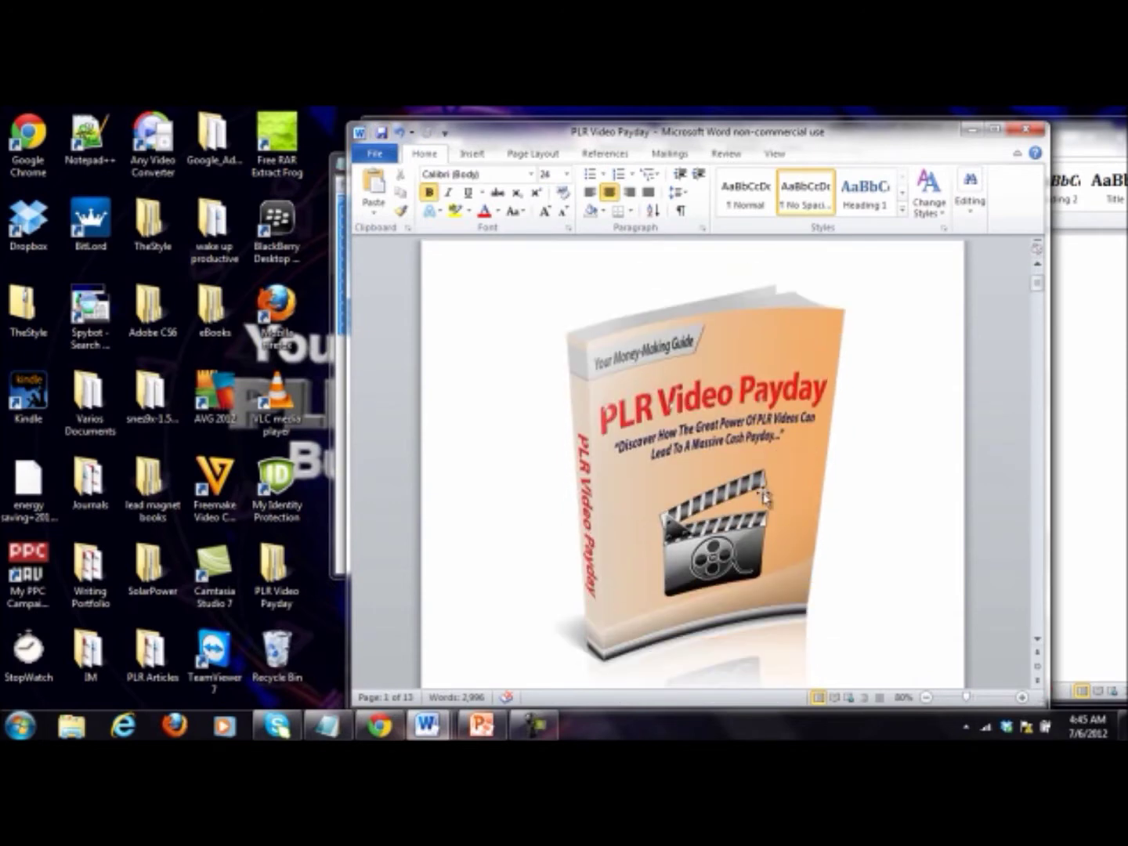
{"action": "scroll", "coordinate": [900, 474], "scroll_direction": "down", "scroll_amount": 8}
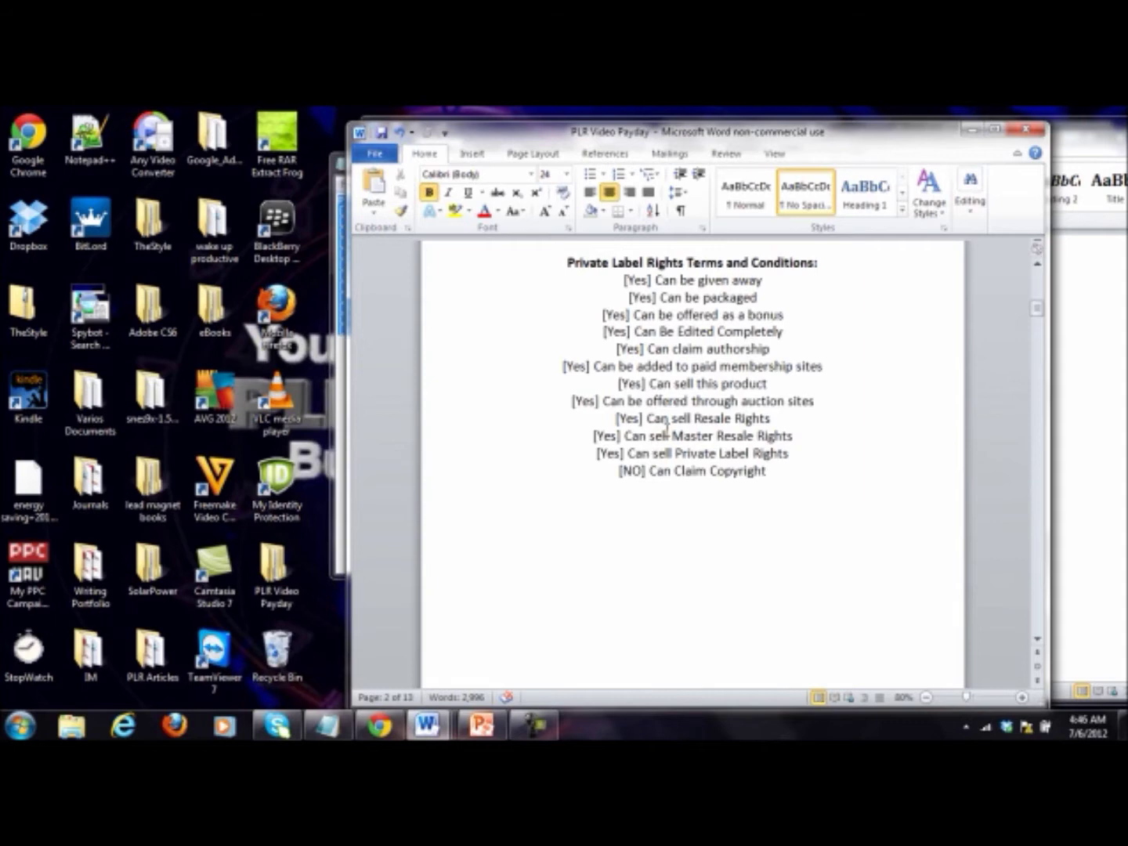
{"action": "scroll", "coordinate": [340, 600], "scroll_direction": "down", "scroll_amount": 10}
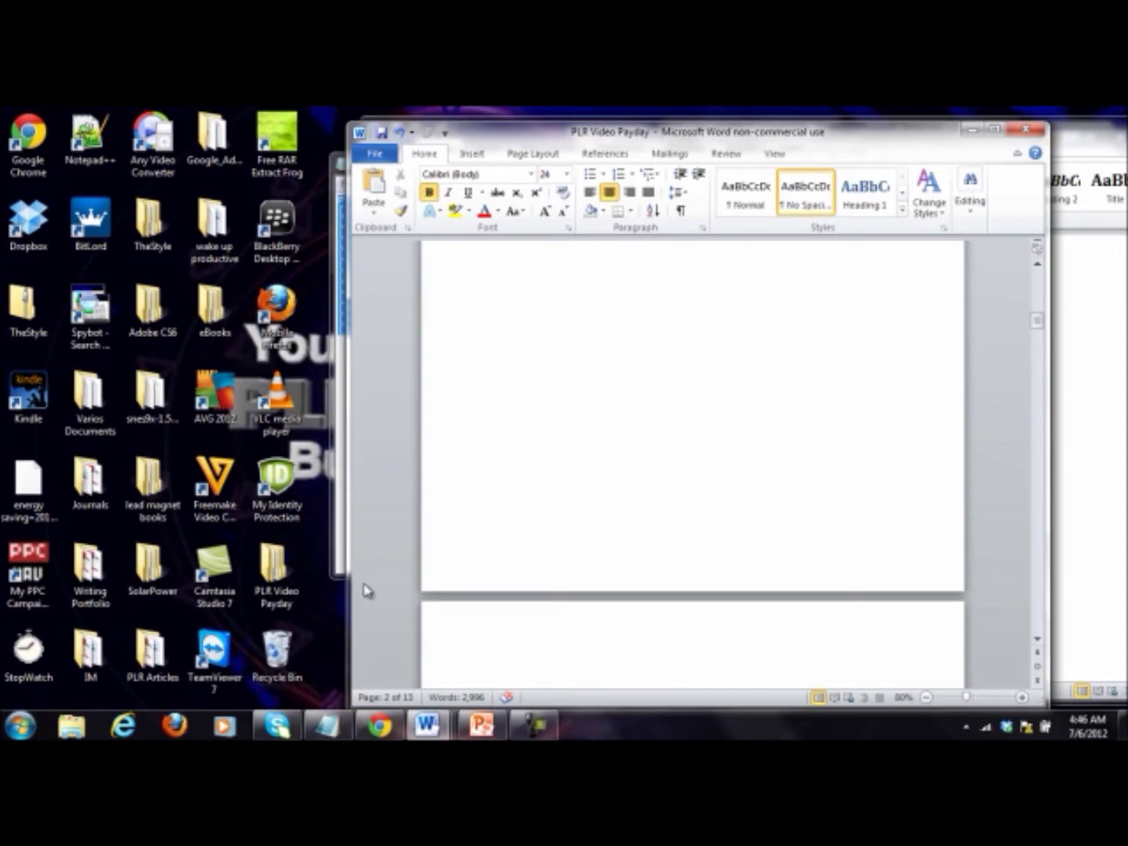
{"action": "scroll", "coordinate": [524, 571], "scroll_direction": "down", "scroll_amount": 1}
{"action": "left_click_drag", "start_coordinate": [528, 588], "coordinate": [505, 434]}
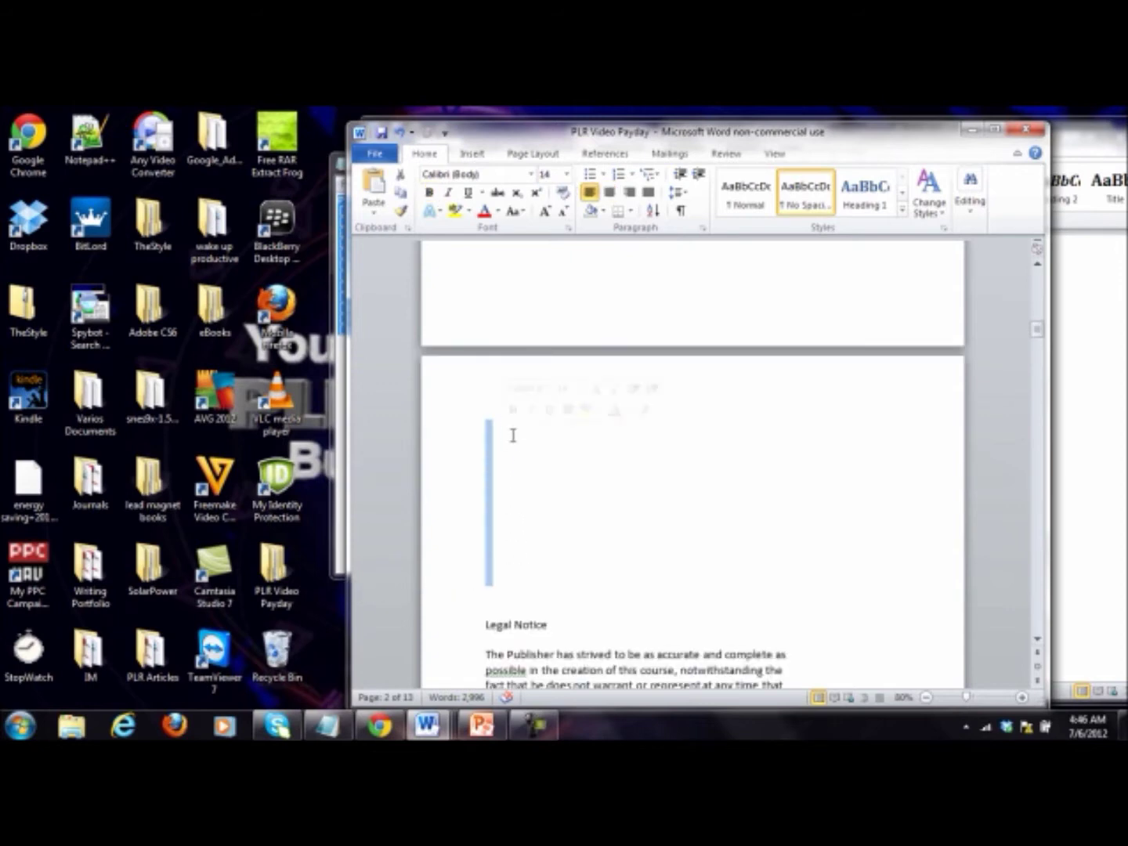
{"action": "key", "text": "Delete"}
{"action": "key", "text": "Delete"}
{"action": "left_click", "coordinate": [517, 420]}
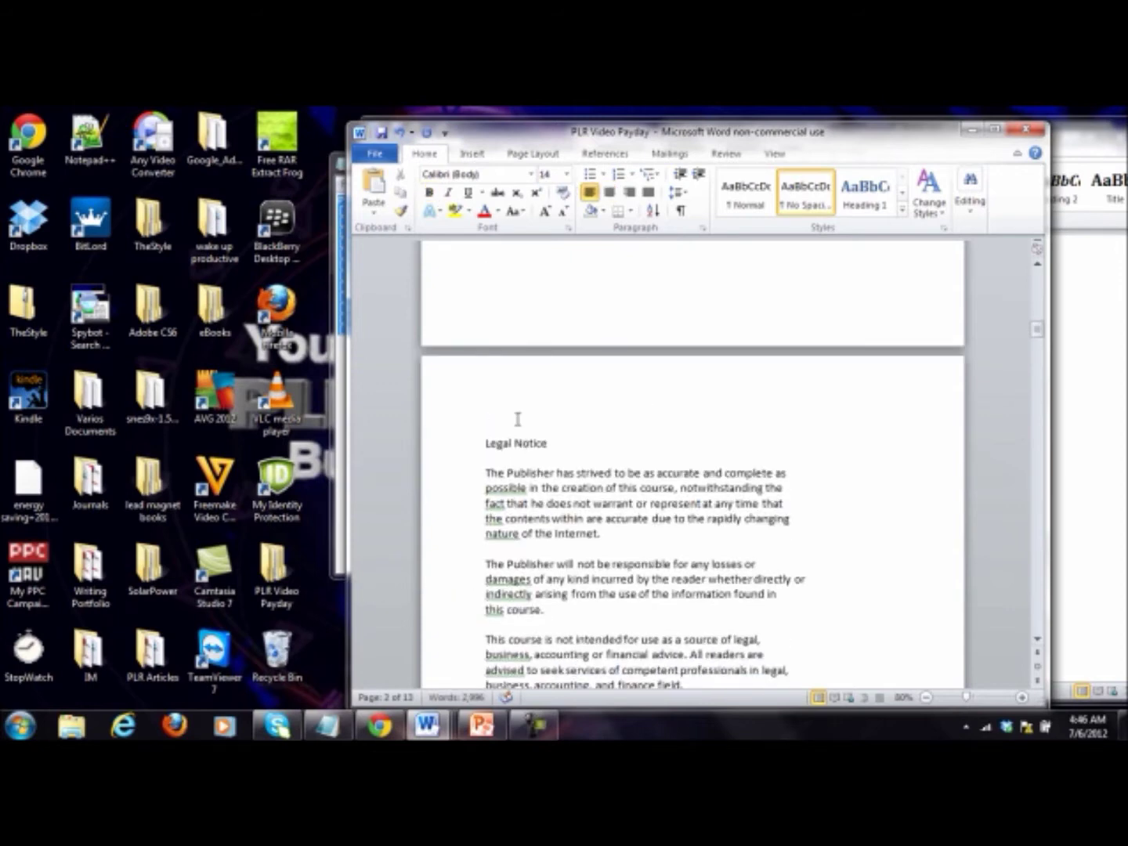
{"action": "key", "text": "BackSpace"}
{"action": "left_click", "coordinate": [560, 427]}
Step: Push the 'What Are Private Label Rights Videos?' heading onto the next page with extra lines
{"action": "scroll", "coordinate": [602, 470], "scroll_direction": "down", "scroll_amount": 3}
{"action": "scroll", "coordinate": [633, 488], "scroll_direction": "down", "scroll_amount": 5}
{"action": "left_click", "coordinate": [647, 479]}
{"action": "scroll", "coordinate": [647, 479], "scroll_direction": "down", "scroll_amount": 4}
{"action": "key", "text": "Return"}
{"action": "key", "text": "Return"}
{"action": "key", "text": "Return"}
{"action": "key", "text": "Return"}
{"action": "key", "text": "Return"}
{"action": "key", "text": "Return"}
{"action": "key", "text": "Return"}
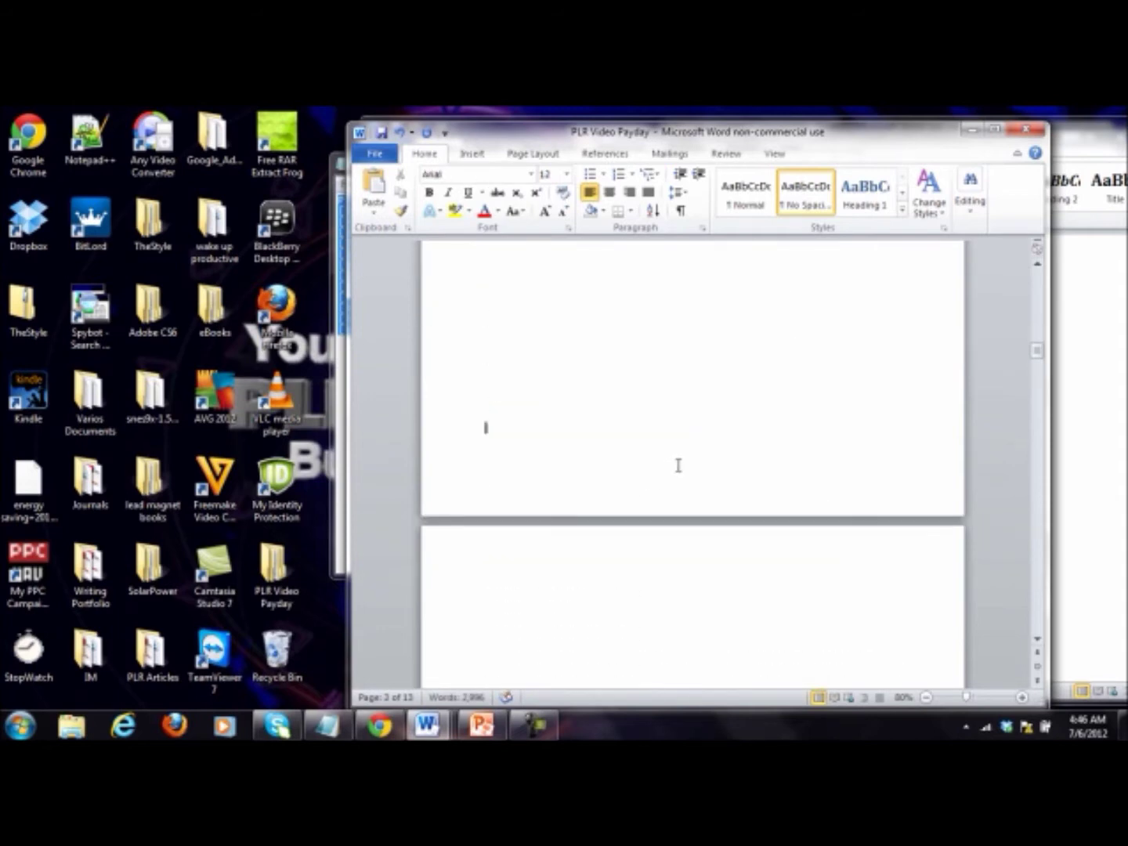
{"action": "key", "text": "Down"}
{"action": "key", "text": "Down"}
{"action": "key", "text": "Down"}
{"action": "key", "text": "Down"}
{"action": "key", "text": "Down"}
{"action": "key", "text": "Down"}
{"action": "key", "text": "Down"}
{"action": "key", "text": "Down"}
{"action": "key", "text": "Down"}
{"action": "key", "text": "Down"}
{"action": "key", "text": "Down"}
{"action": "key", "text": "Down"}
{"action": "key", "text": "Down"}
{"action": "key", "text": "Down"}
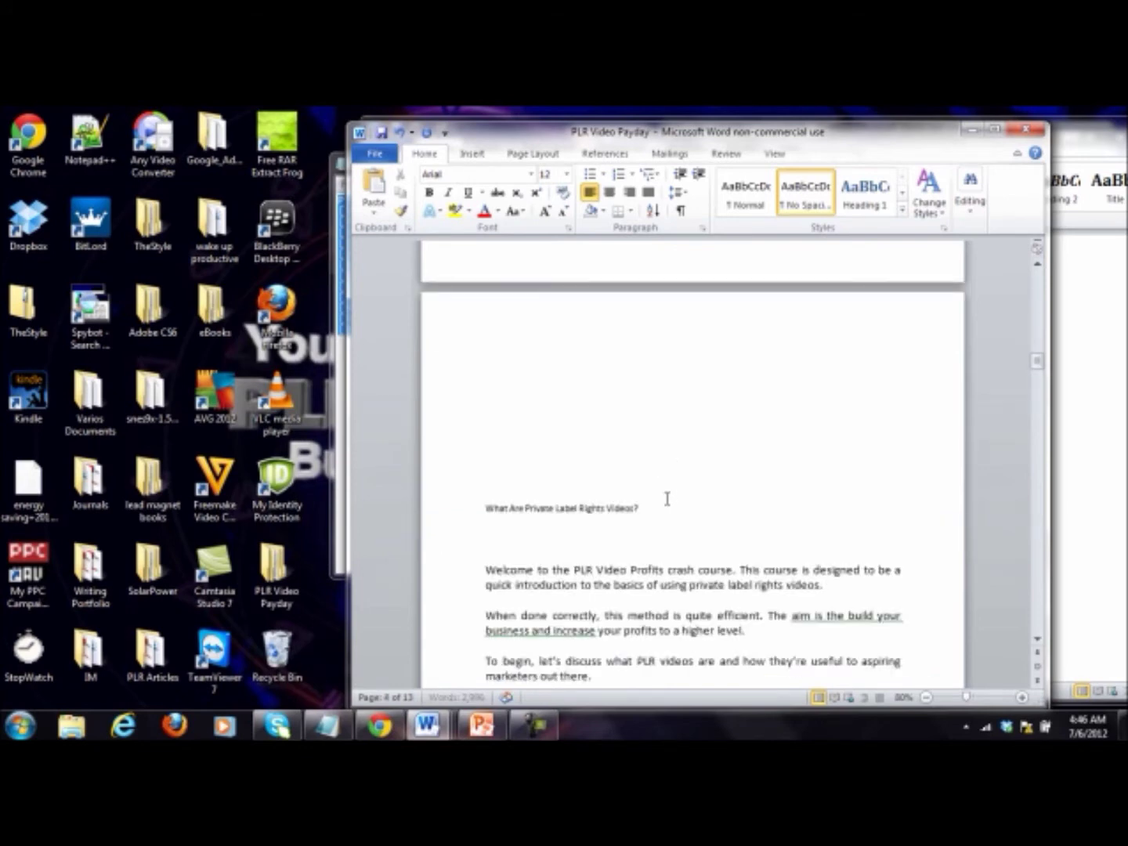
{"action": "key", "text": "Return"}
{"action": "key", "text": "Return"}
{"action": "key", "text": "Return"}
{"action": "key", "text": "Return"}
{"action": "key", "text": "Return"}
{"action": "key", "text": "Return"}
{"action": "key", "text": "Return"}
{"action": "key", "text": "Return"}
{"action": "key", "text": "Return"}
{"action": "key", "text": "Return"}
{"action": "key", "text": "Return"}
{"action": "key", "text": "Return"}
{"action": "key", "text": "Return"}
{"action": "key", "text": "Return"}
{"action": "key", "text": "Return"}
{"action": "key", "text": "Return"}
{"action": "key", "text": "Return"}
{"action": "key", "text": "Return"}
{"action": "key", "text": "Return"}
{"action": "key", "text": "Return"}
{"action": "key", "text": "Return"}
{"action": "key", "text": "Return"}
{"action": "key", "text": "Return"}
{"action": "key", "text": "Return"}
{"action": "key", "text": "Return"}
{"action": "key", "text": "Return"}
{"action": "key", "text": "Return"}
{"action": "key", "text": "Return"}
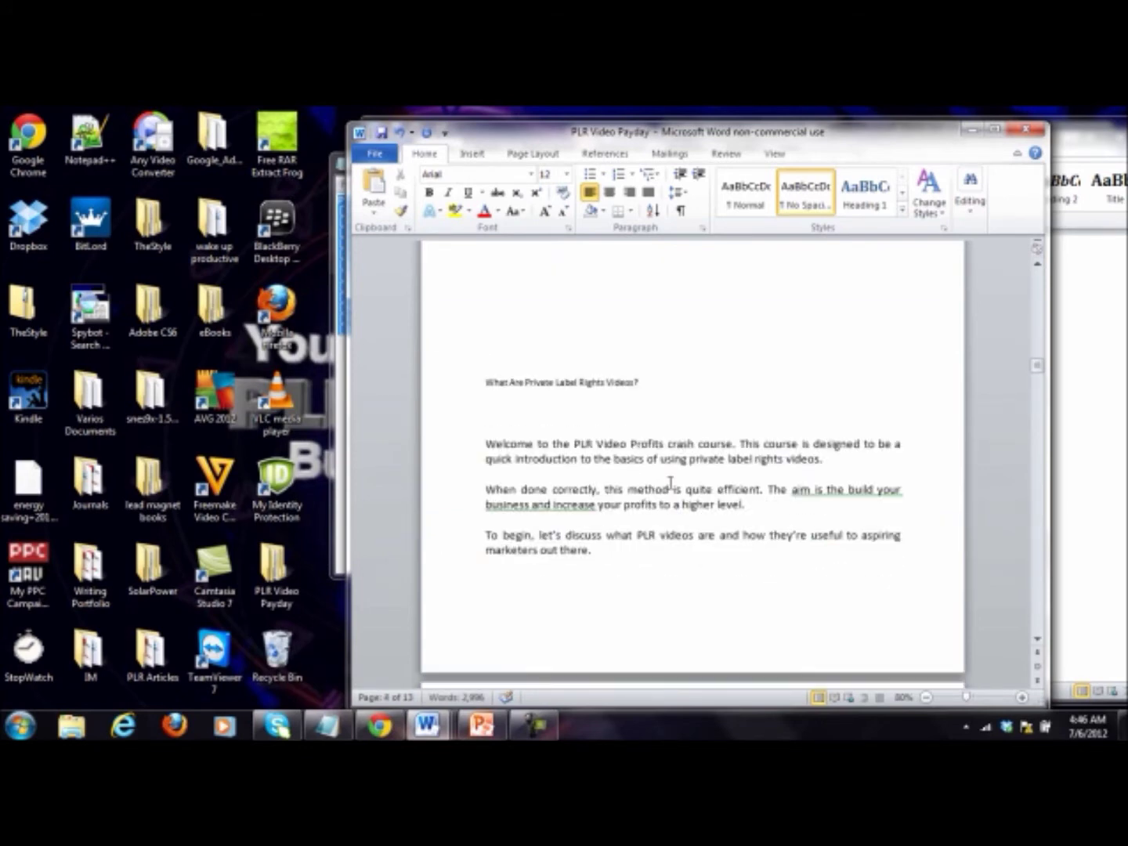
{"action": "key", "text": "Return"}
{"action": "key", "text": "Return"}
{"action": "key", "text": "Return"}
{"action": "key", "text": "Return"}
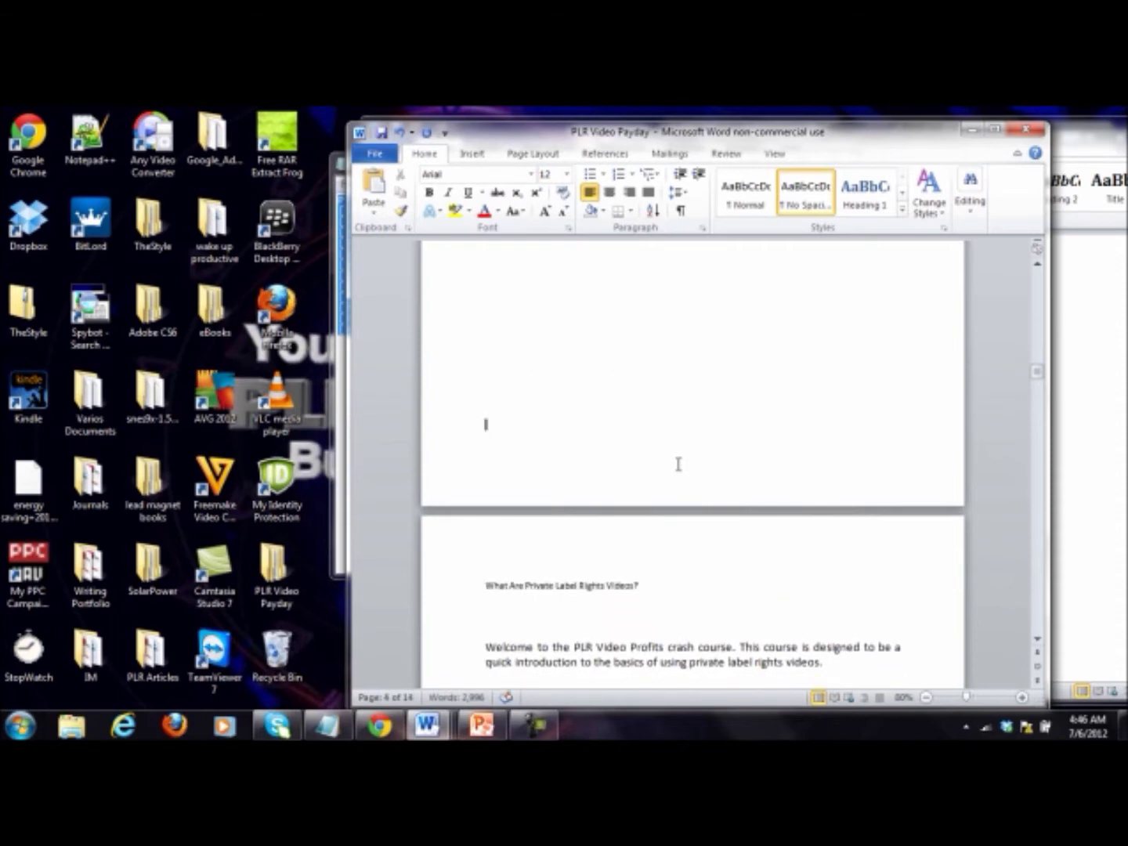
{"action": "left_click", "coordinate": [576, 549]}
{"action": "scroll", "coordinate": [575, 549], "scroll_direction": "up", "scroll_amount": 10}
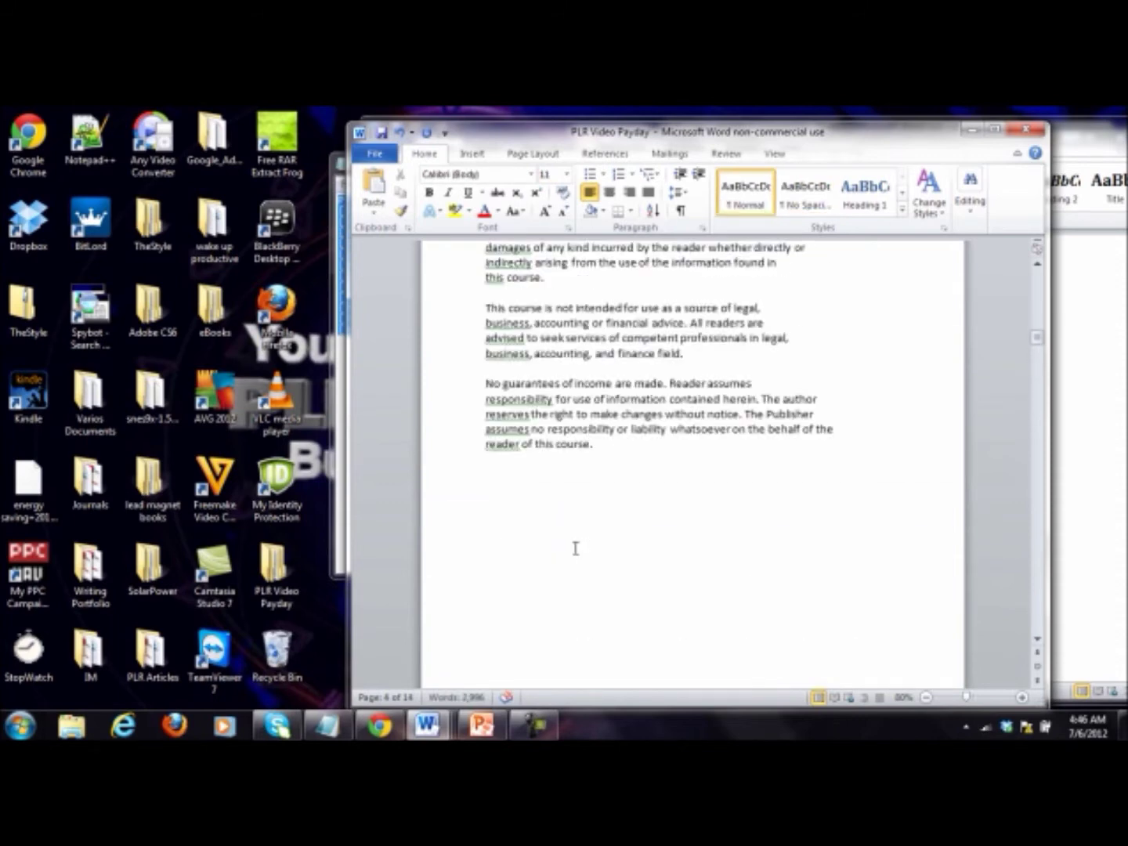
{"action": "scroll", "coordinate": [575, 548], "scroll_direction": "down", "scroll_amount": 8}
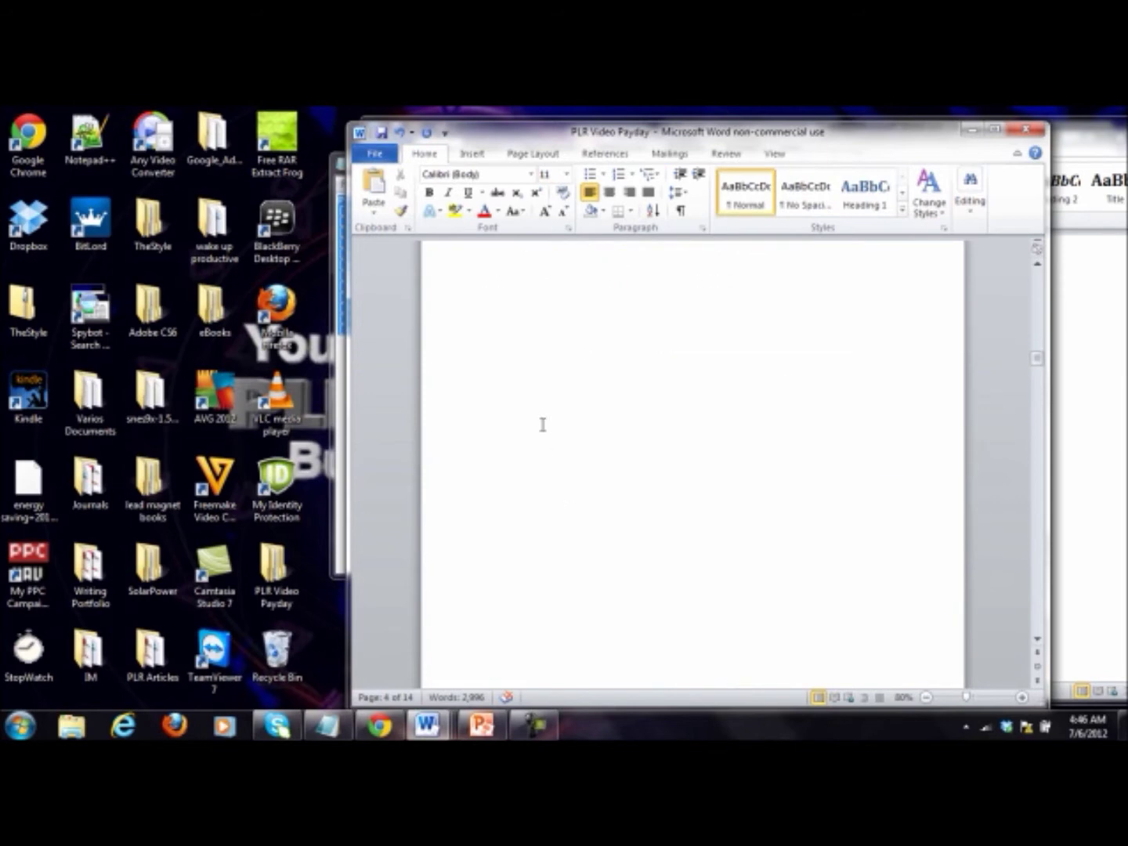
{"action": "left_click", "coordinate": [535, 412]}
Step: Make 'What Are Private Label Rights Videos?' a centred 16 pt Heading 1
{"action": "double_click", "coordinate": [602, 549]}
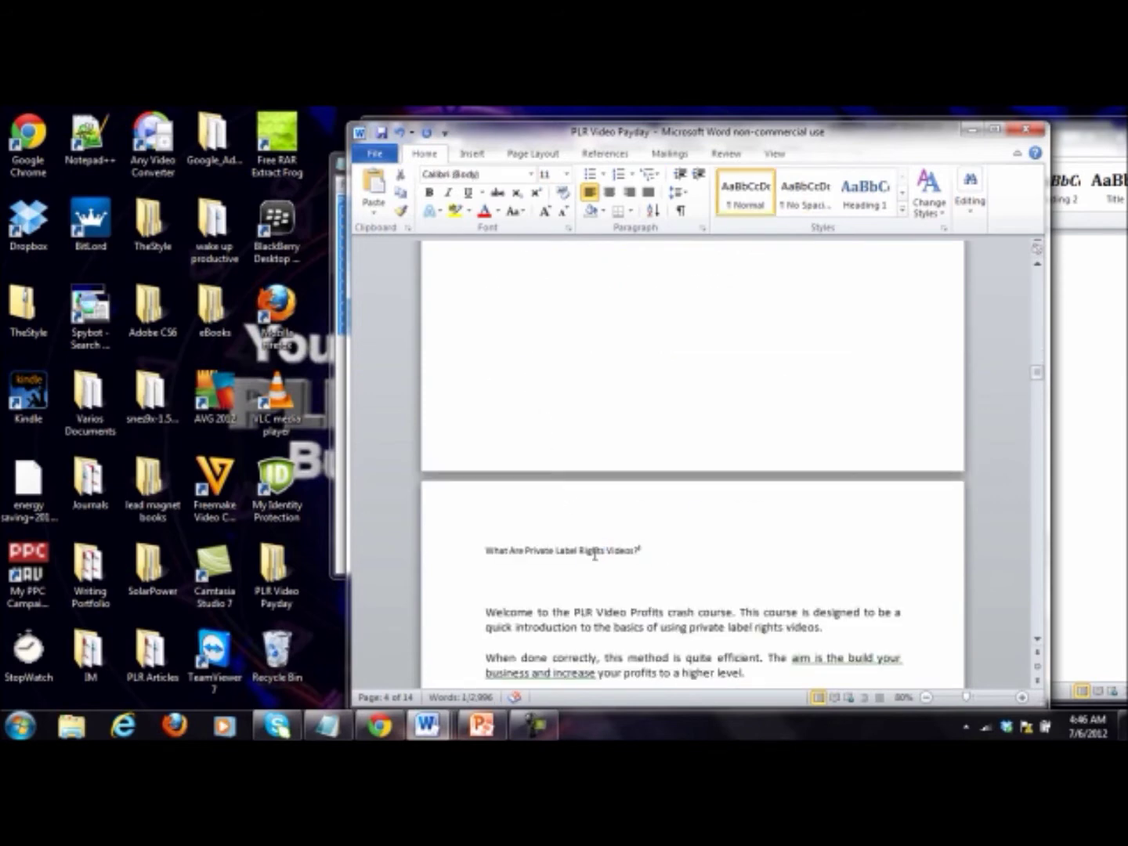
{"action": "left_click_drag", "start_coordinate": [634, 550], "coordinate": [479, 562]}
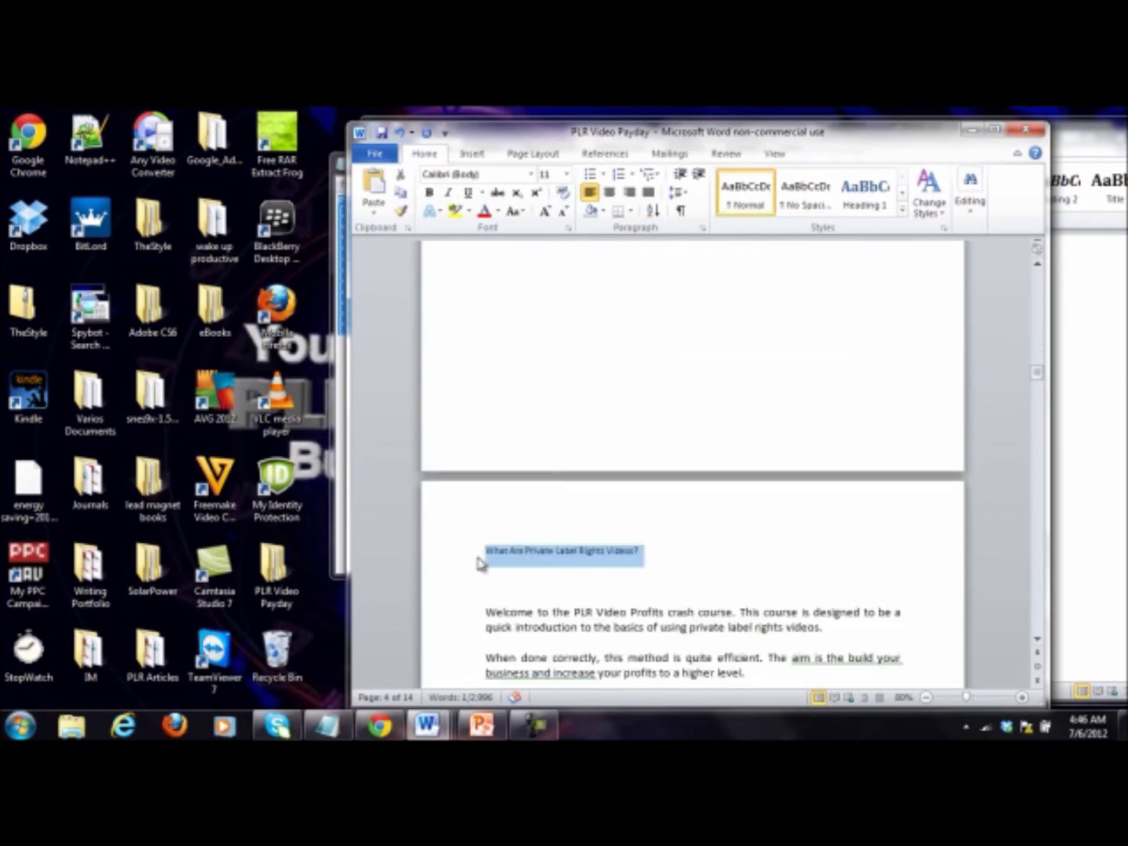
{"action": "left_click", "coordinate": [869, 205]}
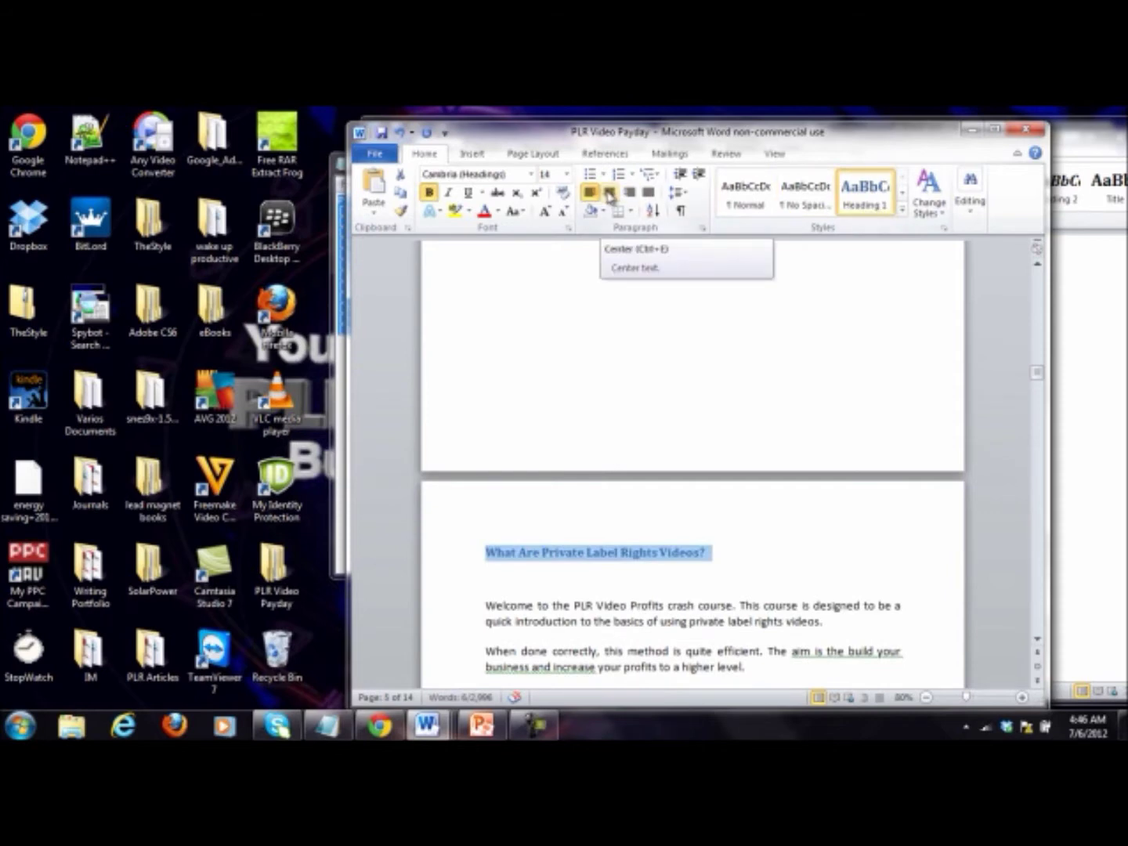
{"action": "left_click", "coordinate": [609, 194]}
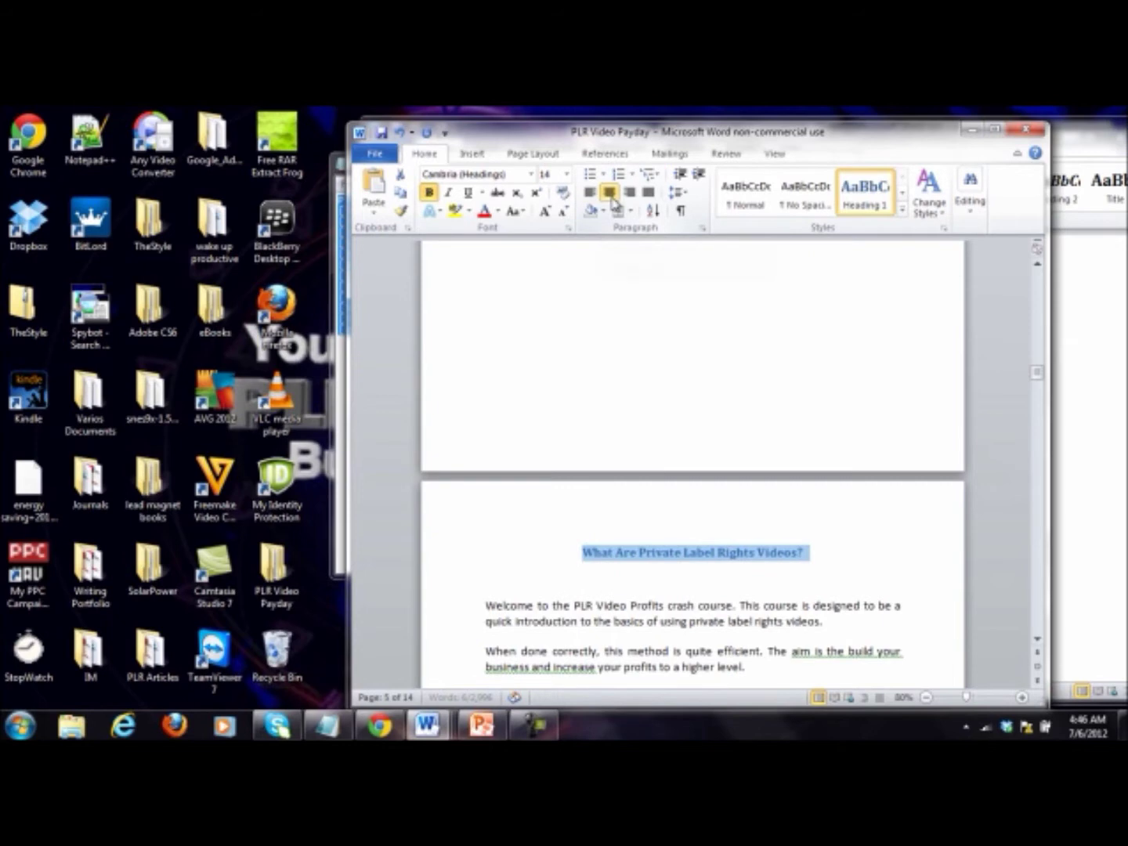
{"action": "left_click", "coordinate": [545, 212]}
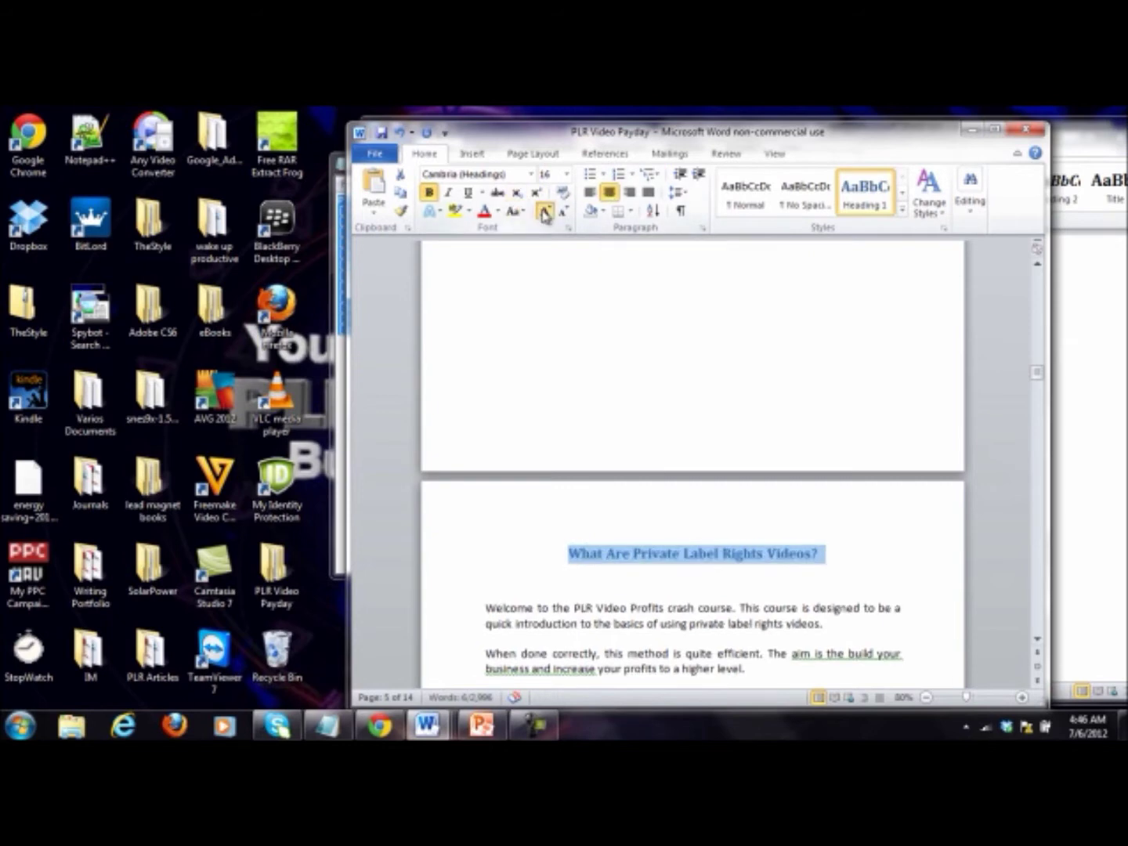
{"action": "left_click", "coordinate": [687, 601]}
Step: Delete the empty line above the 'What Can PLR Videos Do For Your Business?' heading
{"action": "scroll", "coordinate": [701, 601], "scroll_direction": "down", "scroll_amount": 15}
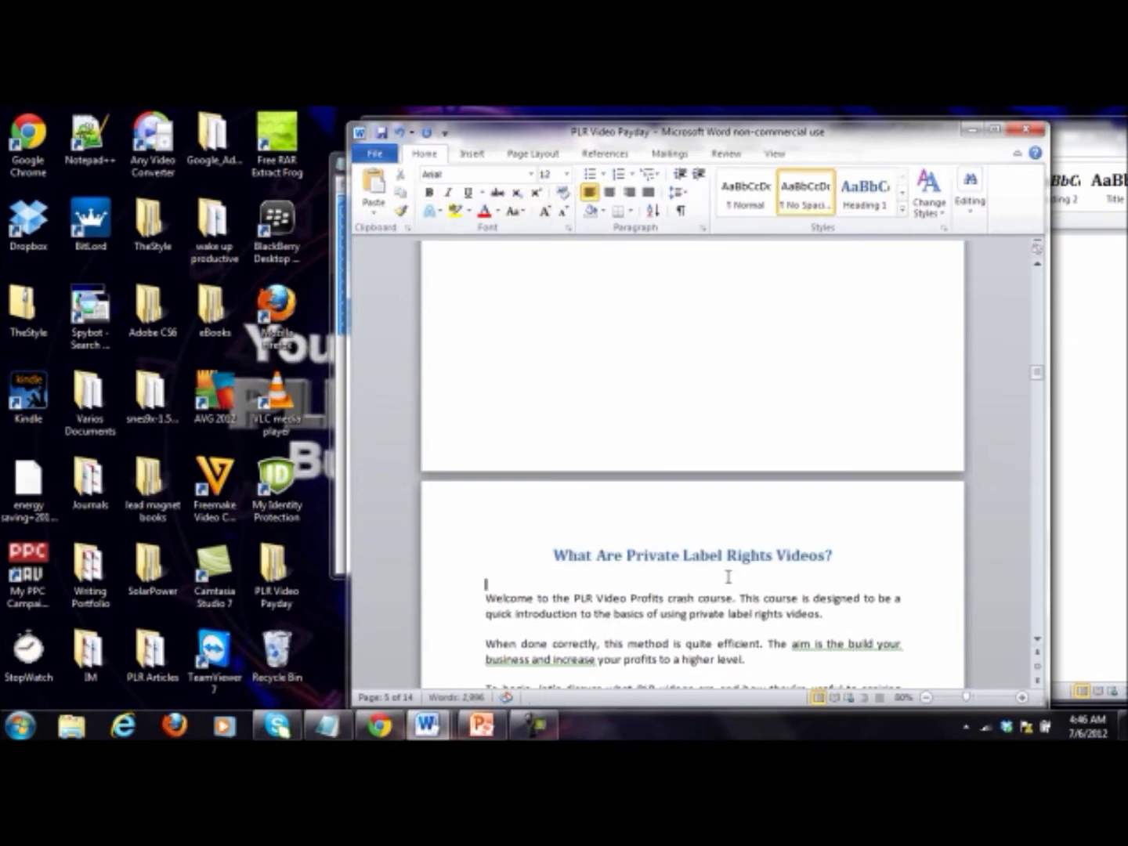
{"action": "scroll", "coordinate": [716, 536], "scroll_direction": "down", "scroll_amount": 3}
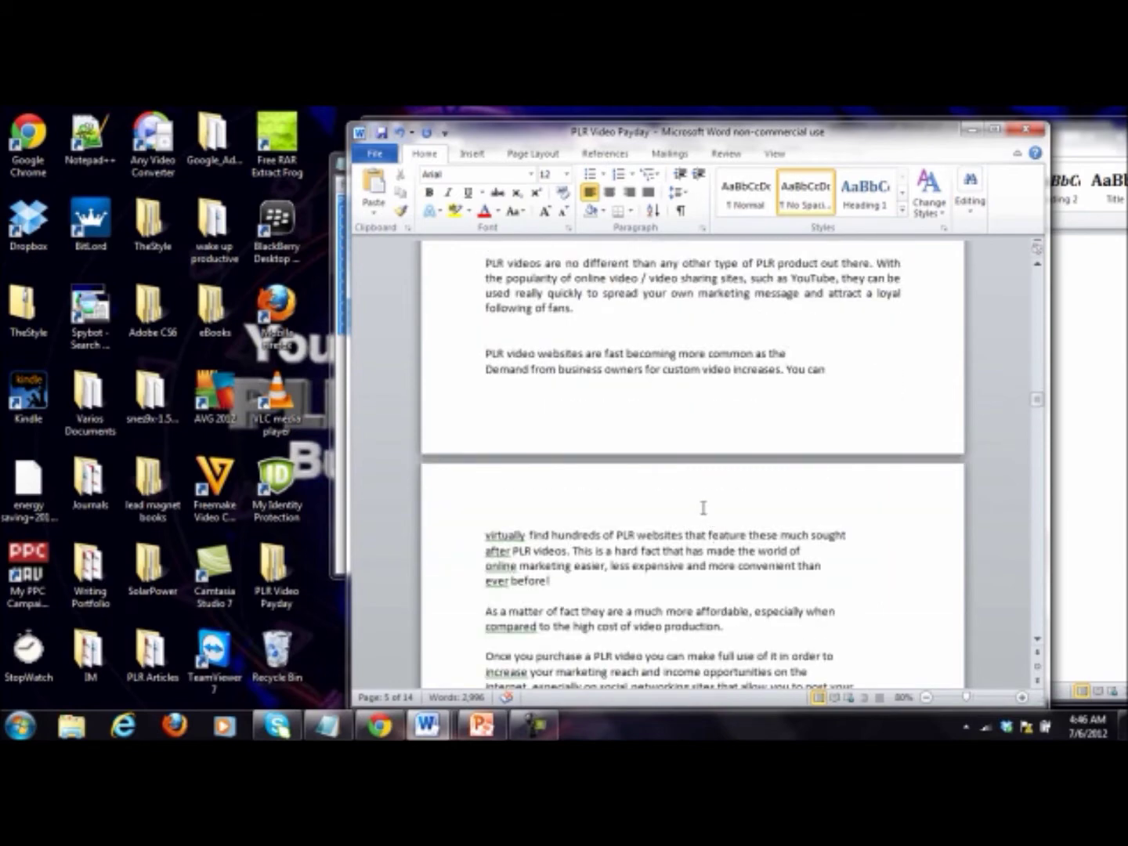
{"action": "left_click", "coordinate": [554, 339]}
{"action": "scroll", "coordinate": [679, 400], "scroll_direction": "down", "scroll_amount": 15}
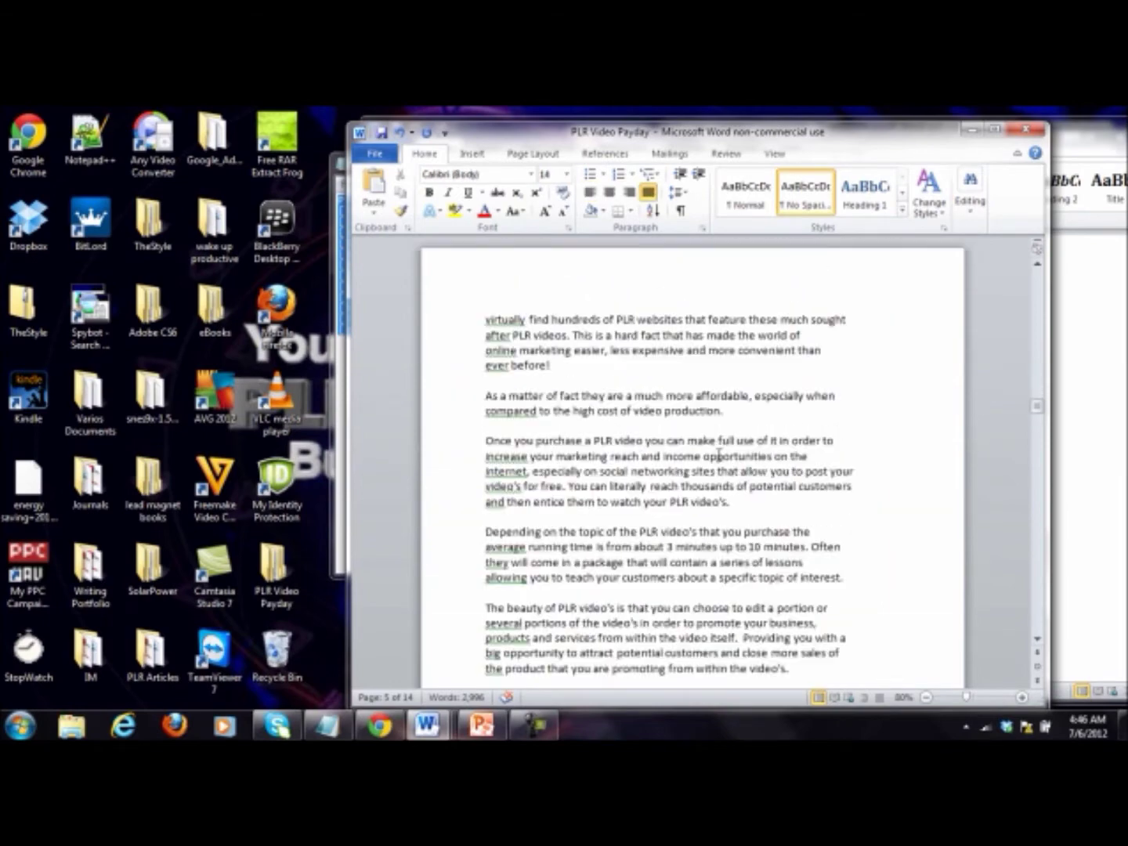
{"action": "left_click", "coordinate": [660, 531]}
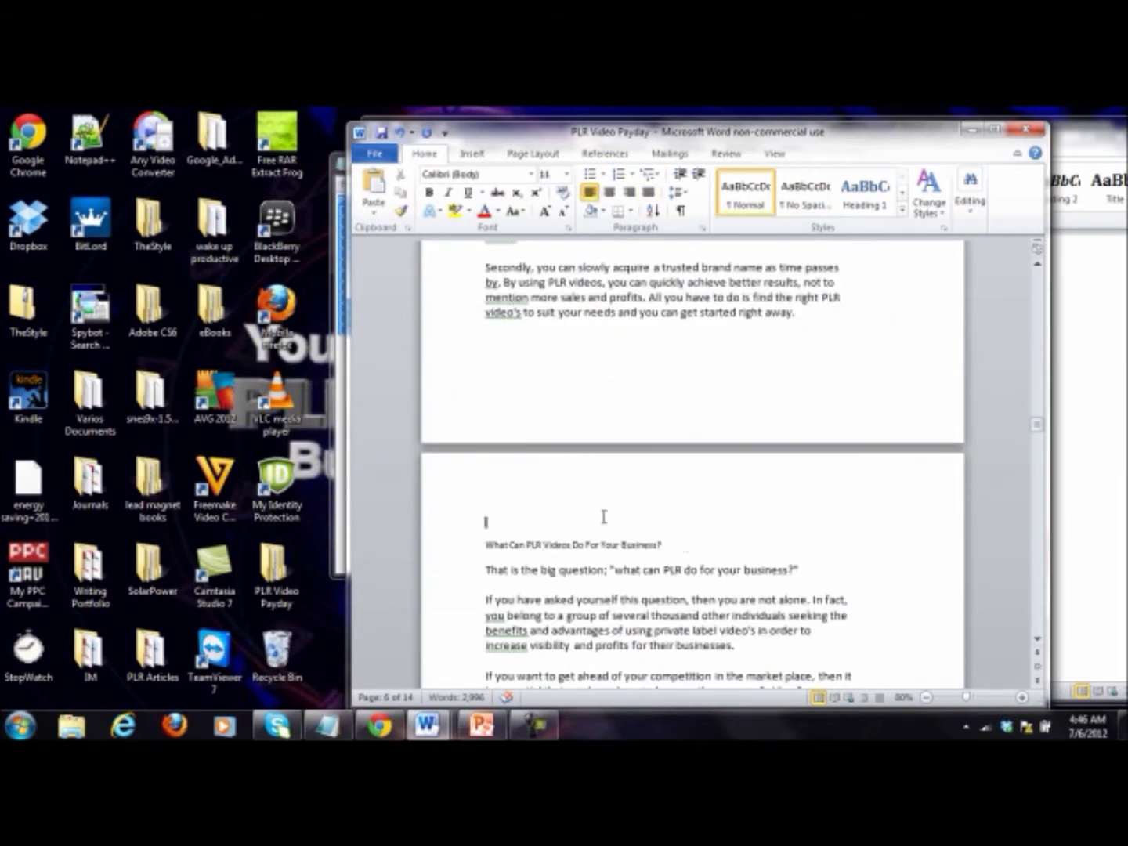
{"action": "key", "text": "BackSpace"}
Step: Make 'What Can PLR Videos Do For Your Business?' a centred 18 pt Heading 1
{"action": "left_click_drag", "start_coordinate": [693, 520], "coordinate": [499, 518]}
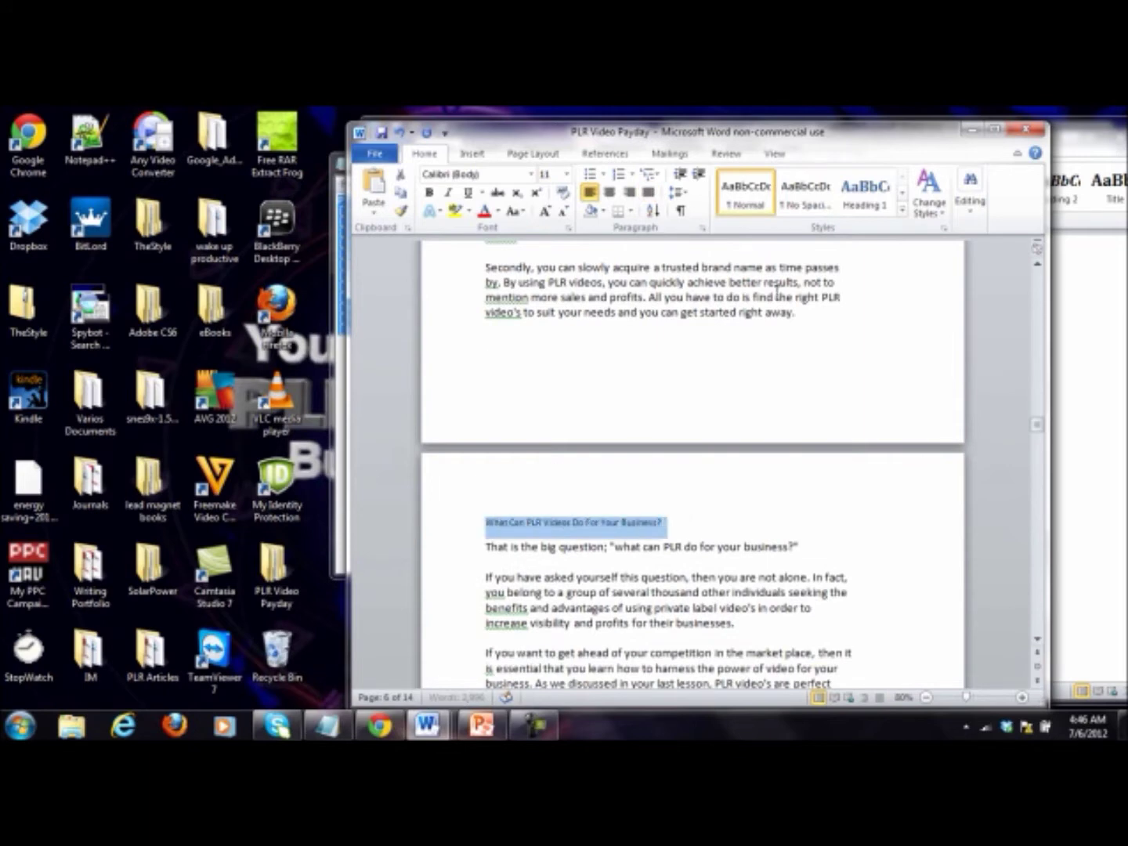
{"action": "left_click", "coordinate": [867, 194]}
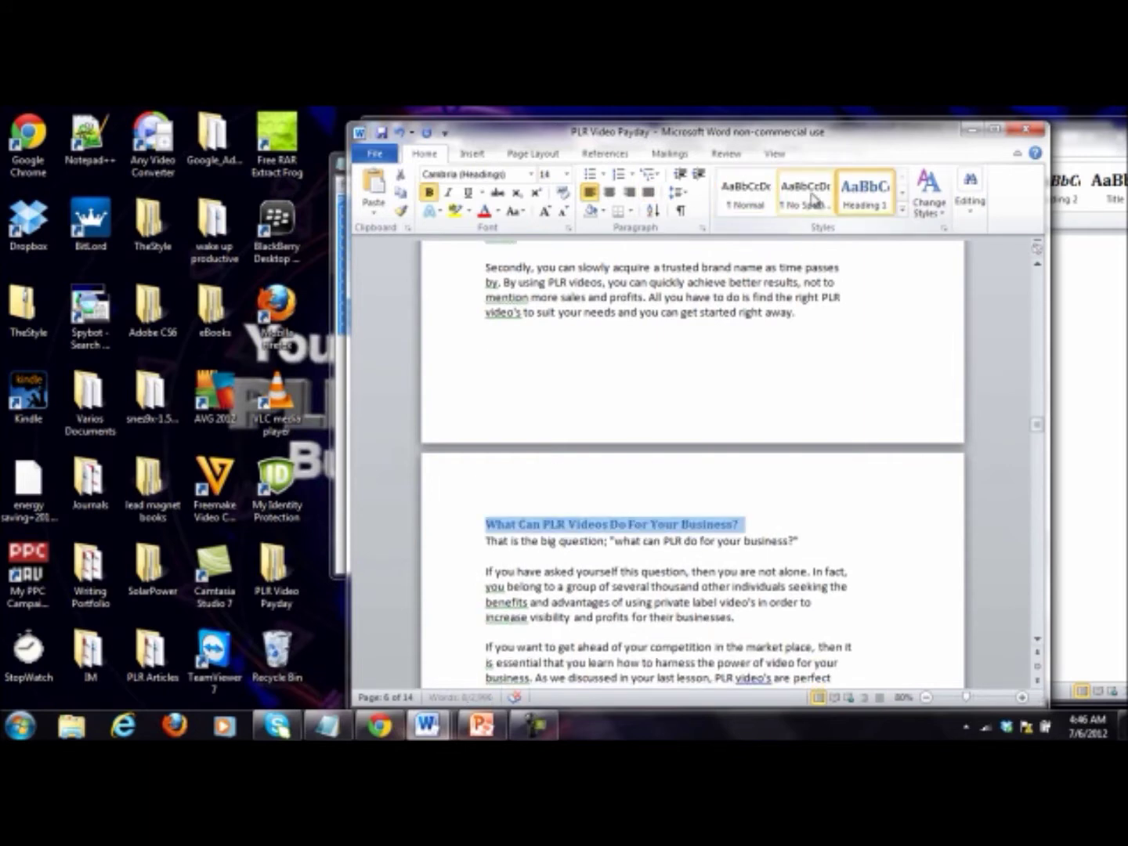
{"action": "left_click", "coordinate": [610, 192]}
{"action": "left_click", "coordinate": [545, 212]}
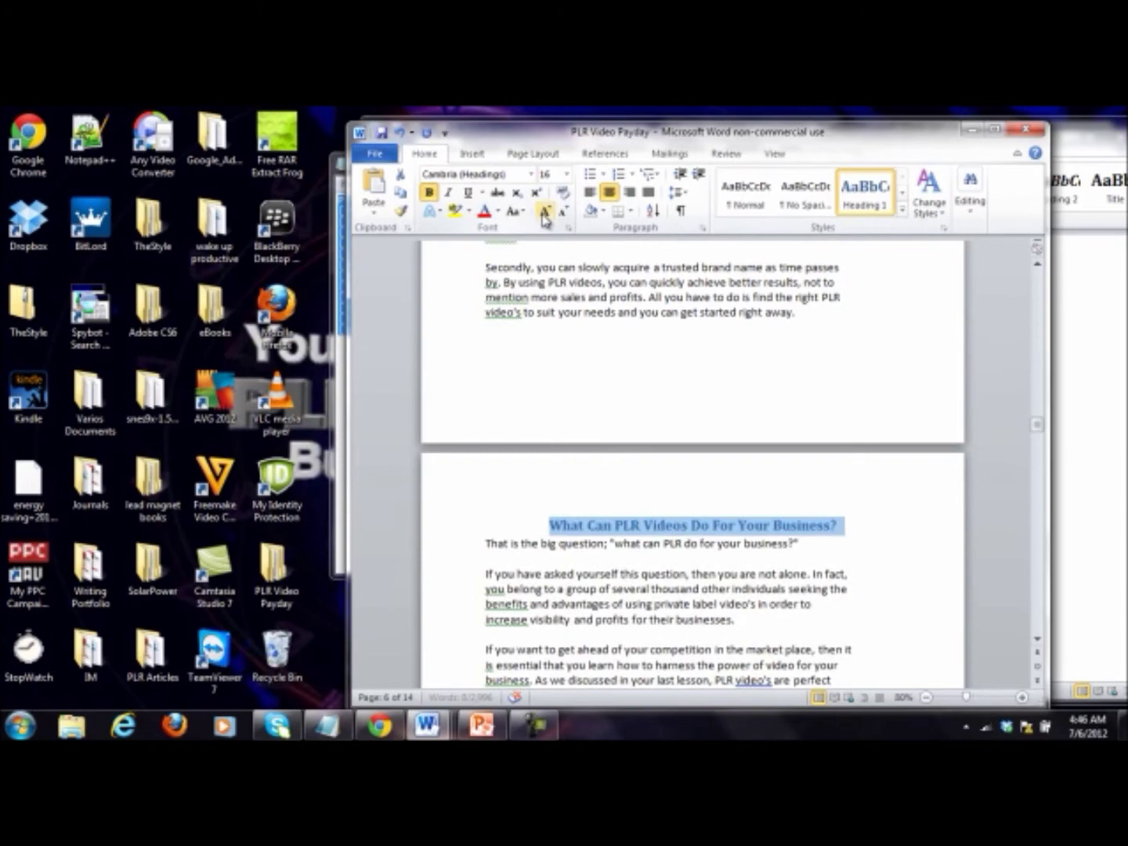
{"action": "left_click", "coordinate": [546, 216]}
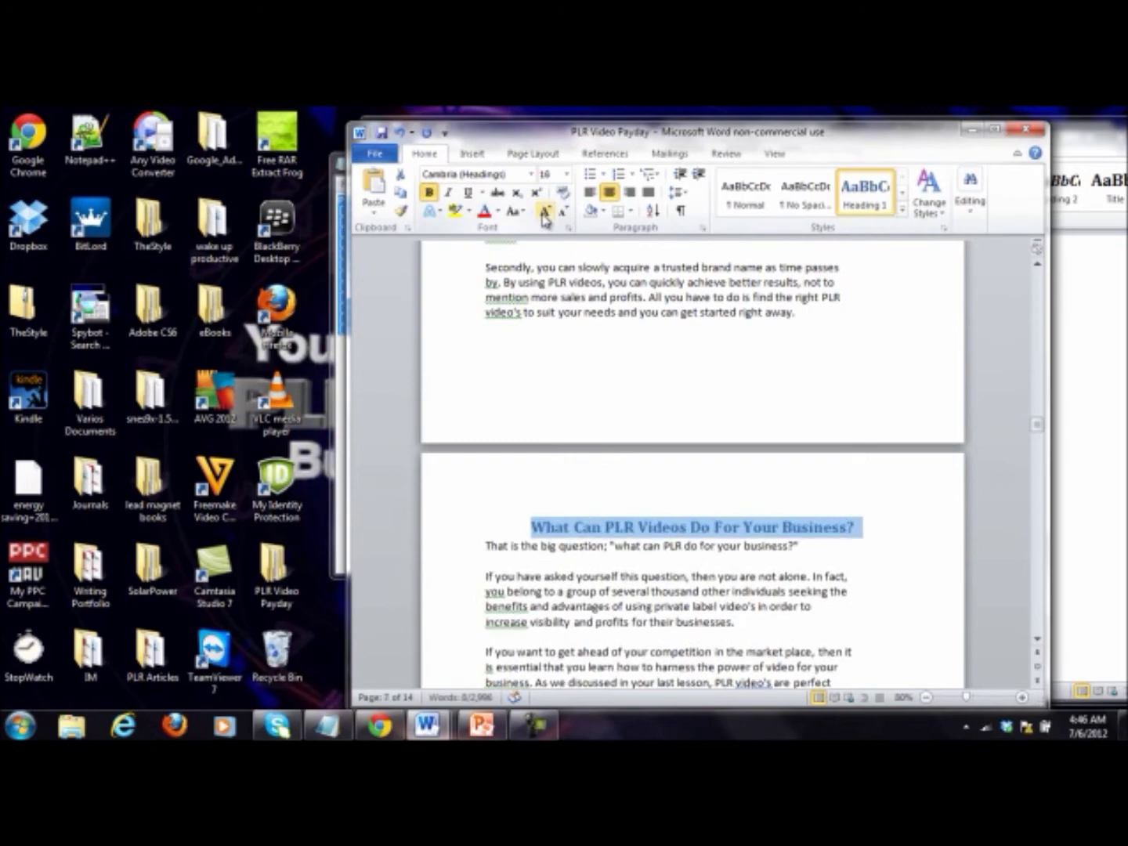
{"action": "left_click", "coordinate": [483, 547]}
{"action": "scroll", "coordinate": [483, 547], "scroll_direction": "down", "scroll_amount": 15}
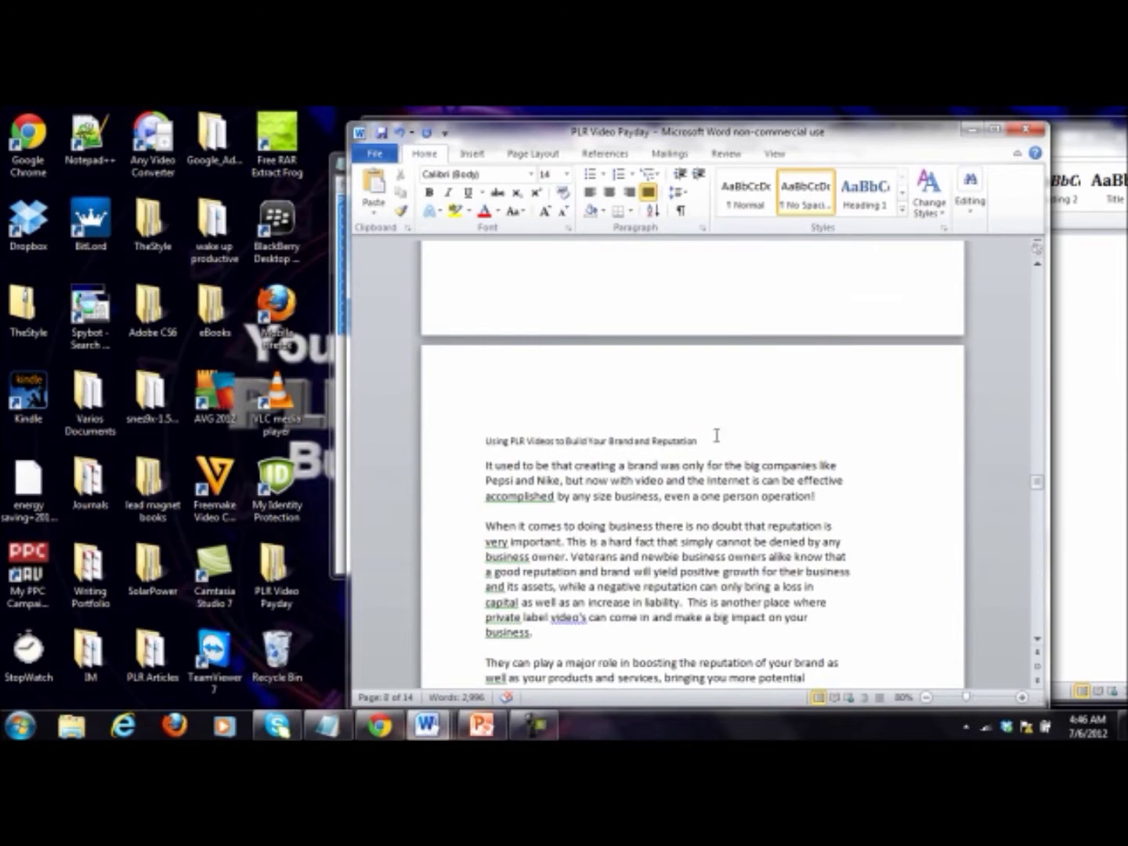
Step: Make 'Using PLR Videos to Build Your Brand and Reputation' a centred, enlarged Heading 1
{"action": "left_click", "coordinate": [642, 404]}
{"action": "key", "text": "Delete"}
{"action": "left_click_drag", "start_coordinate": [709, 413], "coordinate": [483, 413]}
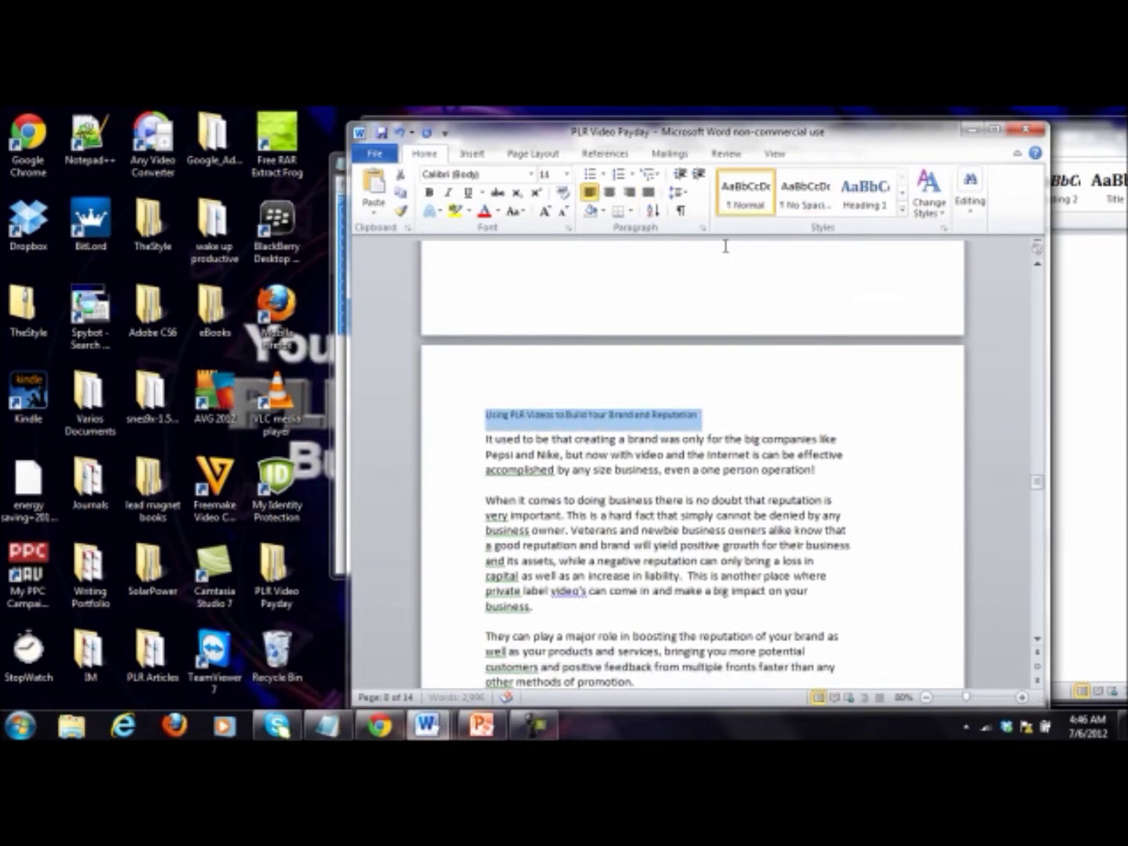
{"action": "left_click", "coordinate": [868, 199]}
{"action": "left_click", "coordinate": [869, 202]}
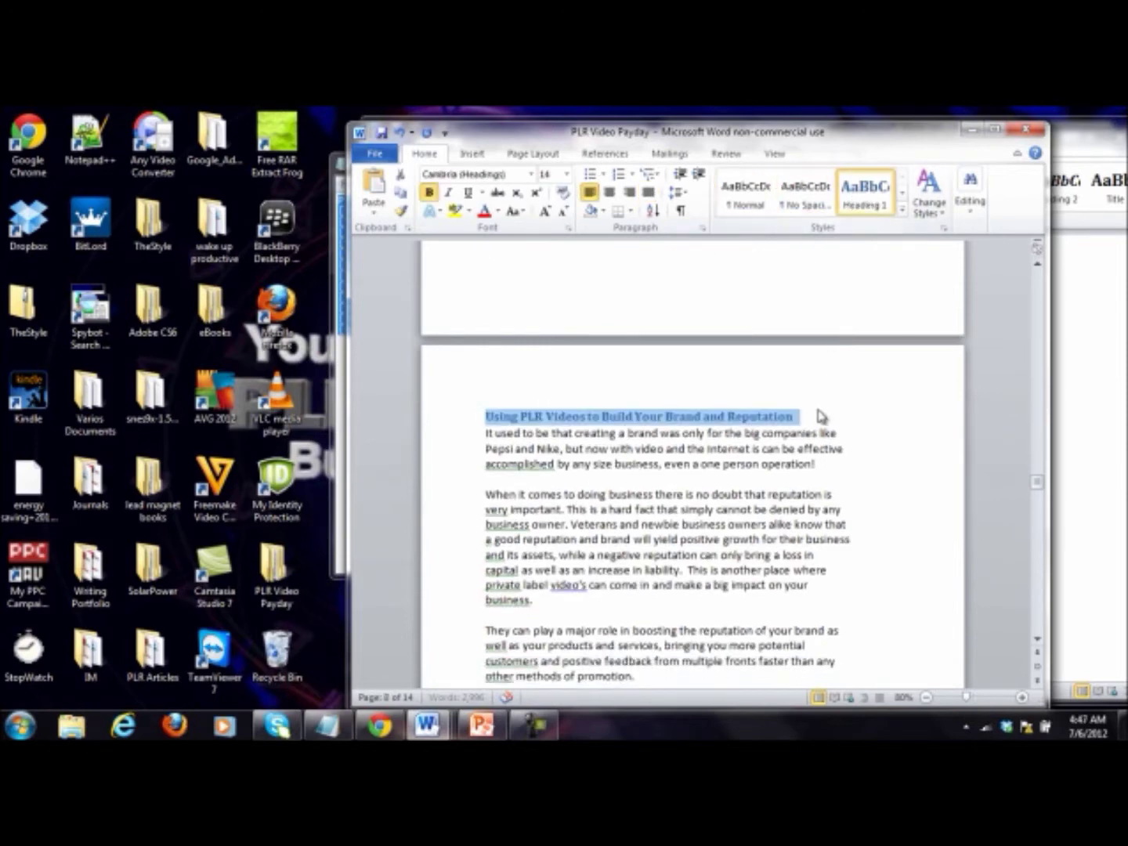
{"action": "left_click", "coordinate": [819, 413]}
{"action": "key", "text": "Return"}
{"action": "left_click_drag", "start_coordinate": [793, 416], "coordinate": [485, 413]}
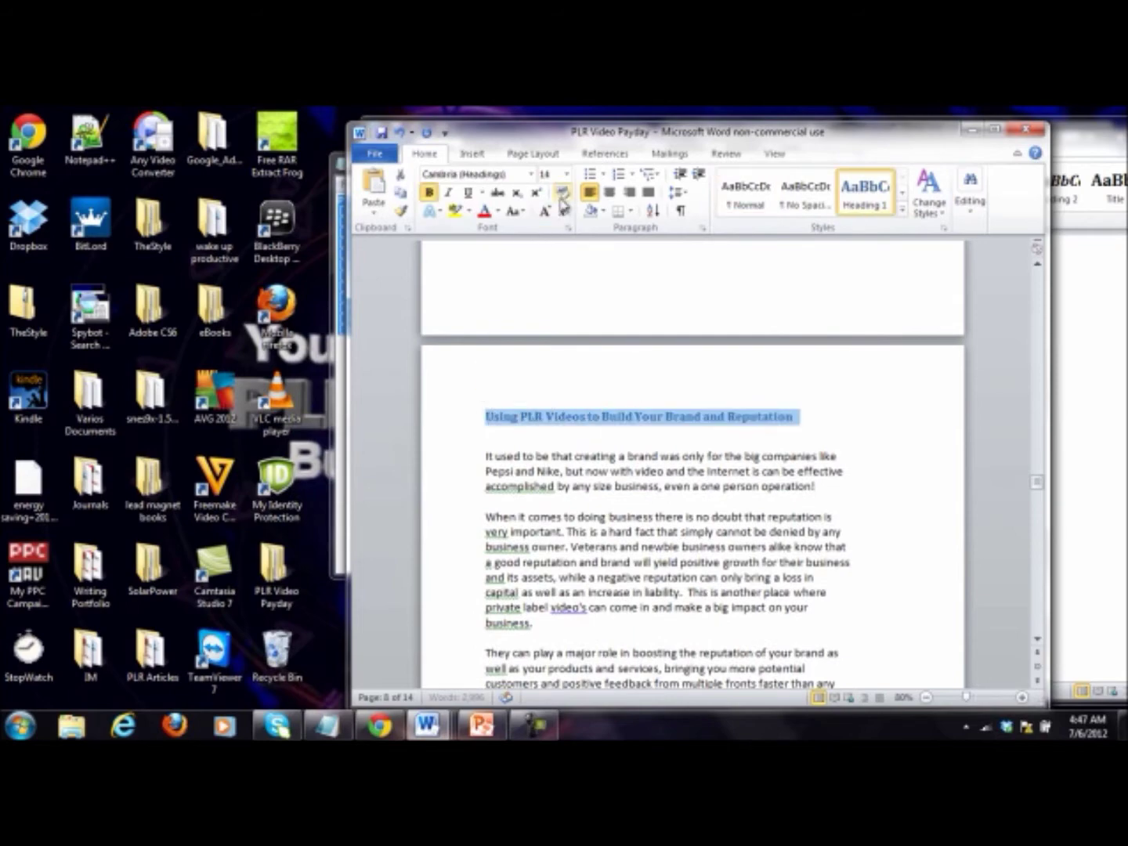
{"action": "left_click", "coordinate": [610, 193]}
{"action": "left_click", "coordinate": [545, 210]}
{"action": "left_click", "coordinate": [544, 211]}
{"action": "left_click", "coordinate": [532, 419]}
Step: Make 'Marketing Your PLR Videos' a centred, enlarged Heading 1
{"action": "scroll", "coordinate": [531, 418], "scroll_direction": "down", "scroll_amount": 10}
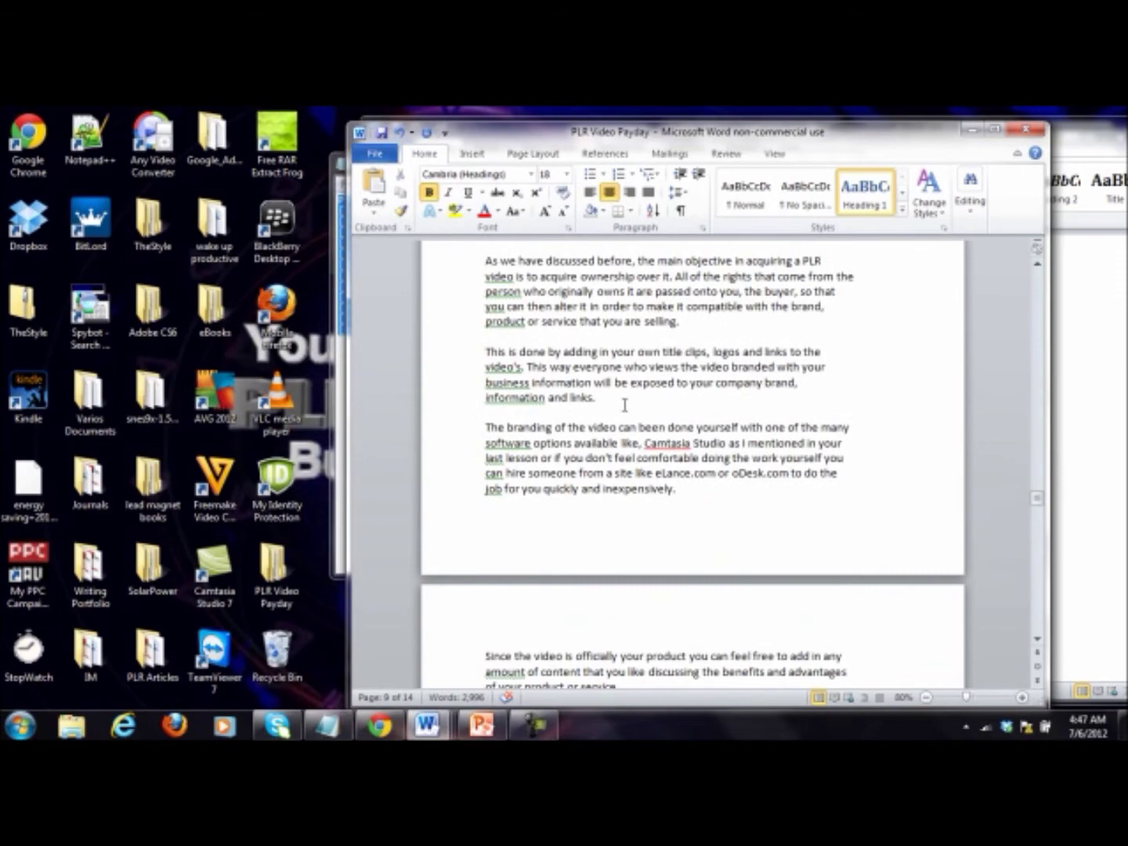
{"action": "scroll", "coordinate": [624, 406], "scroll_direction": "down", "scroll_amount": 18}
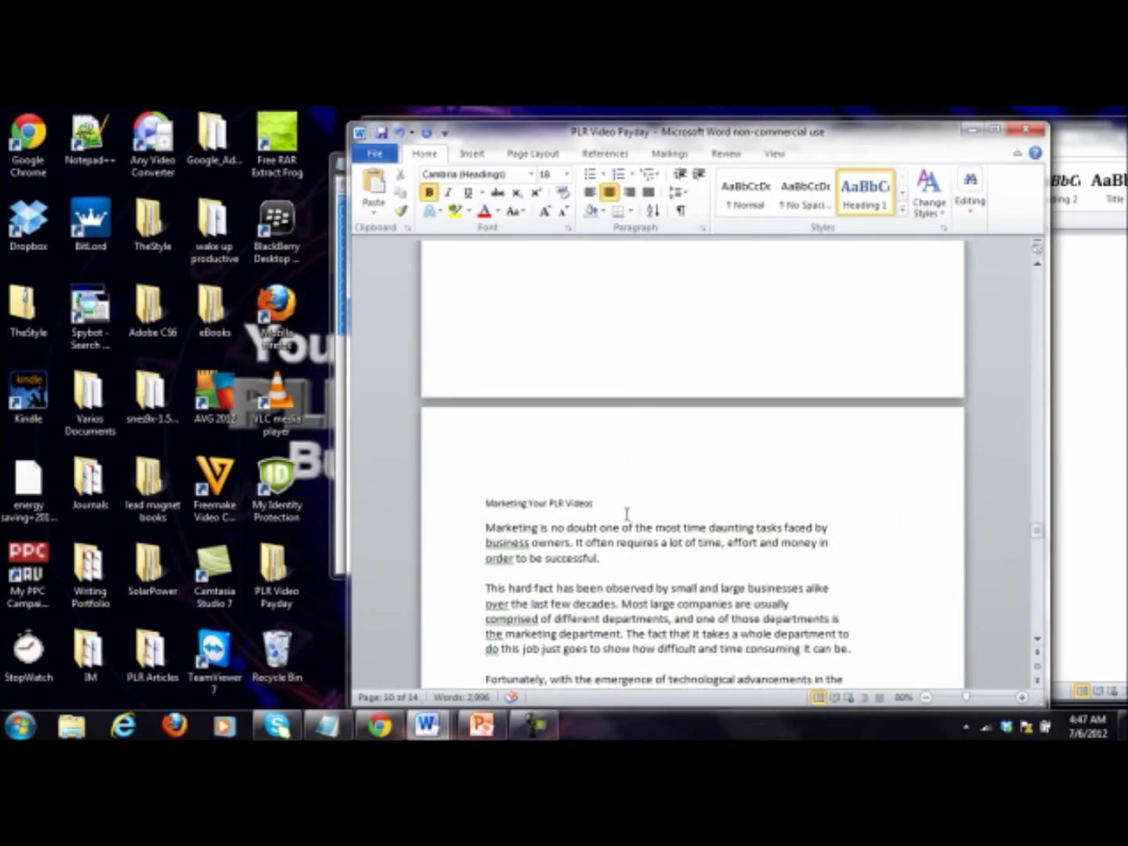
{"action": "left_click", "coordinate": [602, 488]}
{"action": "key", "text": "BackSpace"}
{"action": "key", "text": "ctrl+z"}
{"action": "left_click_drag", "start_coordinate": [632, 503], "coordinate": [464, 503]}
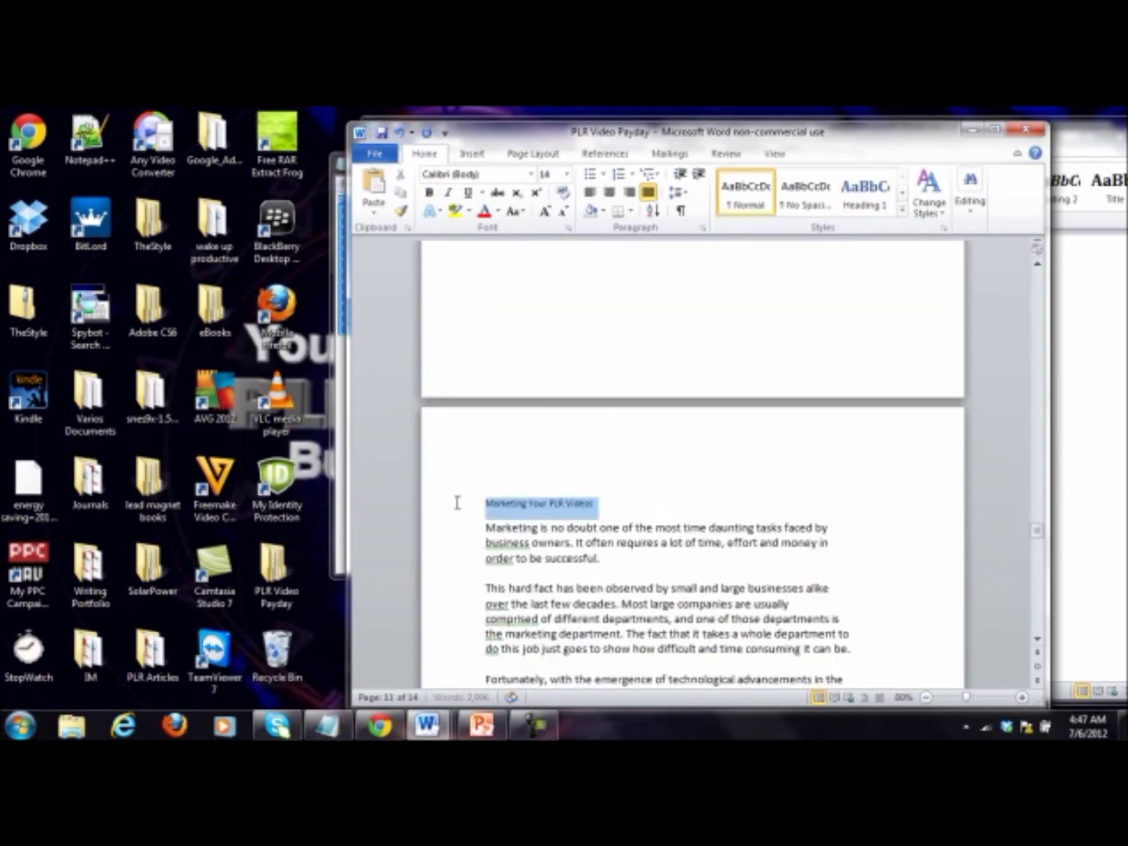
{"action": "left_click", "coordinate": [865, 192]}
{"action": "left_click", "coordinate": [610, 191]}
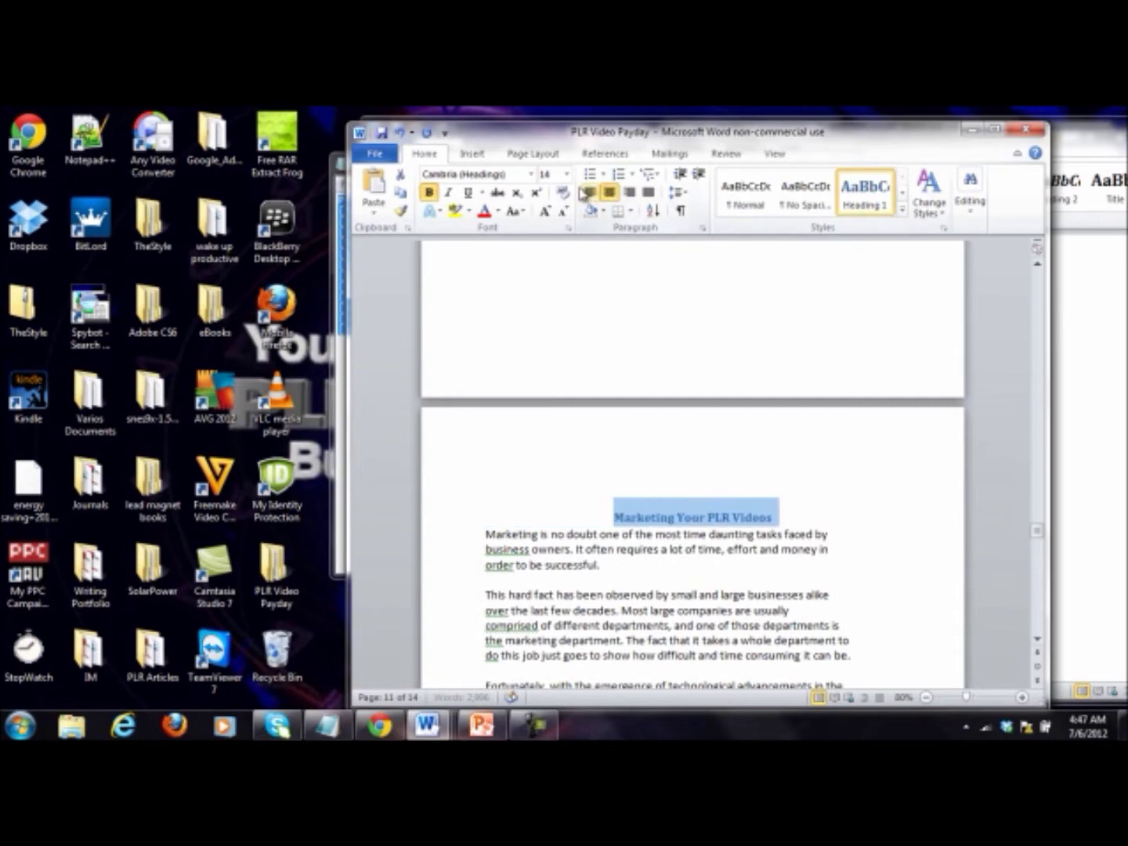
{"action": "left_click", "coordinate": [544, 212]}
{"action": "left_click", "coordinate": [544, 212]}
Step: Tidy the empty lines around the 'Marketing Your PLR Videos' heading
{"action": "left_click", "coordinate": [525, 476]}
{"action": "left_click", "coordinate": [817, 525]}
{"action": "key", "text": "Return"}
{"action": "left_click", "coordinate": [700, 485]}
{"action": "key", "text": "Delete"}
{"action": "left_click", "coordinate": [810, 512]}
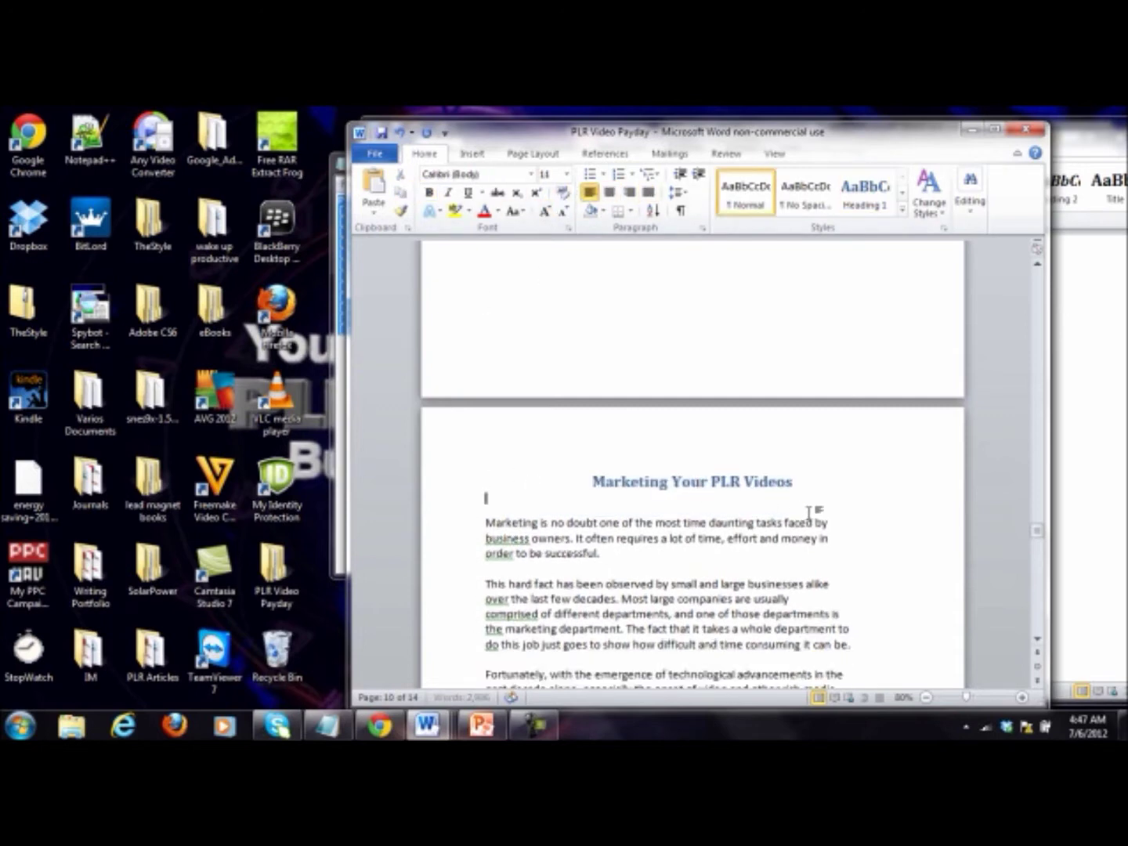
Step: Make 'Making a Profit With PLR Videos' a centred 18 pt Heading 1
{"action": "scroll", "coordinate": [807, 506], "scroll_direction": "down", "scroll_amount": 20}
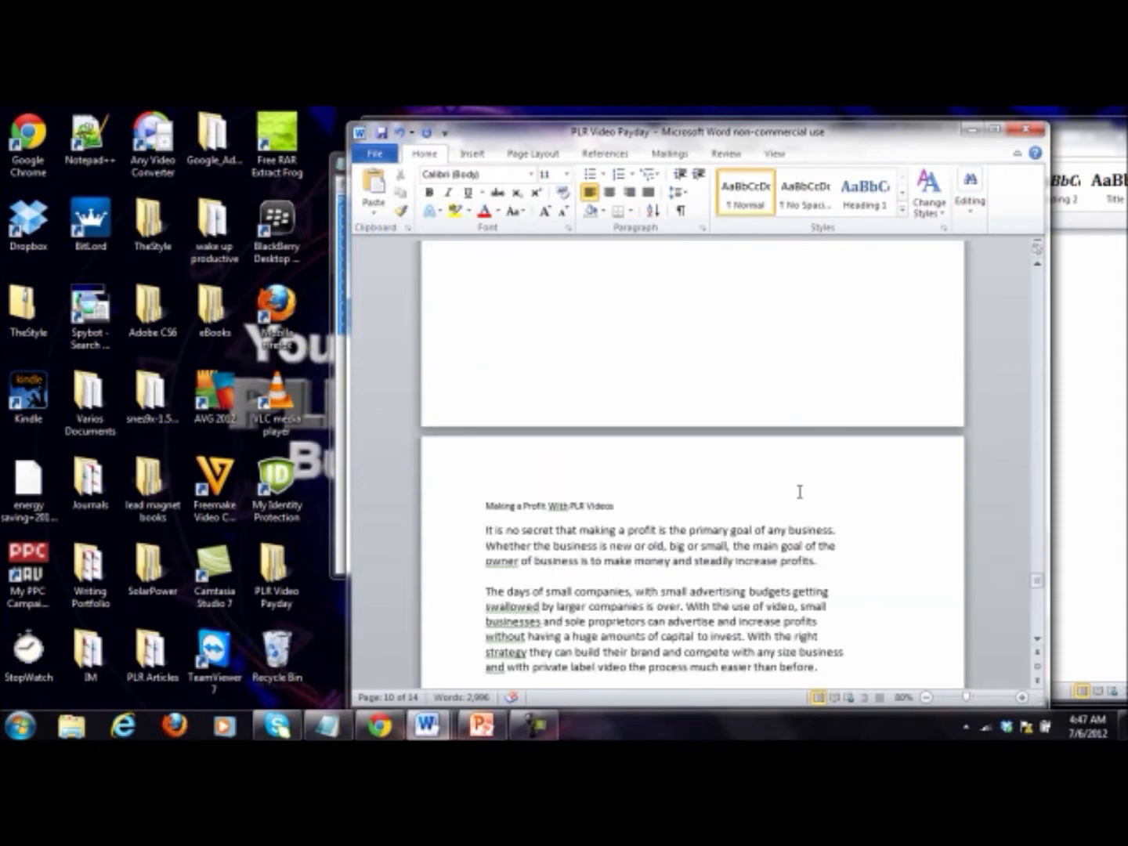
{"action": "left_click_drag", "start_coordinate": [652, 509], "coordinate": [495, 515]}
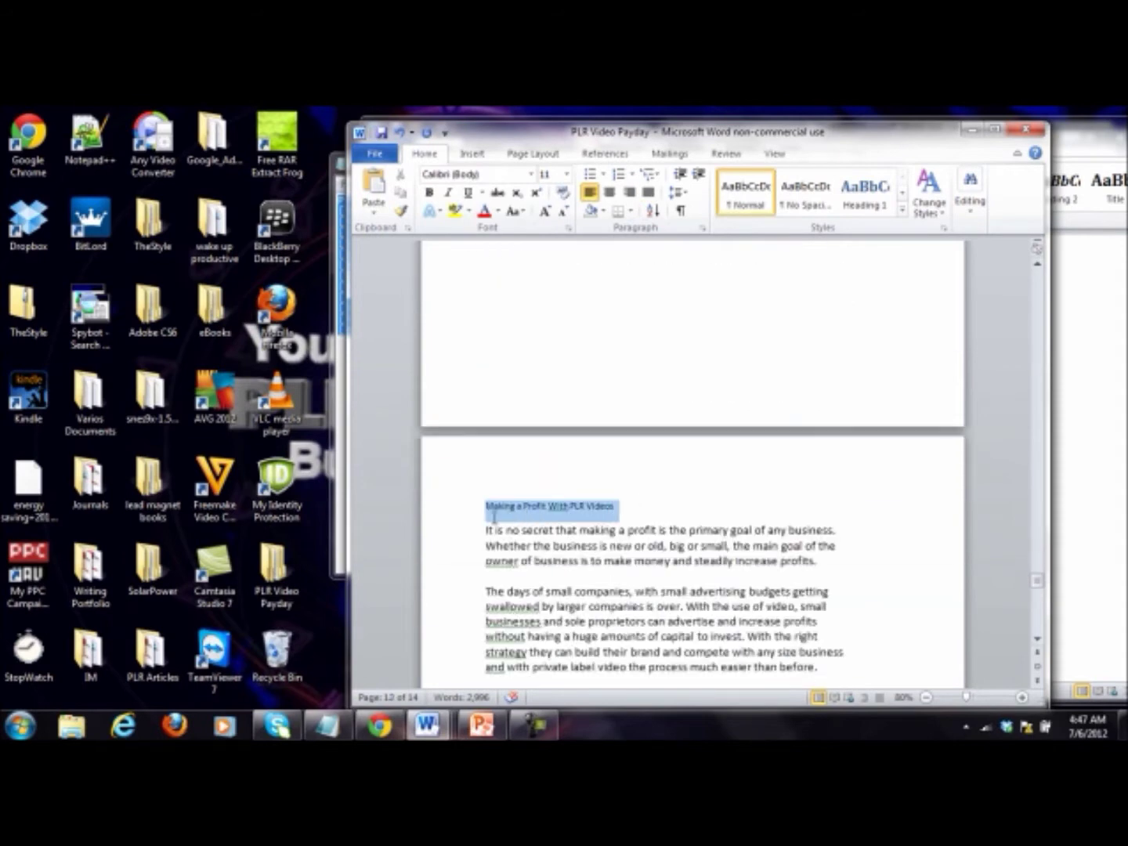
{"action": "left_click", "coordinate": [865, 192]}
{"action": "left_click", "coordinate": [694, 510]}
{"action": "key", "text": "Return"}
{"action": "left_click_drag", "start_coordinate": [690, 508], "coordinate": [481, 507]}
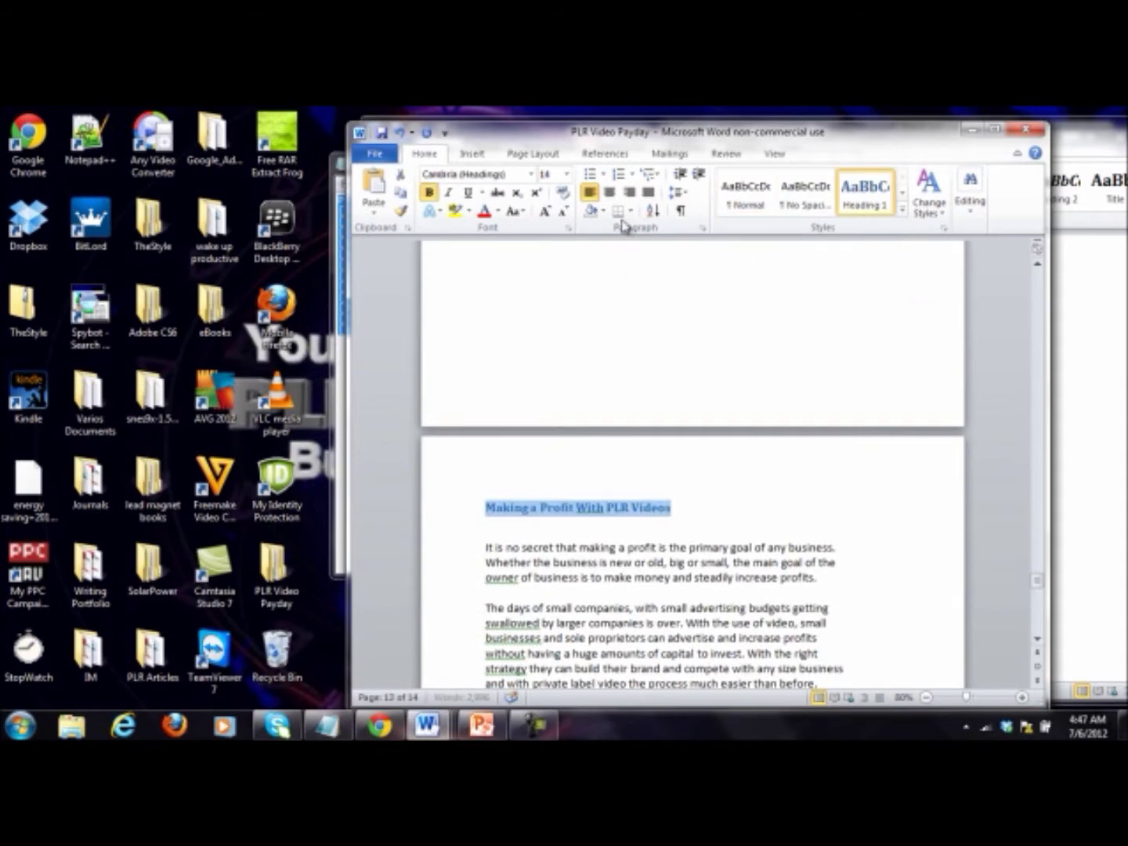
{"action": "left_click", "coordinate": [608, 195]}
{"action": "left_click", "coordinate": [545, 215]}
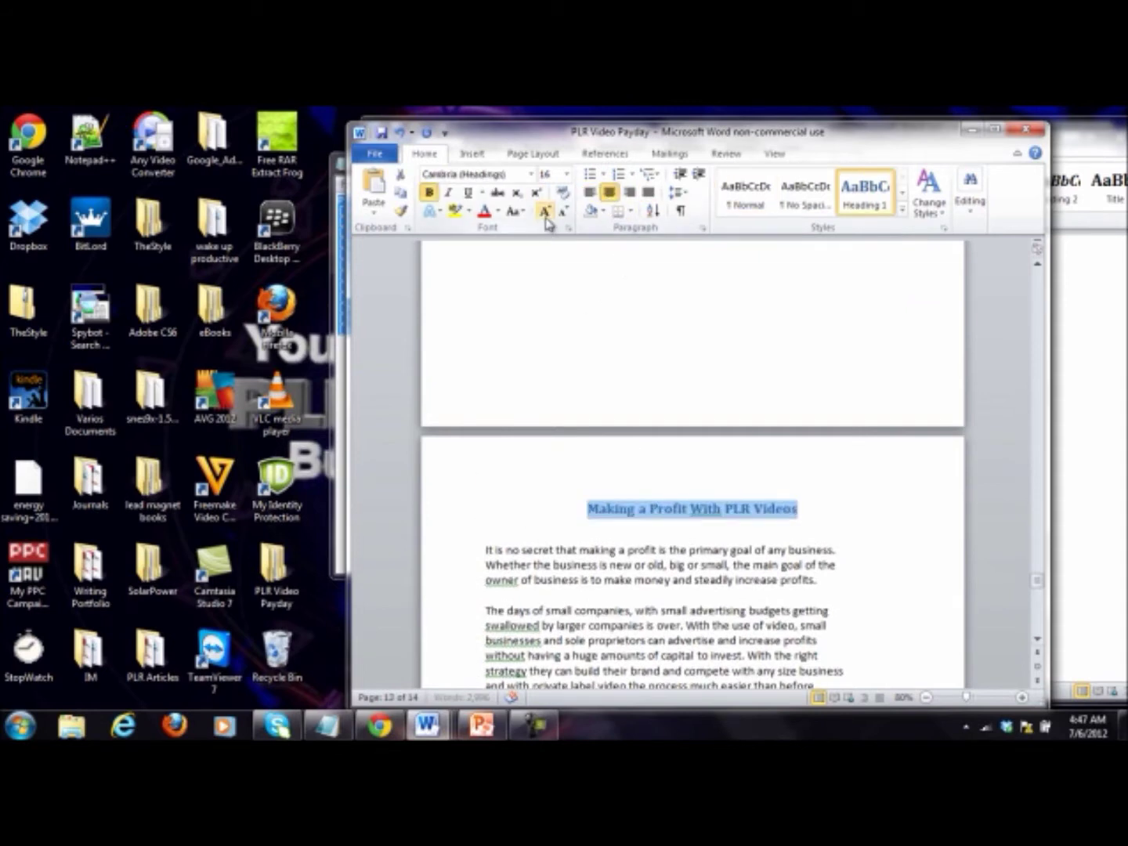
{"action": "left_click", "coordinate": [546, 215]}
{"action": "left_click", "coordinate": [496, 513]}
Step: Save the PLR Video Payday ebook
{"action": "scroll", "coordinate": [490, 513], "scroll_direction": "down", "scroll_amount": 5}
{"action": "left_click", "coordinate": [570, 520]}
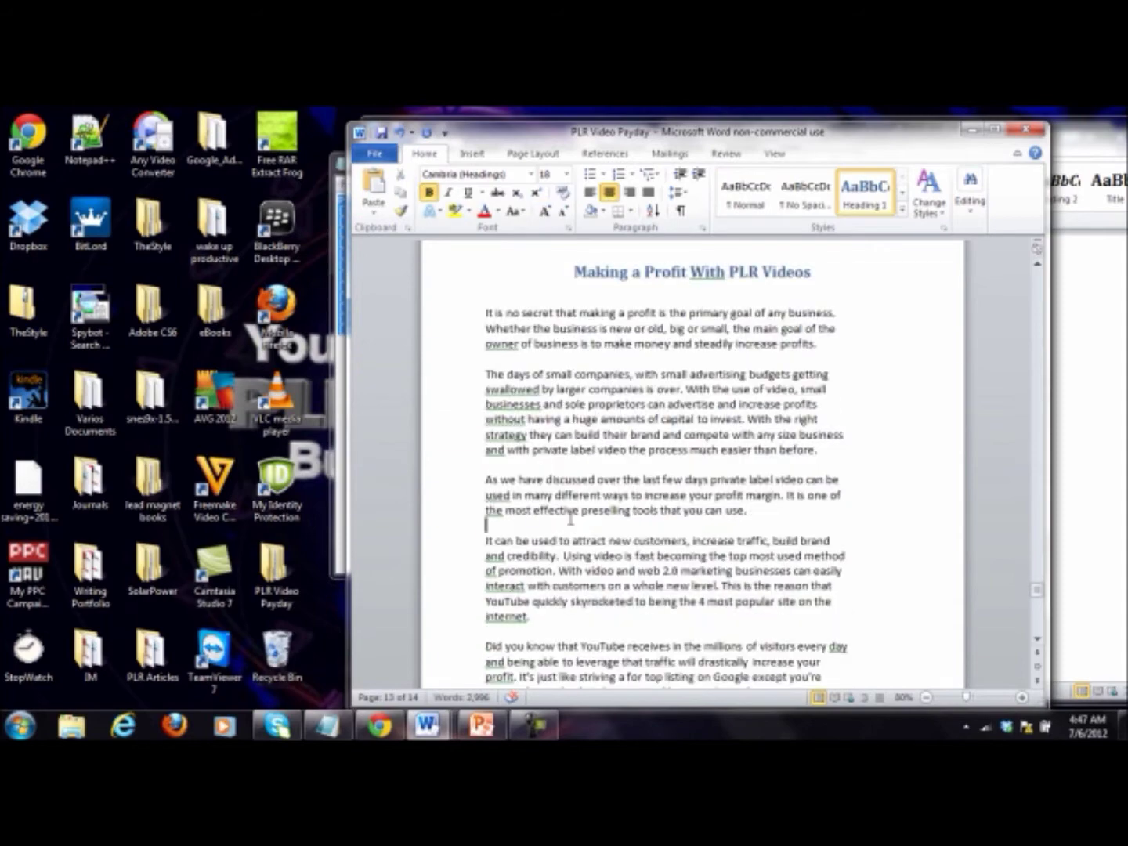
{"action": "scroll", "coordinate": [694, 563], "scroll_direction": "down", "scroll_amount": 20}
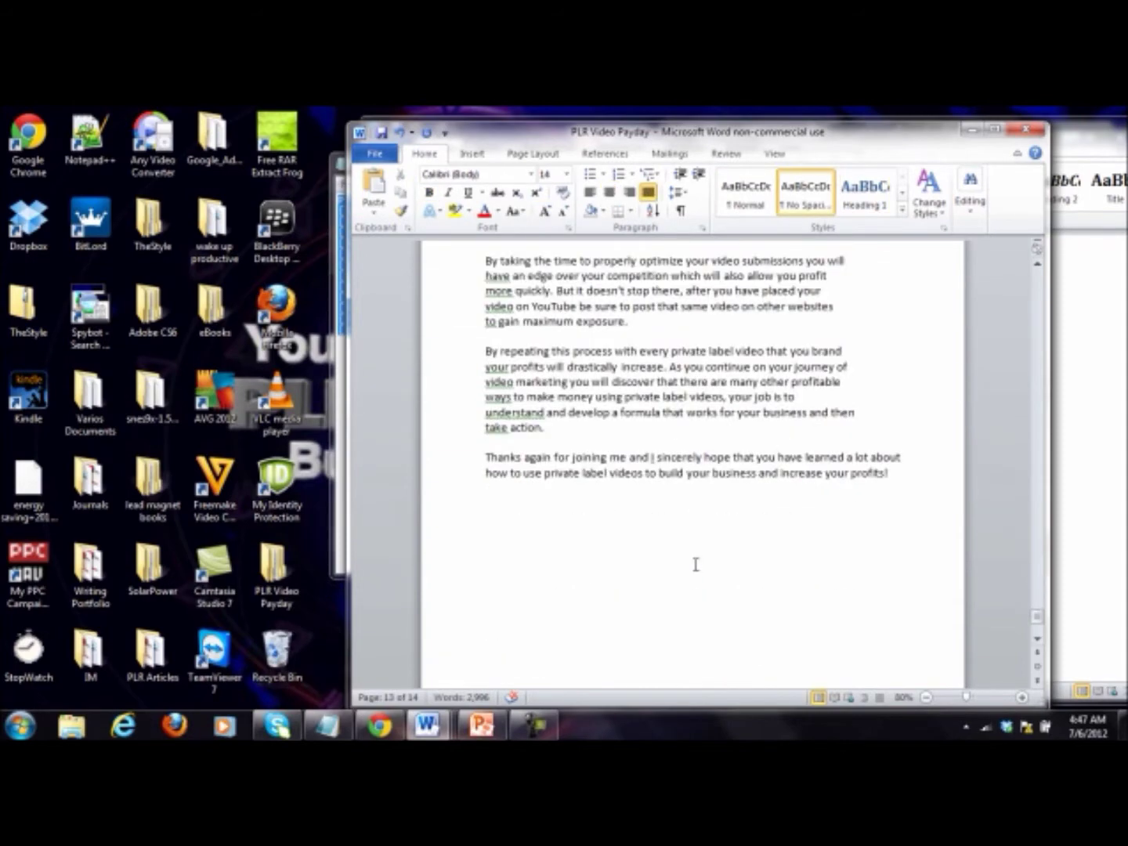
{"action": "scroll", "coordinate": [708, 565], "scroll_direction": "up", "scroll_amount": 15}
{"action": "scroll", "coordinate": [724, 567], "scroll_direction": "up", "scroll_amount": 15}
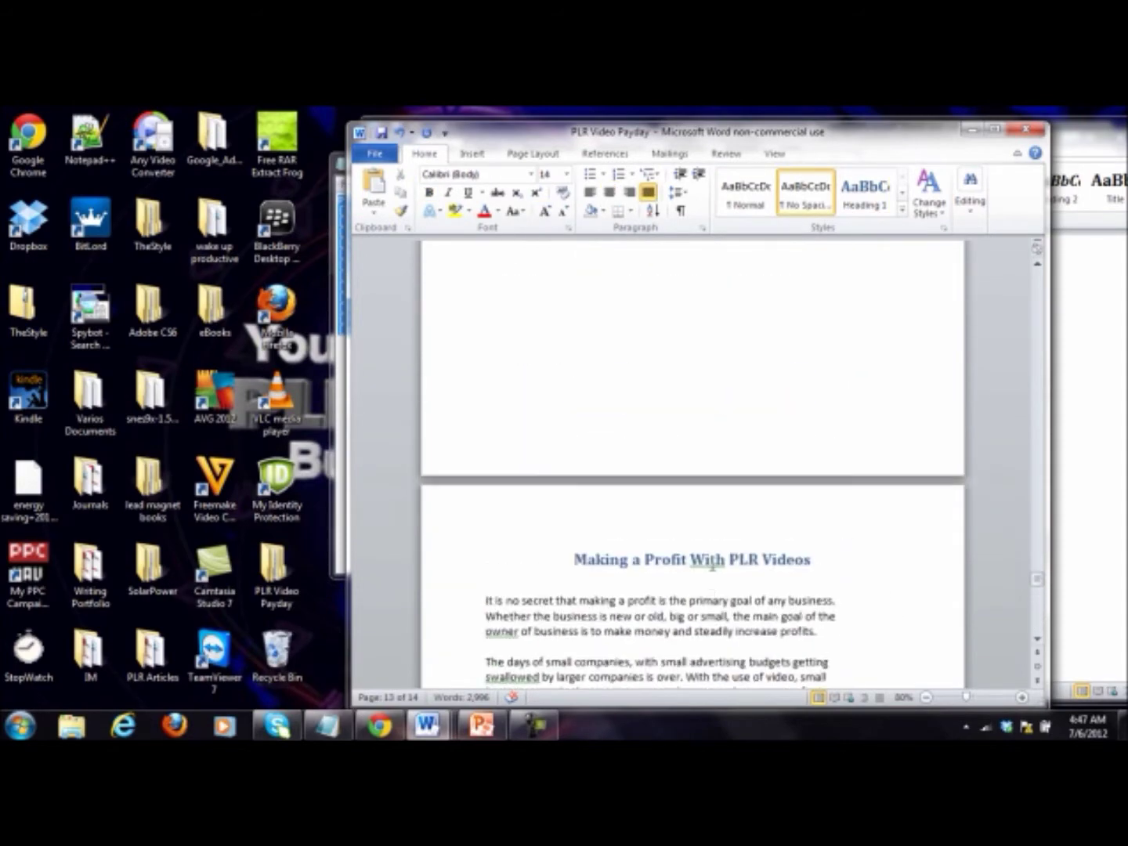
{"action": "left_click", "coordinate": [382, 134]}
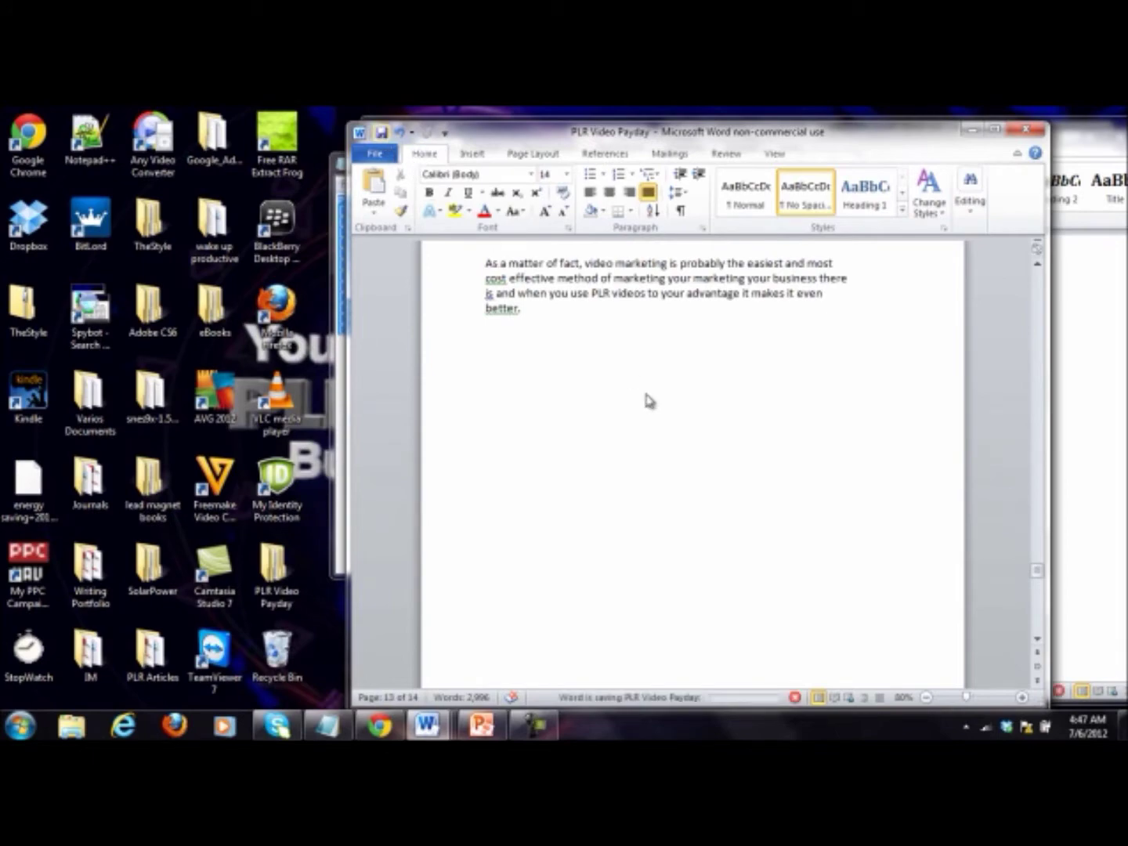
Step: Move to the blank page before the first chapter
{"action": "scroll", "coordinate": [648, 401], "scroll_direction": "up", "scroll_amount": 20}
{"action": "scroll", "coordinate": [647, 395], "scroll_direction": "up", "scroll_amount": 20}
{"action": "scroll", "coordinate": [648, 395], "scroll_direction": "up", "scroll_amount": 20}
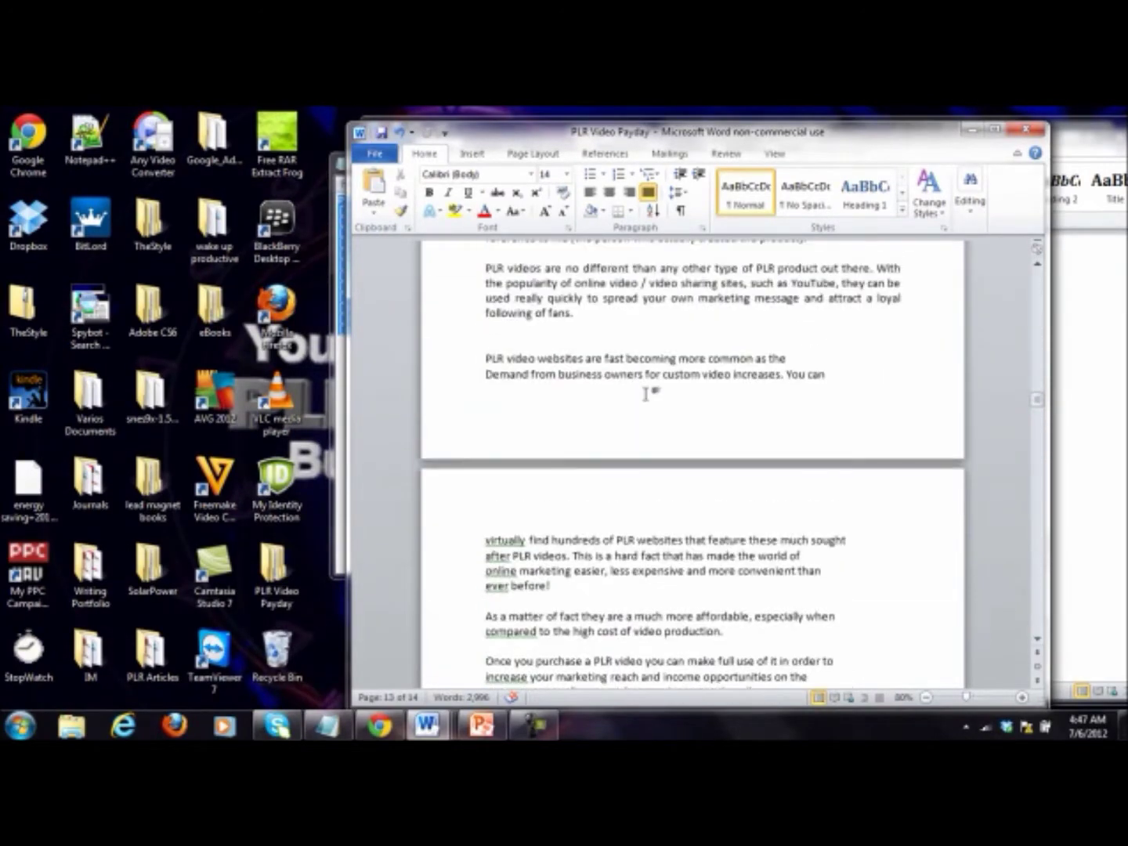
{"action": "scroll", "coordinate": [646, 394], "scroll_direction": "up", "scroll_amount": 15}
{"action": "left_click", "coordinate": [585, 384]}
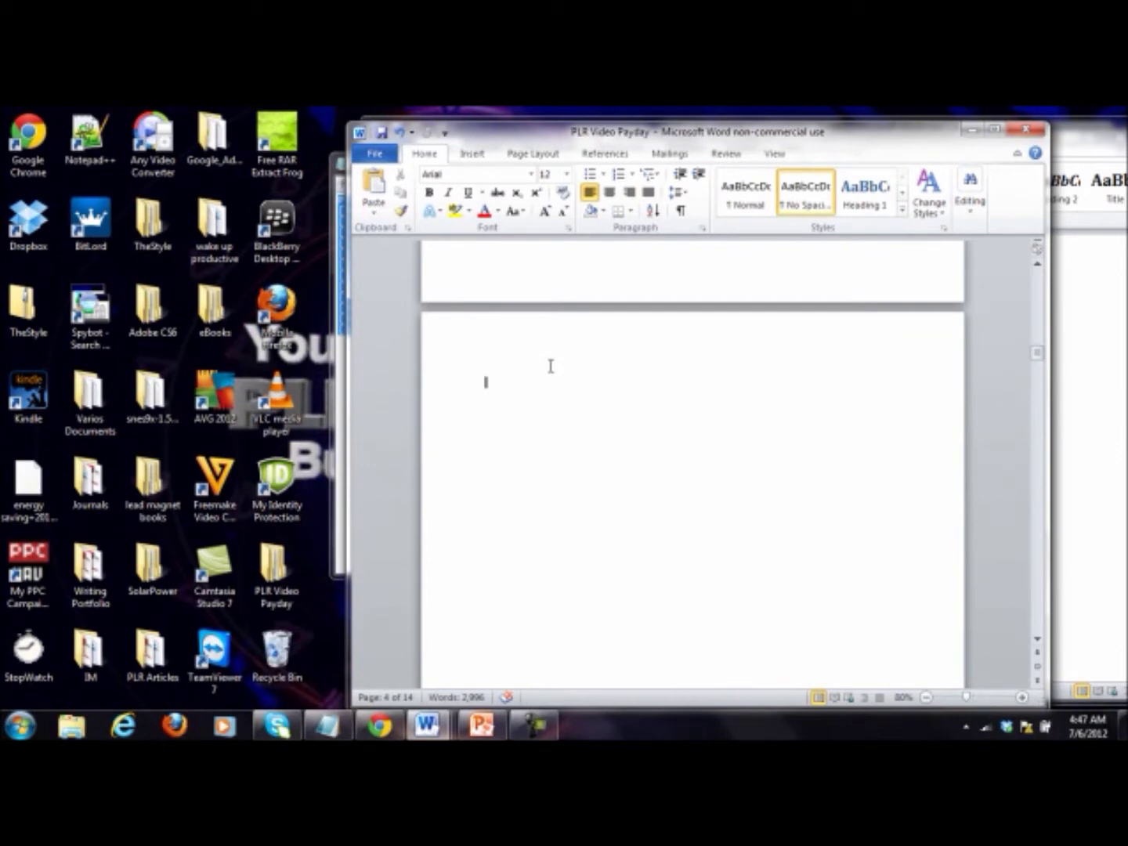
{"action": "left_click", "coordinate": [472, 154]}
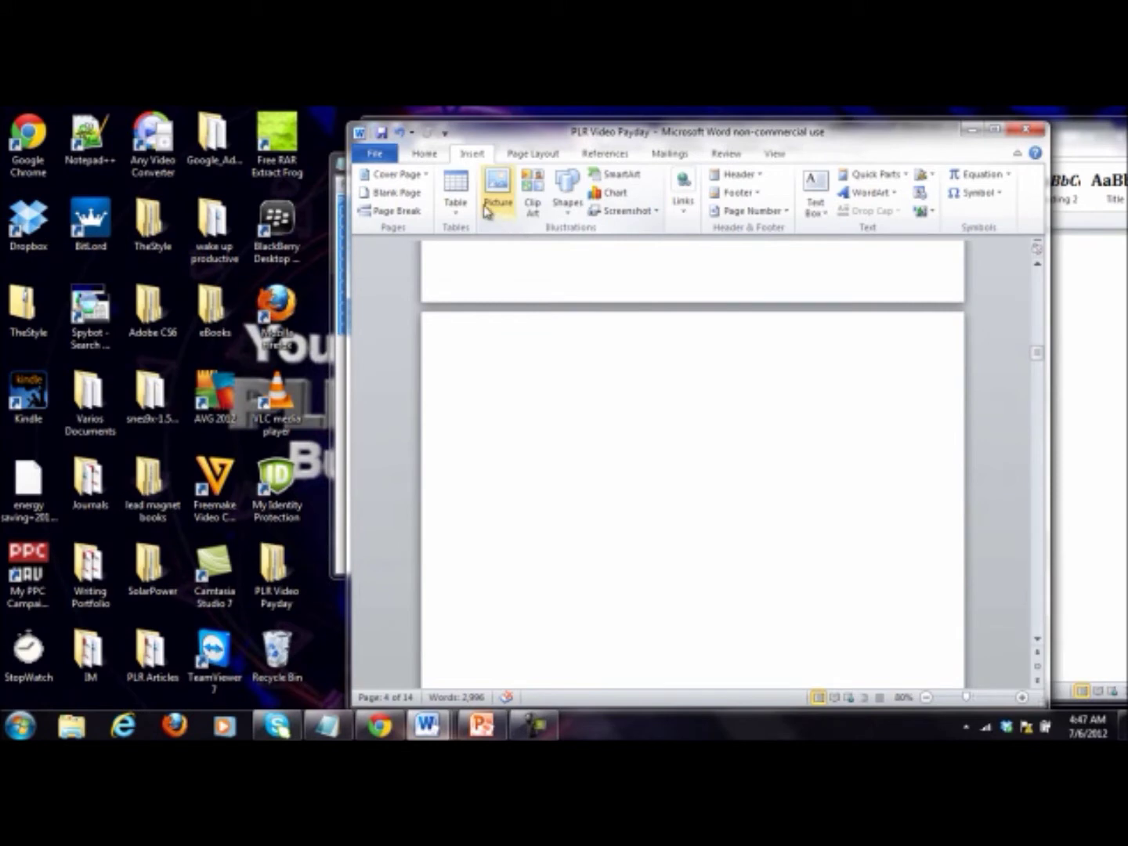
Step: Insert the Automatic Table 2 table of contents on the blank page
{"action": "left_click", "coordinate": [529, 155]}
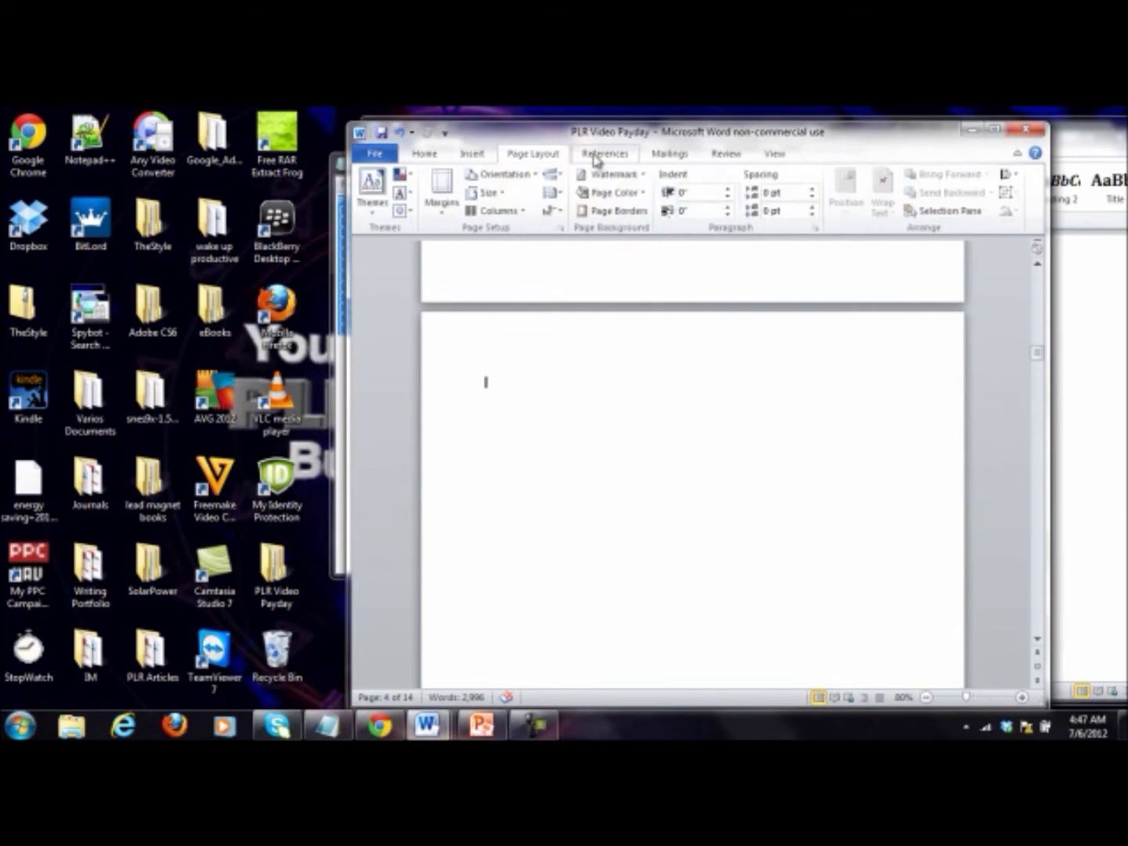
{"action": "left_click", "coordinate": [597, 156]}
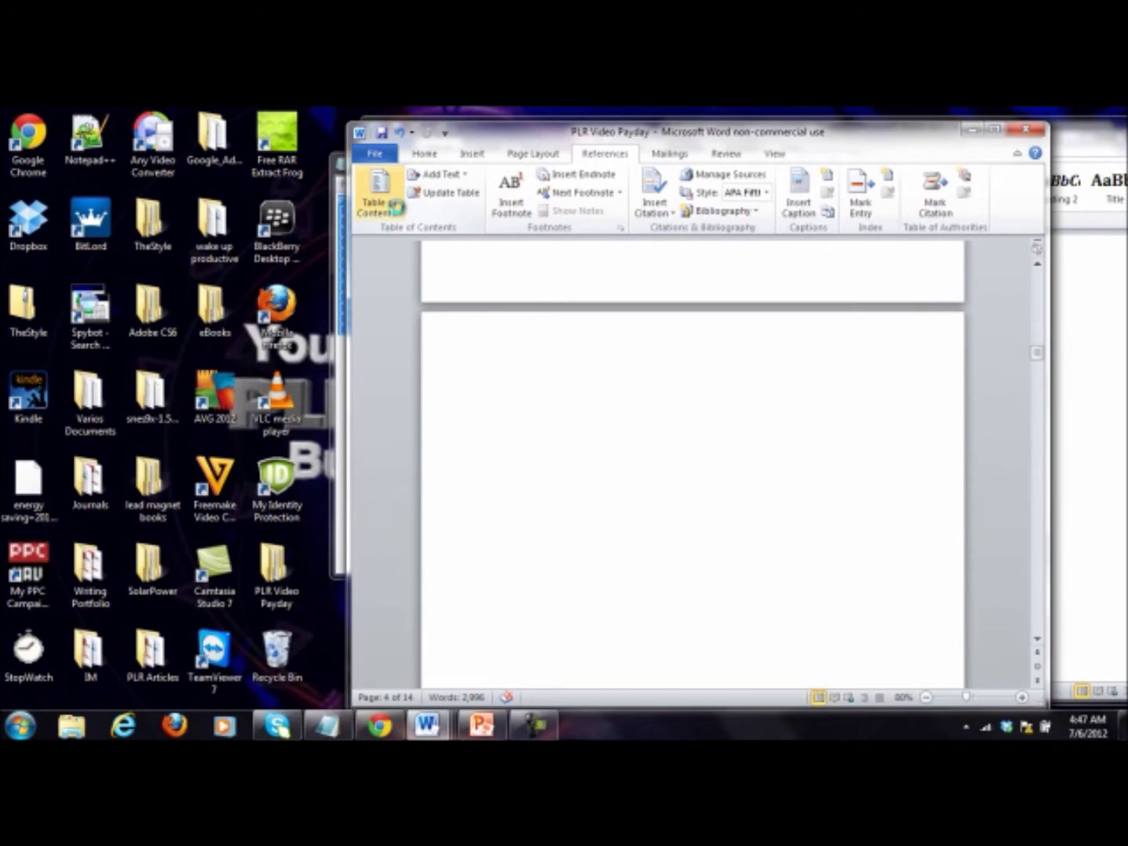
{"action": "left_click", "coordinate": [380, 212]}
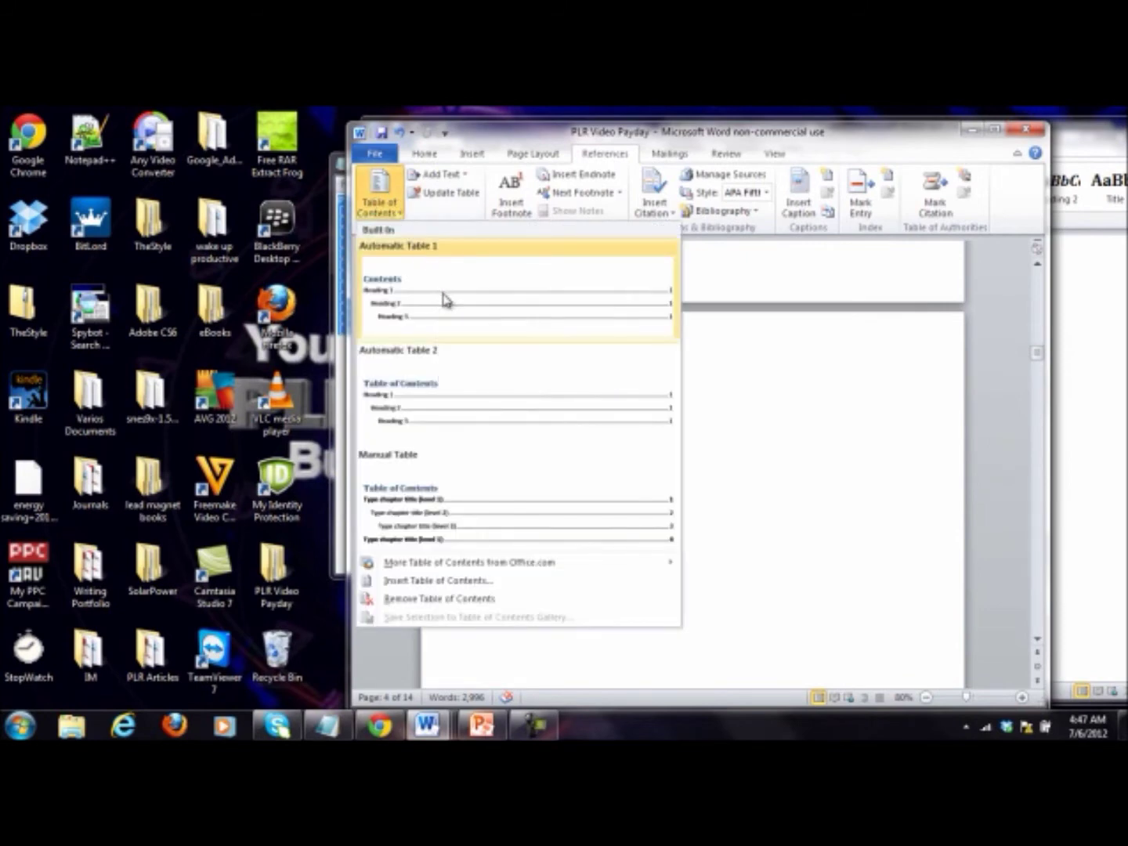
{"action": "left_click", "coordinate": [462, 413]}
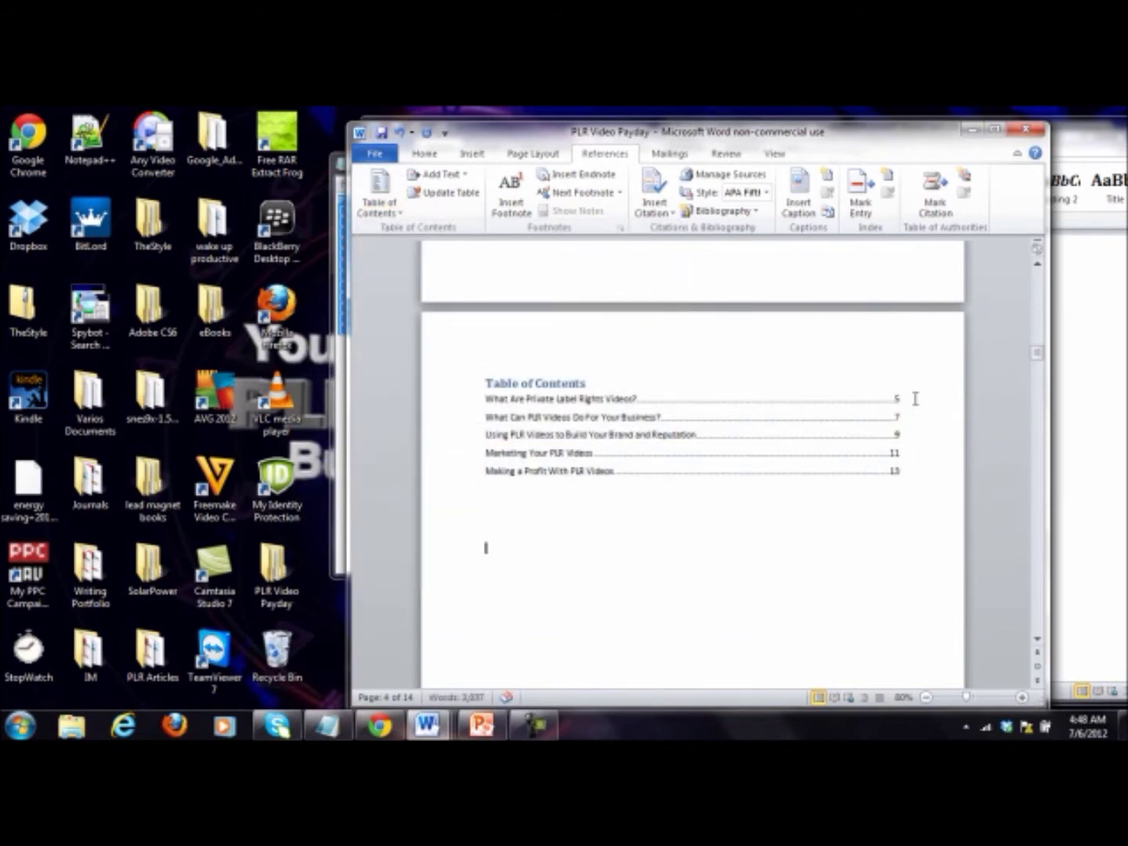
Step: Delete blank space above the first chapter heading and check the Table of Contents
{"action": "scroll", "coordinate": [914, 397], "scroll_direction": "down", "scroll_amount": 15}
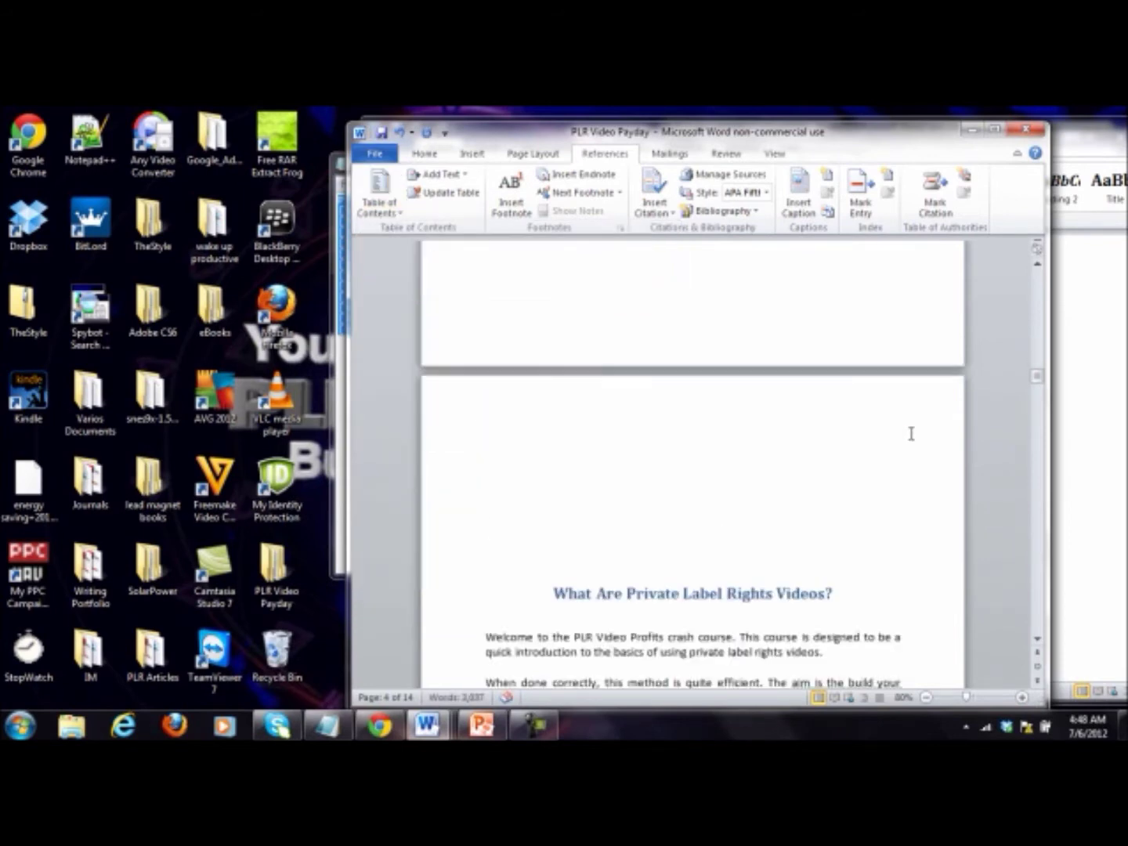
{"action": "key", "text": "Delete"}
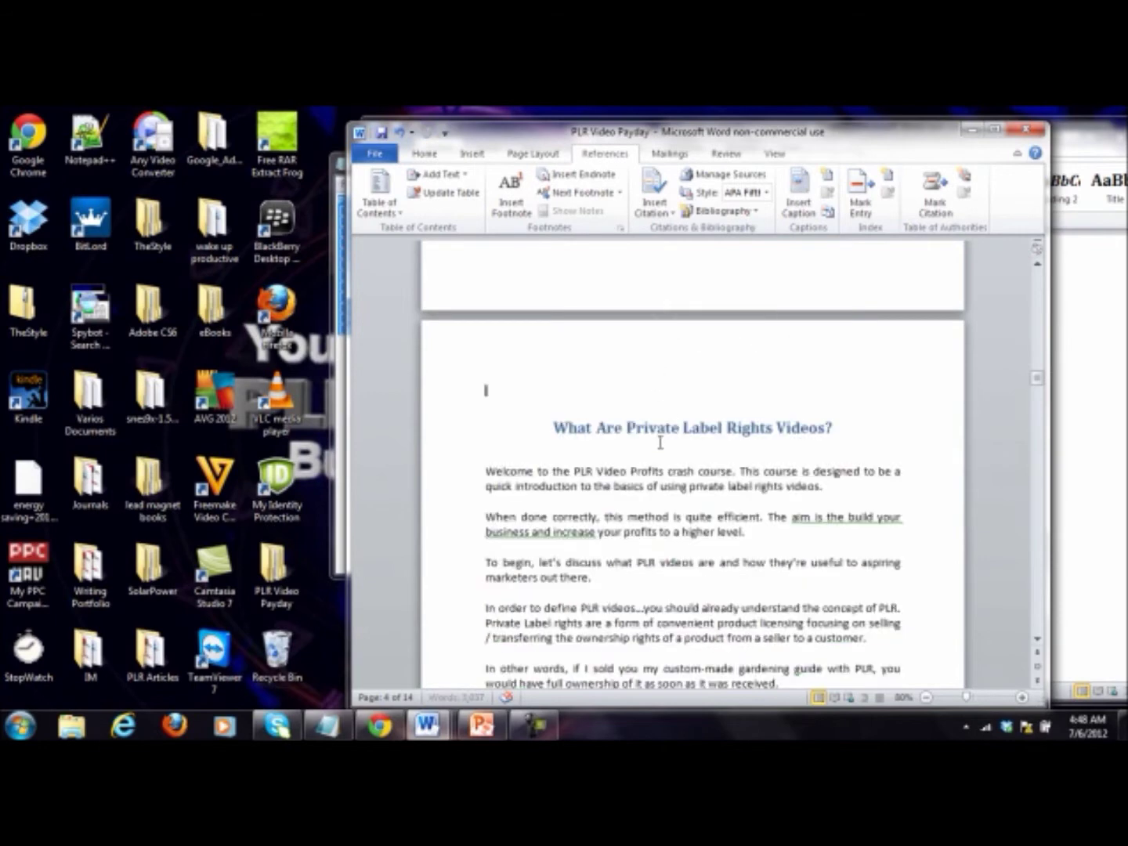
{"action": "key", "text": "BackSpace"}
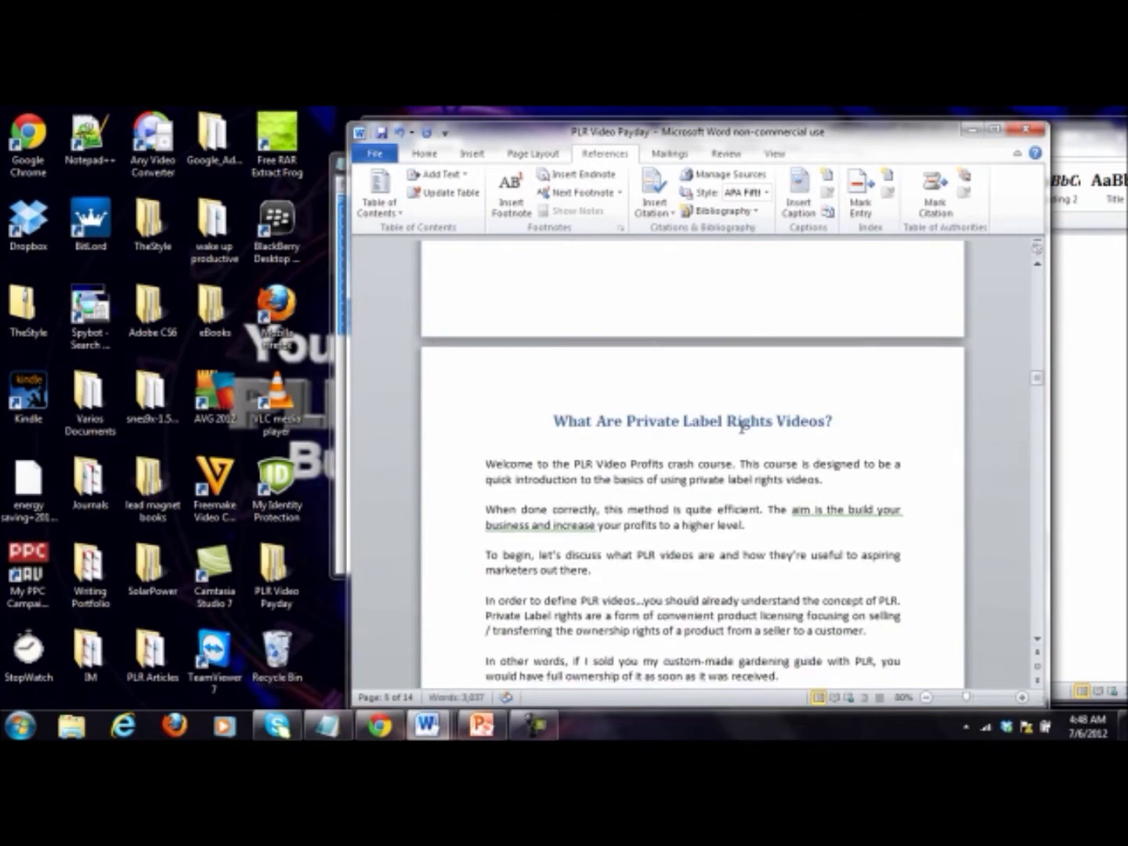
{"action": "scroll", "coordinate": [742, 426], "scroll_direction": "up", "scroll_amount": 12}
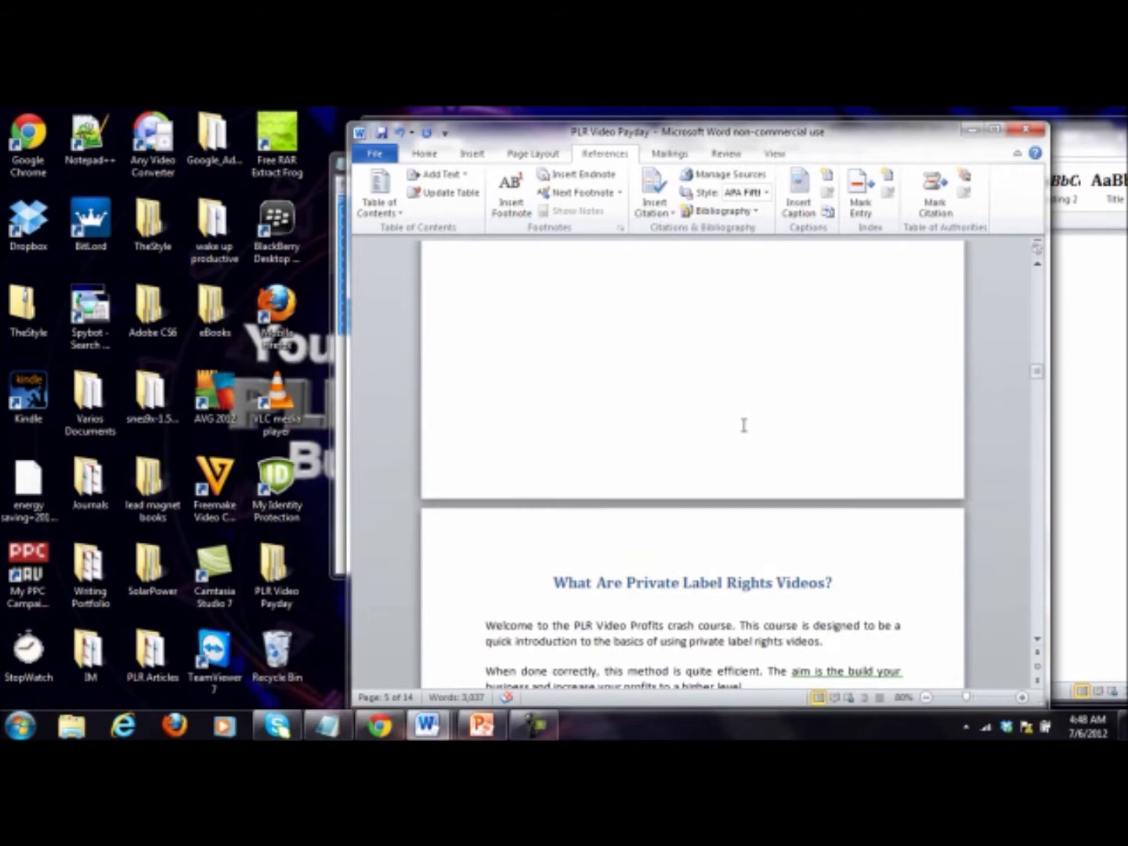
{"action": "left_click", "coordinate": [854, 369]}
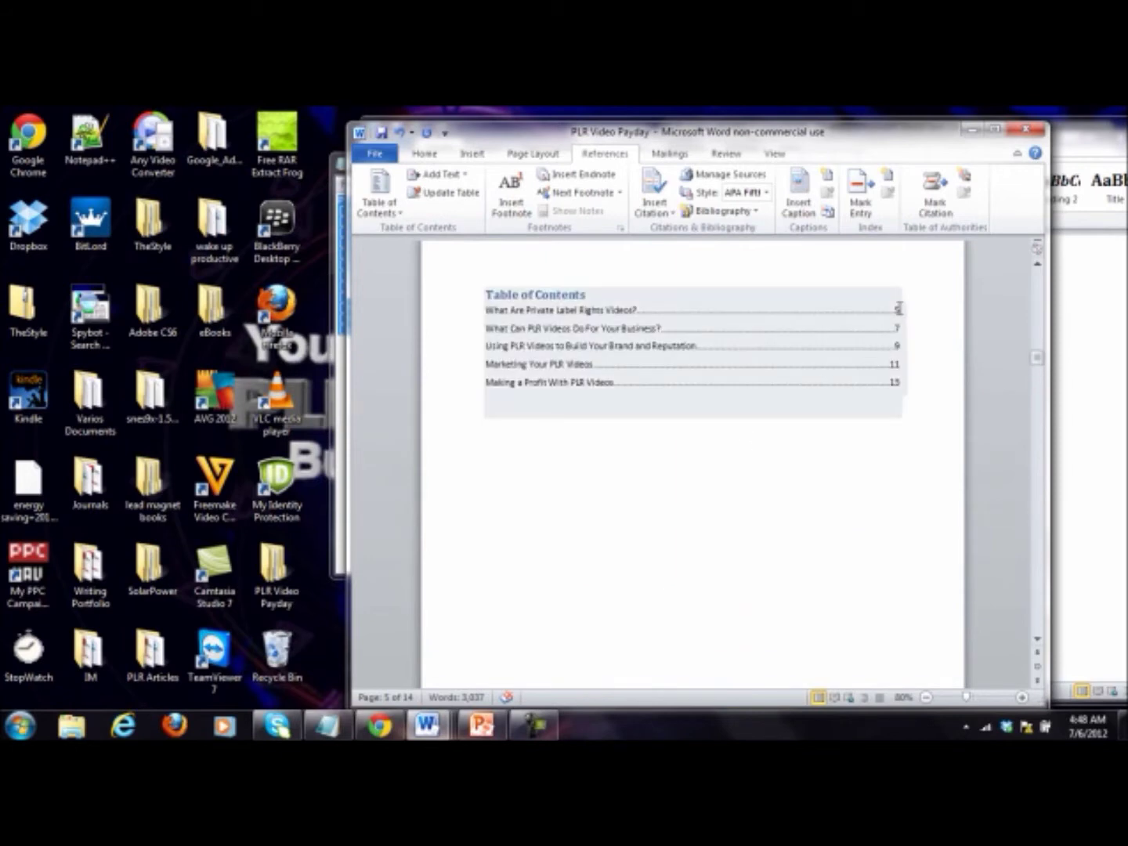
{"action": "left_click", "coordinate": [844, 446]}
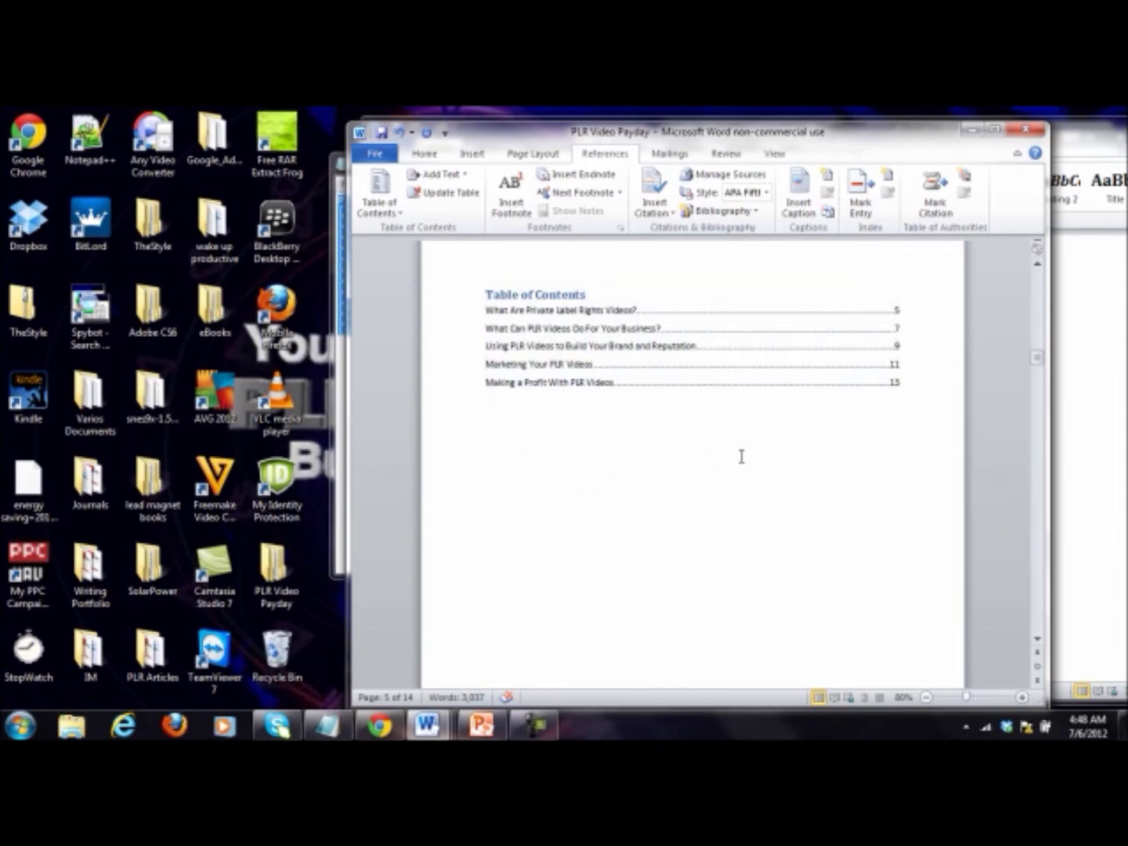
{"action": "scroll", "coordinate": [743, 455], "scroll_direction": "down", "scroll_amount": 15}
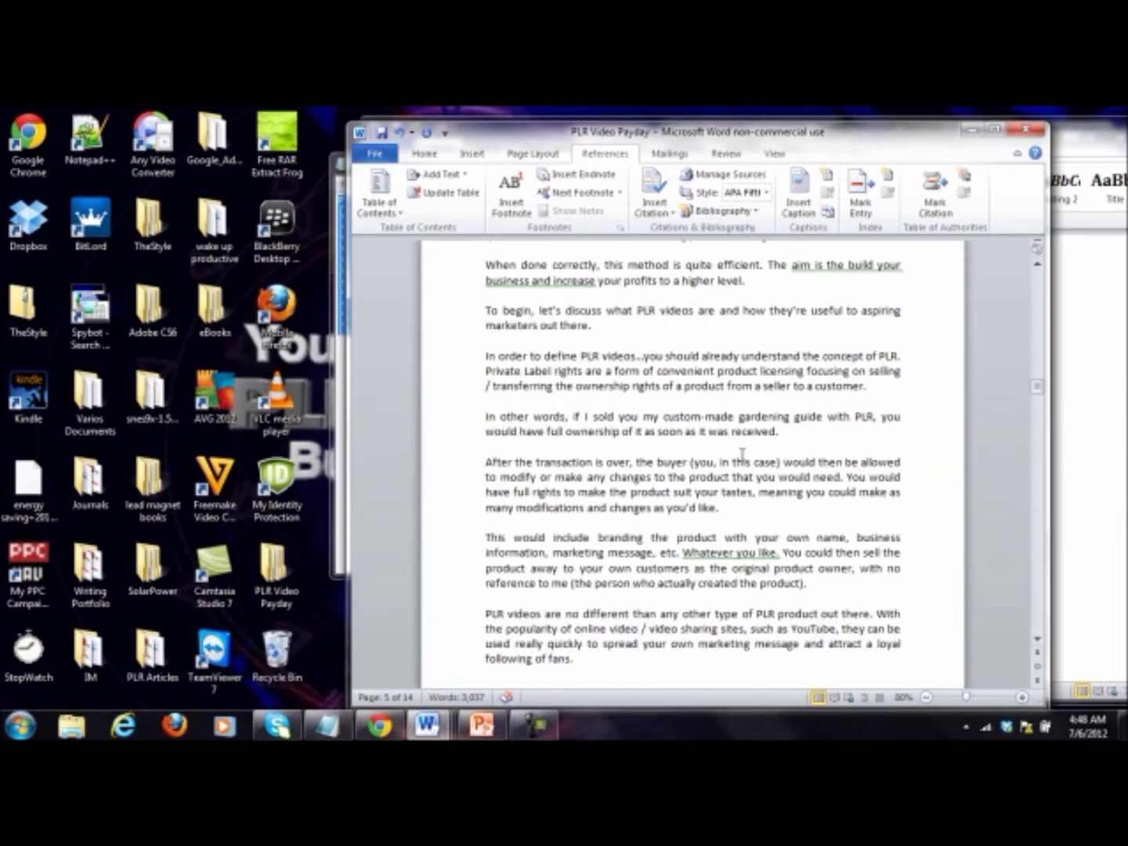
Step: Insert image1, the clapperboard picture from the PLR Video Payday Ebook folder, below the opening paragraph
{"action": "scroll", "coordinate": [743, 455], "scroll_direction": "up", "scroll_amount": 2}
{"action": "scroll", "coordinate": [742, 455], "scroll_direction": "down", "scroll_amount": 20}
{"action": "scroll", "coordinate": [743, 455], "scroll_direction": "down", "scroll_amount": 2}
{"action": "scroll", "coordinate": [743, 454], "scroll_direction": "up", "scroll_amount": 12}
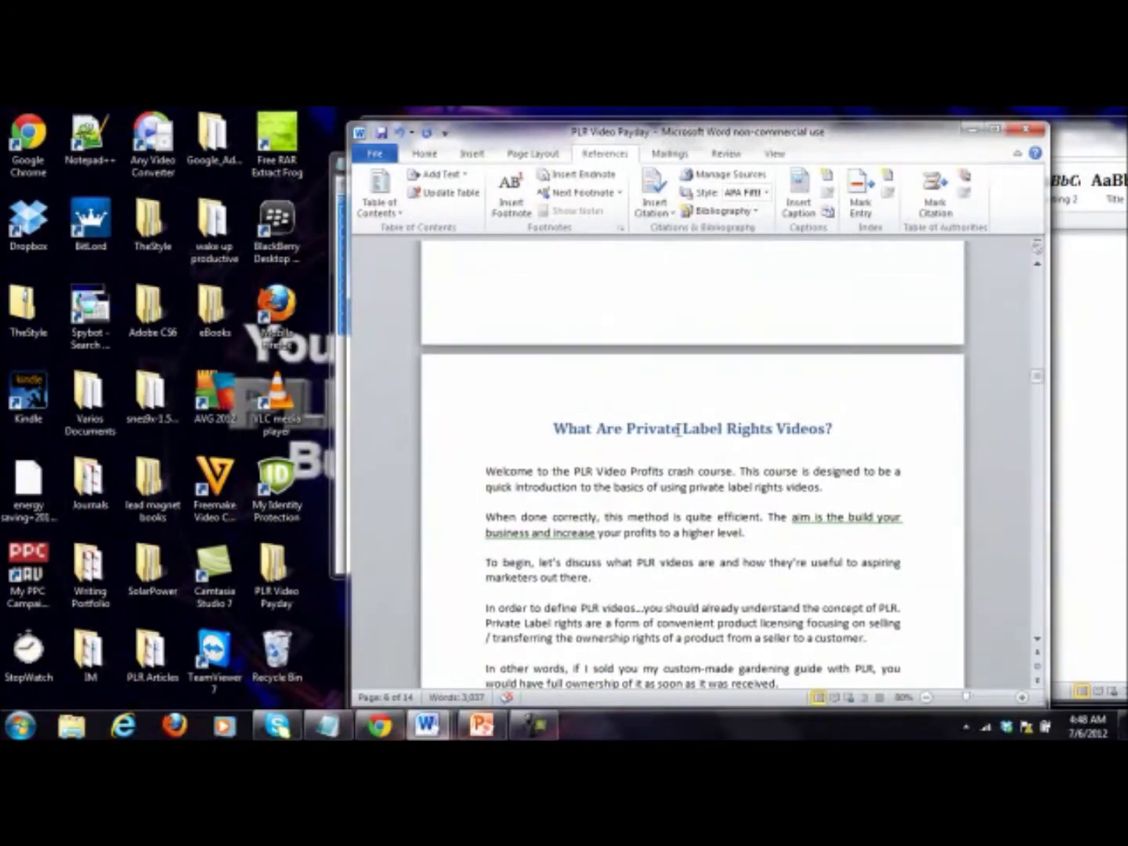
{"action": "key", "text": "Return"}
{"action": "key", "text": "Return"}
{"action": "key", "text": "Return"}
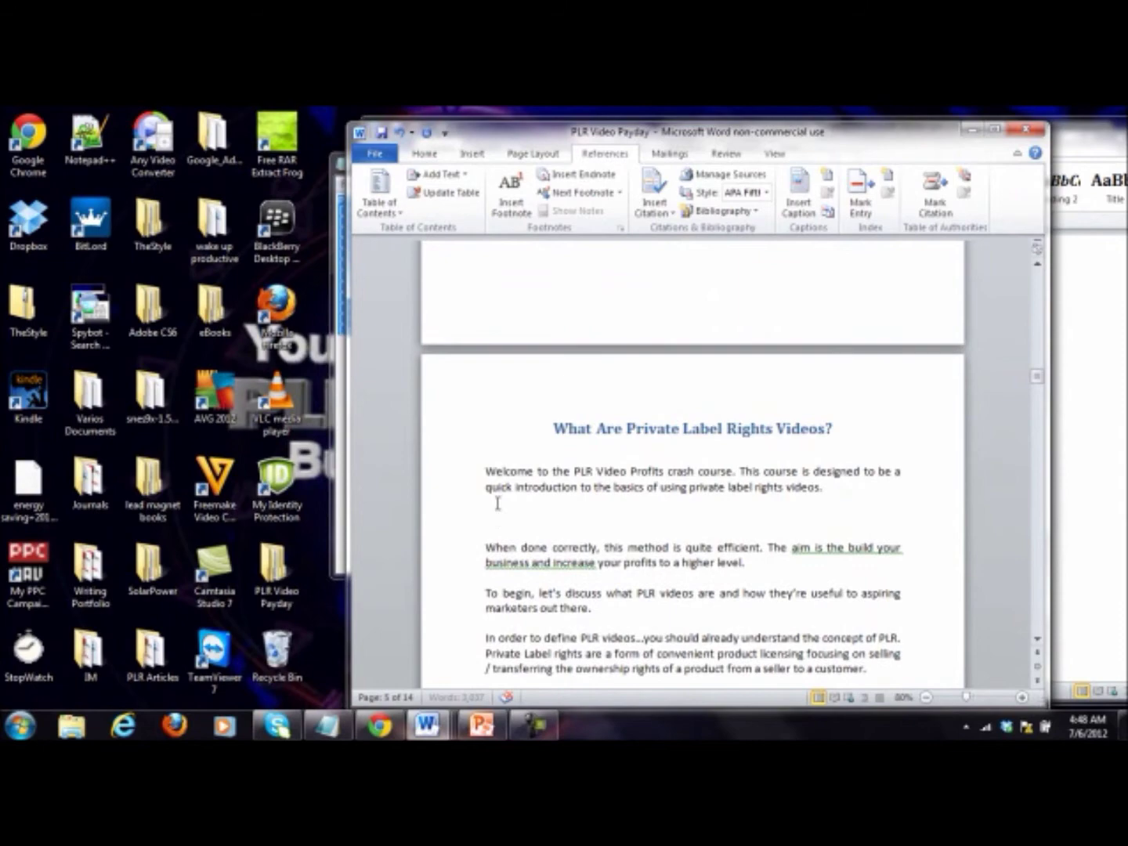
{"action": "left_click", "coordinate": [497, 518]}
{"action": "left_click", "coordinate": [469, 154]}
{"action": "left_click", "coordinate": [498, 188]}
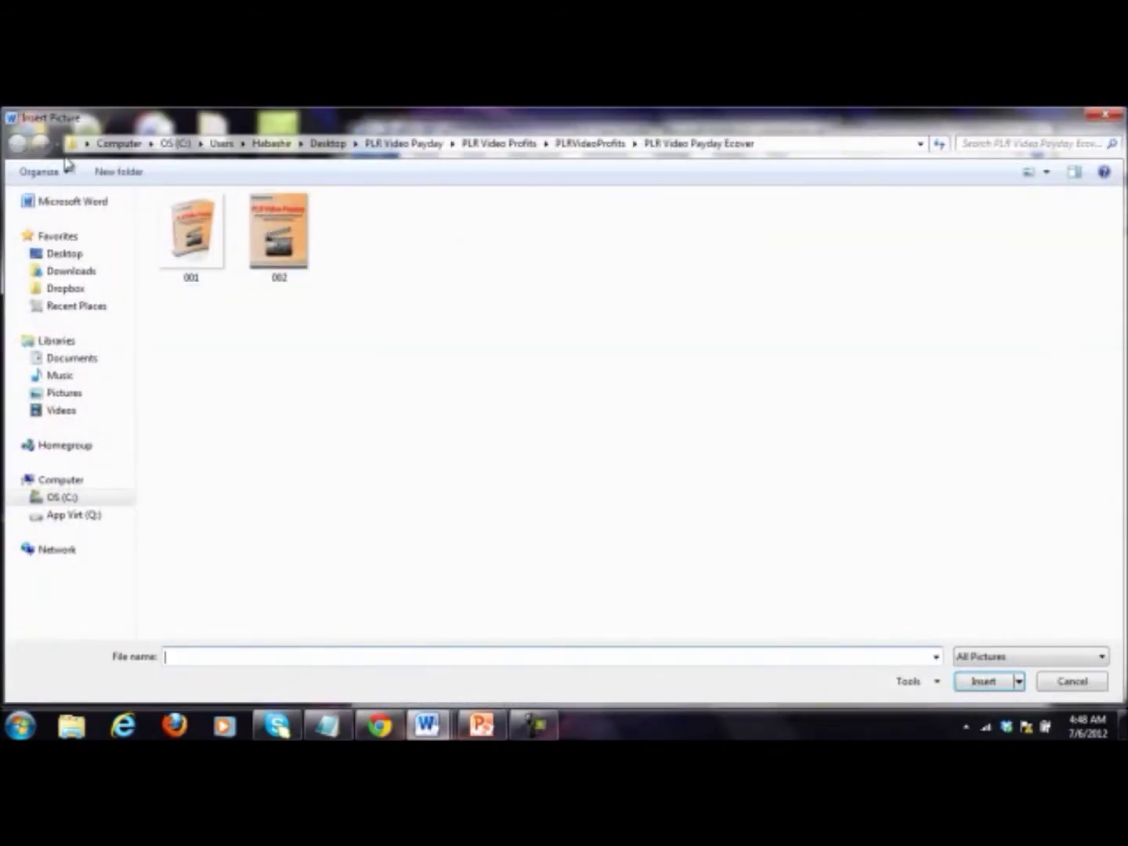
{"action": "left_click", "coordinate": [600, 145]}
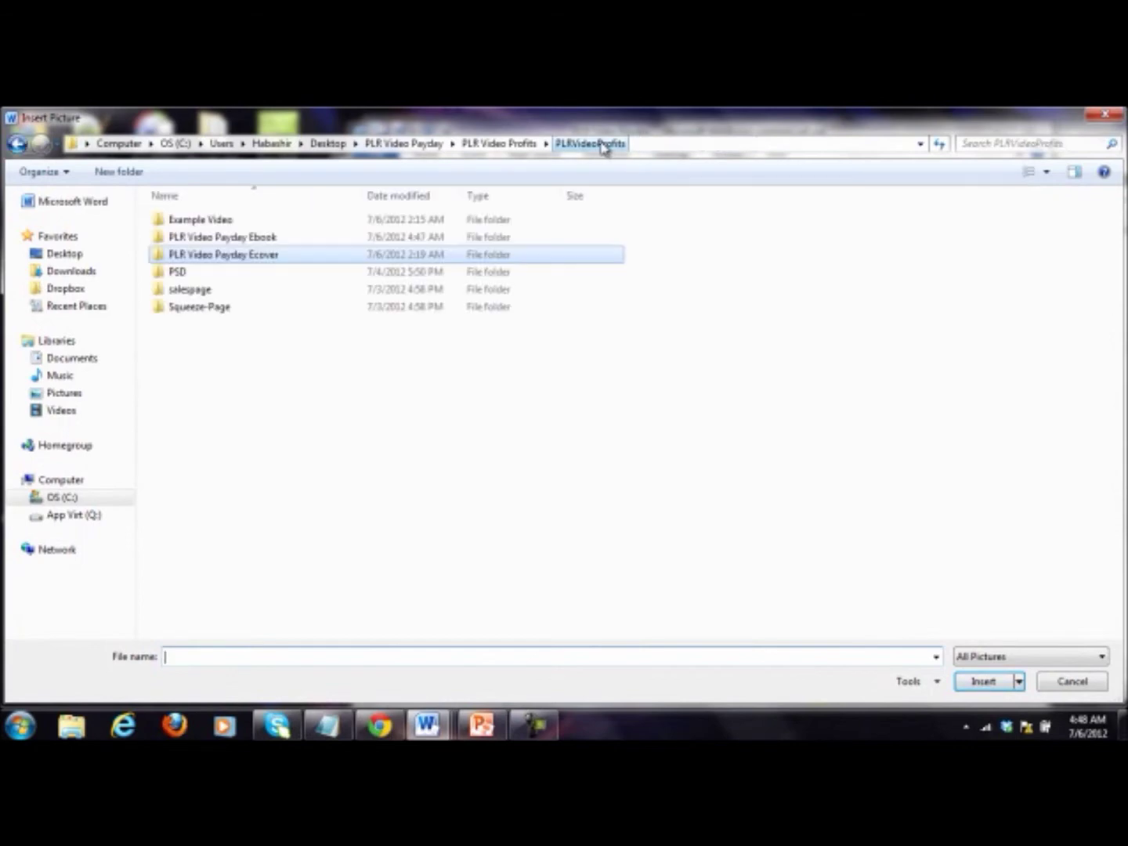
{"action": "double_click", "coordinate": [206, 239]}
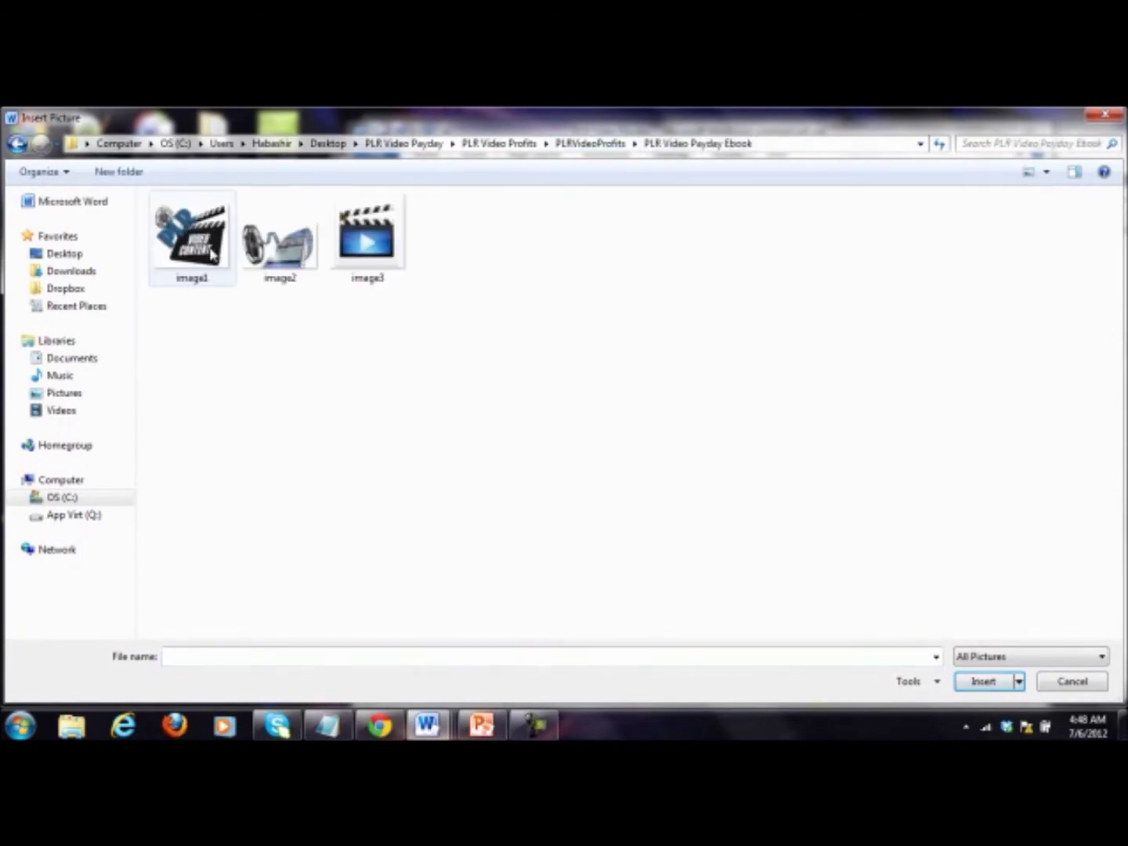
{"action": "double_click", "coordinate": [199, 261]}
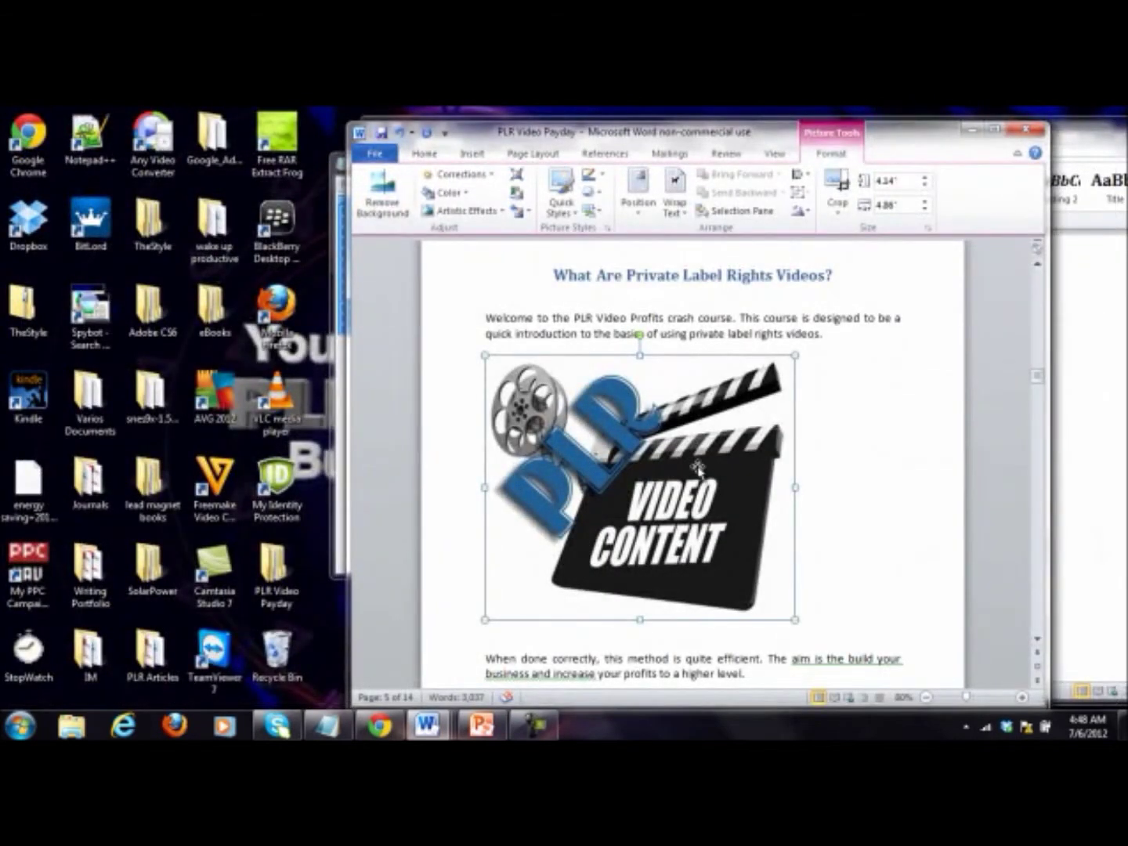
Step: Centre the clapperboard picture on the page
{"action": "left_click", "coordinate": [424, 154]}
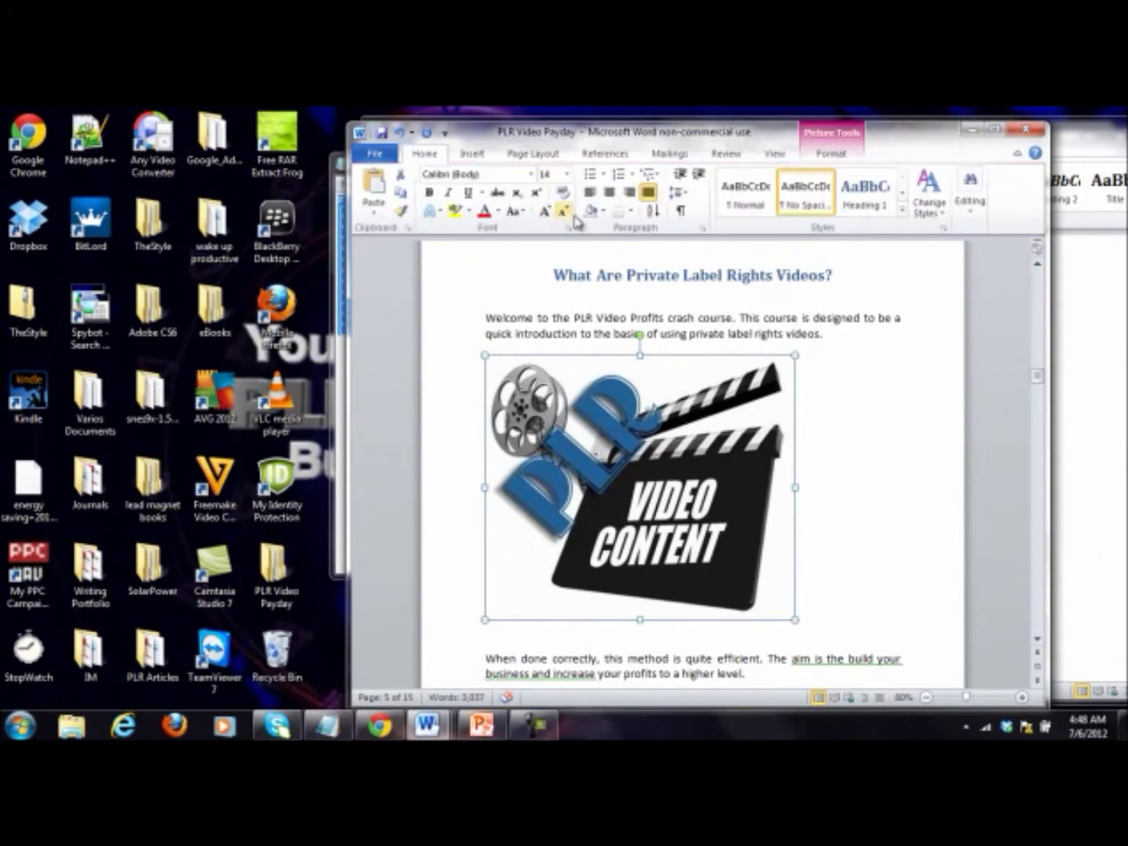
{"action": "left_click", "coordinate": [610, 192]}
{"action": "left_click", "coordinate": [653, 311]}
{"action": "scroll", "coordinate": [650, 318], "scroll_direction": "down", "scroll_amount": 15}
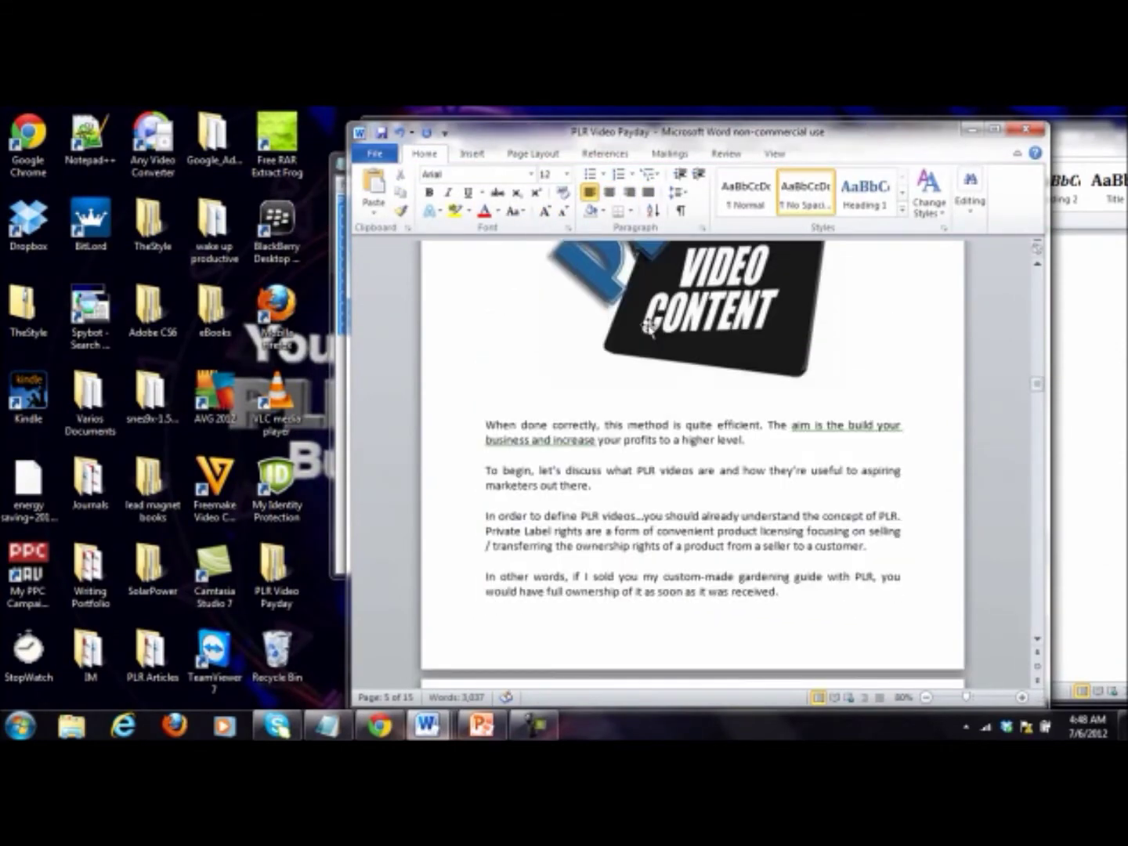
Step: Push the next chapter heading down onto a new page with an extra blank line
{"action": "scroll", "coordinate": [649, 325], "scroll_direction": "down", "scroll_amount": 7}
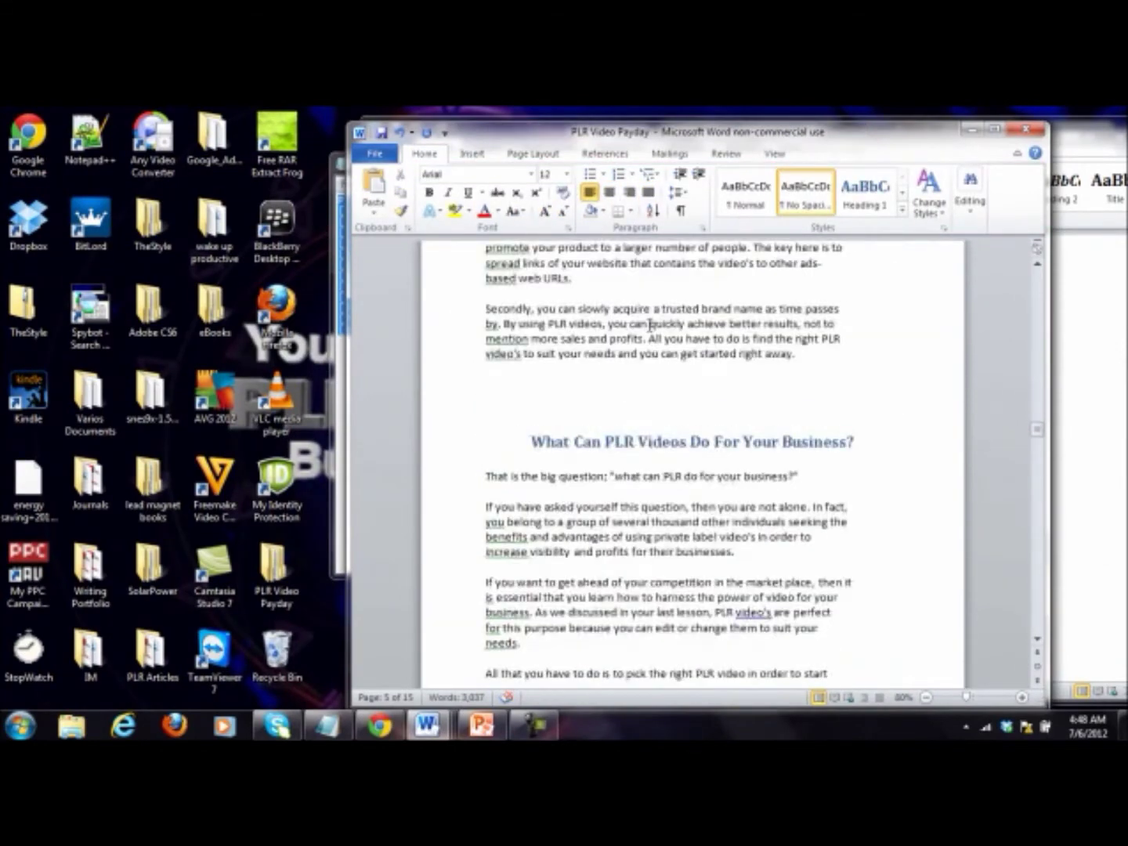
{"action": "left_click", "coordinate": [659, 394]}
{"action": "key", "text": "Return"}
{"action": "key", "text": "Return"}
{"action": "key", "text": "Return"}
{"action": "key", "text": "Return"}
{"action": "key", "text": "Return"}
Step: Insert image2, the film-reel picture, after the paragraph ending 'business.'
{"action": "scroll", "coordinate": [672, 385], "scroll_direction": "down", "scroll_amount": 3}
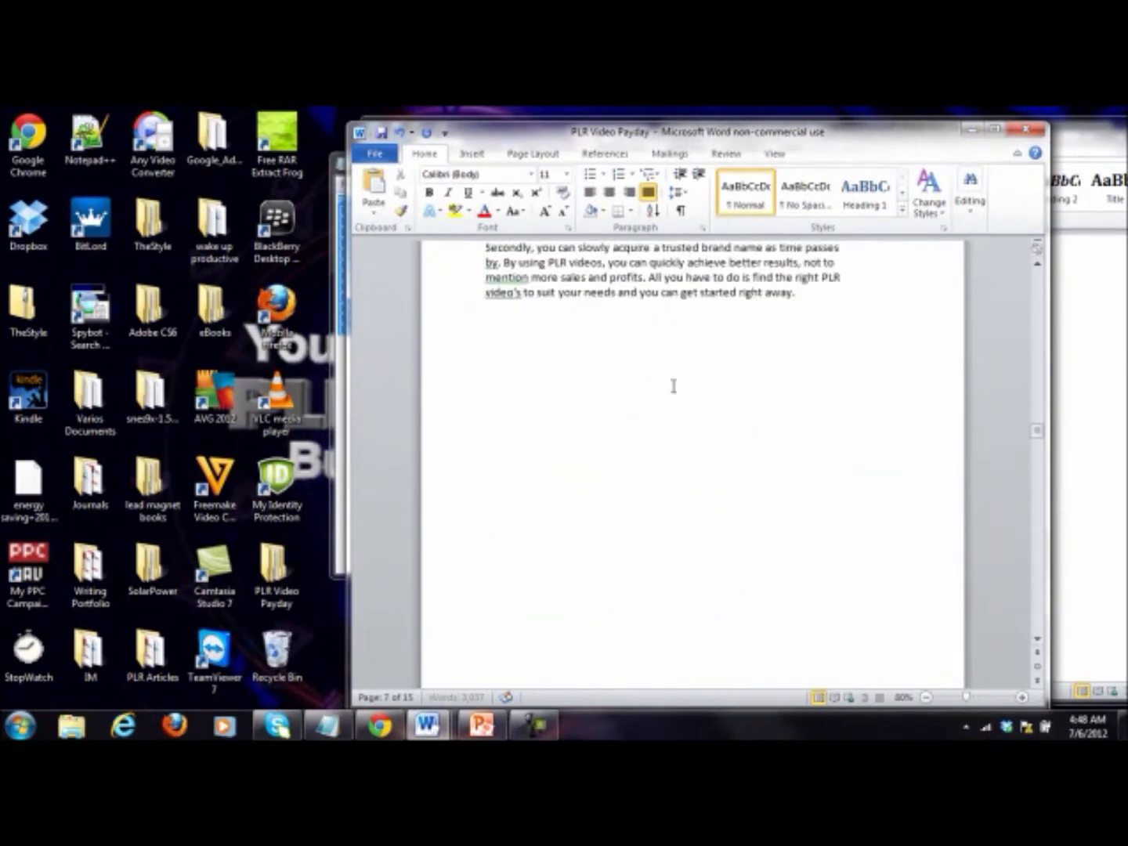
{"action": "scroll", "coordinate": [710, 398], "scroll_direction": "down", "scroll_amount": 7}
{"action": "scroll", "coordinate": [632, 476], "scroll_direction": "down", "scroll_amount": 15}
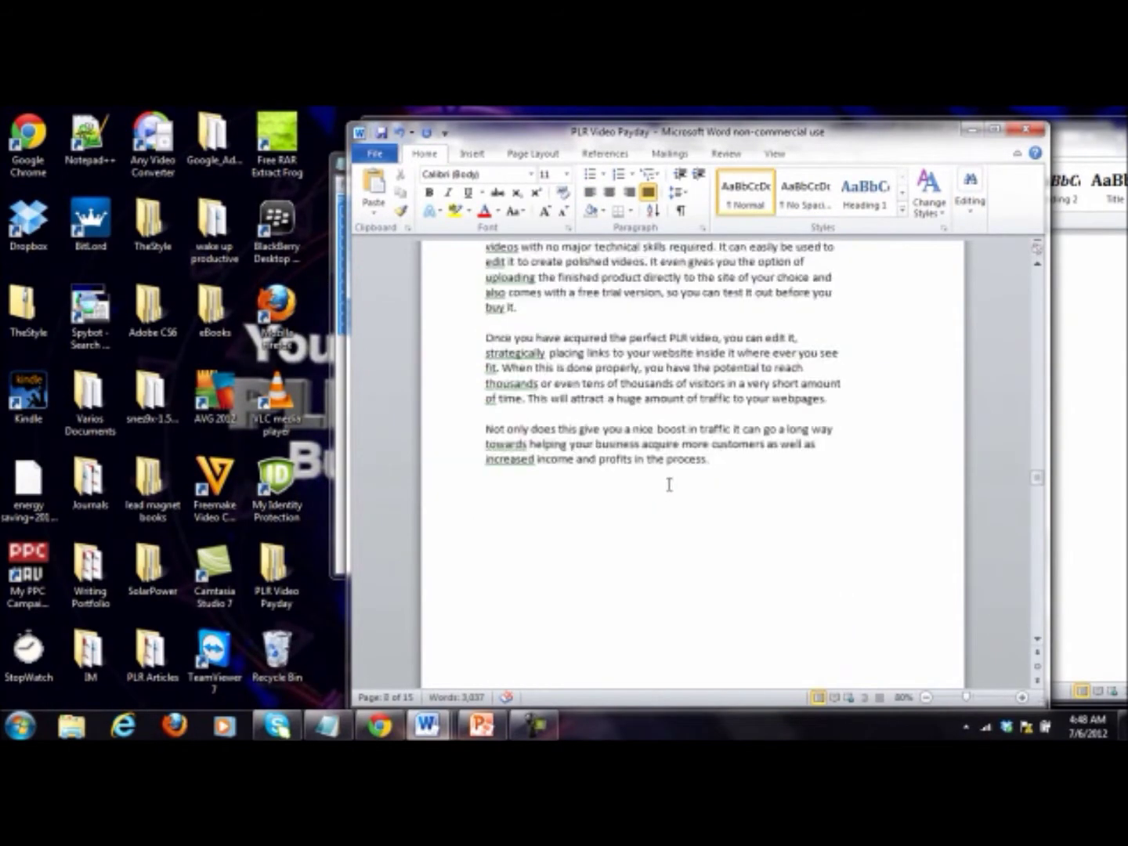
{"action": "scroll", "coordinate": [626, 439], "scroll_direction": "down", "scroll_amount": 1}
{"action": "left_click", "coordinate": [633, 570]}
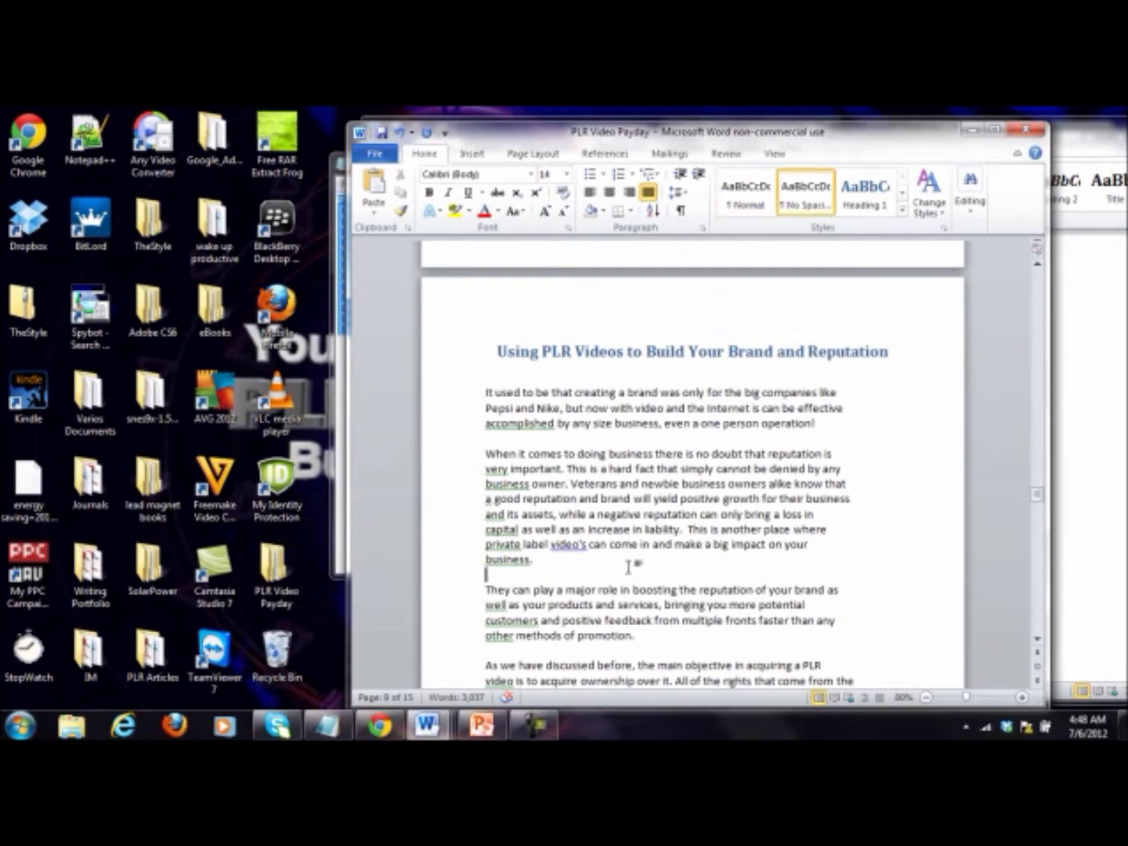
{"action": "key", "text": "Return"}
{"action": "key", "text": "Return"}
{"action": "left_click", "coordinate": [472, 155]}
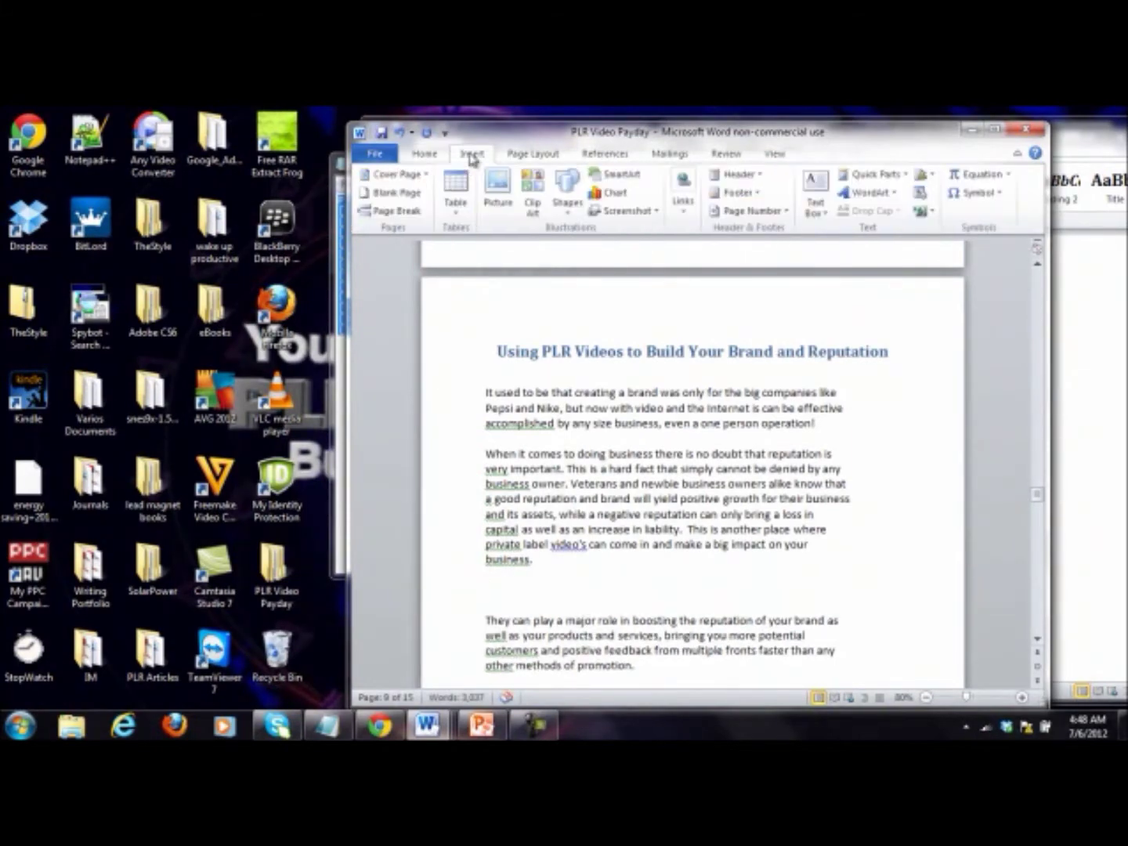
{"action": "left_click", "coordinate": [498, 189]}
{"action": "double_click", "coordinate": [284, 238]}
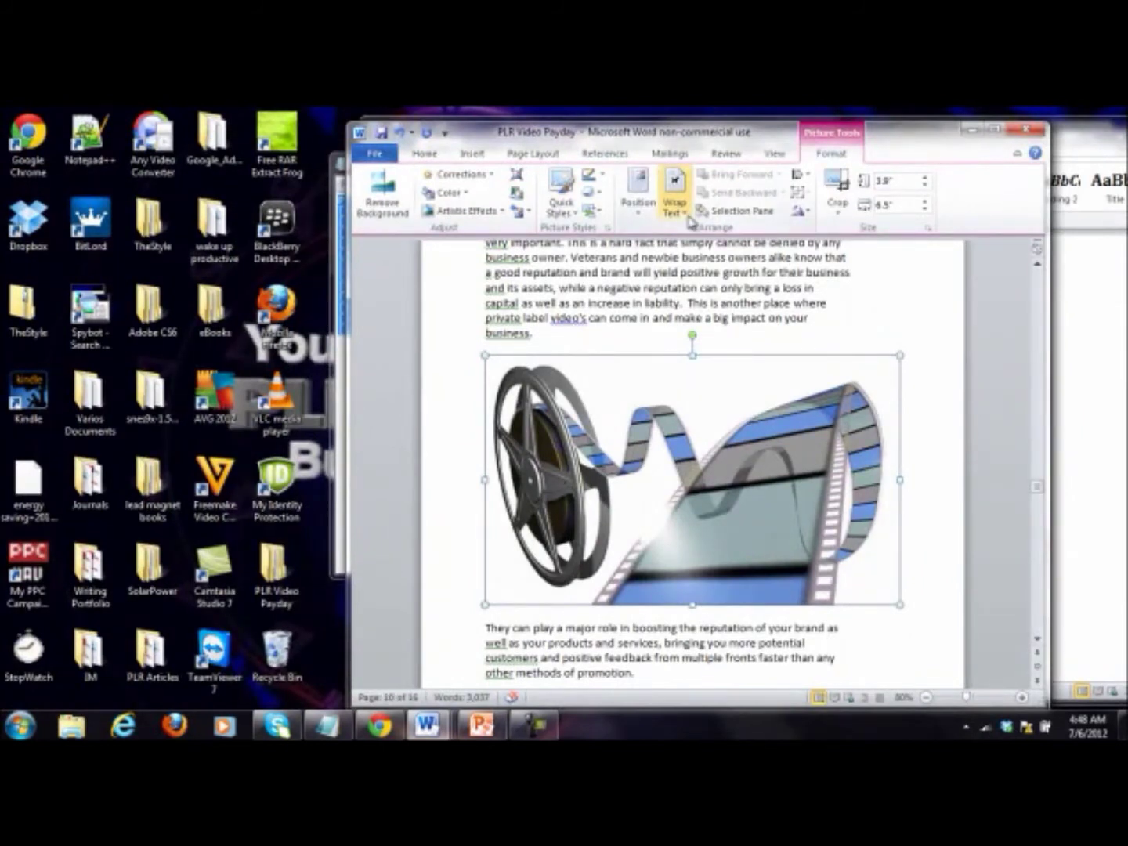
Step: Save the ebook and deselect the film-reel picture
{"action": "left_click", "coordinate": [412, 156]}
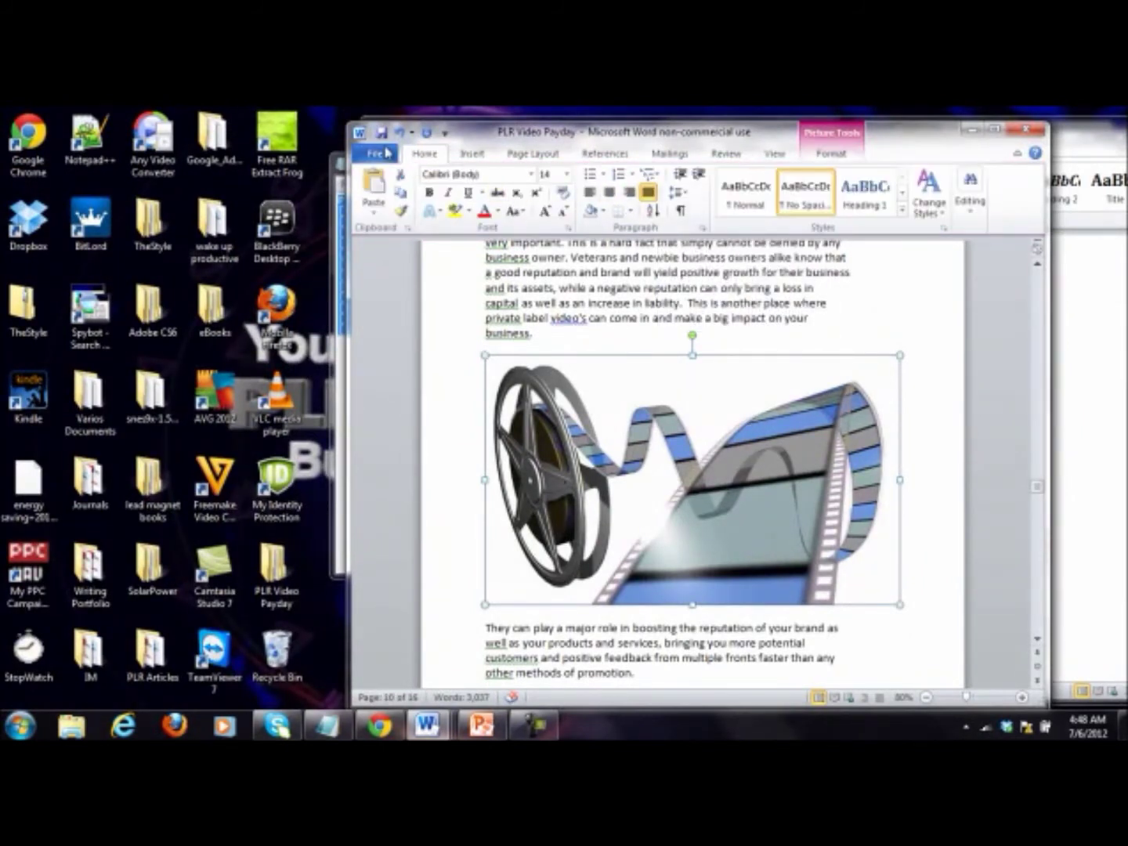
{"action": "left_click", "coordinate": [382, 132]}
{"action": "left_click", "coordinate": [652, 294]}
{"action": "scroll", "coordinate": [674, 296], "scroll_direction": "down", "scroll_amount": 20}
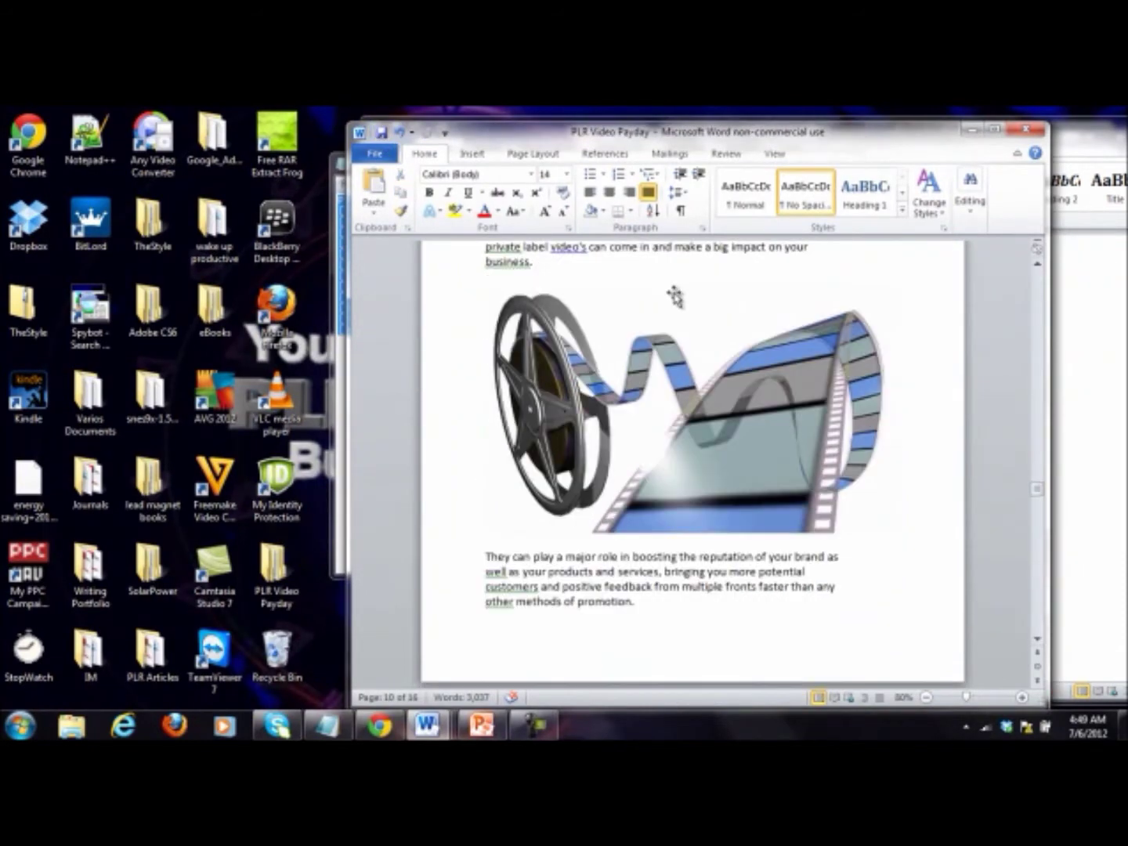
{"action": "scroll", "coordinate": [680, 291], "scroll_direction": "down", "scroll_amount": 10}
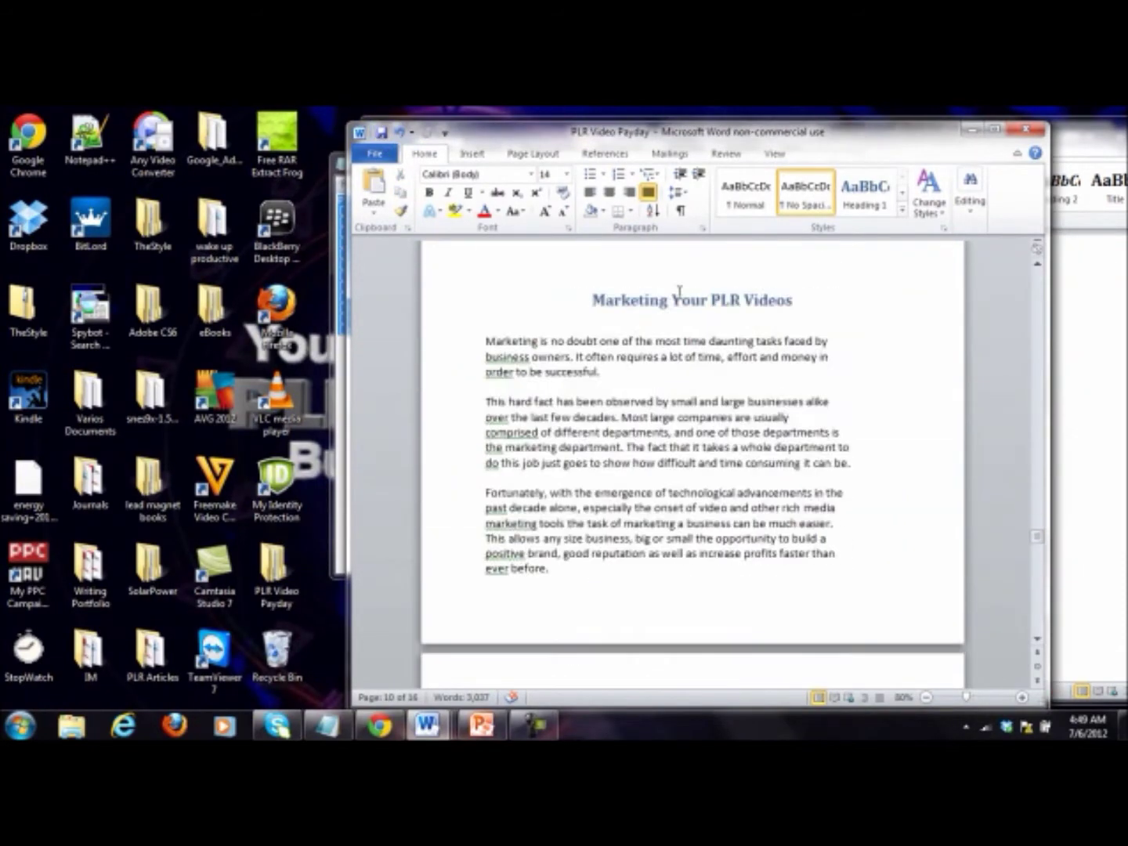
Step: Push the Marketing Your PLR Videos heading onto a fresh page
{"action": "left_click", "coordinate": [643, 269]}
{"action": "key", "text": "Return"}
{"action": "key", "text": "Return"}
{"action": "key", "text": "Return"}
{"action": "key", "text": "Return"}
{"action": "key", "text": "Return"}
{"action": "key", "text": "Return"}
{"action": "key", "text": "Return"}
{"action": "key", "text": "Return"}
{"action": "key", "text": "Return"}
{"action": "key", "text": "Return"}
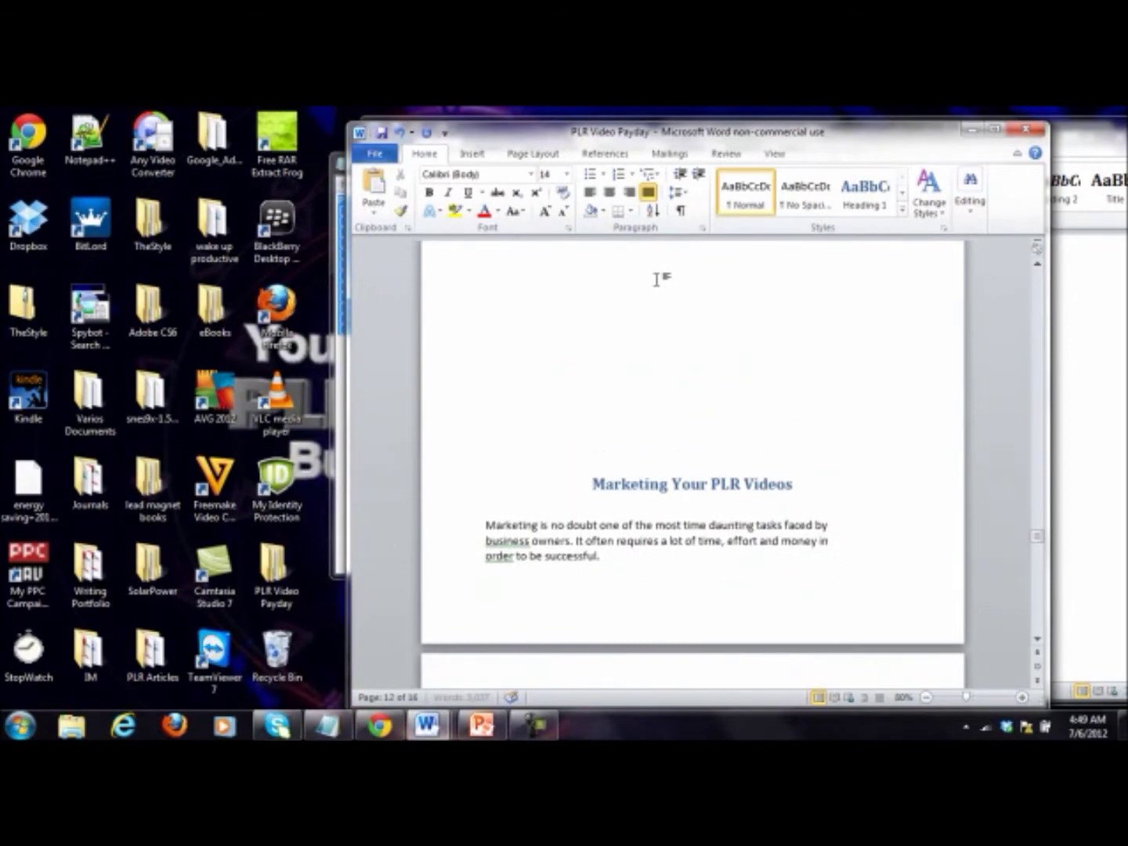
{"action": "key", "text": "Return"}
{"action": "key", "text": "Return"}
{"action": "scroll", "coordinate": [701, 314], "scroll_direction": "down", "scroll_amount": 20}
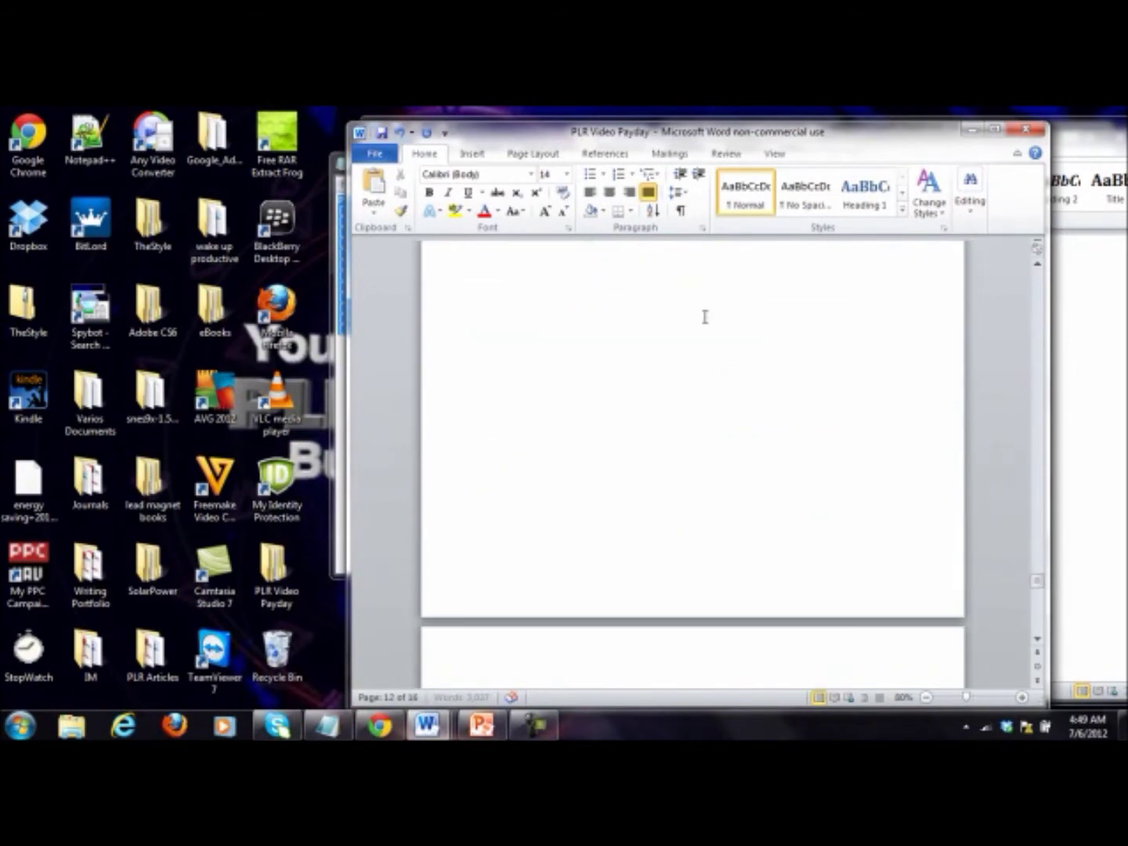
{"action": "scroll", "coordinate": [681, 404], "scroll_direction": "down", "scroll_amount": 5}
{"action": "scroll", "coordinate": [681, 403], "scroll_direction": "up", "scroll_amount": 1}
Step: Insert image3, the clapperboard picture, on a new line after 'can use.'
{"action": "left_click", "coordinate": [750, 400]}
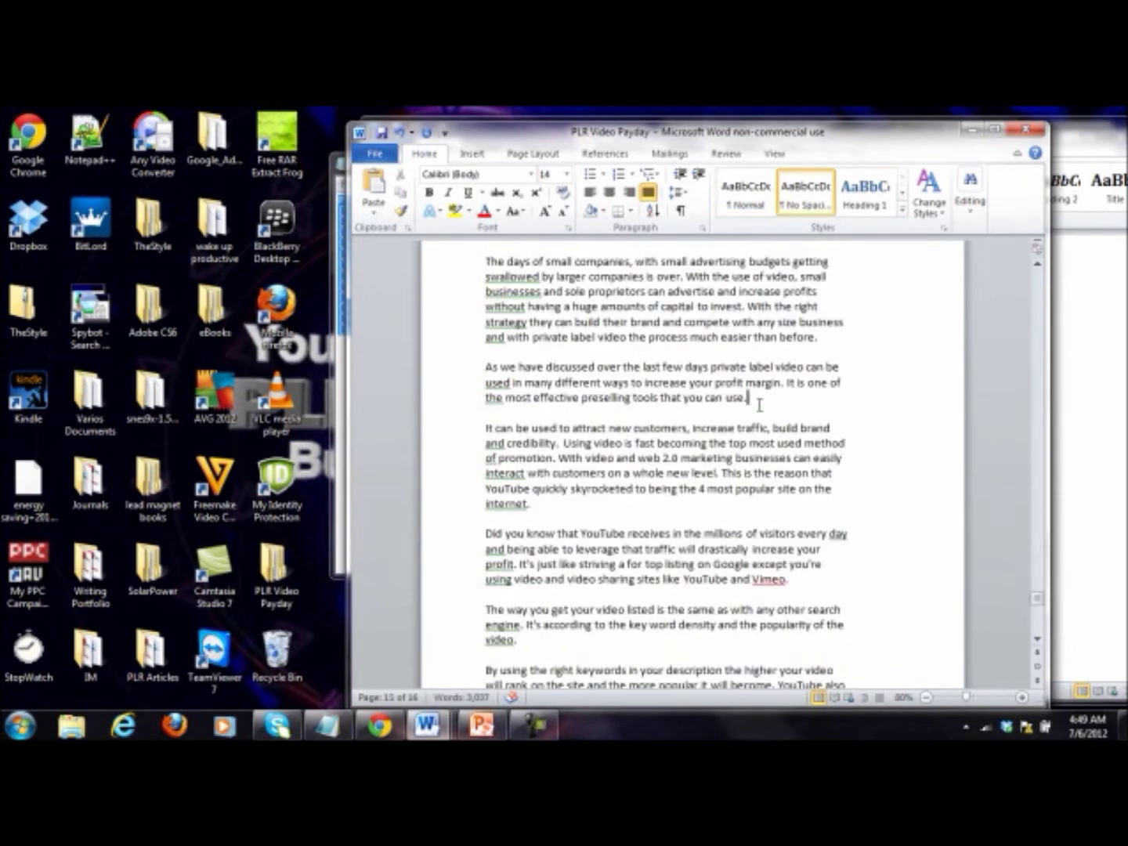
{"action": "key", "text": "Return"}
{"action": "key", "text": "Return"}
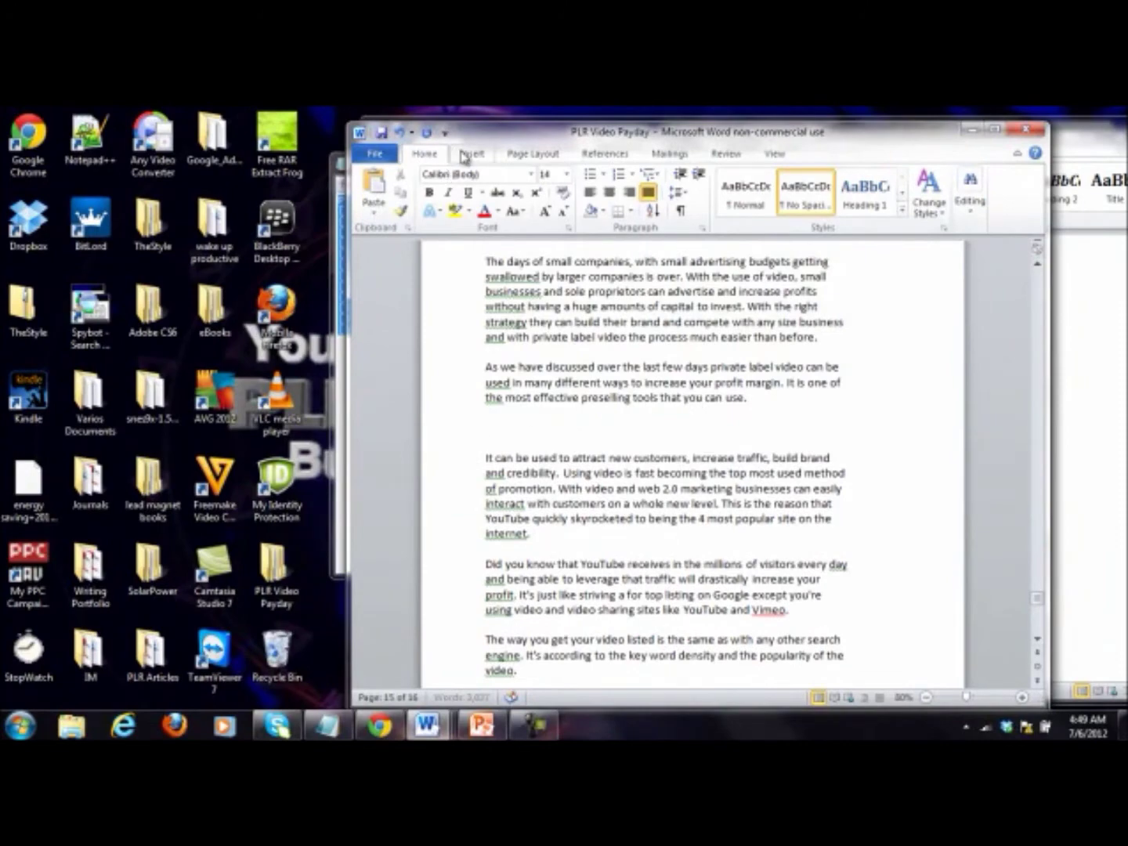
{"action": "left_click", "coordinate": [471, 151]}
{"action": "left_click", "coordinate": [496, 187]}
{"action": "double_click", "coordinate": [368, 239]}
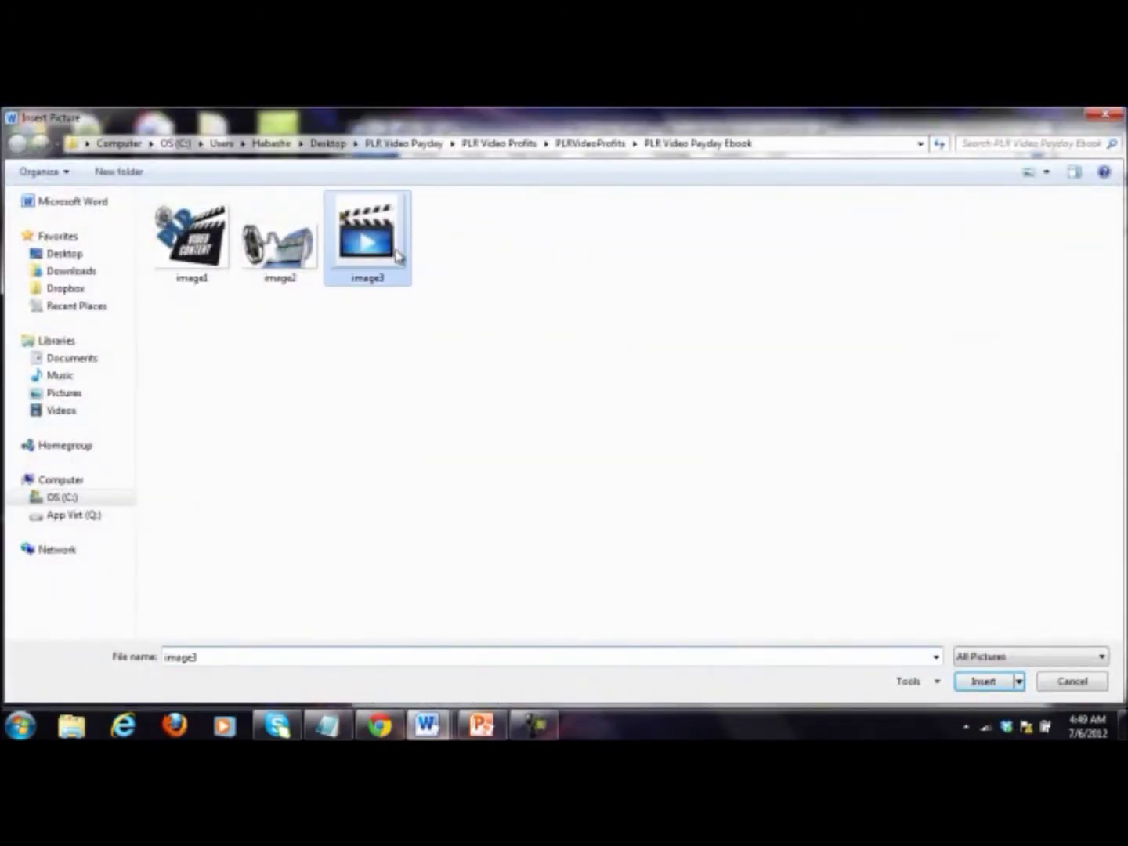
Step: Centre the image3 clapperboard picture and return to the text
{"action": "left_click", "coordinate": [429, 153]}
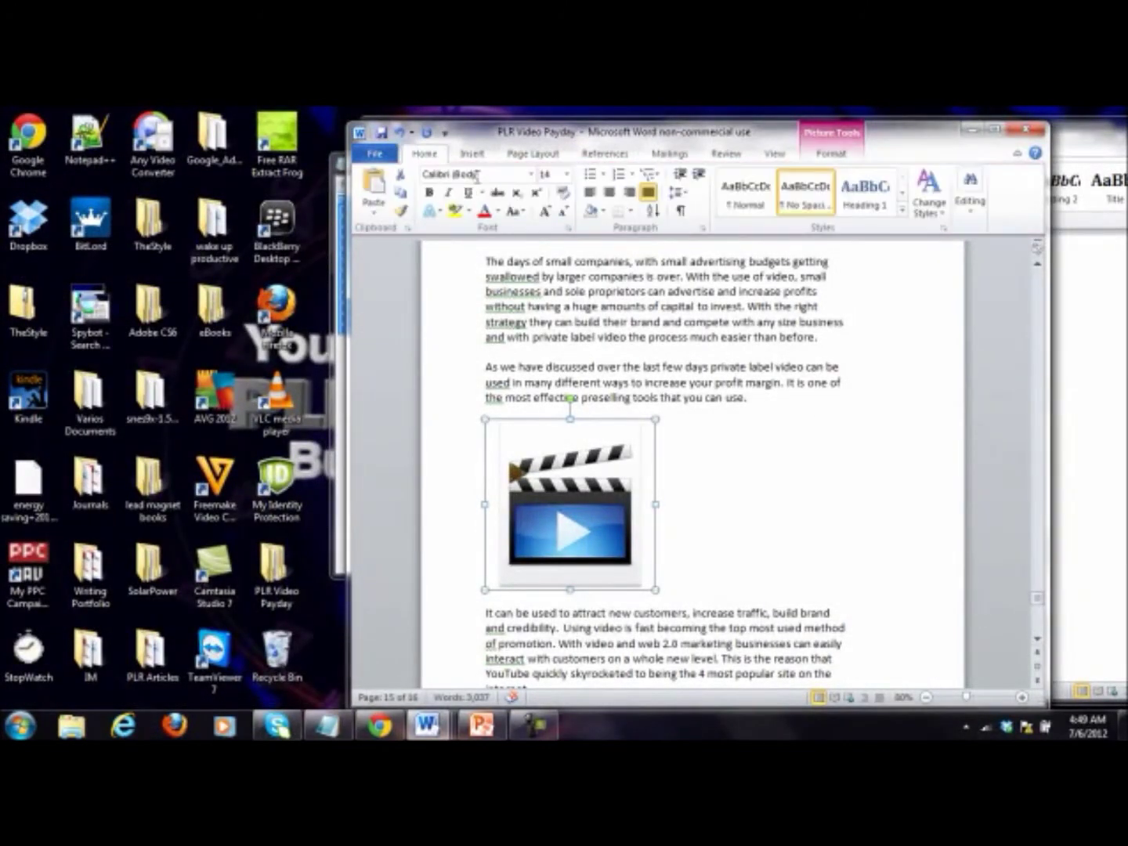
{"action": "left_click", "coordinate": [610, 192]}
{"action": "left_click", "coordinate": [674, 322]}
{"action": "scroll", "coordinate": [685, 320], "scroll_direction": "up", "scroll_amount": 7}
{"action": "scroll", "coordinate": [687, 320], "scroll_direction": "down", "scroll_amount": 10}
{"action": "scroll", "coordinate": [687, 320], "scroll_direction": "up", "scroll_amount": 10}
Step: Save the PLR Video Payday document
{"action": "scroll", "coordinate": [616, 264], "scroll_direction": "down", "scroll_amount": 15}
{"action": "left_click", "coordinate": [382, 134]}
{"action": "scroll", "coordinate": [615, 424], "scroll_direction": "up", "scroll_amount": 15}
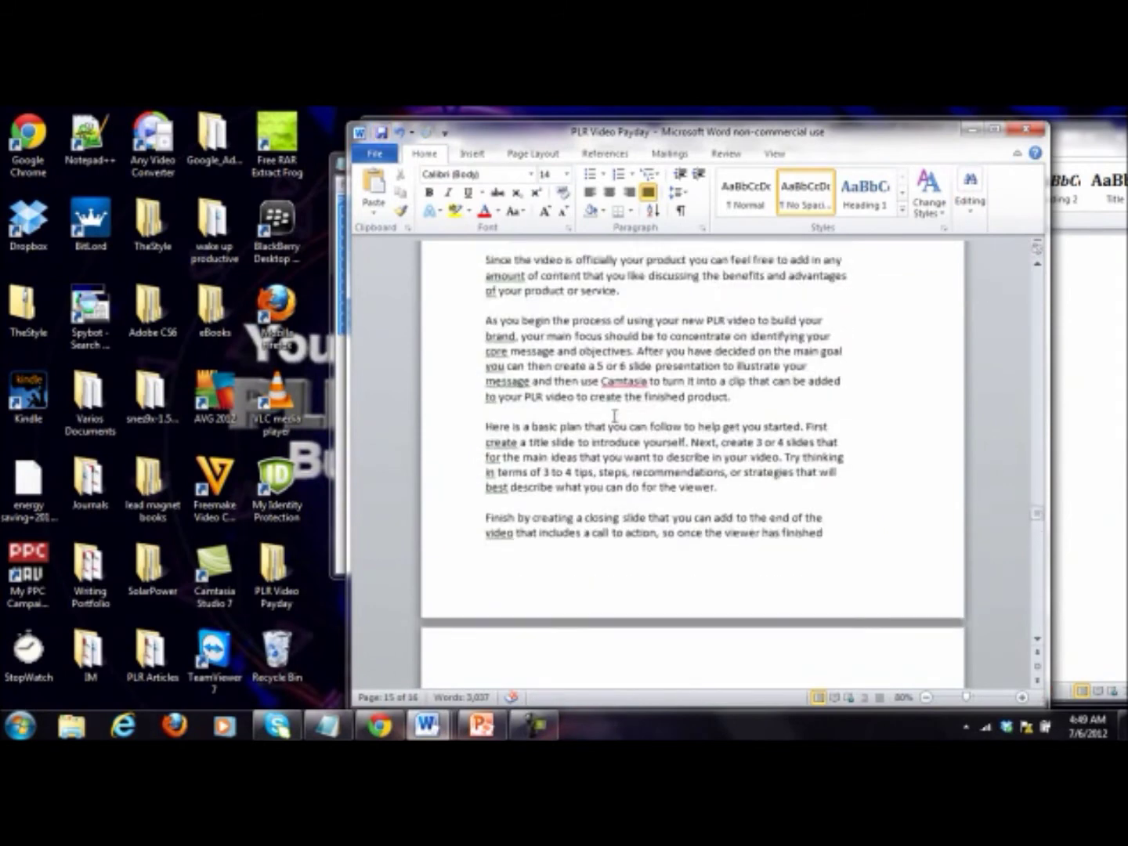
Step: Look through the Insert, Page Layout and References tabs, then scroll up to the Table of Contents
{"action": "left_click", "coordinate": [474, 154]}
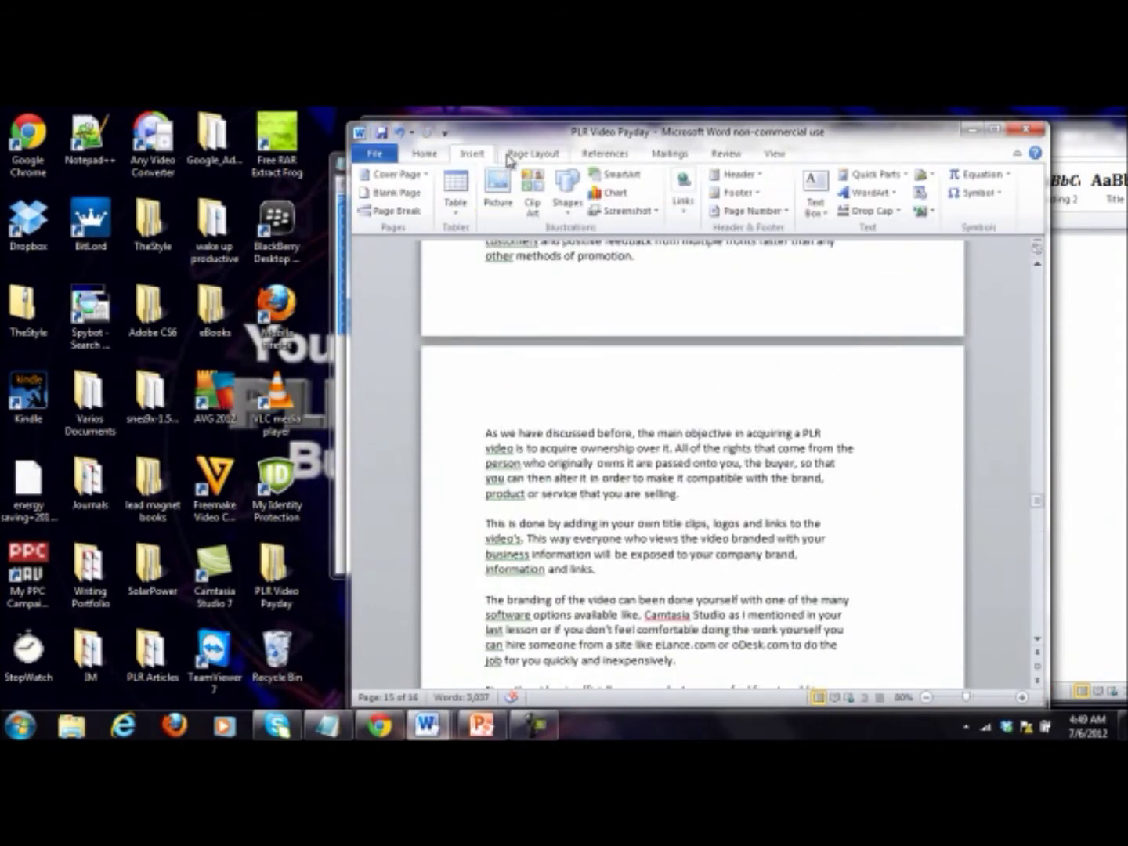
{"action": "left_click", "coordinate": [535, 155]}
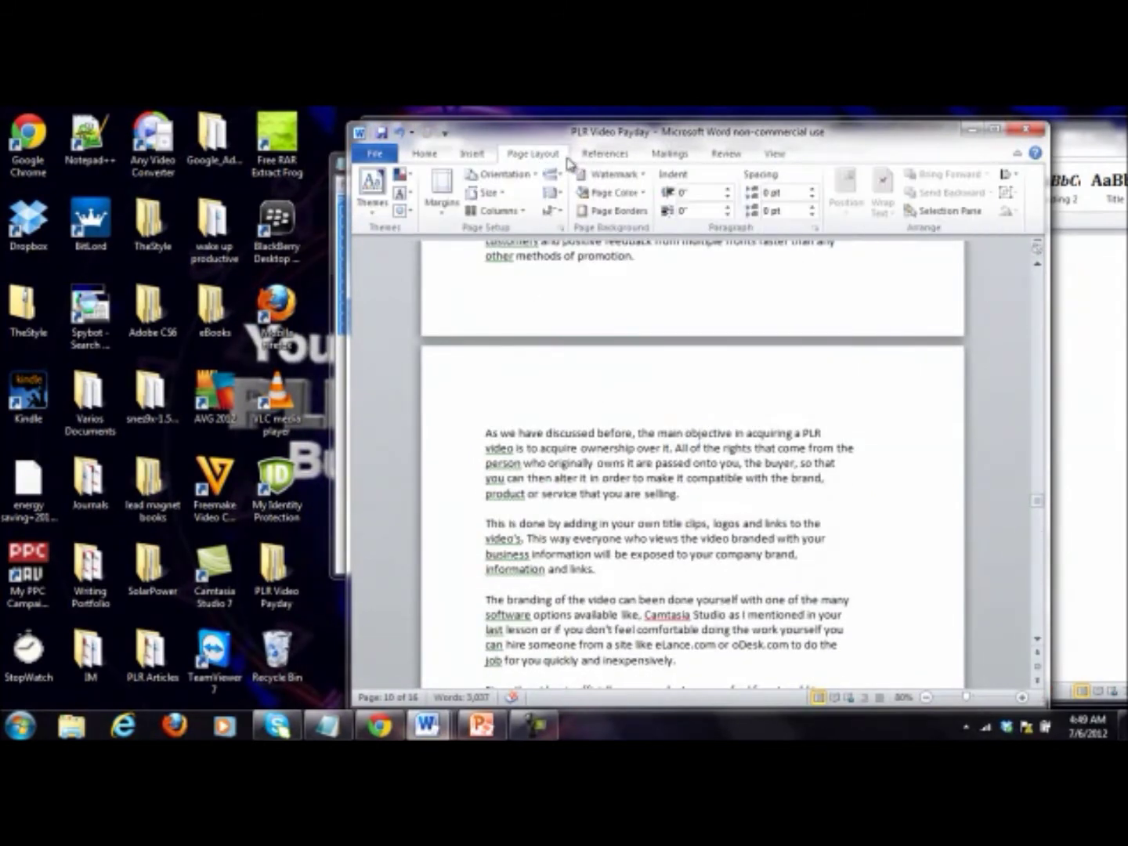
{"action": "left_click", "coordinate": [591, 158]}
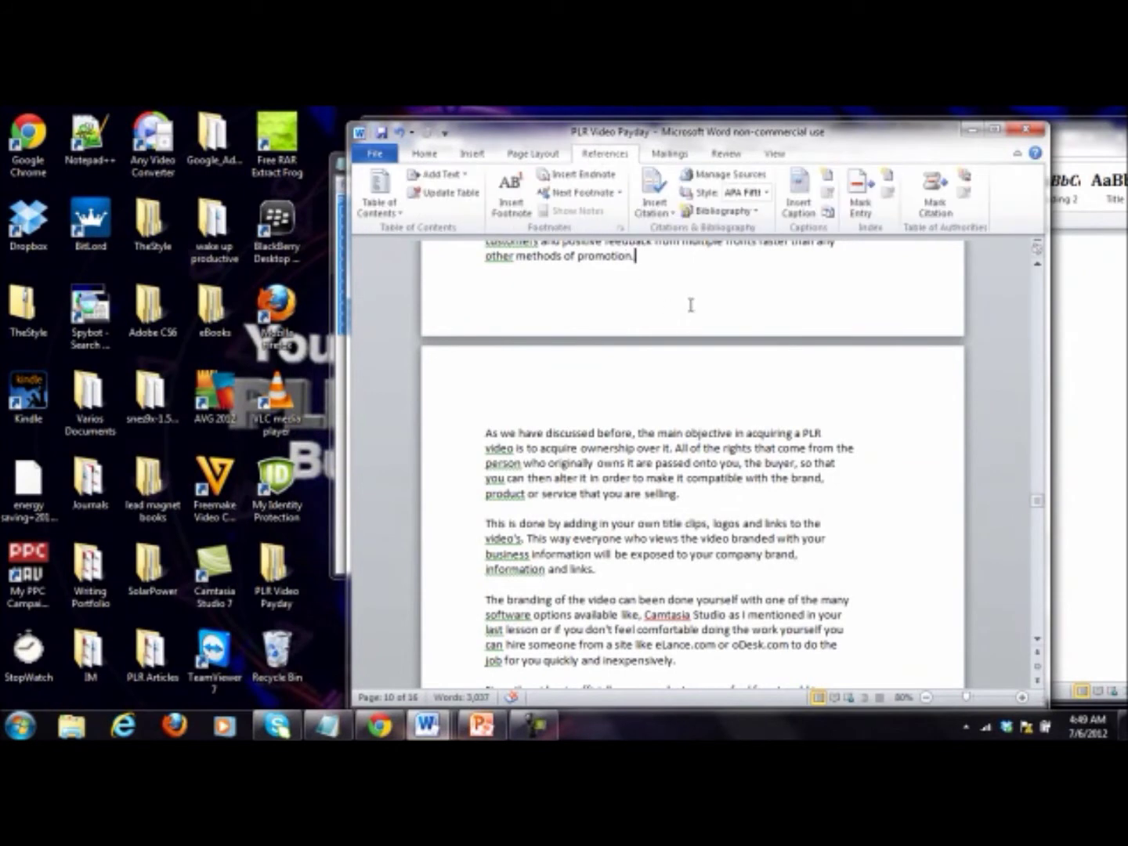
{"action": "scroll", "coordinate": [689, 305], "scroll_direction": "up", "scroll_amount": 15}
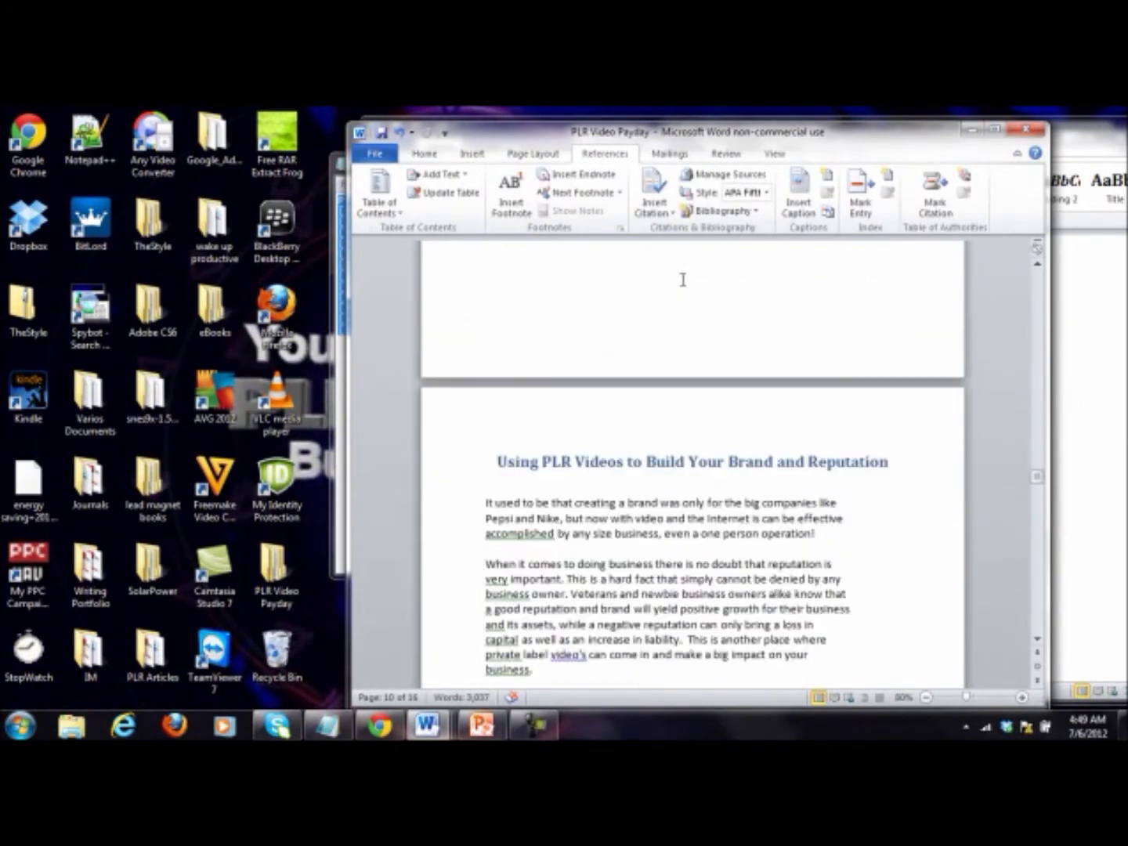
{"action": "scroll", "coordinate": [679, 335], "scroll_direction": "up", "scroll_amount": 15}
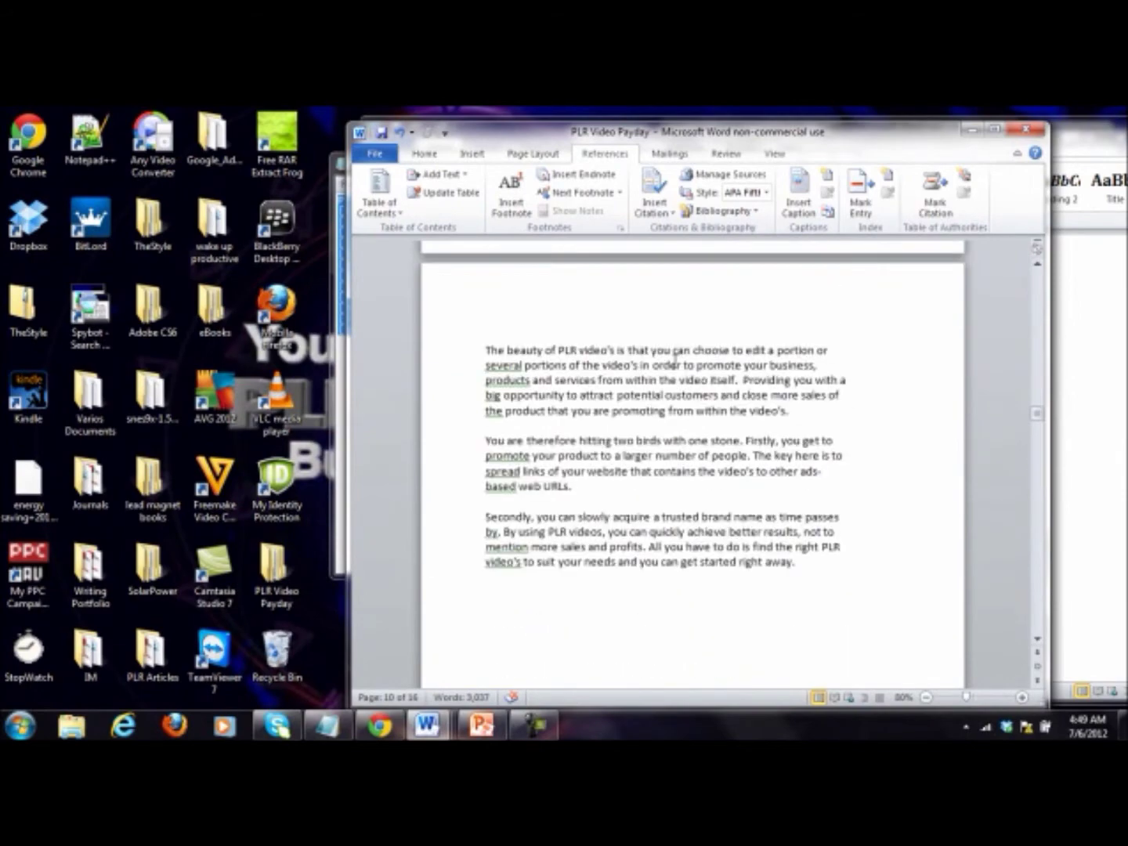
{"action": "scroll", "coordinate": [670, 399], "scroll_direction": "up", "scroll_amount": 15}
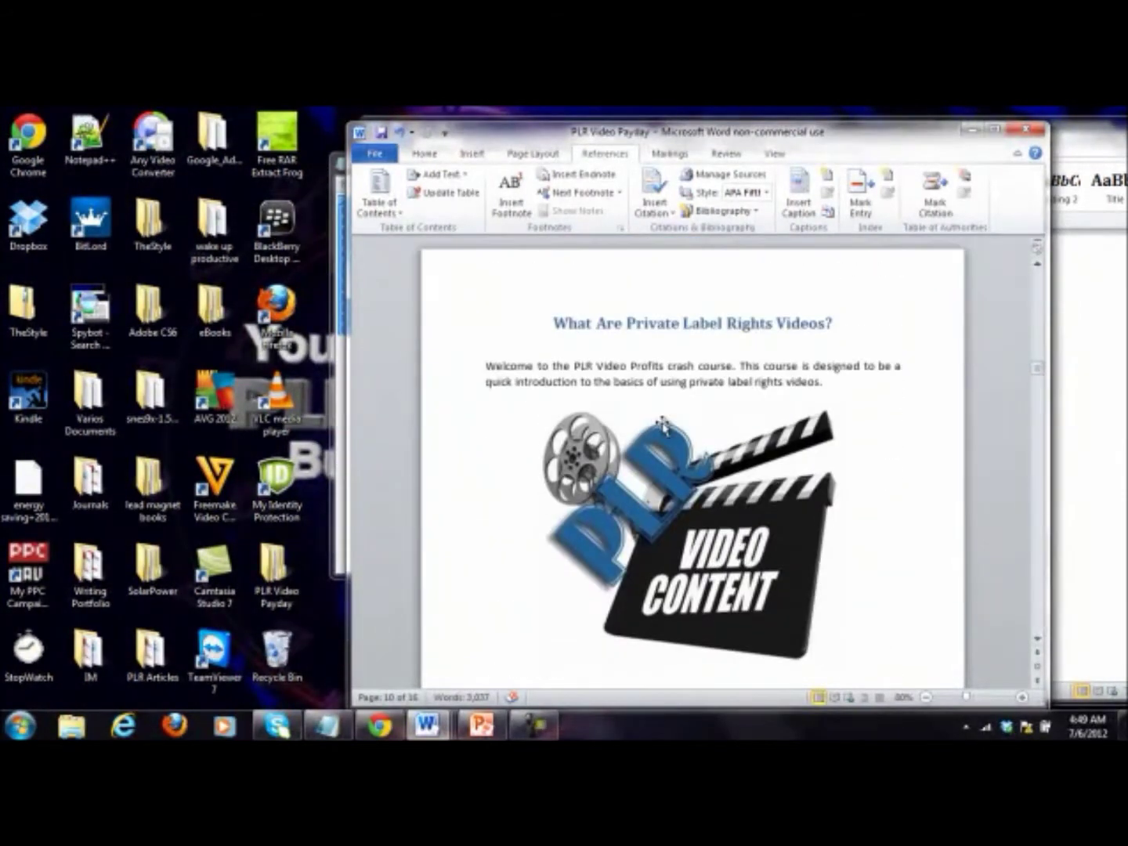
{"action": "scroll", "coordinate": [664, 423], "scroll_direction": "up", "scroll_amount": 4}
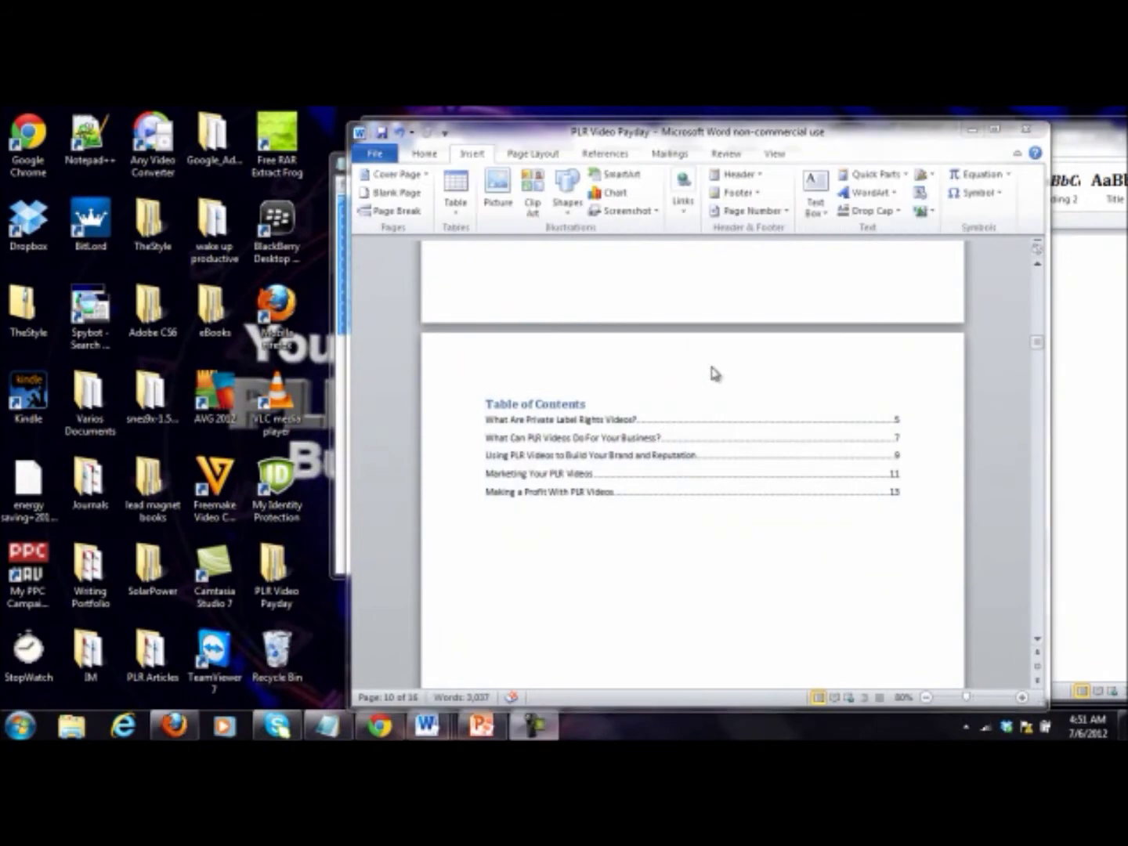
{"action": "left_click", "coordinate": [789, 215]}
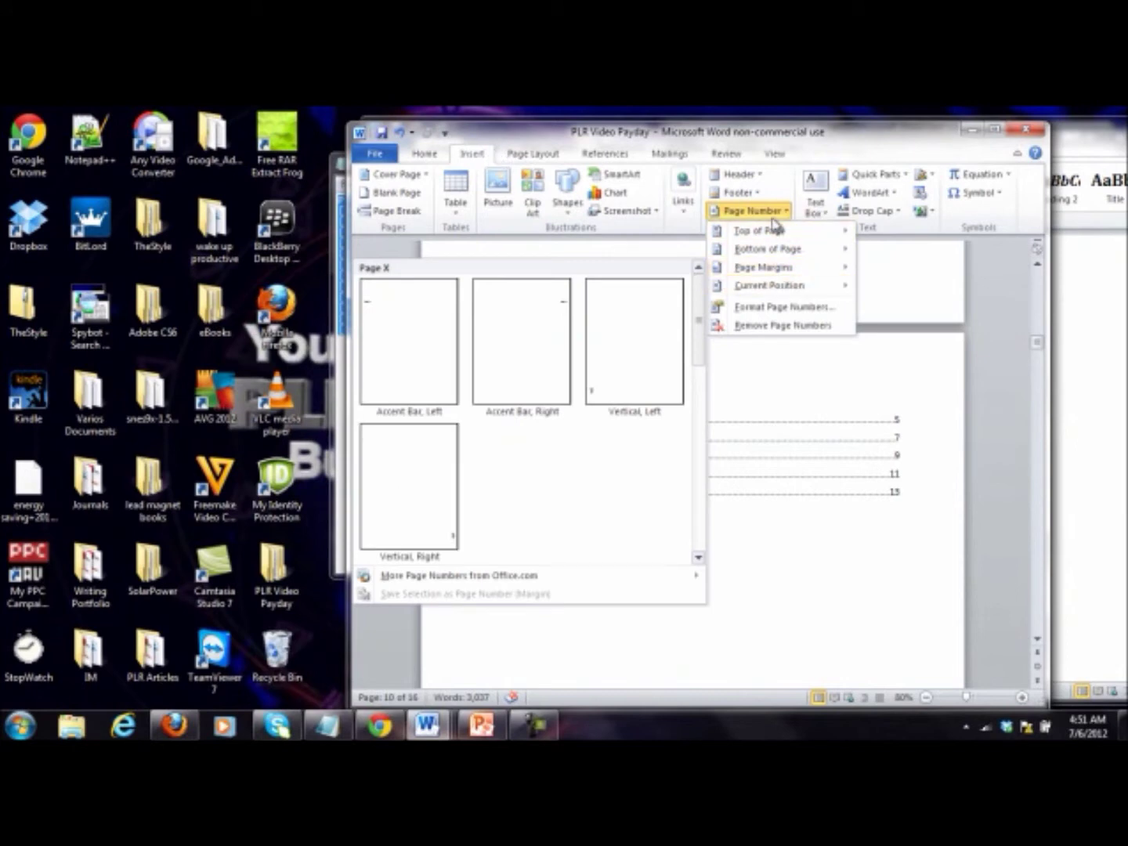
Step: Add Plain Number 3 page numbers at the bottom right of every page and close the footer
{"action": "mouse_move", "coordinate": [814, 249]}
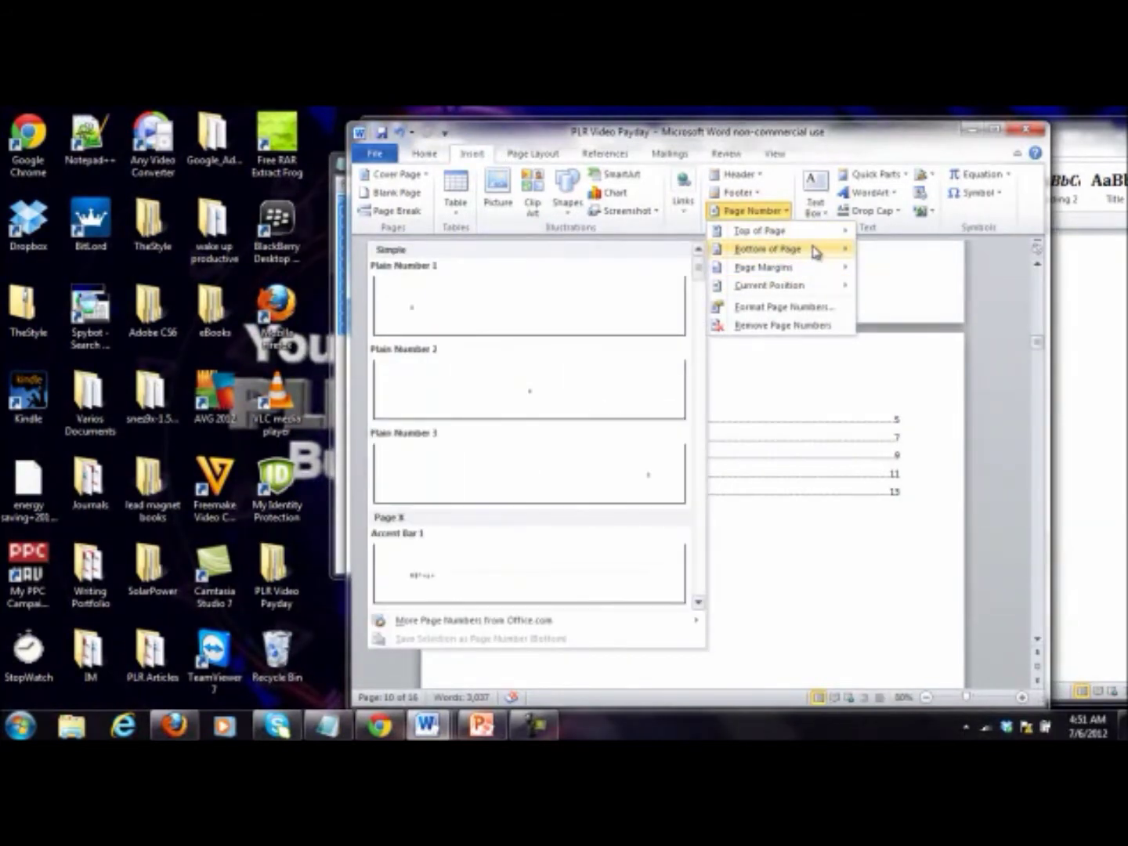
{"action": "left_click", "coordinate": [593, 489]}
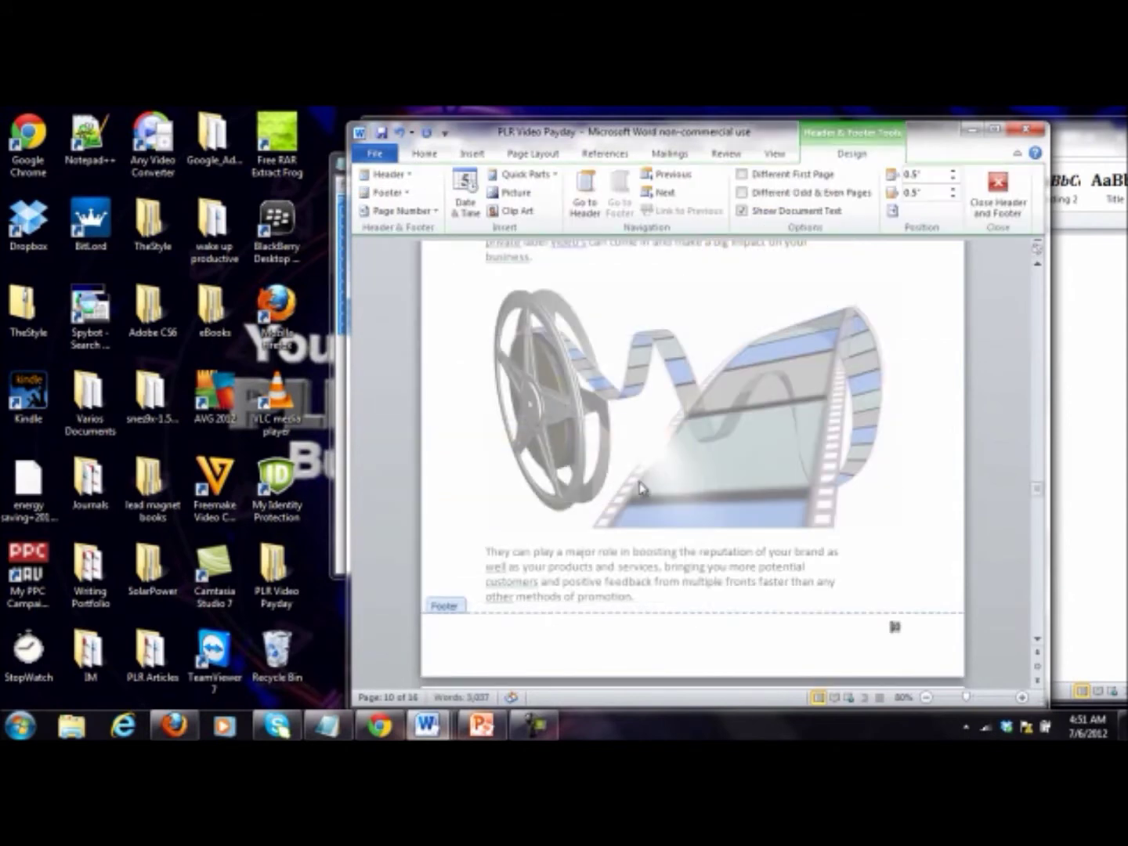
{"action": "double_click", "coordinate": [890, 423]}
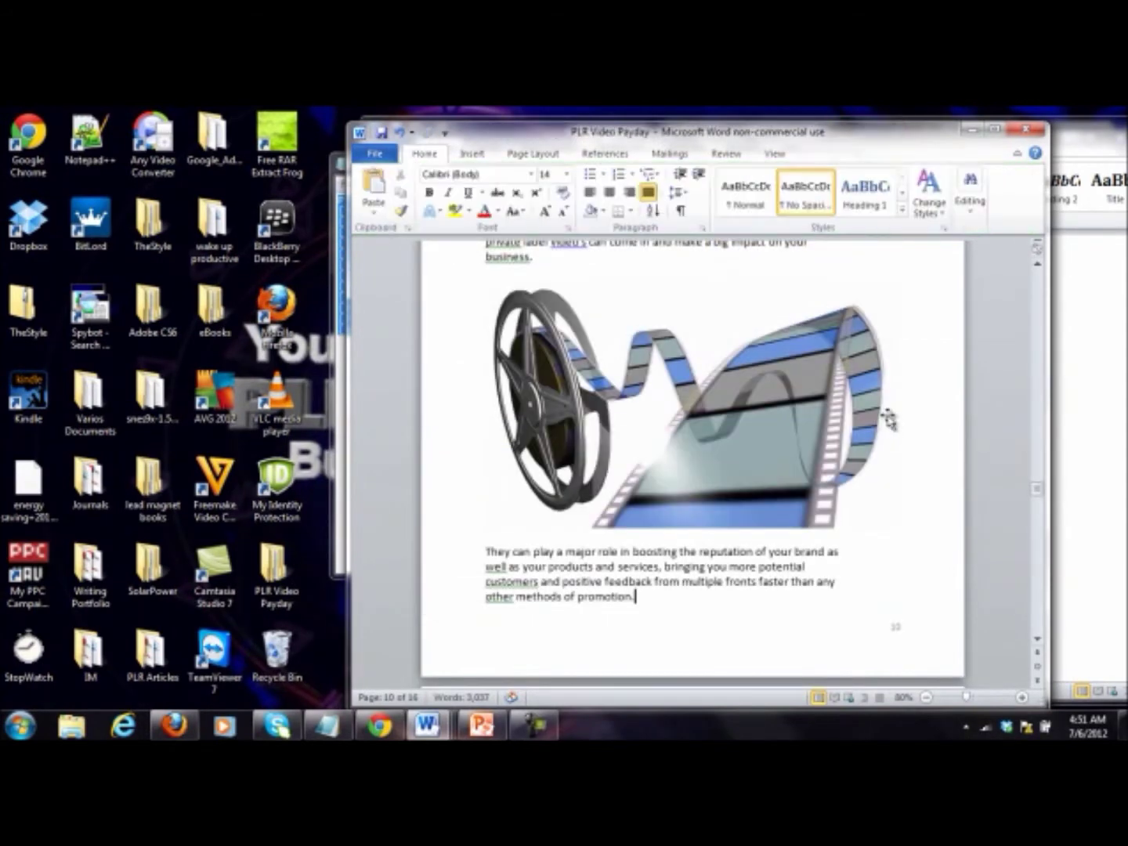
{"action": "scroll", "coordinate": [925, 553], "scroll_direction": "up", "scroll_amount": 15}
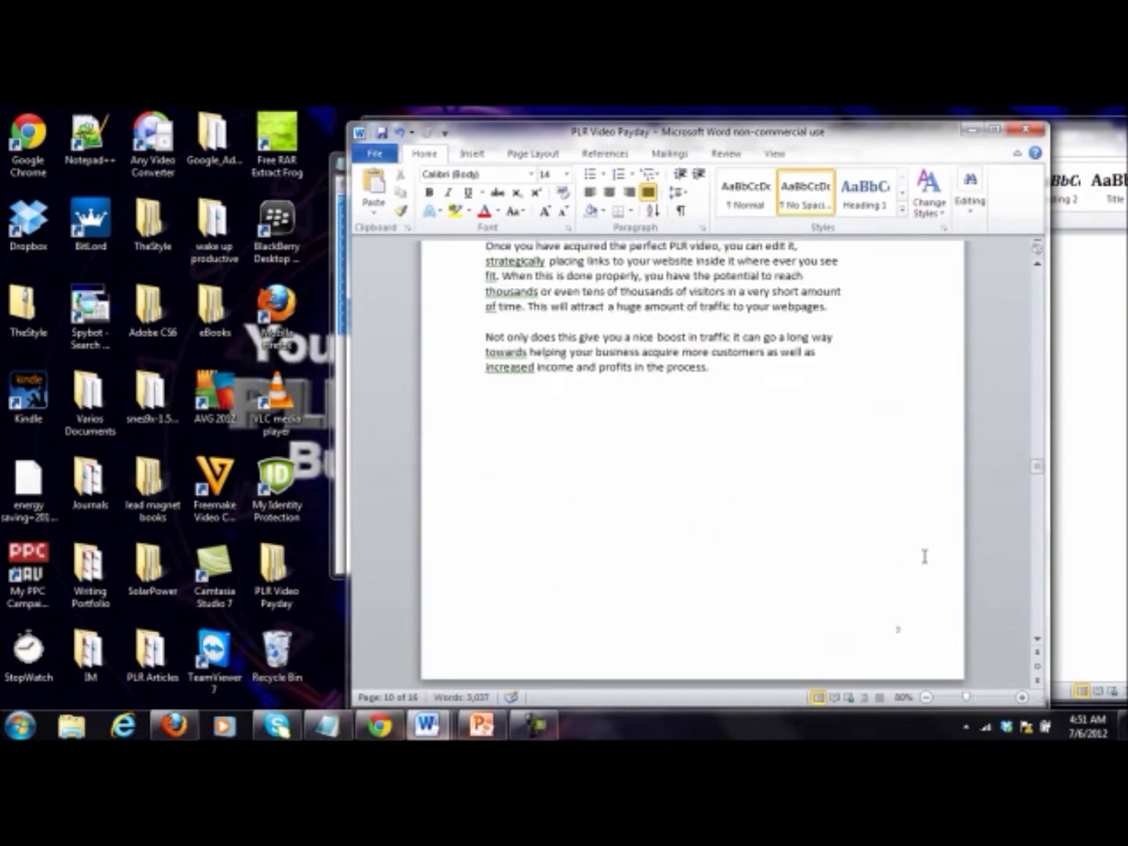
{"action": "scroll", "coordinate": [924, 556], "scroll_direction": "up", "scroll_amount": 5}
{"action": "scroll", "coordinate": [924, 555], "scroll_direction": "up", "scroll_amount": 20}
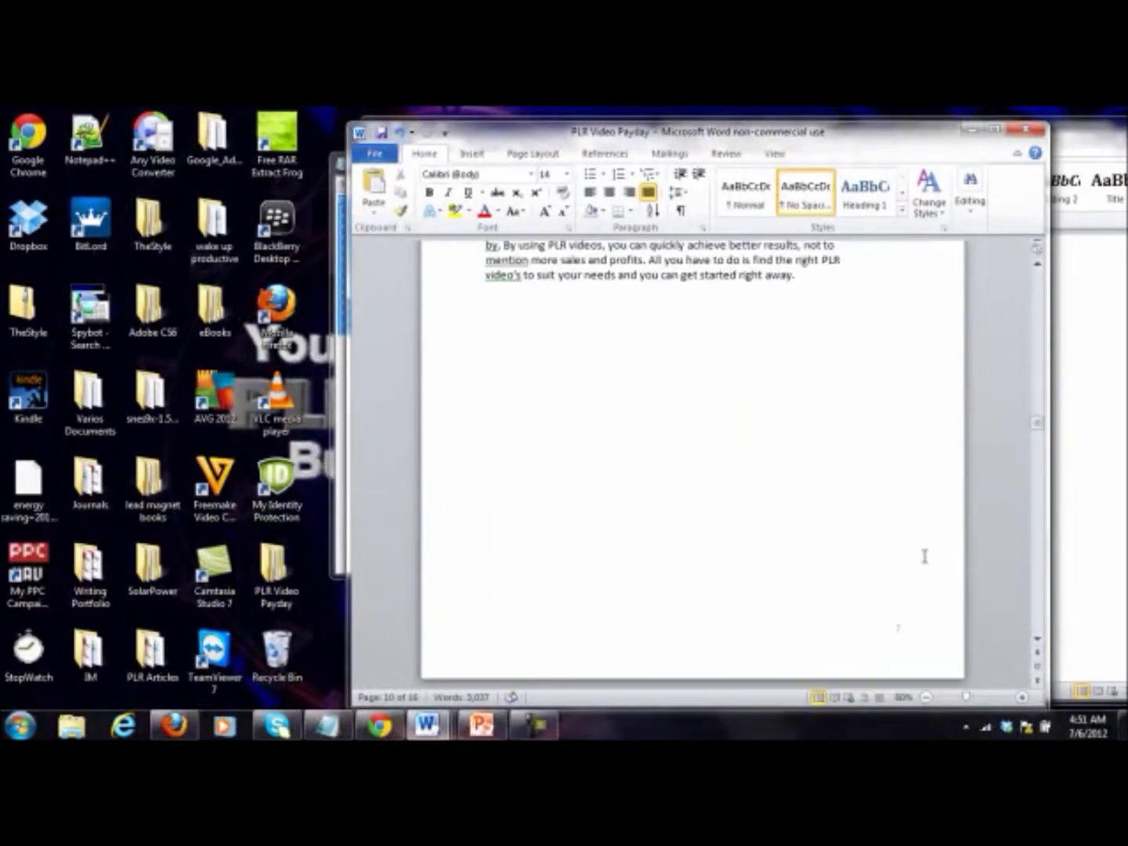
{"action": "scroll", "coordinate": [924, 556], "scroll_direction": "up", "scroll_amount": 20}
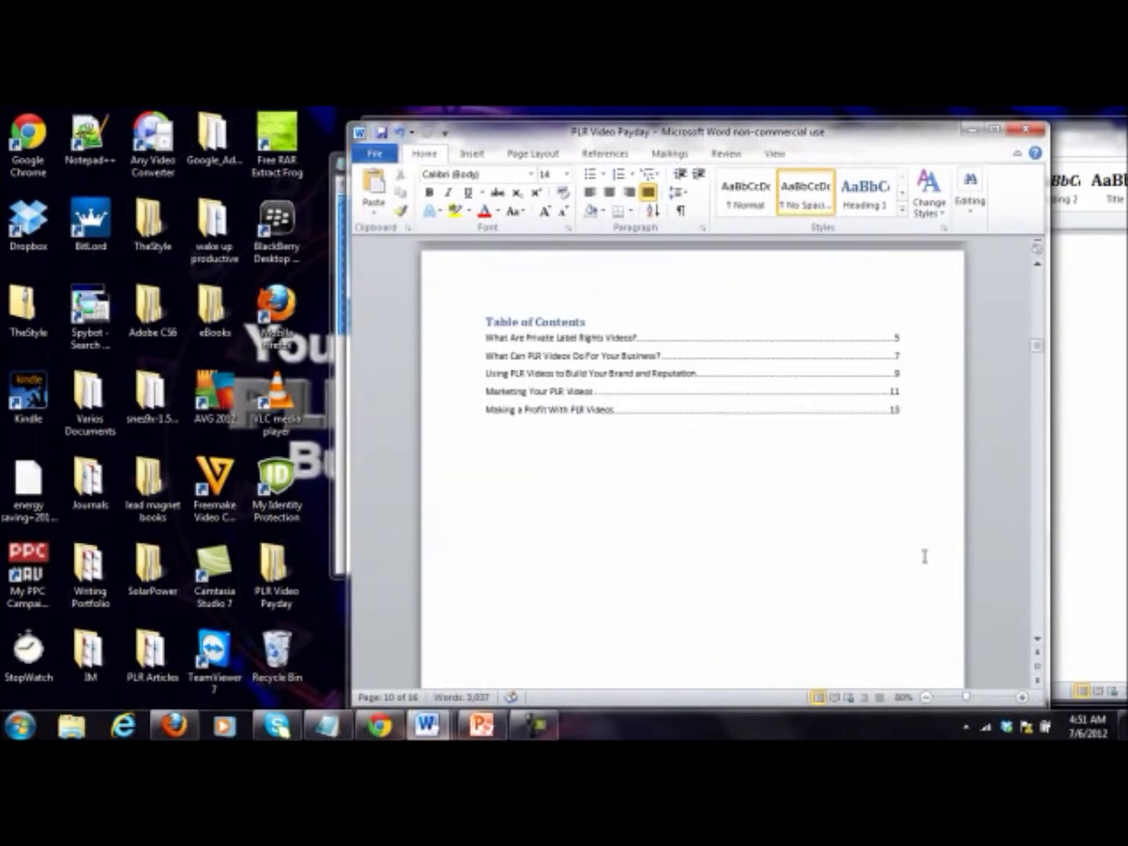
{"action": "scroll", "coordinate": [924, 556], "scroll_direction": "up", "scroll_amount": 10}
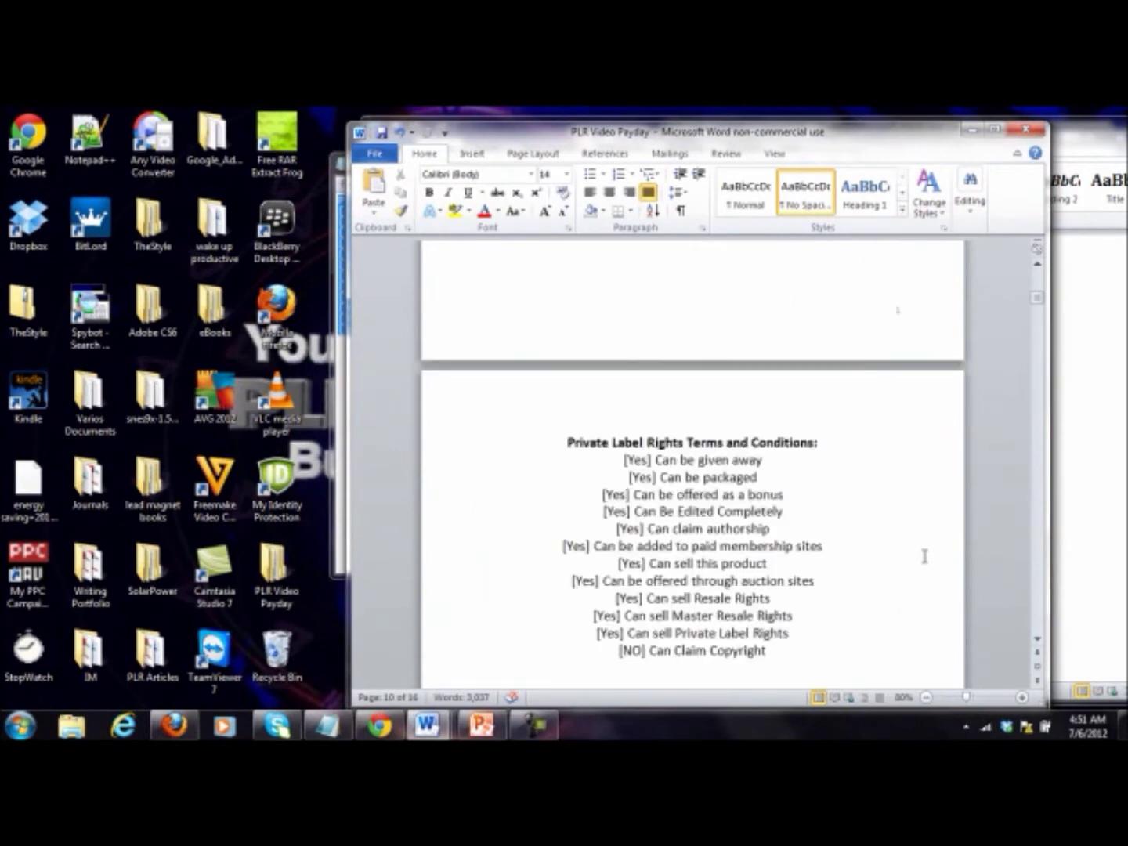
{"action": "scroll", "coordinate": [924, 556], "scroll_direction": "down", "scroll_amount": 5}
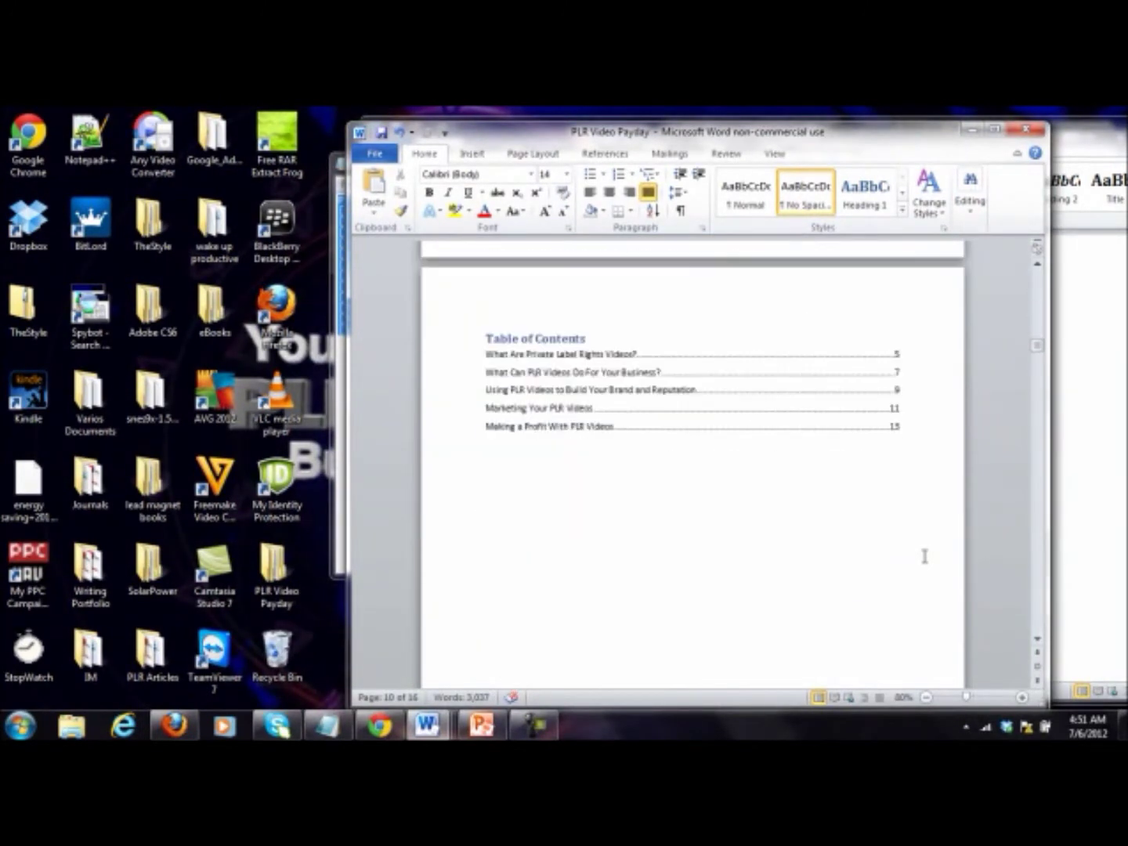
{"action": "left_click", "coordinate": [480, 155]}
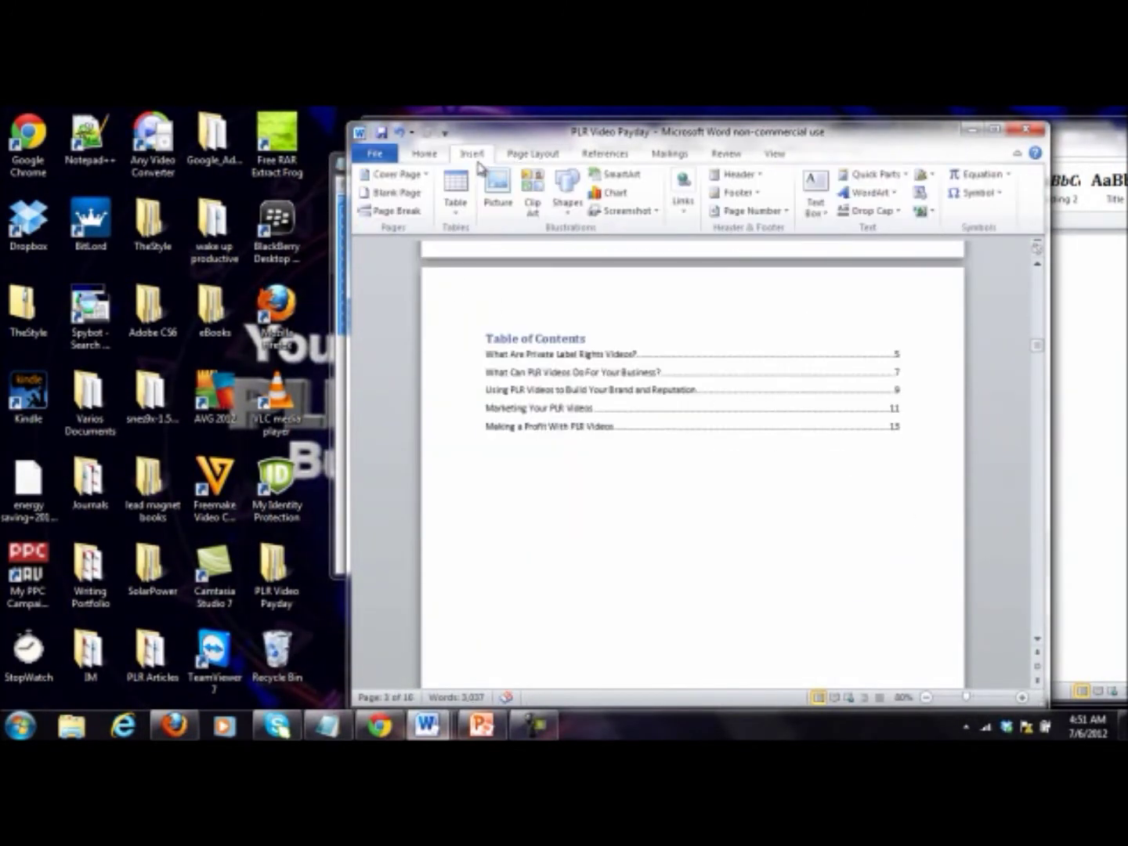
Step: Add a blank header reading PLRVideoPayday.com
{"action": "left_click", "coordinate": [737, 174]}
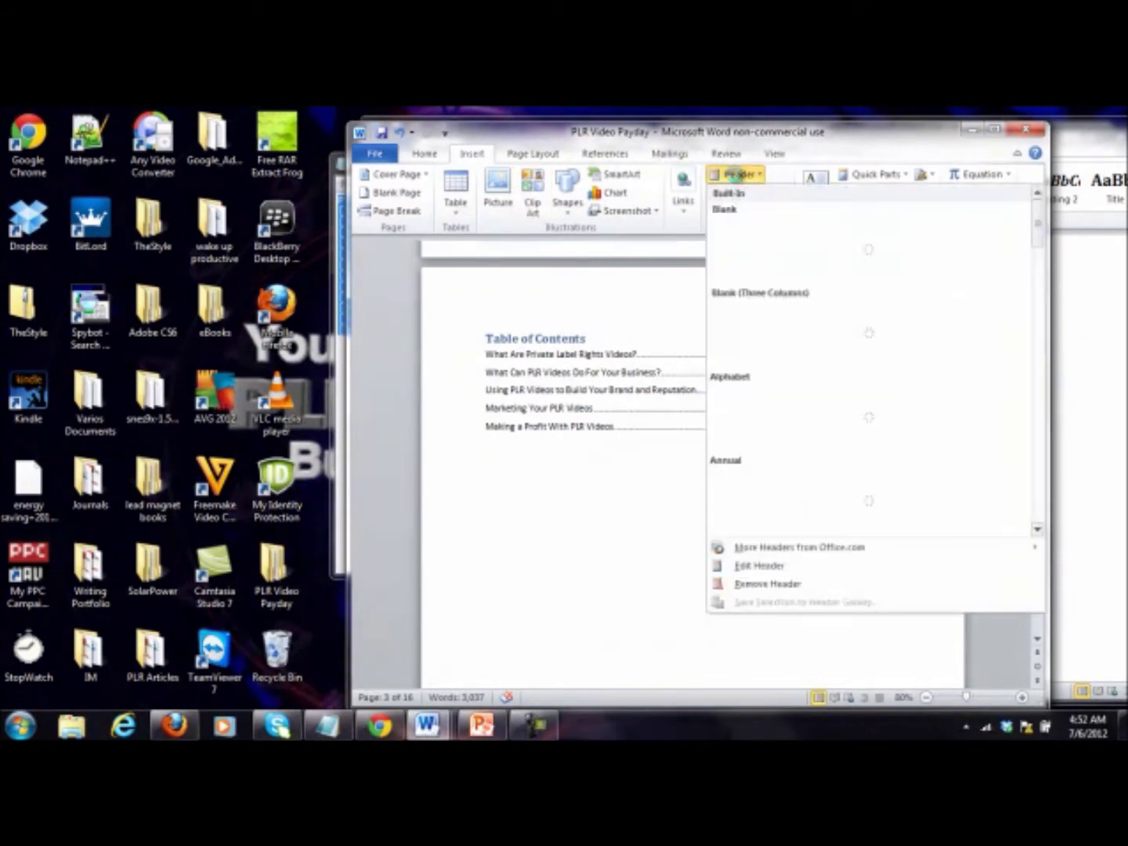
{"action": "left_click", "coordinate": [787, 261]}
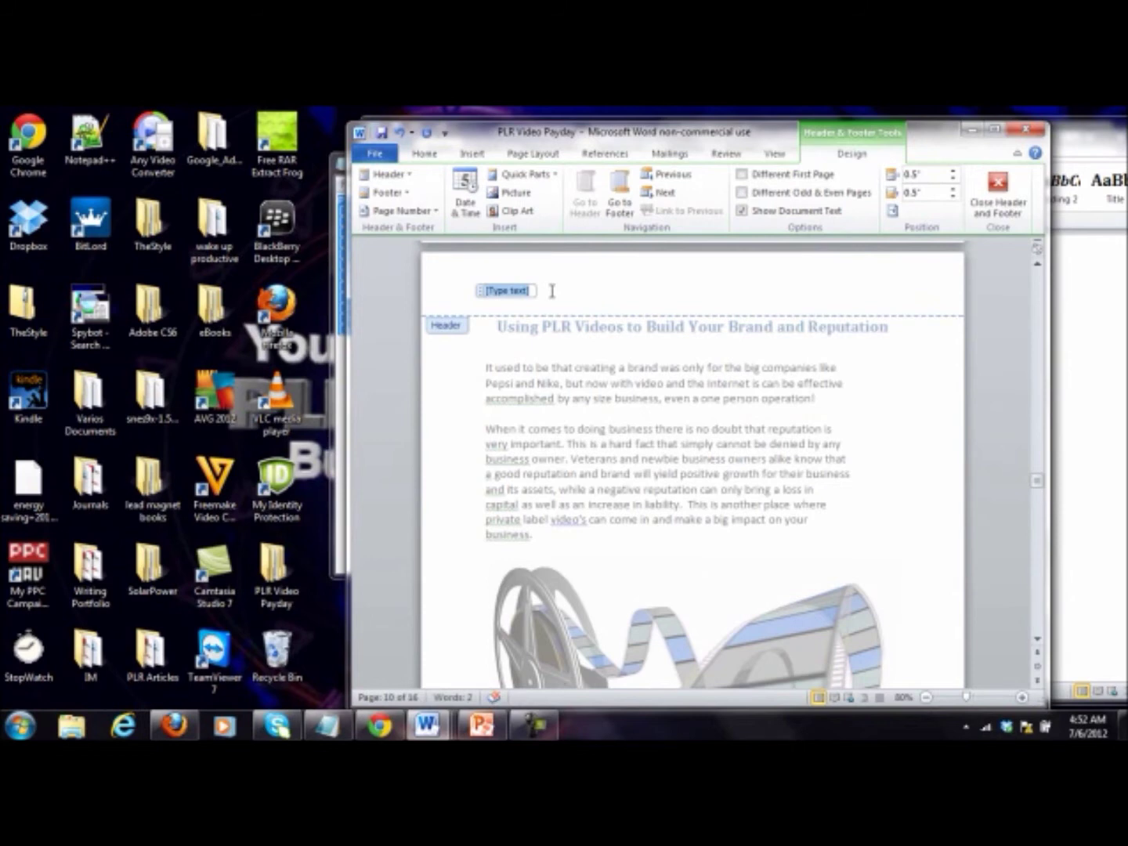
{"action": "type", "text": "PLRVideoPayday"}
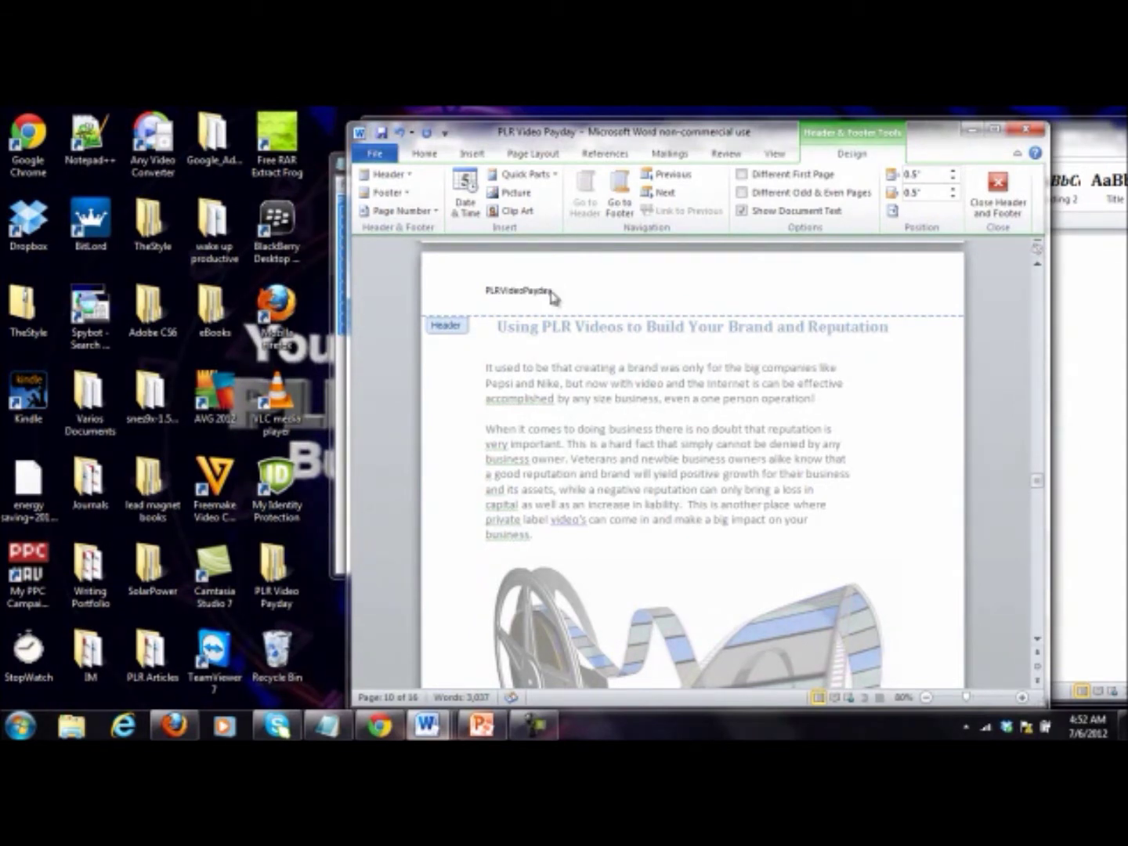
Step: Centre the header text and make it 18 pt, underlined and dark blue, then close the header
{"action": "triple_click", "coordinate": [553, 296]}
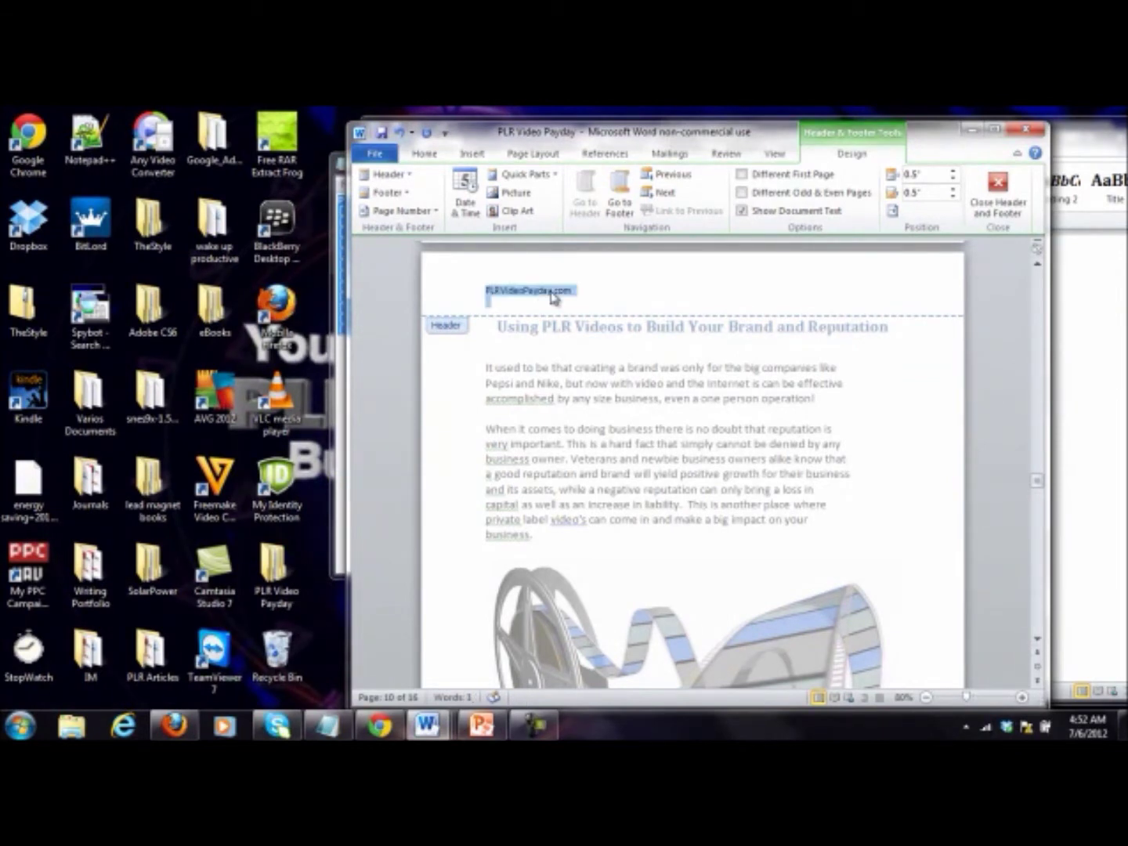
{"action": "left_click", "coordinate": [424, 153]}
{"action": "left_click", "coordinate": [608, 194]}
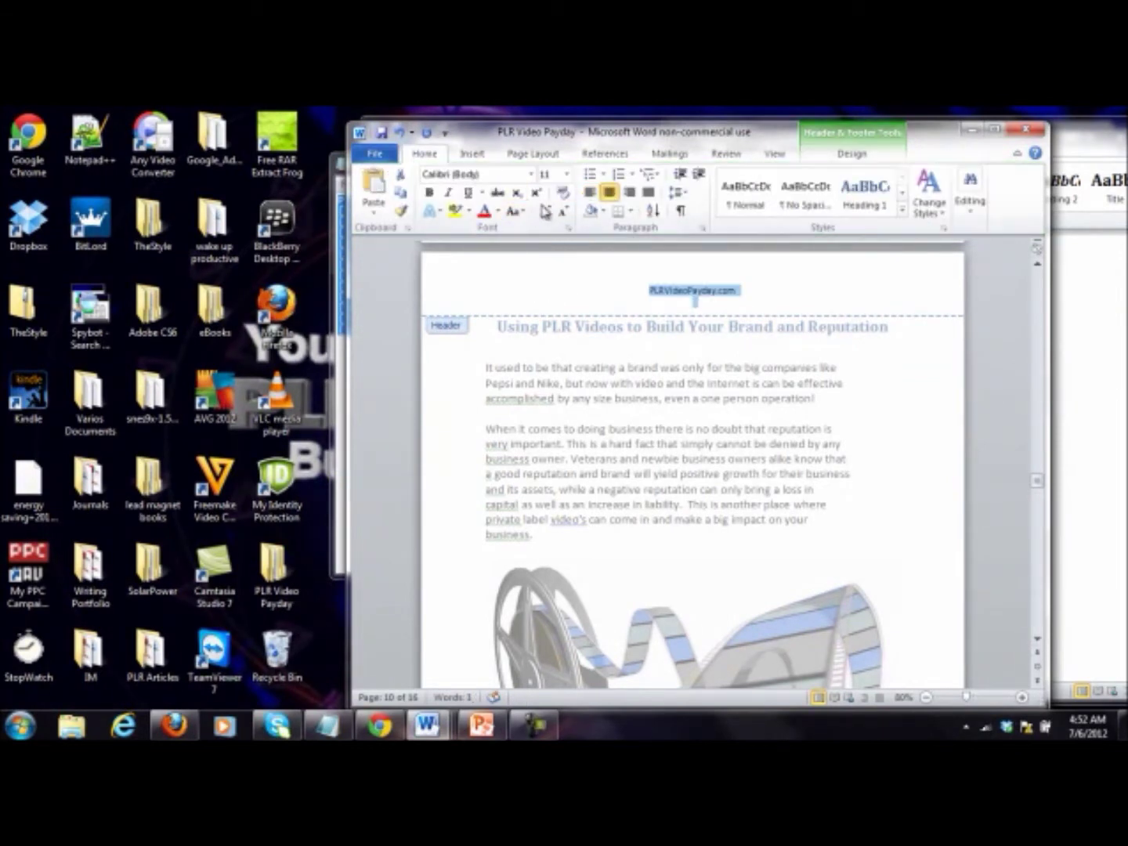
{"action": "left_click", "coordinate": [545, 211]}
{"action": "left_click", "coordinate": [546, 211]}
{"action": "left_click", "coordinate": [545, 211]}
{"action": "left_click", "coordinate": [544, 212]}
{"action": "left_click", "coordinate": [545, 211]}
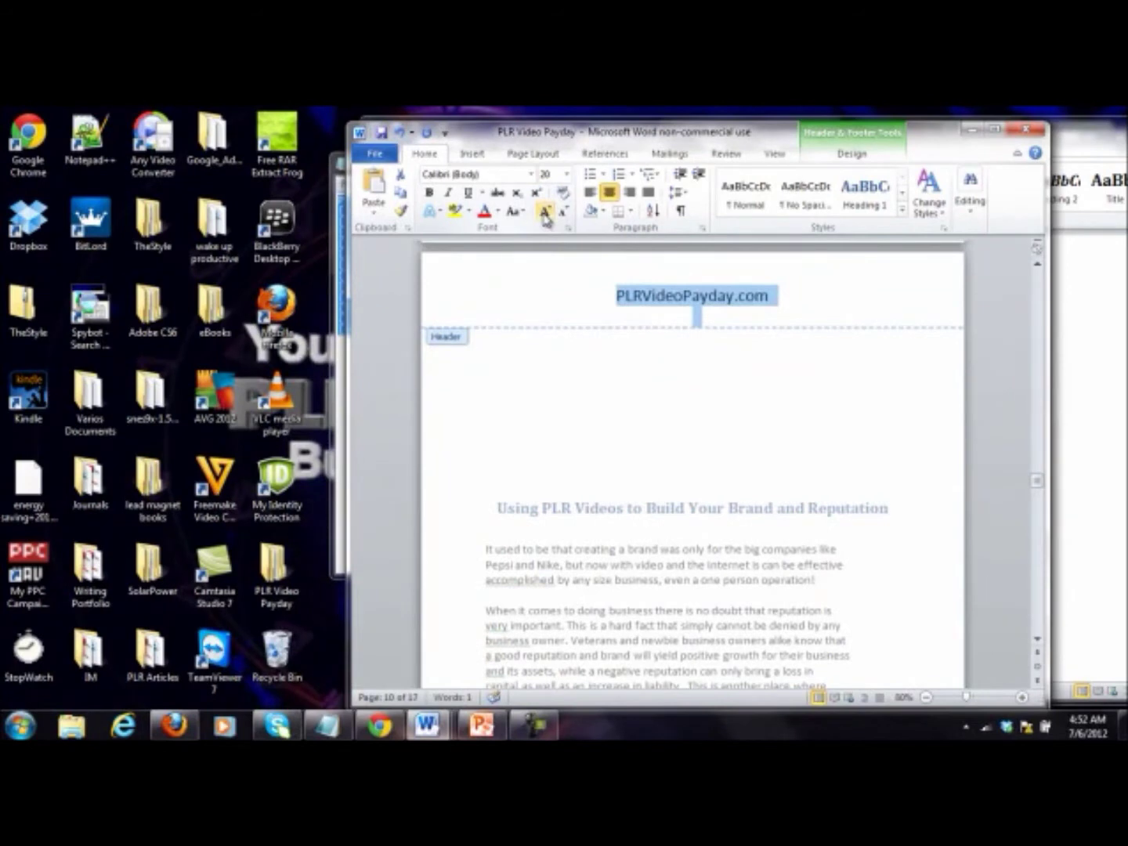
{"action": "left_click", "coordinate": [564, 212]}
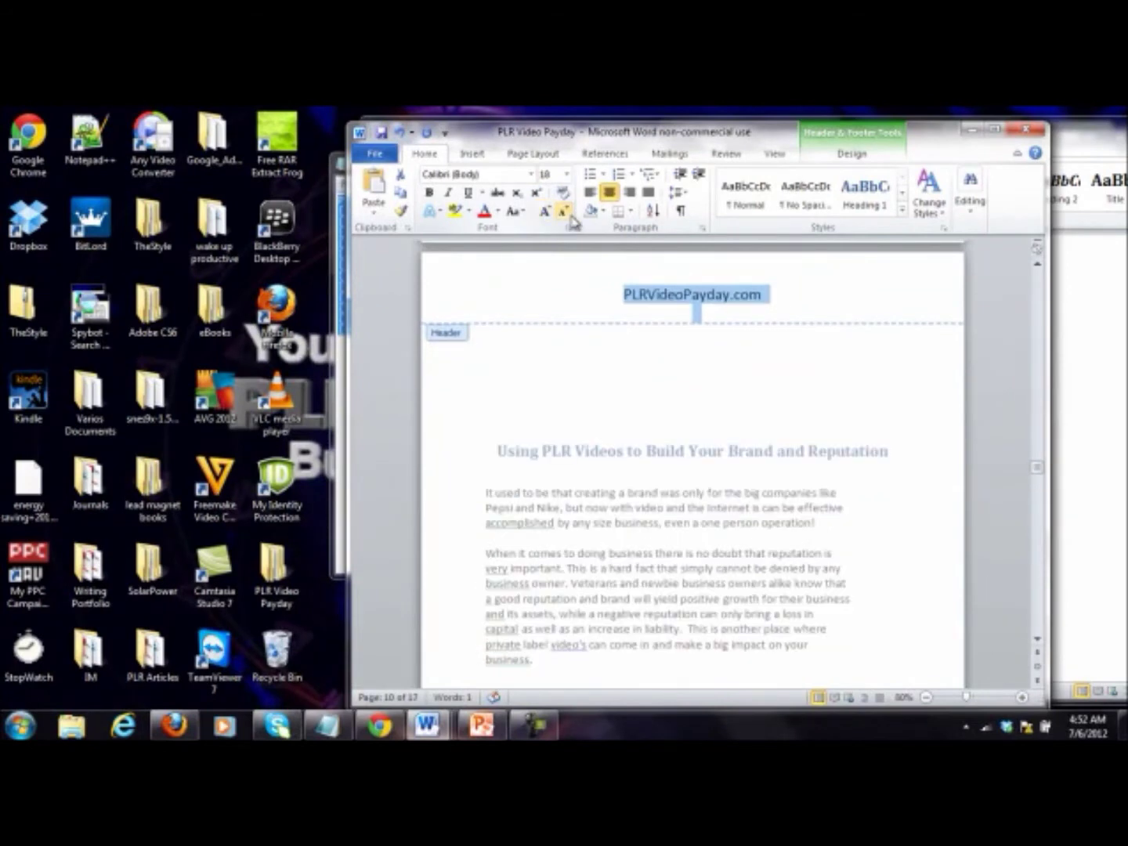
{"action": "left_click", "coordinate": [468, 193]}
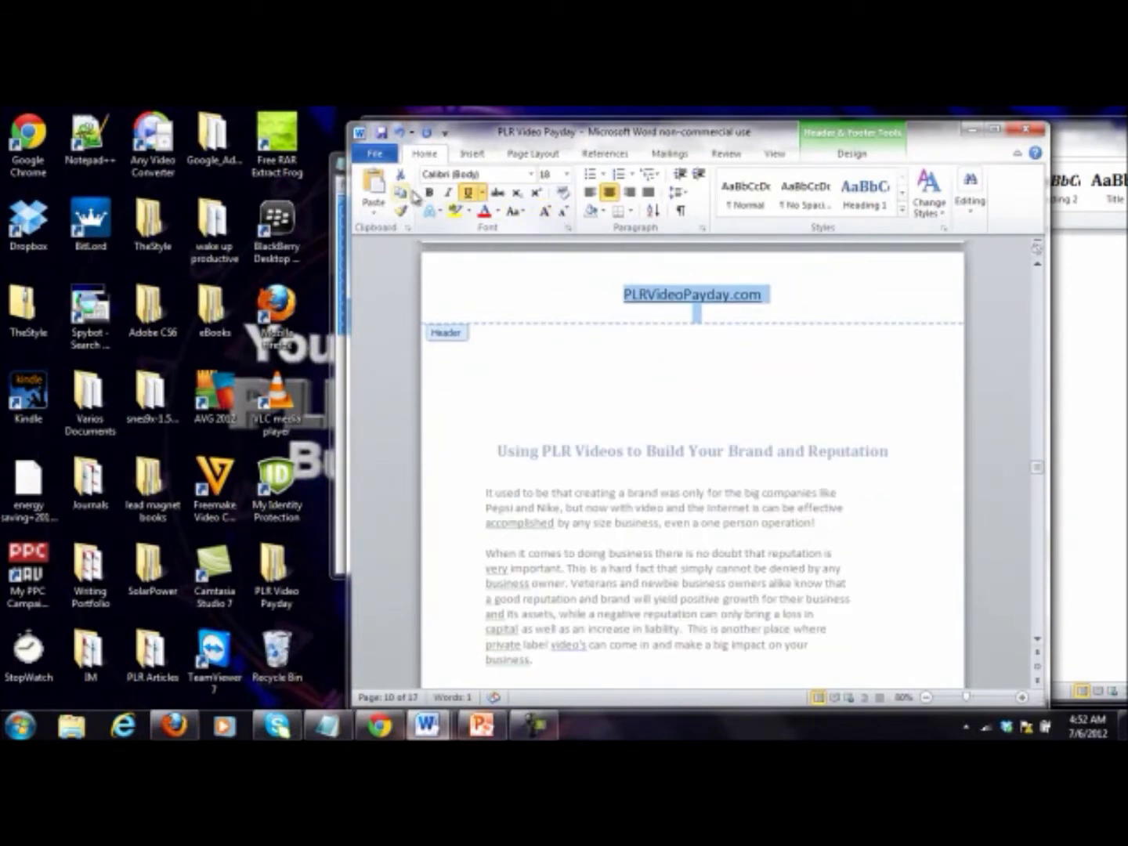
{"action": "left_click", "coordinate": [496, 211]}
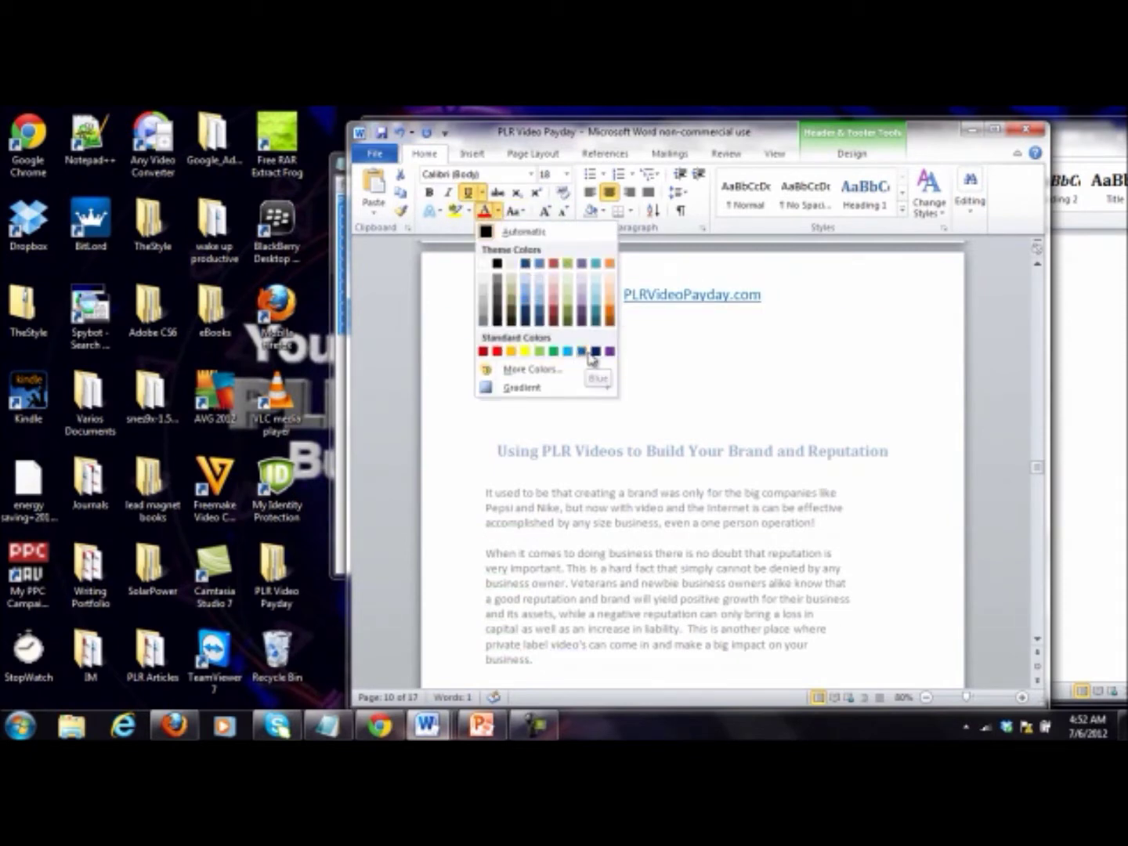
{"action": "left_click", "coordinate": [595, 351]}
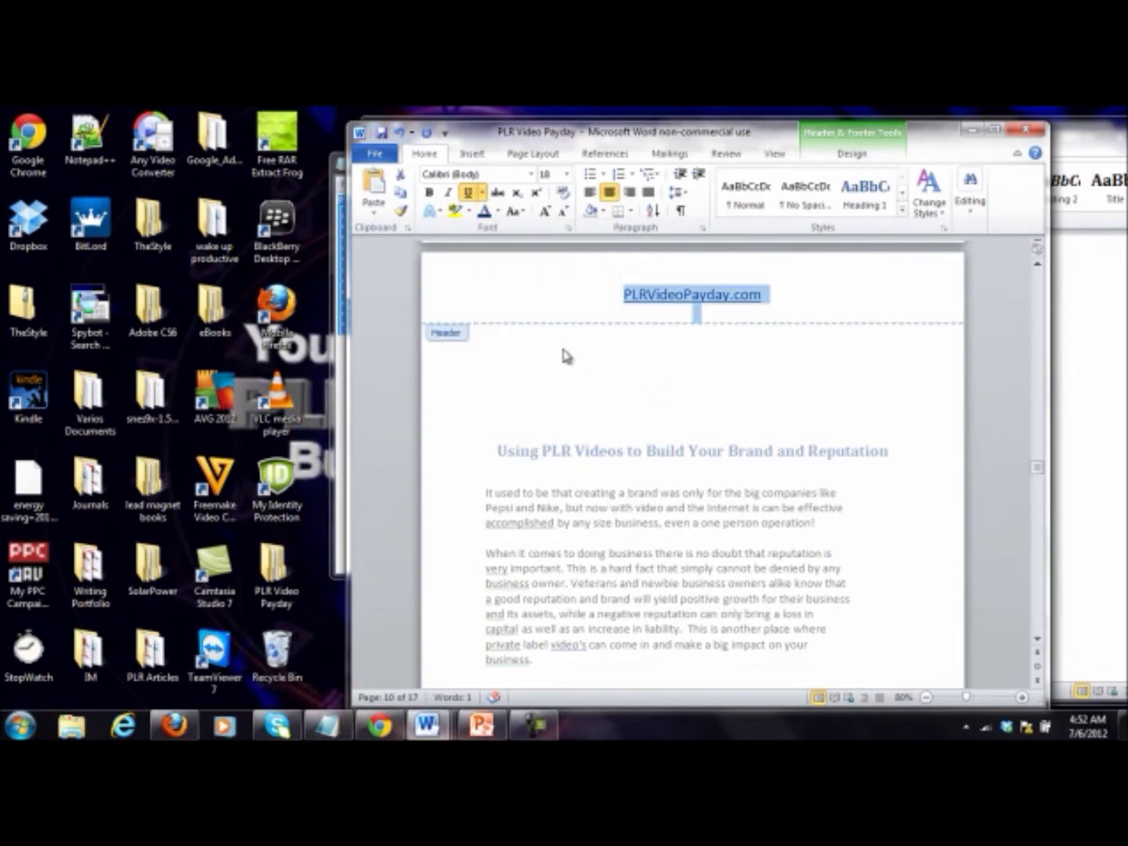
{"action": "double_click", "coordinate": [568, 355]}
{"action": "scroll", "coordinate": [579, 365], "scroll_direction": "up", "scroll_amount": 5}
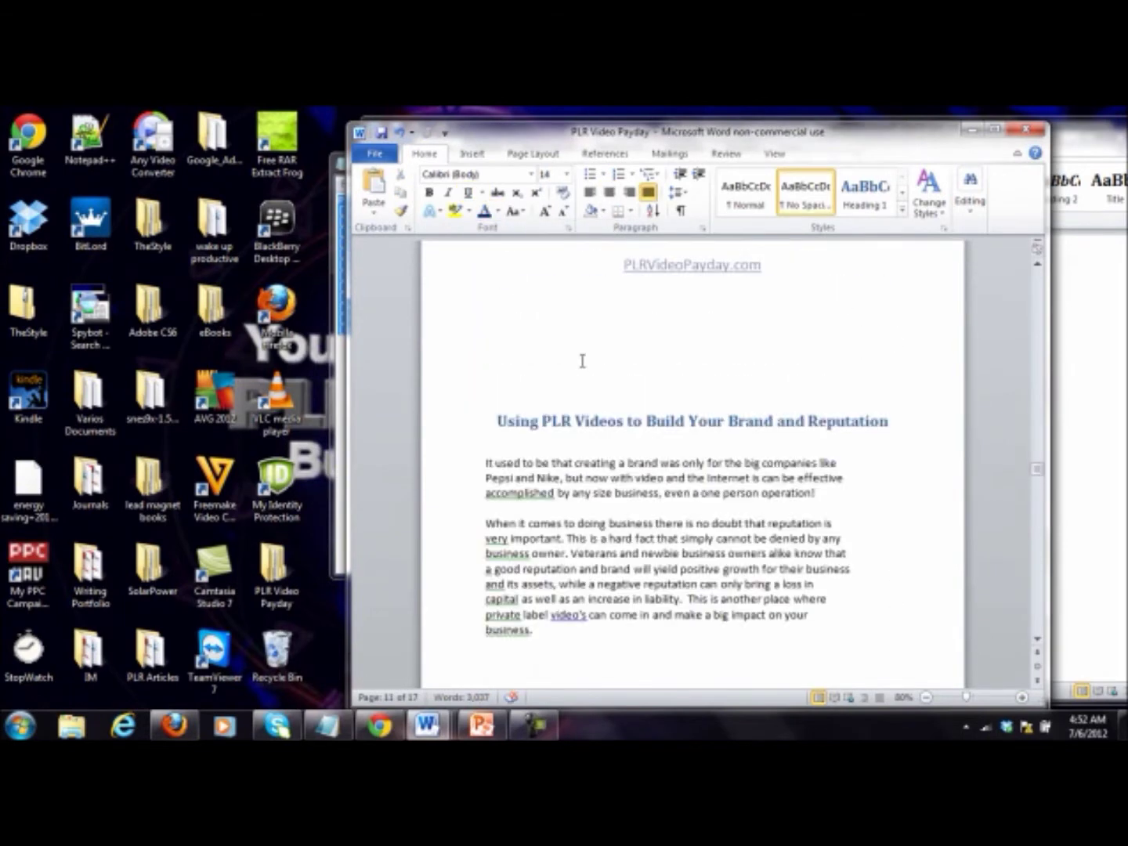
{"action": "scroll", "coordinate": [582, 361], "scroll_direction": "up", "scroll_amount": 1}
{"action": "left_click", "coordinate": [586, 371]}
Step: Delete the surplus blank lines and empty page above the first chapter headings
{"action": "key", "text": "Delete"}
{"action": "key", "text": "Delete"}
{"action": "key", "text": "Delete"}
{"action": "key", "text": "BackSpace"}
{"action": "scroll", "coordinate": [635, 386], "scroll_direction": "up", "scroll_amount": 4}
{"action": "scroll", "coordinate": [635, 386], "scroll_direction": "down", "scroll_amount": 15}
{"action": "scroll", "coordinate": [635, 386], "scroll_direction": "up", "scroll_amount": 10}
{"action": "key", "text": "BackSpace"}
{"action": "key", "text": "BackSpace"}
Step: Remove the blank lines above the earlier heading, undoing an accidental edit to the heading
{"action": "left_click", "coordinate": [655, 426]}
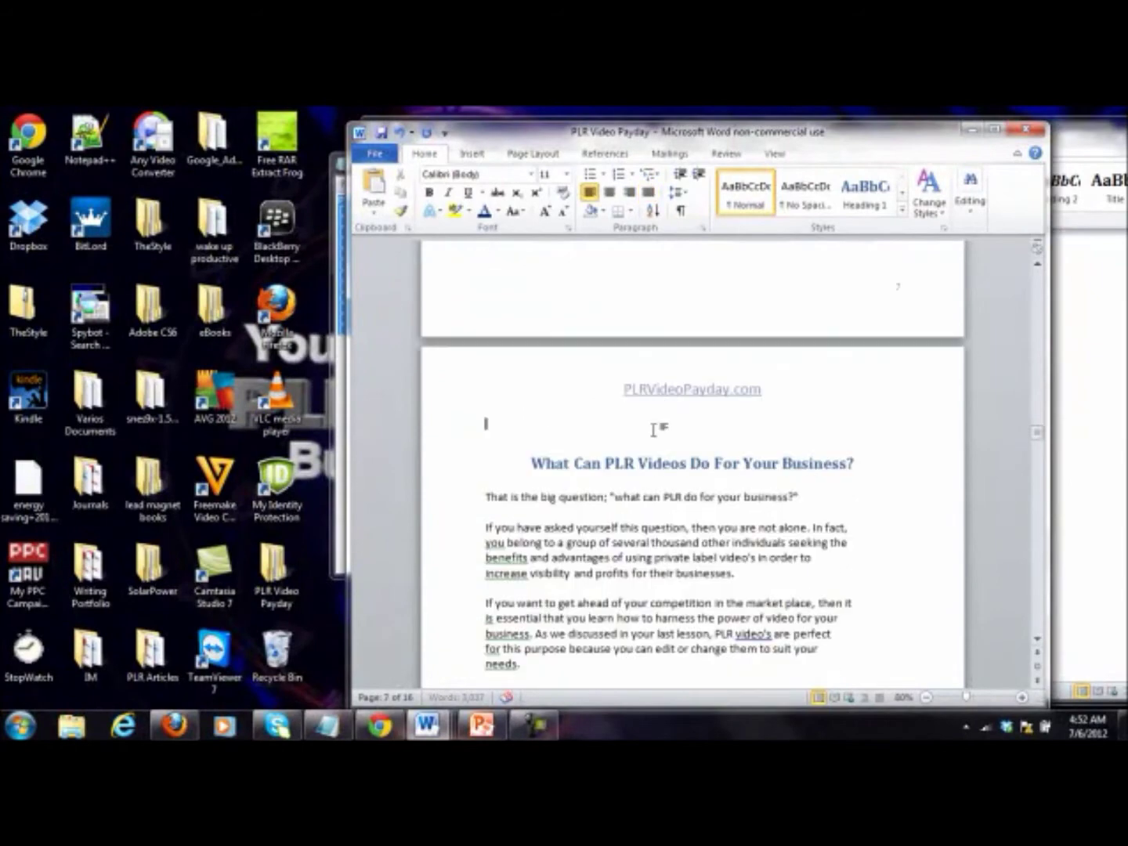
{"action": "scroll", "coordinate": [655, 429], "scroll_direction": "up", "scroll_amount": 20}
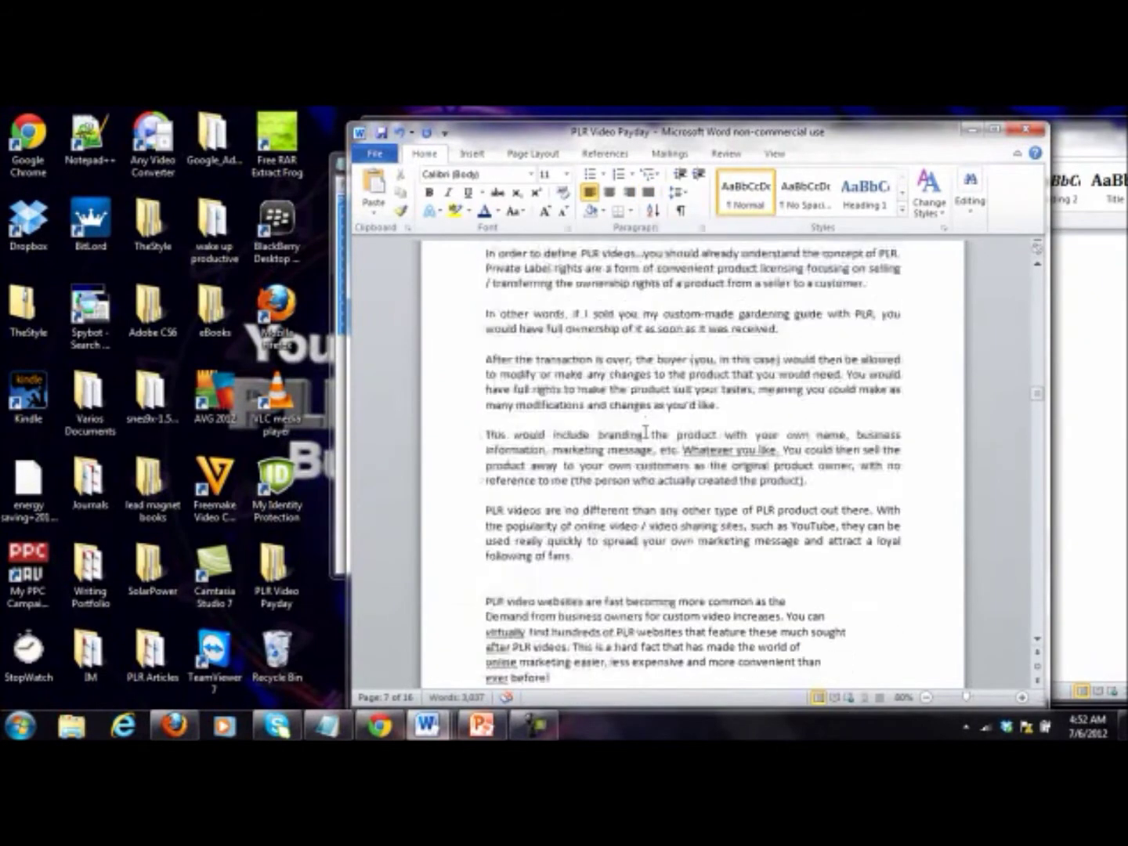
{"action": "scroll", "coordinate": [645, 432], "scroll_direction": "up", "scroll_amount": 2}
{"action": "scroll", "coordinate": [645, 429], "scroll_direction": "up", "scroll_amount": 15}
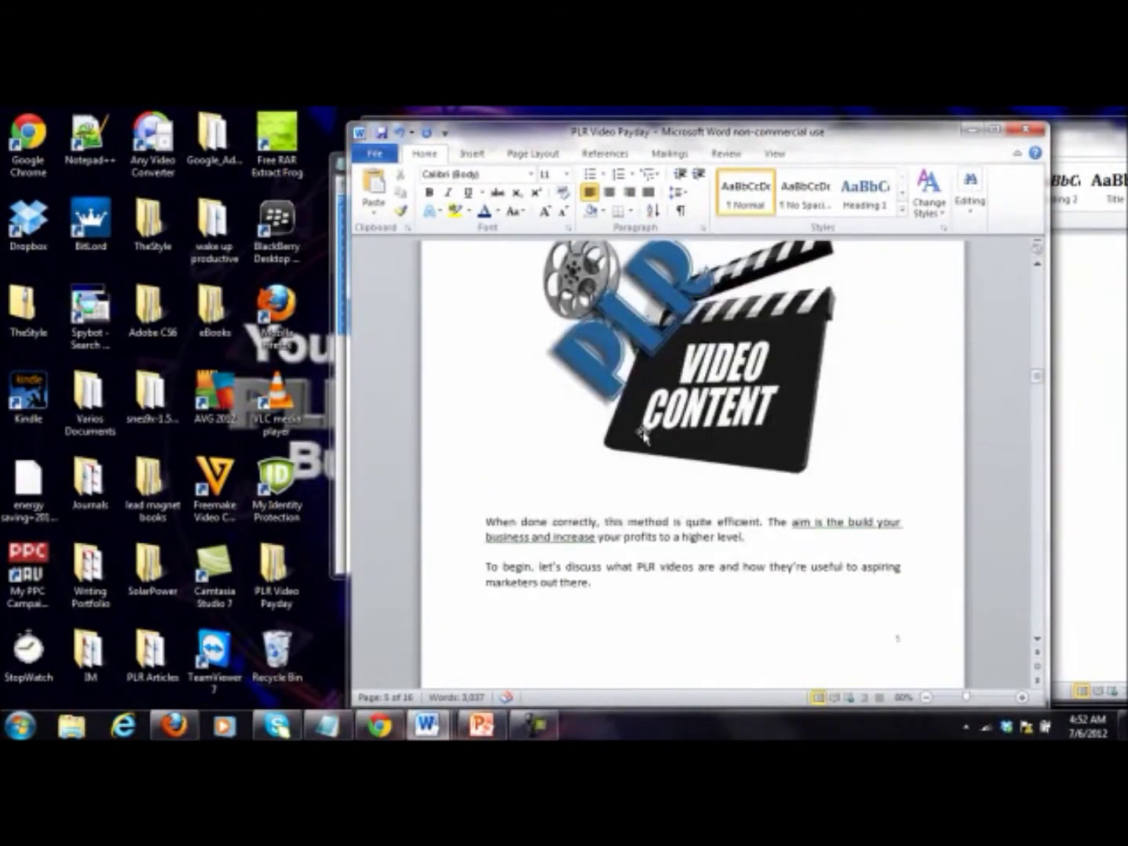
{"action": "left_click", "coordinate": [575, 334]}
{"action": "key", "text": "BackSpace"}
{"action": "key", "text": "BackSpace"}
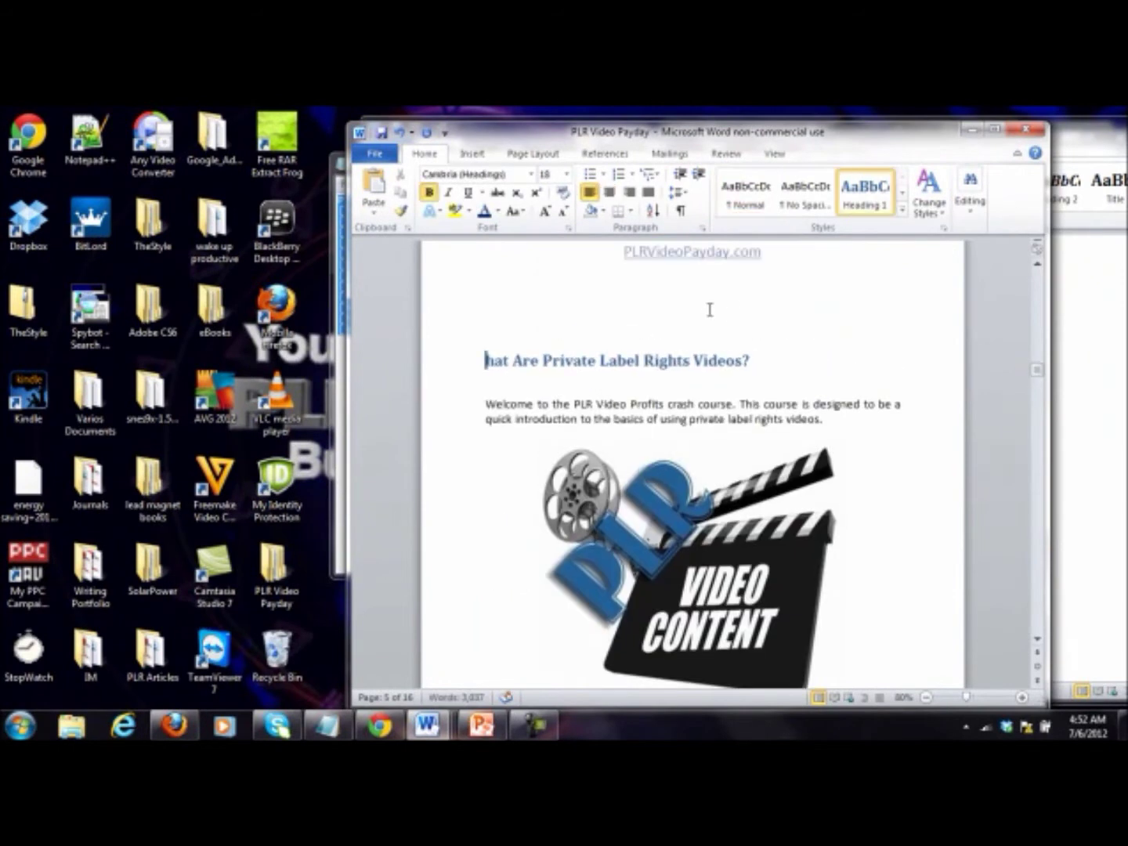
{"action": "key", "text": "ctrl+z"}
{"action": "key", "text": "ctrl+z"}
{"action": "left_click", "coordinate": [573, 321]}
{"action": "key", "text": "BackSpace"}
{"action": "key", "text": "BackSpace"}
{"action": "key", "text": "BackSpace"}
{"action": "key", "text": "BackSpace"}
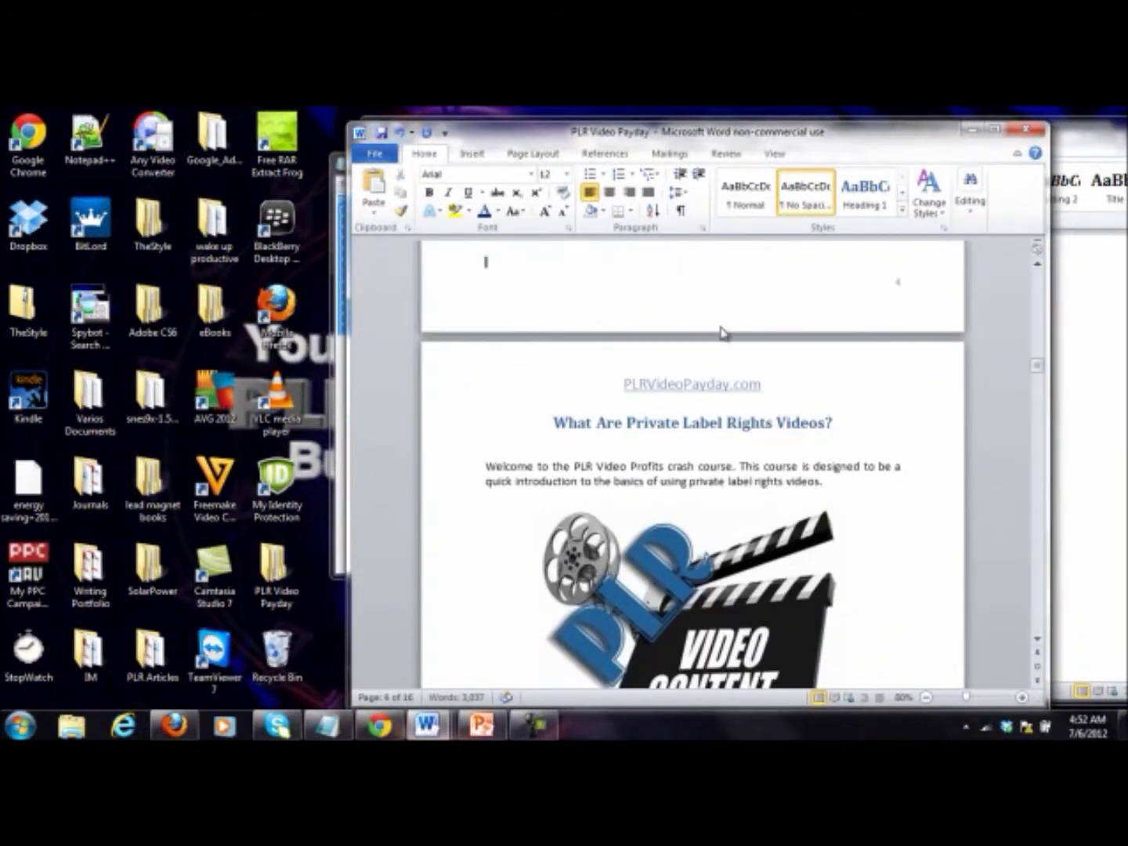
Step: Delete the blank lines above the Table of Contents
{"action": "scroll", "coordinate": [720, 332], "scroll_direction": "up", "scroll_amount": 15}
{"action": "left_click", "coordinate": [593, 614]}
{"action": "key", "text": "BackSpace"}
{"action": "key", "text": "BackSpace"}
{"action": "key", "text": "BackSpace"}
{"action": "scroll", "coordinate": [625, 551], "scroll_direction": "up", "scroll_amount": 15}
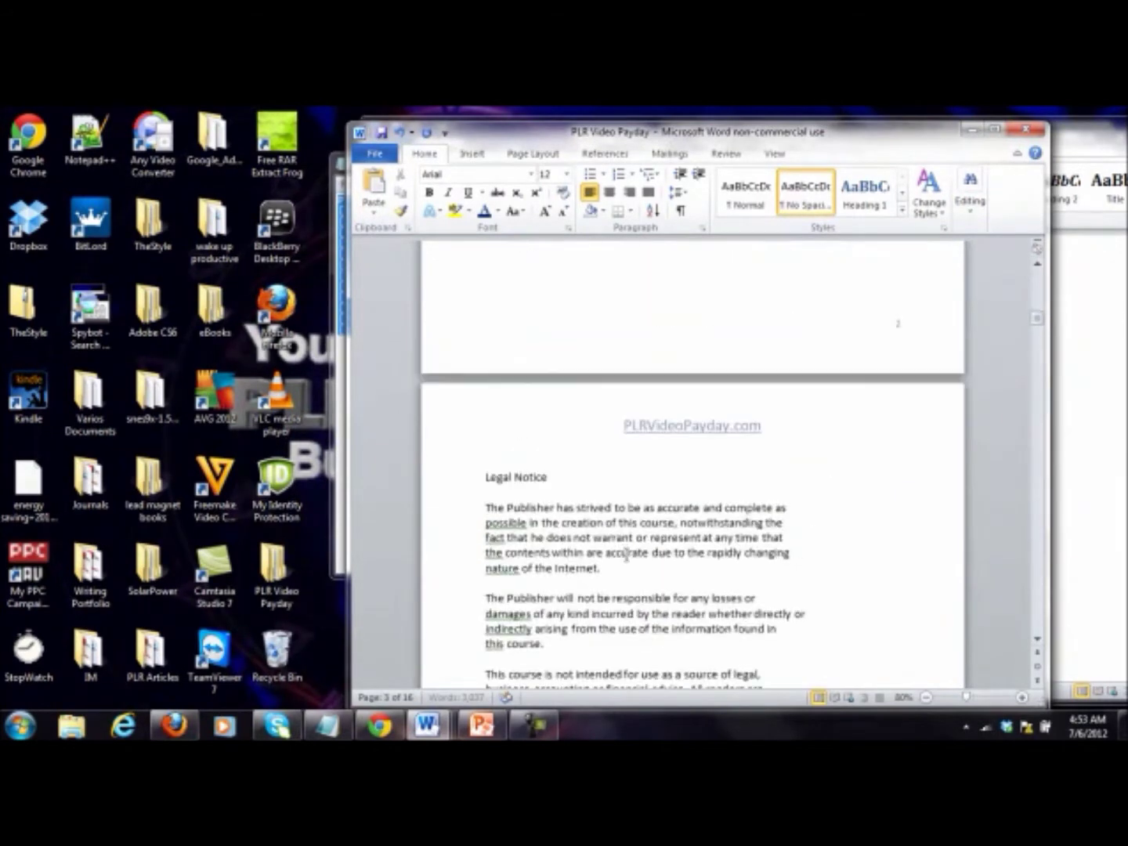
{"action": "scroll", "coordinate": [624, 551], "scroll_direction": "up", "scroll_amount": 15}
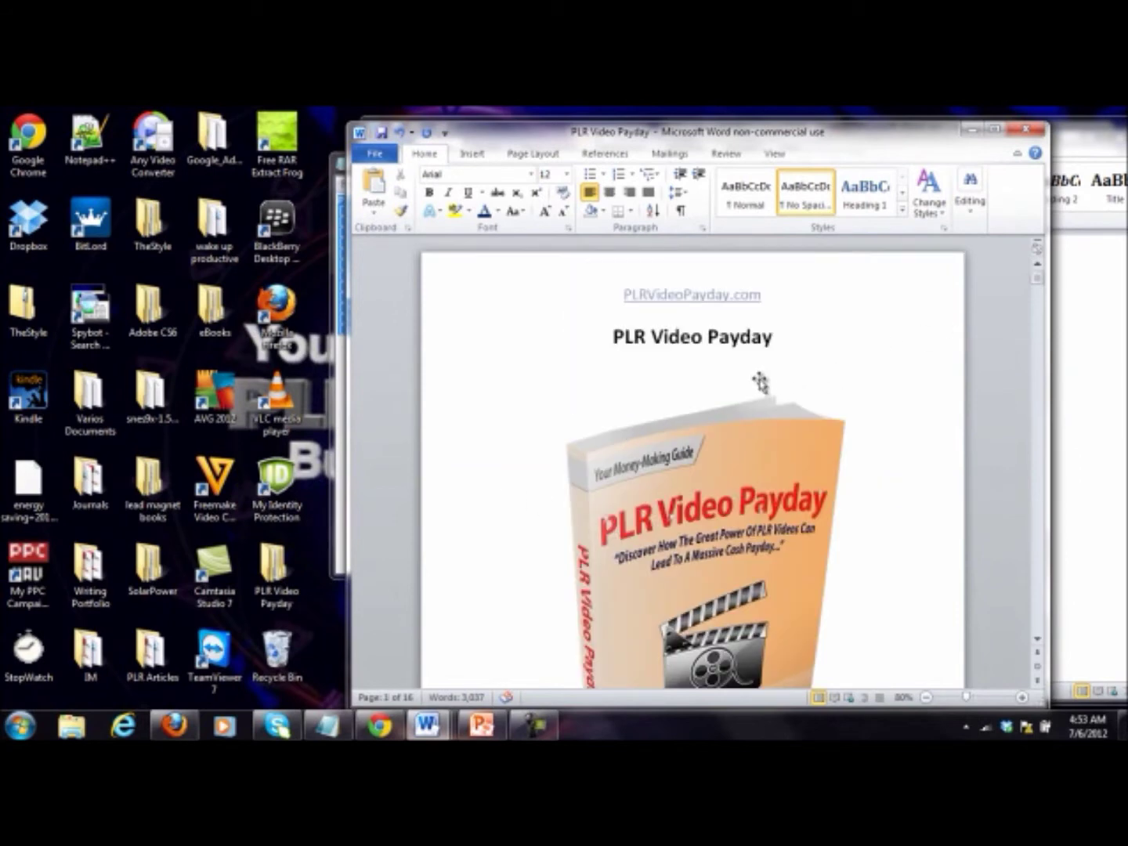
Step: Cut the PLRVideoPayday.com text out of the page header
{"action": "left_click", "coordinate": [765, 383]}
{"action": "double_click", "coordinate": [605, 290]}
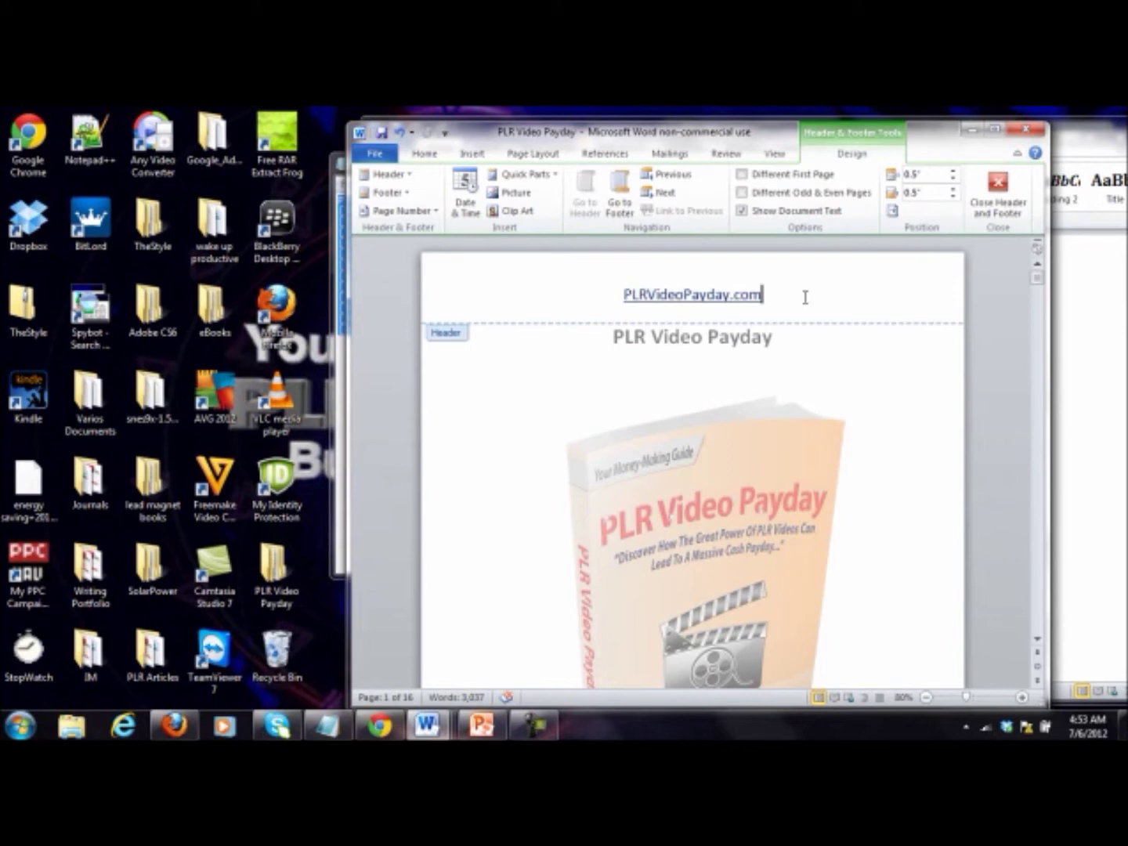
{"action": "left_click_drag", "start_coordinate": [769, 295], "coordinate": [639, 293]}
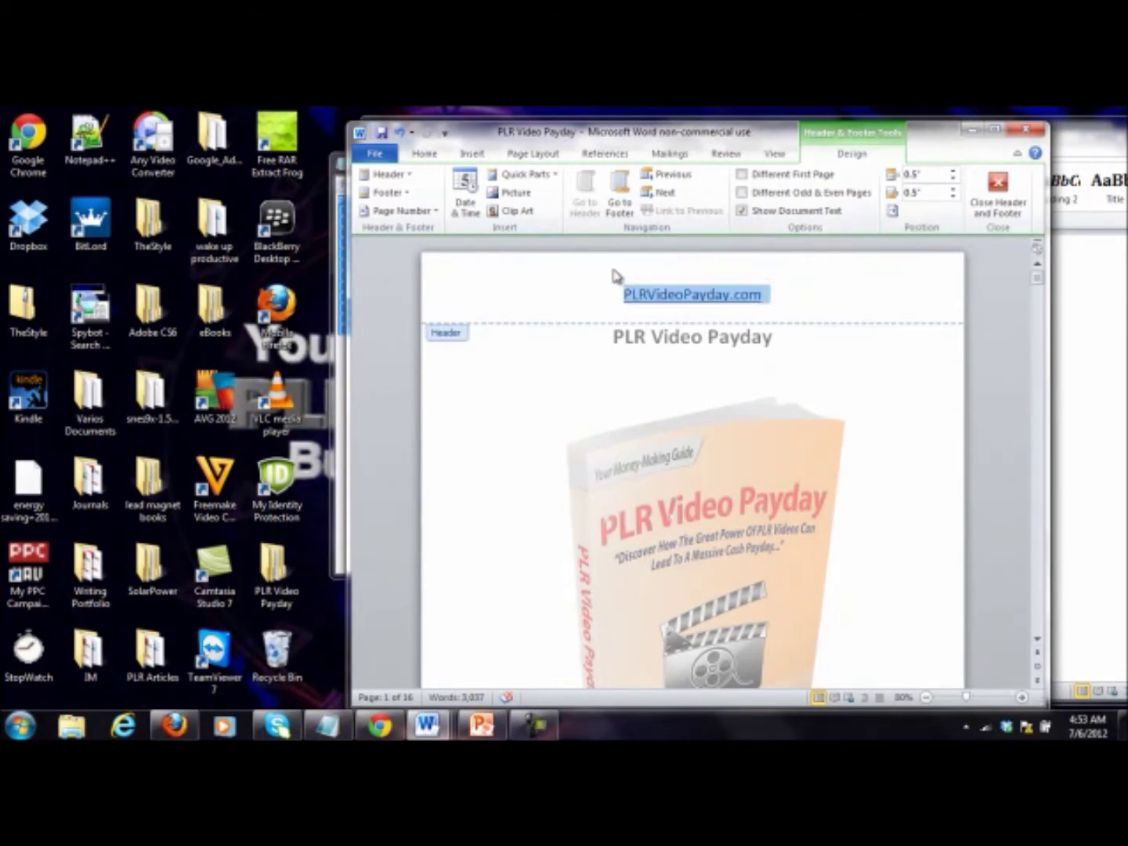
{"action": "double_click", "coordinate": [564, 360]}
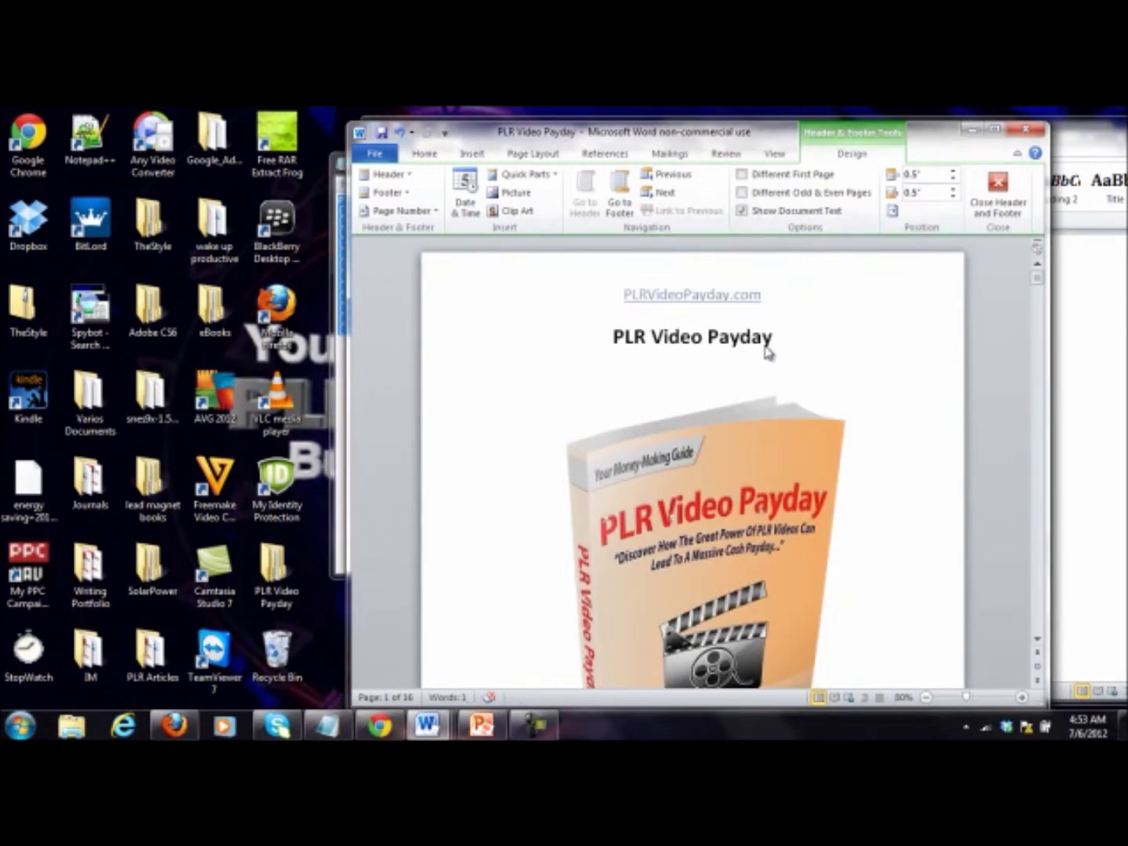
{"action": "scroll", "coordinate": [929, 376], "scroll_direction": "down", "scroll_amount": 1}
{"action": "scroll", "coordinate": [935, 390], "scroll_direction": "down", "scroll_amount": 5}
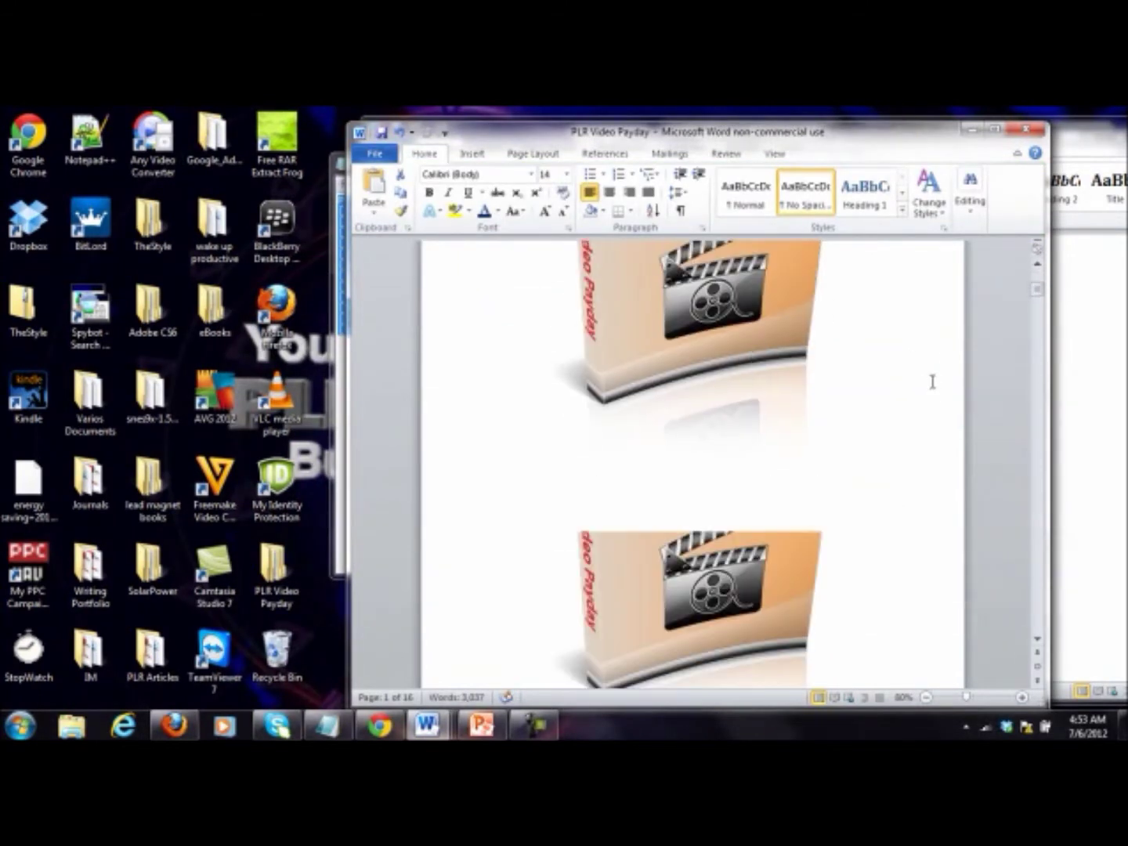
{"action": "scroll", "coordinate": [928, 376], "scroll_direction": "up", "scroll_amount": 5}
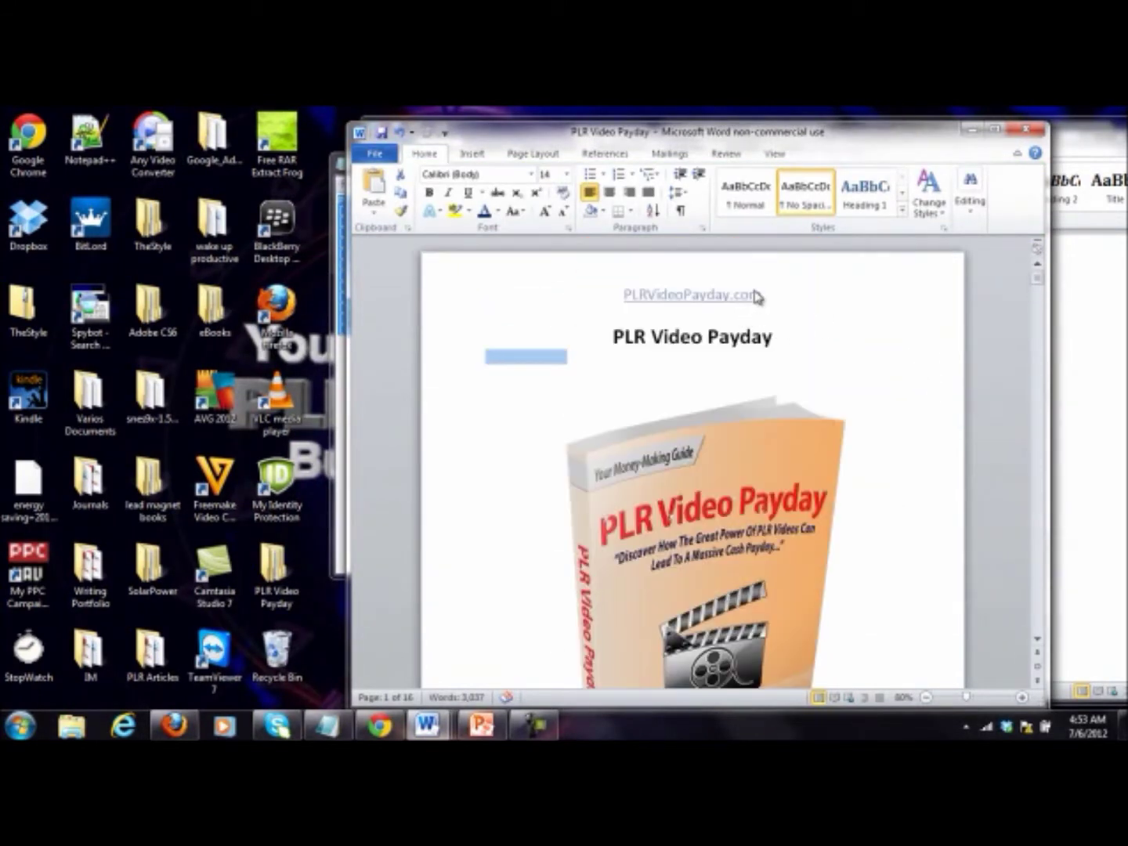
{"action": "double_click", "coordinate": [594, 299]}
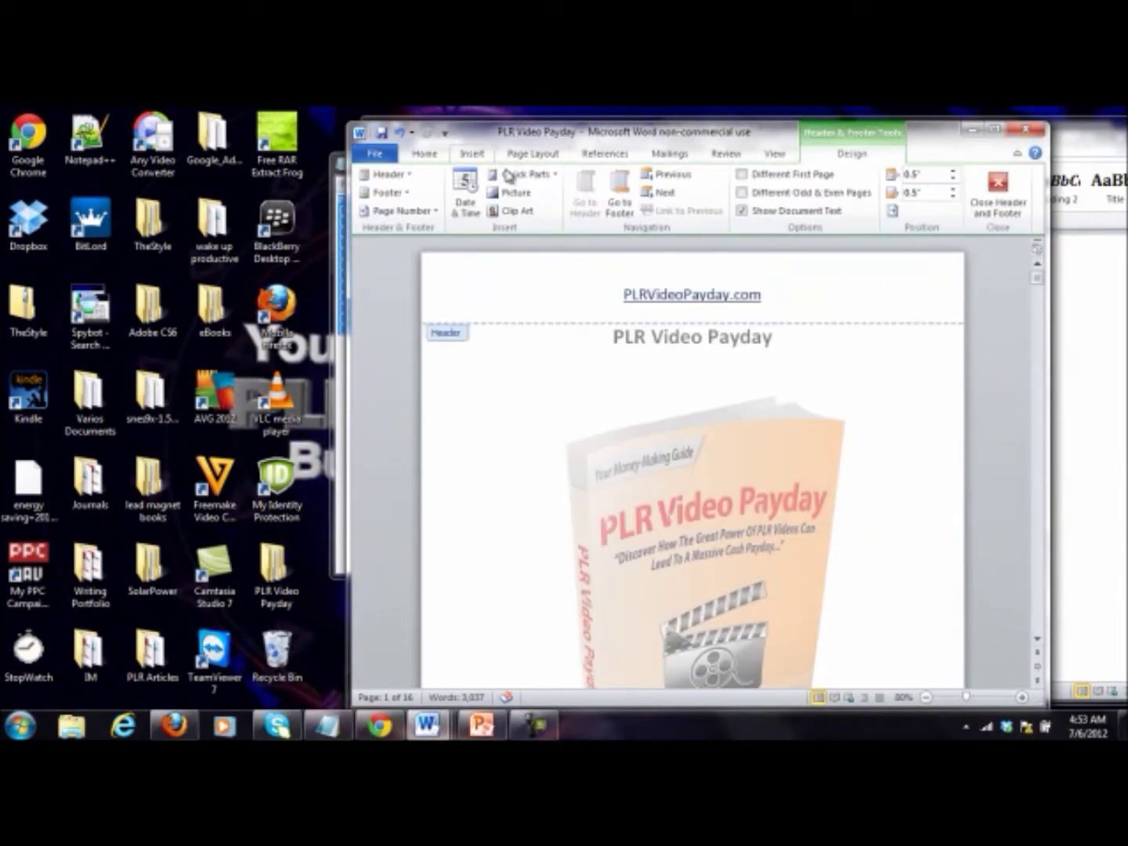
{"action": "left_click_drag", "start_coordinate": [784, 290], "coordinate": [548, 297]}
{"action": "key", "text": "ctrl+c"}
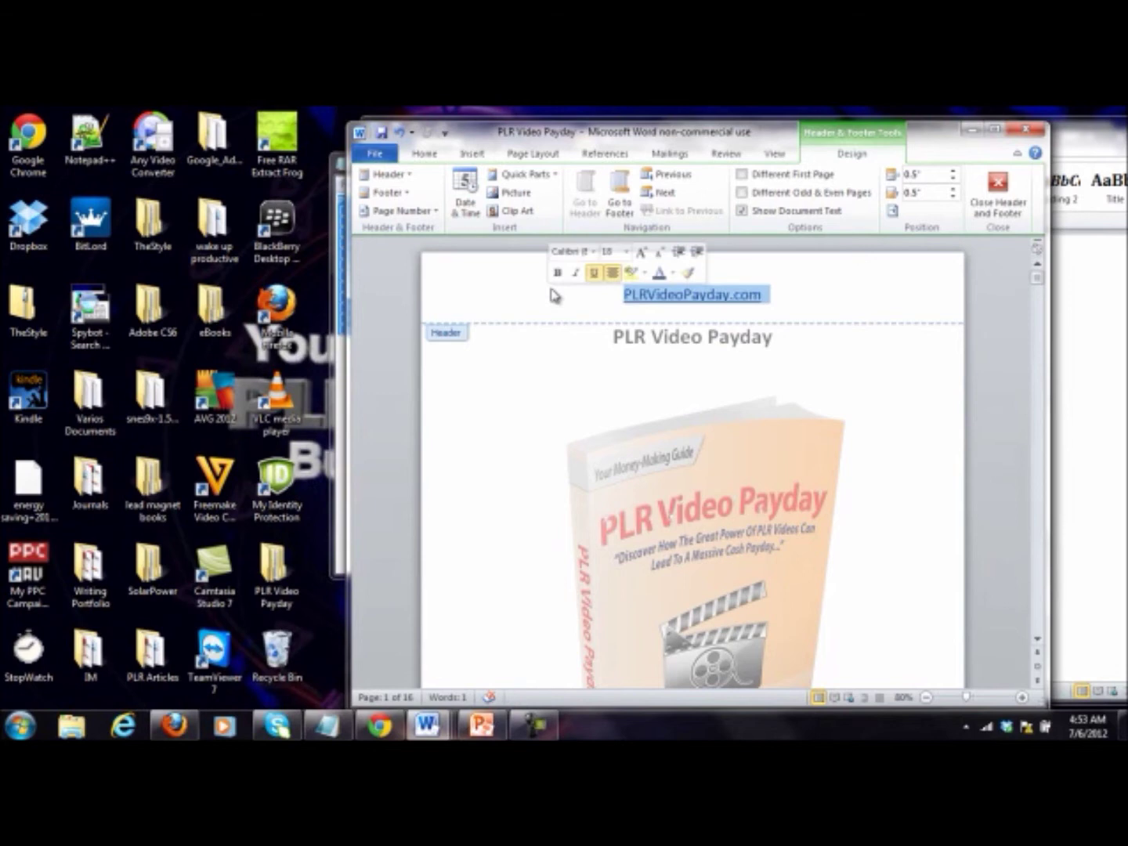
{"action": "left_click", "coordinate": [554, 295]}
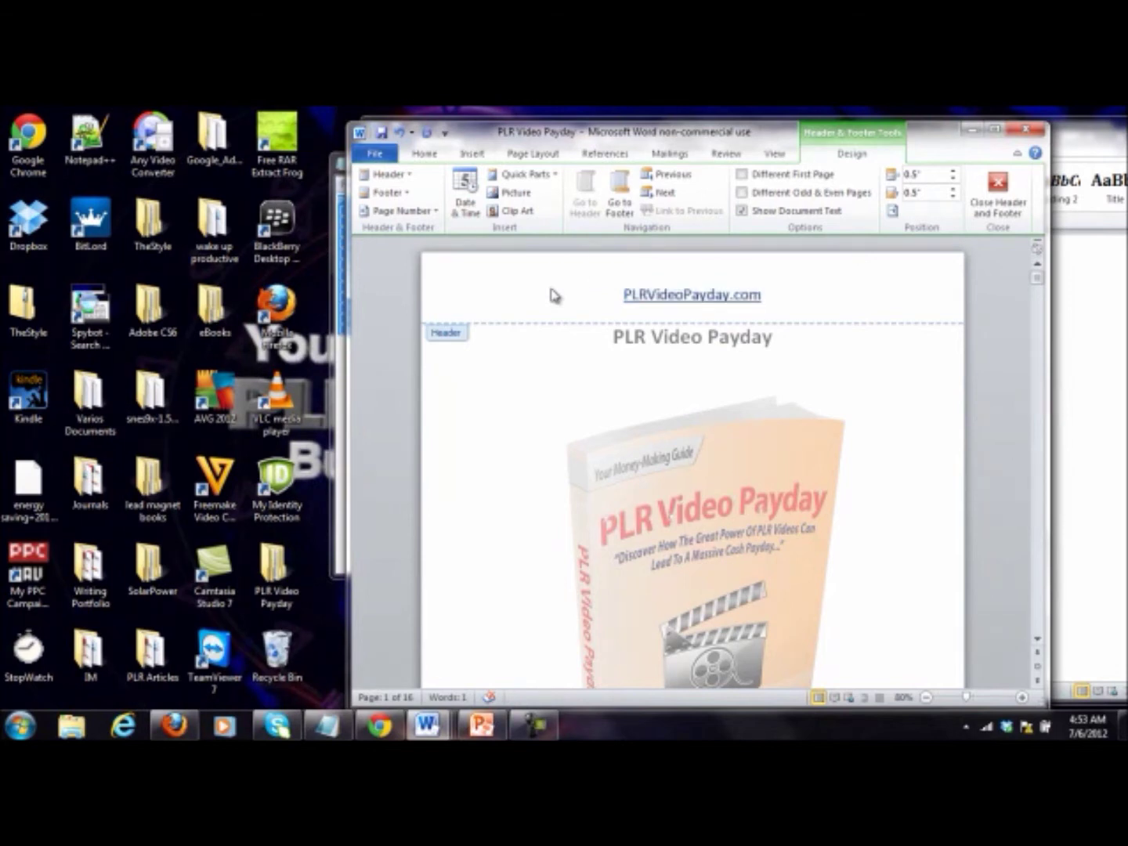
{"action": "left_click", "coordinate": [998, 195]}
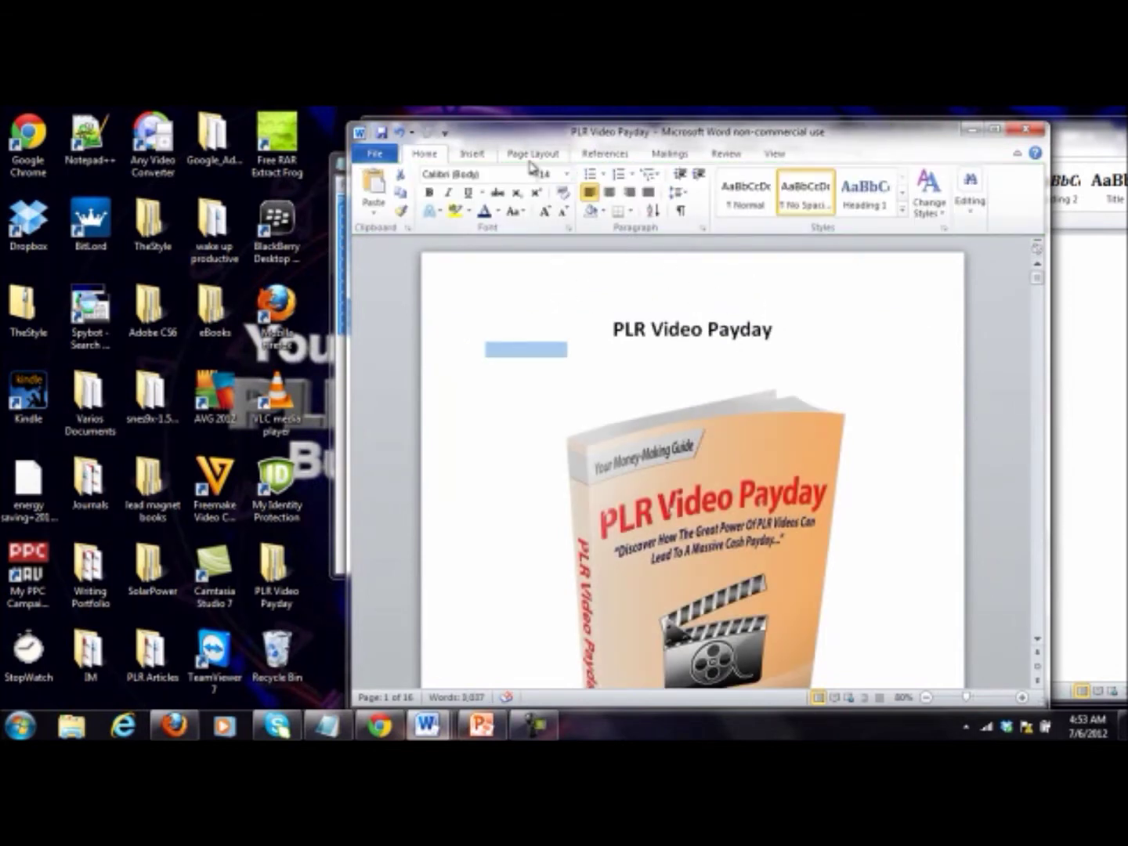
Step: Add a blank footer and paste PLRVideoPayday.com over its placeholder text
{"action": "left_click", "coordinate": [471, 155]}
{"action": "left_click", "coordinate": [757, 193]}
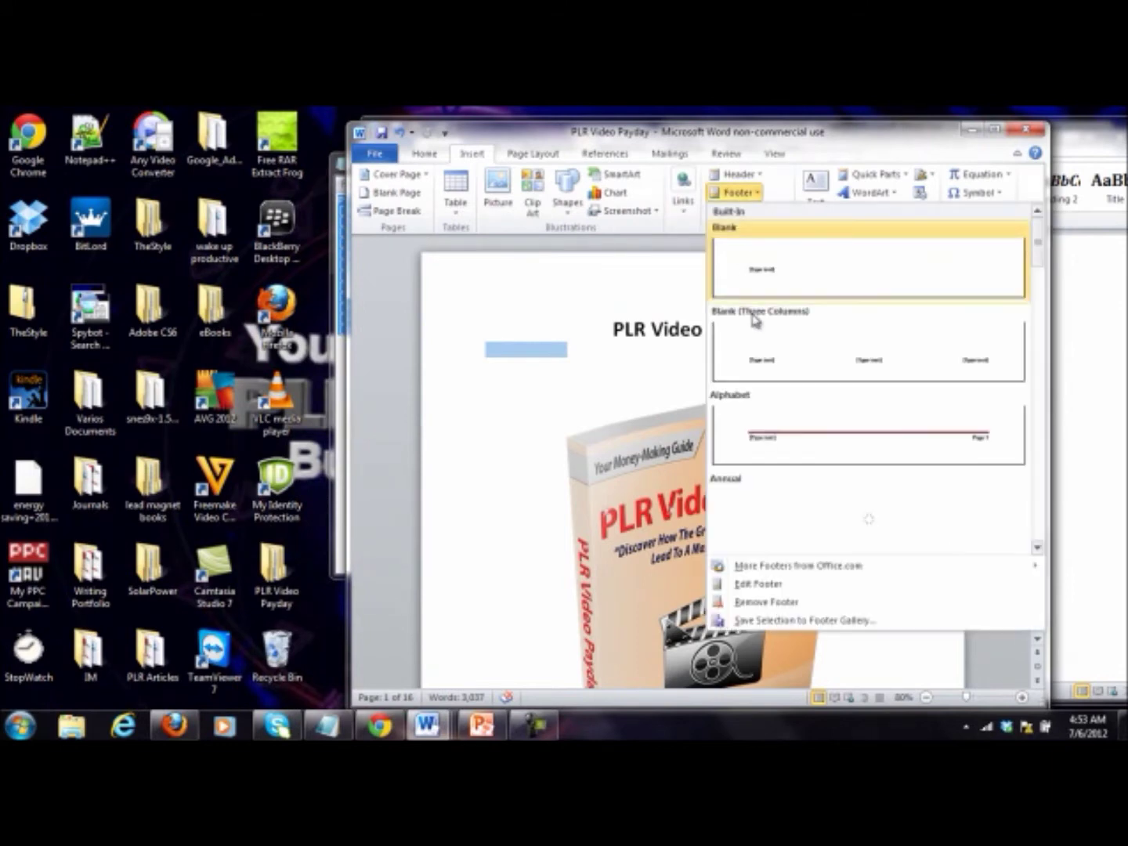
{"action": "key", "text": "Escape"}
{"action": "left_click", "coordinate": [631, 637]}
{"action": "left_click", "coordinate": [478, 630]}
{"action": "key", "text": "ctrl+v"}
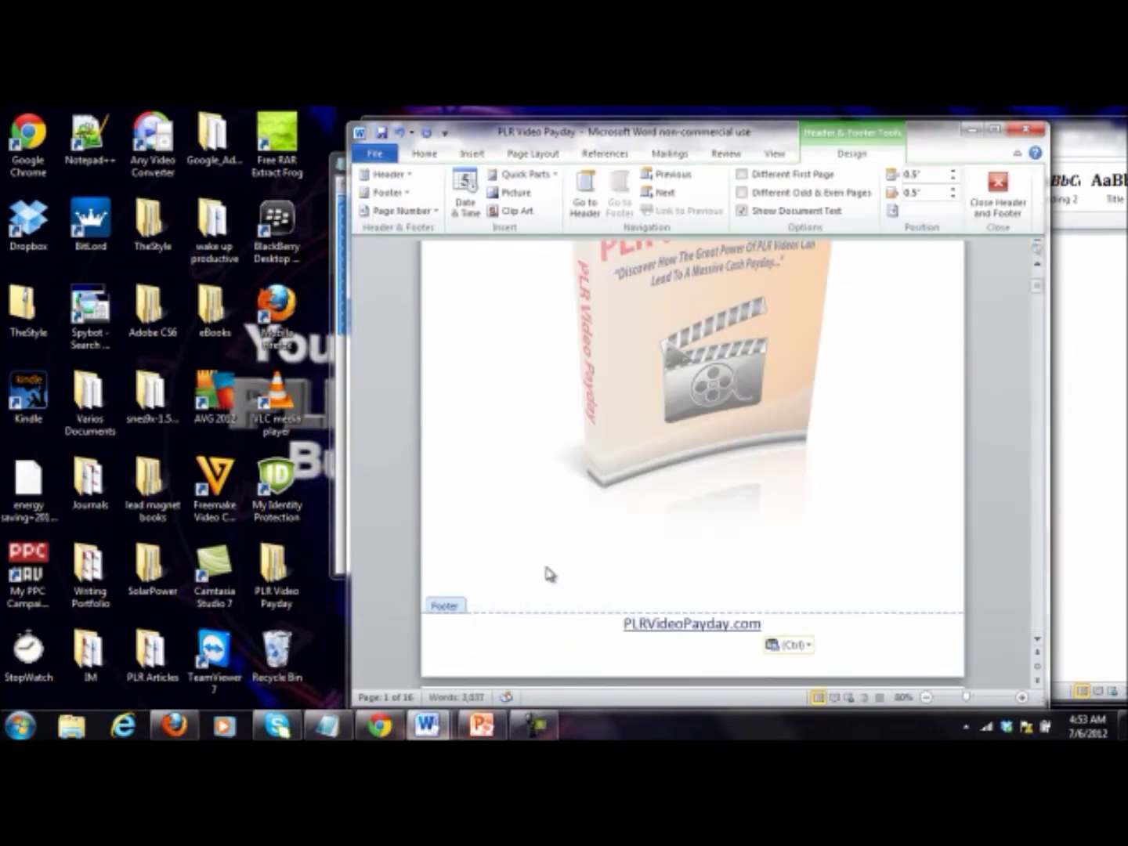
{"action": "scroll", "coordinate": [548, 532], "scroll_direction": "up", "scroll_amount": 3}
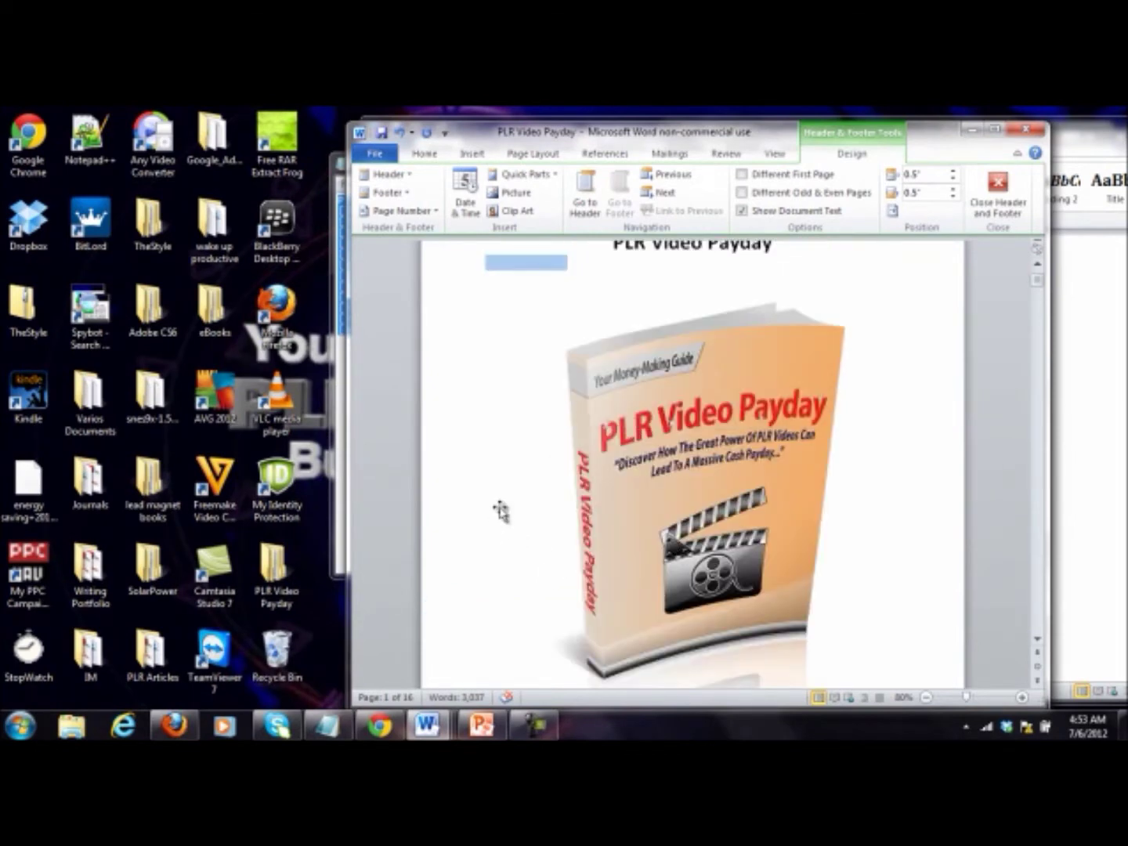
Step: Leave footer editing and return to the ebook's body text
{"action": "double_click", "coordinate": [500, 509]}
{"action": "scroll", "coordinate": [517, 470], "scroll_direction": "down", "scroll_amount": 6}
{"action": "scroll", "coordinate": [587, 462], "scroll_direction": "down", "scroll_amount": 15}
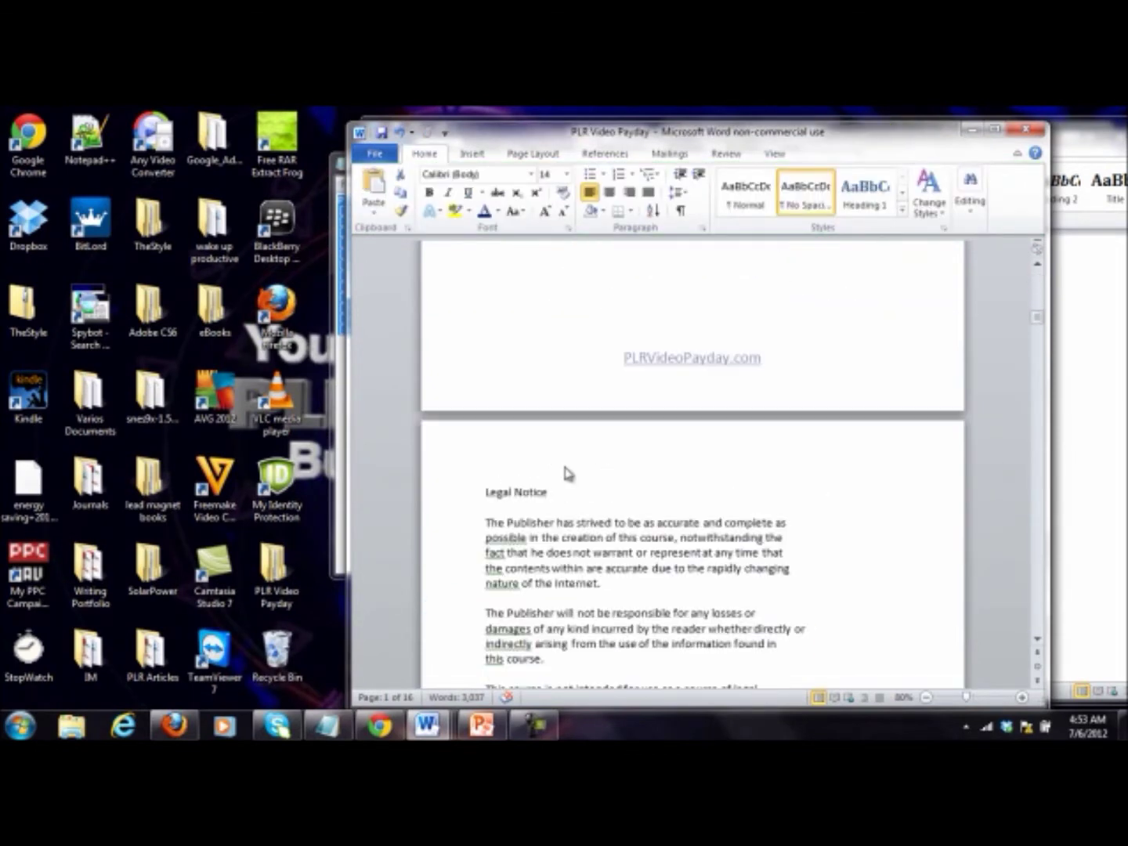
{"action": "scroll", "coordinate": [644, 458], "scroll_direction": "up", "scroll_amount": 2}
{"action": "scroll", "coordinate": [650, 462], "scroll_direction": "down", "scroll_amount": 8}
{"action": "scroll", "coordinate": [745, 476], "scroll_direction": "down", "scroll_amount": 20}
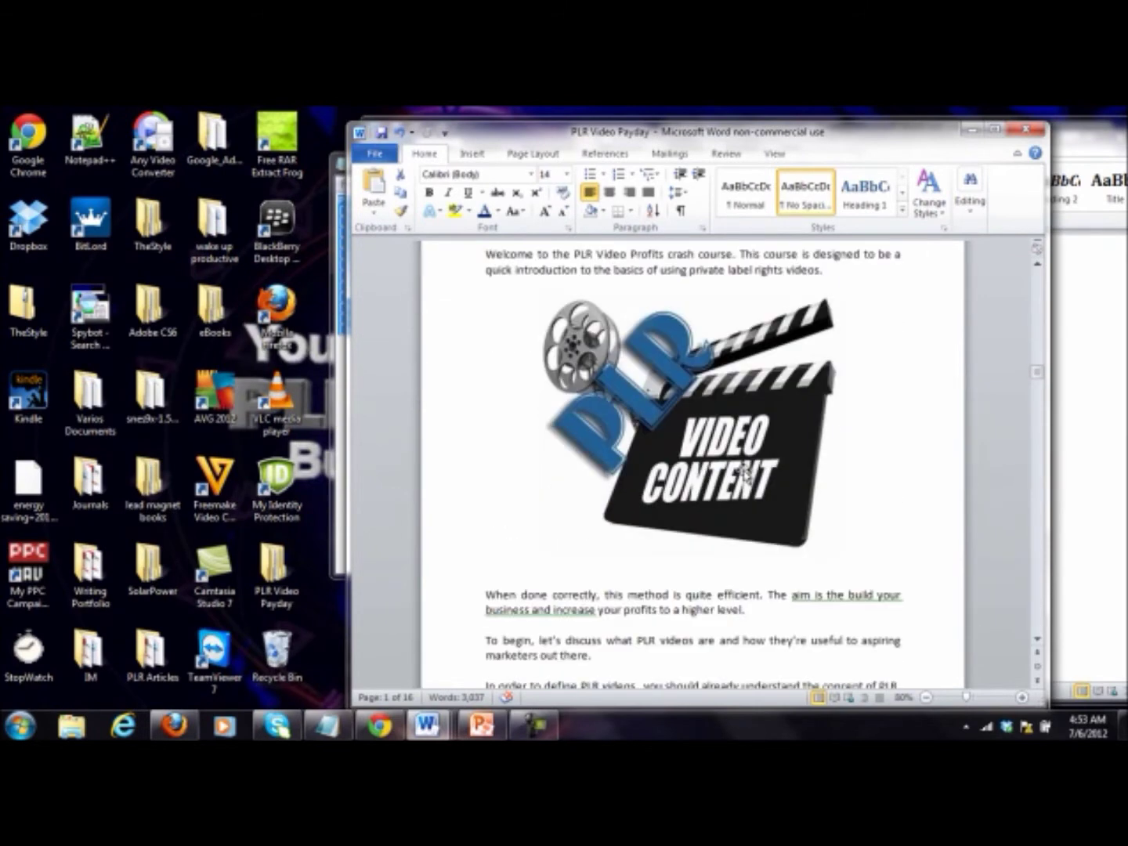
{"action": "scroll", "coordinate": [744, 471], "scroll_direction": "down", "scroll_amount": 6}
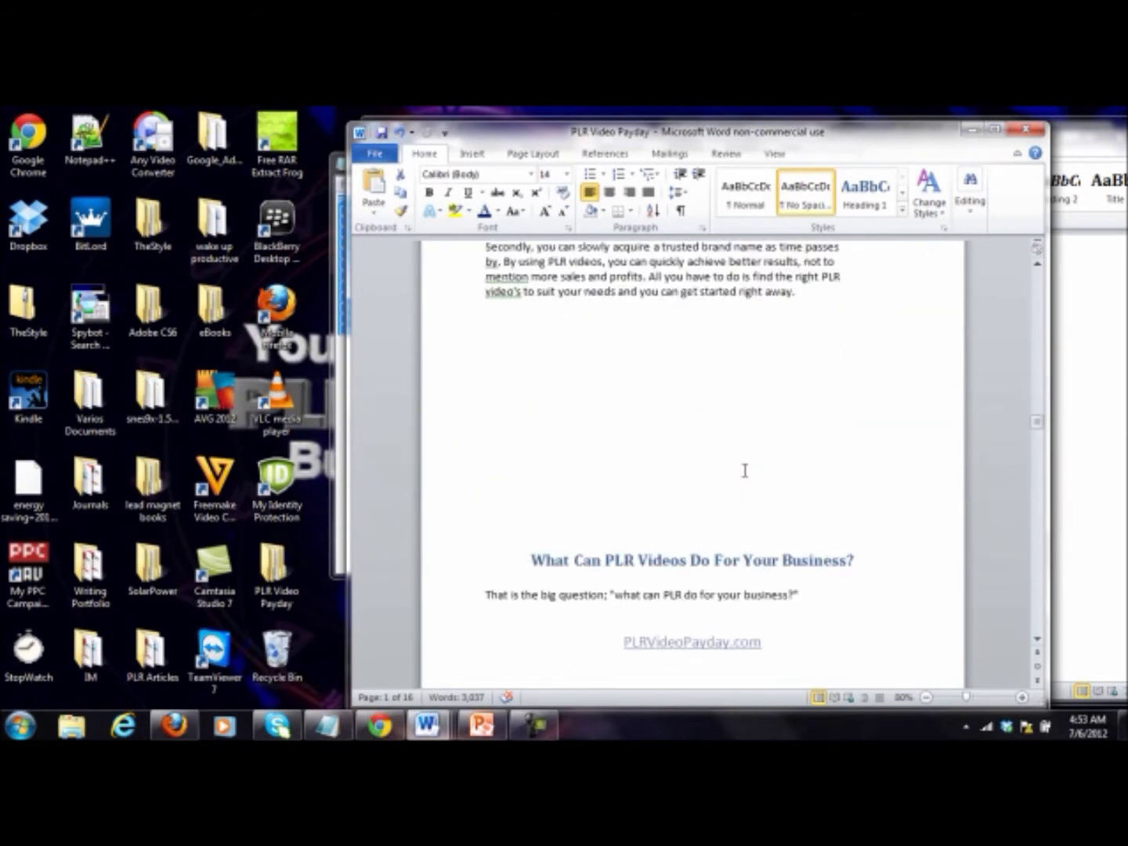
Step: Insert blank lines so two chapter headings, including the brand-building one, move to the next page
{"action": "left_click", "coordinate": [739, 493]}
{"action": "scroll", "coordinate": [743, 474], "scroll_direction": "down", "scroll_amount": 1}
{"action": "key", "text": "Return"}
{"action": "key", "text": "Return"}
{"action": "key", "text": "Return"}
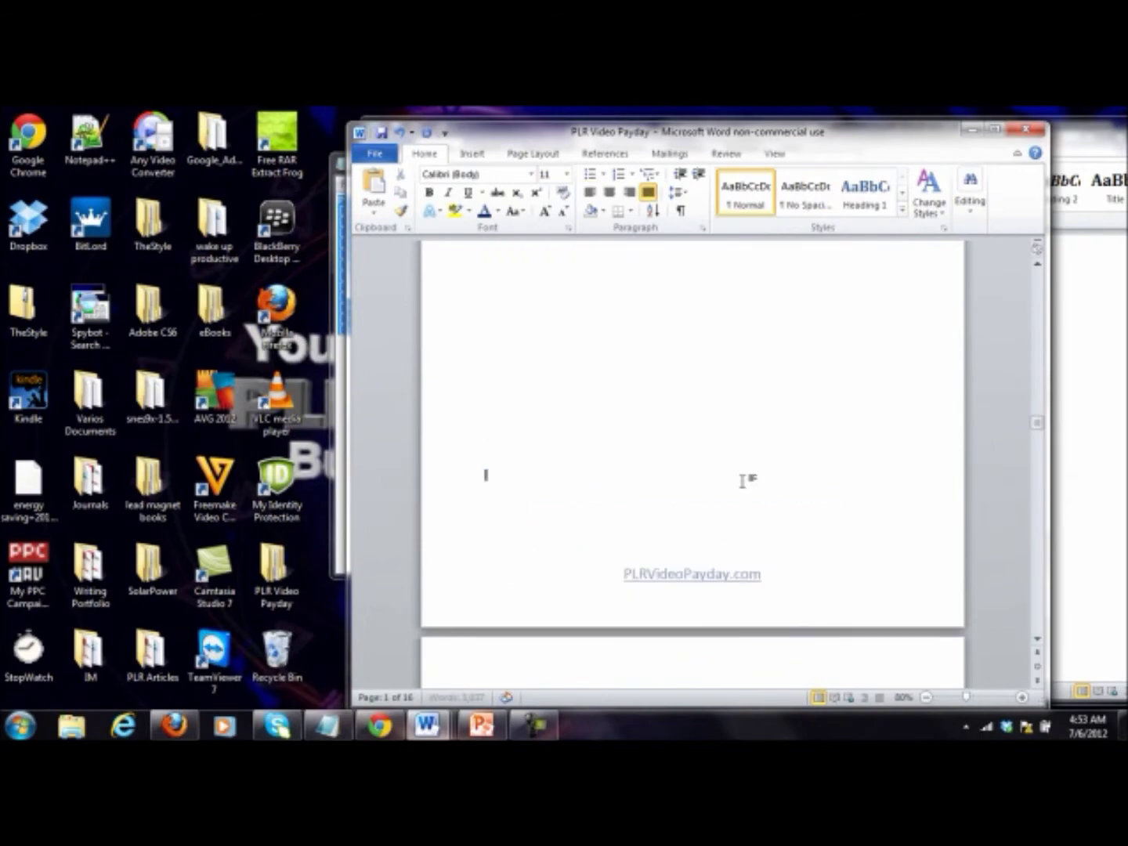
{"action": "scroll", "coordinate": [743, 470], "scroll_direction": "down", "scroll_amount": 20}
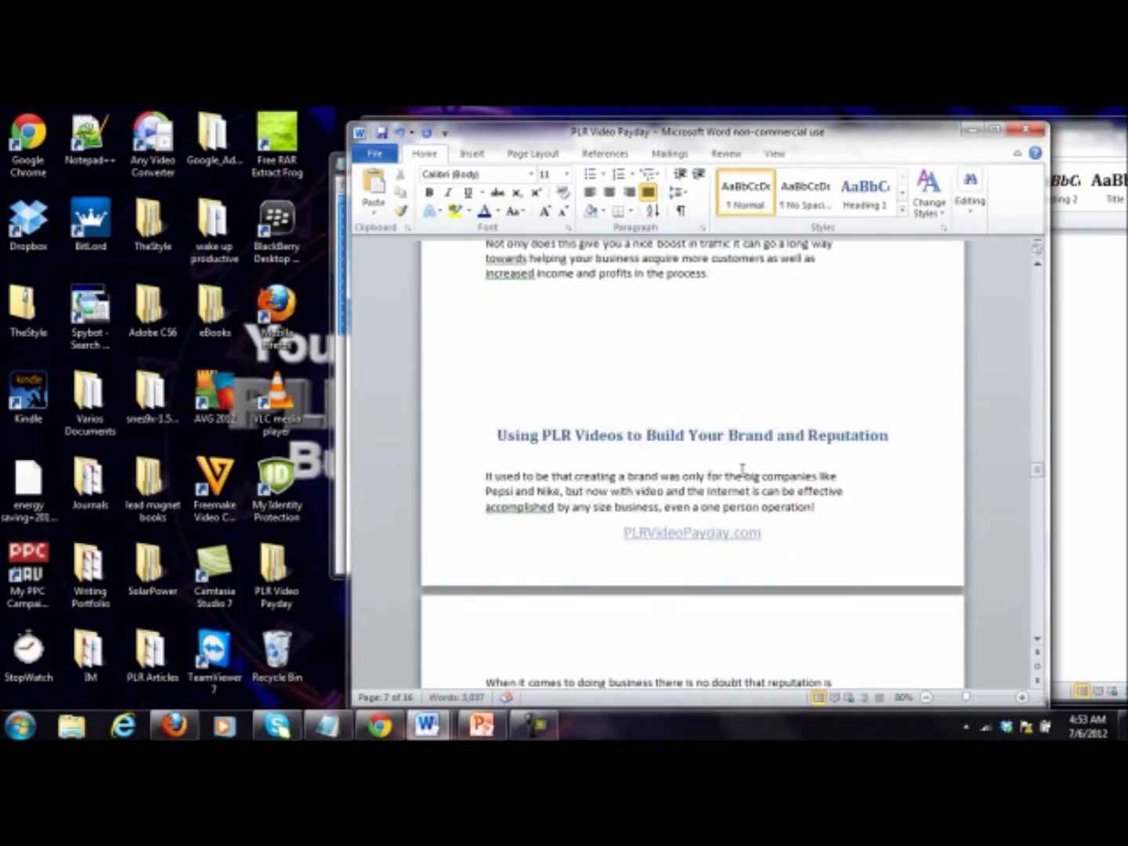
{"action": "scroll", "coordinate": [723, 403], "scroll_direction": "up", "scroll_amount": 2}
{"action": "left_click", "coordinate": [667, 302]}
{"action": "key", "text": "Return"}
{"action": "key", "text": "Return"}
{"action": "key", "text": "Return"}
Step: Save the ebook and scroll back up to page 13
{"action": "scroll", "coordinate": [679, 344], "scroll_direction": "down", "scroll_amount": 5}
{"action": "scroll", "coordinate": [678, 345], "scroll_direction": "down", "scroll_amount": 15}
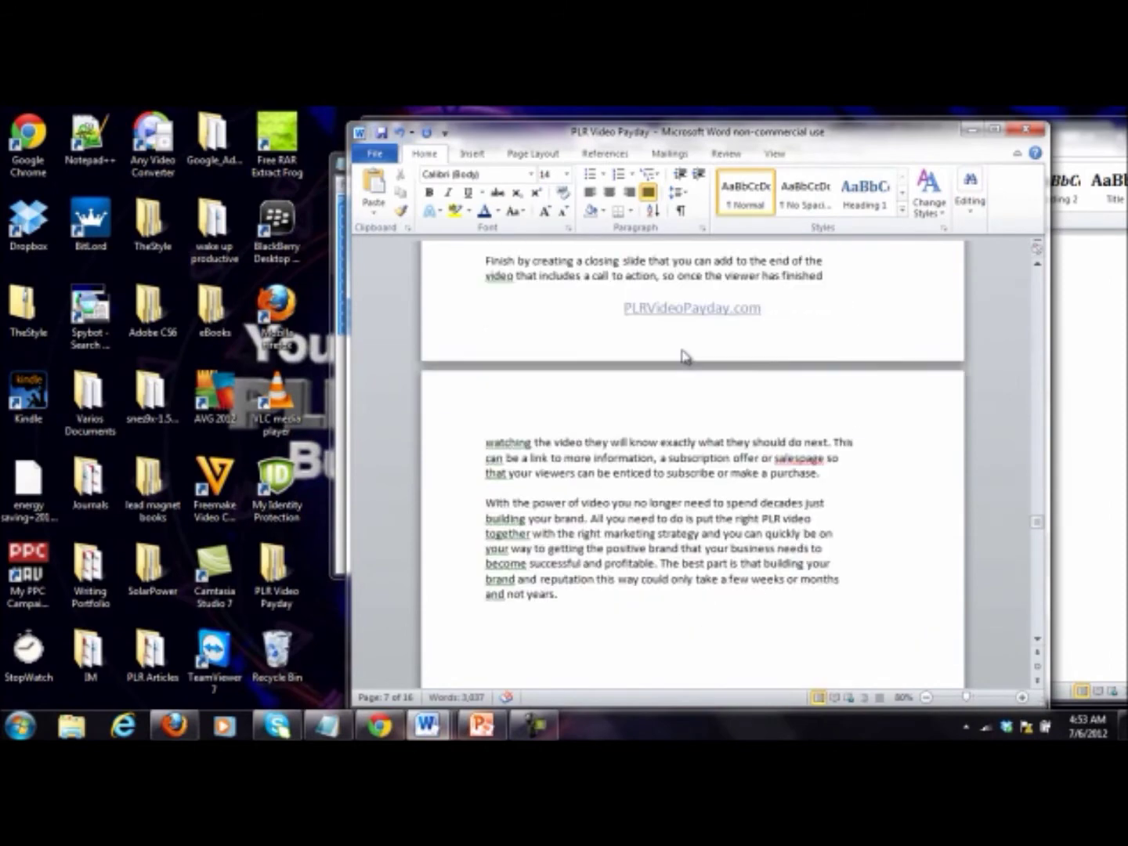
{"action": "scroll", "coordinate": [683, 349], "scroll_direction": "up", "scroll_amount": 10}
{"action": "scroll", "coordinate": [684, 351], "scroll_direction": "down", "scroll_amount": 15}
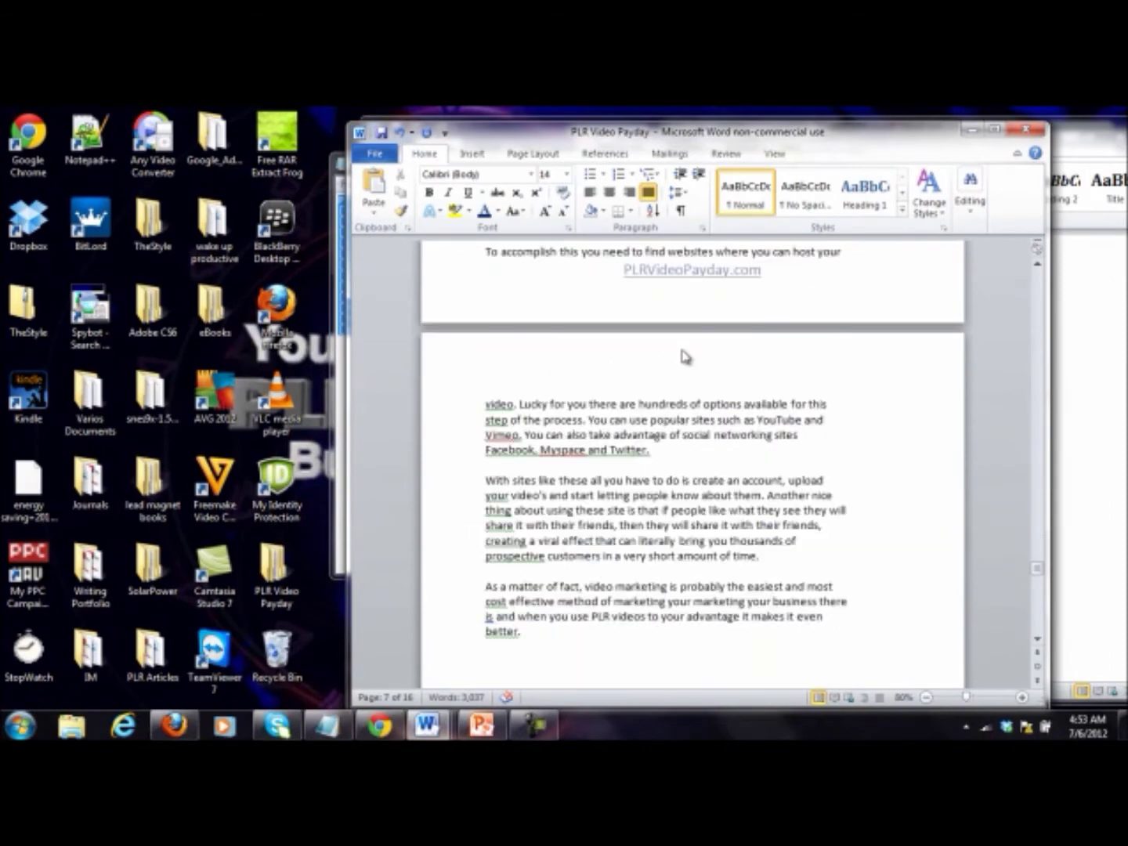
{"action": "scroll", "coordinate": [681, 349], "scroll_direction": "down", "scroll_amount": 4}
{"action": "scroll", "coordinate": [675, 376], "scroll_direction": "up", "scroll_amount": 2}
{"action": "scroll", "coordinate": [686, 392], "scroll_direction": "down", "scroll_amount": 8}
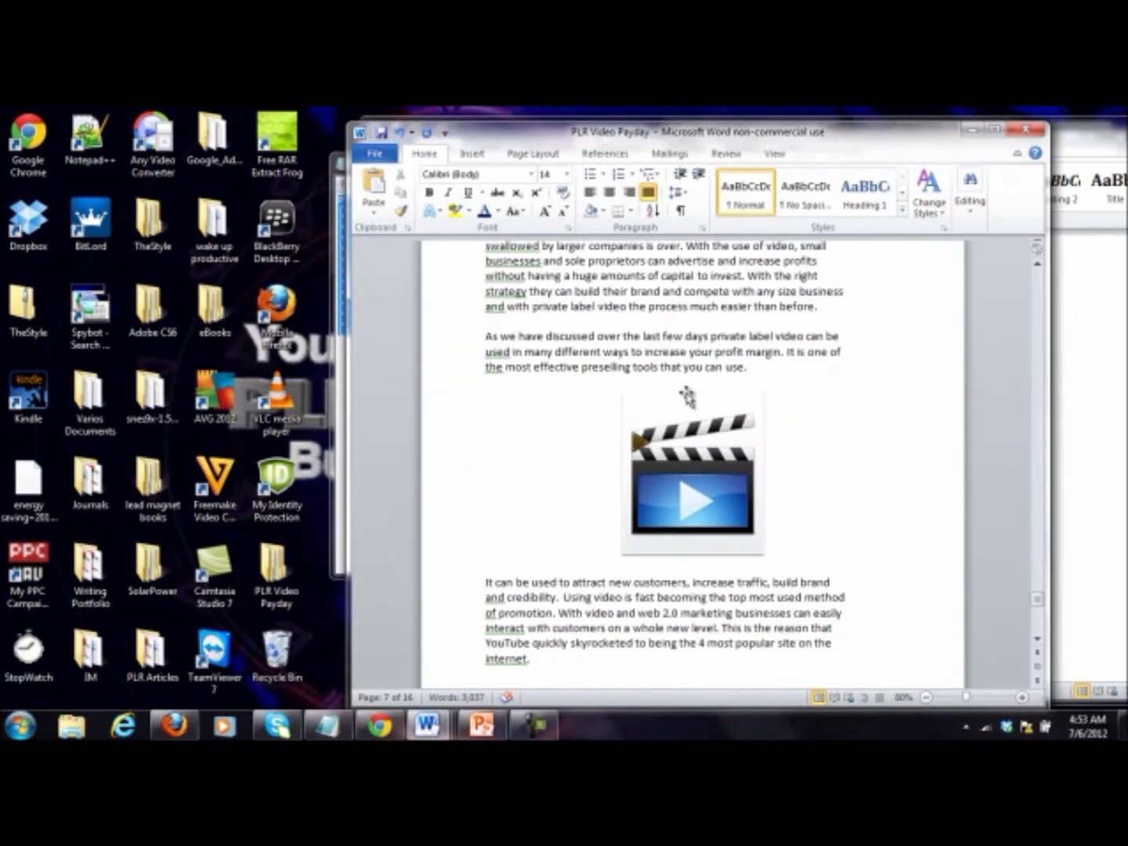
{"action": "scroll", "coordinate": [688, 392], "scroll_direction": "down", "scroll_amount": 3}
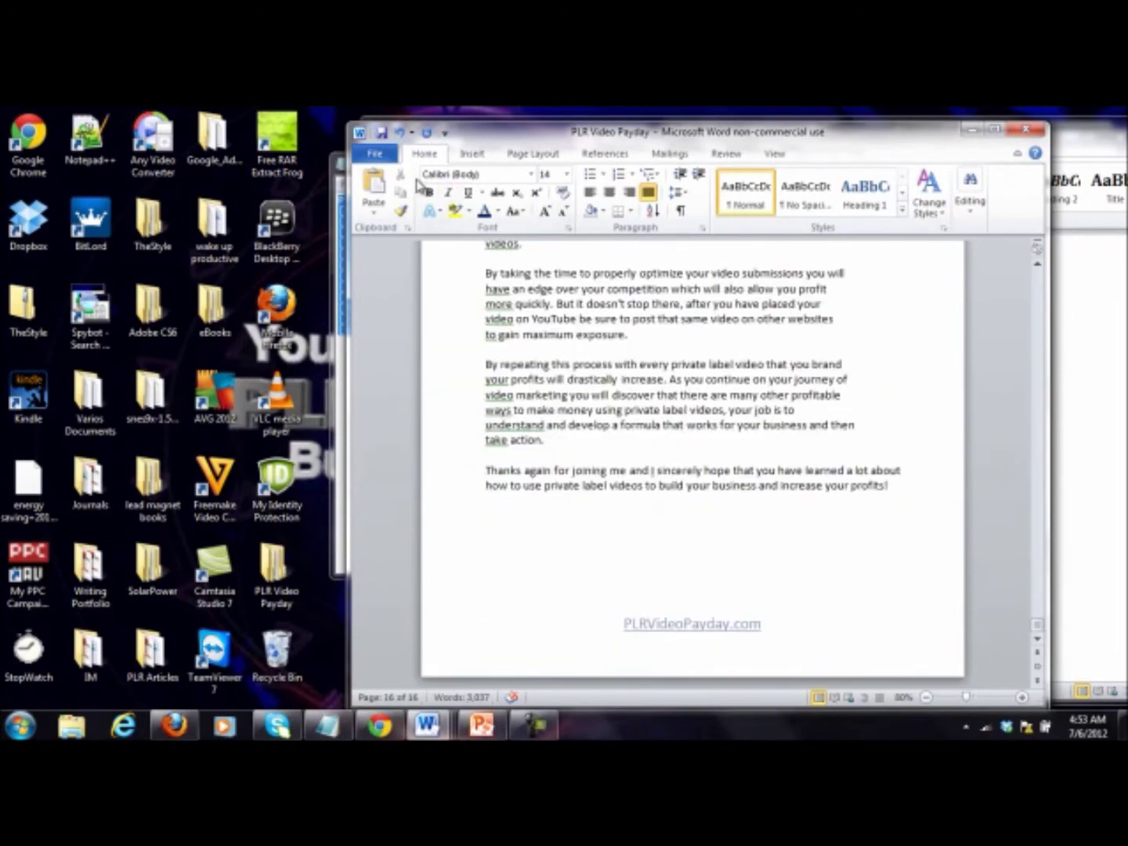
{"action": "left_click", "coordinate": [380, 131]}
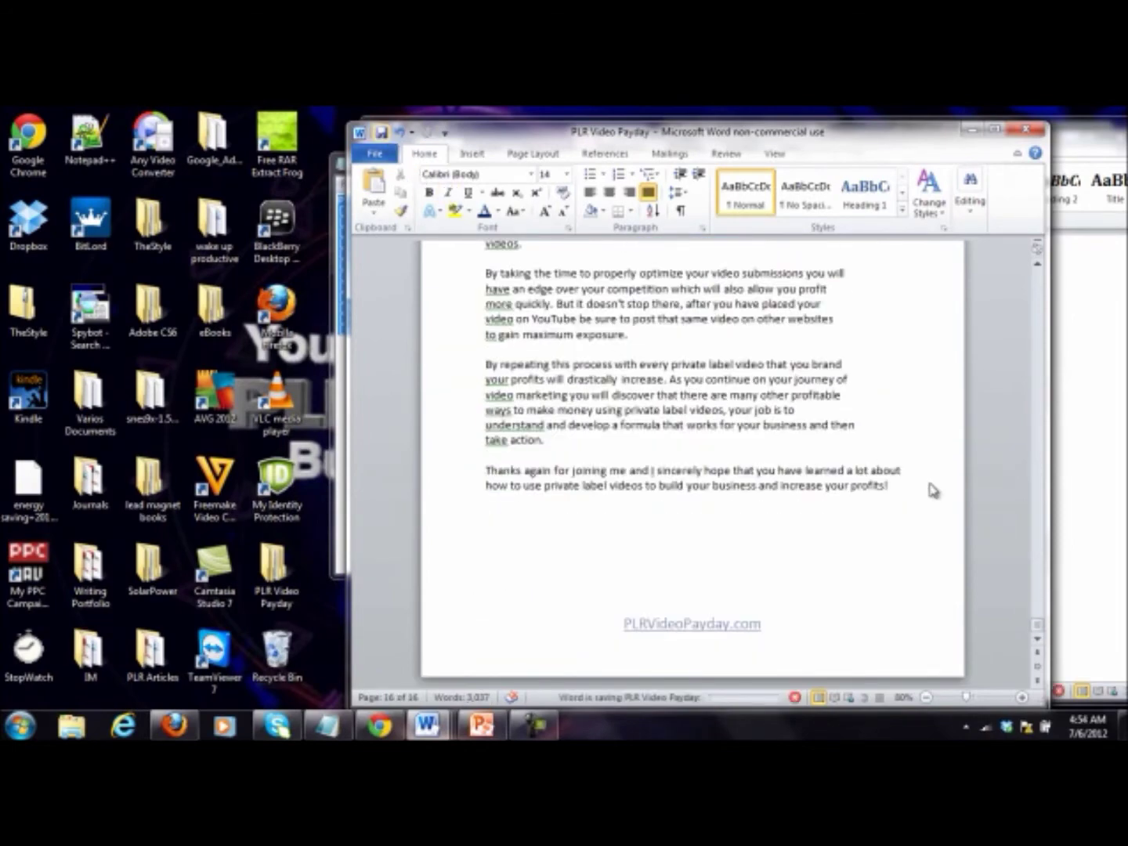
{"action": "scroll", "coordinate": [933, 489], "scroll_direction": "up", "scroll_amount": 8}
{"action": "left_click_drag", "start_coordinate": [1039, 609], "coordinate": [1040, 572]}
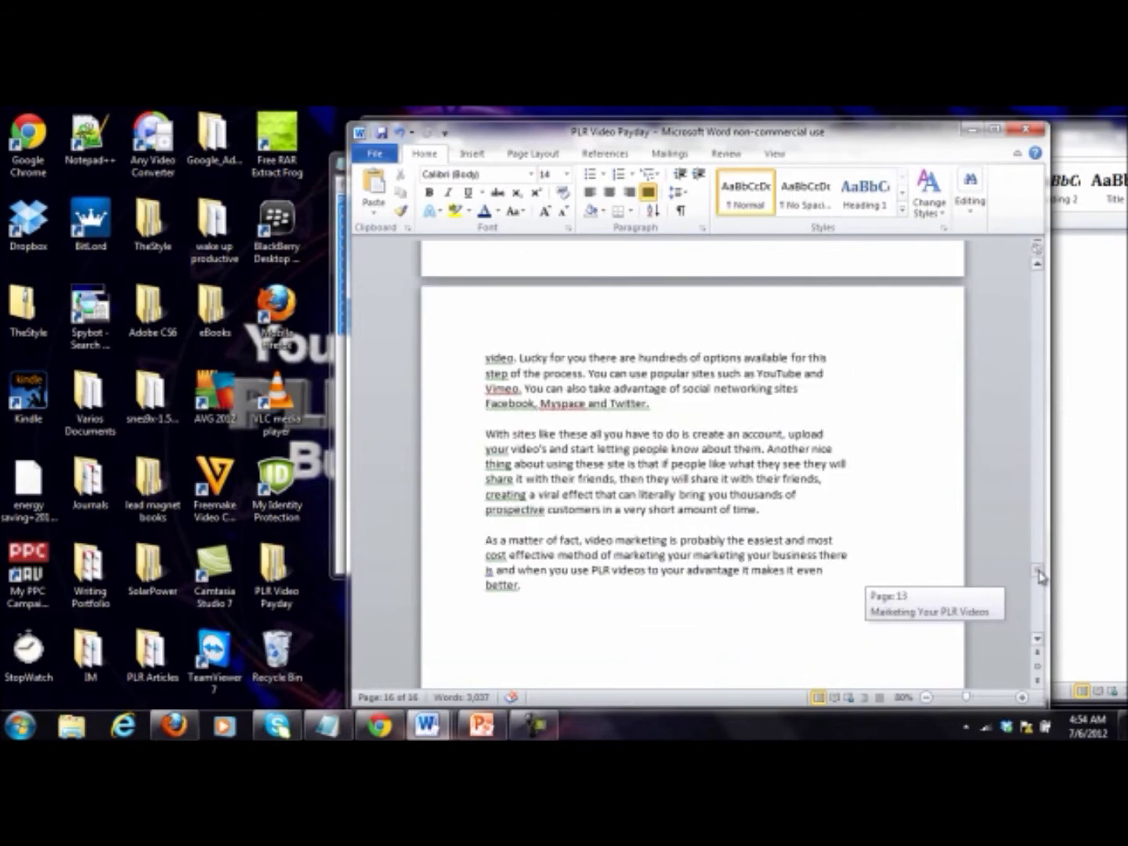
{"action": "scroll", "coordinate": [635, 537], "scroll_direction": "down", "scroll_amount": 3}
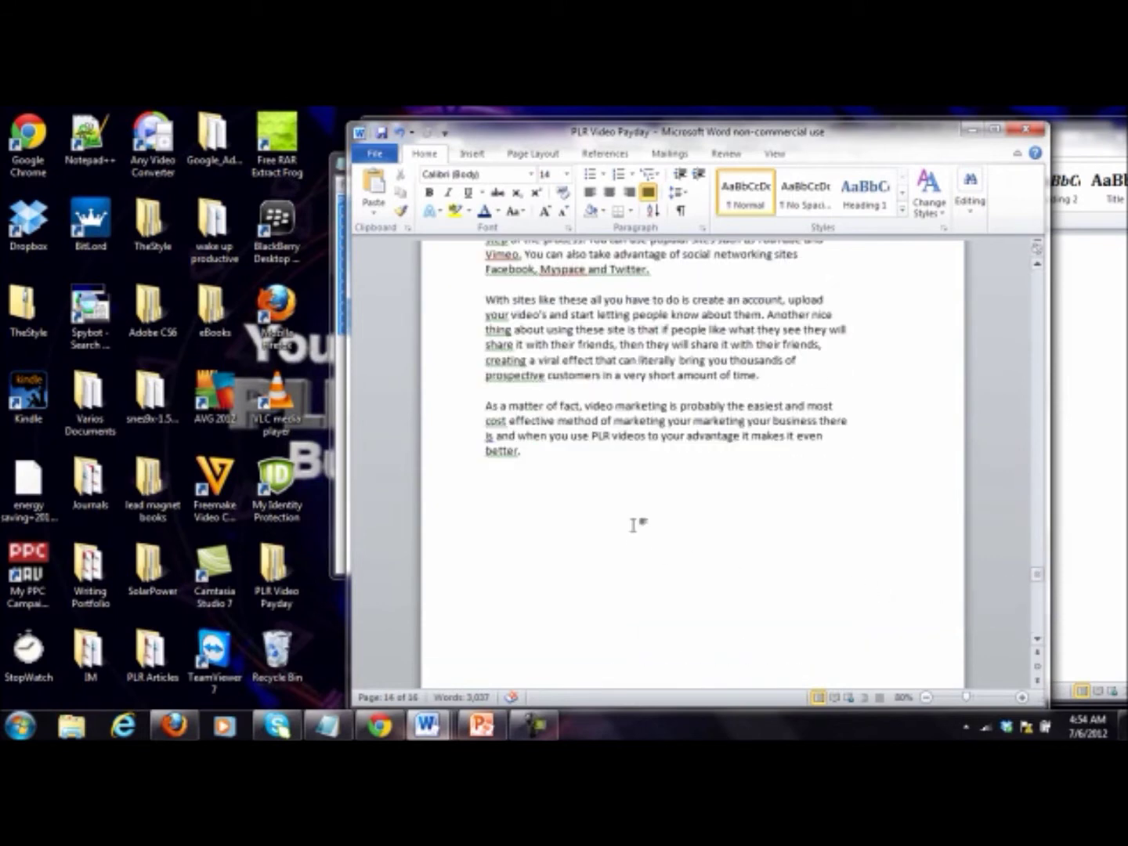
Step: Type 'For More Information, Check Out The Site Here: PLRVideoPayday.com' below 'better.'
{"action": "type", "text": "Can"}
{"action": "key", "text": "BackSpace"}
{"action": "key", "text": "BackSpace"}
{"action": "key", "text": "BackSpace"}
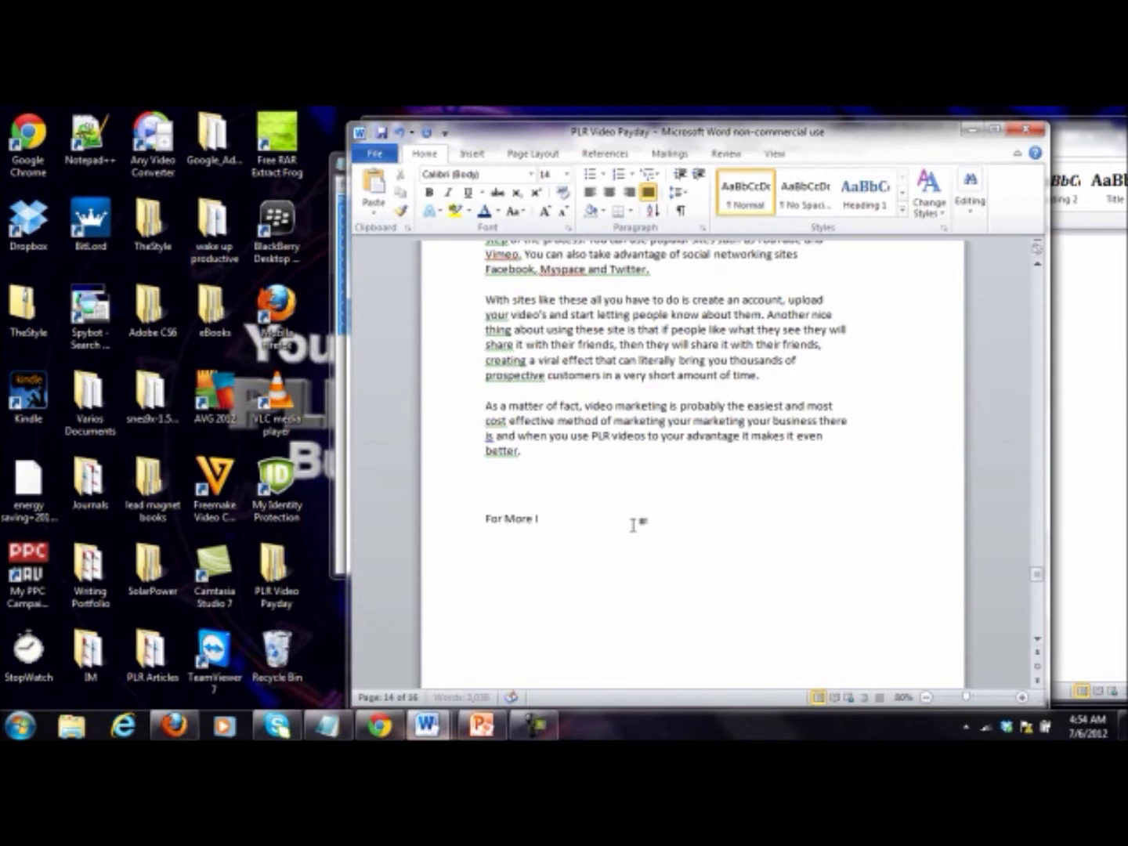
{"action": "type", "text": ","}
{"action": "type", "text": " Checking"}
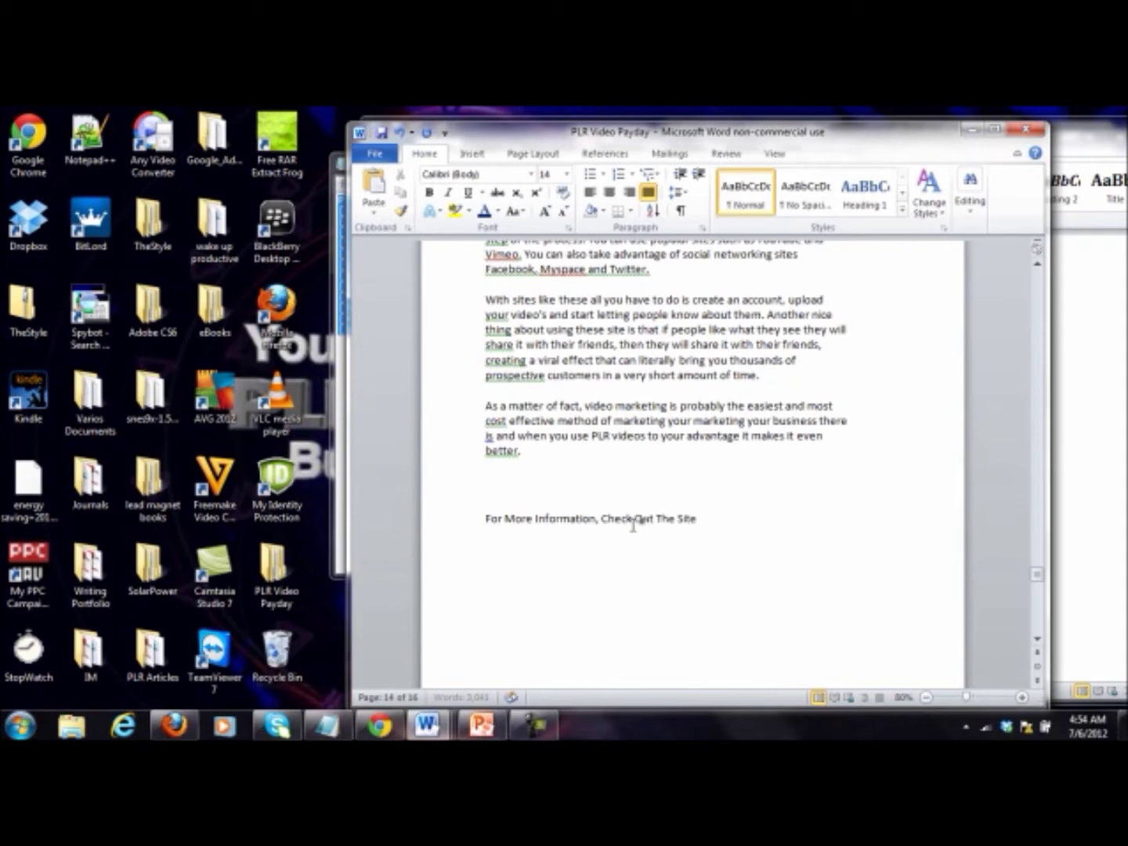
{"action": "type", "text": "ere: PLRVideoPayday.com"}
Step: Make the call-to-action line centred, 22 pt, underlined and blue
{"action": "left_click_drag", "start_coordinate": [851, 535], "coordinate": [479, 532]}
{"action": "left_click", "coordinate": [609, 193]}
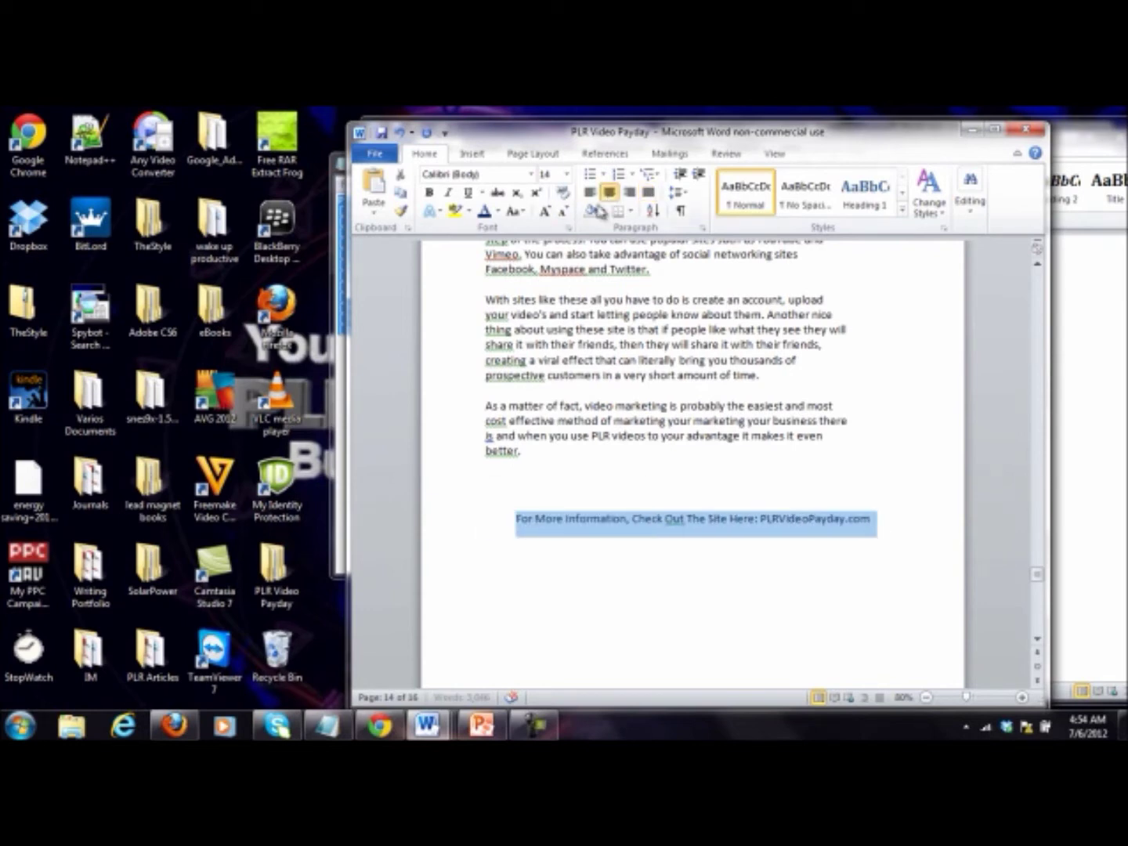
{"action": "left_click", "coordinate": [545, 210]}
{"action": "left_click", "coordinate": [545, 210]}
{"action": "left_click", "coordinate": [545, 210]}
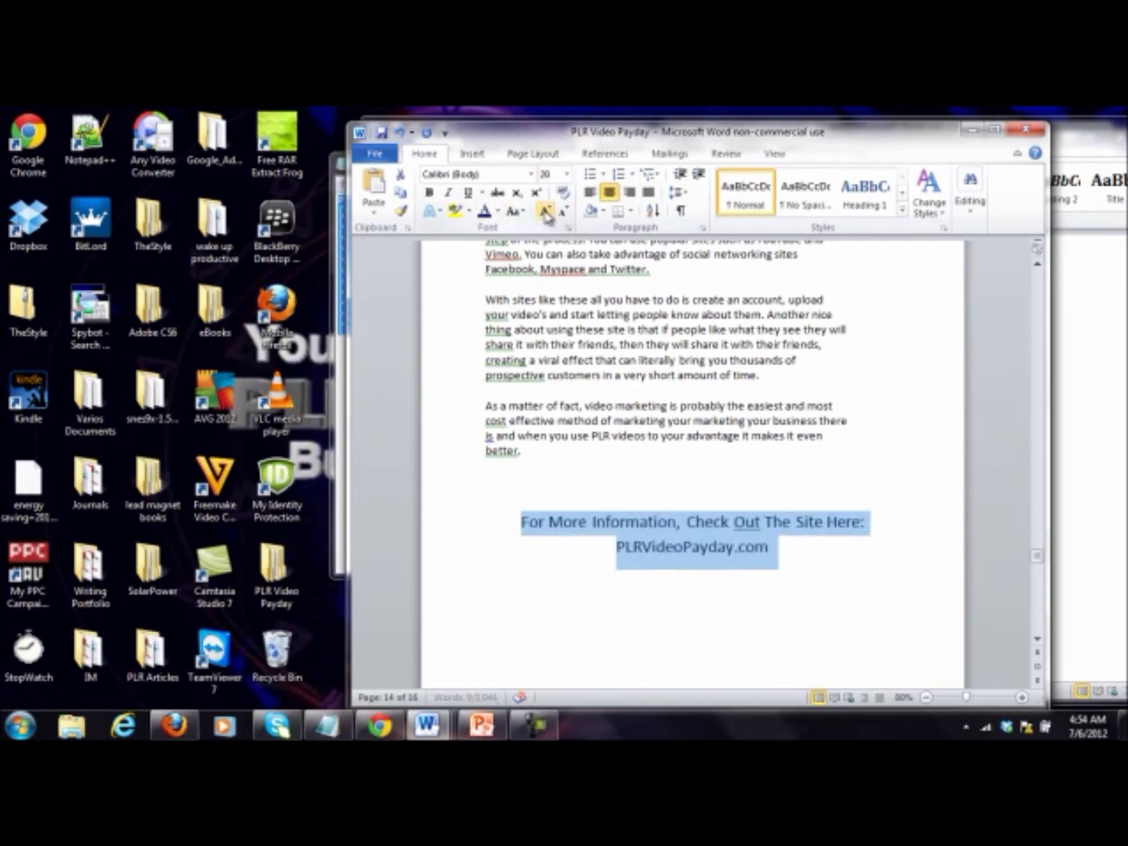
{"action": "left_click", "coordinate": [545, 209]}
{"action": "left_click", "coordinate": [468, 192]}
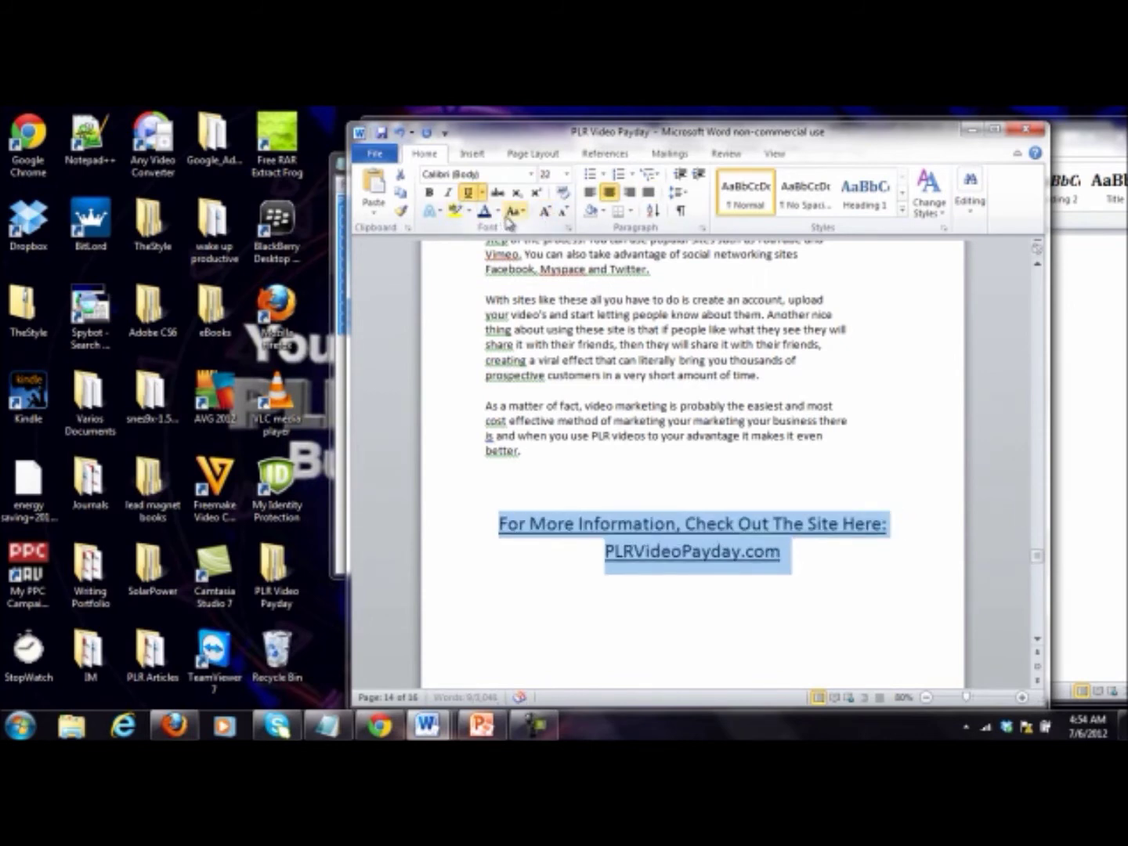
{"action": "left_click", "coordinate": [497, 211]}
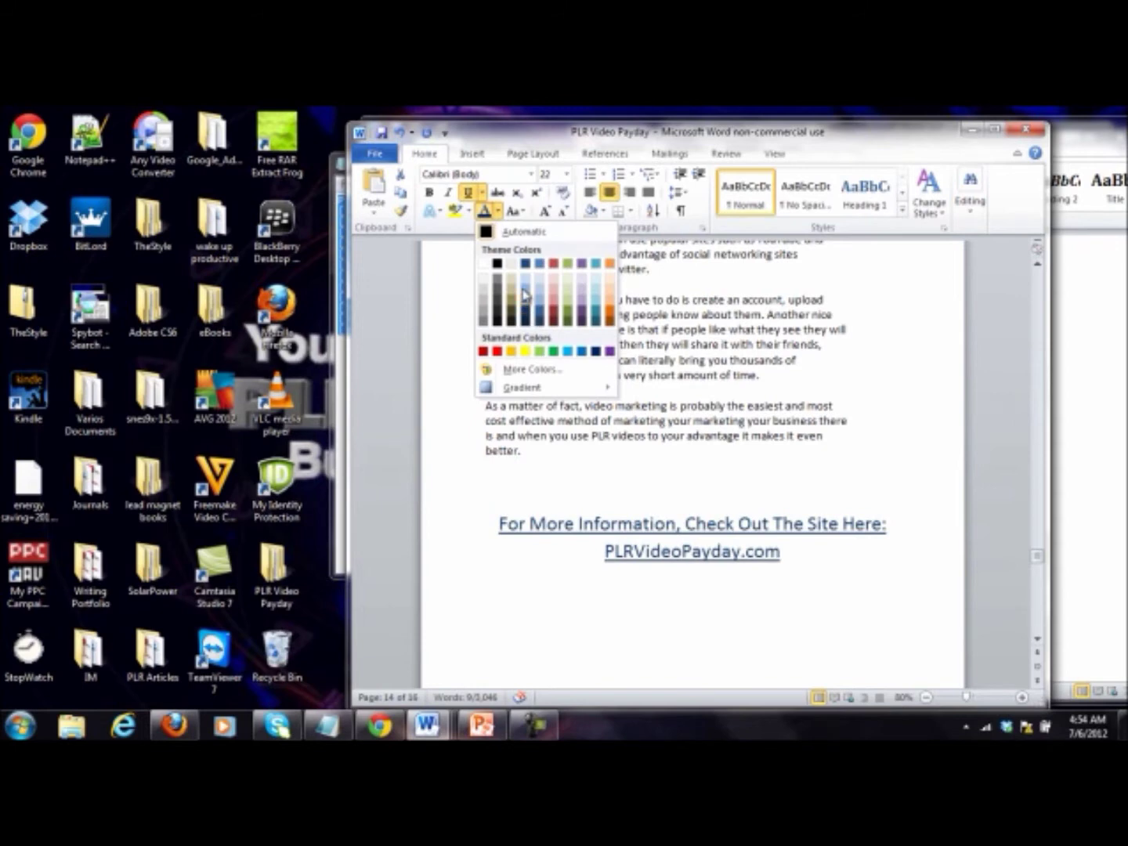
{"action": "left_click", "coordinate": [526, 265]}
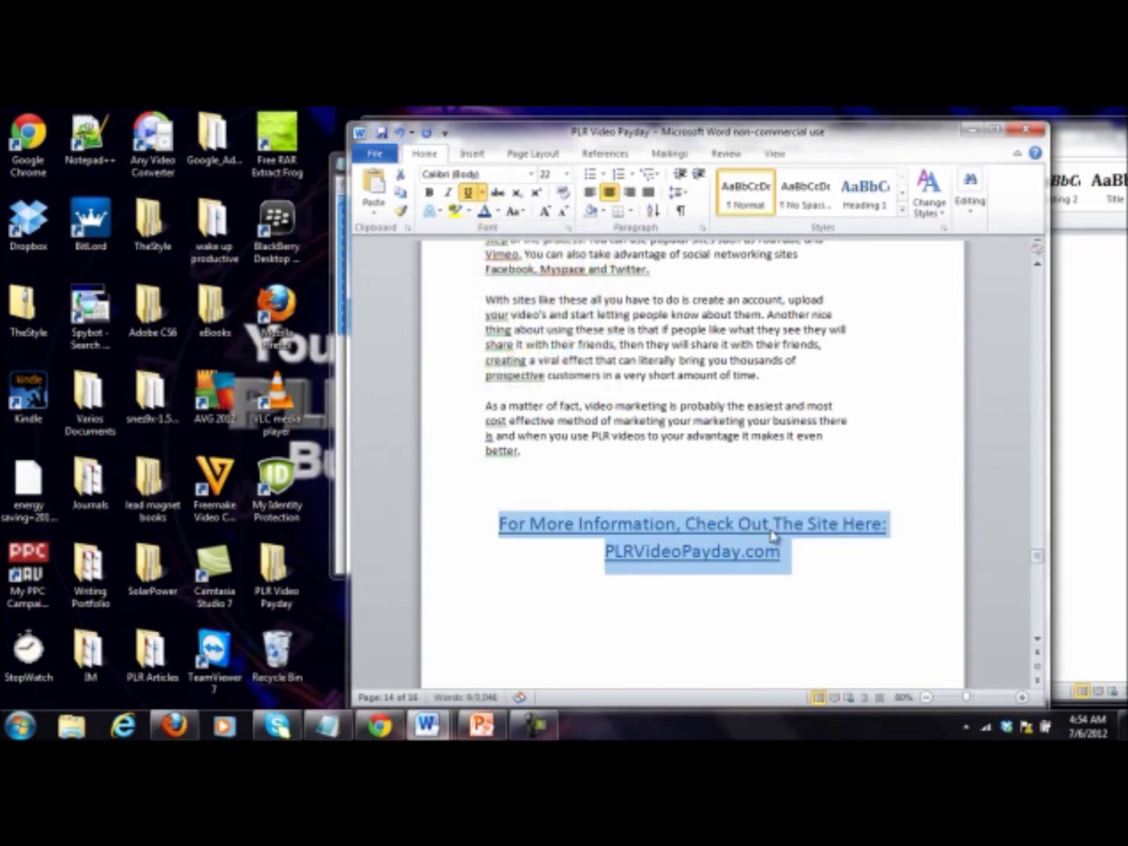
{"action": "left_click", "coordinate": [843, 555]}
{"action": "left_click_drag", "start_coordinate": [787, 560], "coordinate": [495, 528]}
{"action": "right_click", "coordinate": [680, 563]}
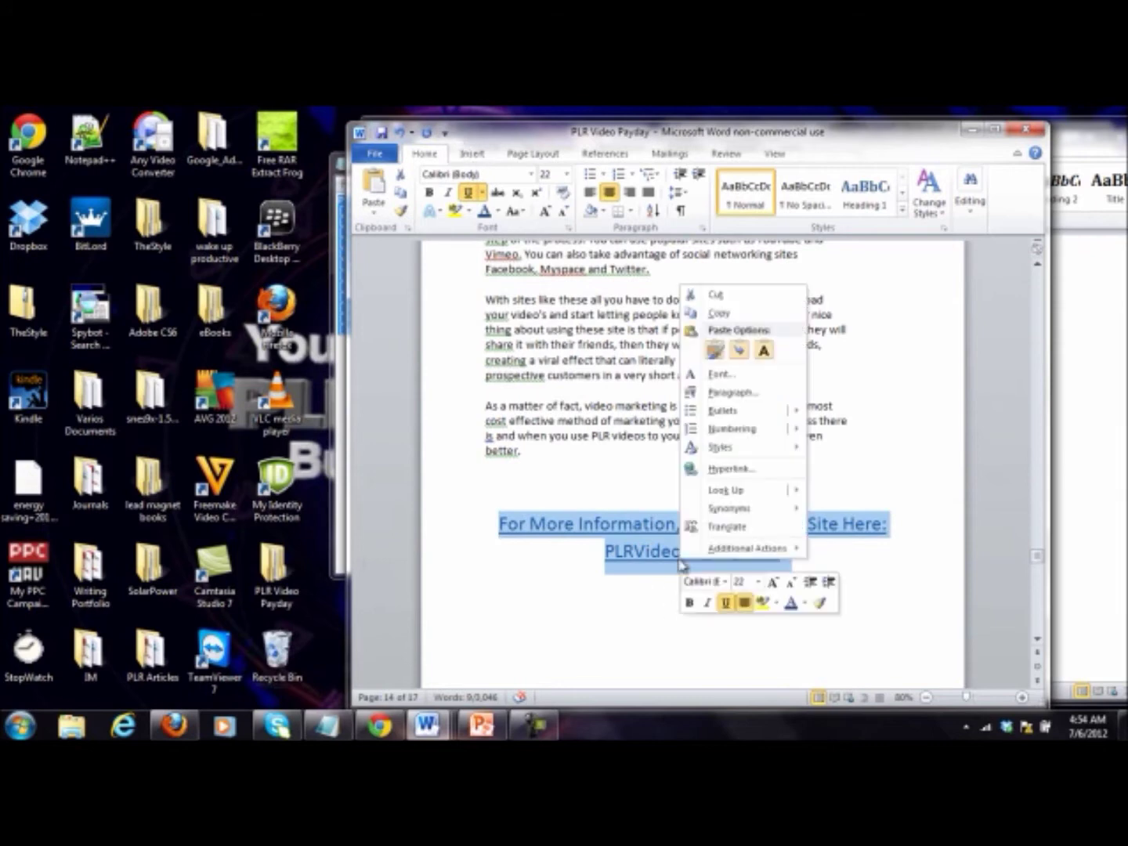
{"action": "left_click", "coordinate": [751, 476]}
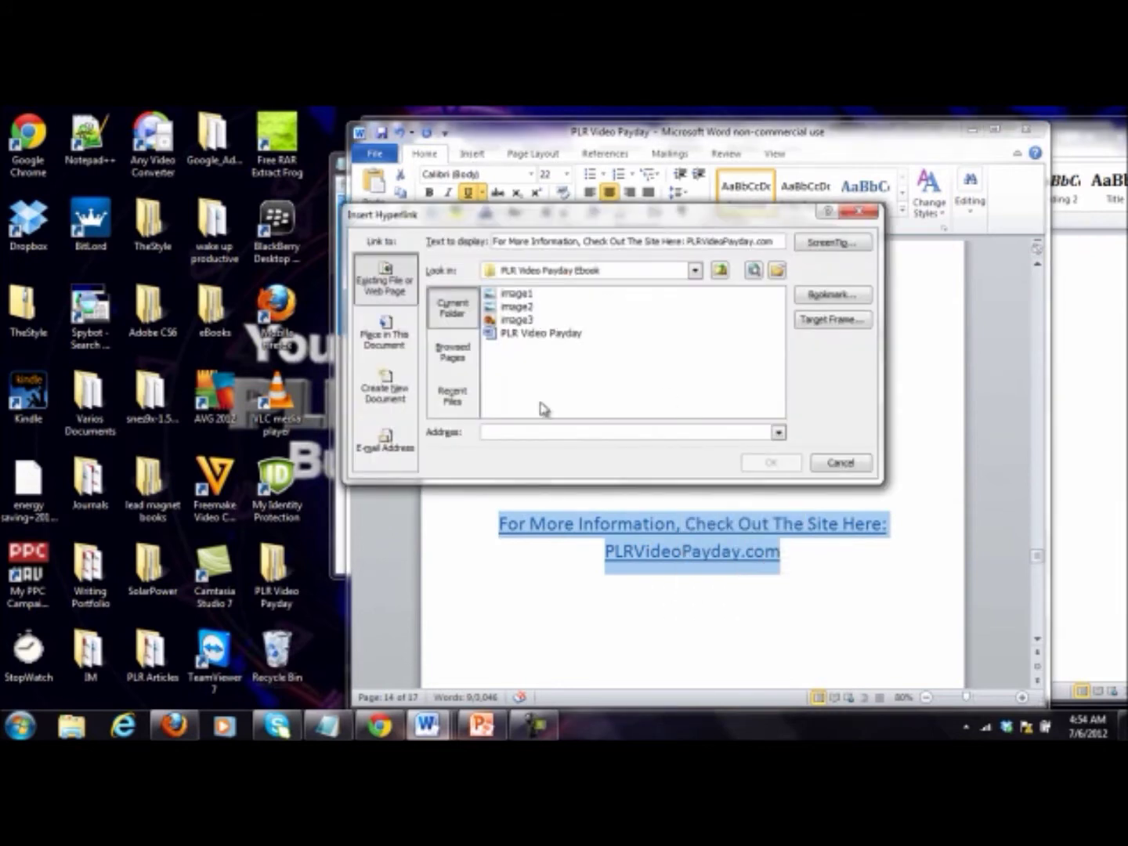
{"action": "type", "text": "http"}
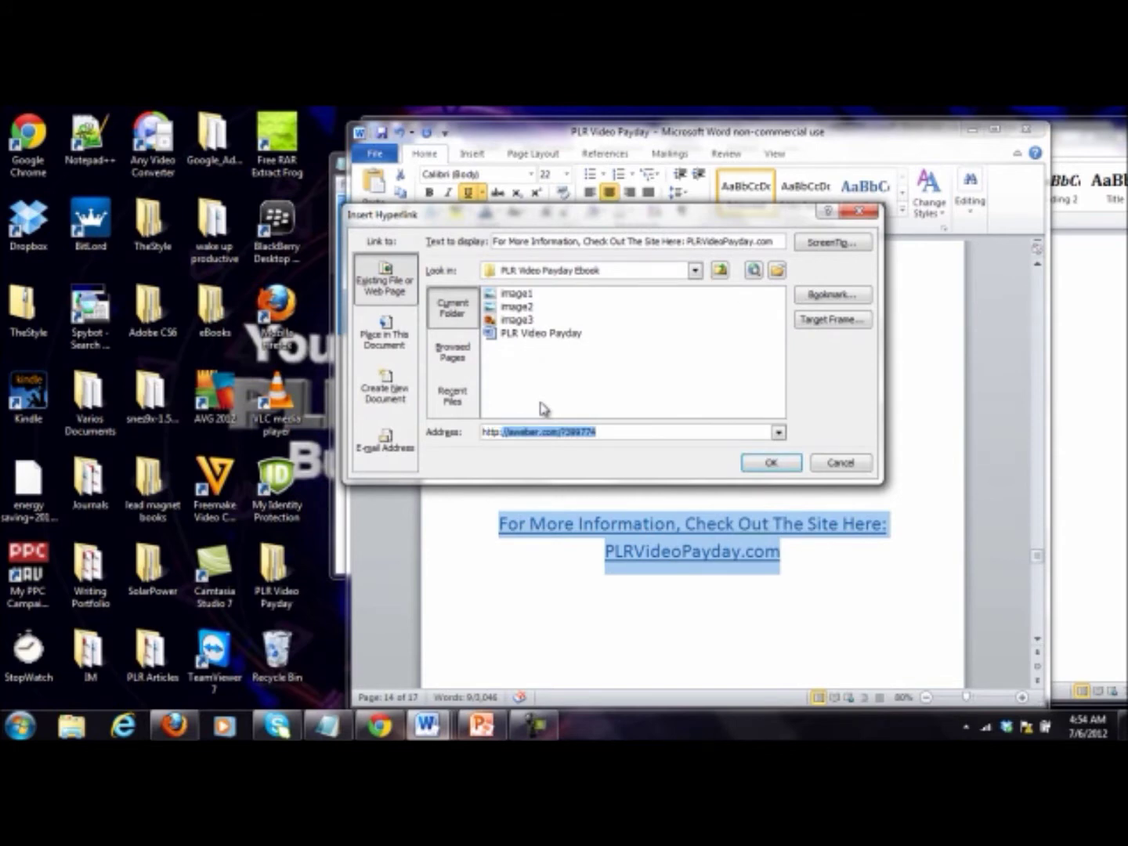
{"action": "type", "text": "://pl"}
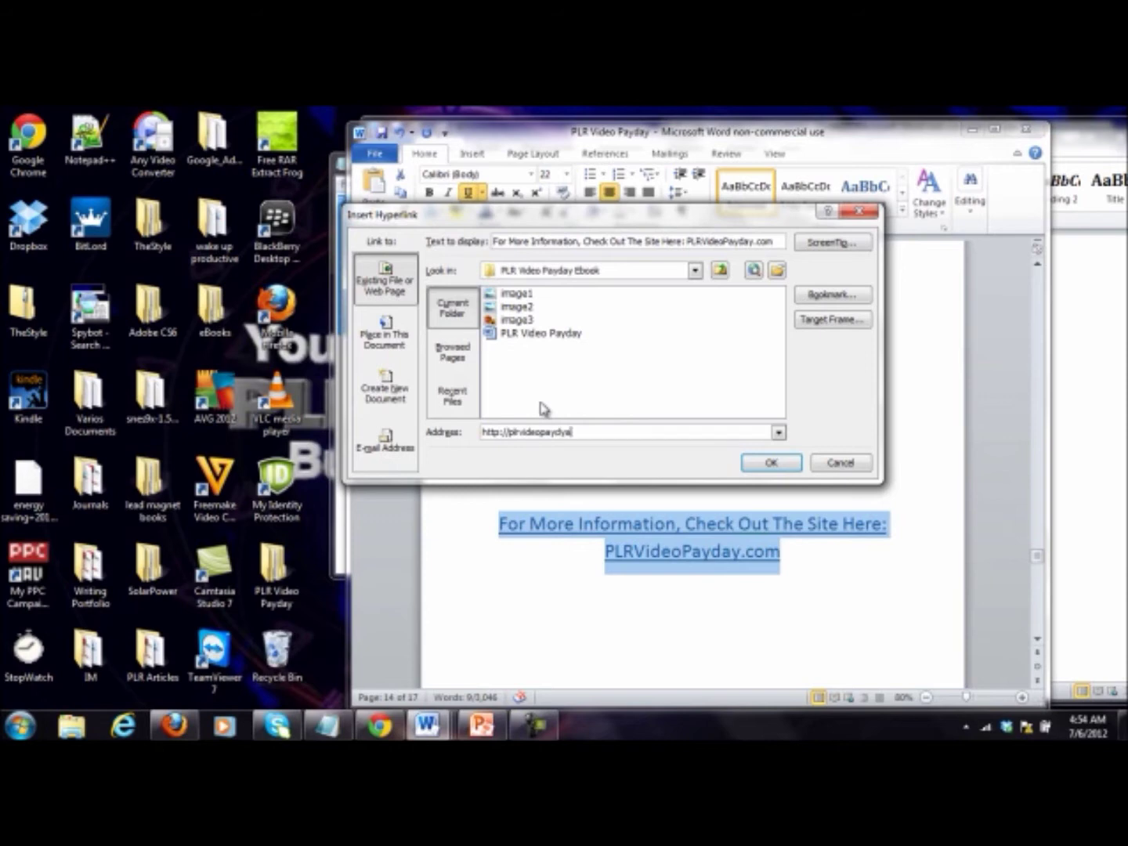
{"action": "type", "text": "rvideopayday.com"}
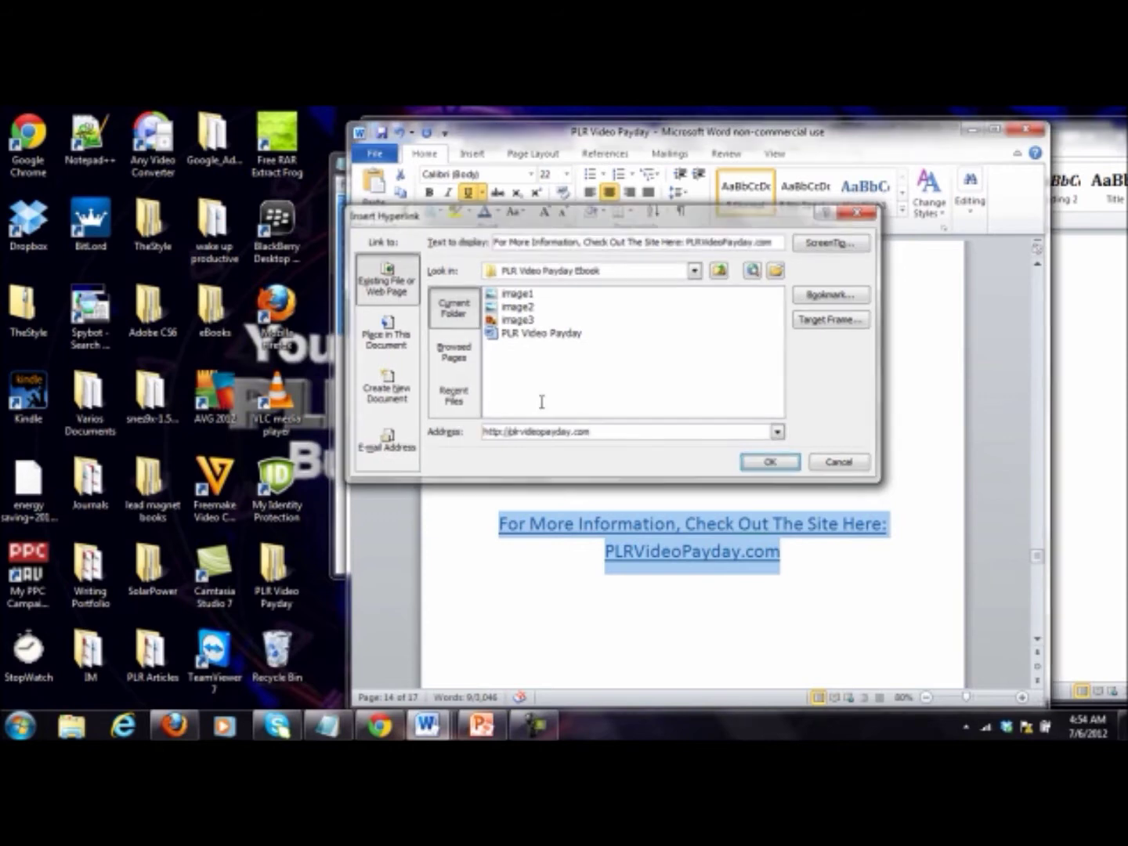
{"action": "key", "text": "Return"}
{"action": "left_click", "coordinate": [721, 422]}
Step: Delete the blank lines above the 'Making a Profit With PLR Videos' heading
{"action": "scroll", "coordinate": [720, 422], "scroll_direction": "down", "scroll_amount": 5}
{"action": "scroll", "coordinate": [720, 422], "scroll_direction": "down", "scroll_amount": 3}
{"action": "left_click", "coordinate": [709, 549]}
{"action": "key", "text": "BackSpace"}
{"action": "key", "text": "BackSpace"}
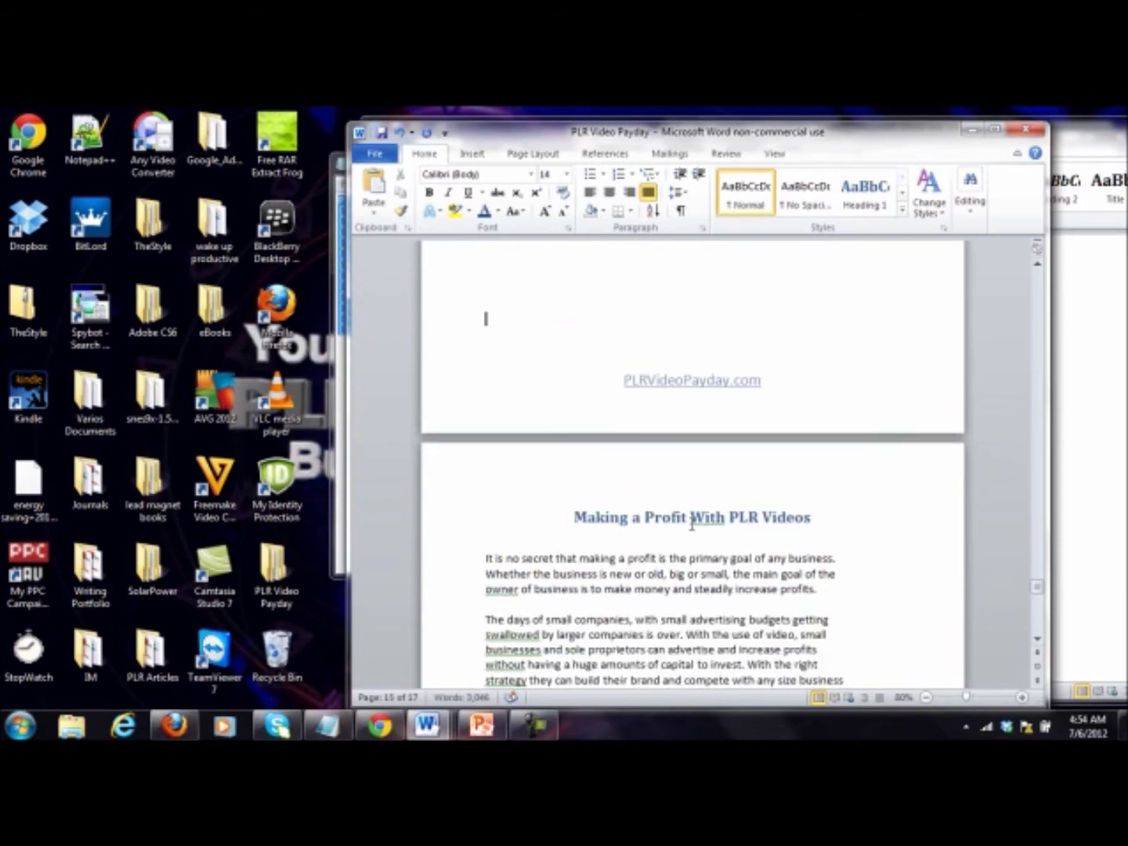
{"action": "scroll", "coordinate": [700, 542], "scroll_direction": "down", "scroll_amount": 15}
{"action": "scroll", "coordinate": [702, 540], "scroll_direction": "down", "scroll_amount": 8}
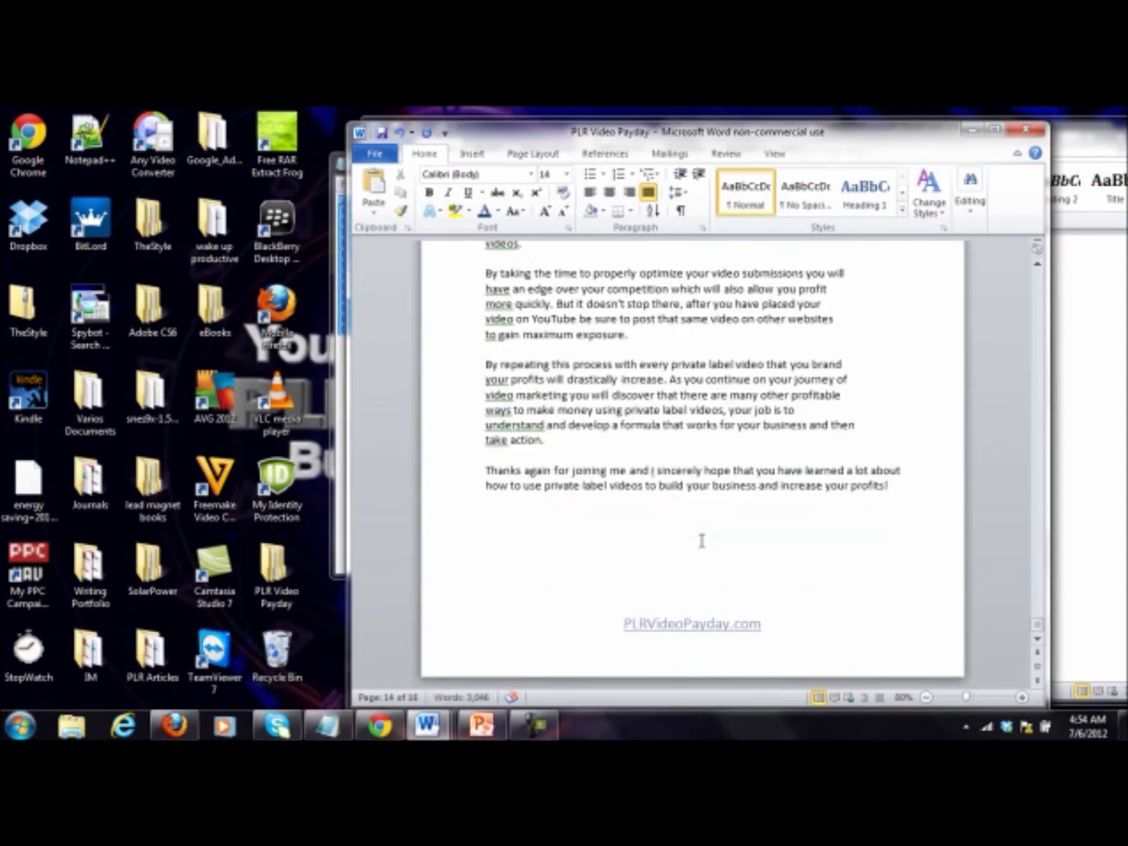
{"action": "left_click_drag", "start_coordinate": [1034, 627], "coordinate": [1033, 261]}
{"action": "scroll", "coordinate": [528, 376], "scroll_direction": "down", "scroll_amount": 5}
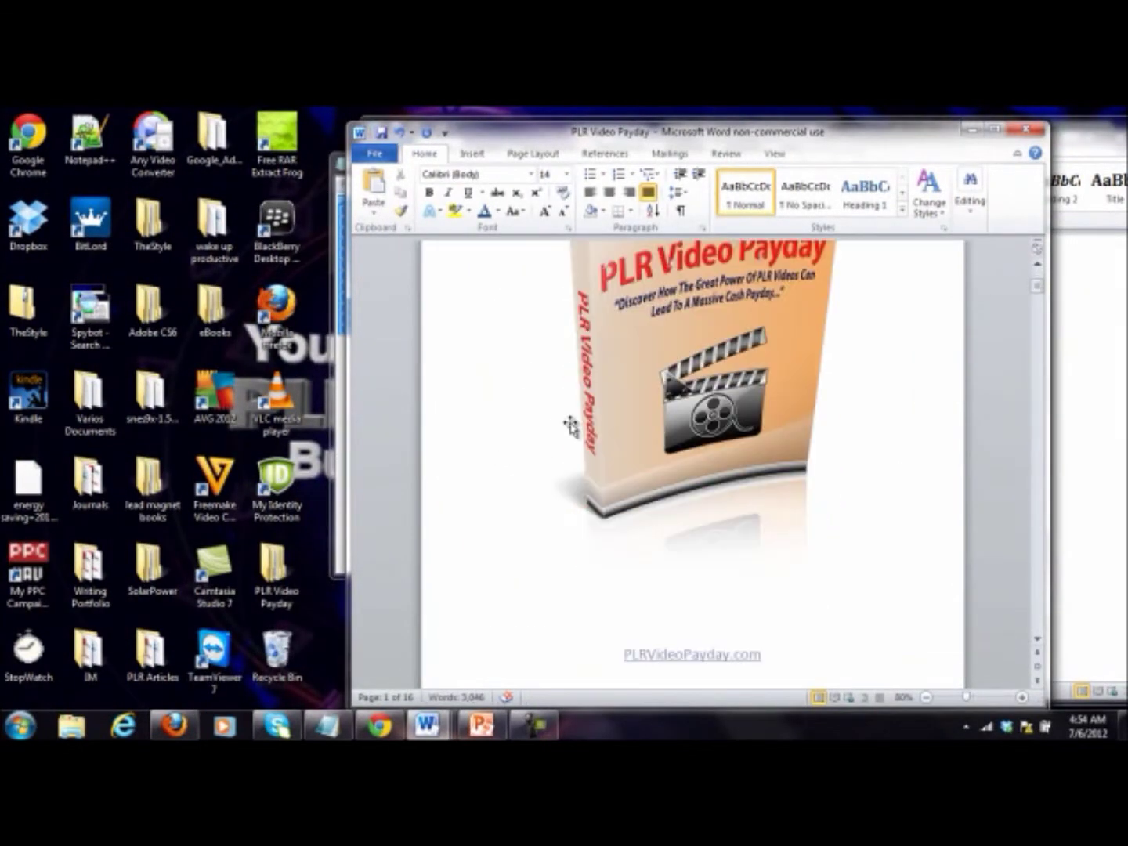
{"action": "scroll", "coordinate": [571, 426], "scroll_direction": "down", "scroll_amount": 8}
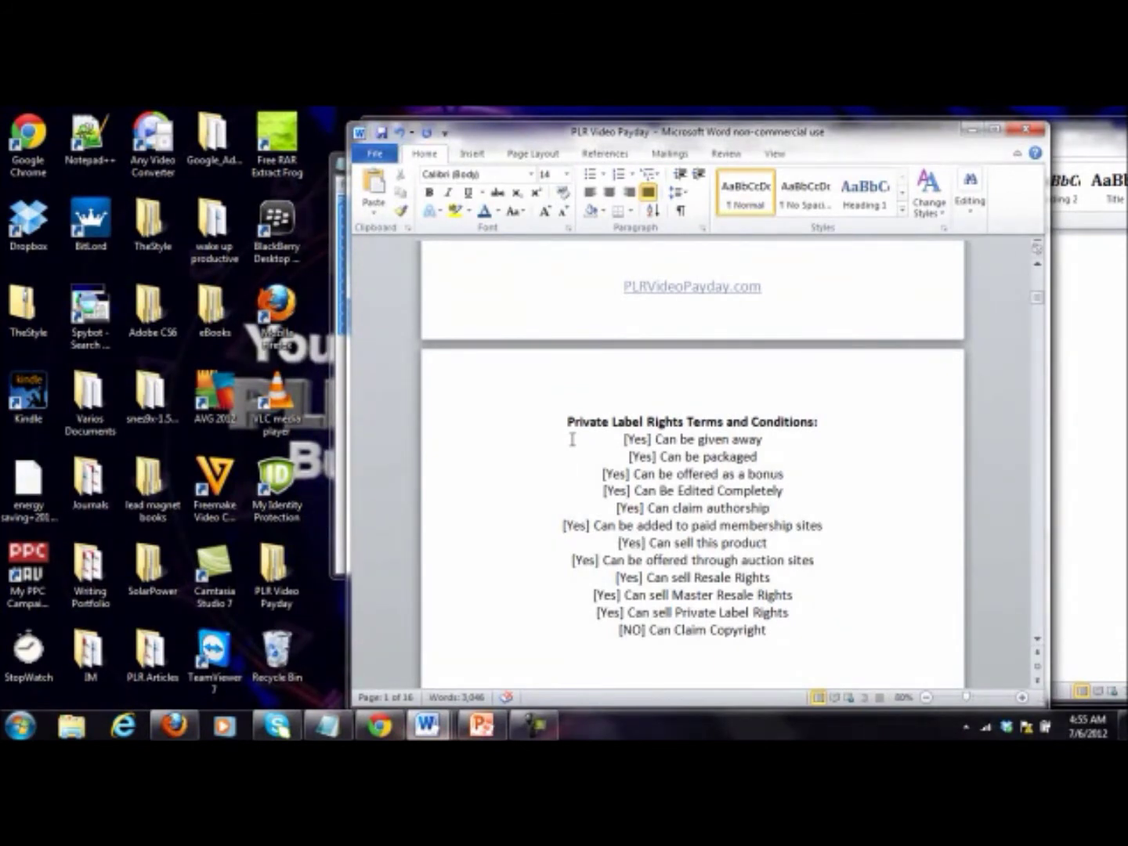
{"action": "scroll", "coordinate": [623, 492], "scroll_direction": "down", "scroll_amount": 20}
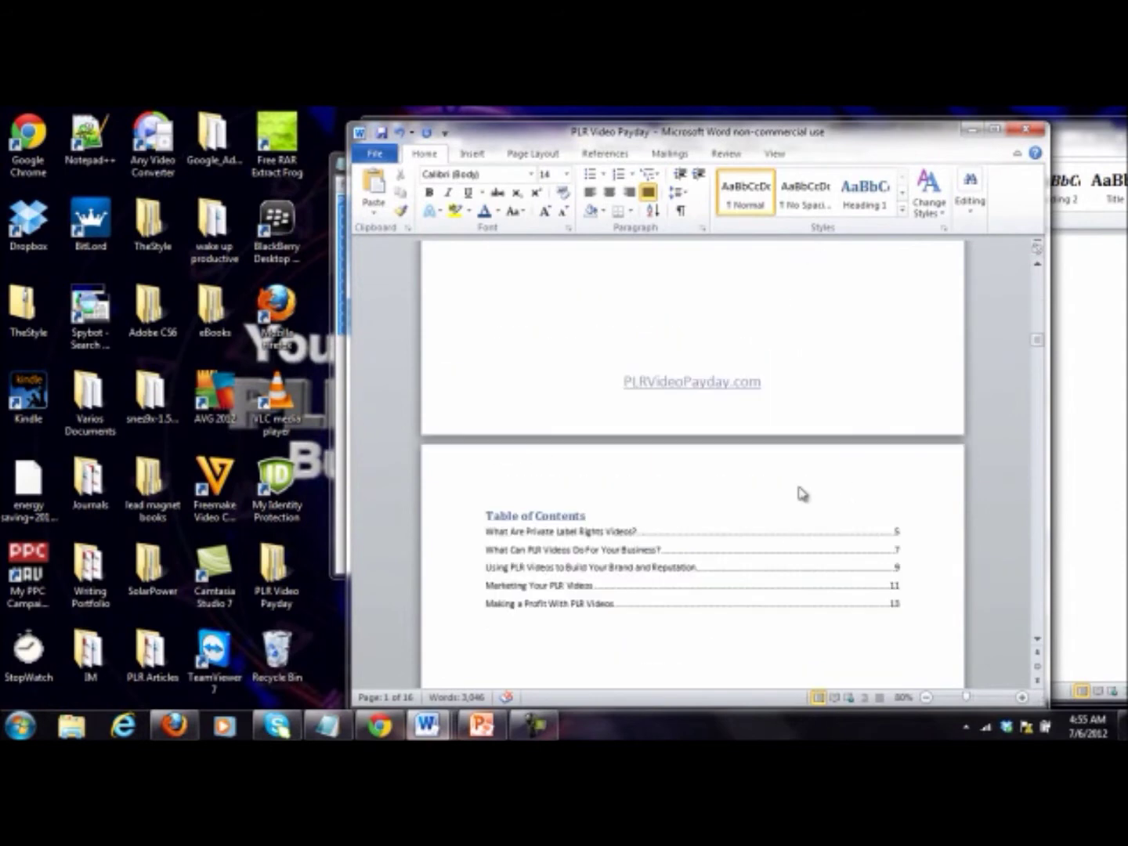
{"action": "scroll", "coordinate": [794, 507], "scroll_direction": "down", "scroll_amount": 3}
{"action": "left_click", "coordinate": [709, 522]}
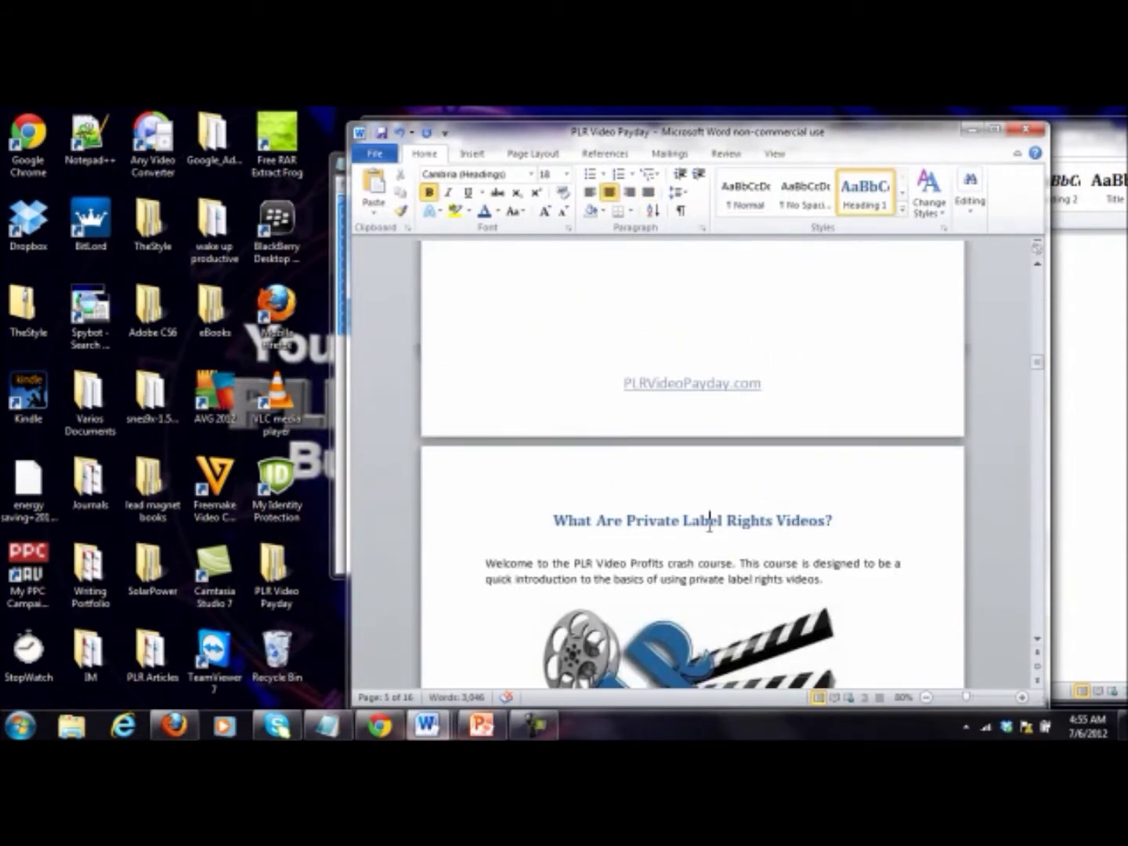
{"action": "scroll", "coordinate": [607, 494], "scroll_direction": "up", "scroll_amount": 10}
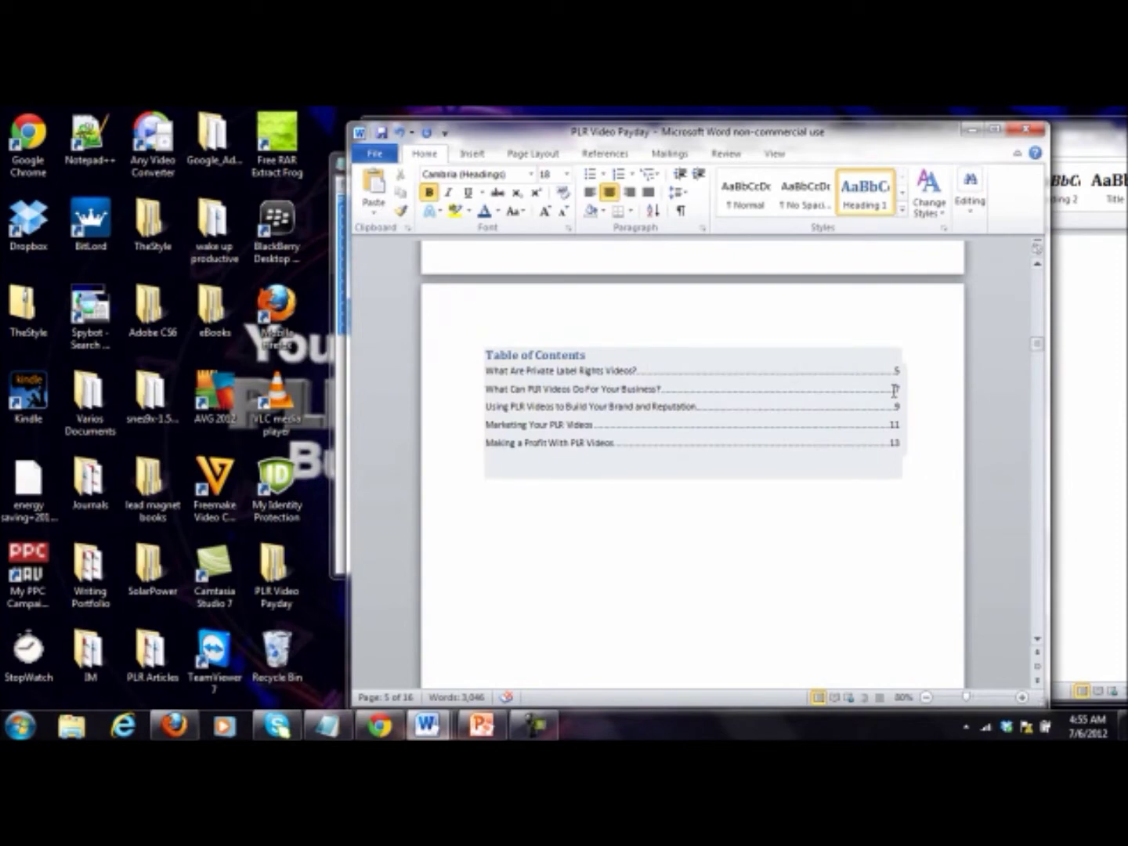
{"action": "scroll", "coordinate": [893, 396], "scroll_direction": "down", "scroll_amount": 10}
{"action": "left_click_drag", "start_coordinate": [1044, 378], "coordinate": [1044, 647]}
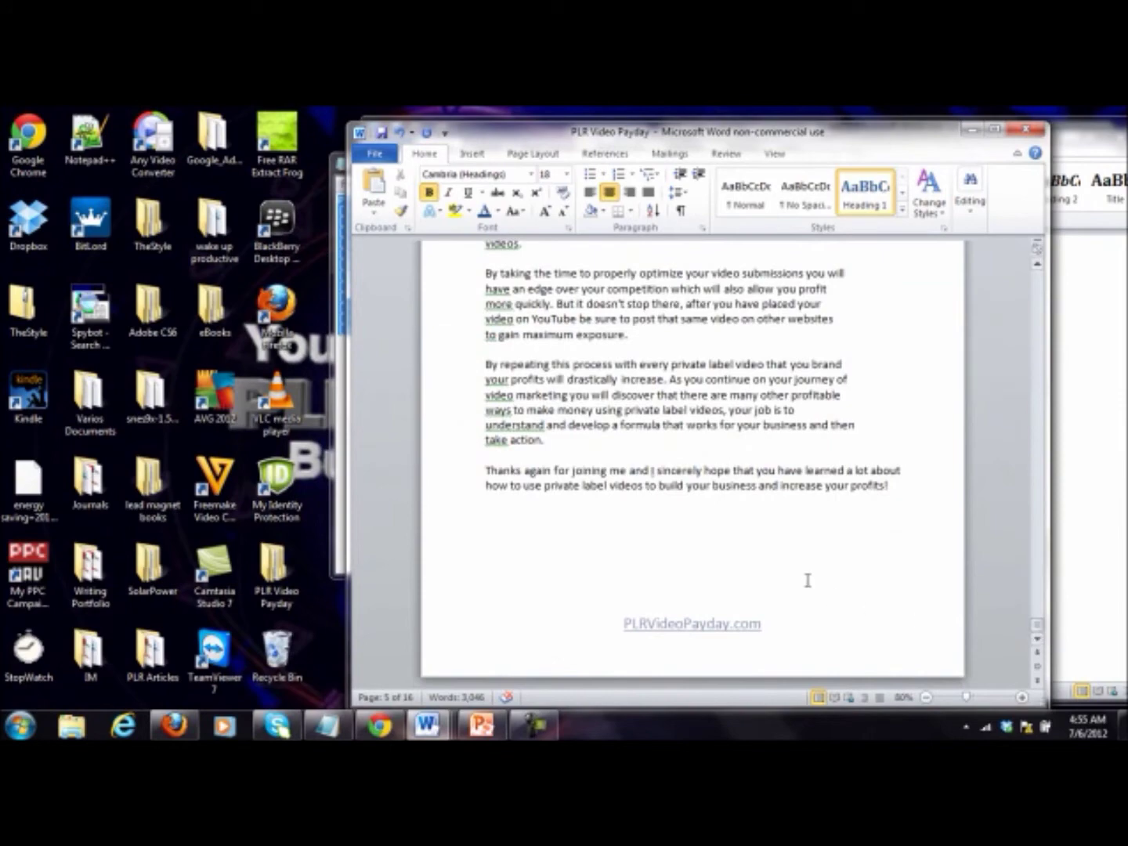
{"action": "scroll", "coordinate": [807, 579], "scroll_direction": "up", "scroll_amount": 2}
{"action": "scroll", "coordinate": [807, 579], "scroll_direction": "up", "scroll_amount": 20}
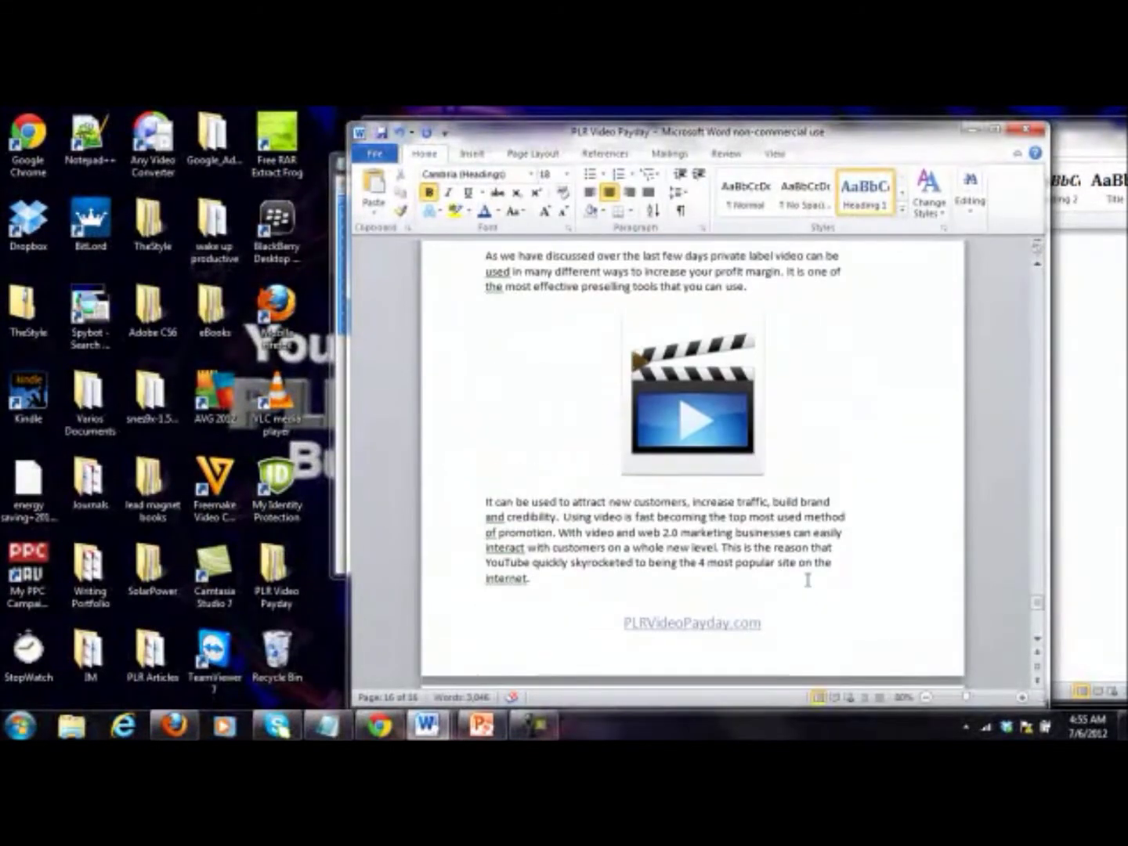
{"action": "scroll", "coordinate": [807, 580], "scroll_direction": "up", "scroll_amount": 4}
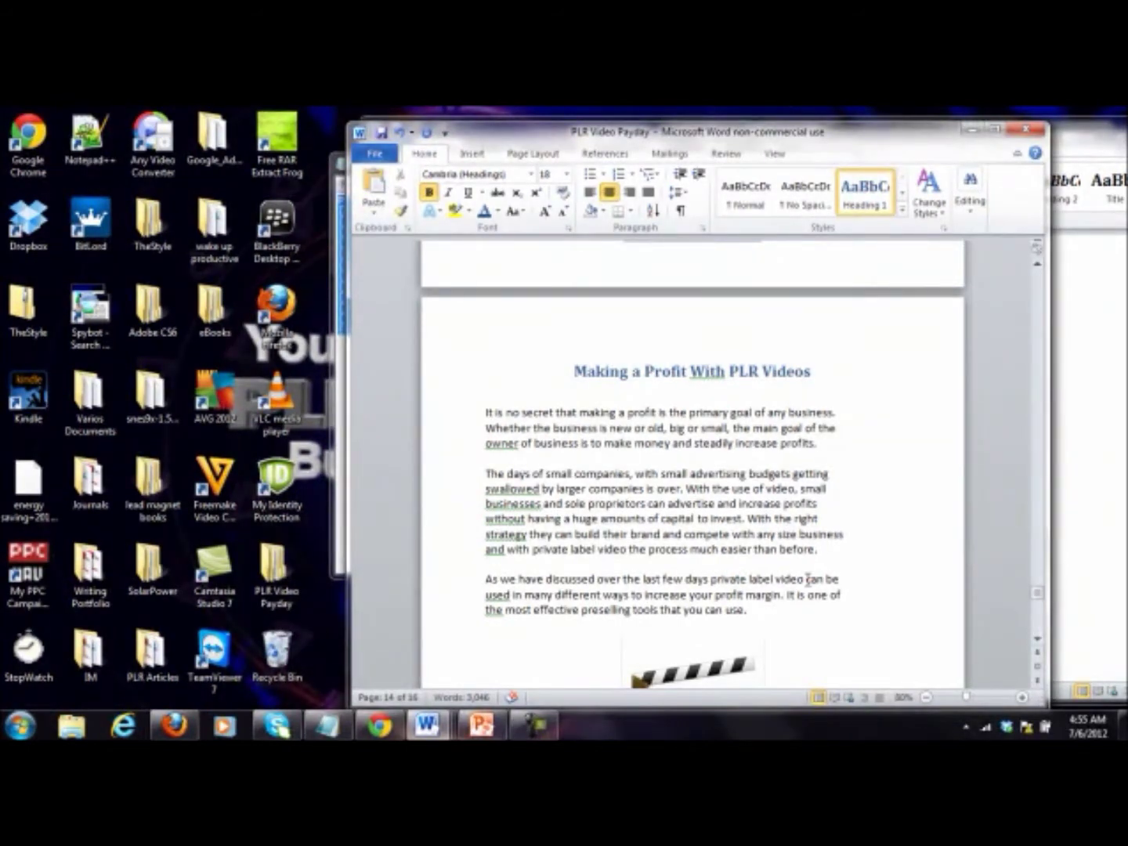
{"action": "scroll", "coordinate": [807, 579], "scroll_direction": "down", "scroll_amount": 10}
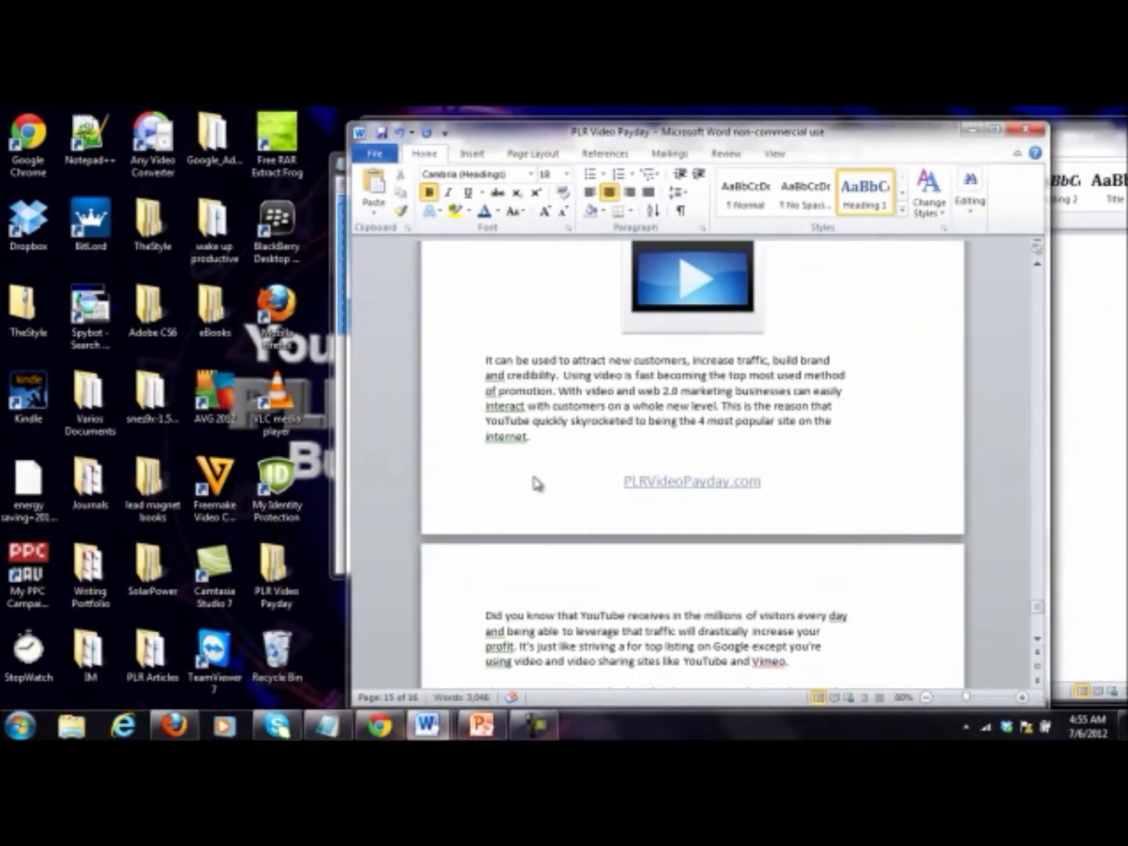
{"action": "scroll", "coordinate": [535, 483], "scroll_direction": "down", "scroll_amount": 10}
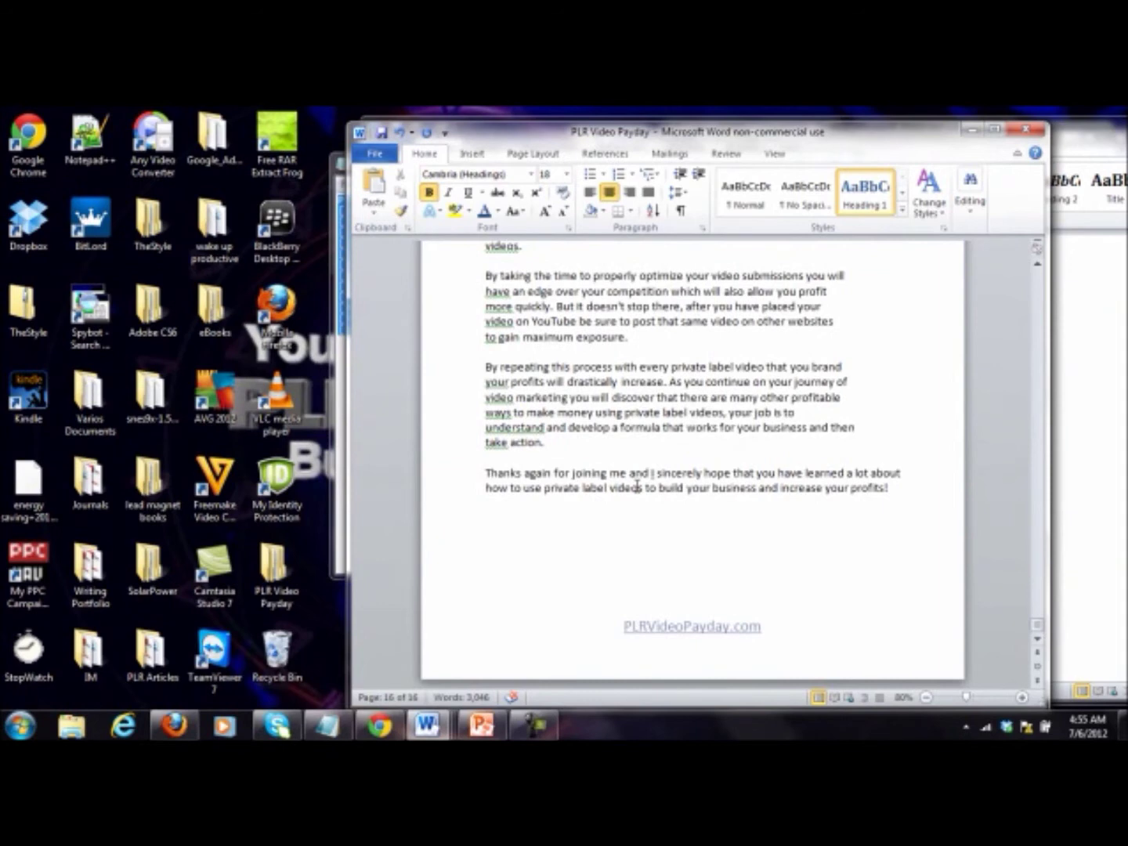
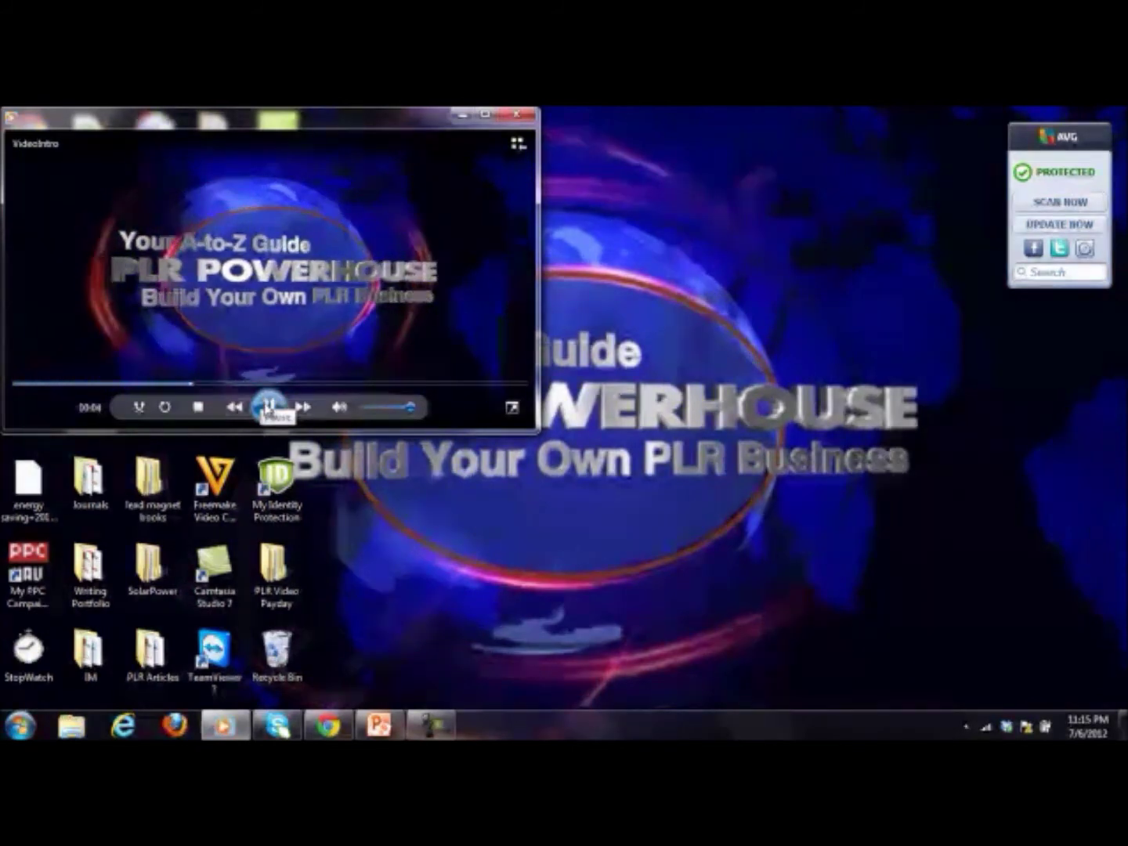
Step: Pause the VideoIntro clip at 00:05 on the PLR Powerhouse title screen
{"action": "left_click", "coordinate": [267, 406]}
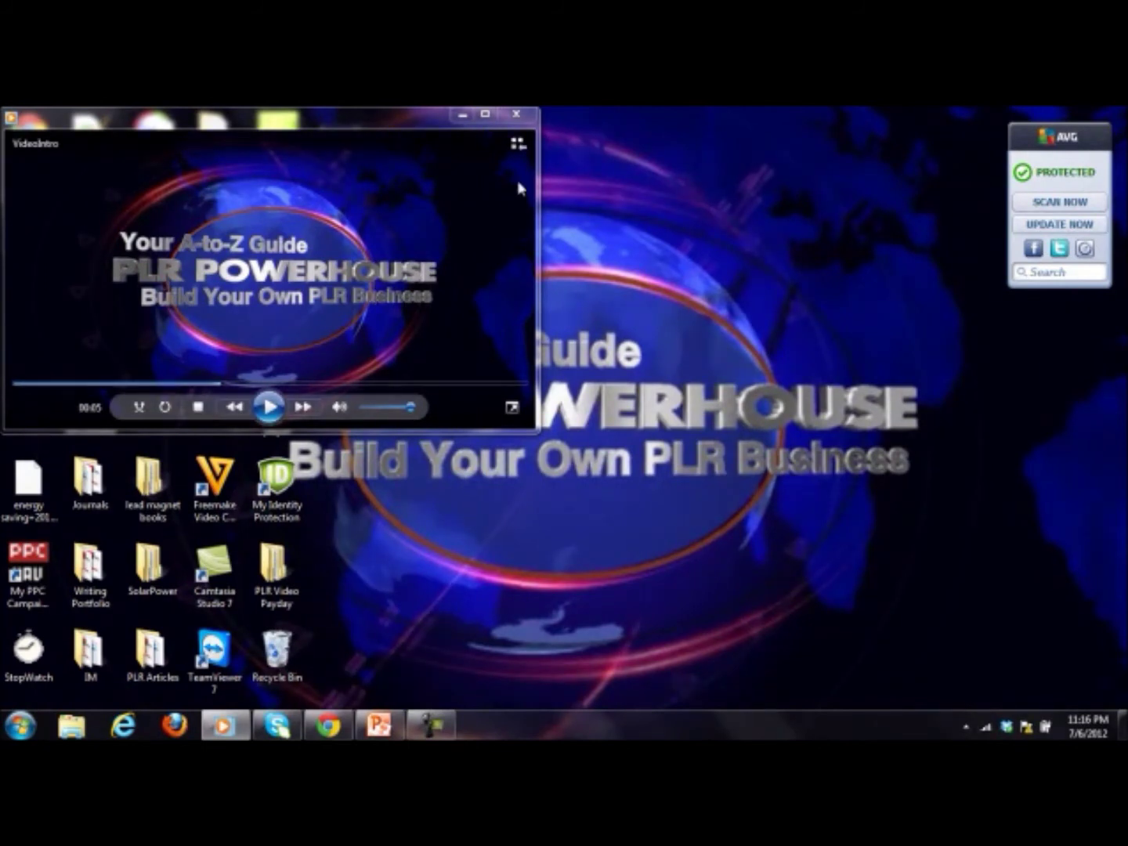
Step: Close the media player and load google.com in Chrome
{"action": "left_click", "coordinate": [523, 116]}
{"action": "left_click", "coordinate": [328, 725]}
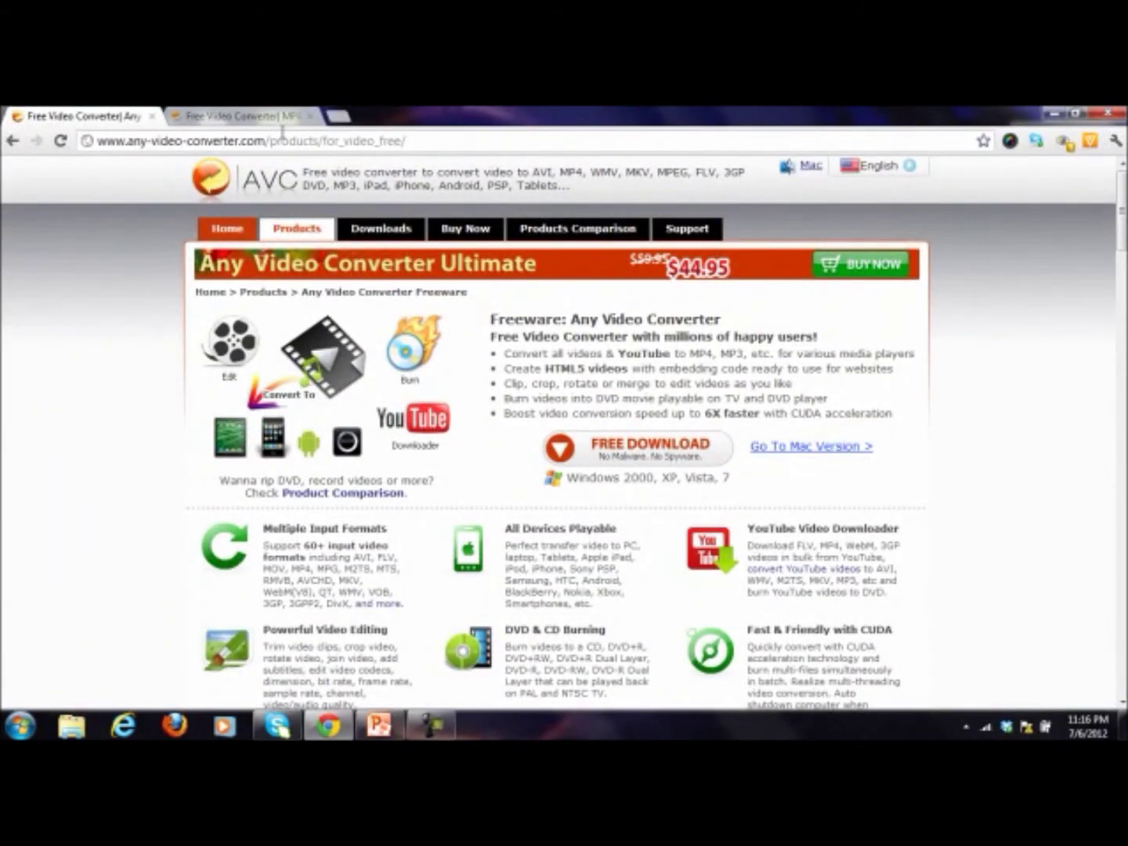
{"action": "left_click", "coordinate": [283, 141]}
{"action": "type", "text": "go"}
{"action": "key", "text": "Return"}
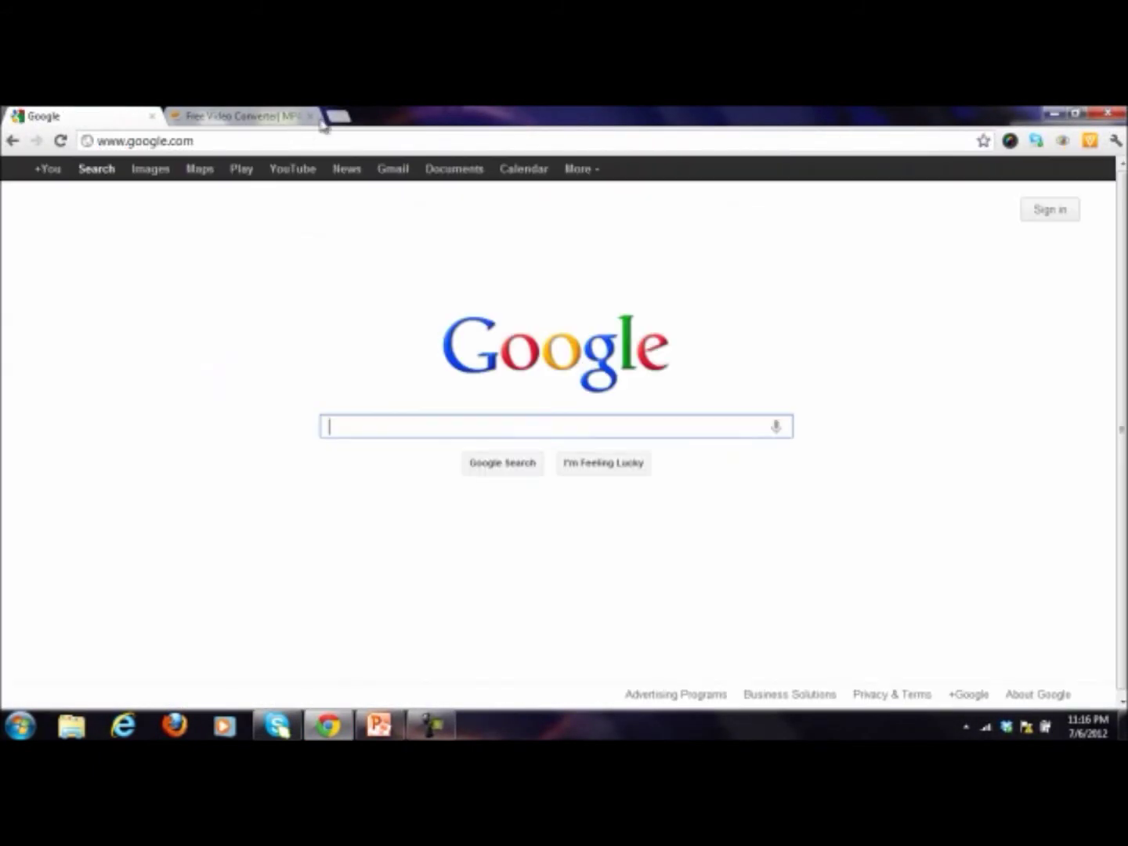
Step: Close the video converter tab and search Google for 'flixpress'
{"action": "left_click", "coordinate": [311, 117]}
{"action": "type", "text": "flix"}
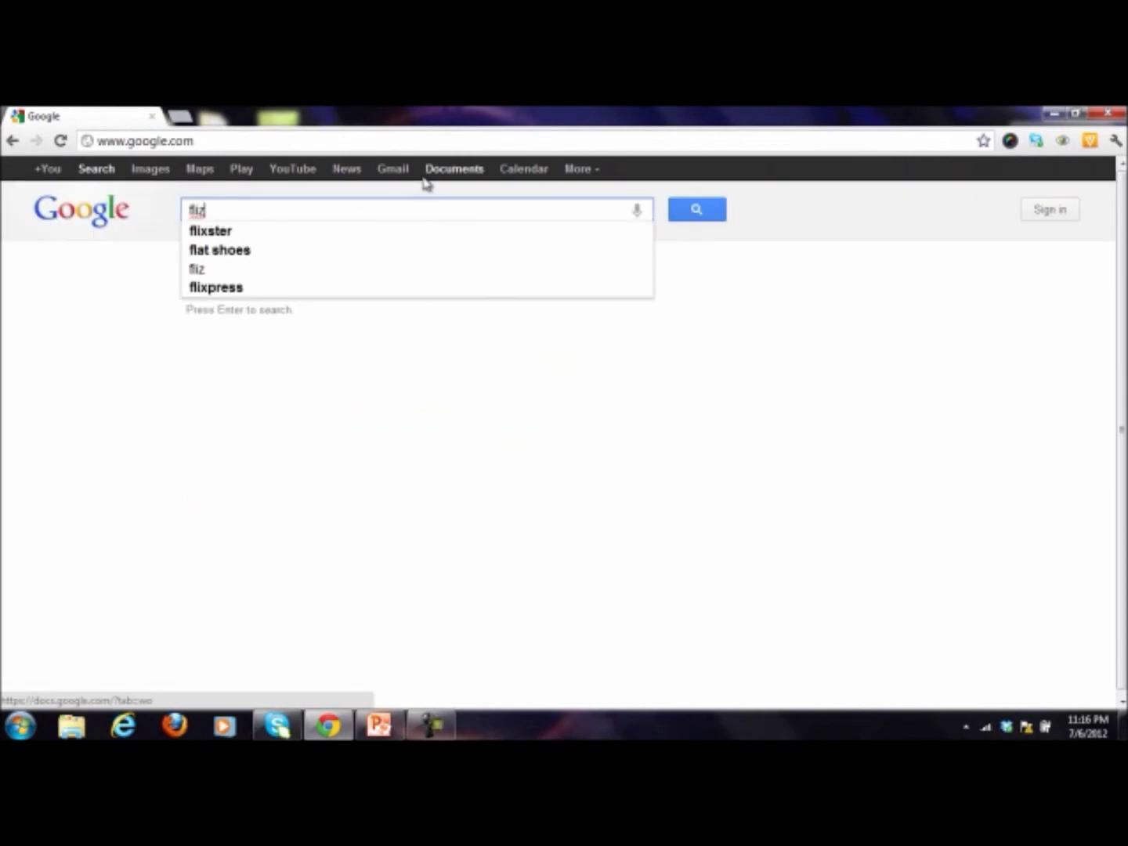
{"action": "type", "text": "press"}
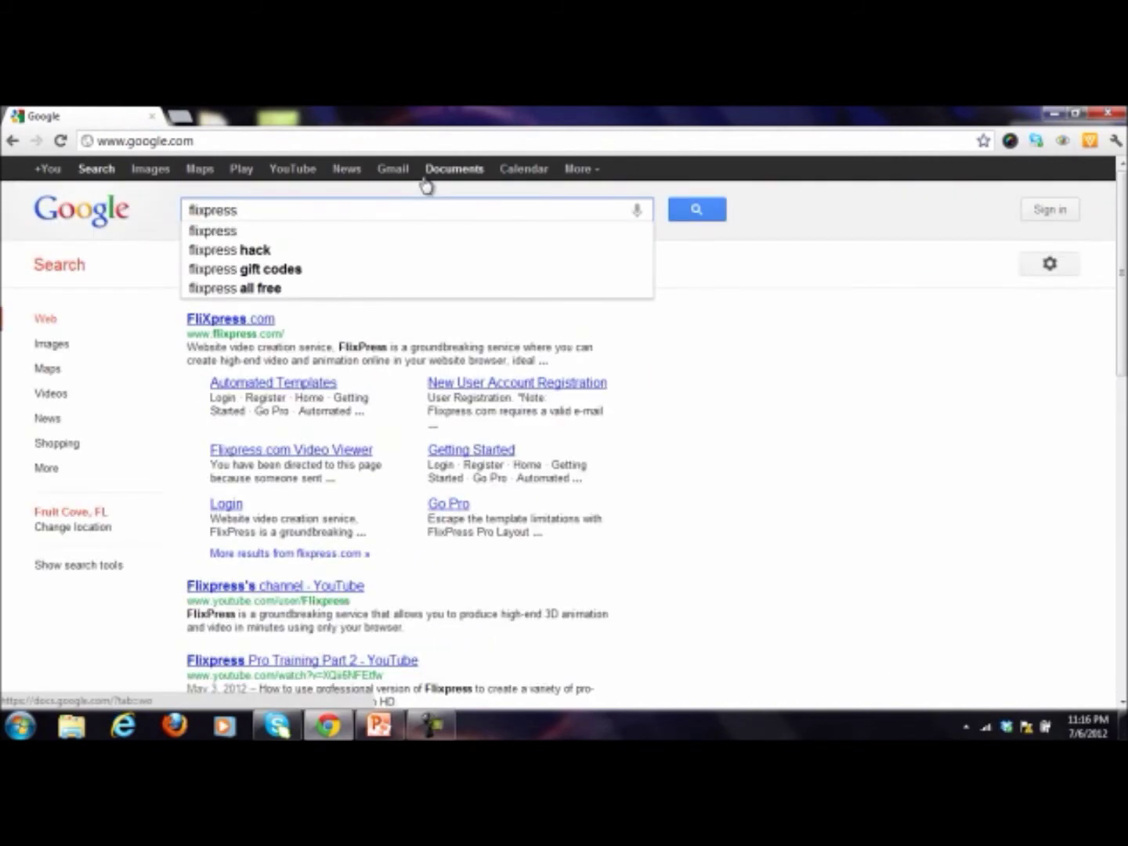
{"action": "key", "text": "Return"}
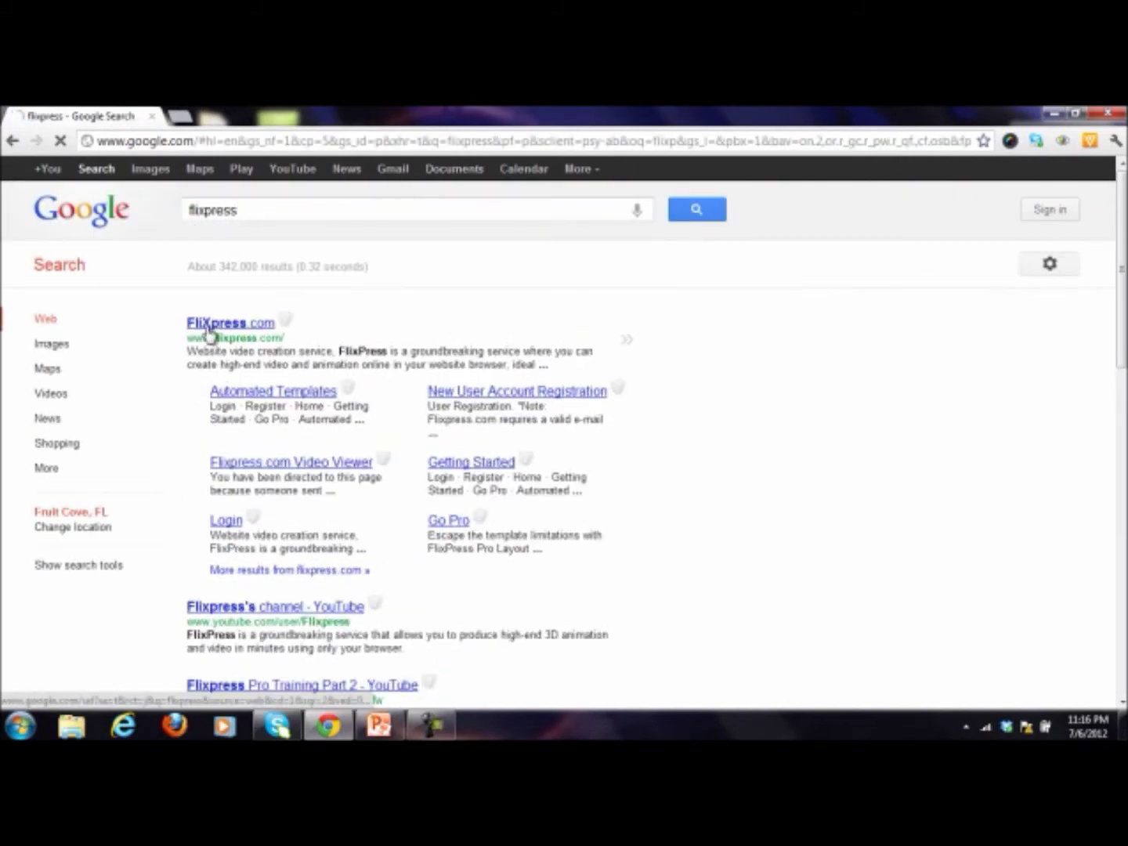
Step: Open the FliXpress.com result and look over its create-video steps, latest templates and footer
{"action": "left_click", "coordinate": [210, 326]}
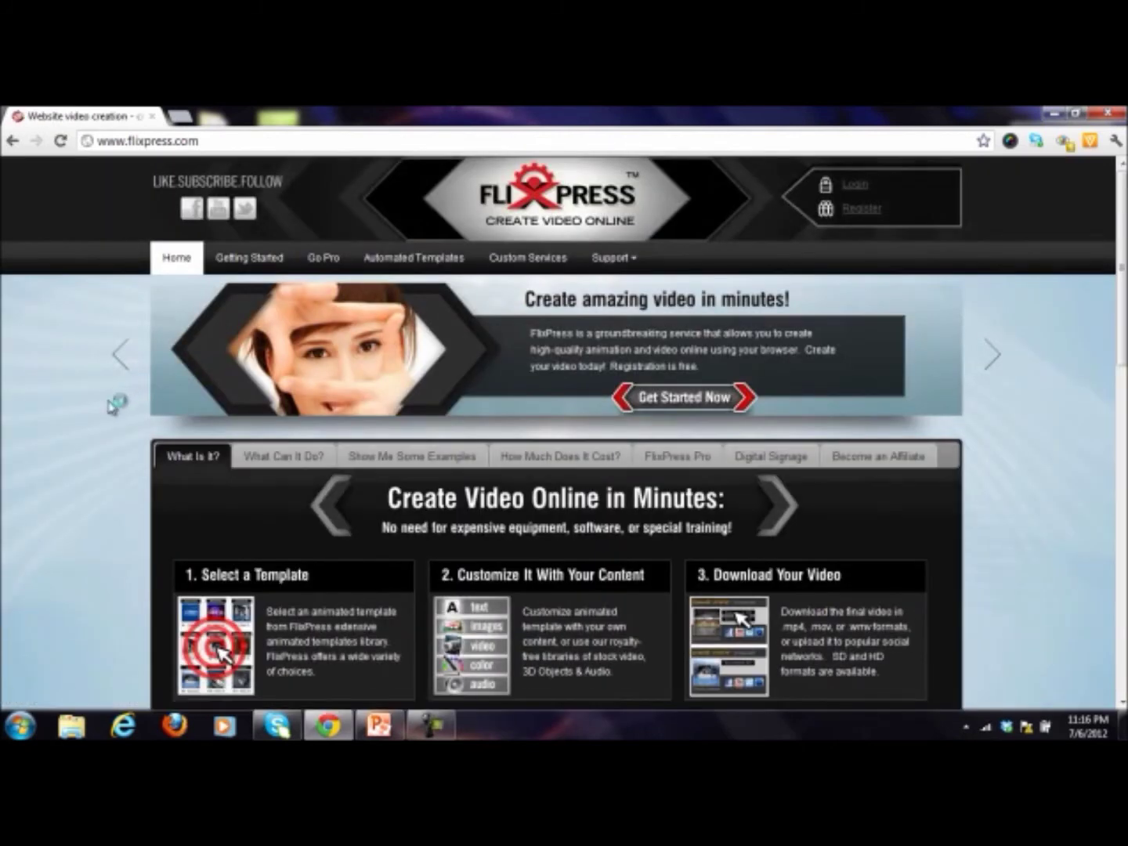
{"action": "scroll", "coordinate": [115, 415], "scroll_direction": "down", "scroll_amount": 2}
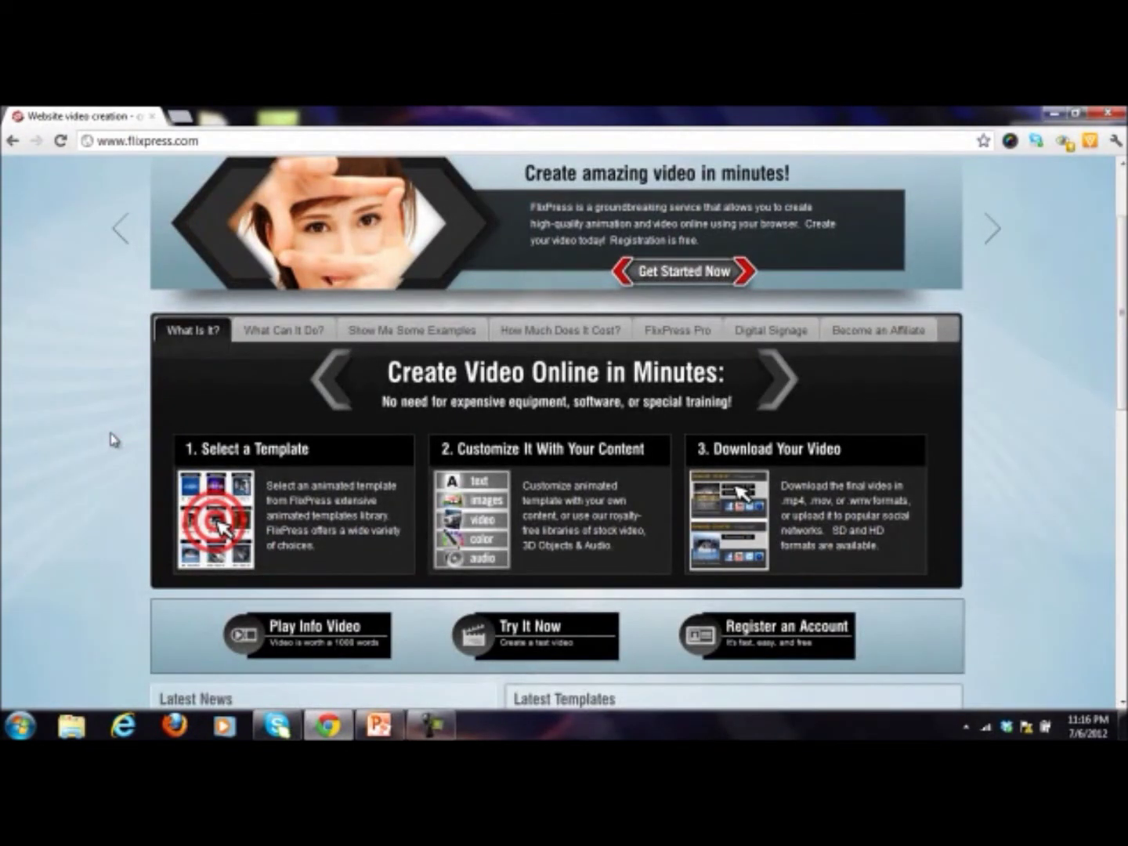
{"action": "scroll", "coordinate": [110, 440], "scroll_direction": "up", "scroll_amount": 2}
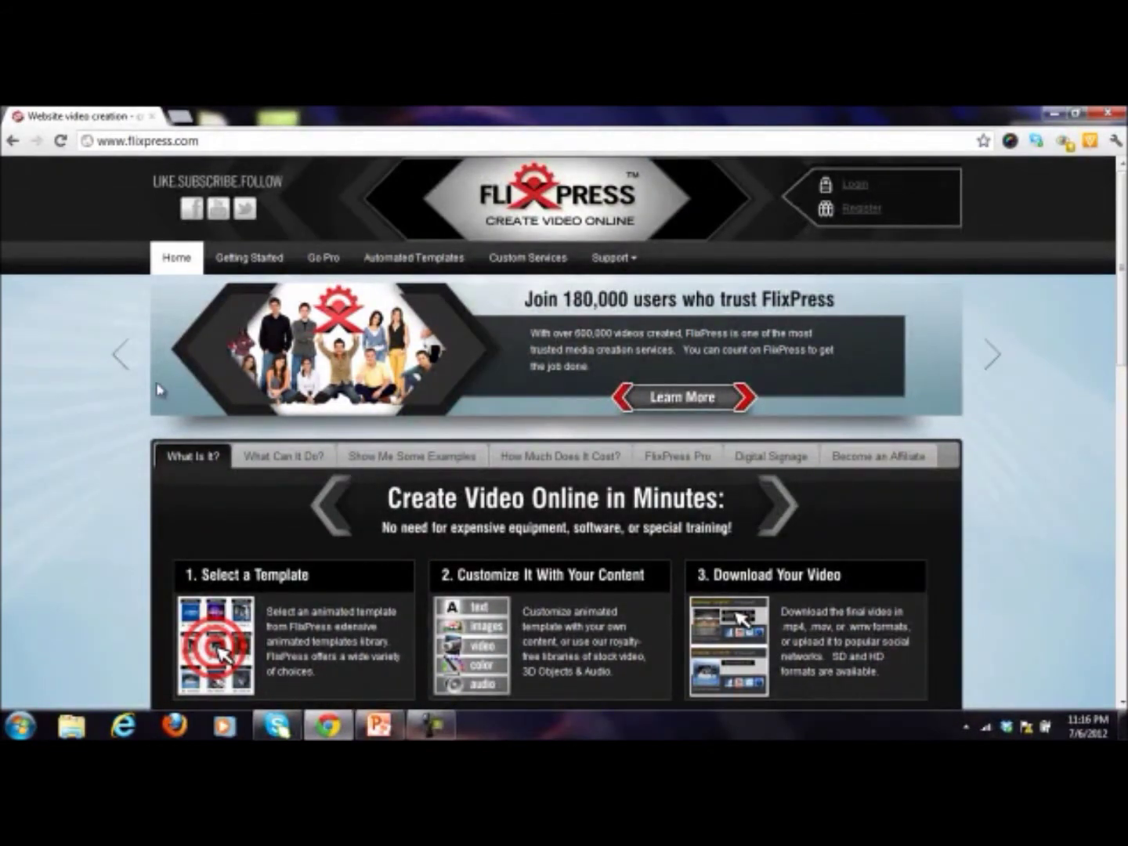
{"action": "scroll", "coordinate": [86, 403], "scroll_direction": "down", "scroll_amount": 5}
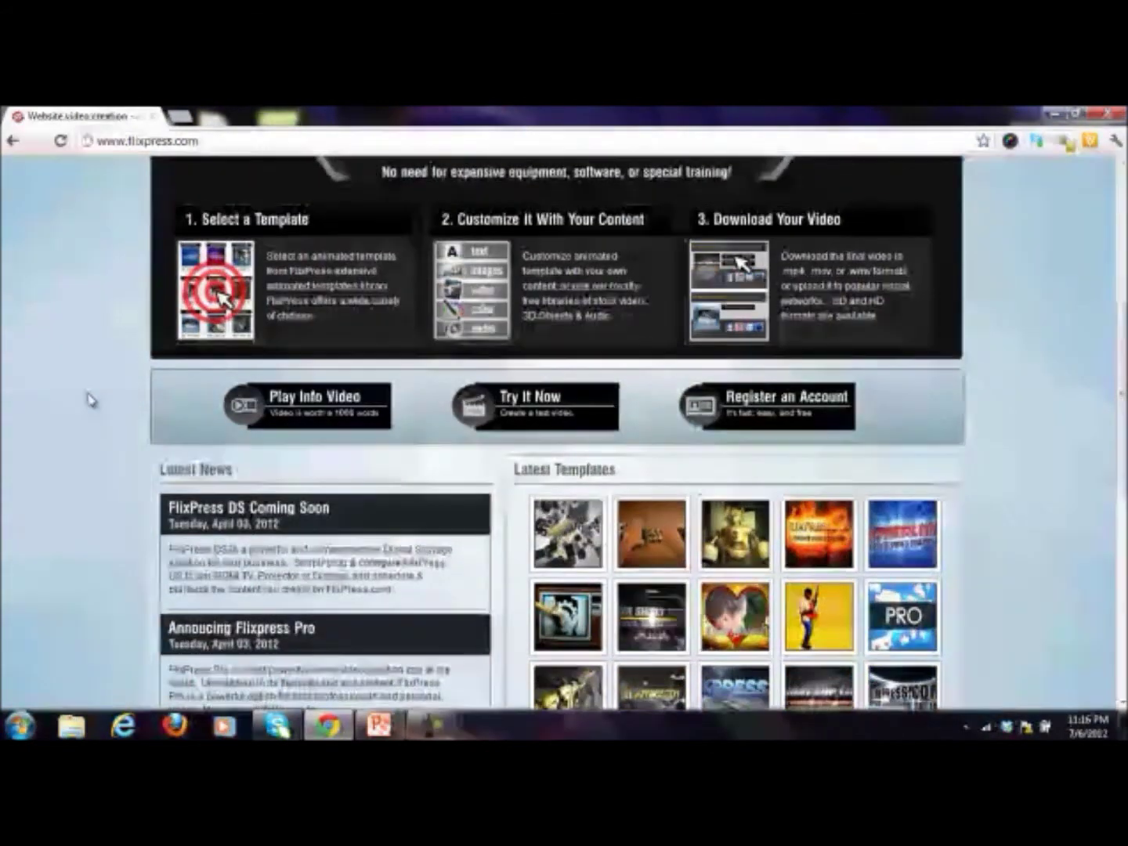
{"action": "scroll", "coordinate": [90, 400], "scroll_direction": "down", "scroll_amount": 7}
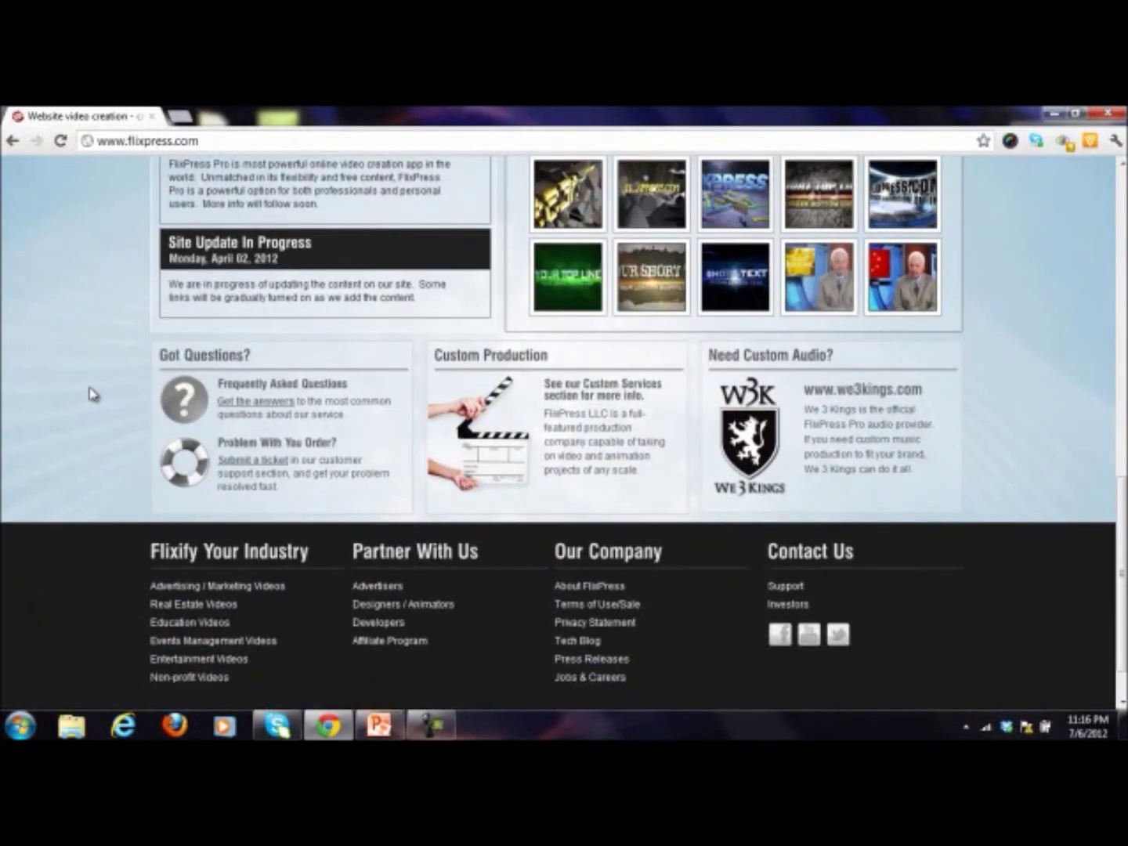
{"action": "scroll", "coordinate": [90, 394], "scroll_direction": "up", "scroll_amount": 10}
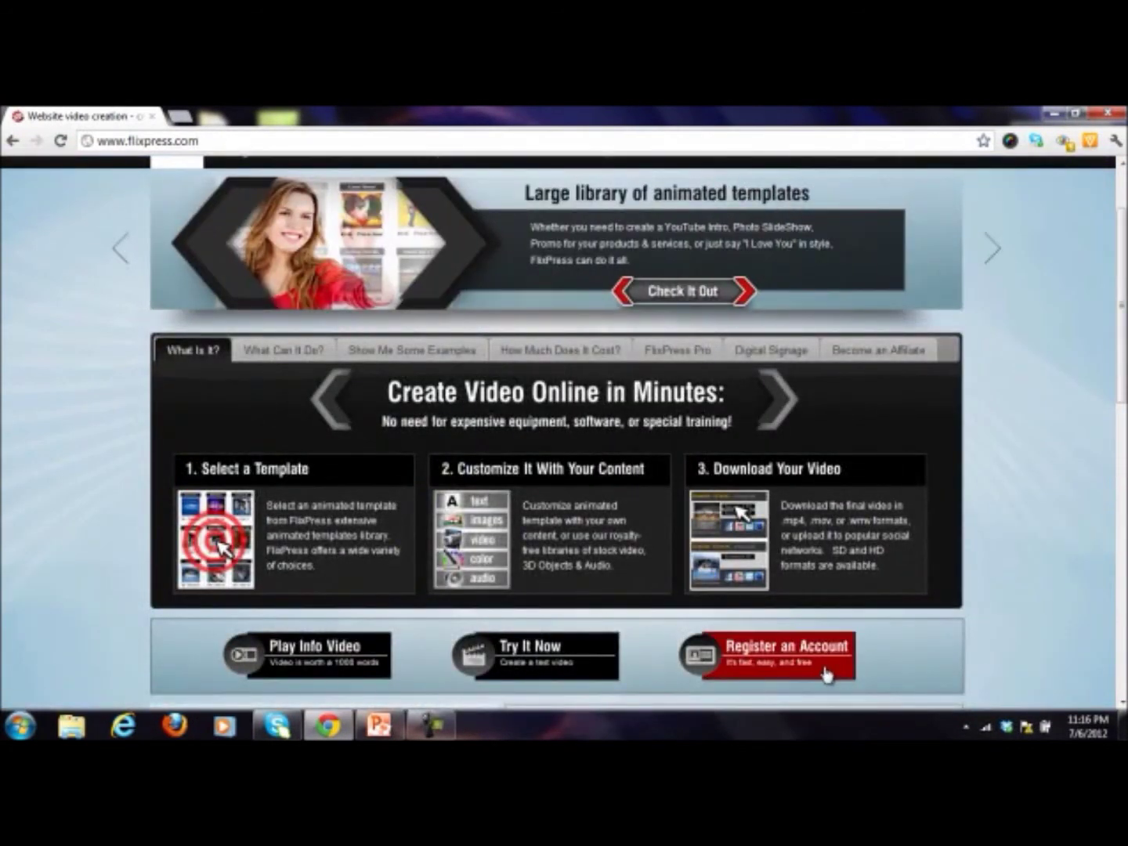
Step: Go to the FlixPress login page and submit the account username and password
{"action": "left_click", "coordinate": [827, 676]}
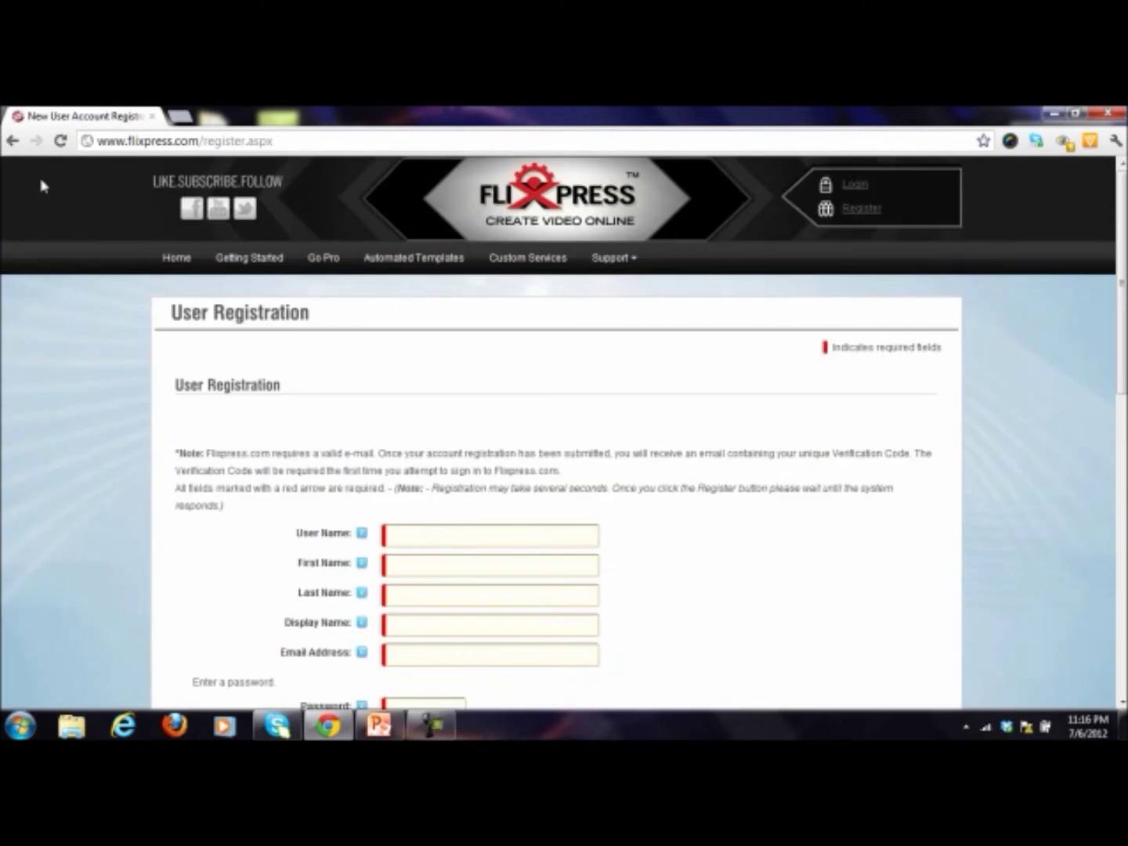
{"action": "left_click", "coordinate": [850, 186]}
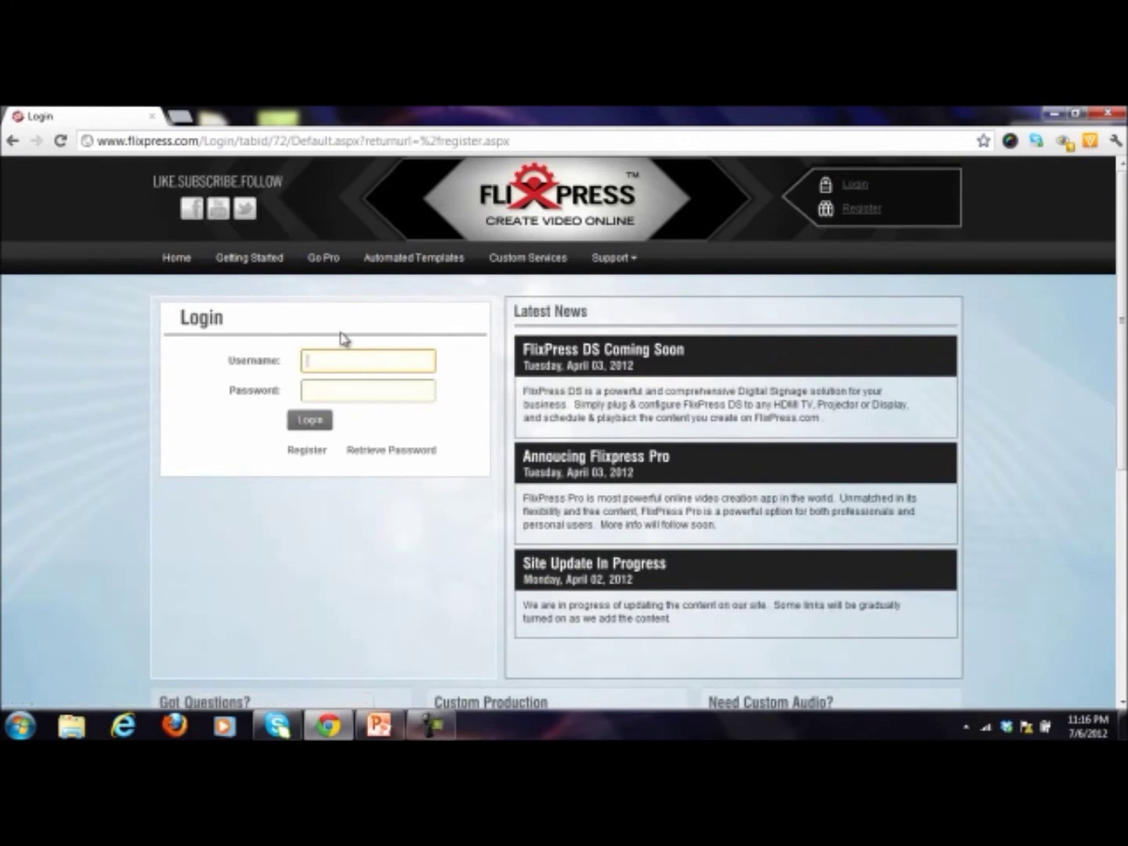
{"action": "type", "text": "habashir11"}
{"action": "key", "text": "Tab"}
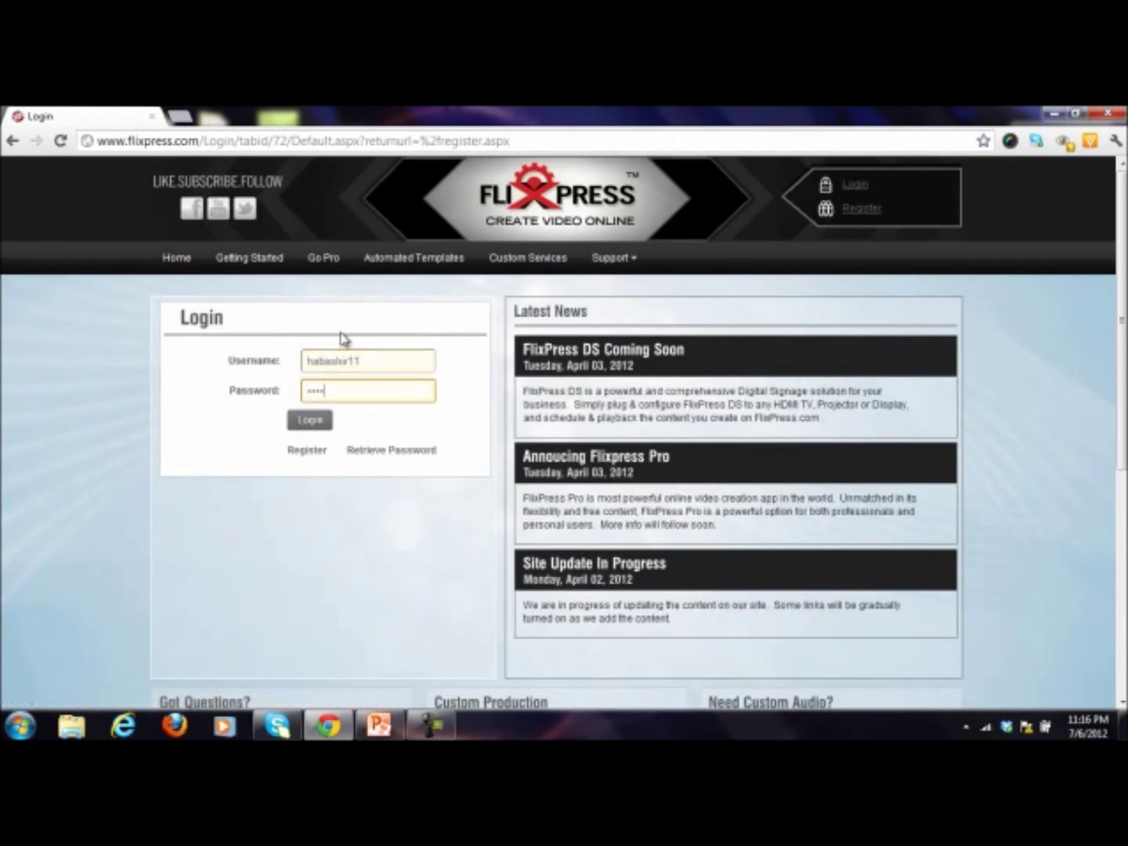
{"action": "key", "text": "Return"}
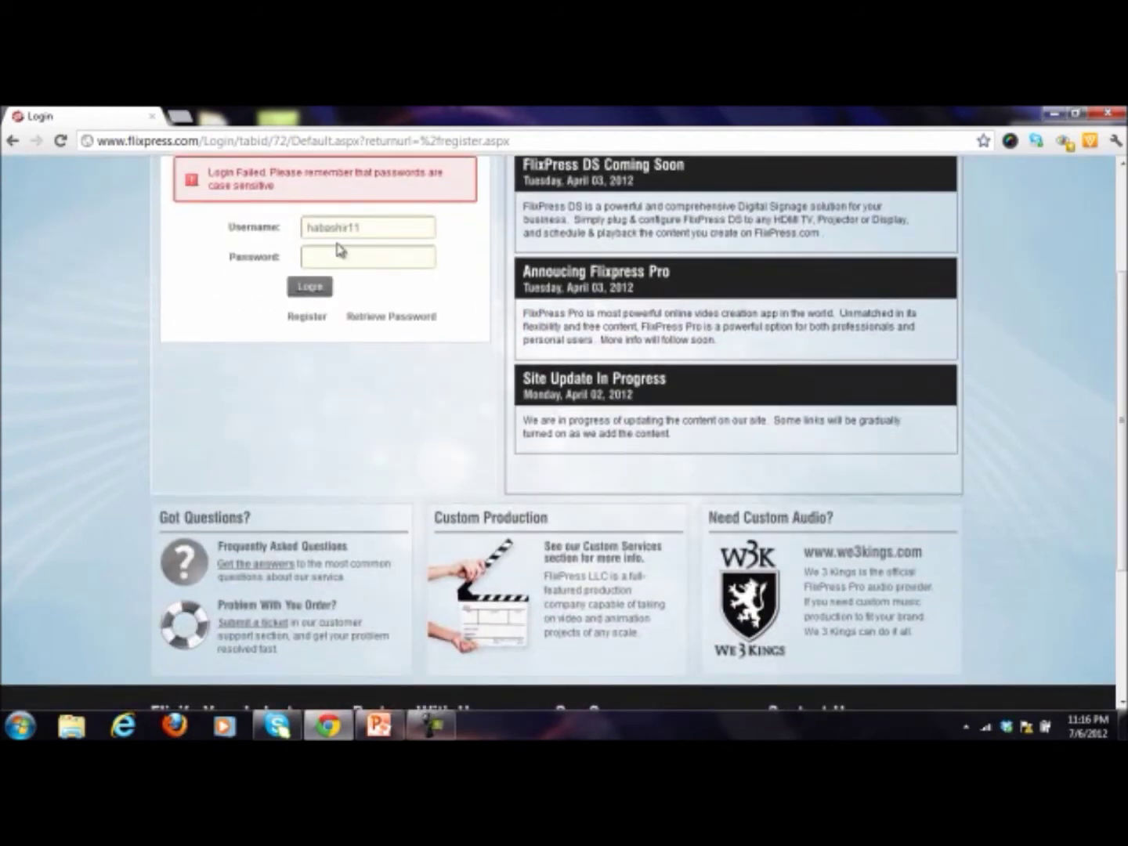
Step: Re-enter the password, remove the e-mail part from the username, and log in
{"action": "key", "text": "Tab"}
{"action": "type", "text": "h"}
{"action": "key", "text": "Return"}
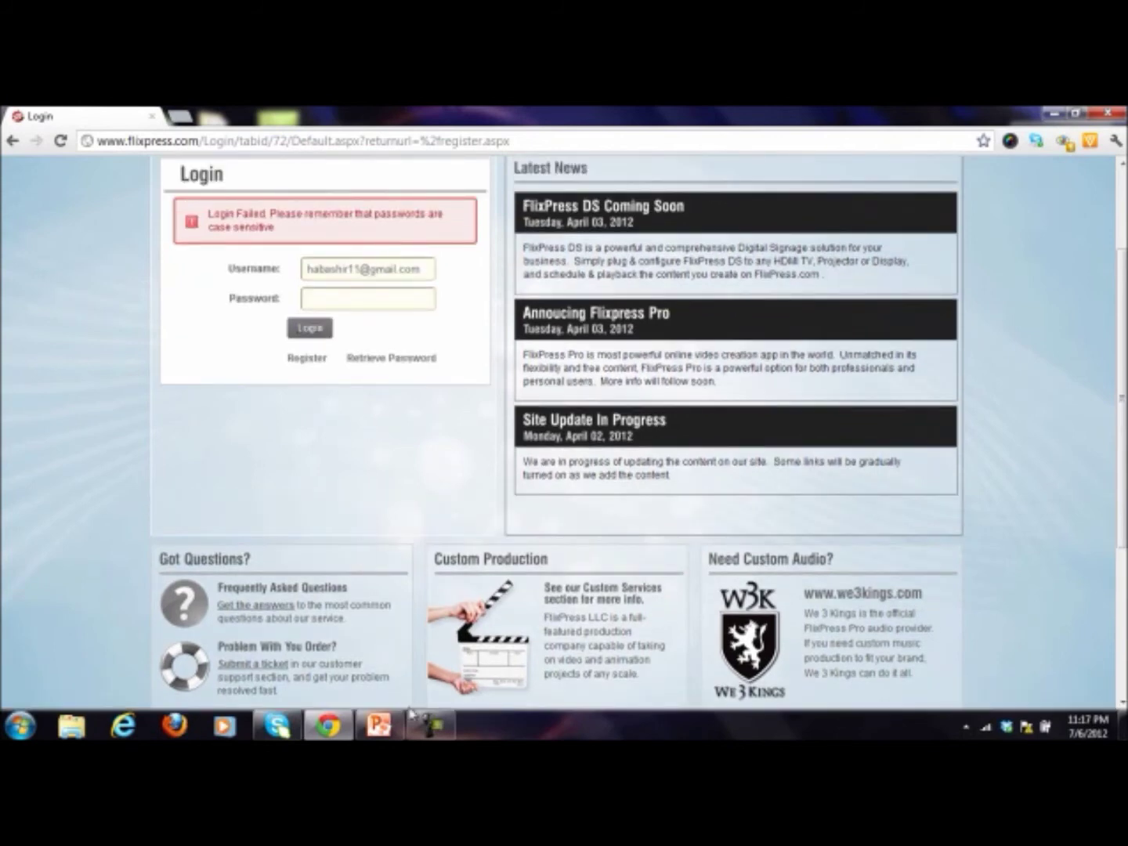
{"action": "left_click_drag", "start_coordinate": [348, 272], "coordinate": [450, 276]}
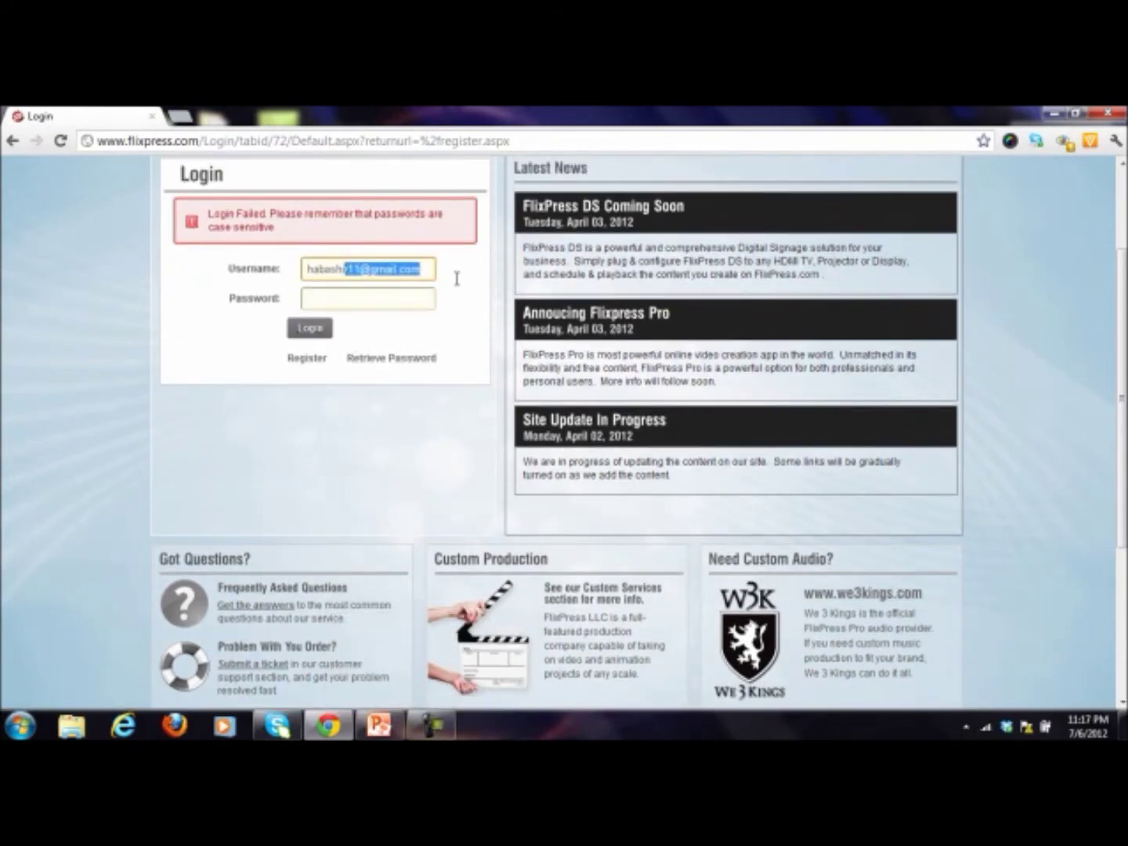
{"action": "key", "text": "BackSpace"}
{"action": "key", "text": "Tab"}
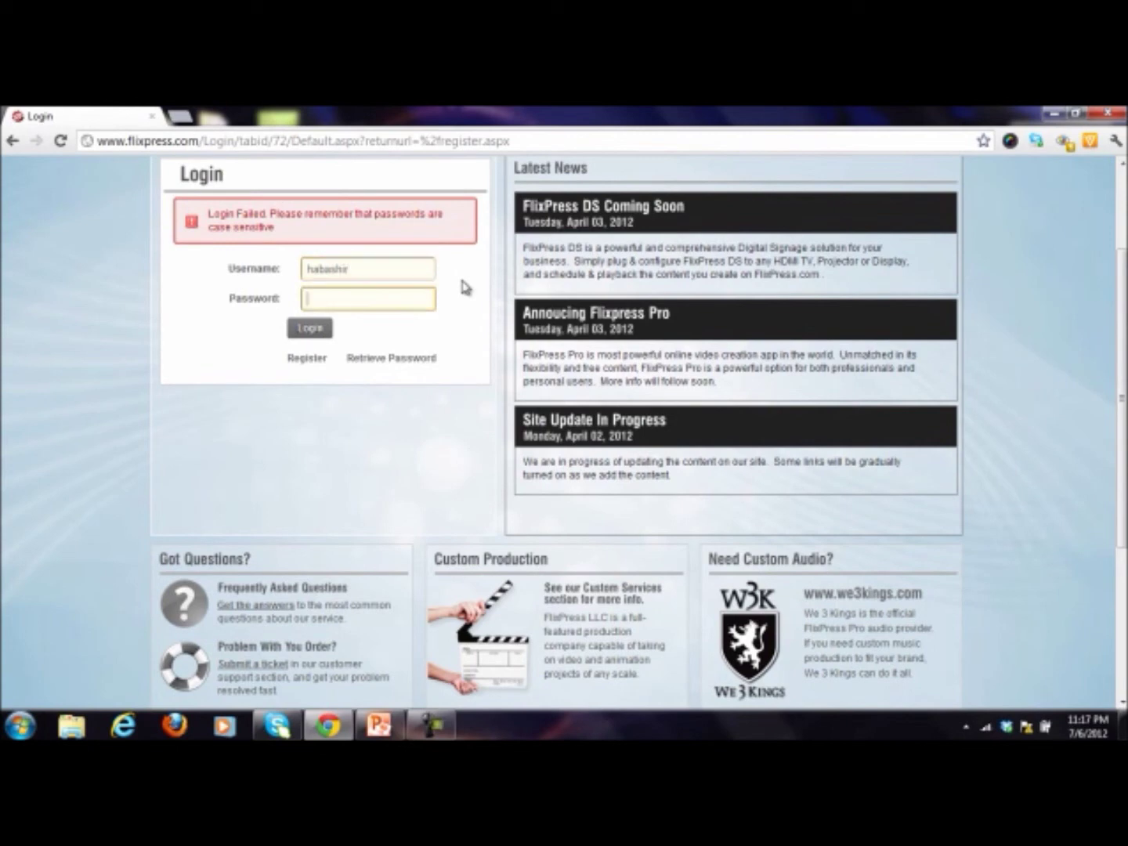
{"action": "key", "text": "Return"}
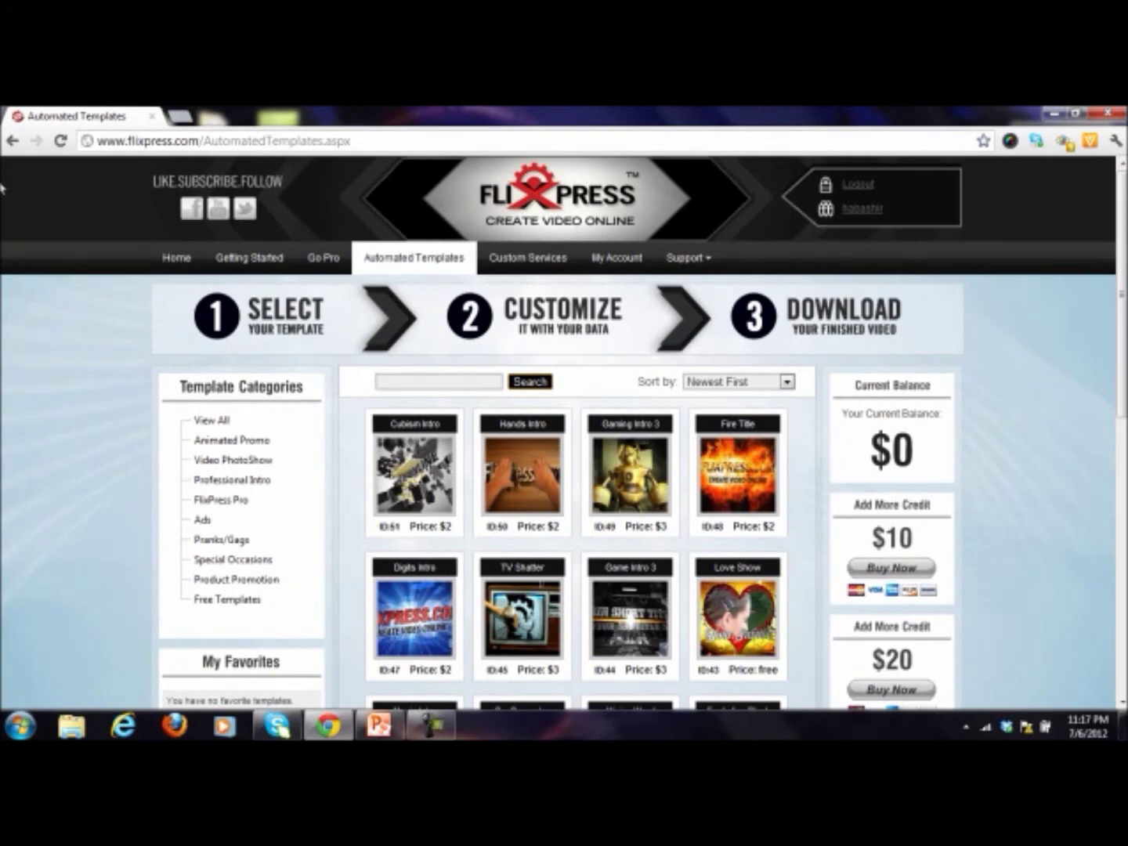
Step: Browse the Automated Templates listing and its prices
{"action": "scroll", "coordinate": [3, 188], "scroll_direction": "down", "scroll_amount": 1}
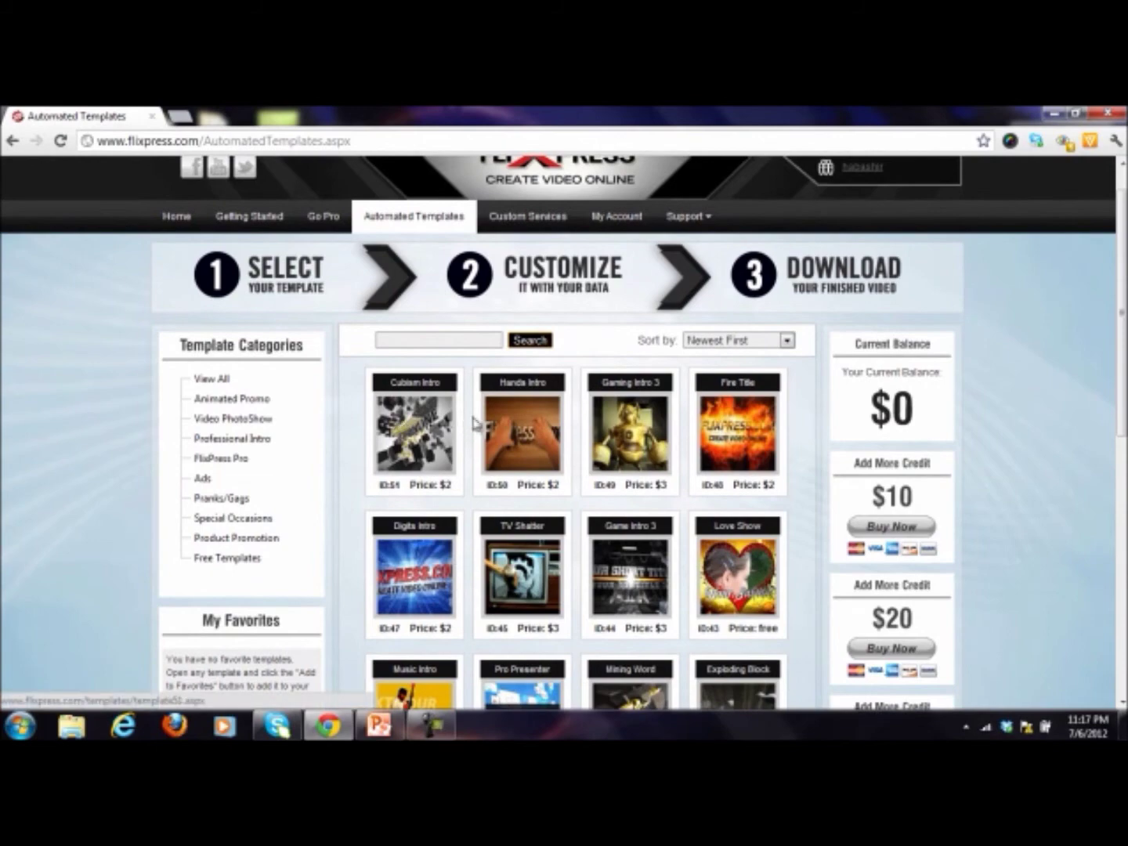
{"action": "scroll", "coordinate": [589, 425], "scroll_direction": "down", "scroll_amount": 1}
{"action": "scroll", "coordinate": [690, 395], "scroll_direction": "down", "scroll_amount": 2}
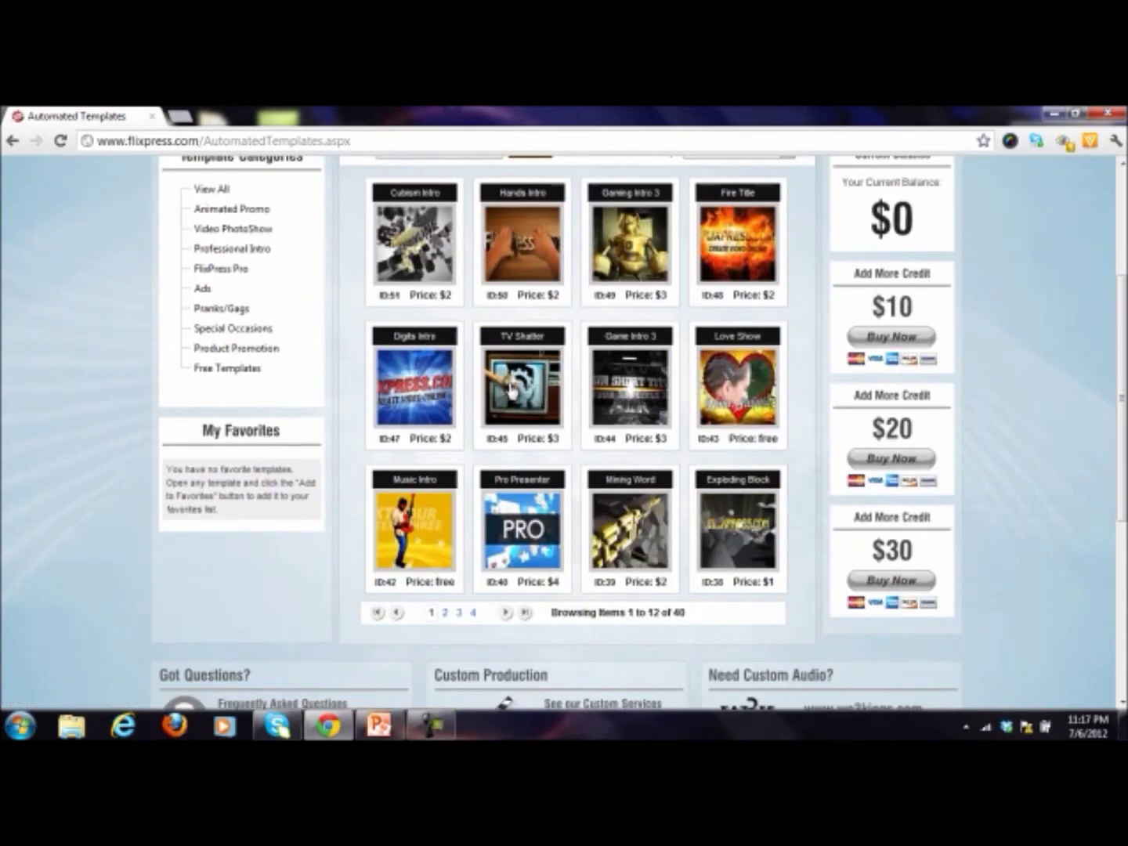
{"action": "scroll", "coordinate": [477, 429], "scroll_direction": "up", "scroll_amount": 3}
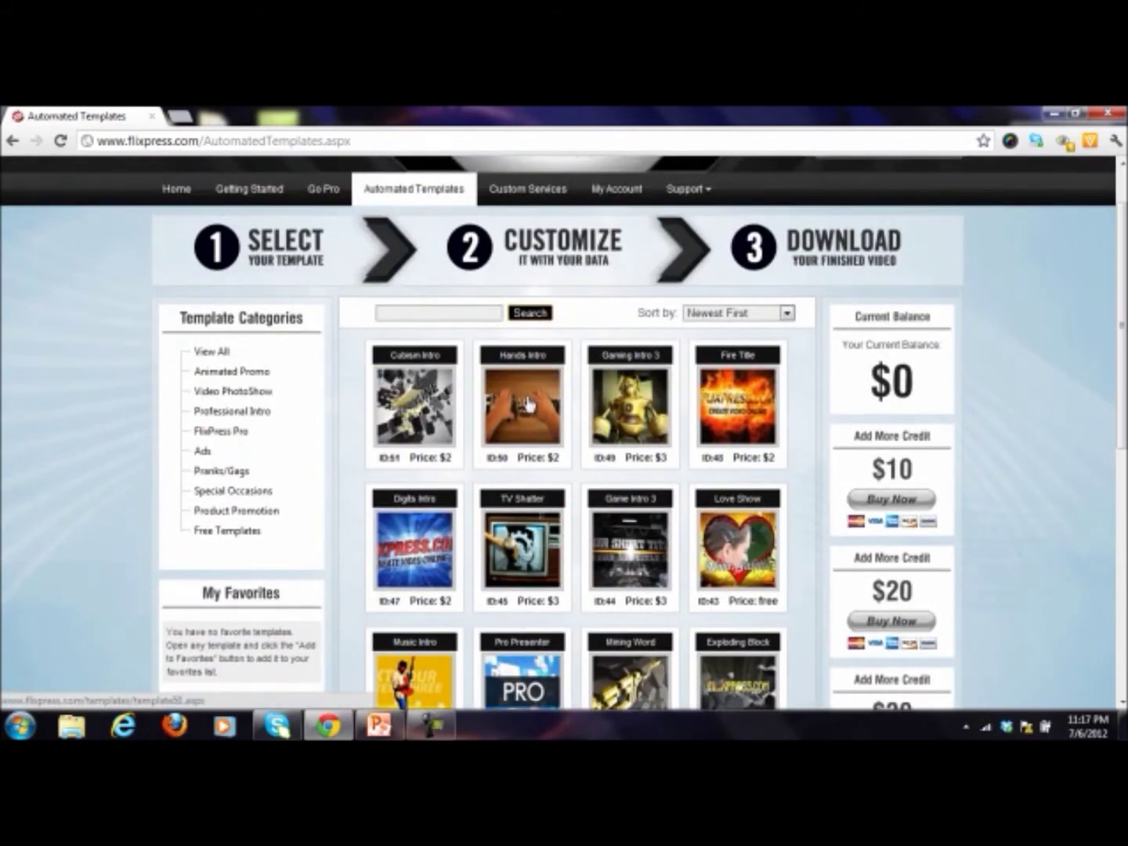
{"action": "scroll", "coordinate": [438, 470], "scroll_direction": "down", "scroll_amount": 2}
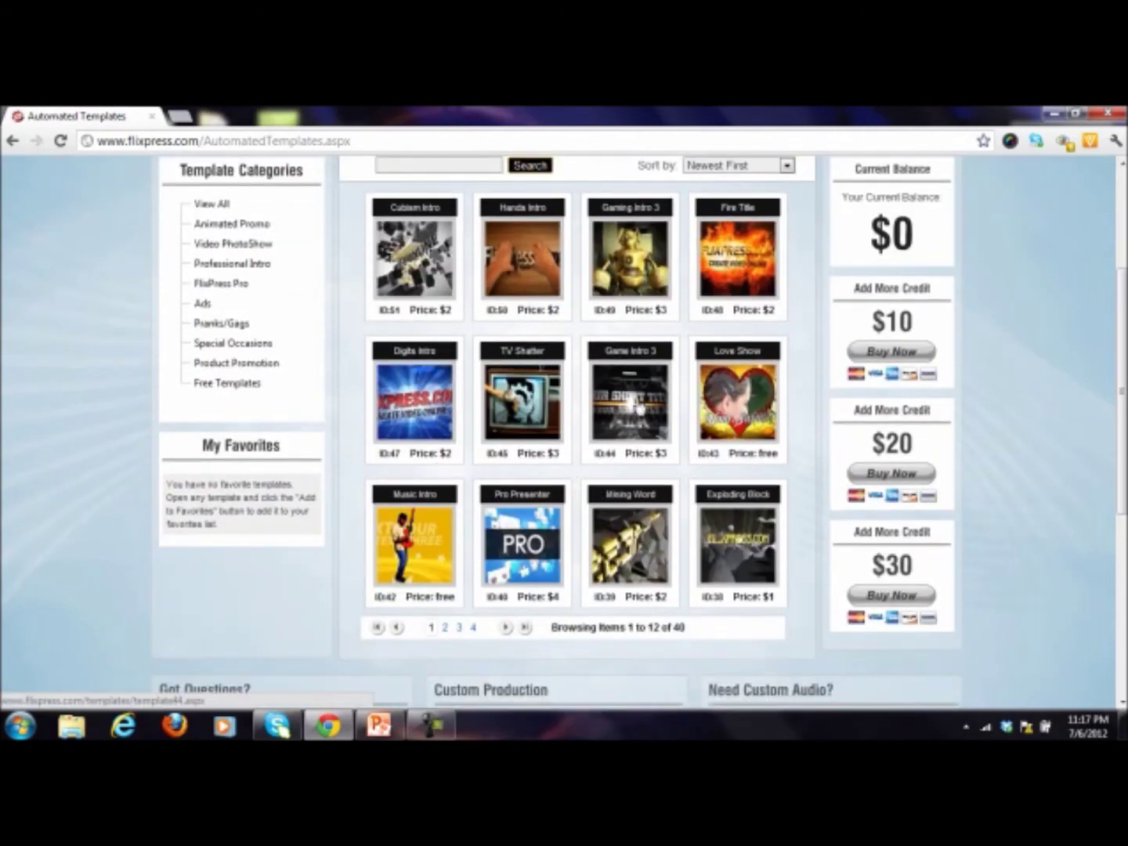
{"action": "scroll", "coordinate": [639, 397], "scroll_direction": "up", "scroll_amount": 3}
{"action": "scroll", "coordinate": [596, 380], "scroll_direction": "down", "scroll_amount": 2}
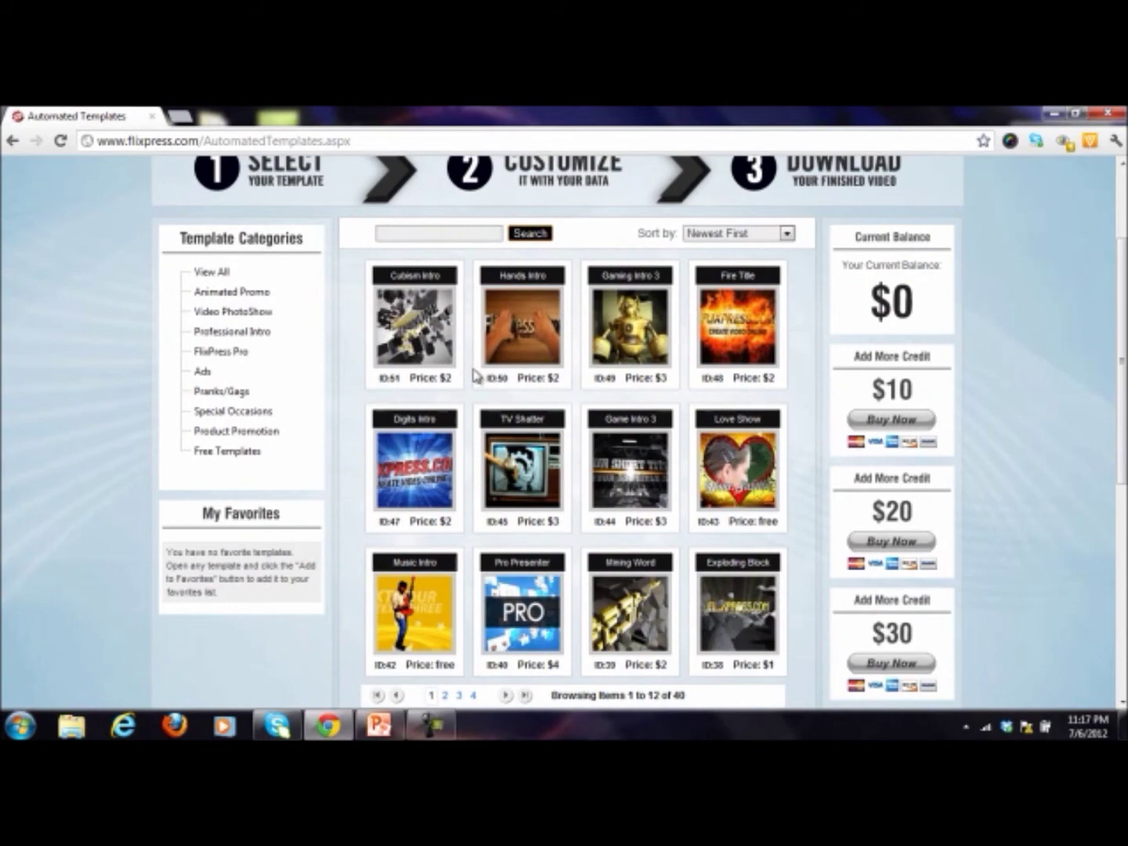
{"action": "scroll", "coordinate": [475, 376], "scroll_direction": "up", "scroll_amount": 2}
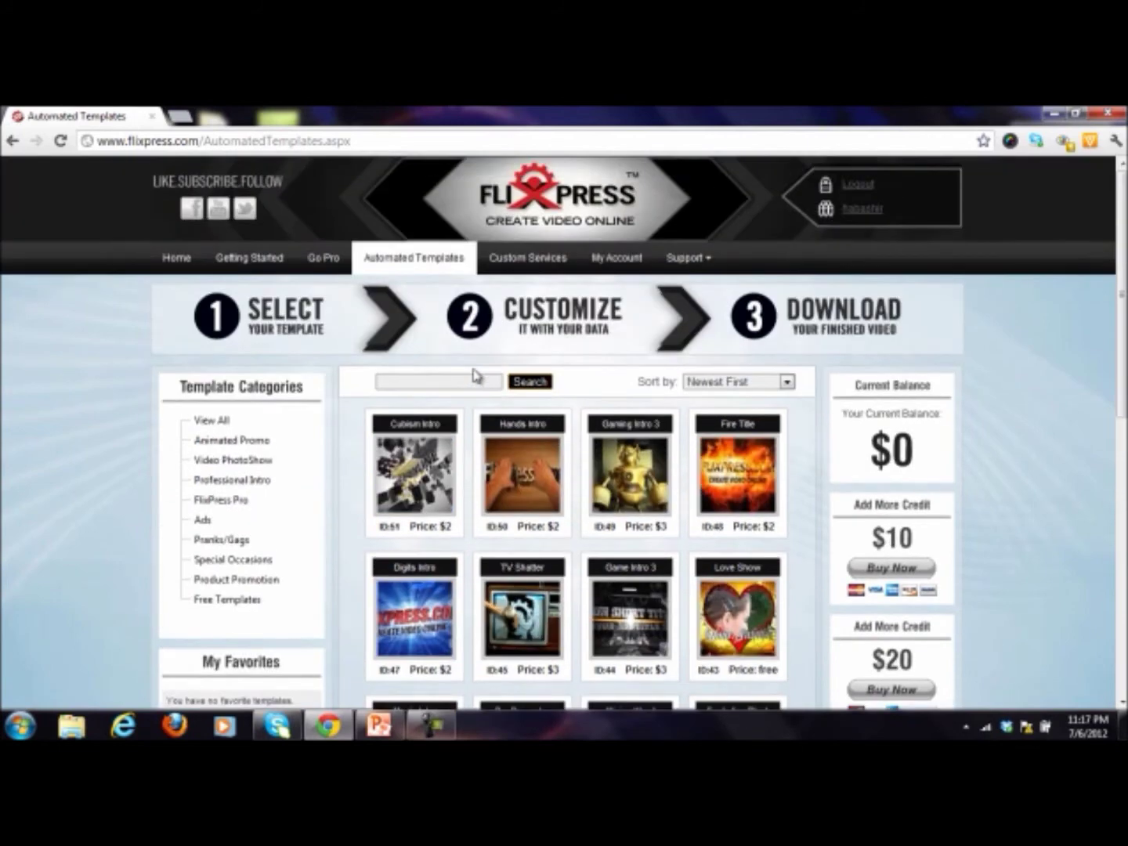
{"action": "scroll", "coordinate": [561, 448], "scroll_direction": "down", "scroll_amount": 3}
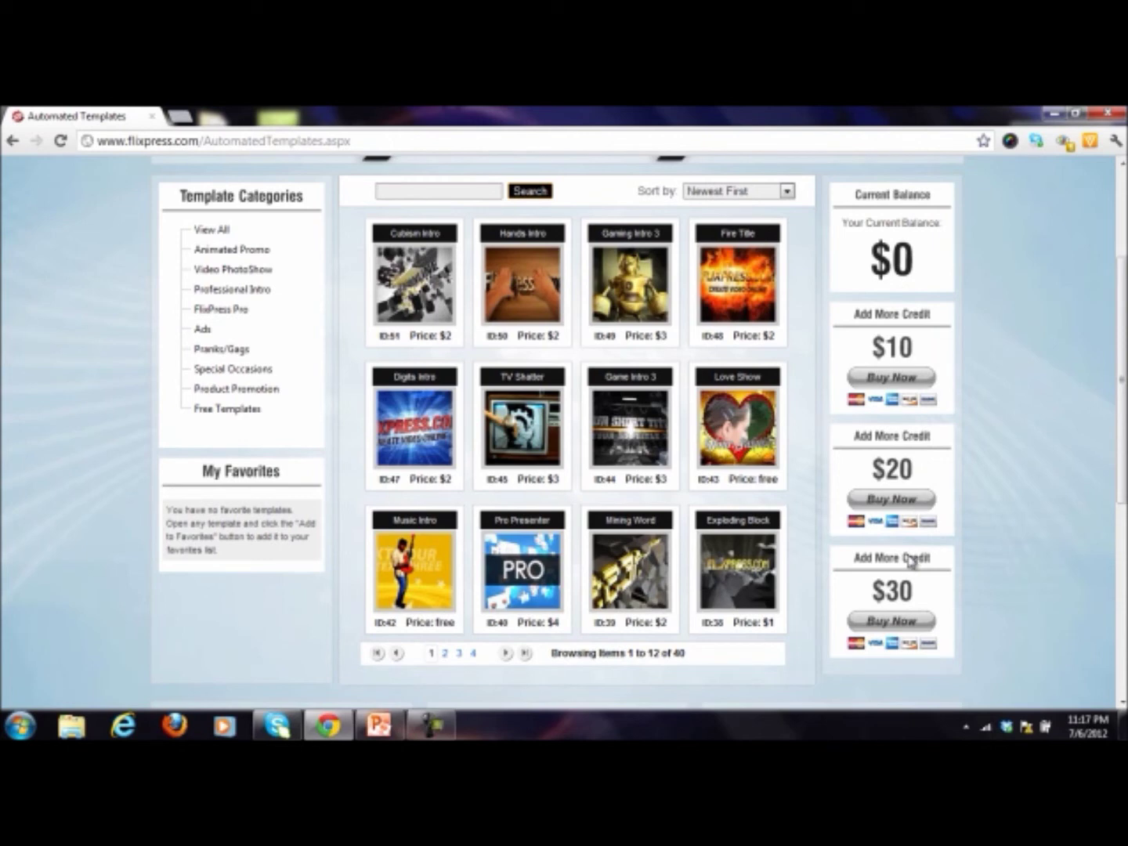
{"action": "scroll", "coordinate": [580, 423], "scroll_direction": "up", "scroll_amount": 2}
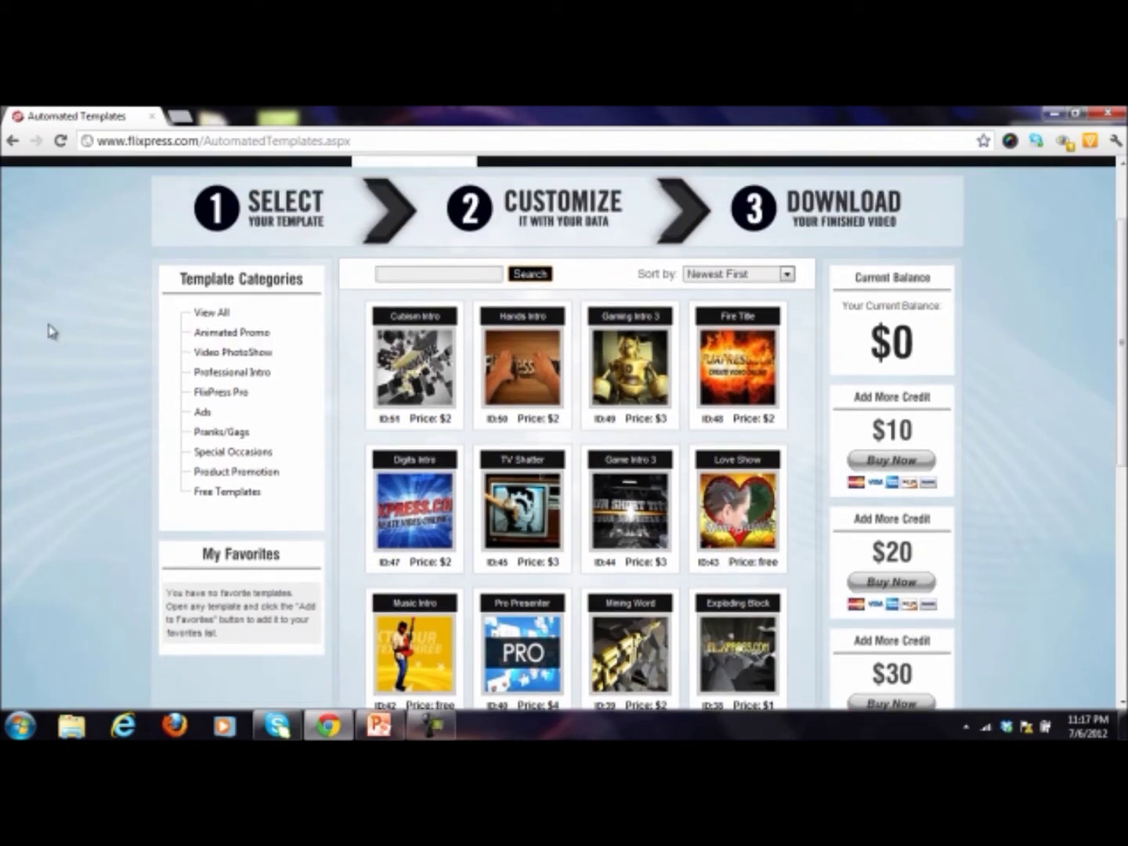
Step: Sort the templates by Lowest Price First and review the free ones like World Intro
{"action": "left_click", "coordinate": [725, 276]}
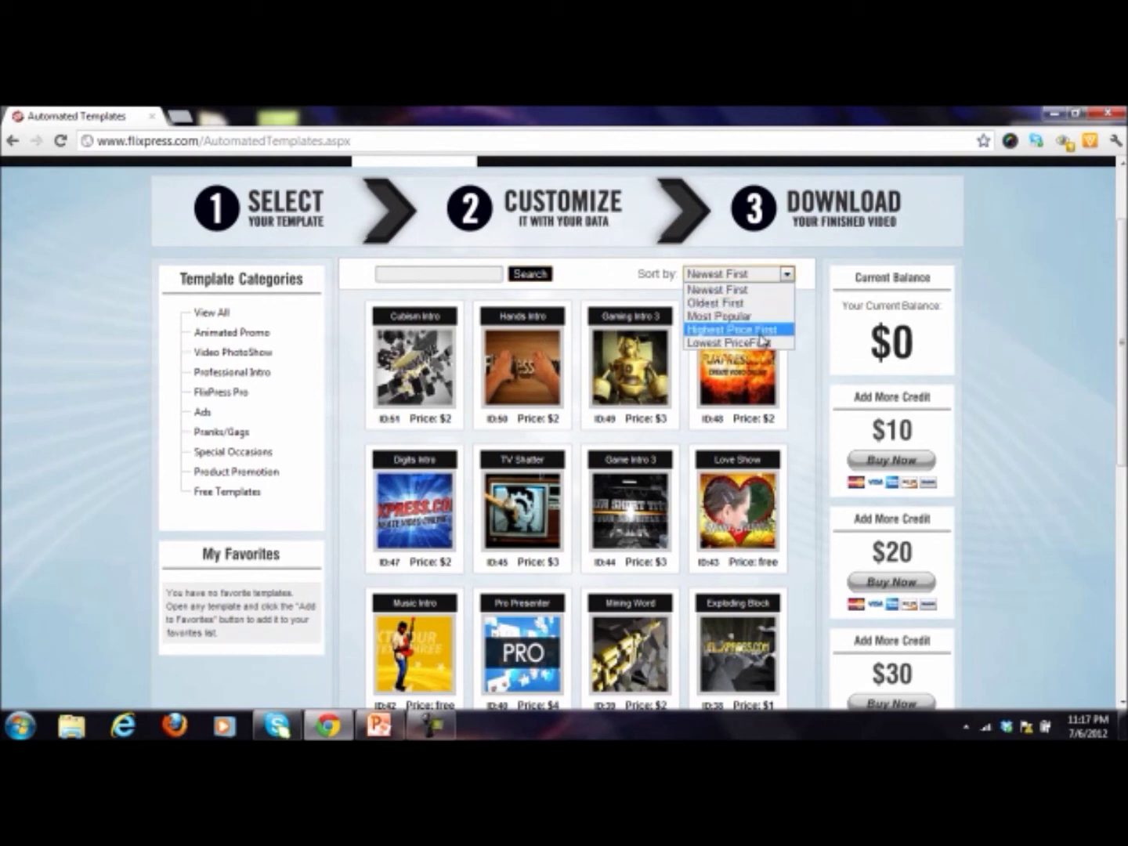
{"action": "left_click", "coordinate": [762, 343]}
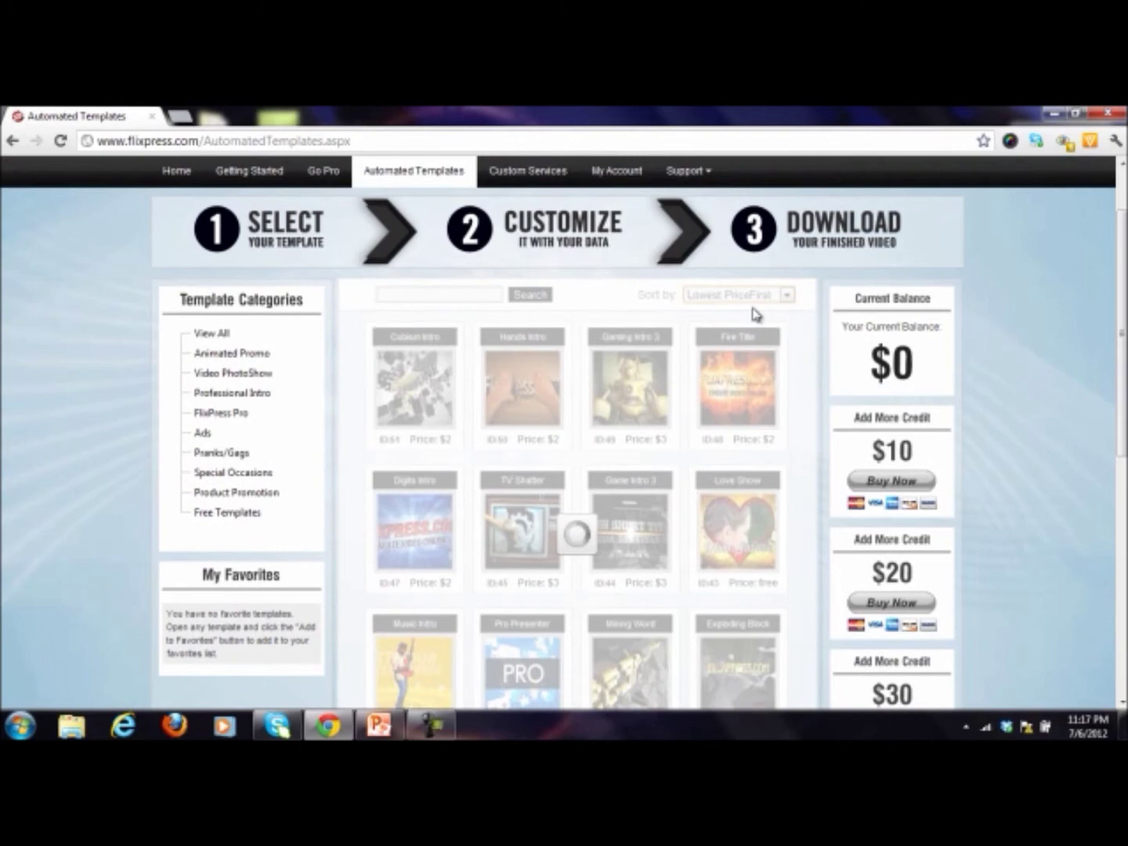
{"action": "scroll", "coordinate": [173, 410], "scroll_direction": "down", "scroll_amount": 2}
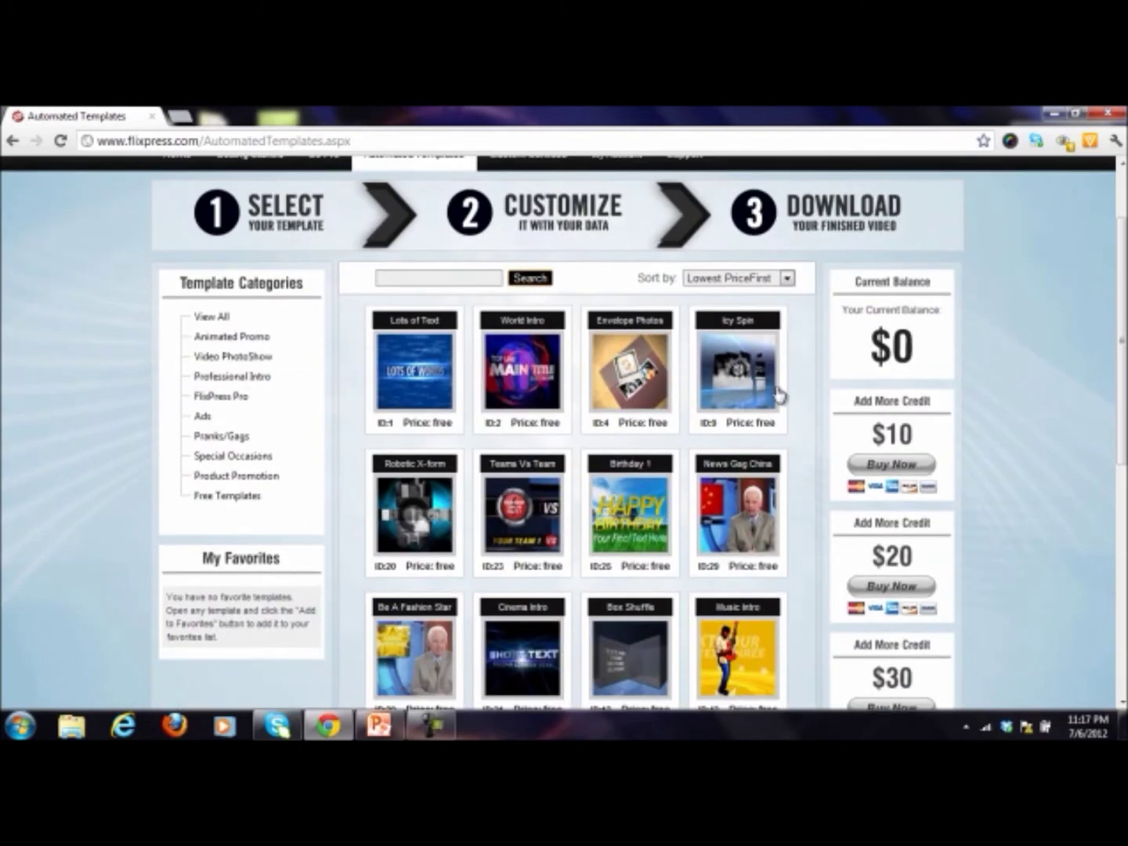
{"action": "scroll", "coordinate": [777, 396], "scroll_direction": "down", "scroll_amount": 2}
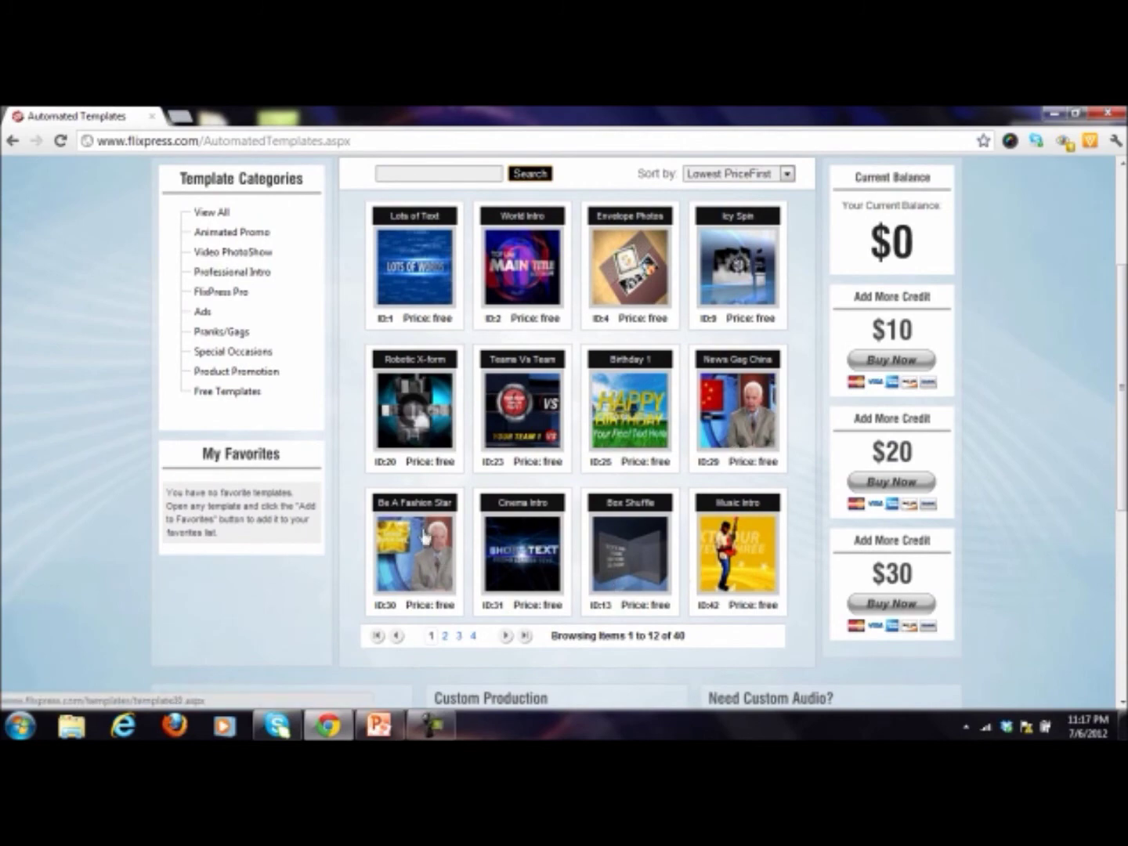
{"action": "scroll", "coordinate": [425, 538], "scroll_direction": "up", "scroll_amount": 3}
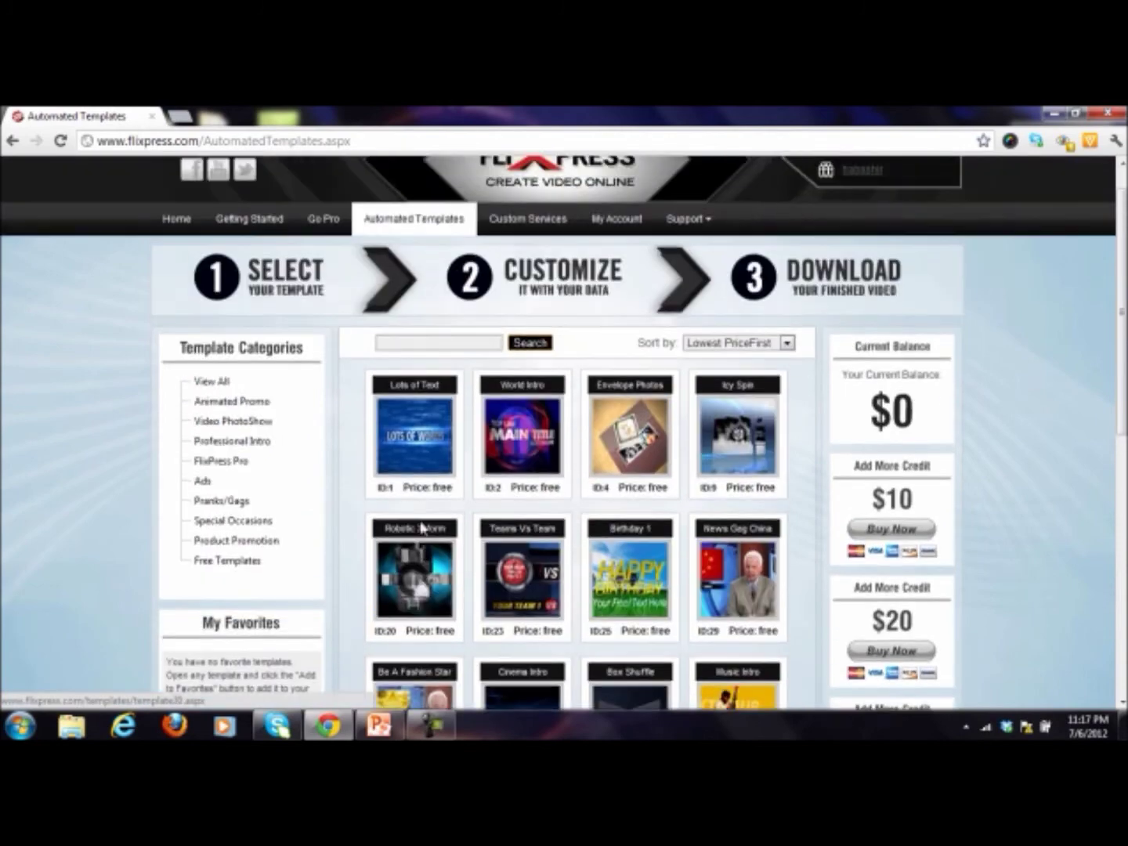
{"action": "left_click", "coordinate": [419, 451]}
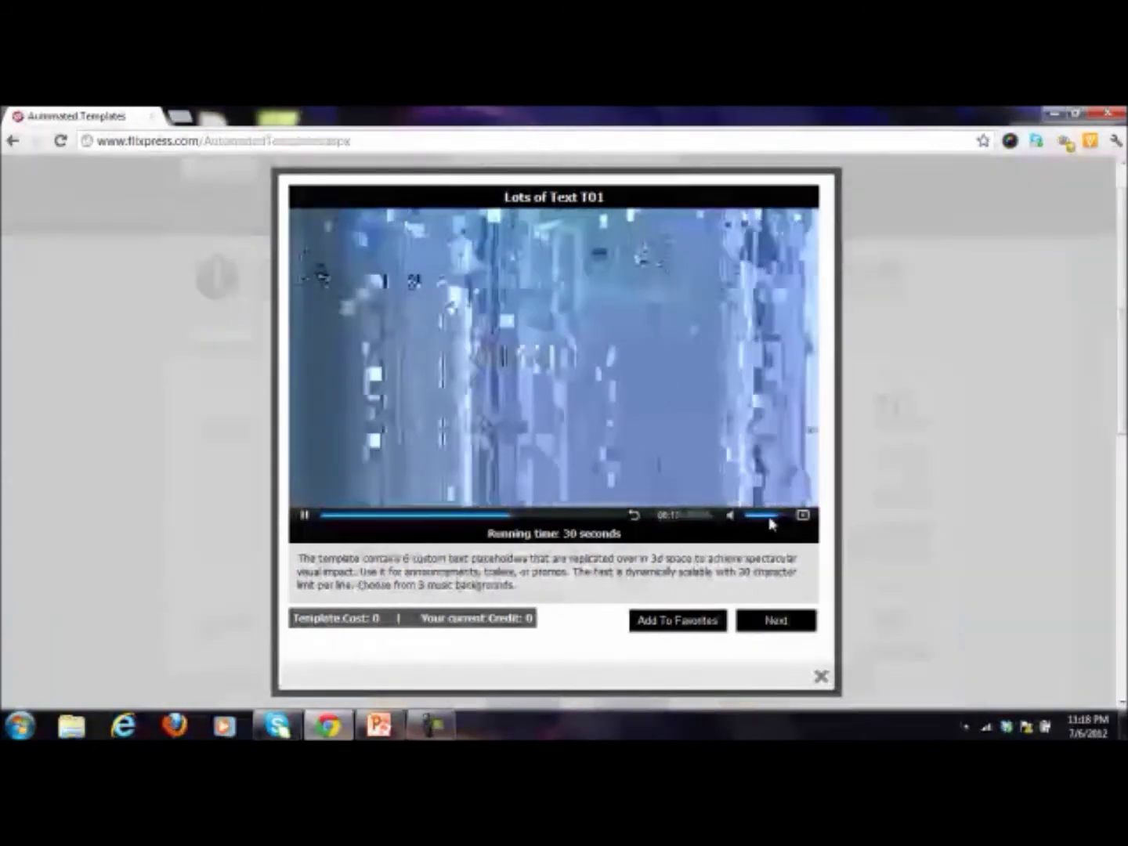
{"action": "left_click", "coordinate": [748, 516]}
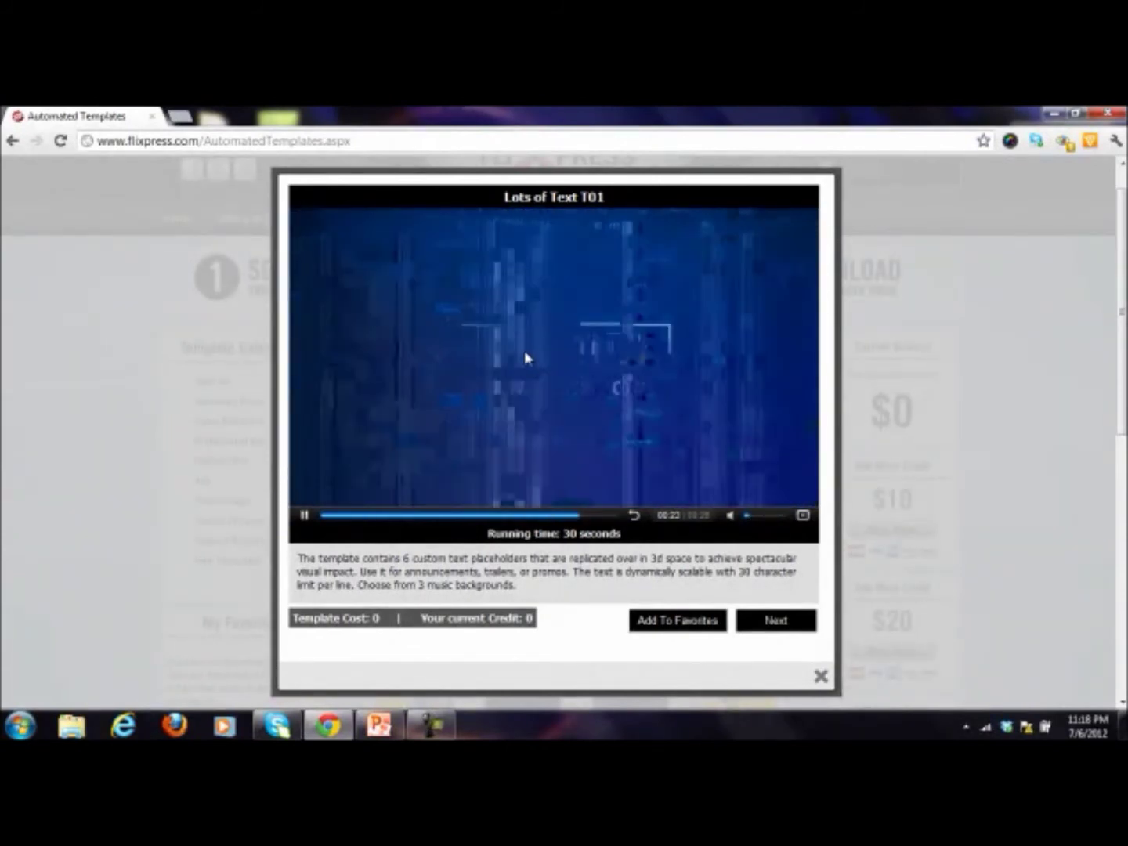
{"action": "left_click", "coordinate": [820, 677]}
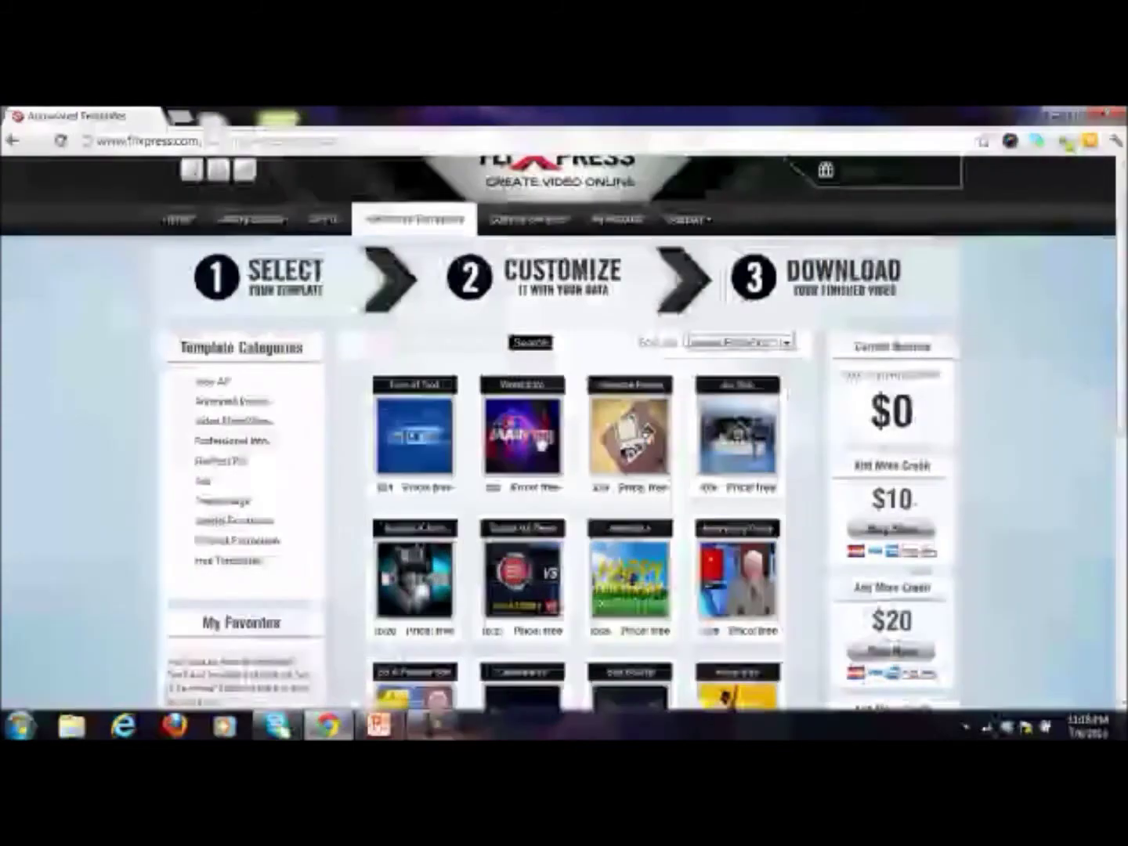
{"action": "left_click", "coordinate": [740, 439]}
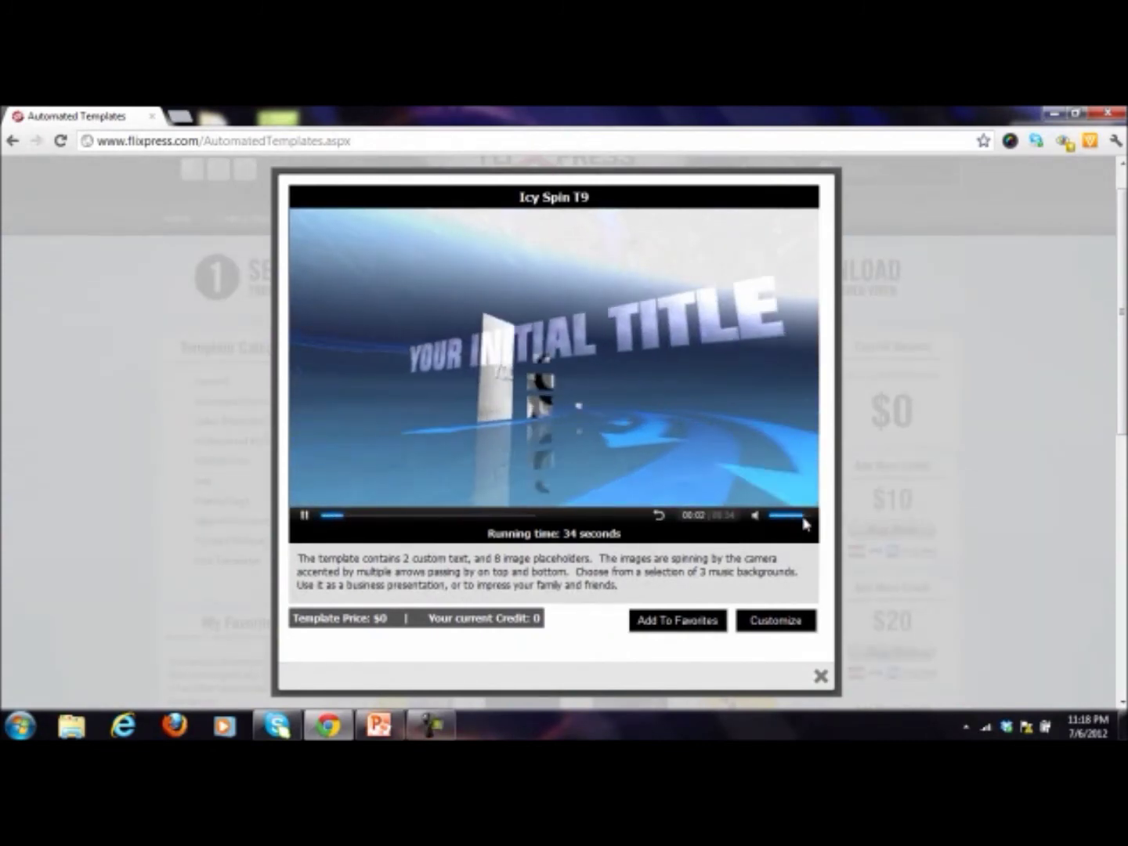
{"action": "left_click", "coordinate": [777, 516]}
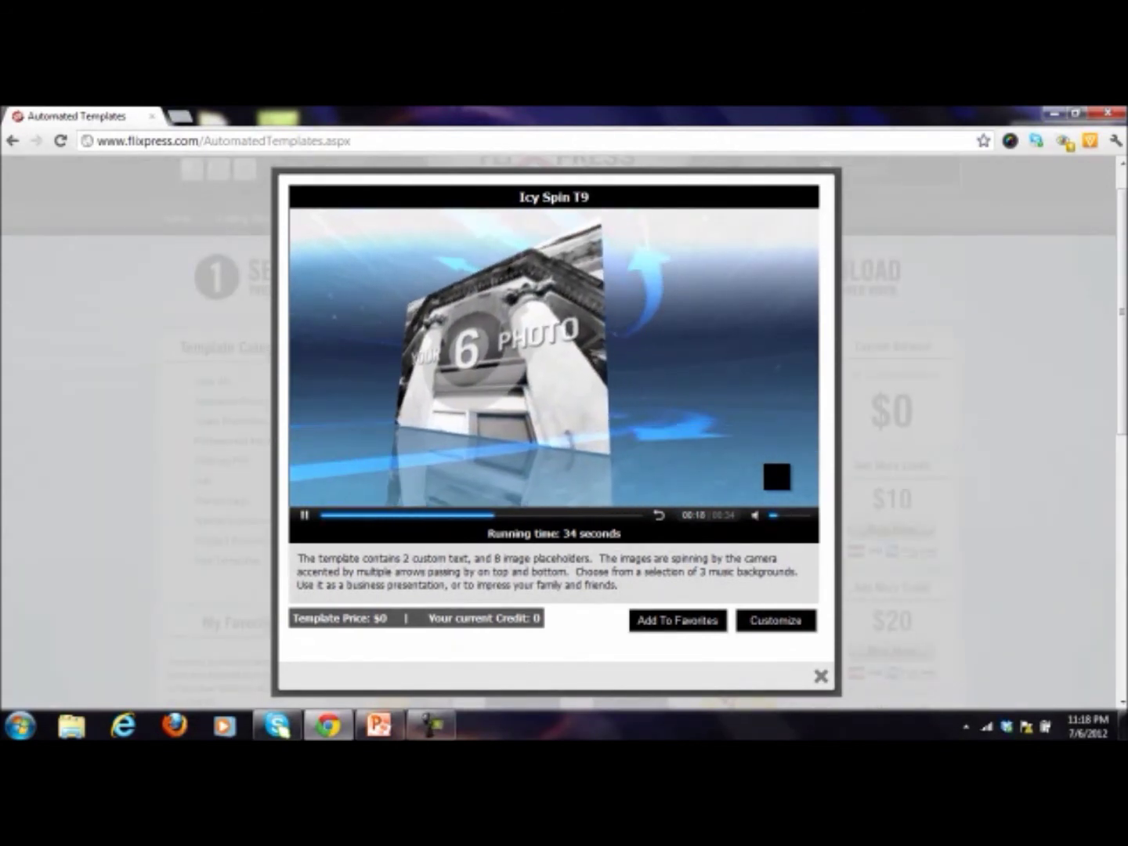
{"action": "left_click", "coordinate": [820, 676]}
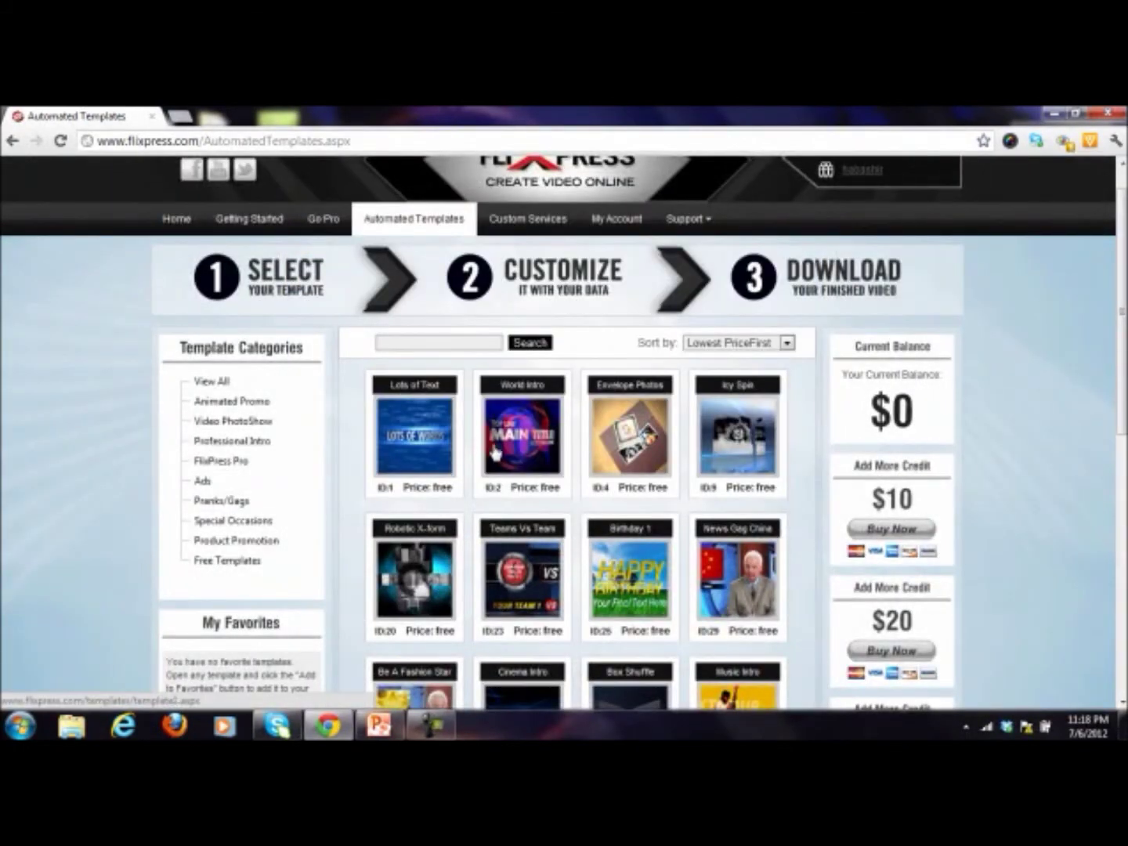
{"action": "scroll", "coordinate": [450, 460], "scroll_direction": "down", "scroll_amount": 2}
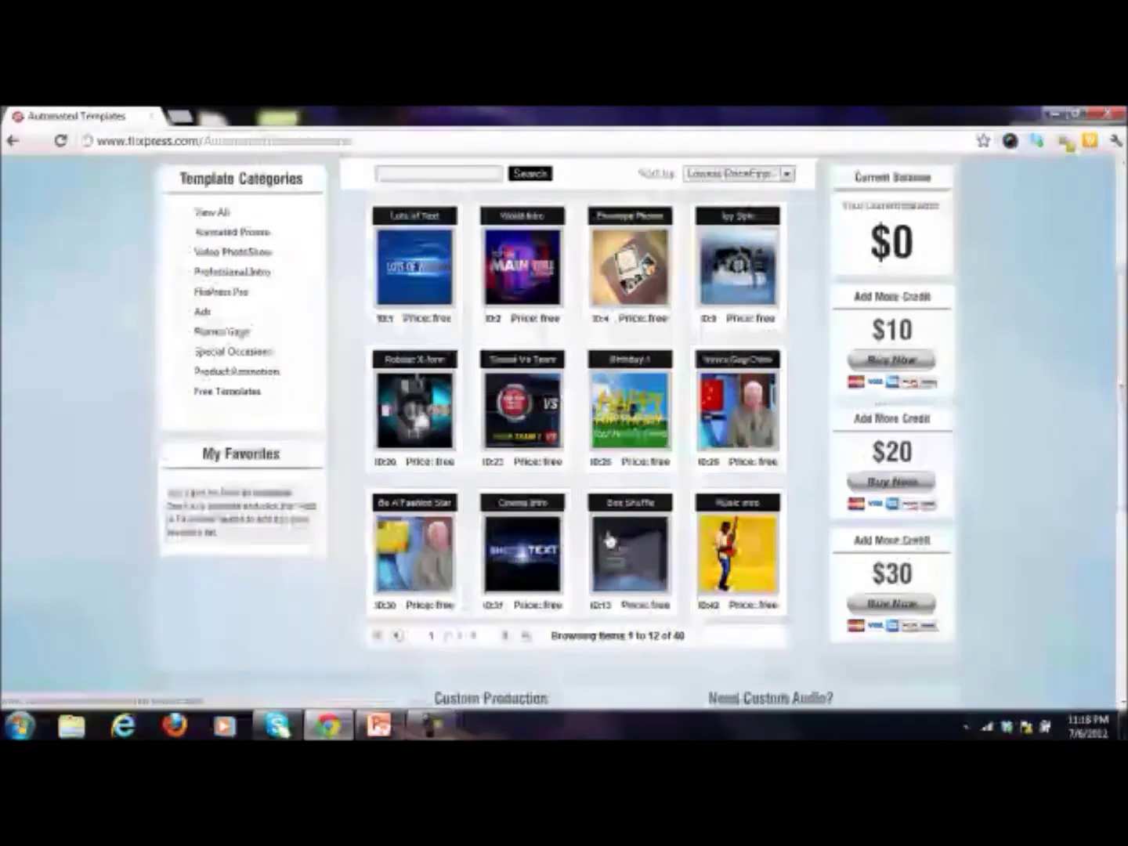
Step: Pick the Box Shuffle T13 template, agree to the terms and start customizing it
{"action": "left_click", "coordinate": [609, 556]}
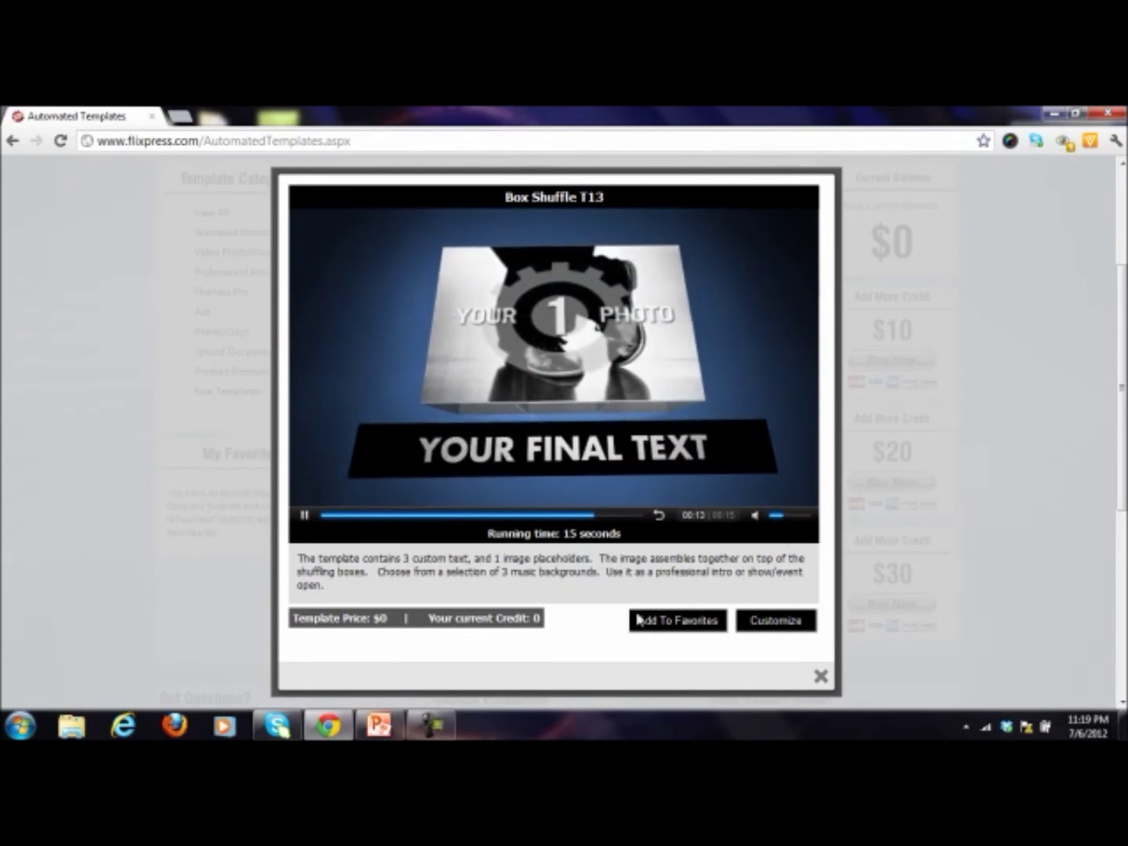
{"action": "left_click", "coordinate": [758, 621]}
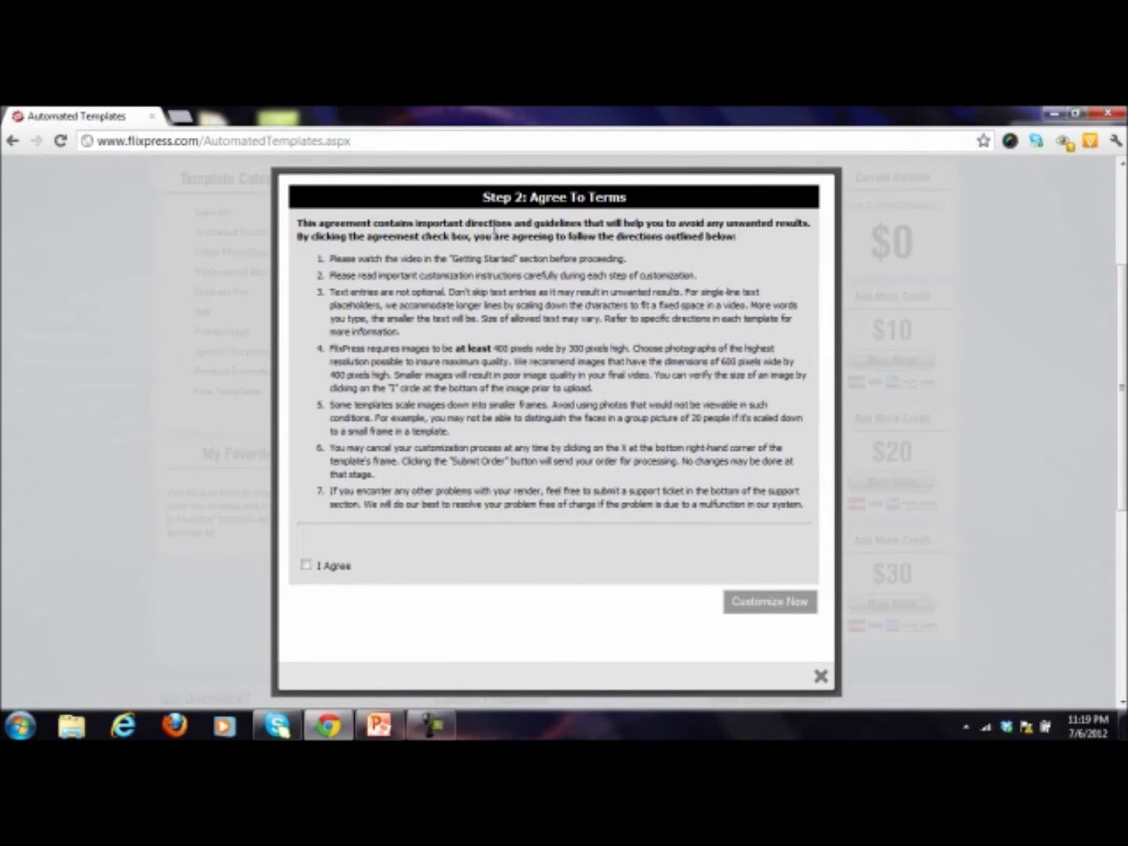
{"action": "left_click", "coordinate": [306, 565]}
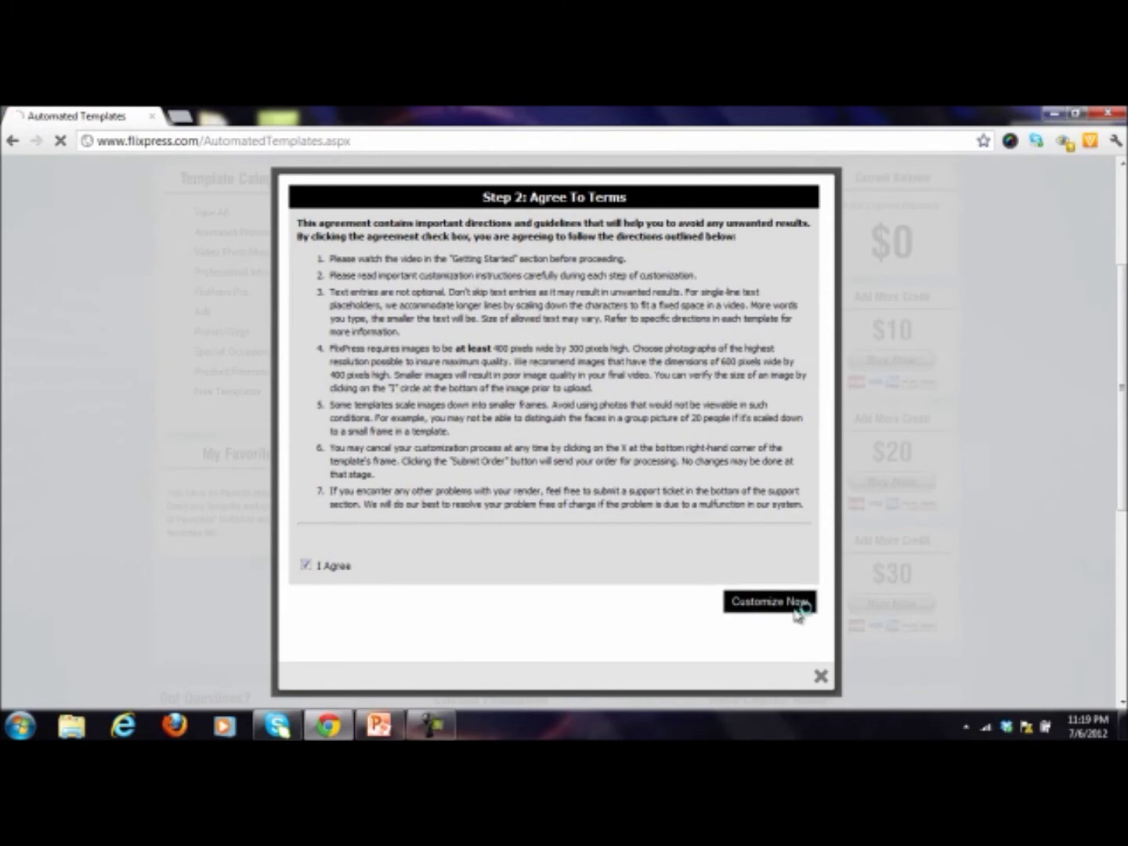
{"action": "left_click", "coordinate": [794, 603]}
Step: Enter 'PLR Video Payday' as the Box Shuffle template's first slogan
{"action": "left_click", "coordinate": [472, 376]}
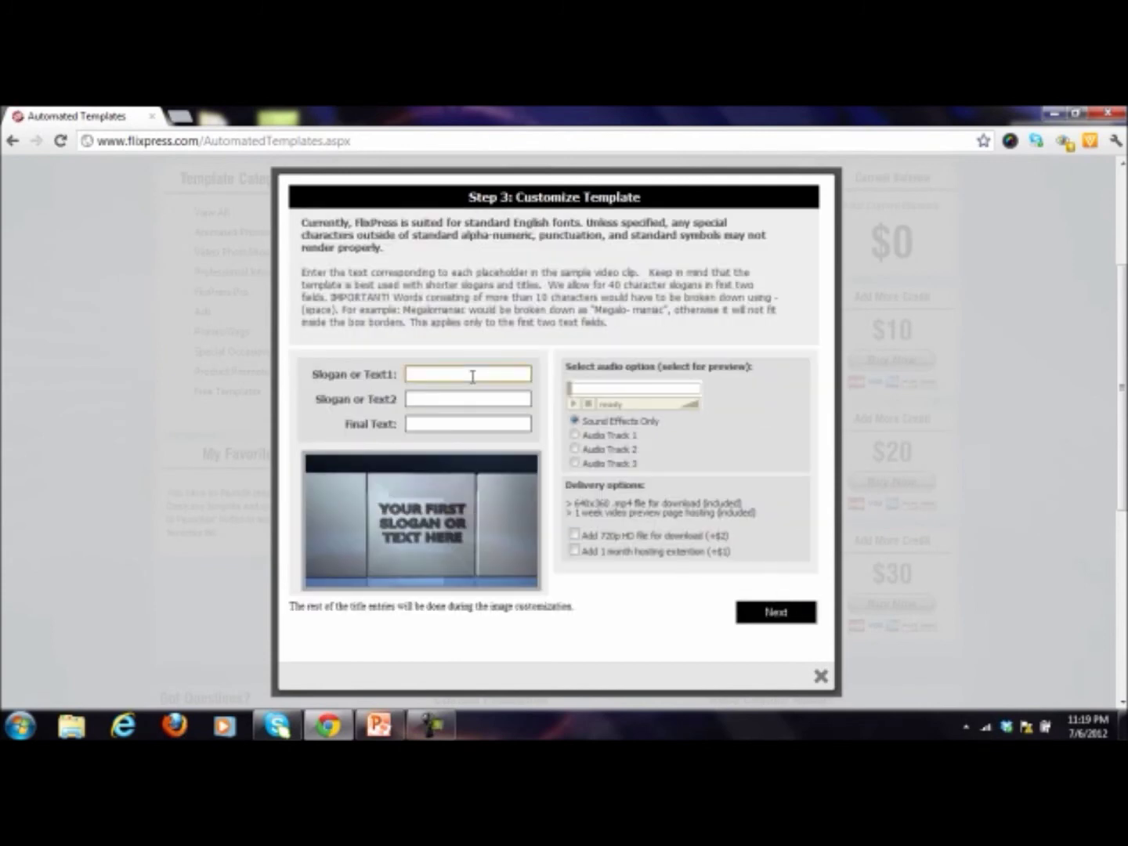
{"action": "type", "text": "PLR Video Payday"}
{"action": "key", "text": "Tab"}
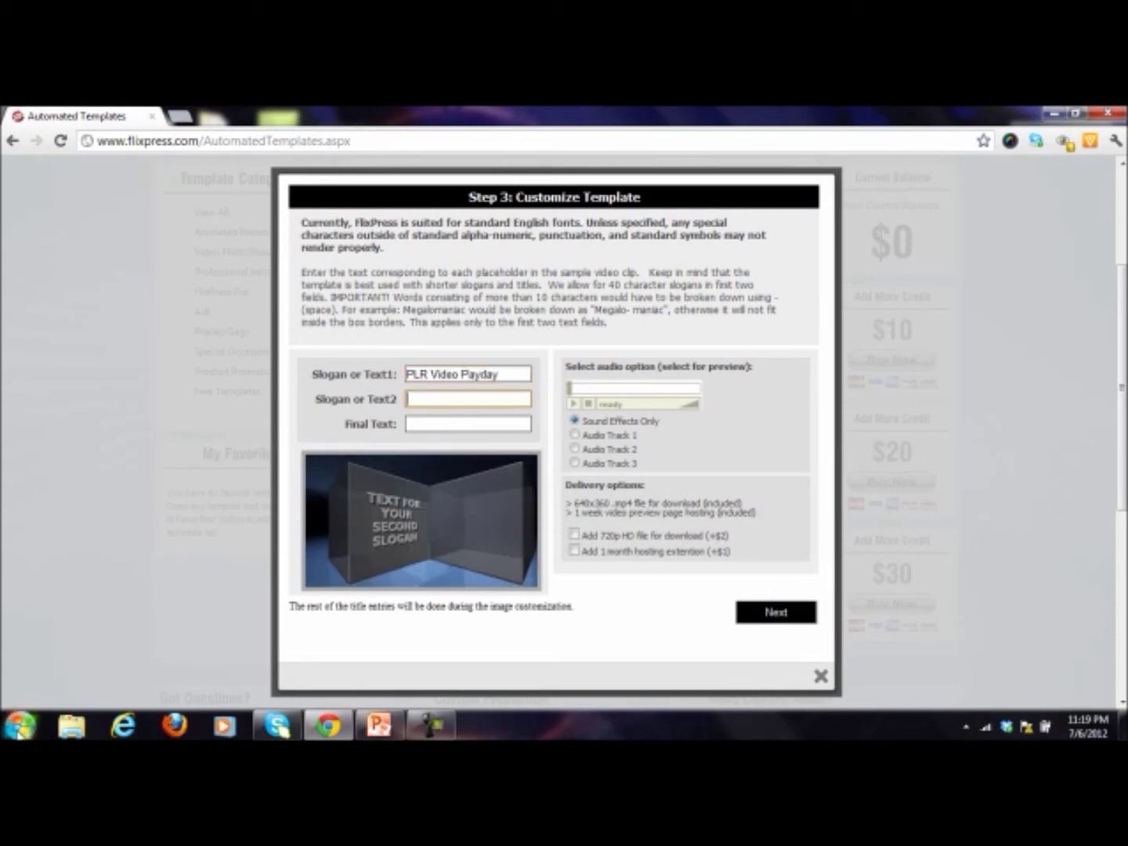
{"action": "left_click", "coordinate": [72, 725]}
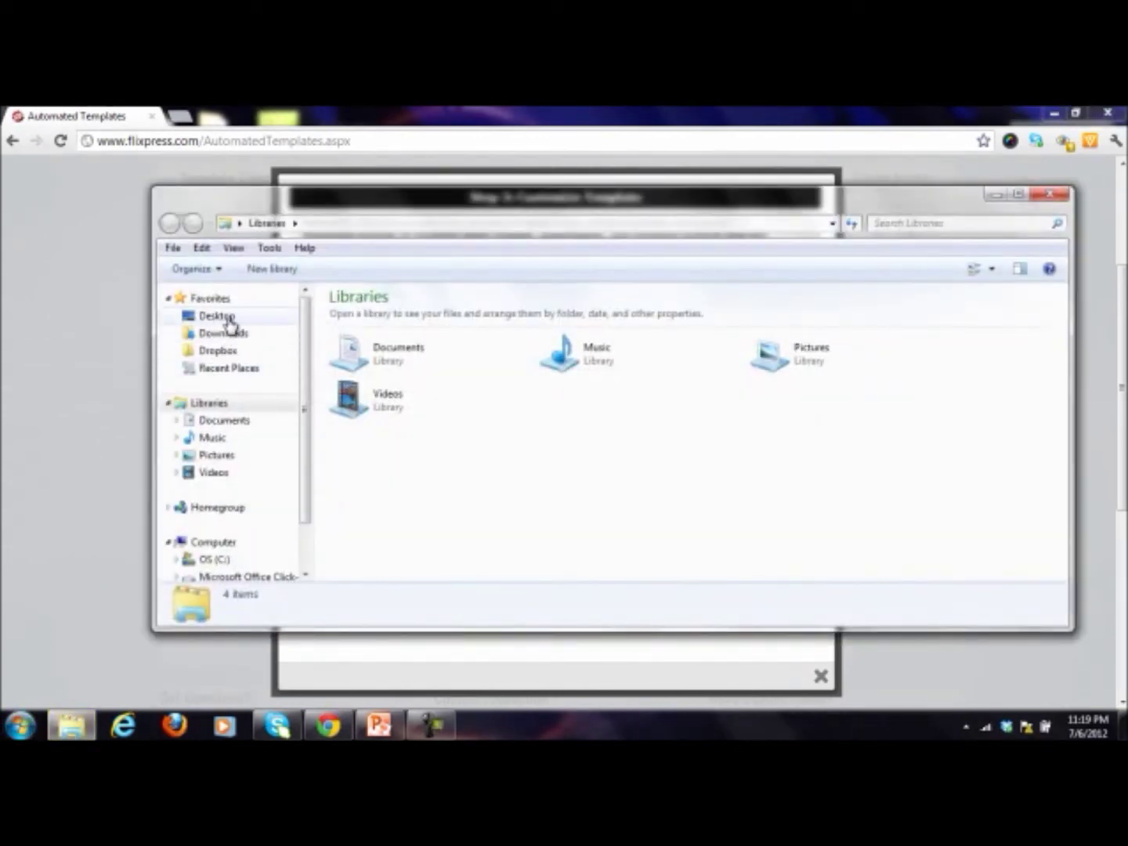
Step: Open the PLR Video Payday ebook PDF from Desktop > PLR Video Payday > PLR Video Profits
{"action": "left_click", "coordinate": [227, 318]}
{"action": "type", "text": "plr"}
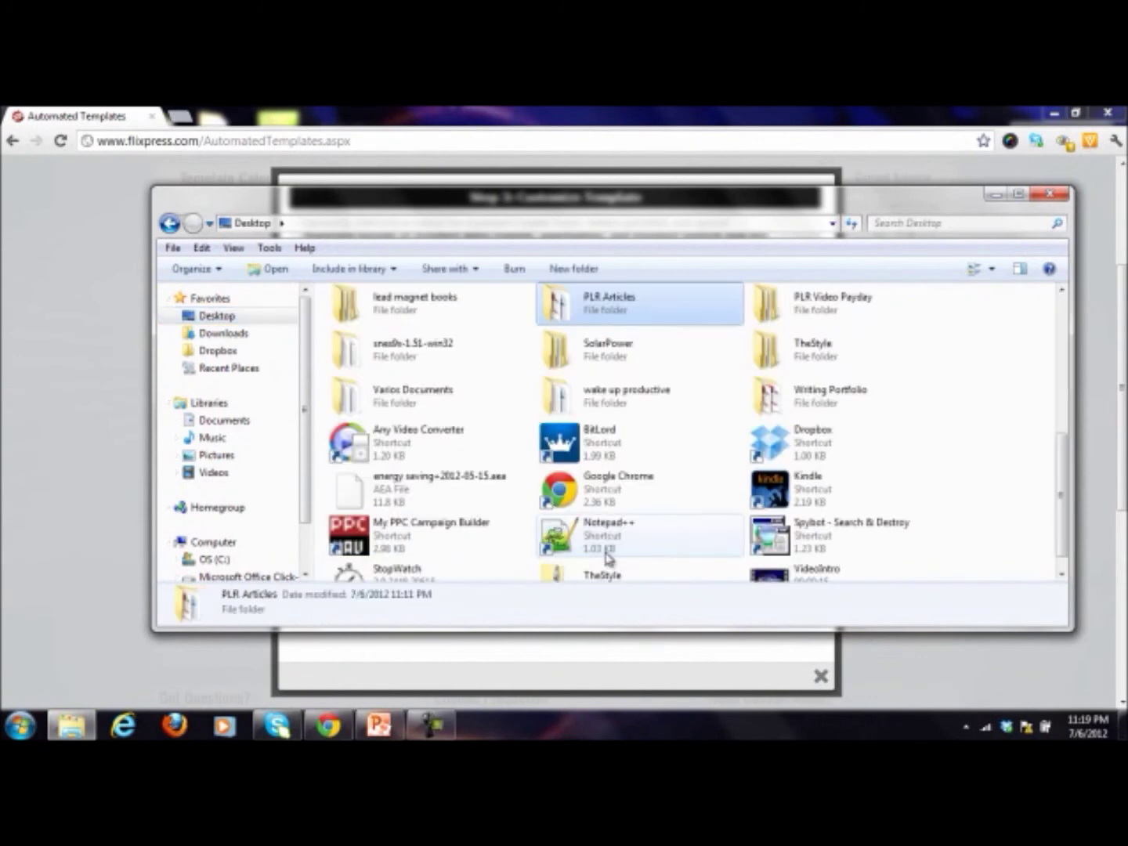
{"action": "key", "text": "Right"}
{"action": "key", "text": "Return"}
{"action": "key", "text": "Down"}
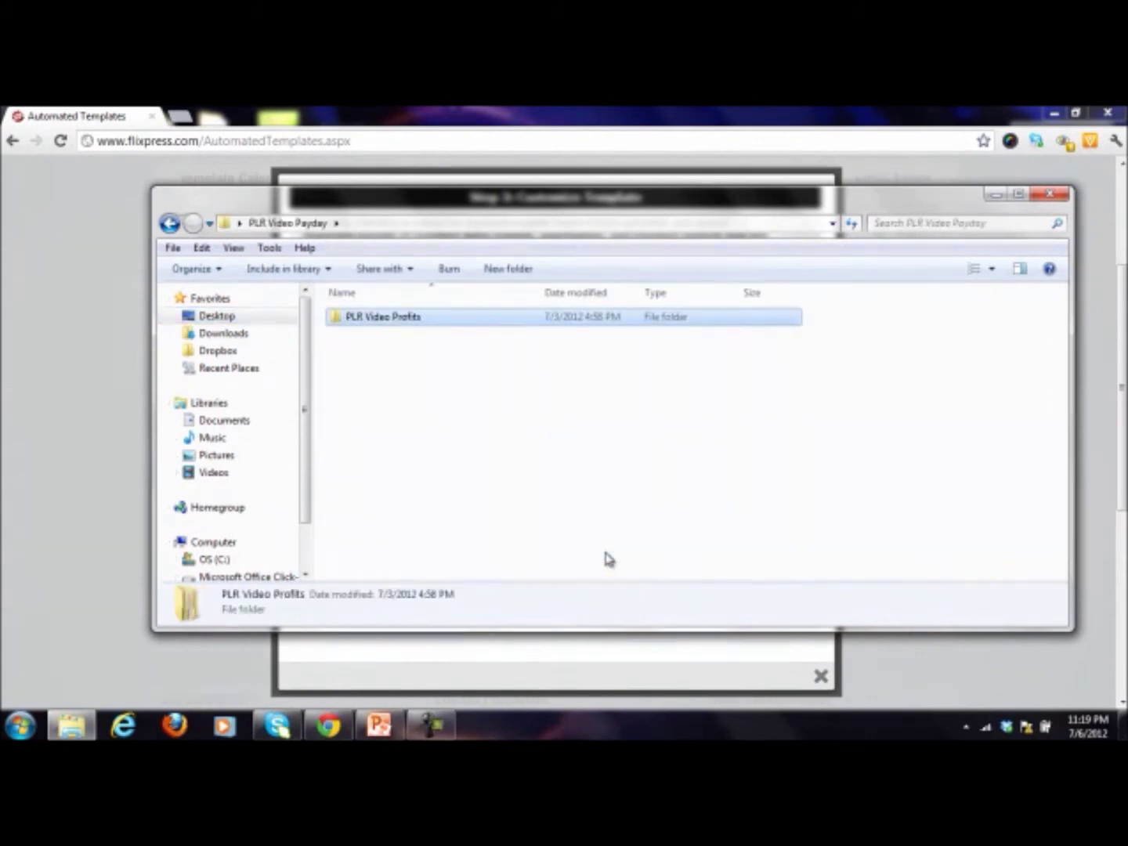
{"action": "key", "text": "Return"}
{"action": "key", "text": "Down"}
{"action": "key", "text": "Return"}
{"action": "type", "text": "plr"}
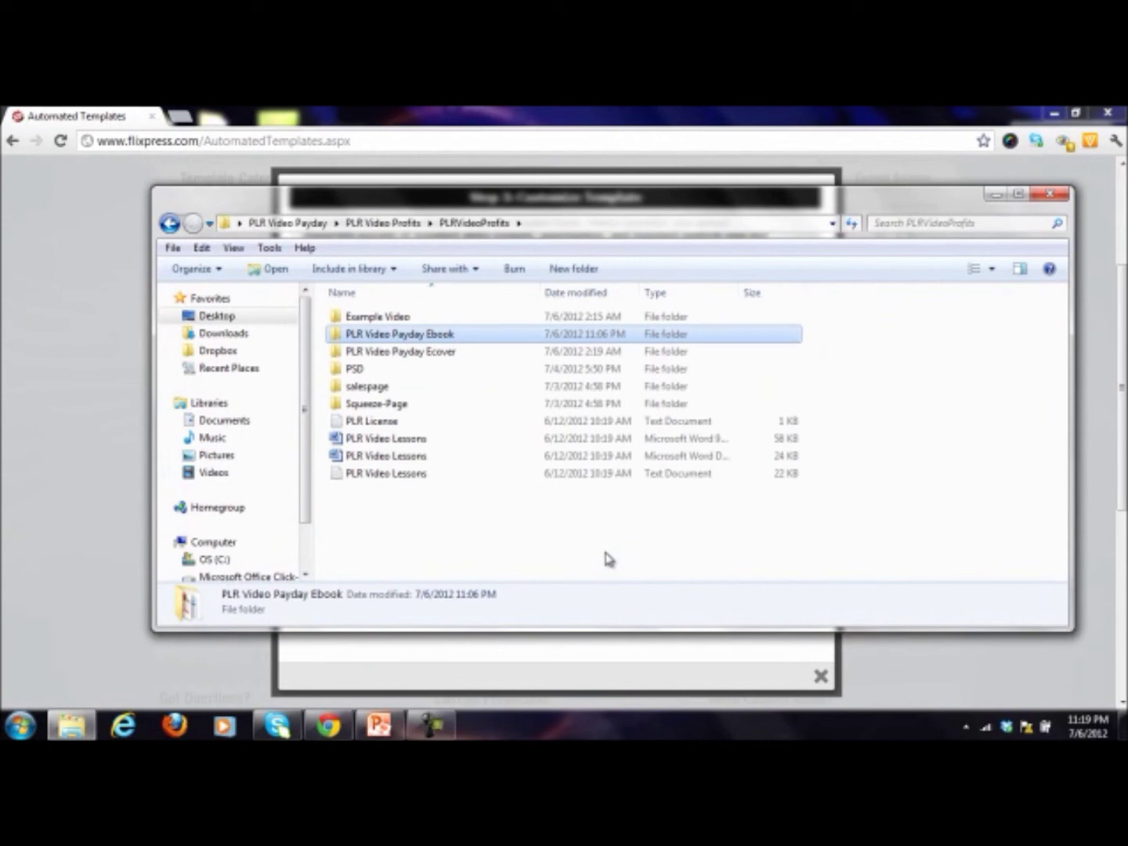
{"action": "key", "text": "Return"}
{"action": "key", "text": "Right"}
{"action": "key", "text": "Right"}
{"action": "key", "text": "Right"}
{"action": "key", "text": "Right"}
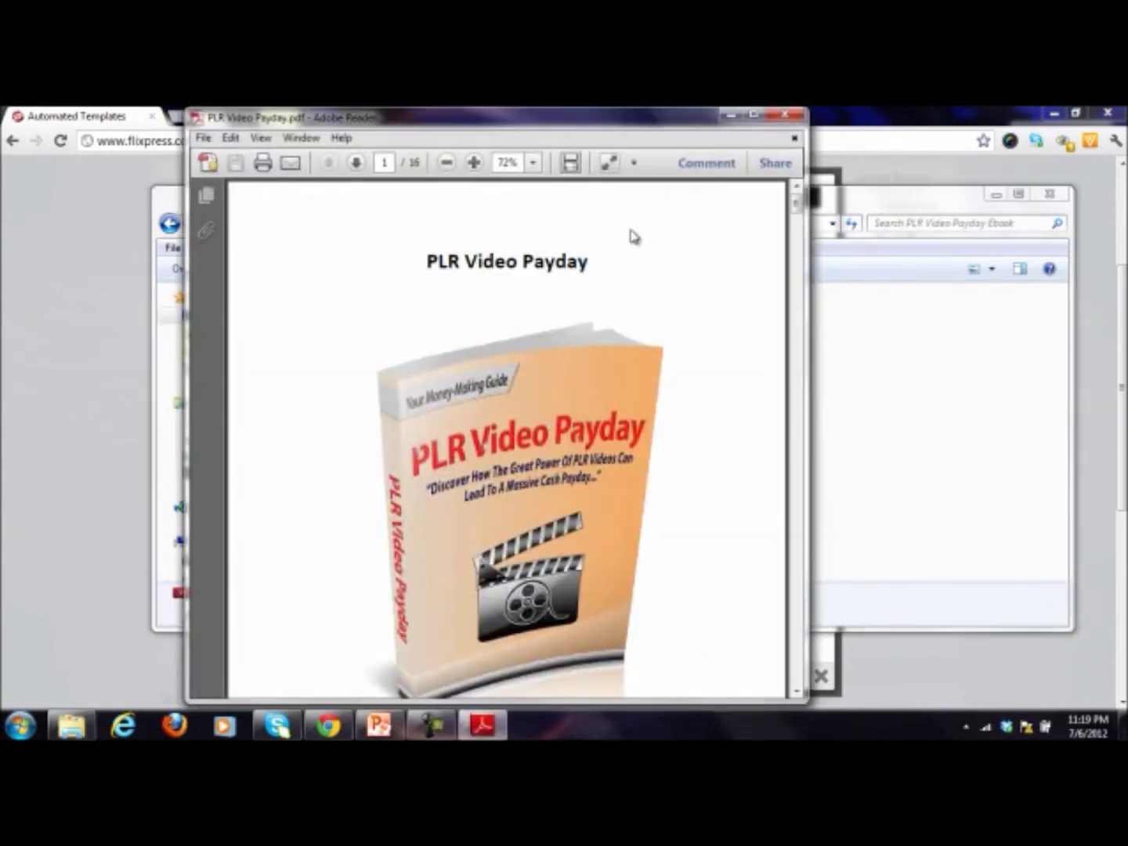
Step: Minimise Explorer, move the PDF reader aside and return to the Step 3 form
{"action": "left_click", "coordinate": [994, 195]}
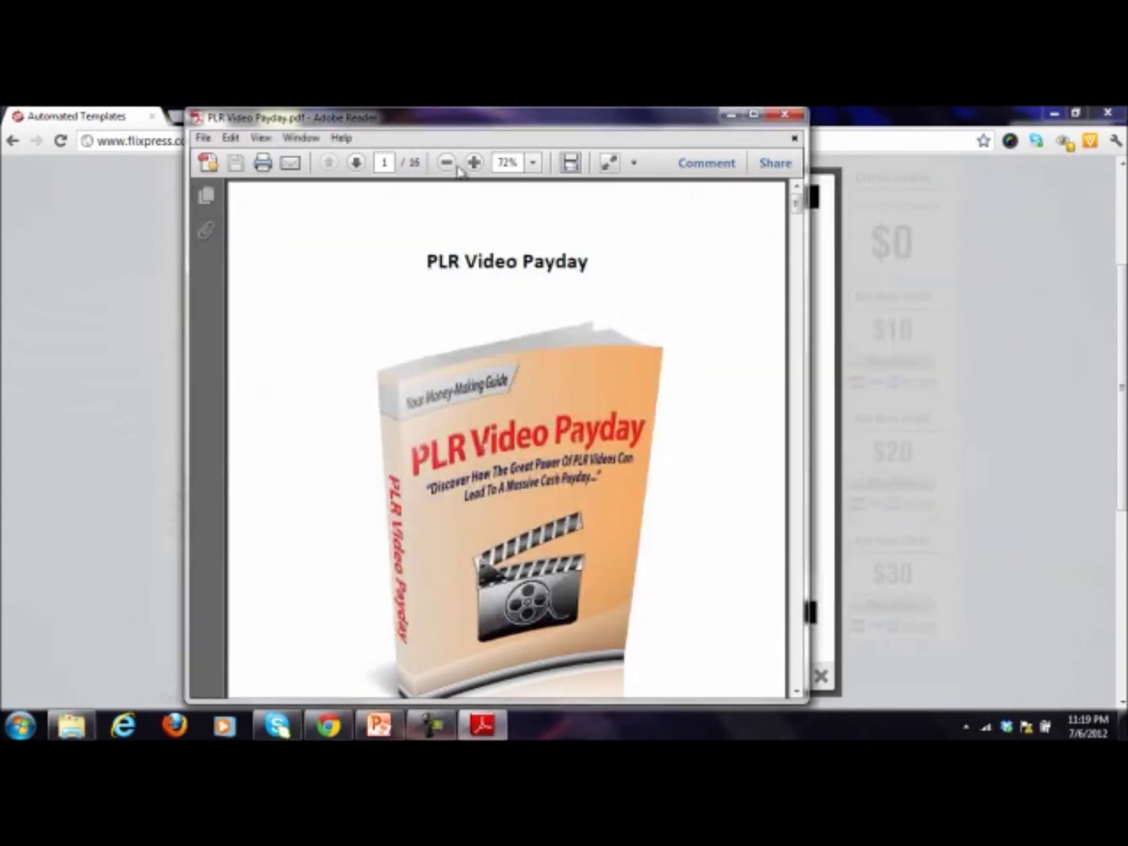
{"action": "left_click_drag", "start_coordinate": [435, 126], "coordinate": [150, 124]}
{"action": "left_click", "coordinate": [666, 341]}
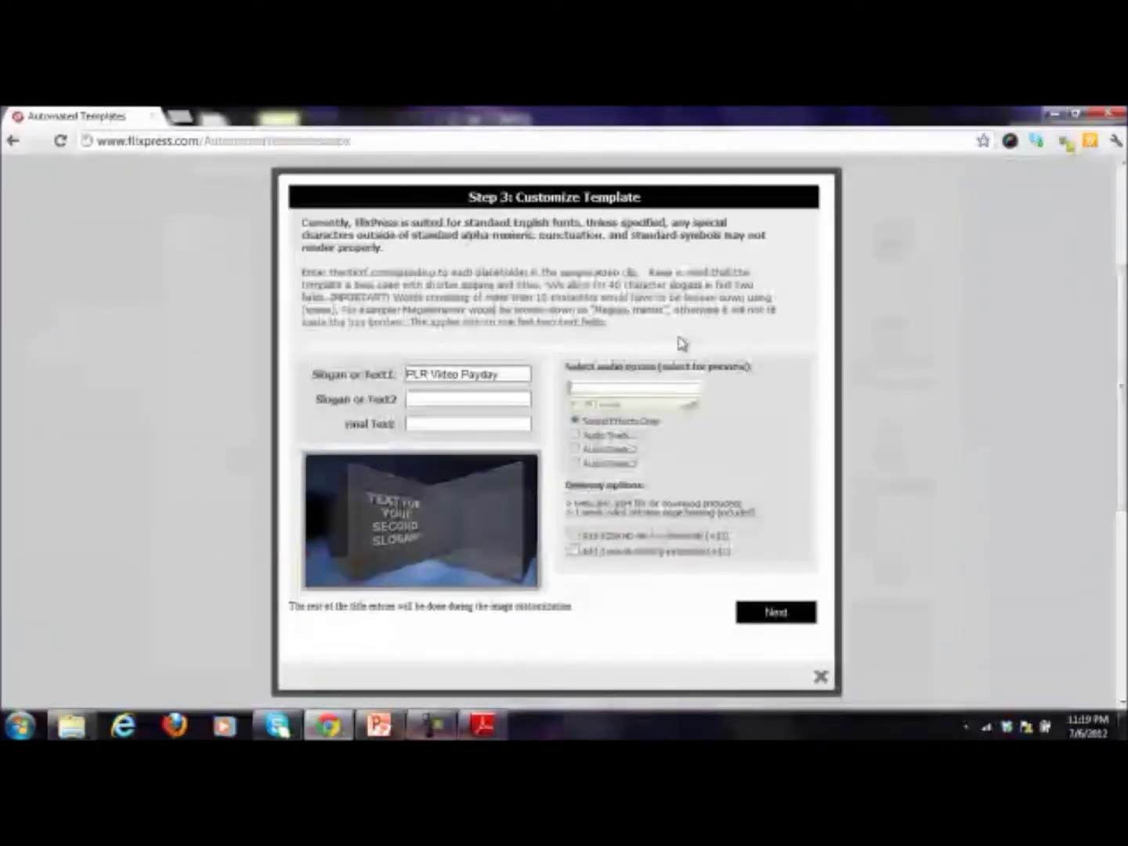
Step: Set the second slogan to 'Discover The Power of PLR Videos'
{"action": "left_click", "coordinate": [412, 400]}
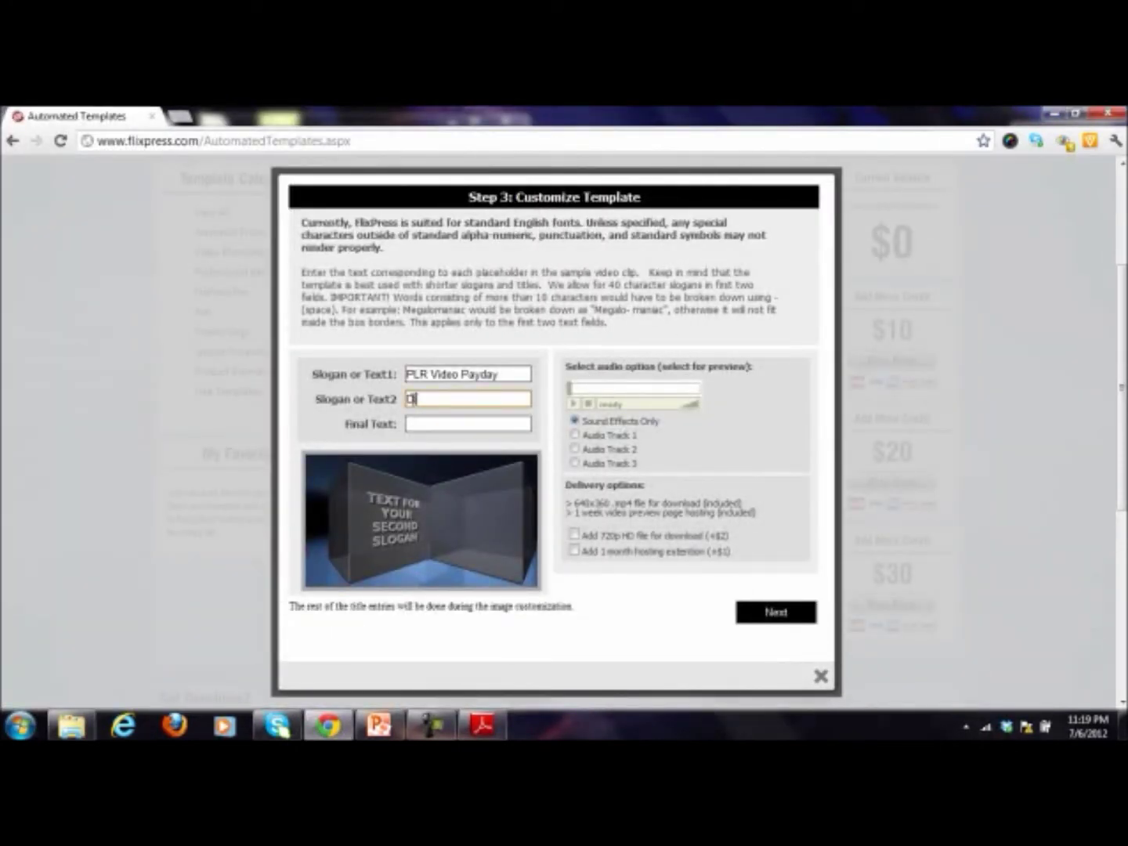
{"action": "type", "text": "Discover How PLR "}
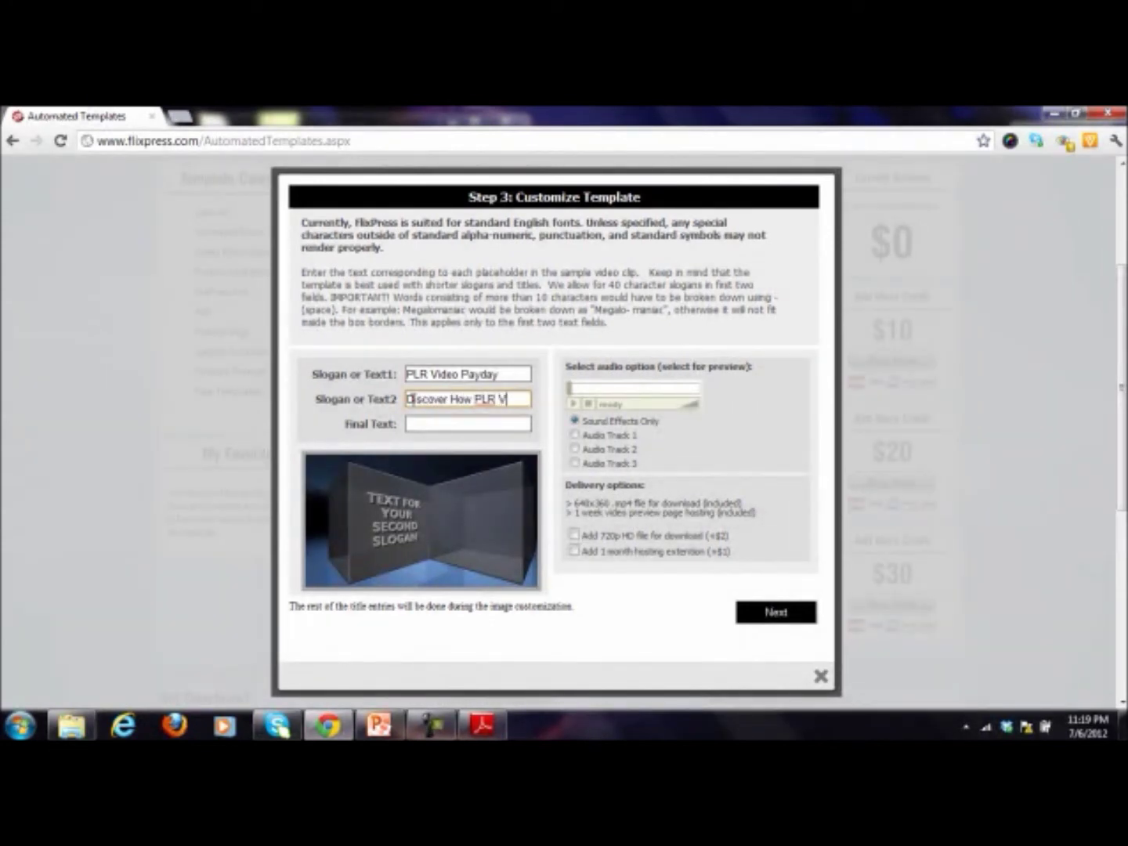
{"action": "type", "text": "Videos Can"}
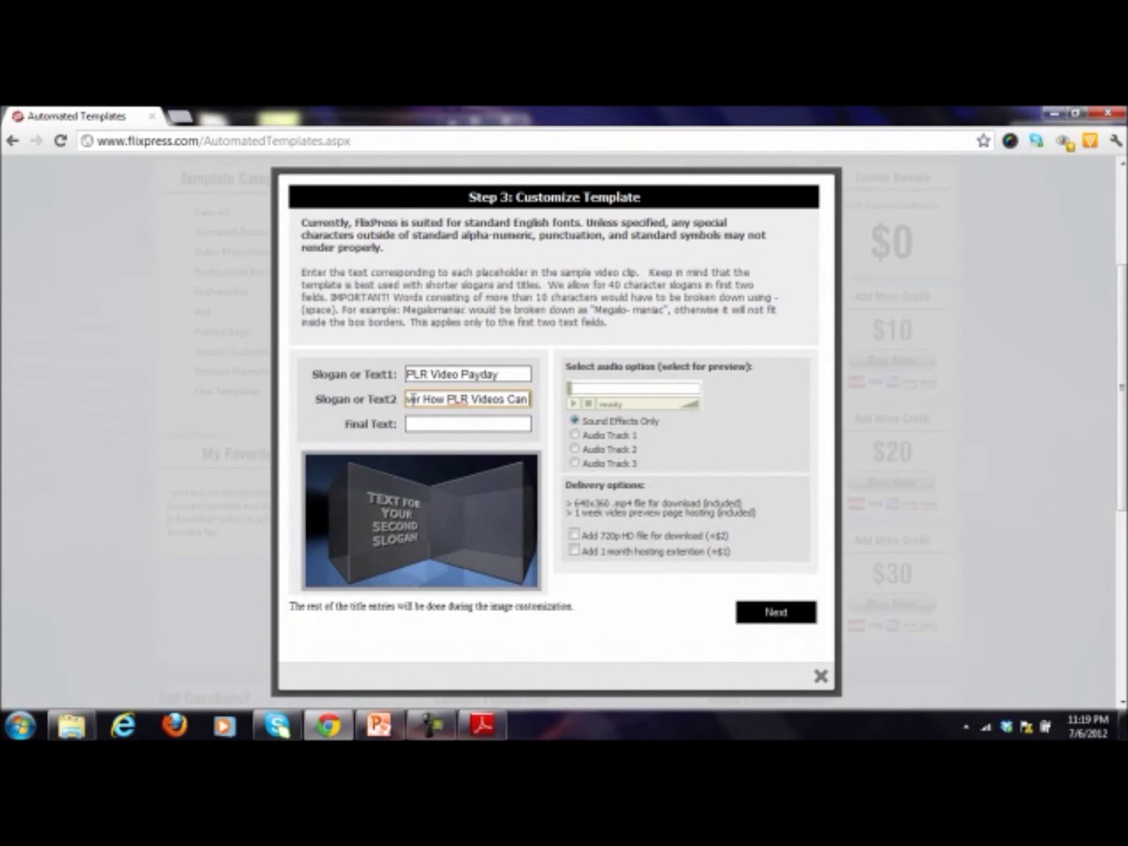
{"action": "type", "text": " Le"}
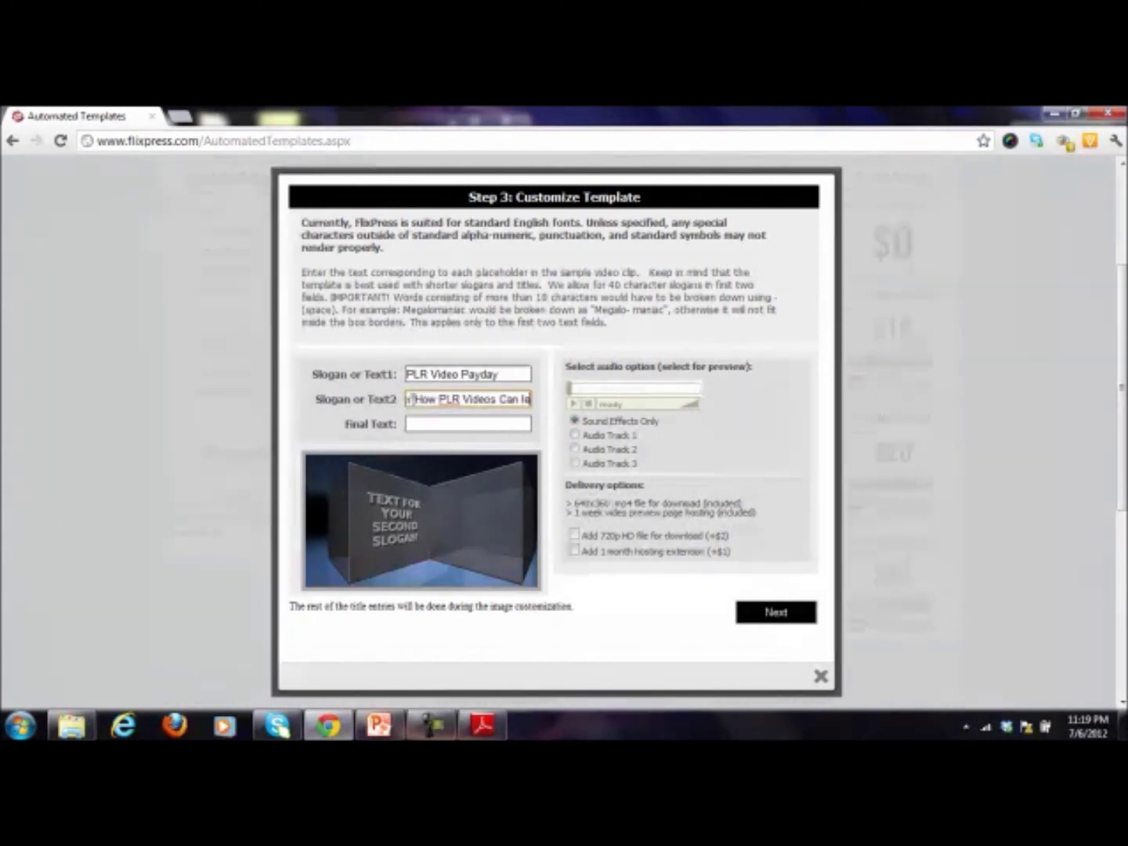
{"action": "type", "text": "ad To A Ma"}
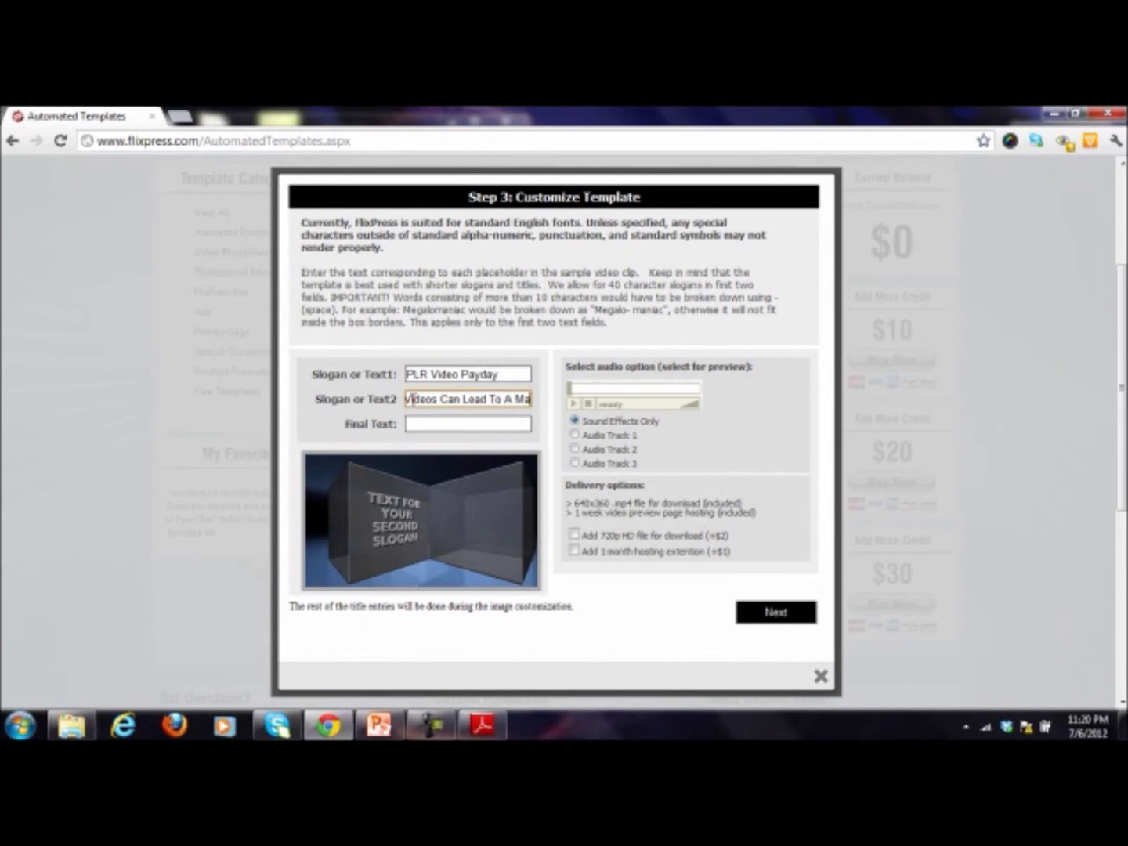
{"action": "key", "text": "BackSpace"}
{"action": "key", "text": "BackSpace"}
{"action": "key", "text": "BackSpace"}
{"action": "key", "text": "BackSpace"}
{"action": "key", "text": "BackSpace"}
{"action": "key", "text": "BackSpace"}
{"action": "key", "text": "BackSpace"}
{"action": "key", "text": "BackSpace"}
{"action": "key", "text": "BackSpace"}
{"action": "key", "text": "BackSpace"}
{"action": "key", "text": "BackSpace"}
{"action": "key", "text": "BackSpace"}
{"action": "key", "text": "BackSpace"}
{"action": "key", "text": "BackSpace"}
{"action": "key", "text": "BackSpace"}
{"action": "key", "text": "BackSpace"}
{"action": "key", "text": "BackSpace"}
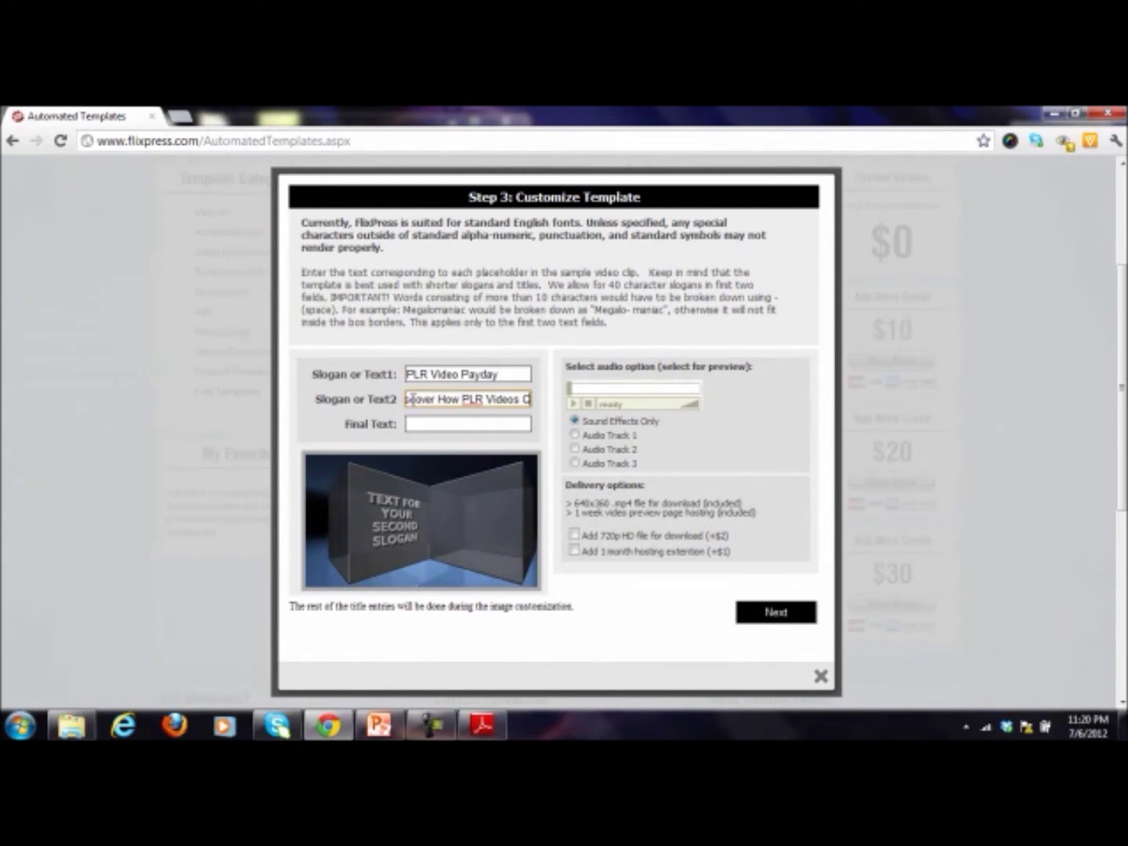
{"action": "double_click", "coordinate": [462, 399]}
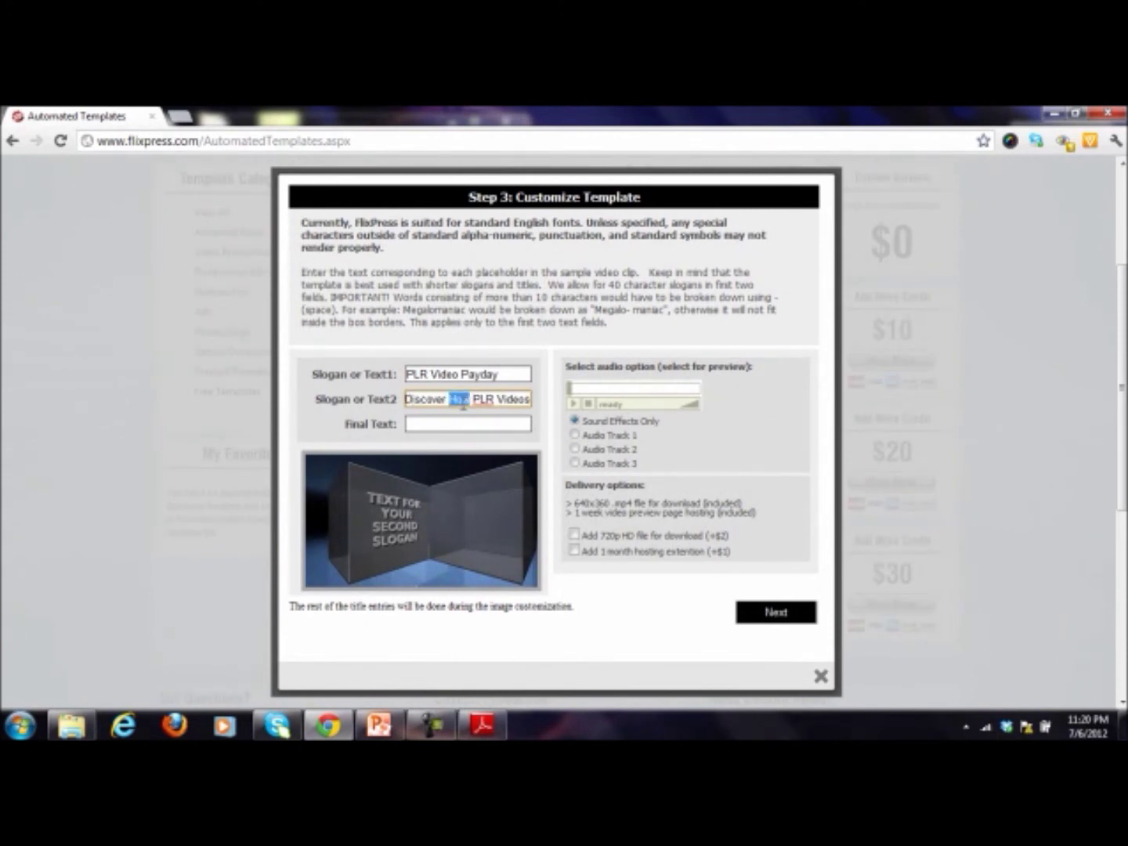
{"action": "type", "text": "Thy Power"}
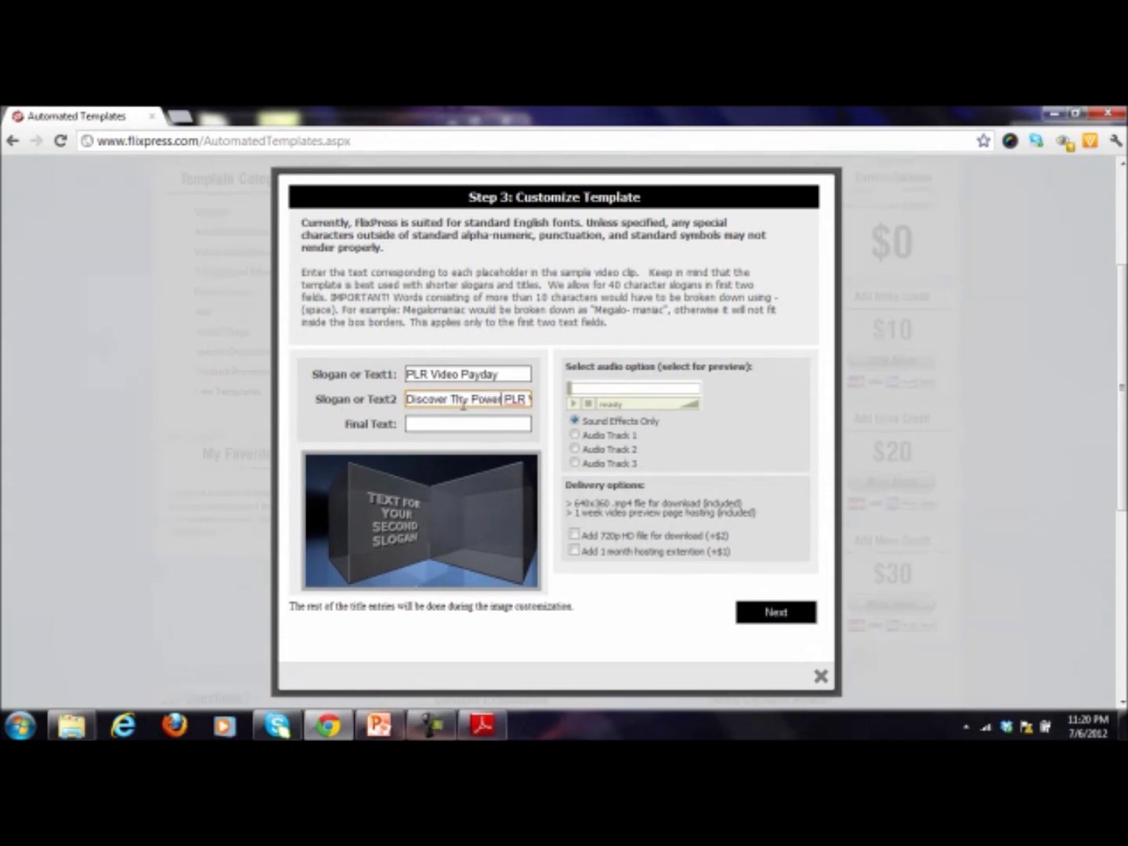
{"action": "type", "text": " of"}
Step: Enter 'PLR Video Payday' as the Final Text, fixing the stray 'i' typo
{"action": "left_click", "coordinate": [436, 424]}
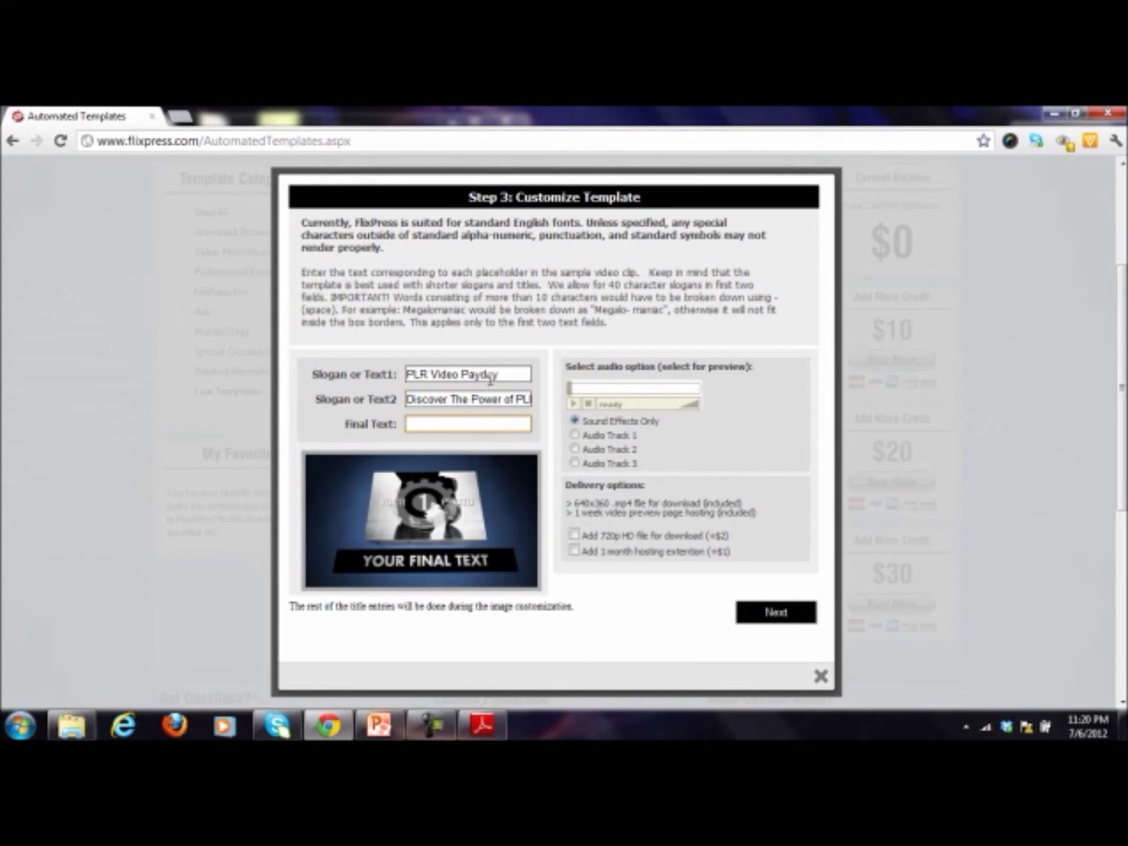
{"action": "left_click", "coordinate": [490, 376]}
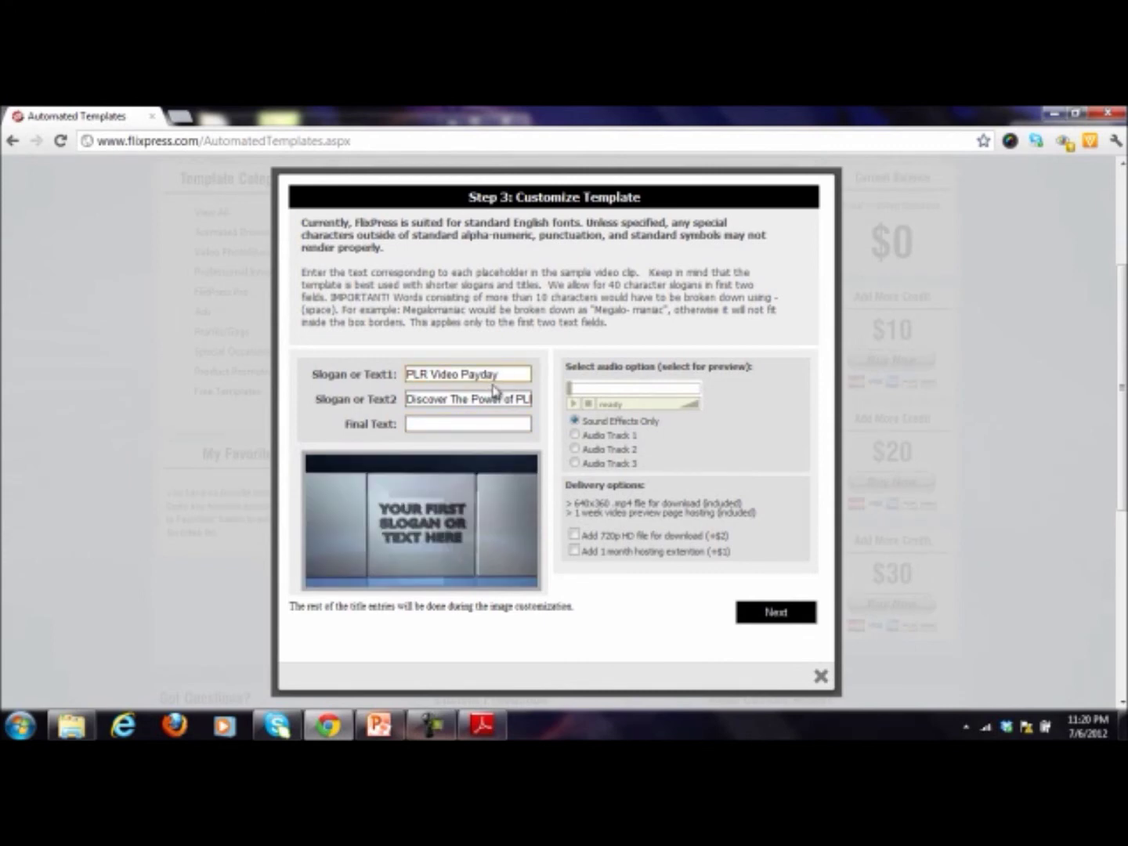
{"action": "left_click", "coordinate": [464, 423]}
{"action": "type", "text": "PLR"}
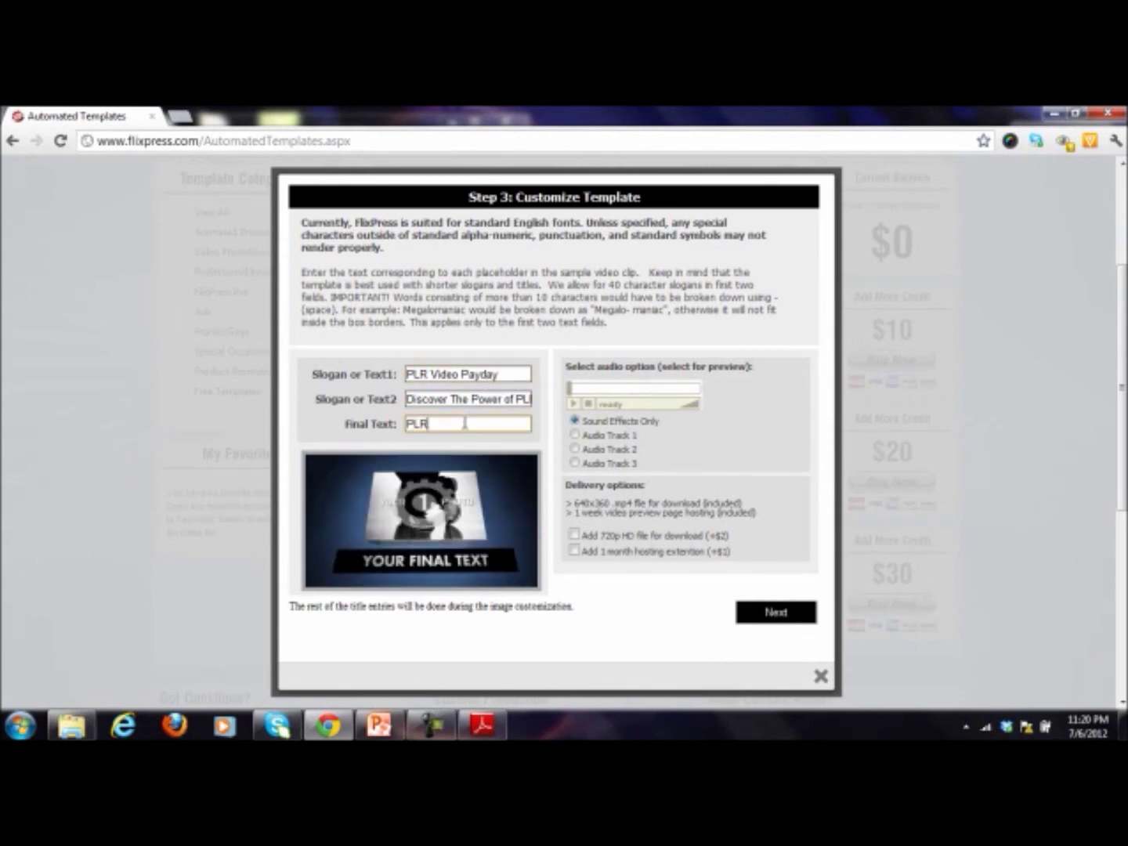
{"action": "type", "text": " Videoi Payday"}
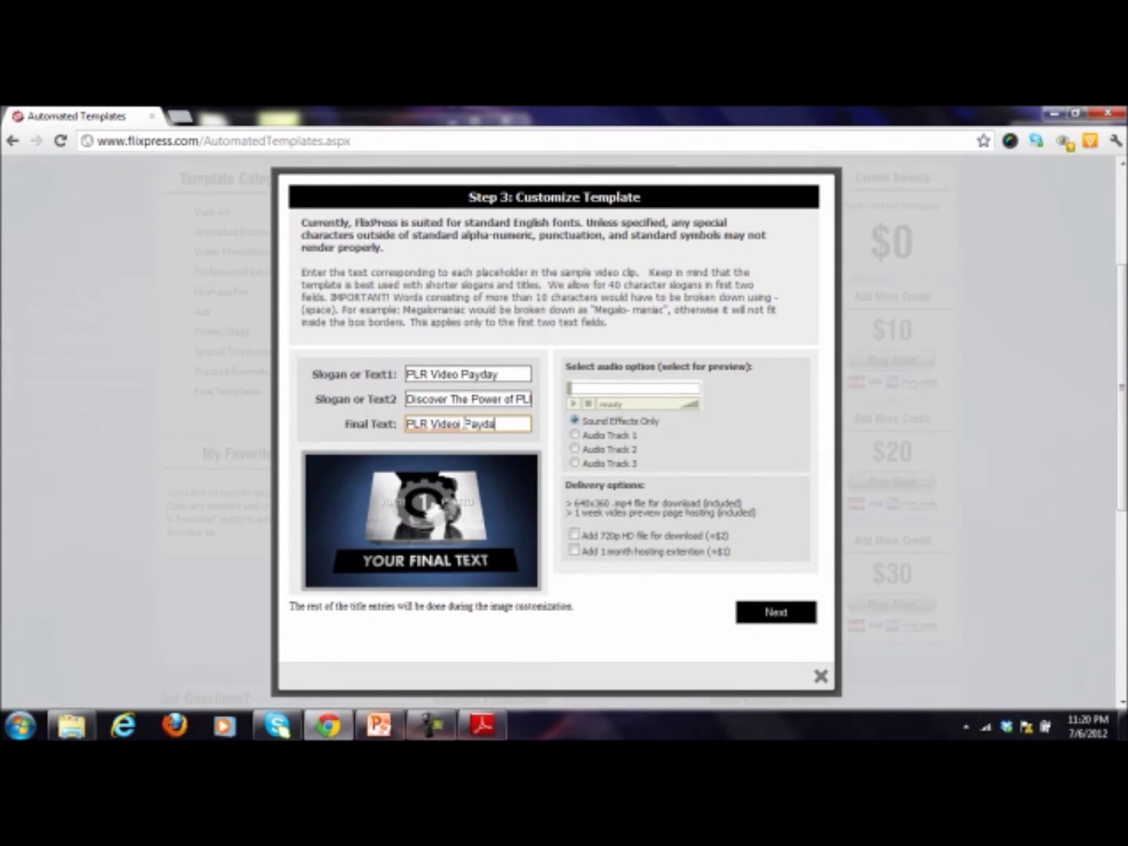
{"action": "scroll", "coordinate": [465, 423], "scroll_direction": "up", "scroll_amount": 1}
{"action": "left_click", "coordinate": [465, 423]}
{"action": "left_click", "coordinate": [461, 465]}
{"action": "key", "text": "BackSpace"}
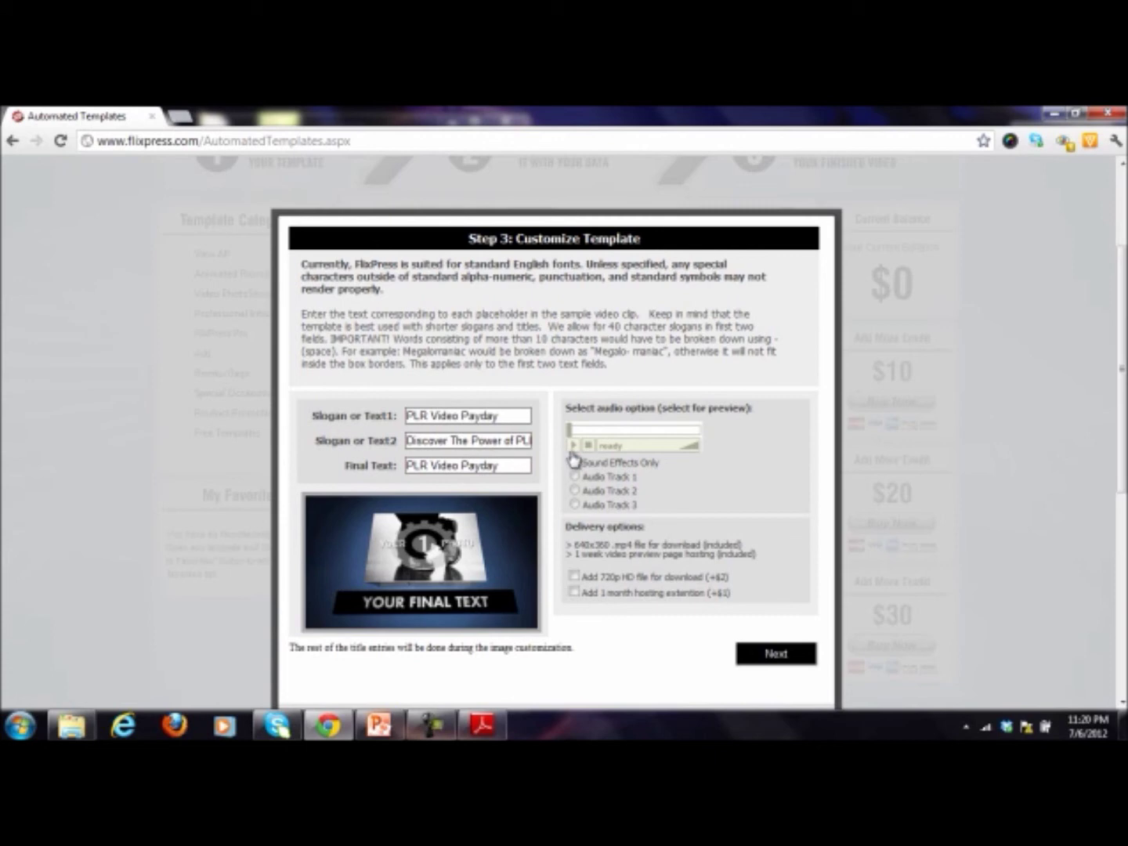
Step: Preview the audio options, choose Audio Track 2, and continue to the $0 order review
{"action": "left_click", "coordinate": [575, 463]}
{"action": "left_click", "coordinate": [575, 490]}
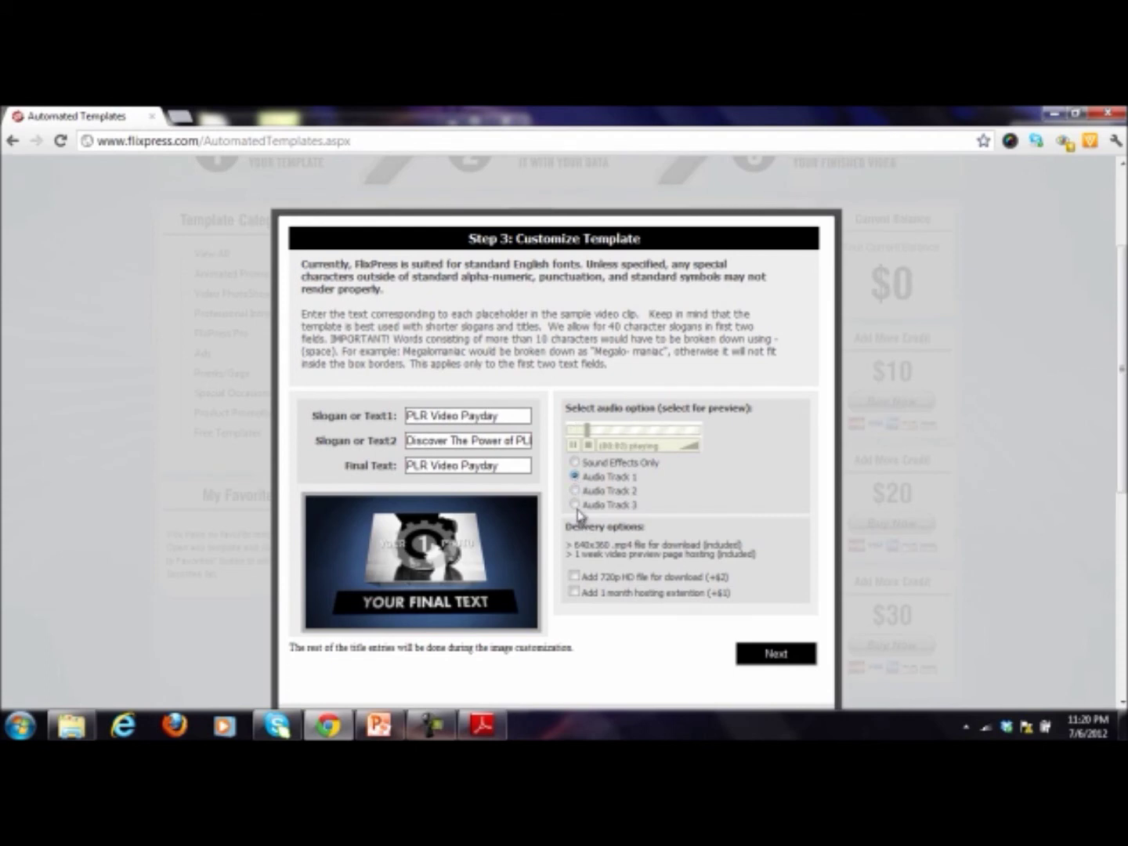
{"action": "left_click", "coordinate": [576, 505]}
{"action": "left_click", "coordinate": [766, 658]}
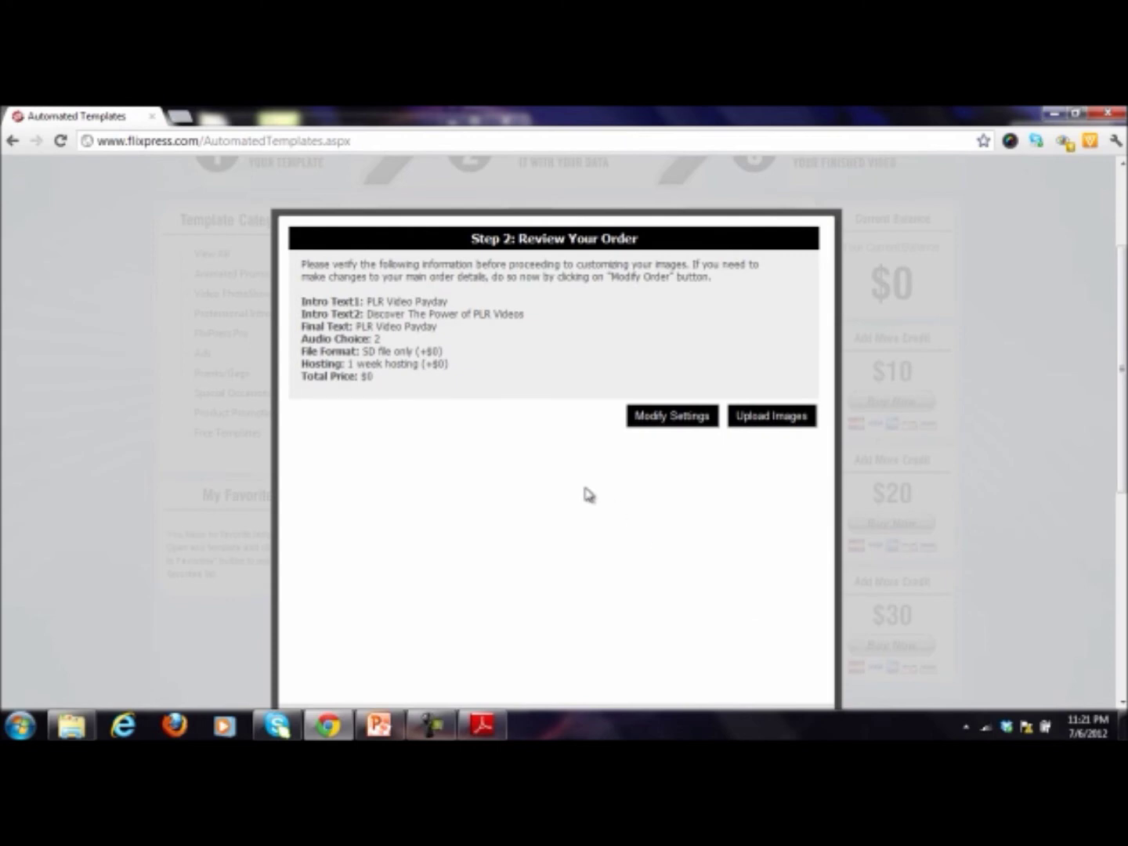
Step: Browse to the 002.jpg ebook cover and upload it into the template
{"action": "left_click", "coordinate": [760, 426]}
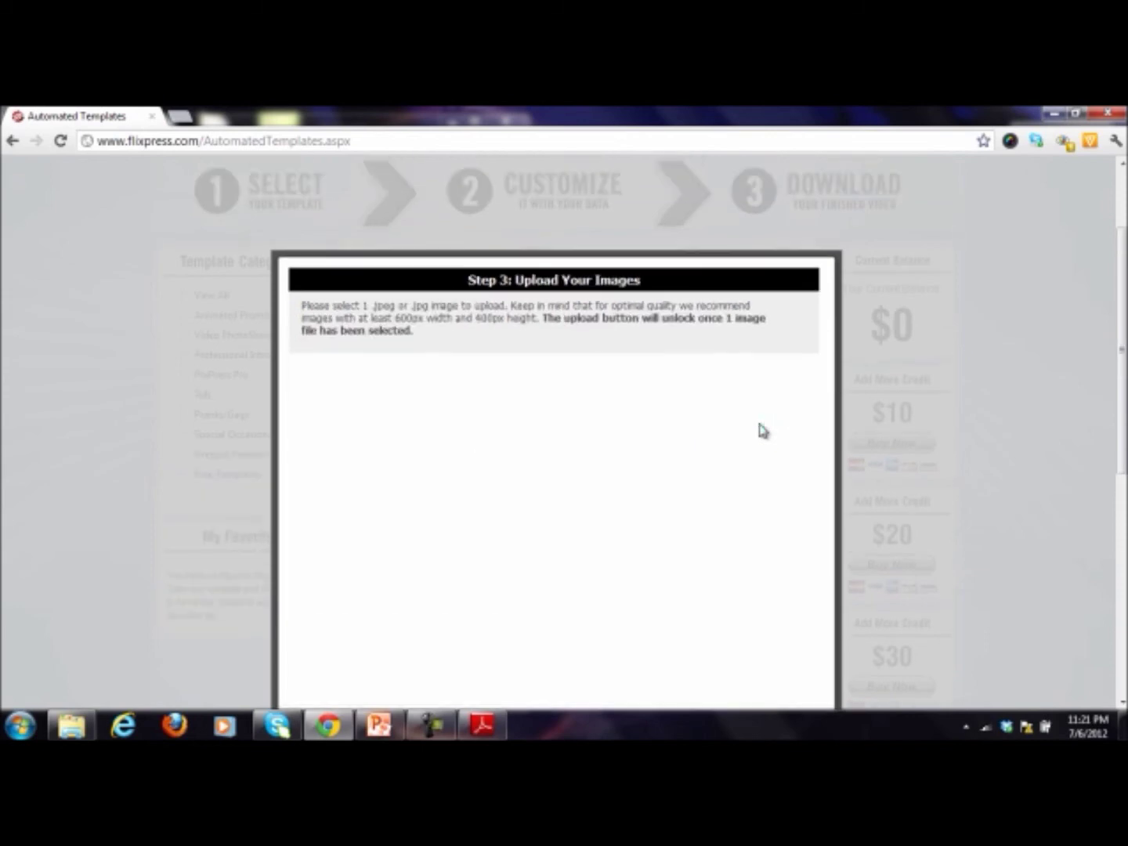
{"action": "left_click", "coordinate": [364, 379]}
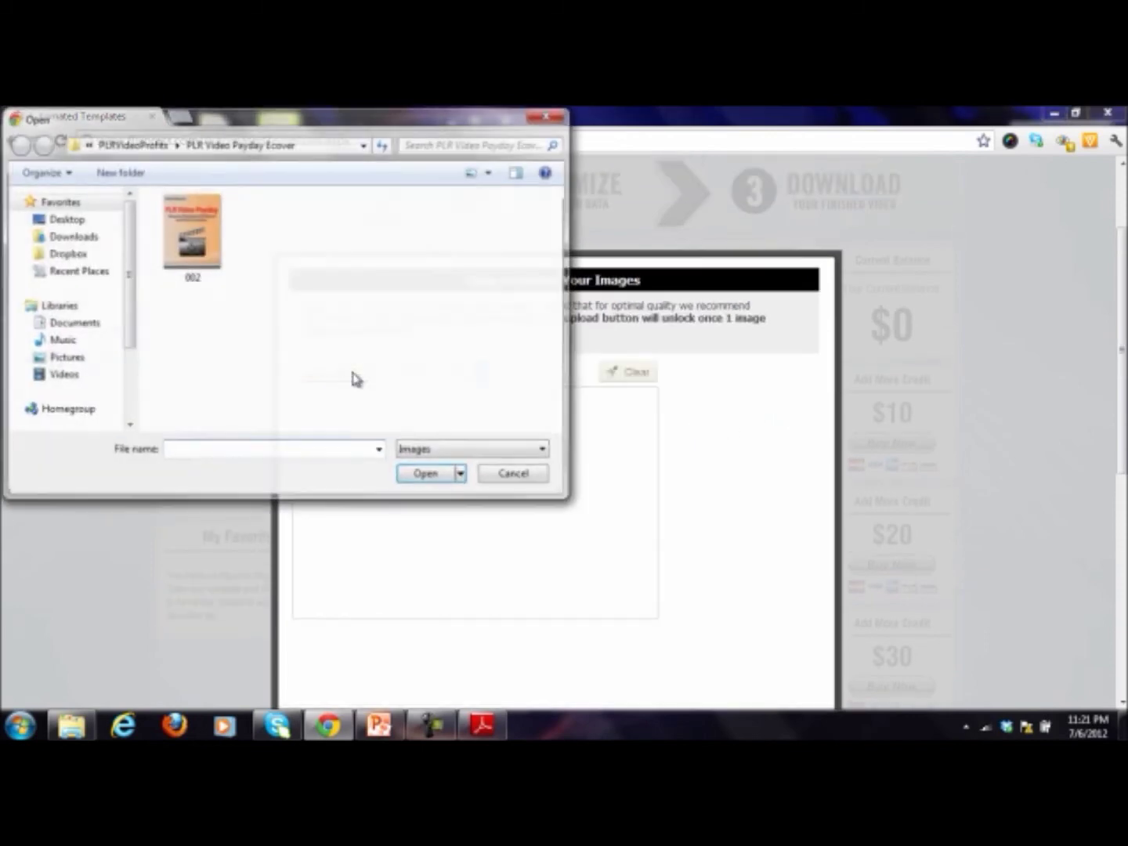
{"action": "double_click", "coordinate": [212, 248]}
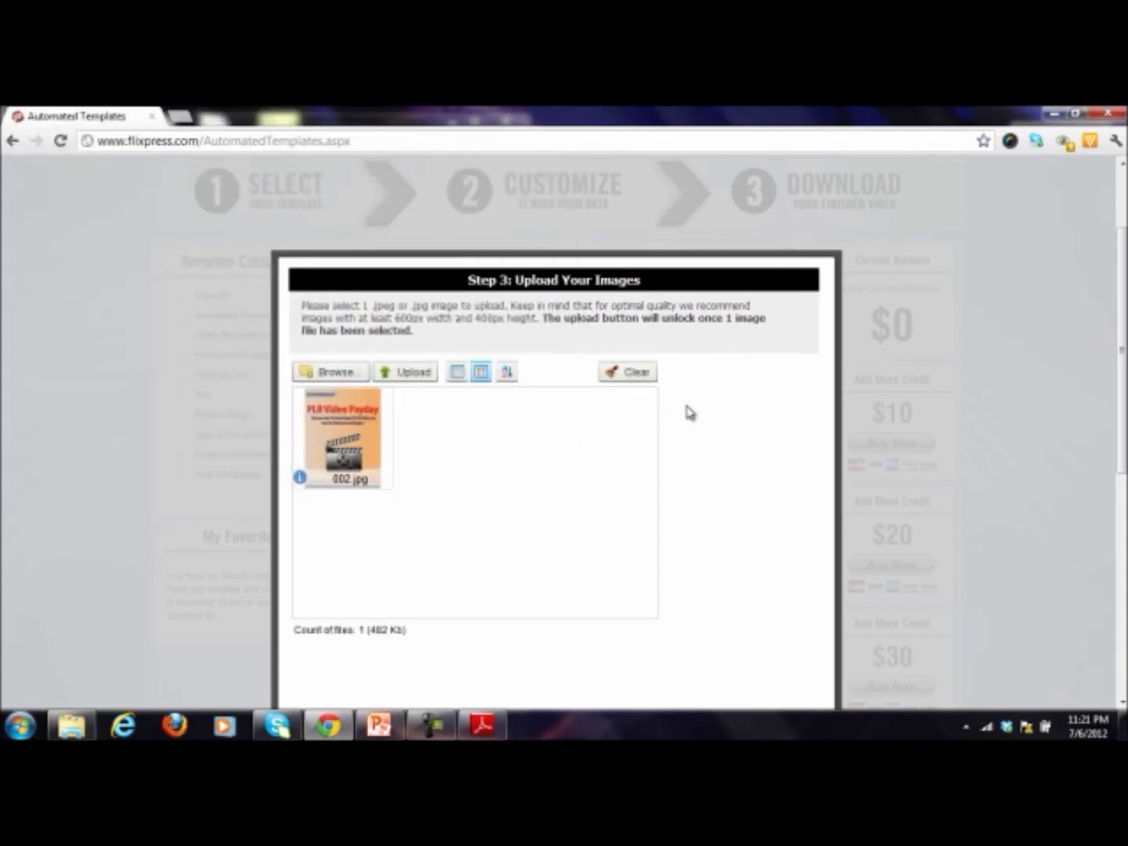
{"action": "scroll", "coordinate": [700, 409], "scroll_direction": "down", "scroll_amount": 2}
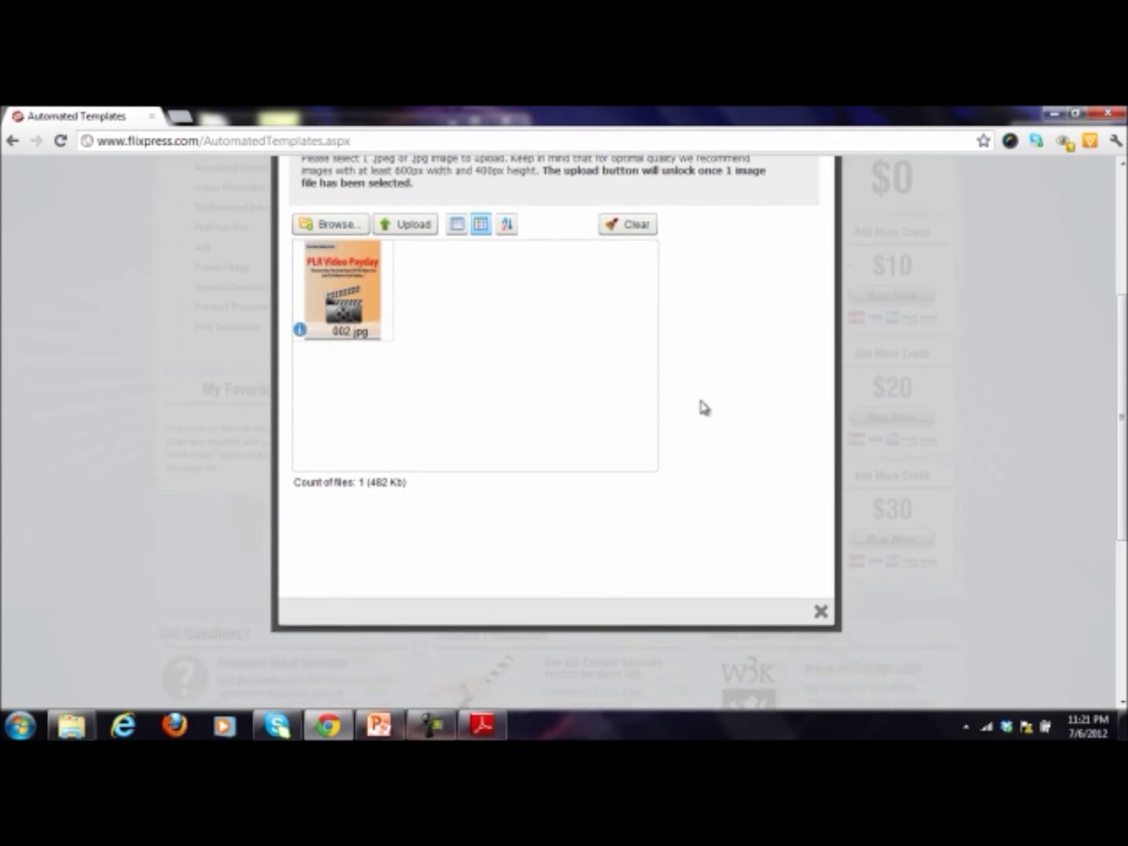
{"action": "scroll", "coordinate": [761, 553], "scroll_direction": "up", "scroll_amount": 2}
{"action": "left_click", "coordinate": [427, 343]}
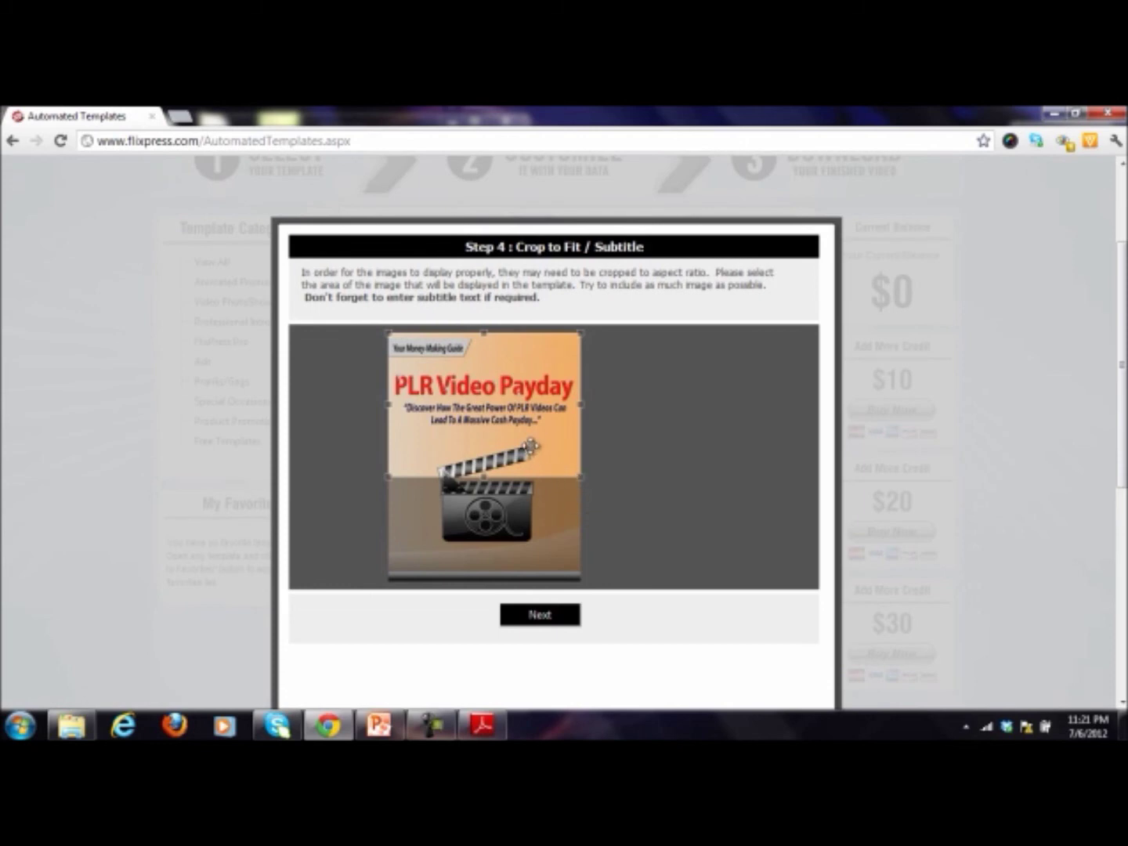
Step: Fit the crop box over the cover's title and clapperboard, then continue to review
{"action": "left_click_drag", "start_coordinate": [580, 476], "coordinate": [553, 455]}
{"action": "mouse_move", "coordinate": [491, 385]}
{"action": "left_mouse_down"}
{"action": "mouse_move", "coordinate": [506, 384]}
{"action": "mouse_move", "coordinate": [489, 379]}
{"action": "left_mouse_up"}
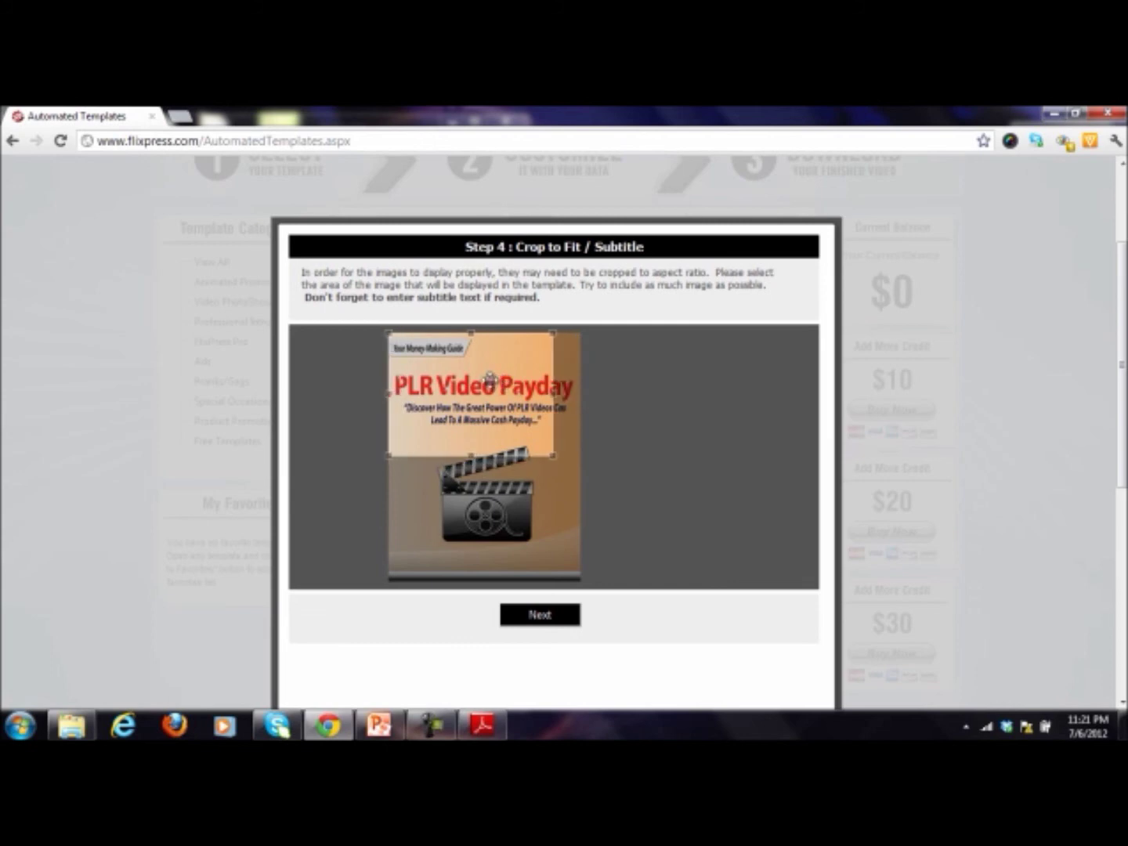
{"action": "left_click_drag", "start_coordinate": [555, 455], "coordinate": [584, 445]}
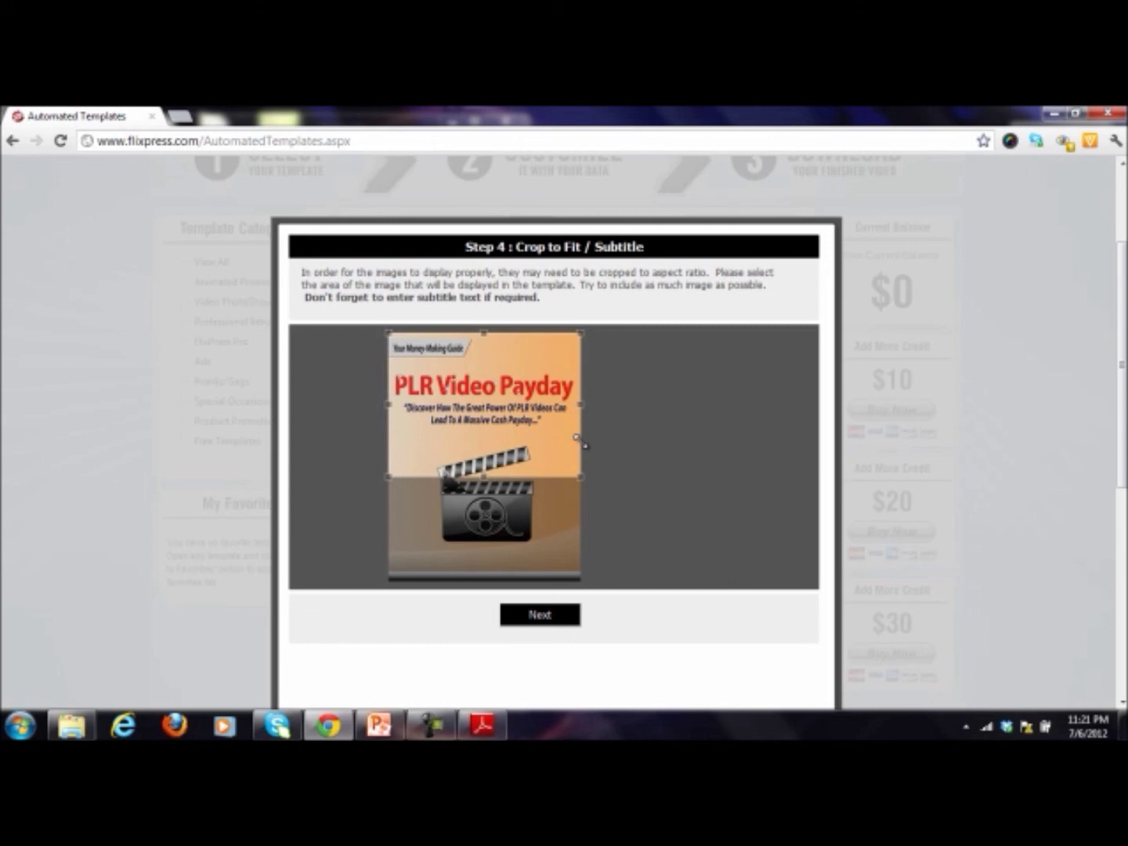
{"action": "left_click_drag", "start_coordinate": [554, 392], "coordinate": [551, 433]}
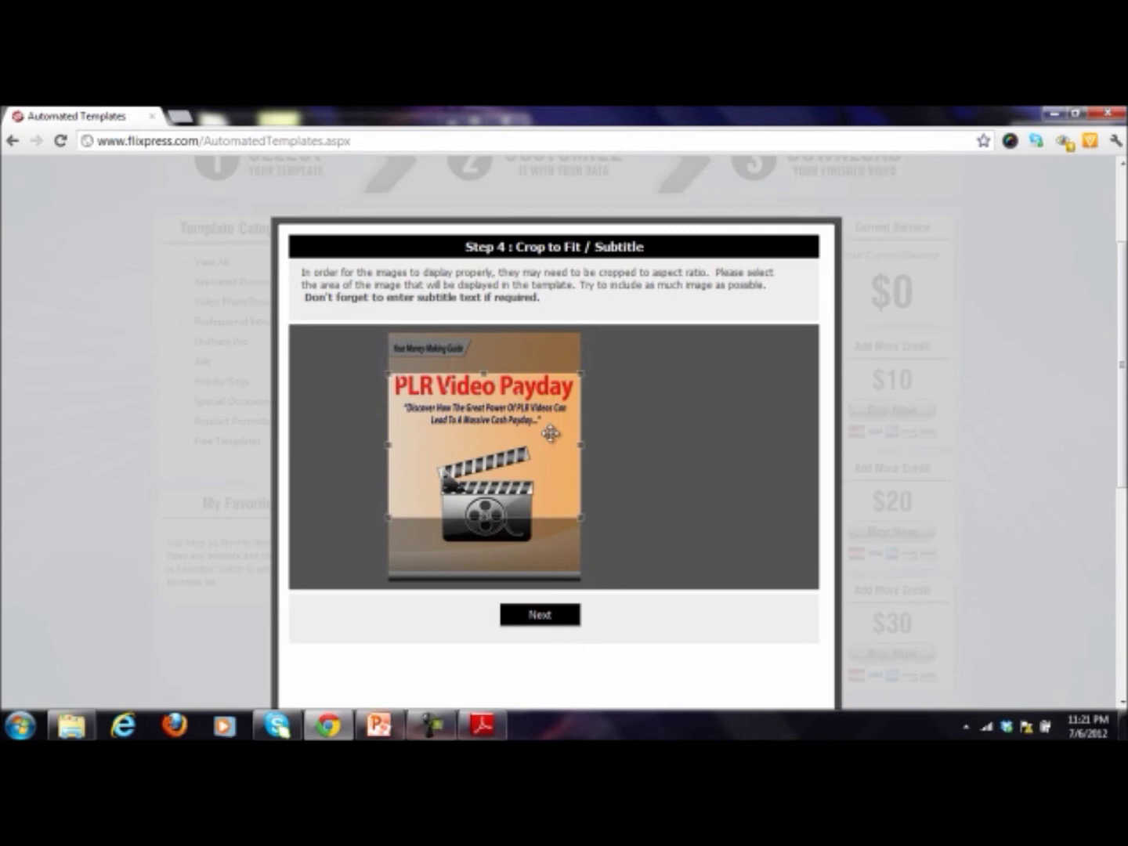
{"action": "left_click_drag", "start_coordinate": [531, 448], "coordinate": [531, 443]}
{"action": "left_click", "coordinate": [562, 615]}
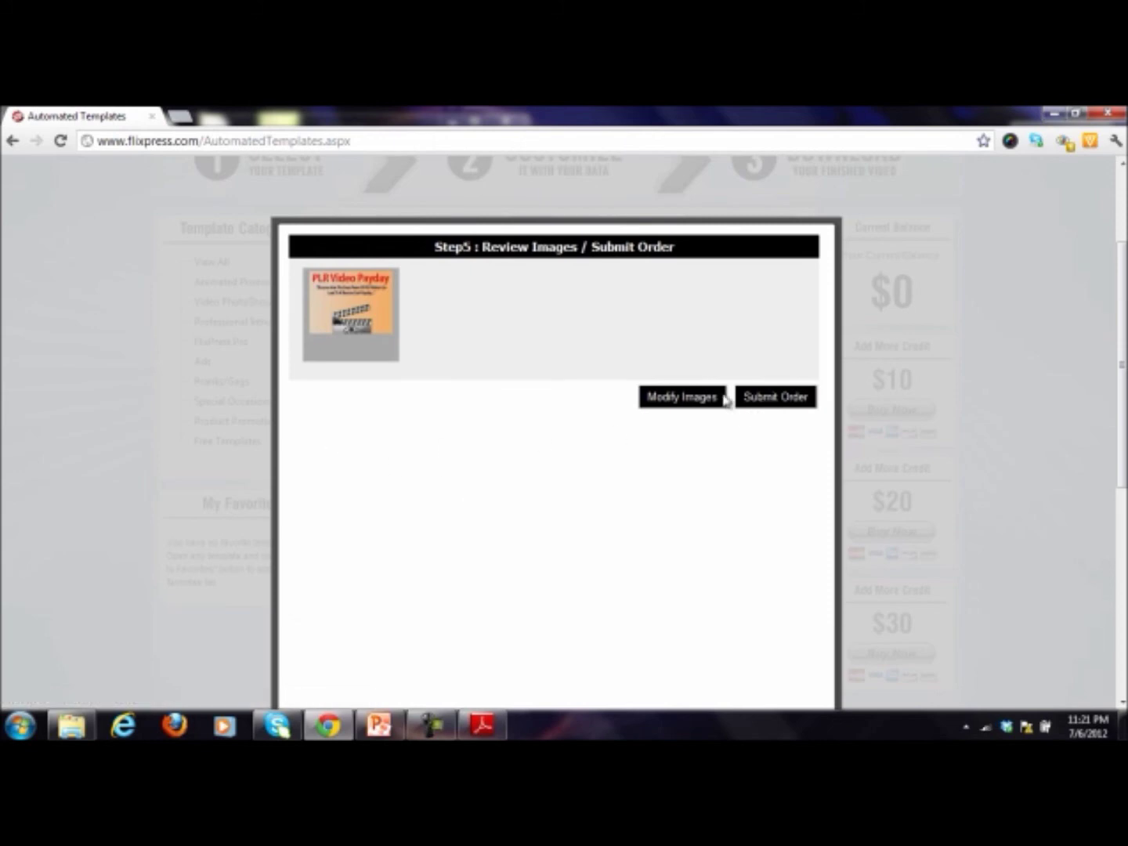
Step: Submit the intro video order
{"action": "left_click", "coordinate": [755, 402]}
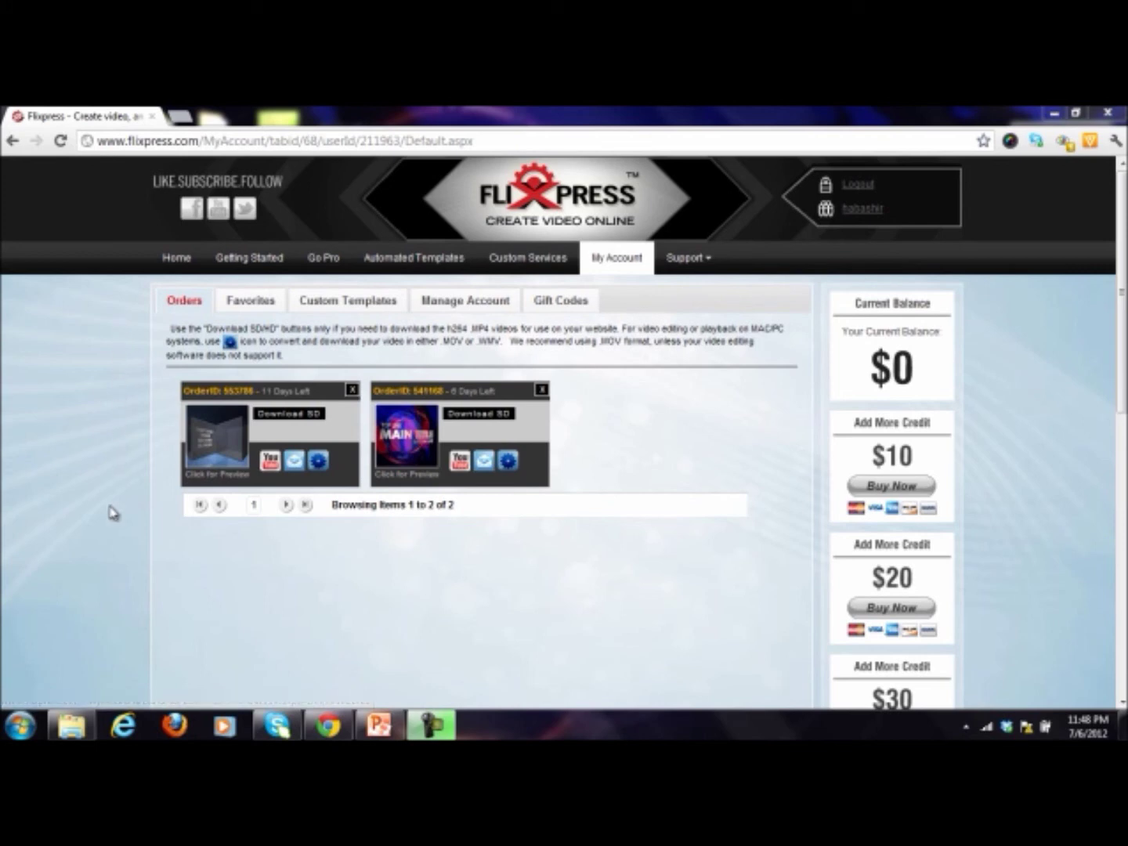
Step: Download the new intro in SD, watch the MP4 in Media Player, then close it
{"action": "left_click", "coordinate": [277, 417]}
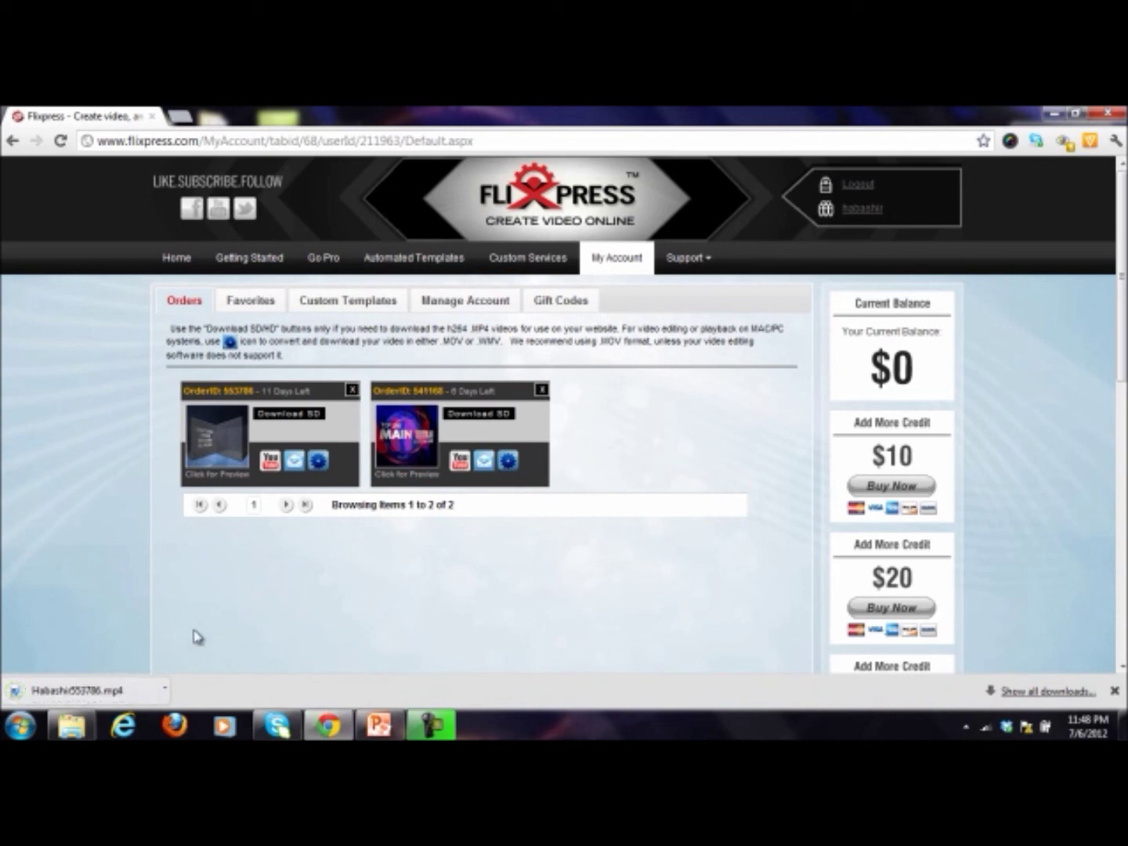
{"action": "left_click", "coordinate": [94, 691]}
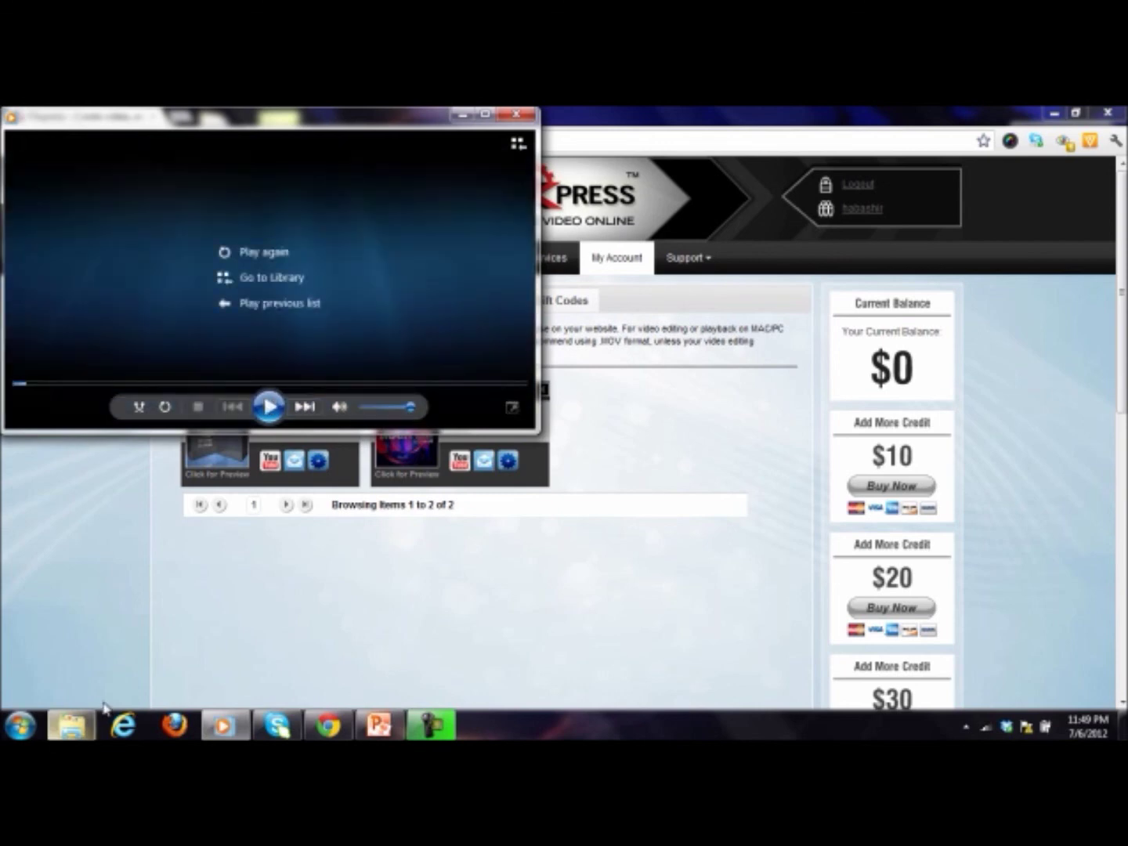
{"action": "left_click", "coordinate": [522, 118]}
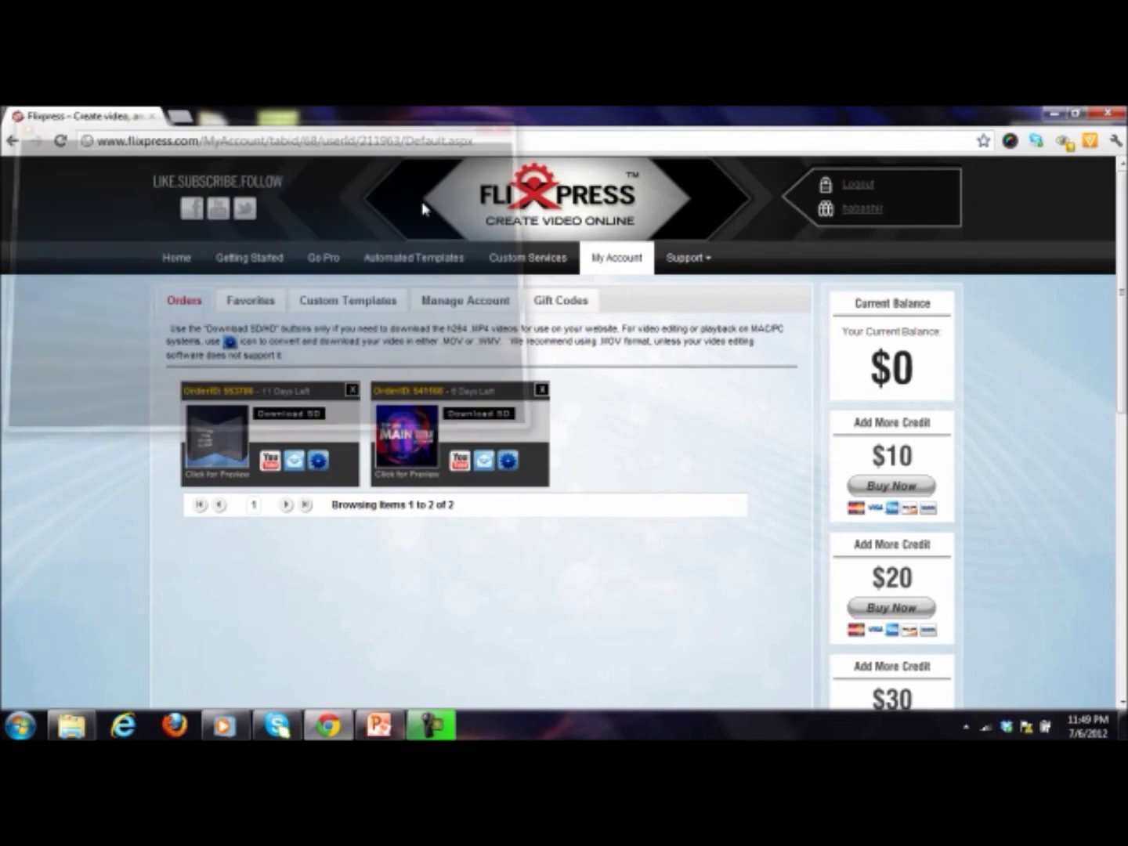
Step: Open the Downloads folder in Explorer and browse the files starting with h
{"action": "left_click", "coordinate": [1044, 114]}
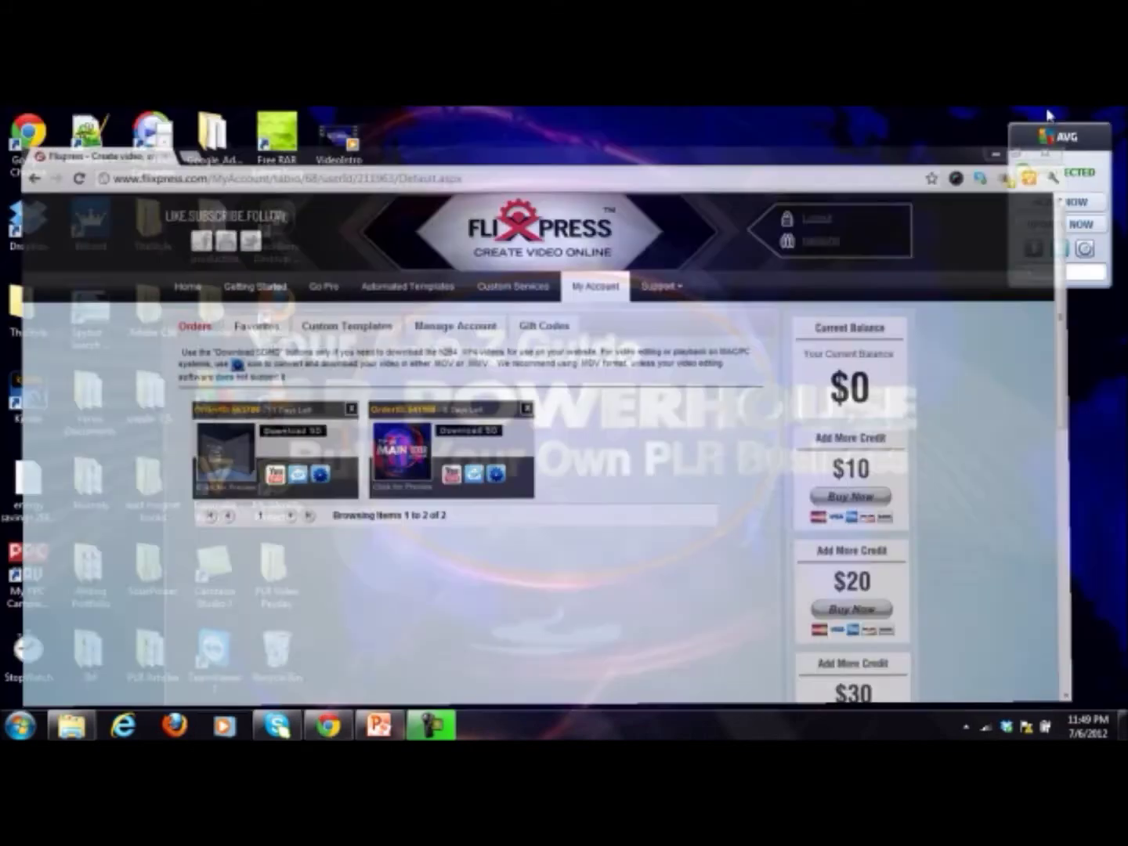
{"action": "left_click", "coordinate": [71, 725]}
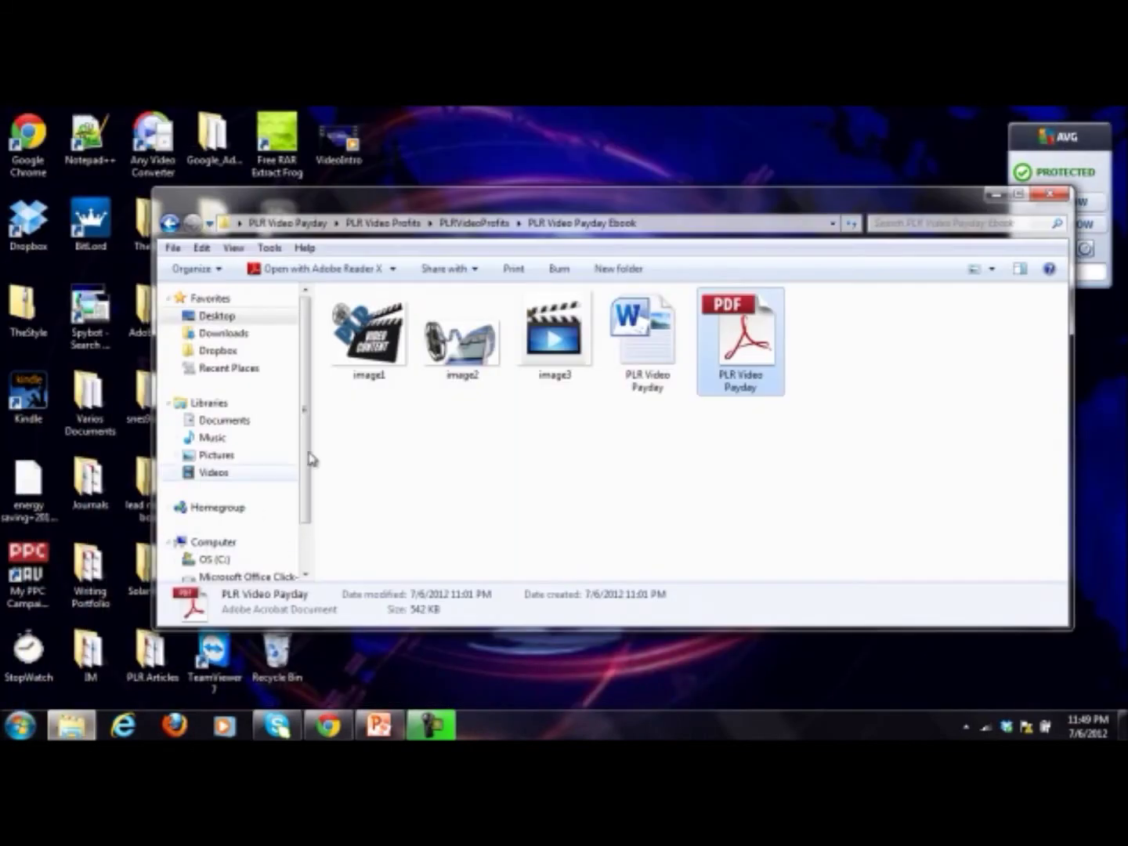
{"action": "left_click", "coordinate": [235, 335]}
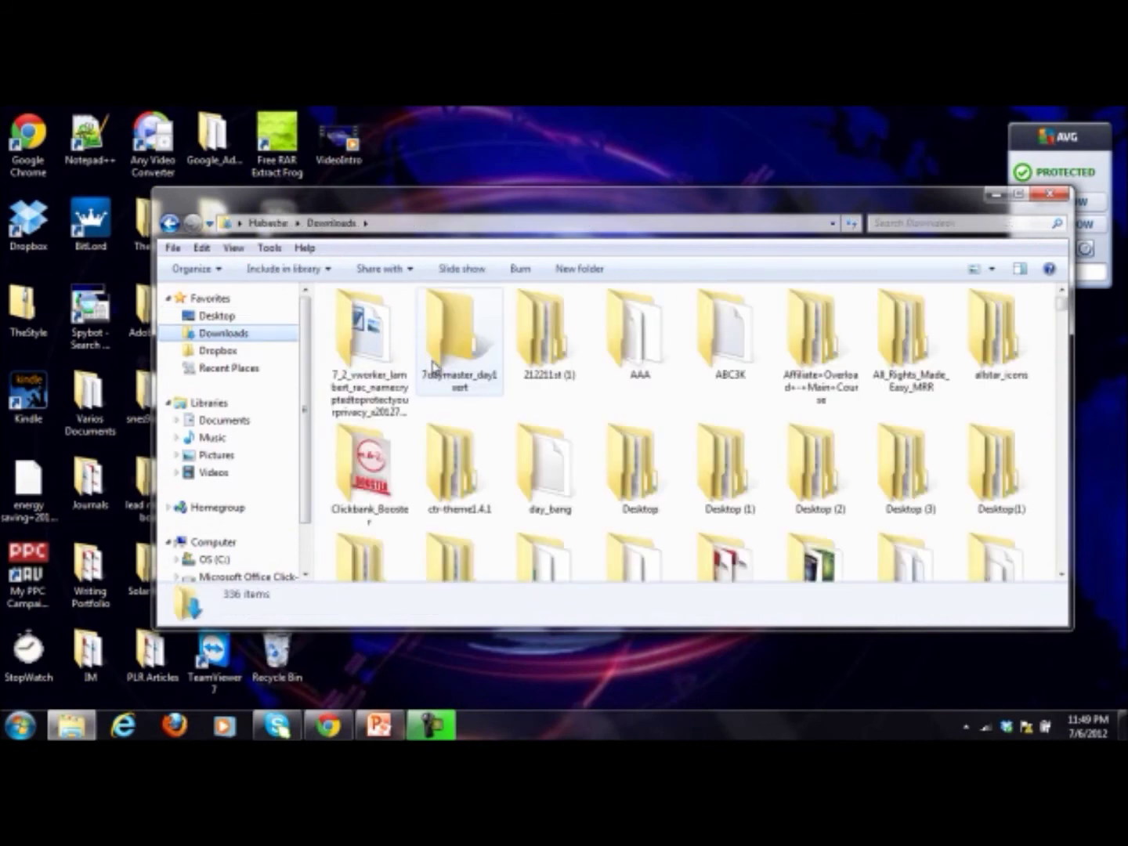
{"action": "left_click", "coordinate": [433, 364]}
{"action": "key", "text": "h"}
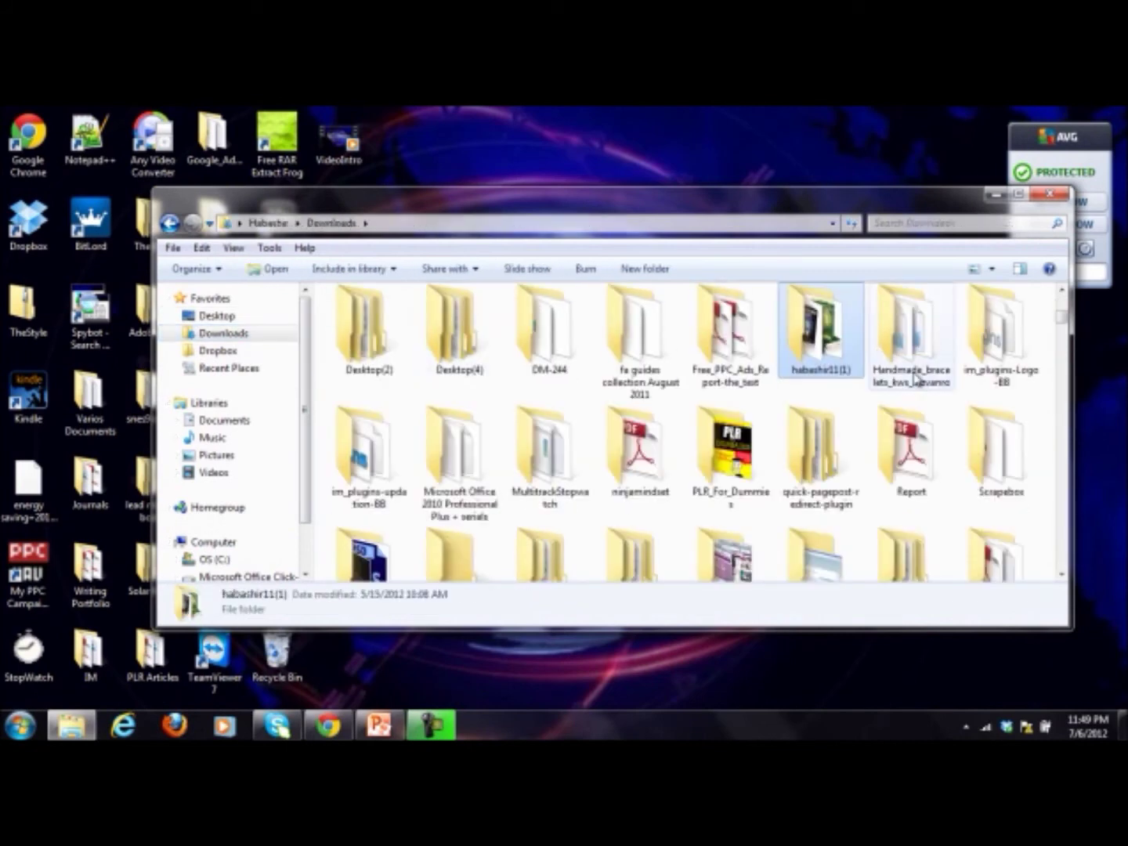
{"action": "left_click_drag", "start_coordinate": [1067, 321], "coordinate": [1081, 470]}
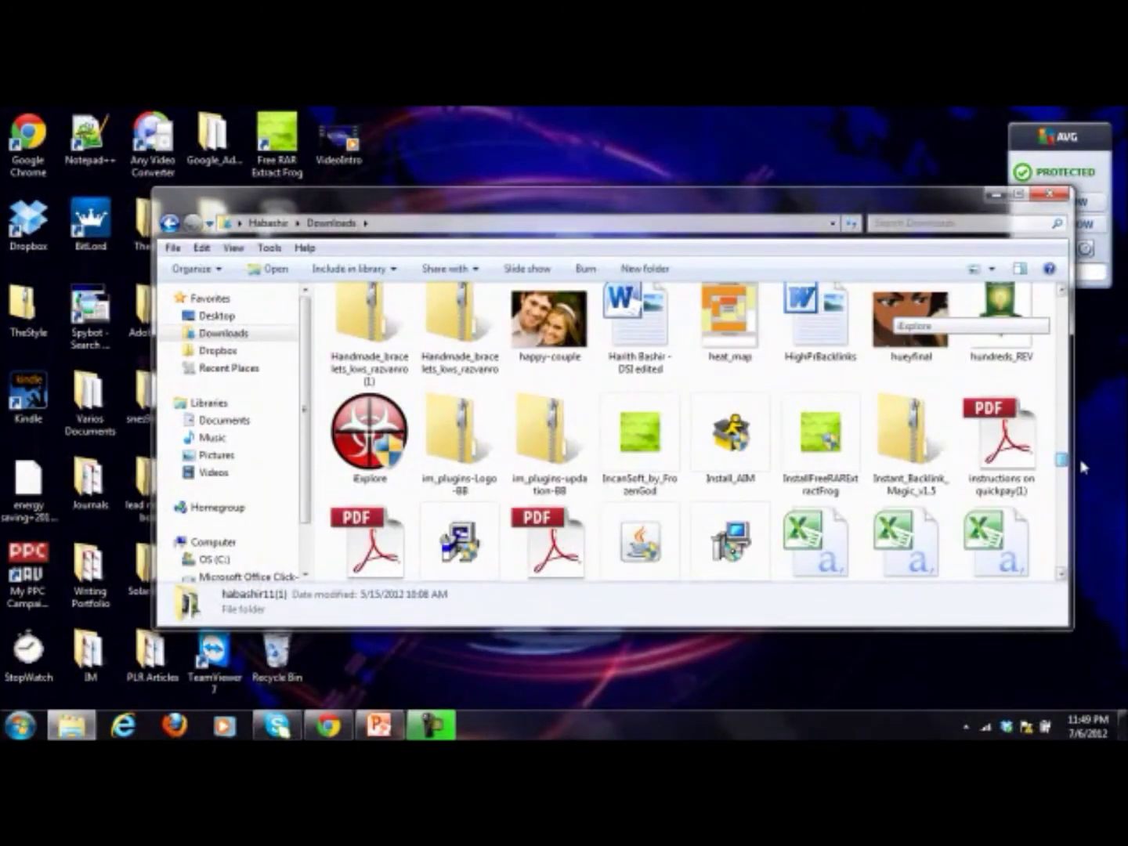
{"action": "scroll", "coordinate": [861, 439], "scroll_direction": "up", "scroll_amount": 1}
{"action": "left_click", "coordinate": [626, 435]}
Step: Search Downloads for 'haba' and drag the intro video onto the desktop
{"action": "type", "text": "ha"}
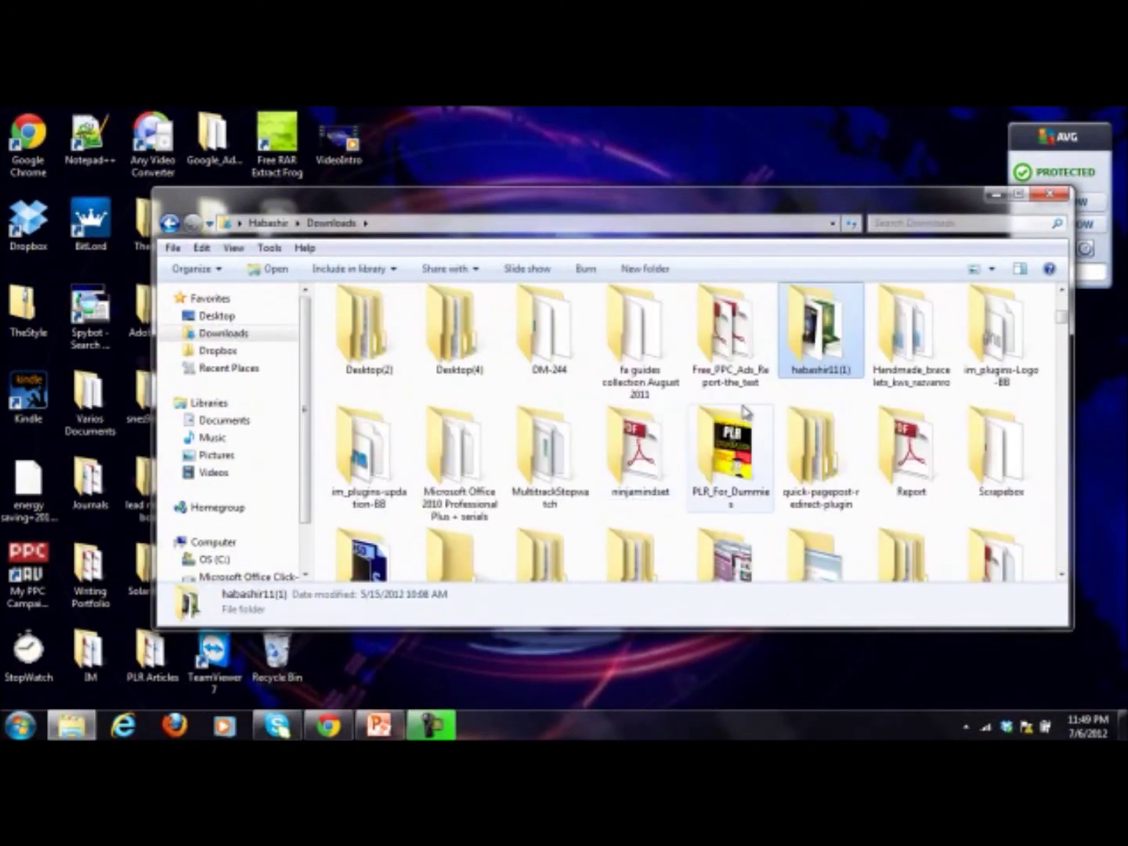
{"action": "type", "text": "ba"}
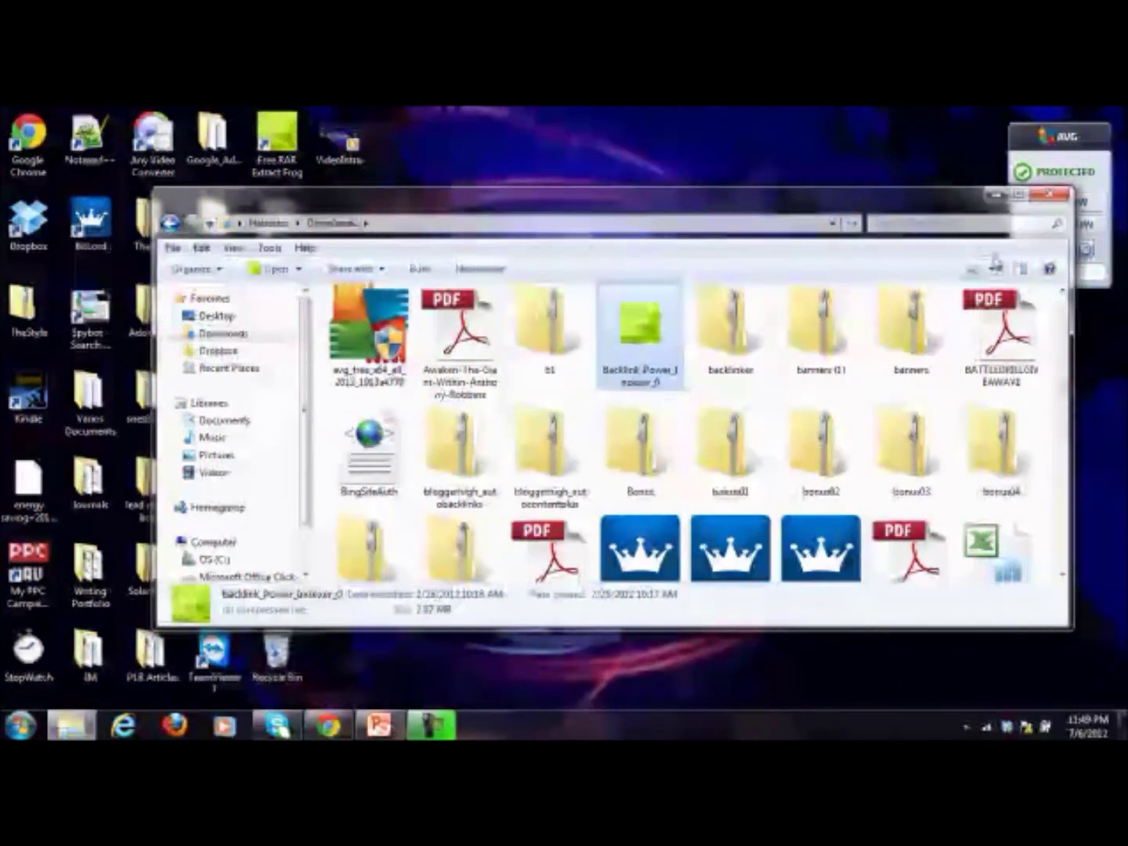
{"action": "left_click", "coordinate": [953, 223]}
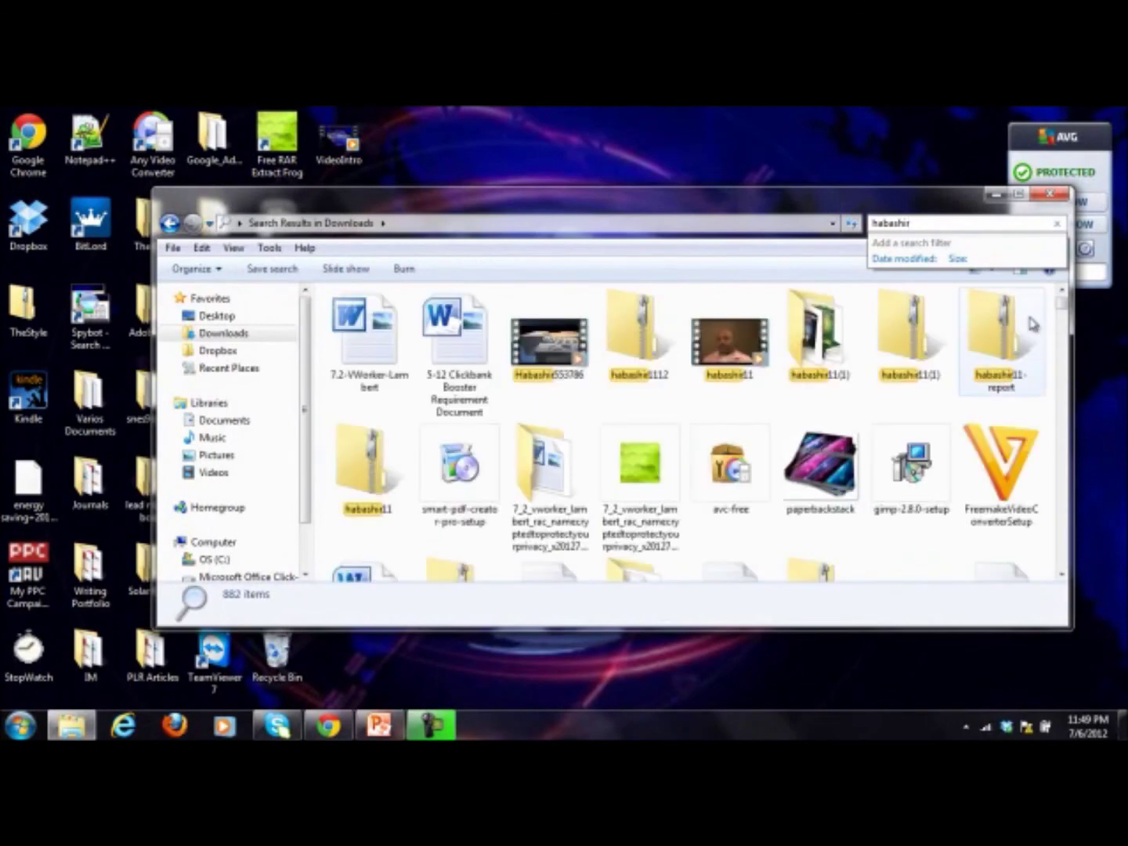
{"action": "left_click_drag", "start_coordinate": [555, 354], "coordinate": [584, 151]}
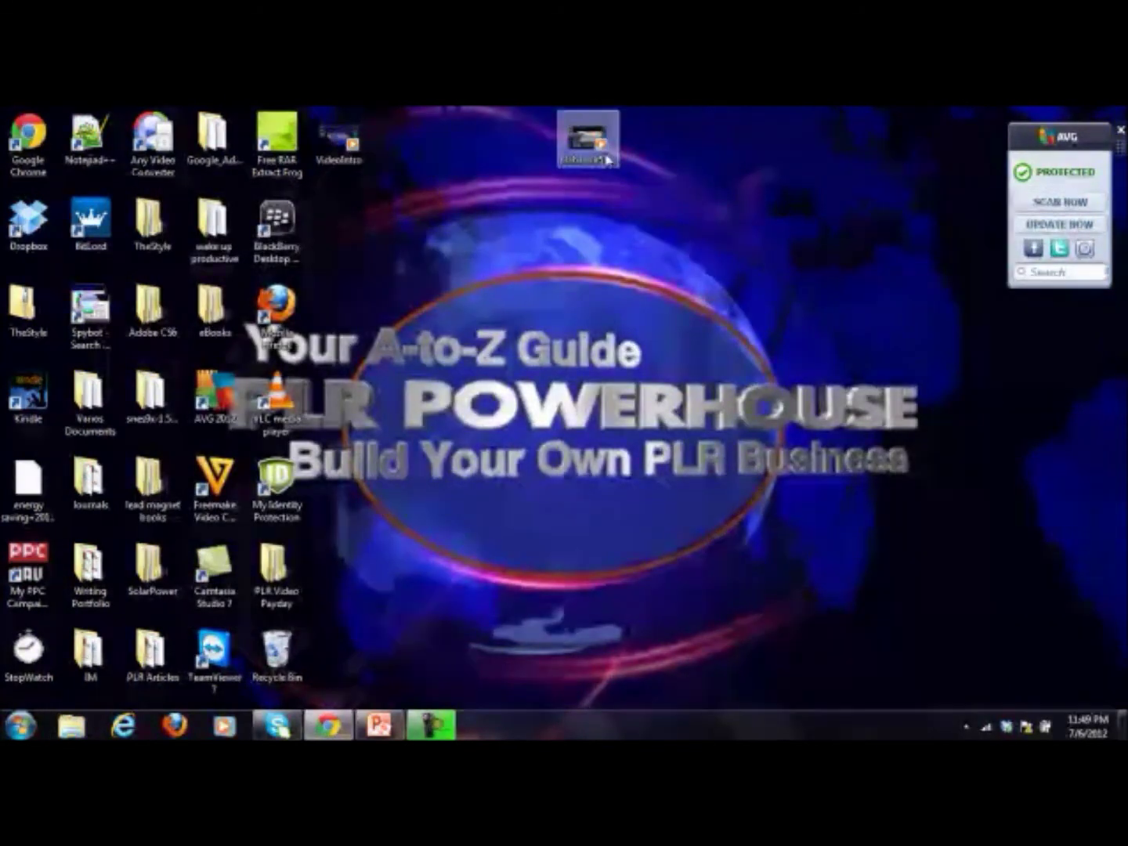
{"action": "left_click_drag", "start_coordinate": [605, 159], "coordinate": [382, 230]}
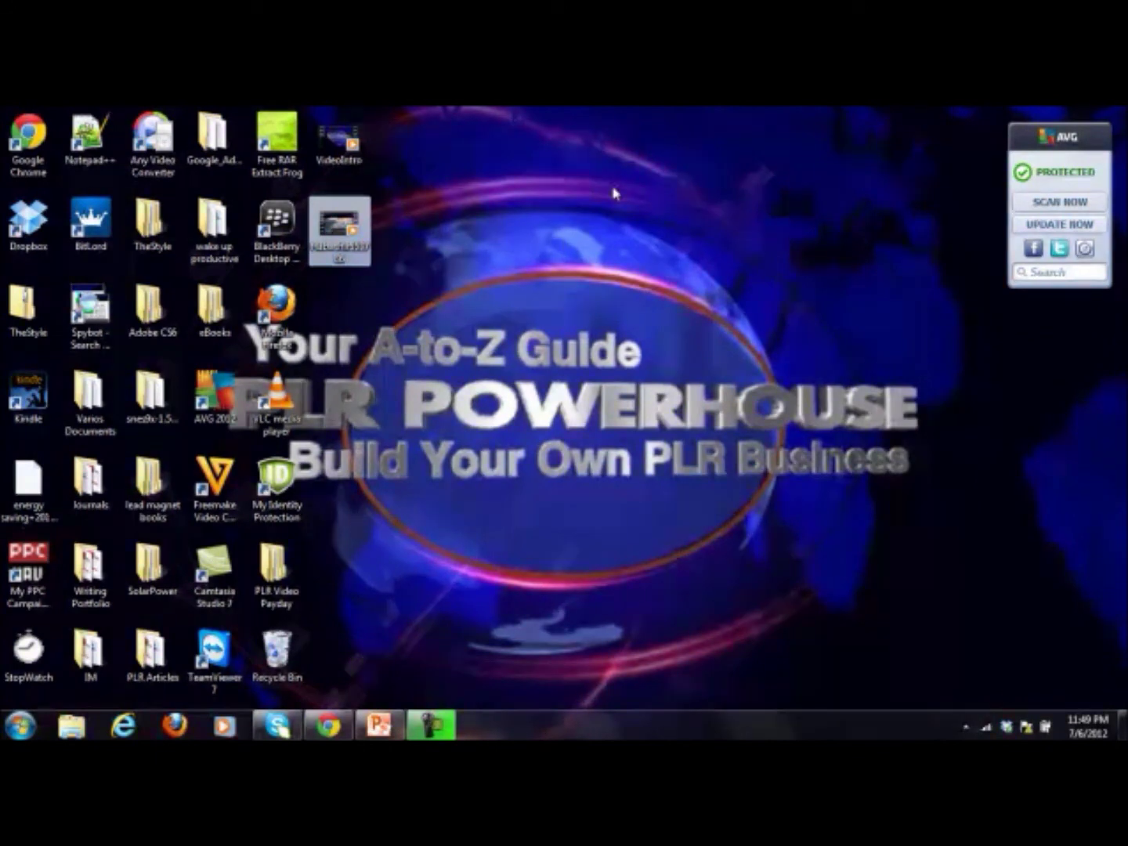
Step: Move cheap-domains from PLR Video Payday's Example Video folder to the desktop and close Explorer
{"action": "double_click", "coordinate": [274, 574]}
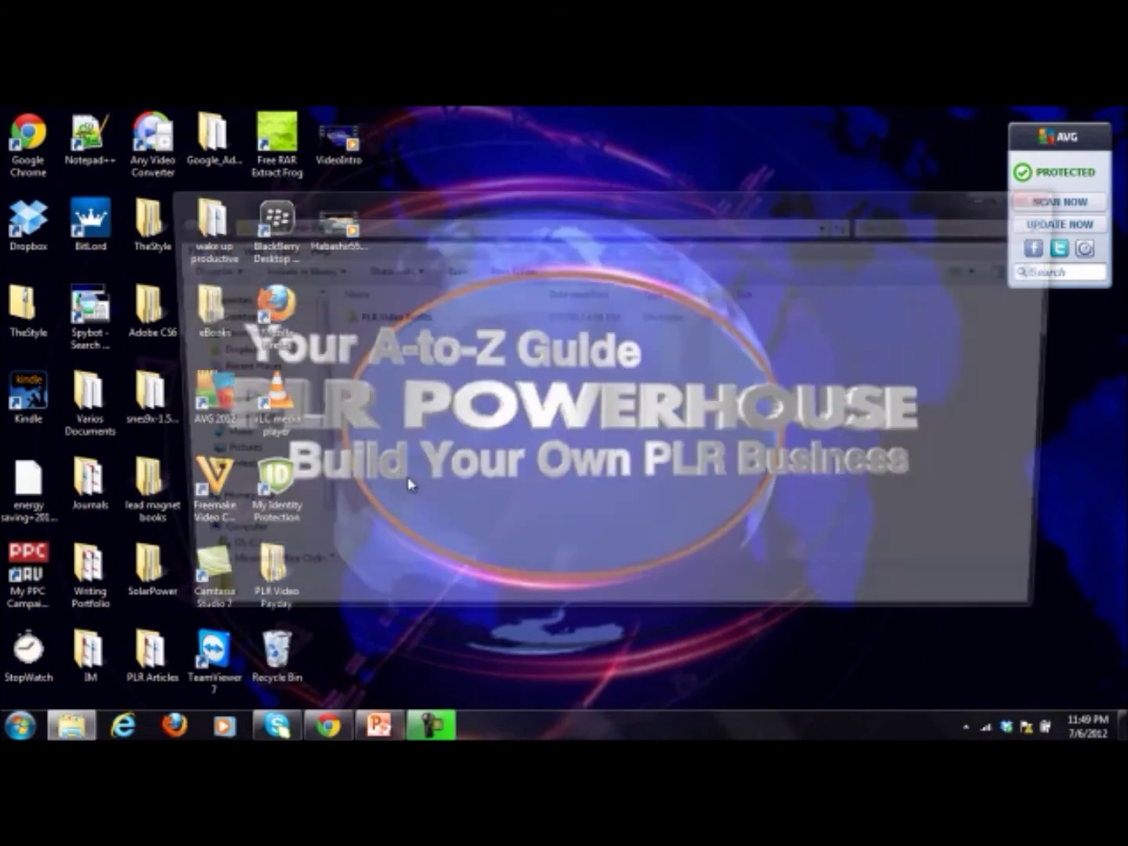
{"action": "double_click", "coordinate": [415, 324]}
{"action": "double_click", "coordinate": [415, 325]}
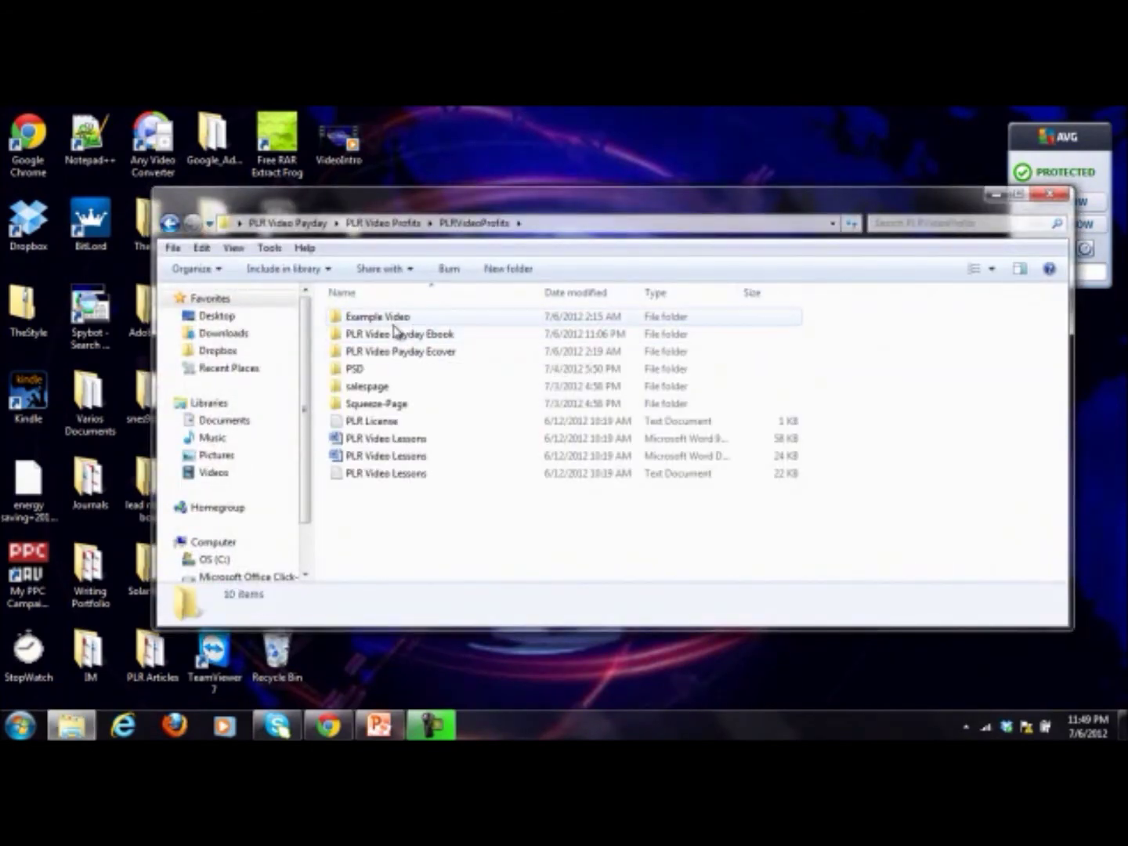
{"action": "double_click", "coordinate": [390, 322]}
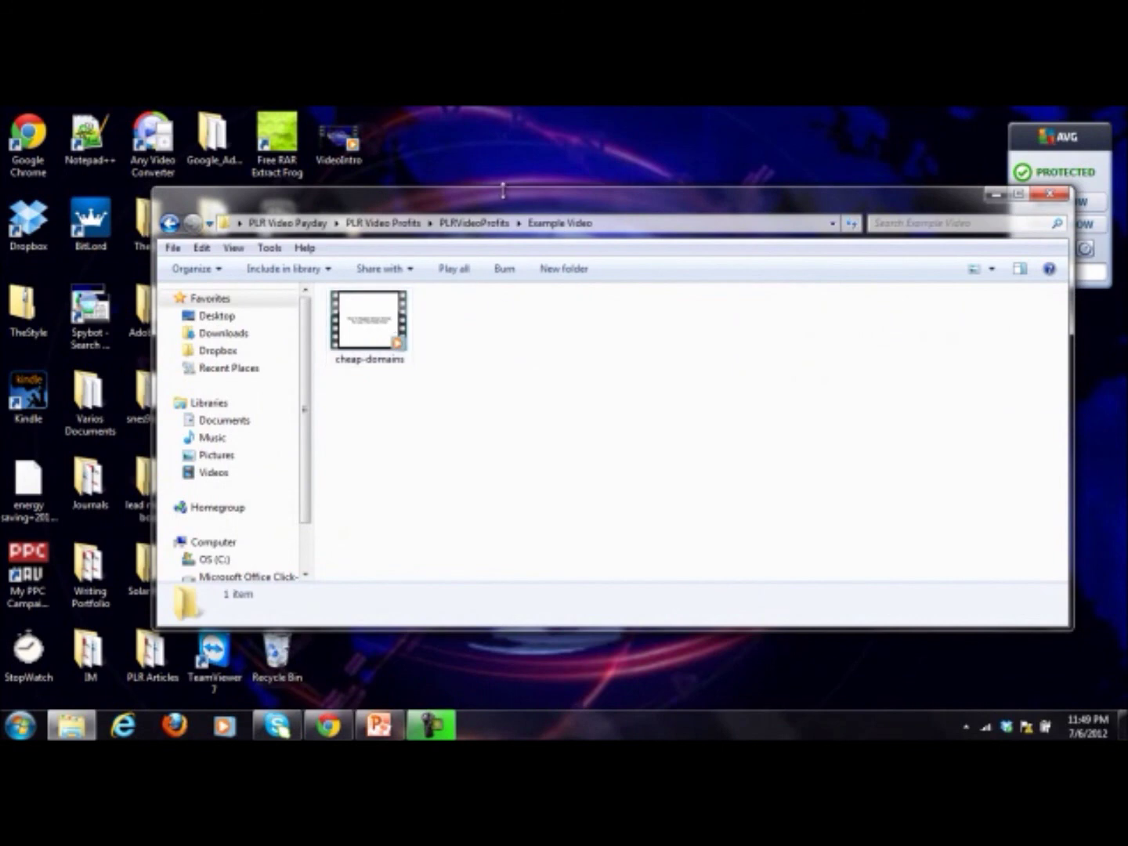
{"action": "left_click_drag", "start_coordinate": [505, 205], "coordinate": [532, 345]}
{"action": "left_click_drag", "start_coordinate": [404, 470], "coordinate": [438, 295]}
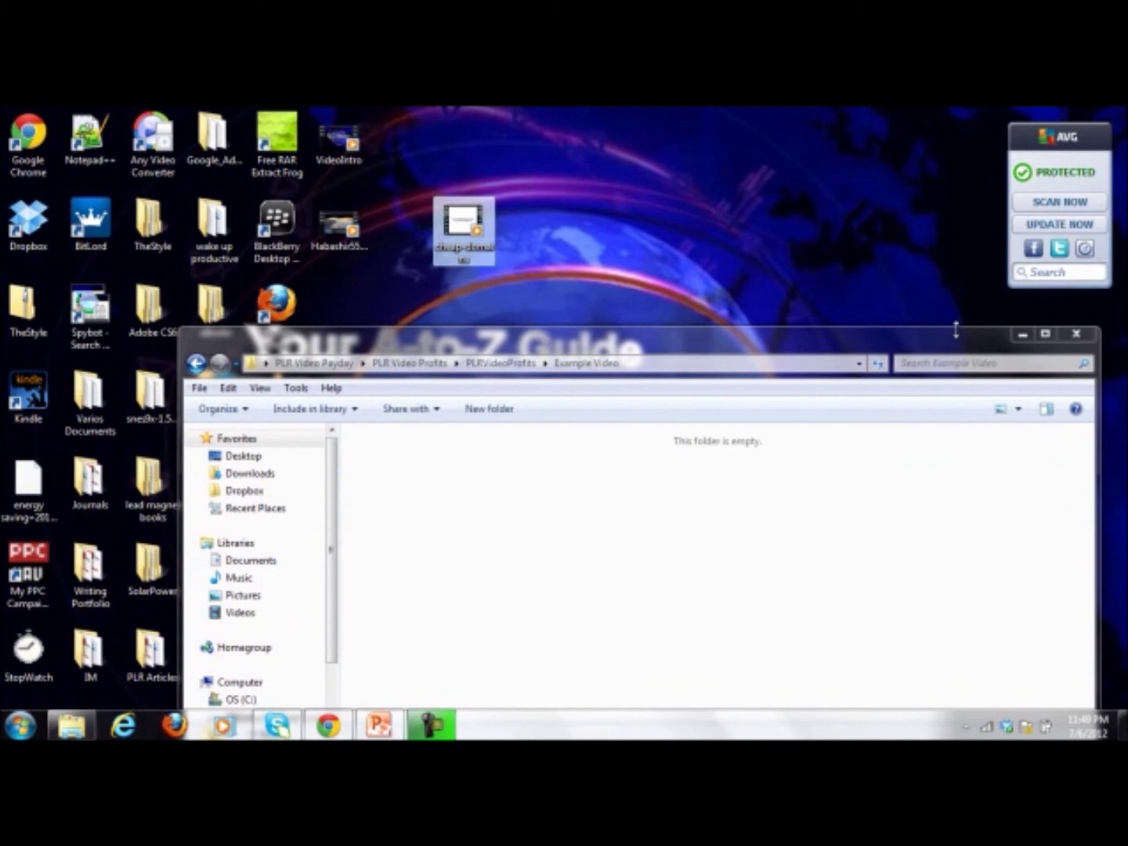
{"action": "left_click", "coordinate": [1075, 339]}
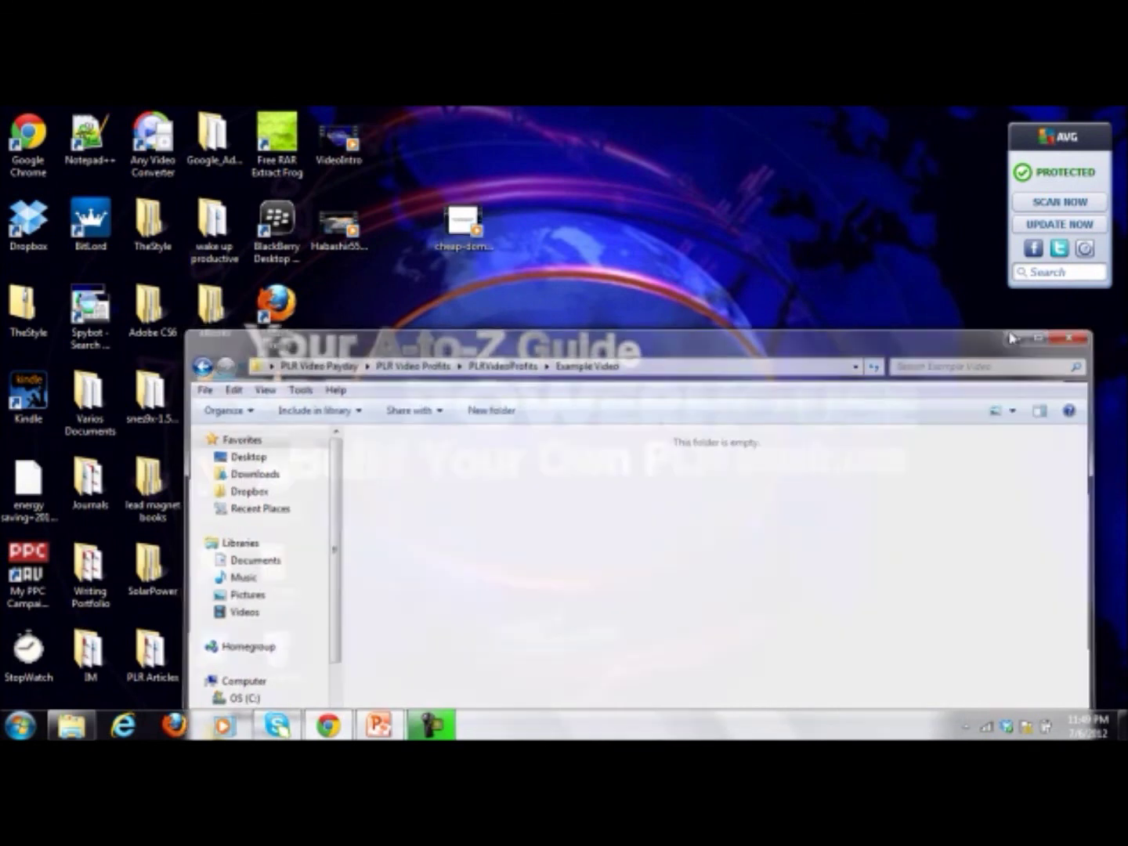
Step: Play and pause cheap-domains in Media Player, close the player, and open the Start menu
{"action": "double_click", "coordinate": [470, 245]}
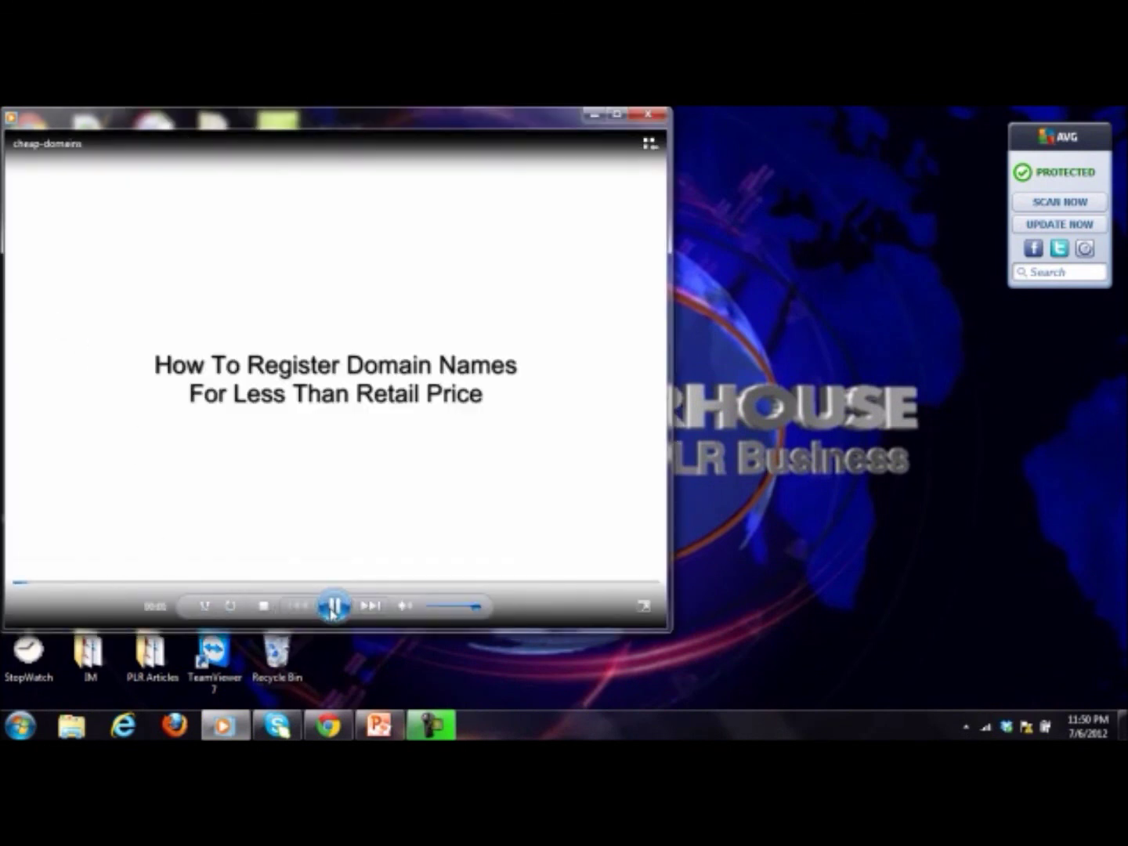
{"action": "left_click", "coordinate": [332, 608]}
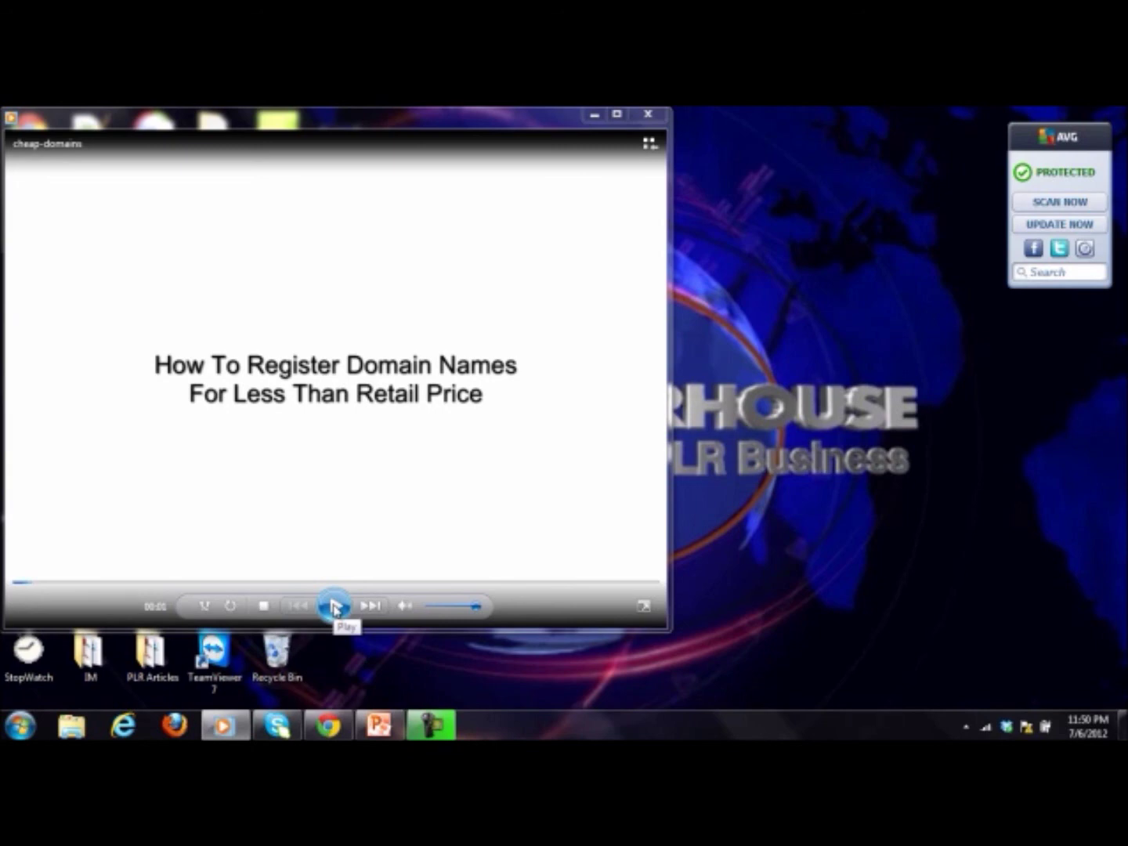
{"action": "left_click", "coordinate": [648, 113]}
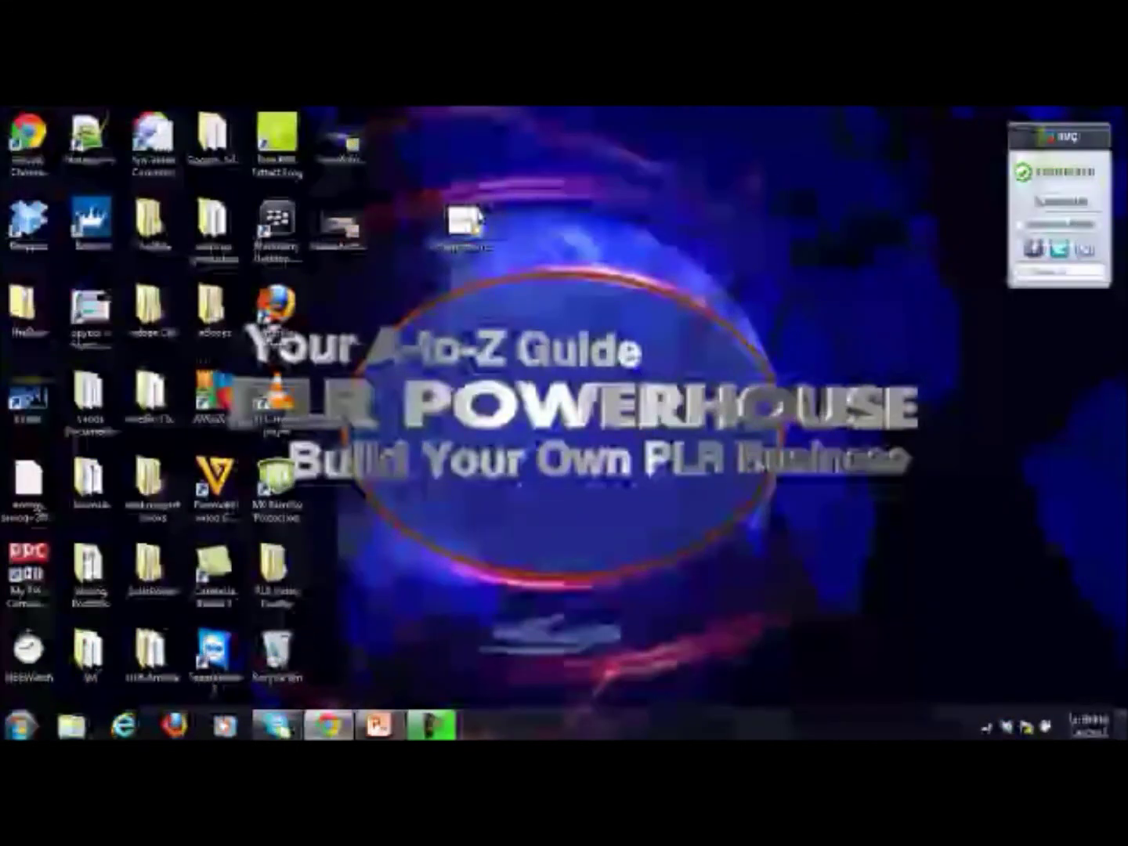
{"action": "left_click", "coordinate": [21, 725]}
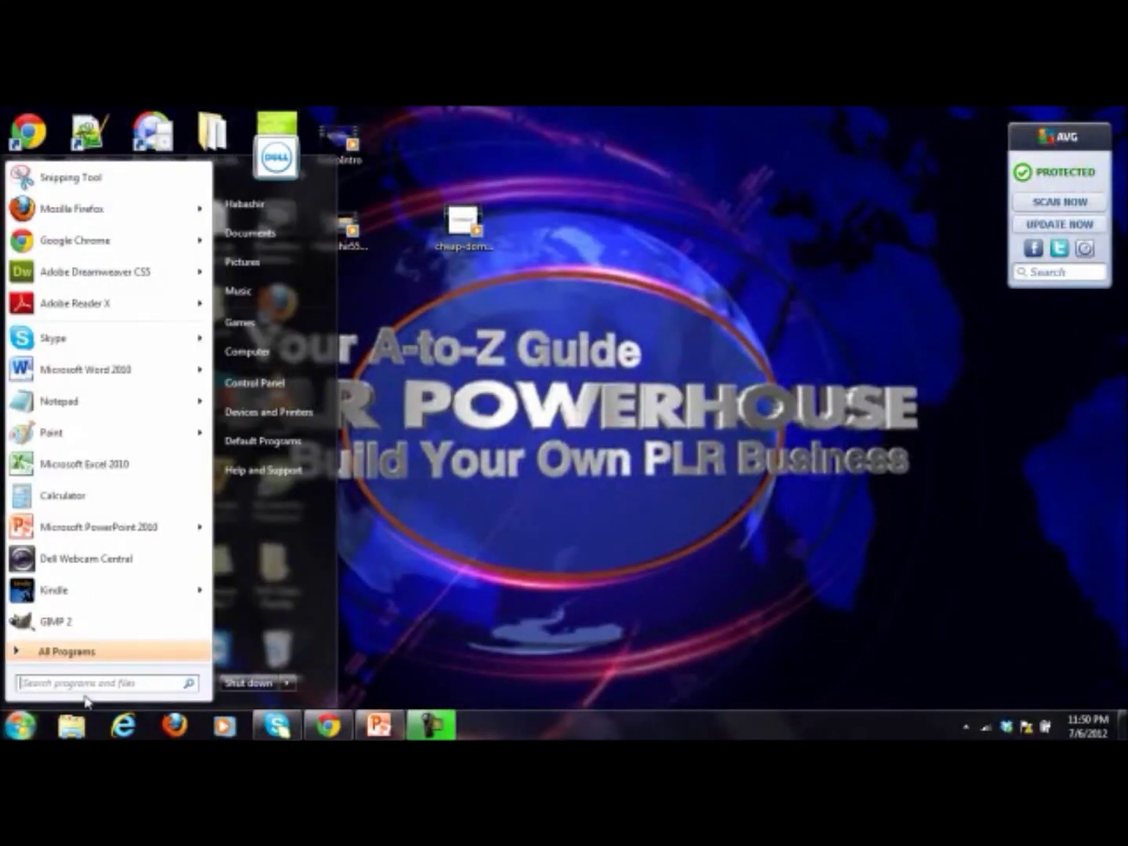
Step: Launch Camtasia Studio from a 'camt' Start search and dismiss the Welcome screen
{"action": "type", "text": "camt"}
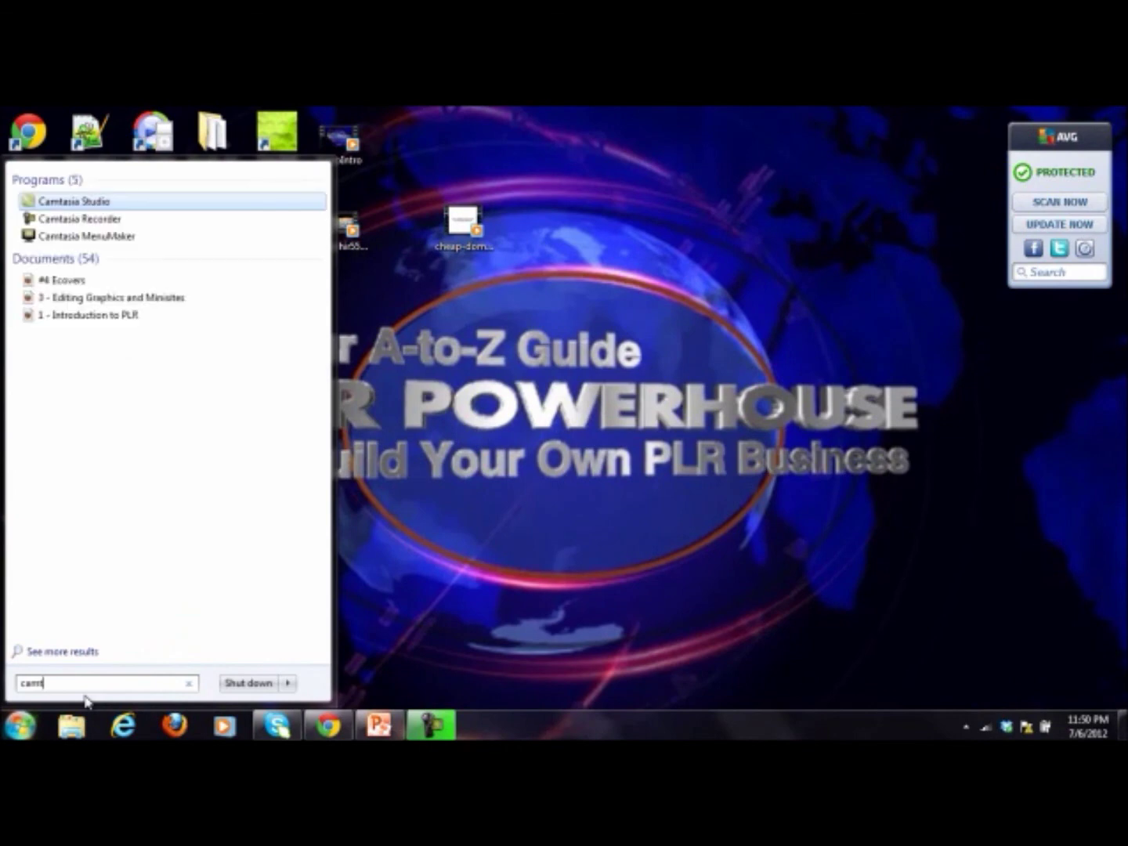
{"action": "left_click", "coordinate": [47, 201]}
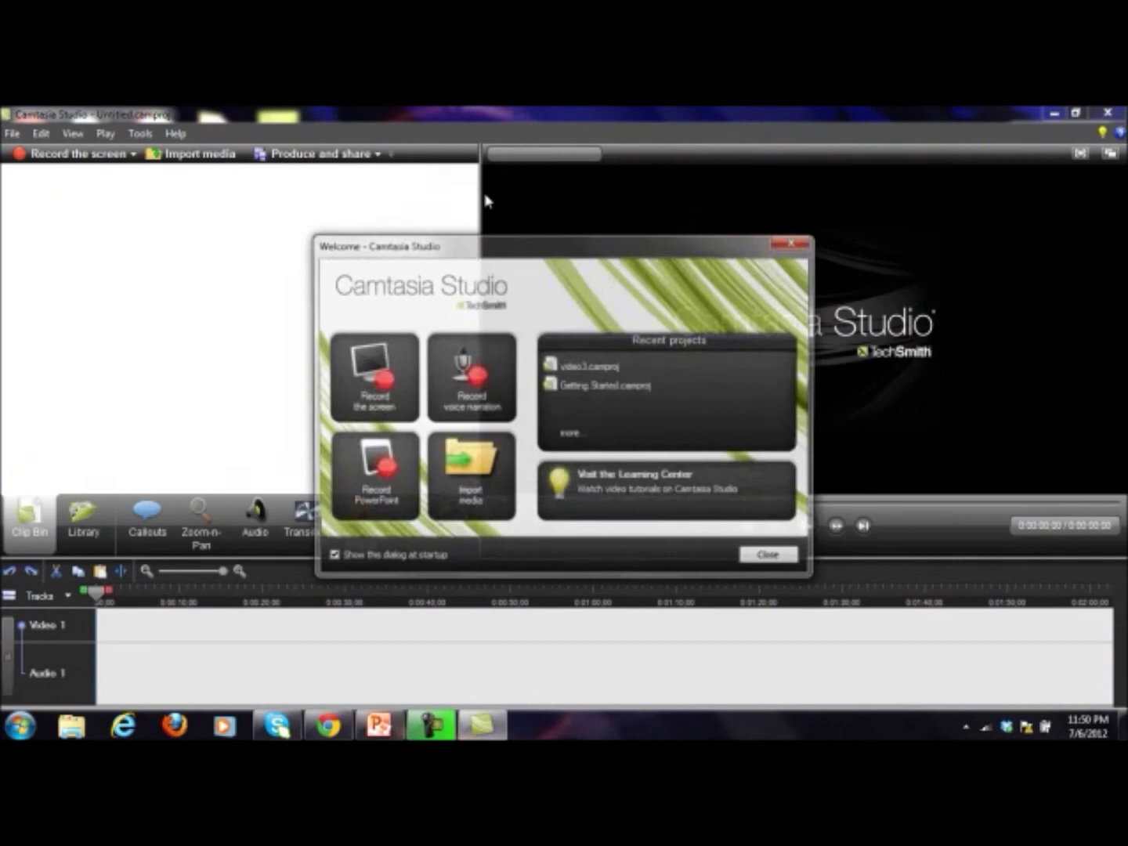
{"action": "left_click", "coordinate": [792, 244]}
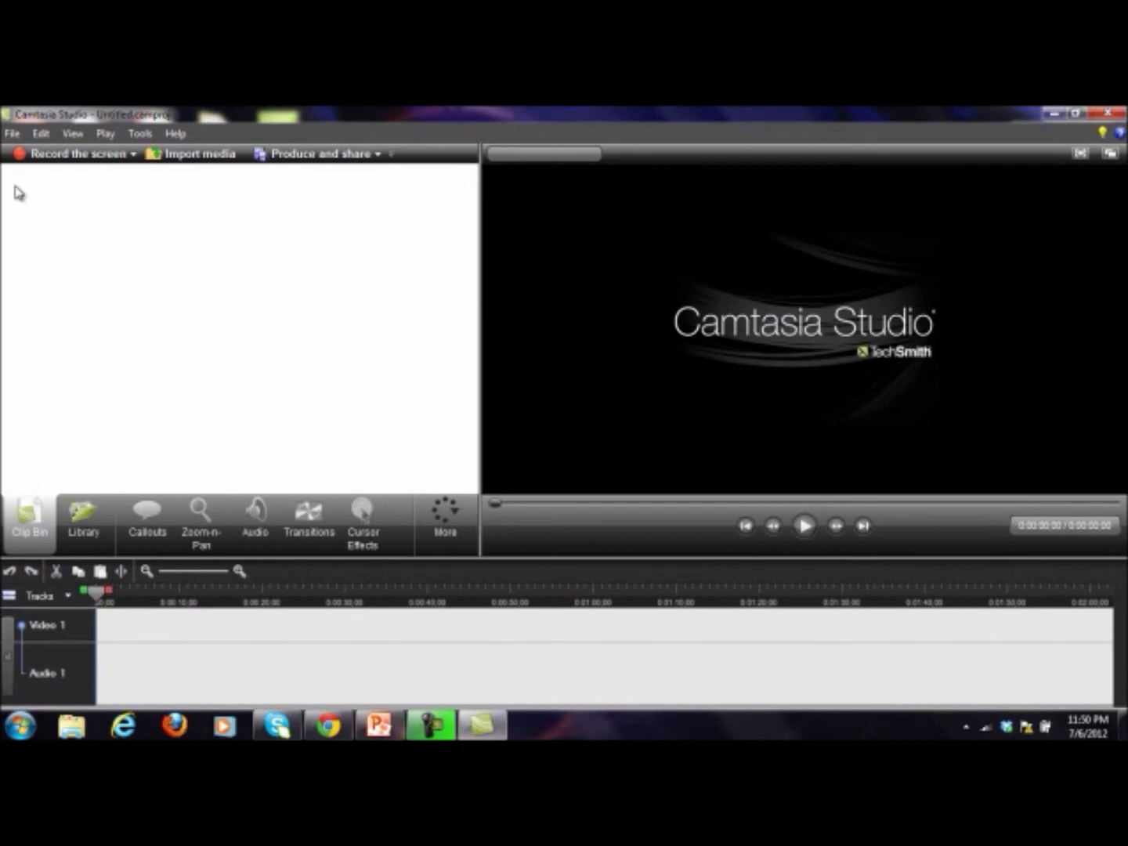
{"action": "left_click", "coordinate": [12, 133]}
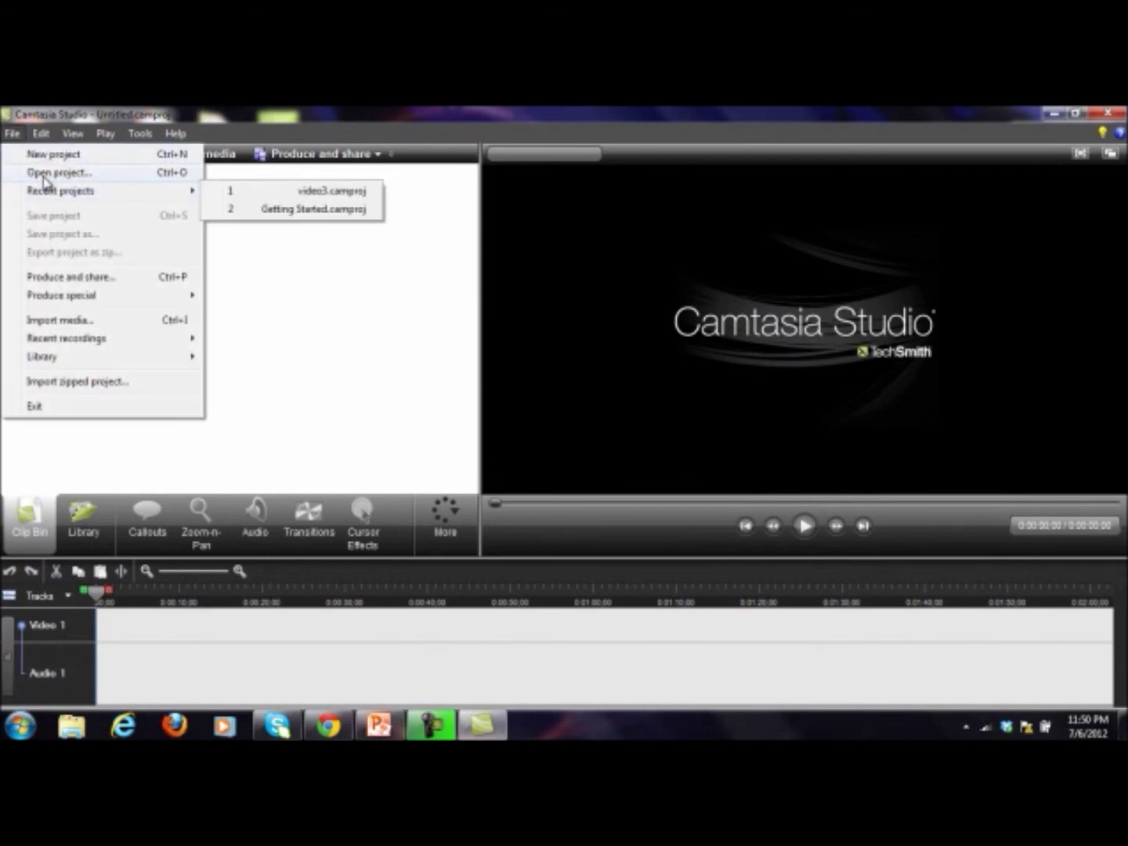
{"action": "left_click", "coordinate": [278, 258]}
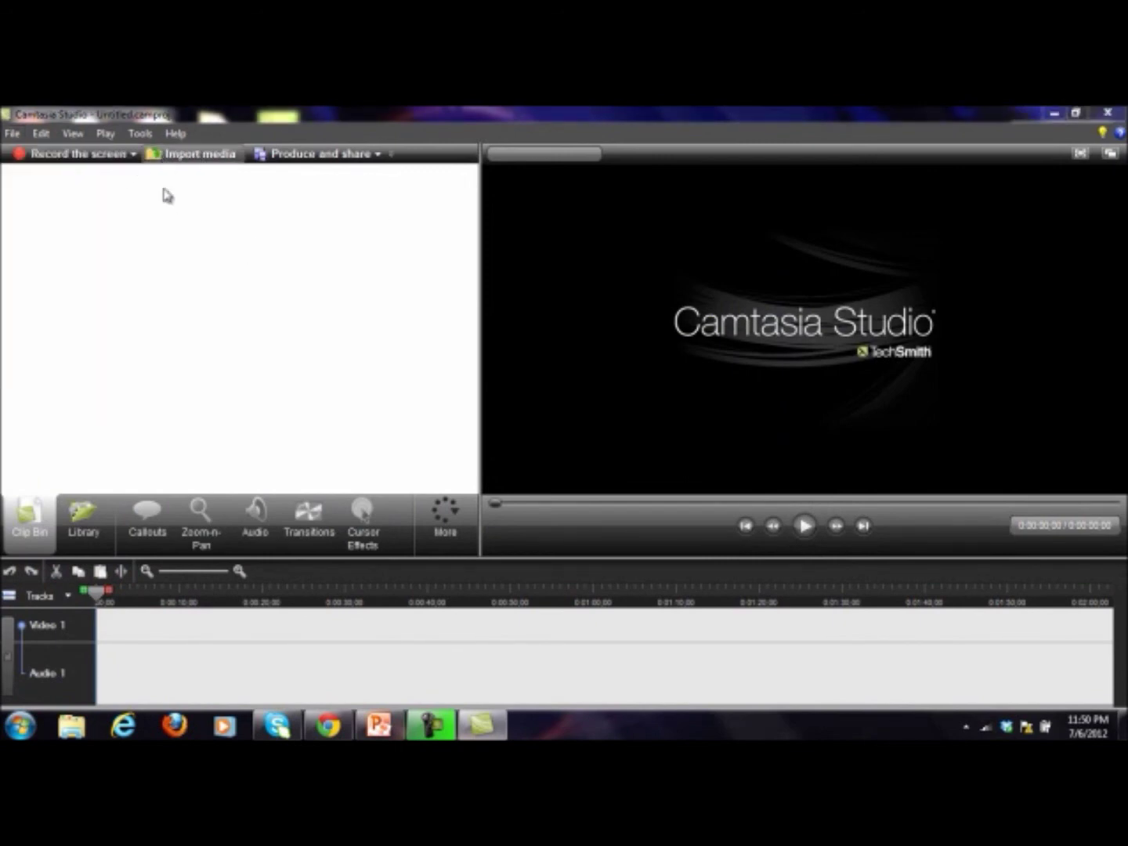
Step: Import cheap-domains and the FlixPress intro video from the desktop into the clip bin
{"action": "left_click", "coordinate": [162, 156]}
{"action": "left_click", "coordinate": [66, 236]}
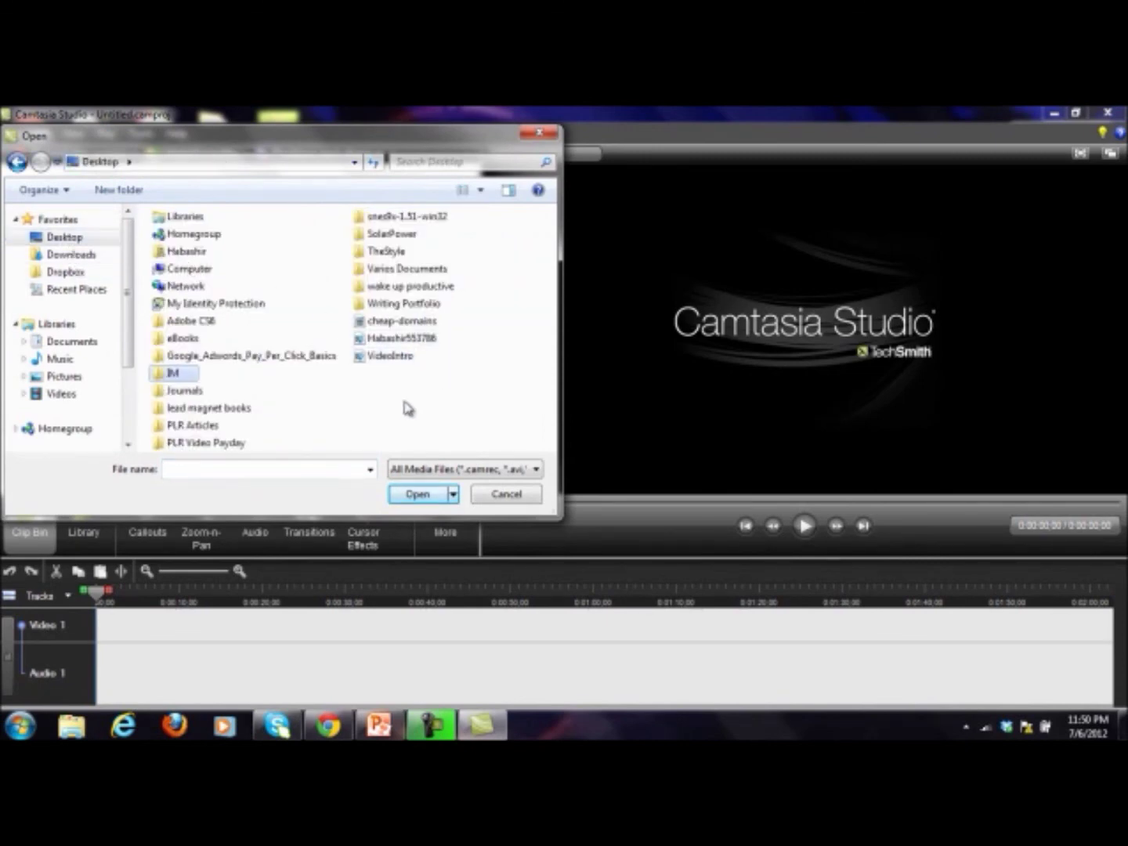
{"action": "left_click", "coordinate": [378, 325]}
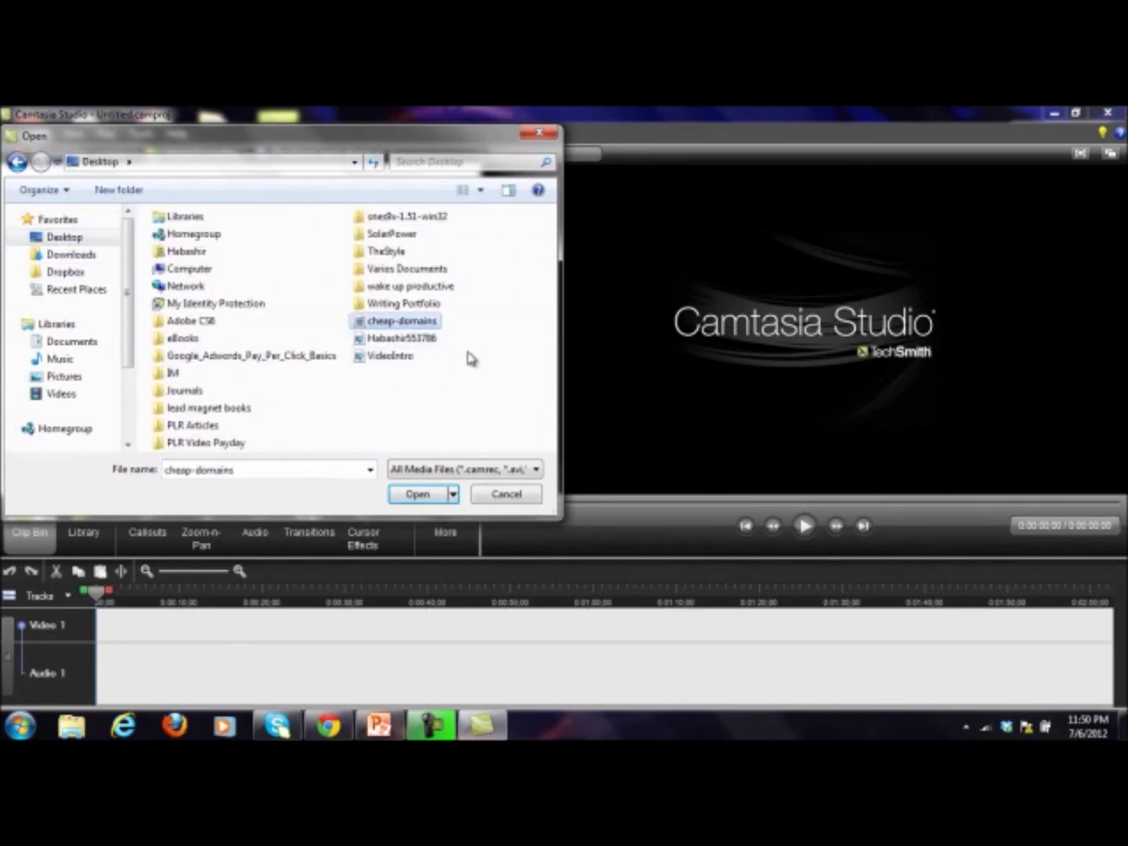
{"action": "left_click", "coordinate": [420, 340], "text": "ctrl"}
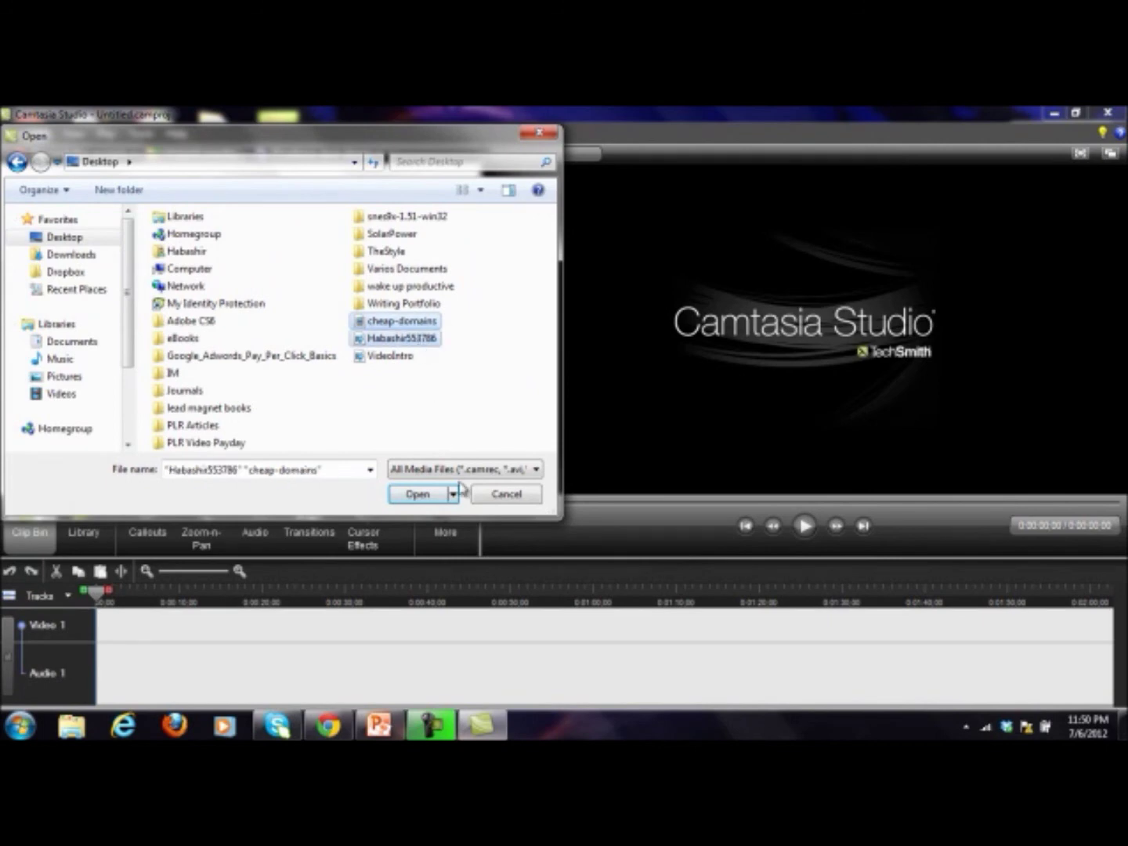
{"action": "left_click", "coordinate": [419, 495]}
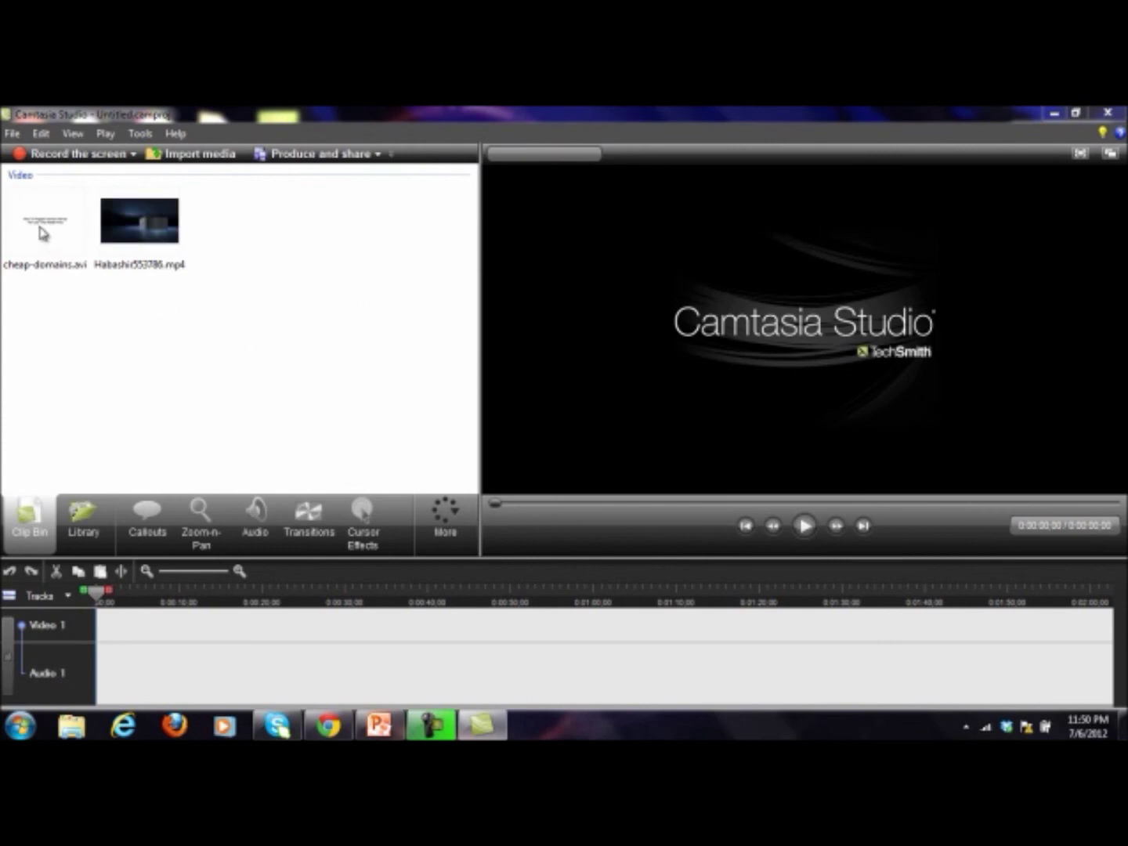
Step: Drag cheap-domains.avi onto Video 1 and accept 640 x 480 editing dimensions
{"action": "left_click_drag", "start_coordinate": [36, 220], "coordinate": [282, 651]}
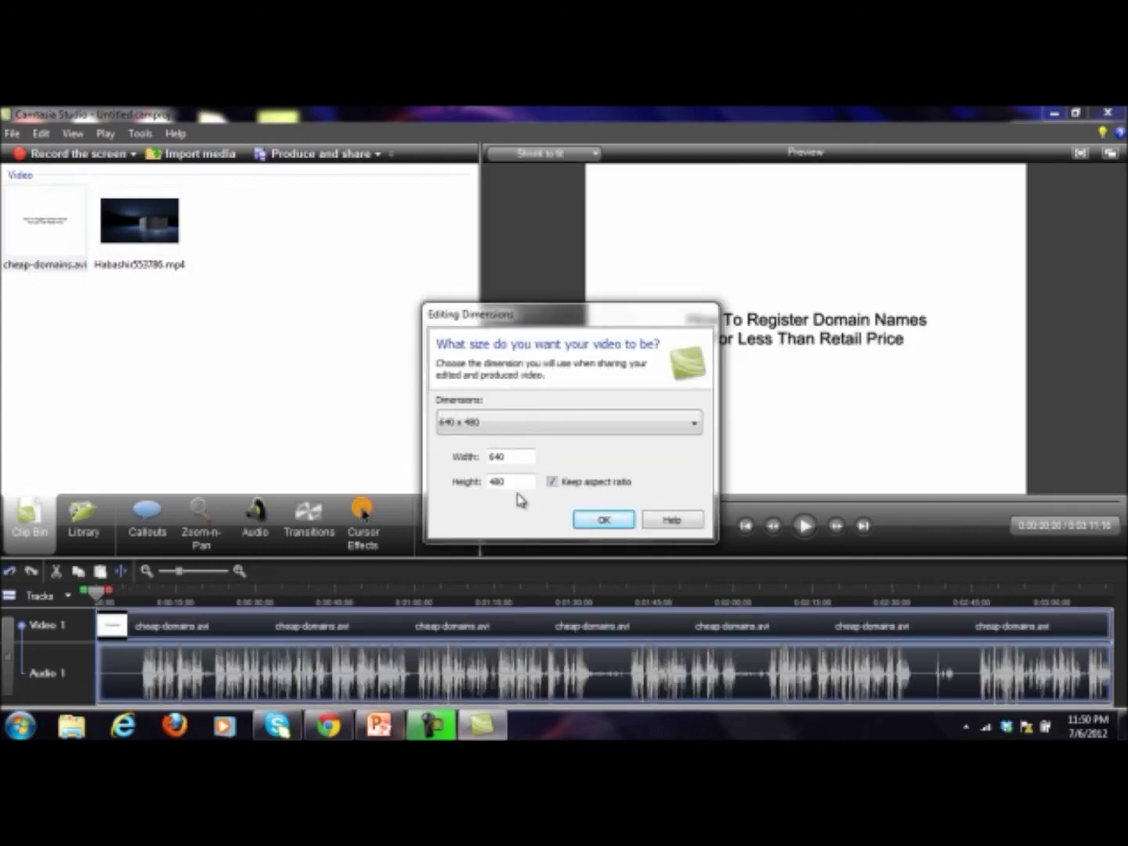
{"action": "left_click", "coordinate": [602, 520]}
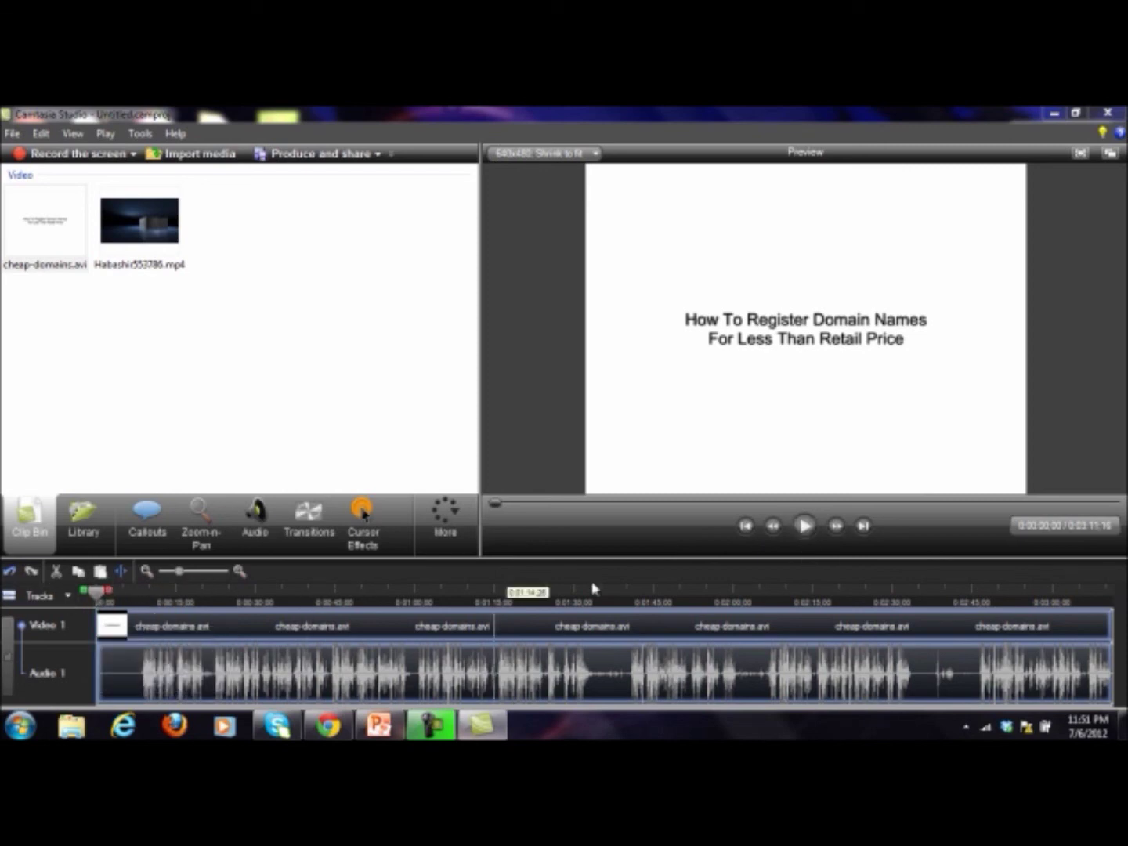
Step: Preview the domain video around 0:12 and 2:27, then drag the playhead back to the start
{"action": "left_click", "coordinate": [807, 528]}
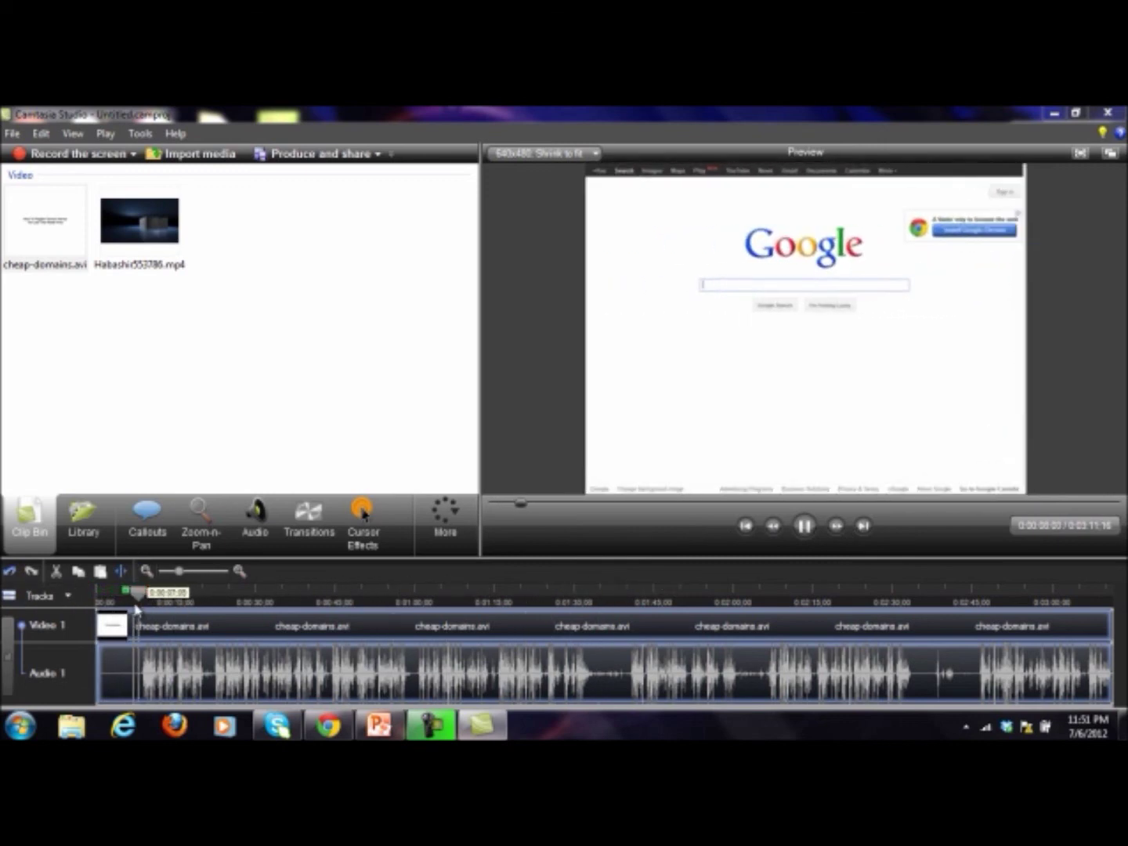
{"action": "left_click", "coordinate": [802, 526]}
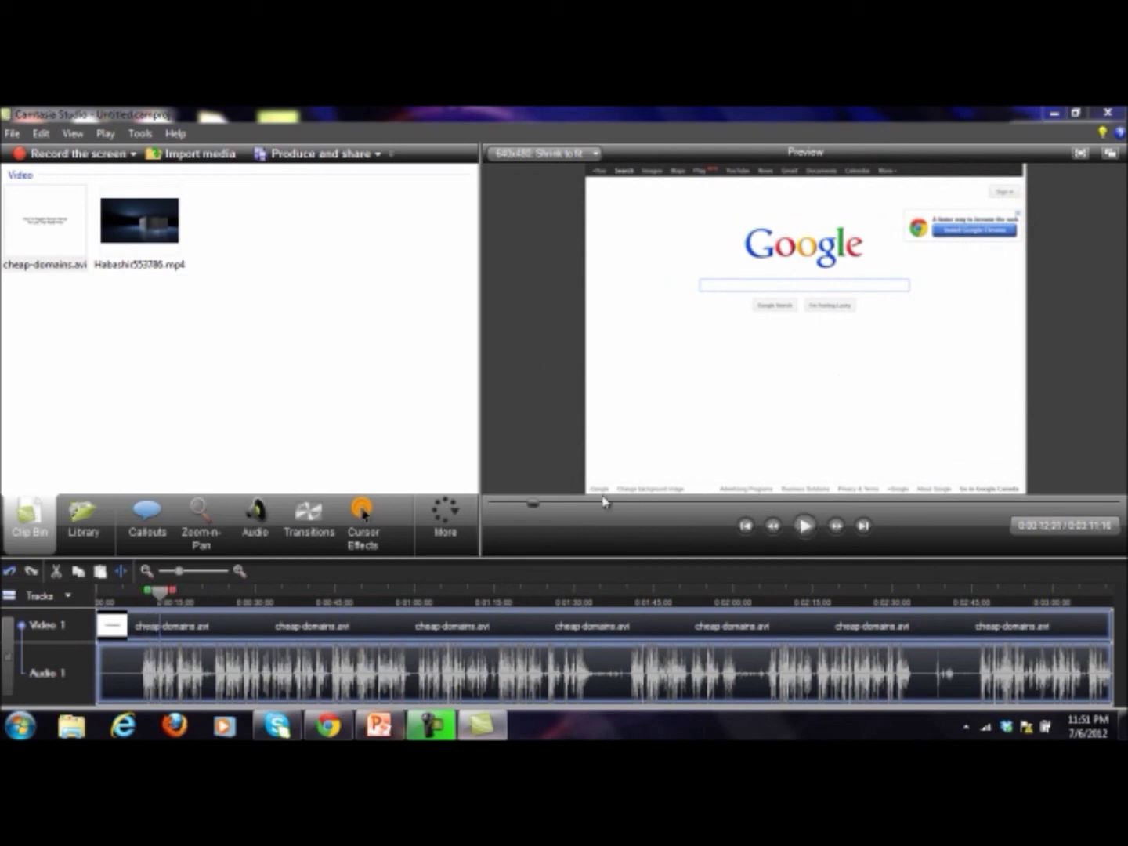
{"action": "left_click", "coordinate": [163, 594]}
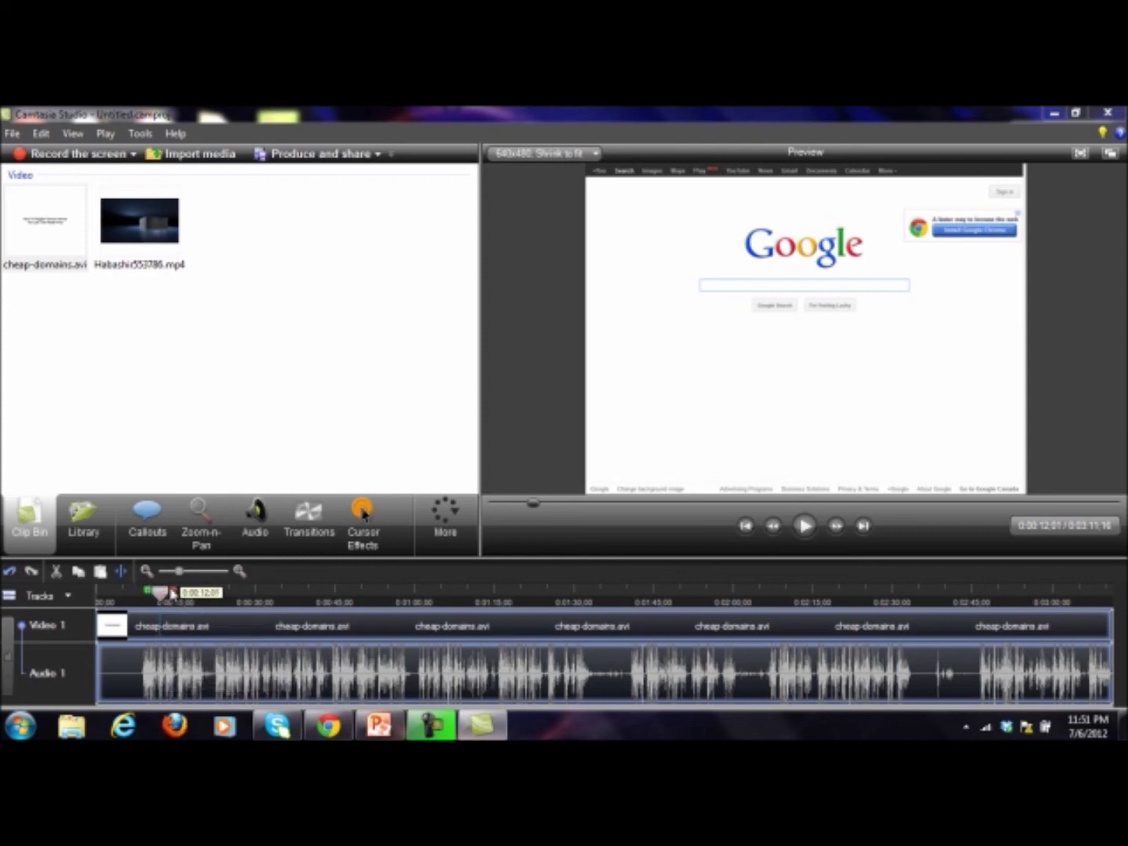
{"action": "left_click", "coordinate": [811, 532]}
{"action": "left_click", "coordinate": [972, 502]}
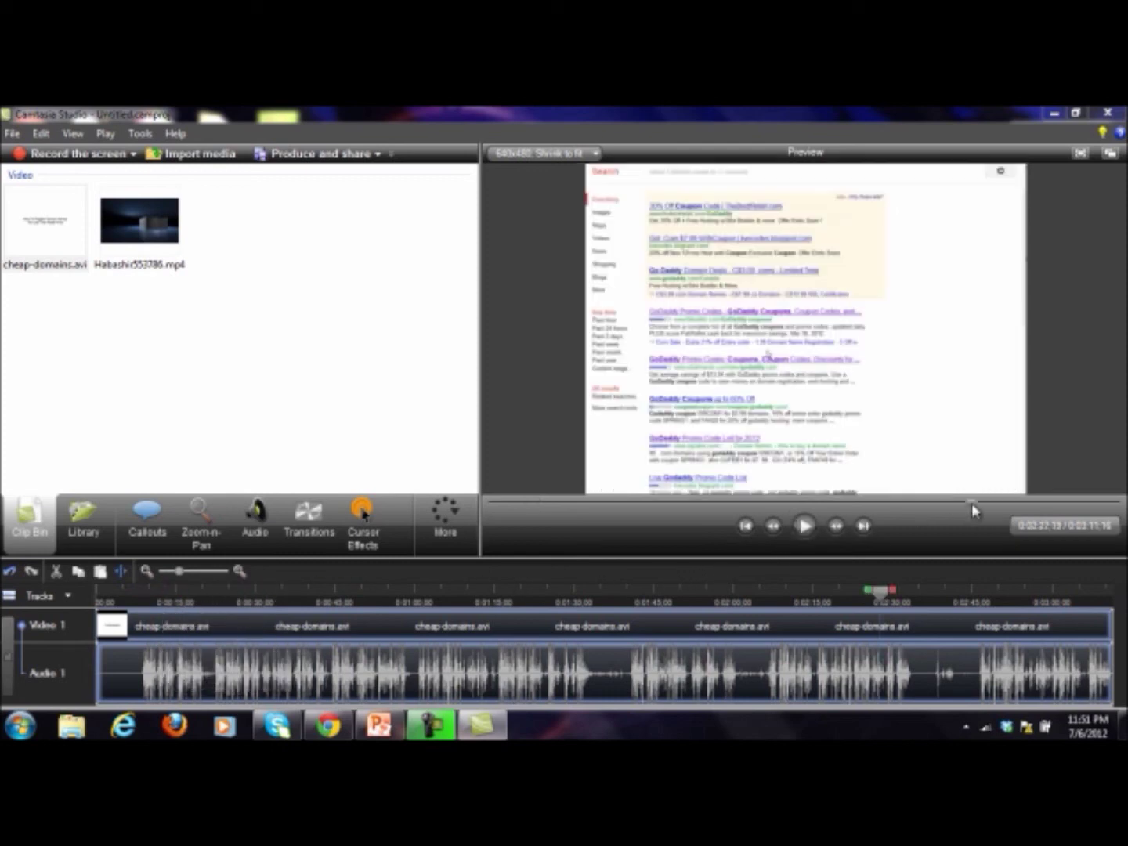
{"action": "left_click", "coordinate": [804, 526]}
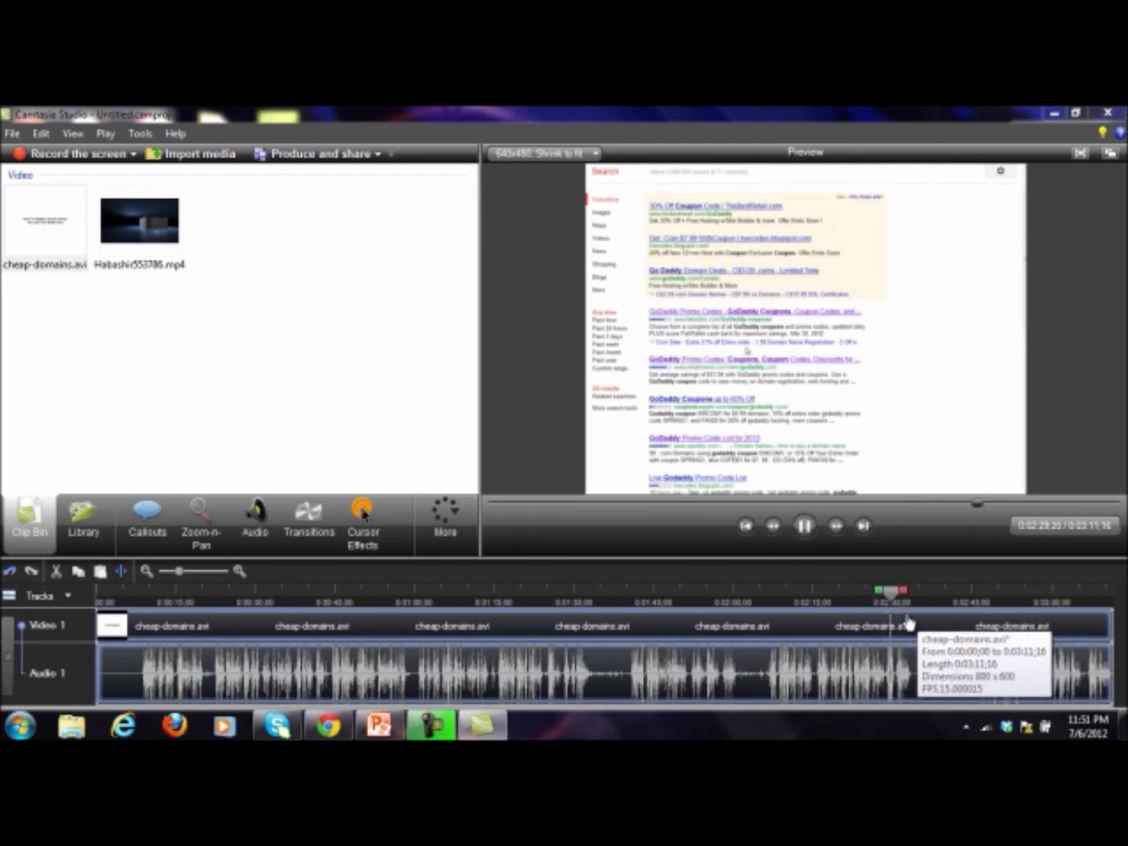
{"action": "left_click", "coordinate": [802, 527]}
{"action": "left_click_drag", "start_coordinate": [917, 597], "coordinate": [96, 597]}
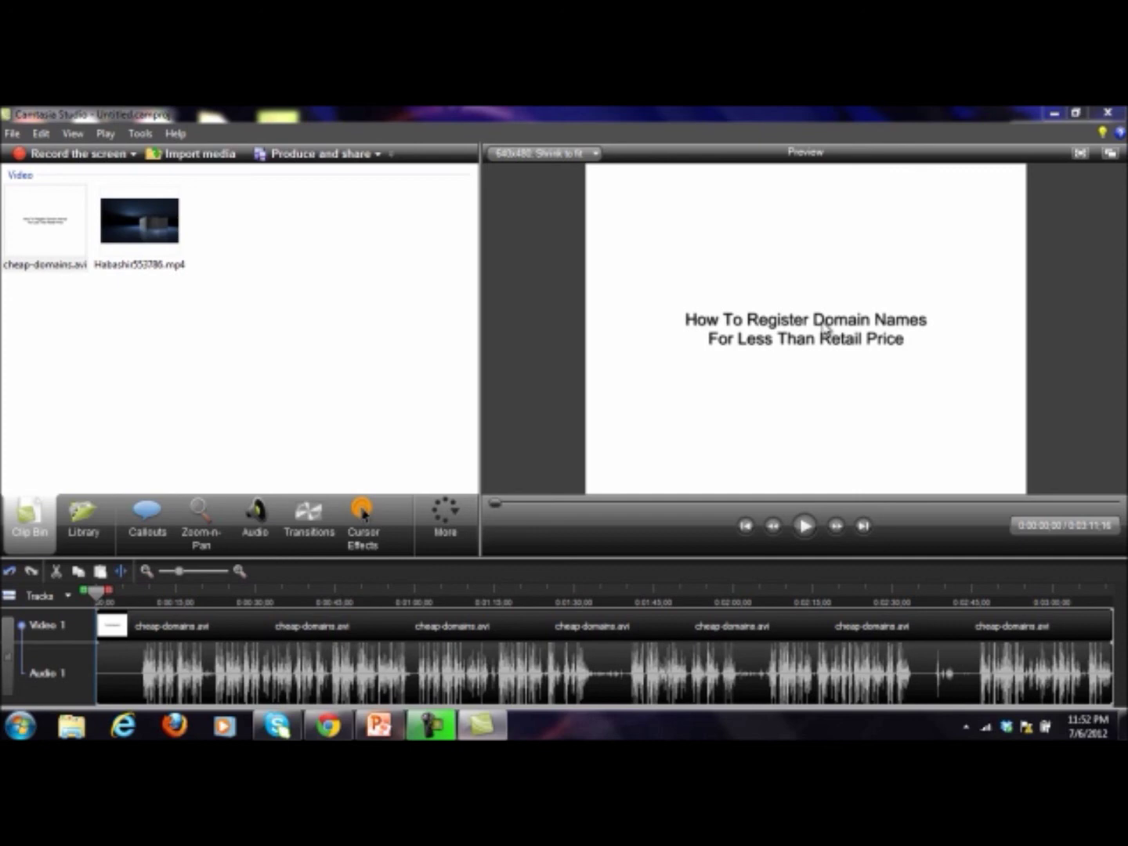
Step: Play the opening to find where the title's cube transition ends
{"action": "left_click", "coordinate": [805, 526]}
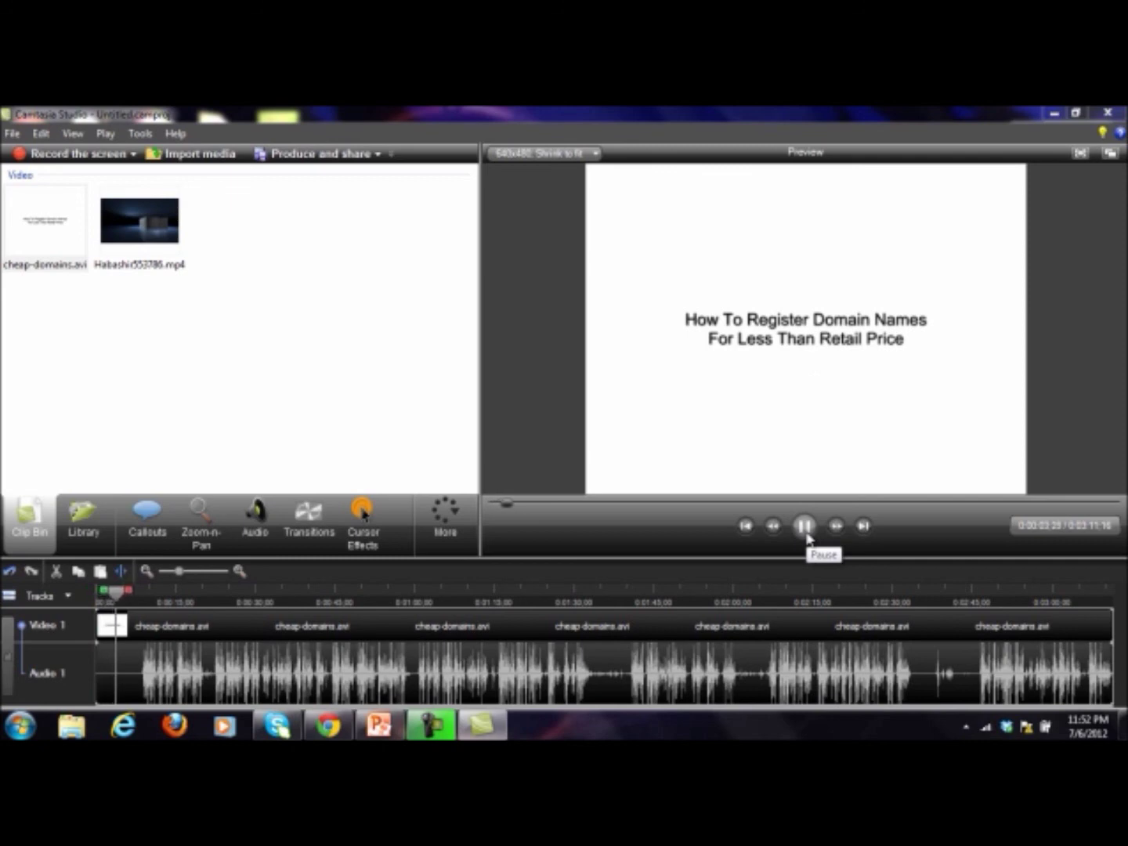
{"action": "left_click", "coordinate": [807, 536]}
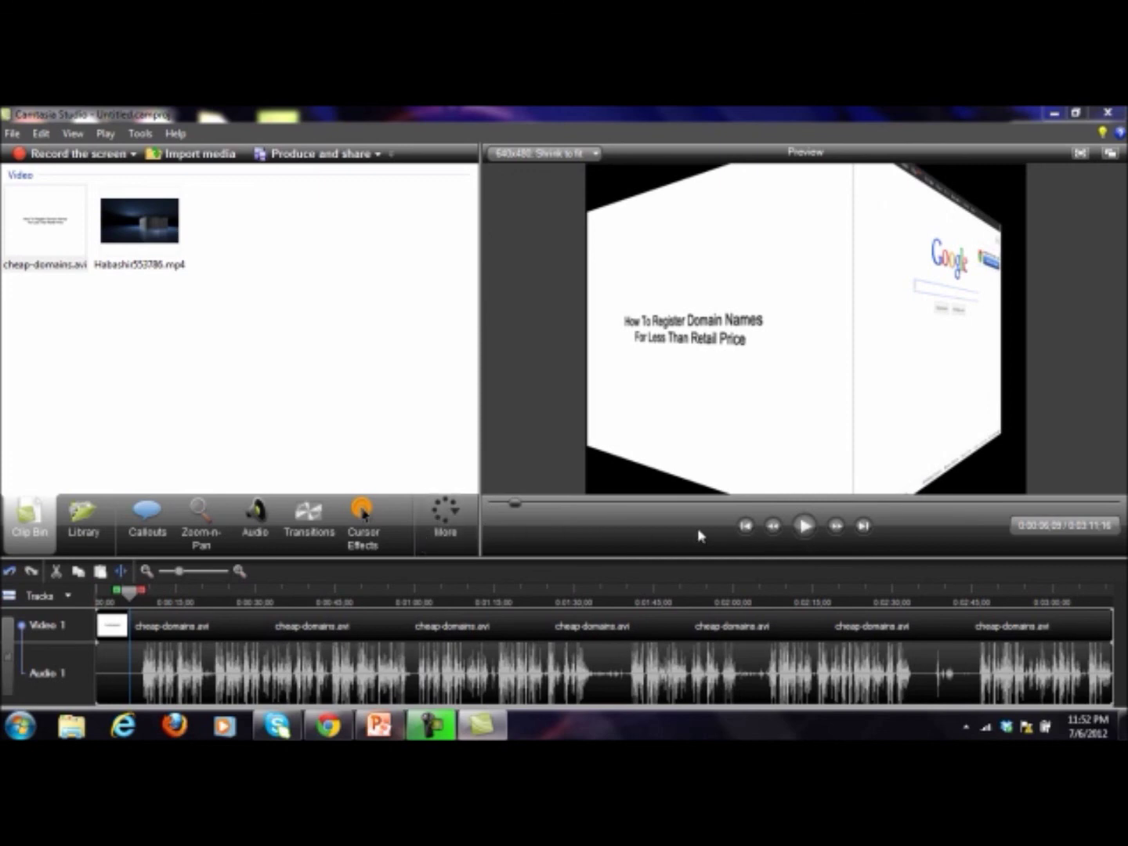
{"action": "left_click", "coordinate": [805, 529]}
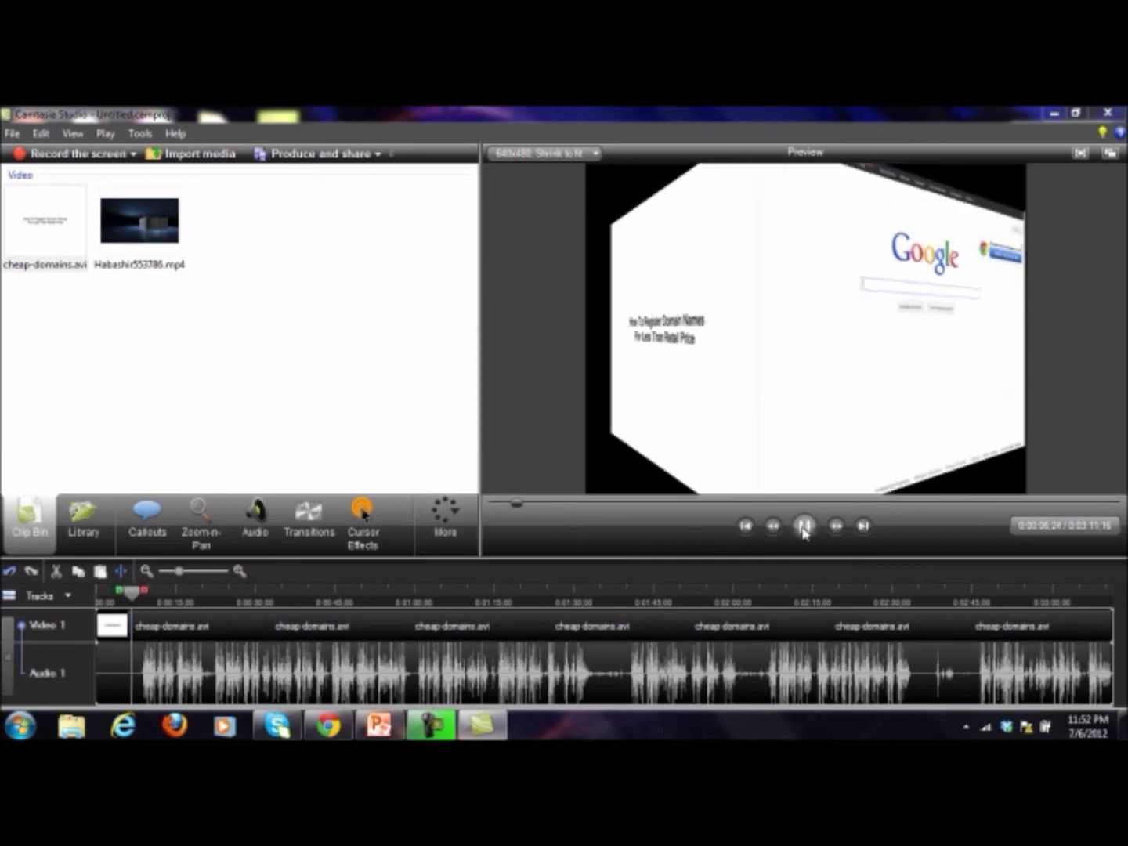
{"action": "left_click", "coordinate": [804, 530]}
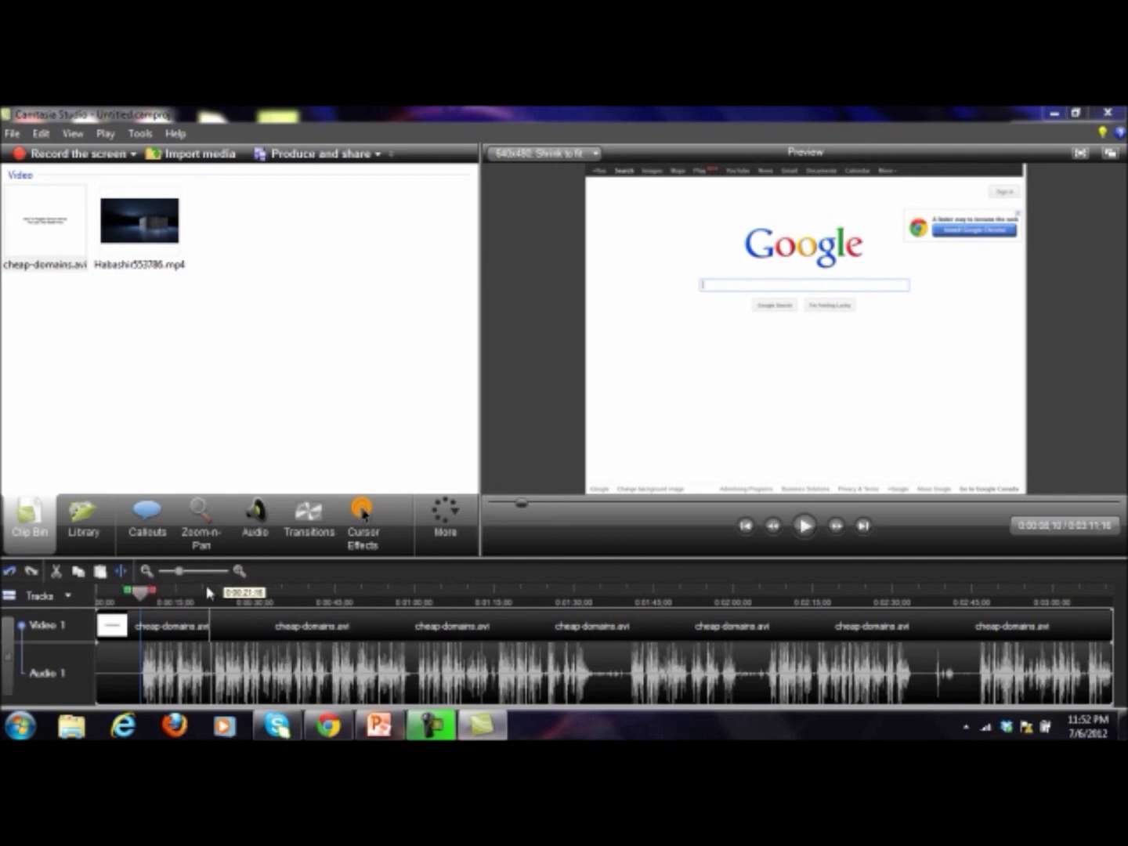
Step: Select and cut 0:00 to 0:08, then play to confirm it opens on Google
{"action": "left_click_drag", "start_coordinate": [123, 599], "coordinate": [89, 596]}
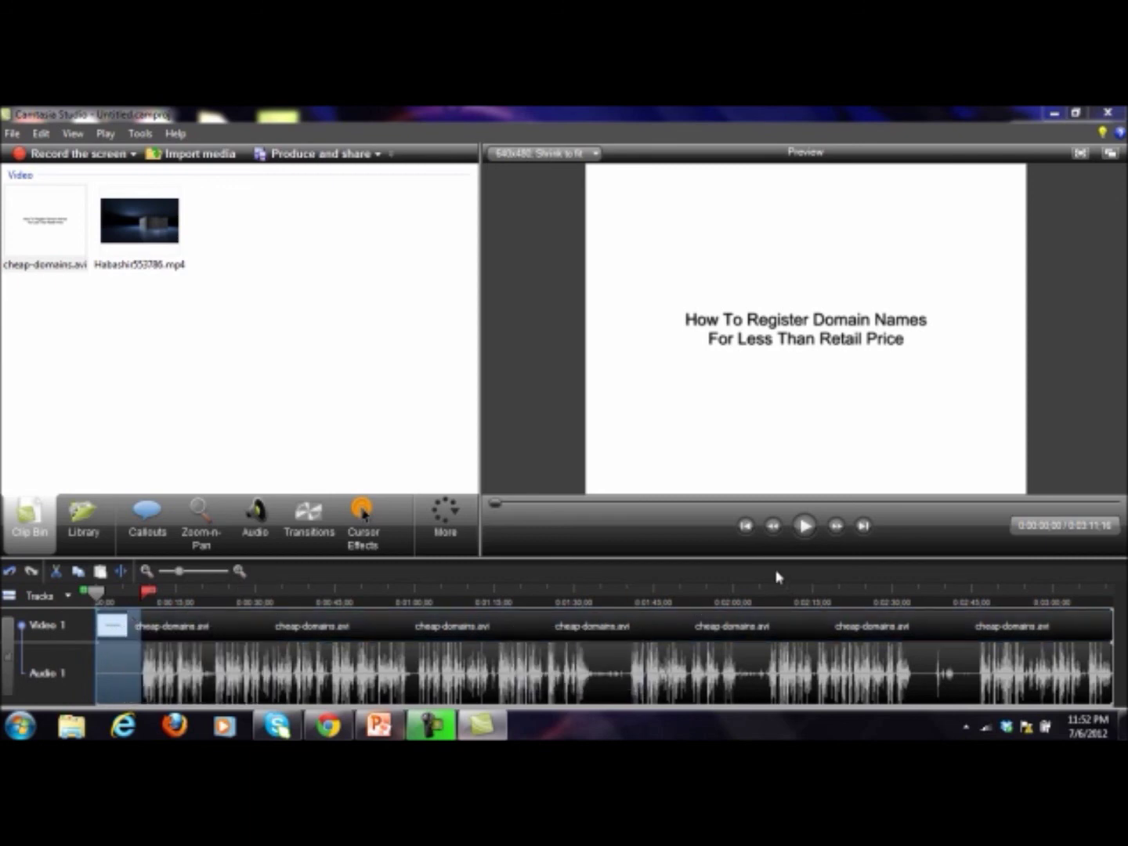
{"action": "left_click", "coordinate": [52, 577]}
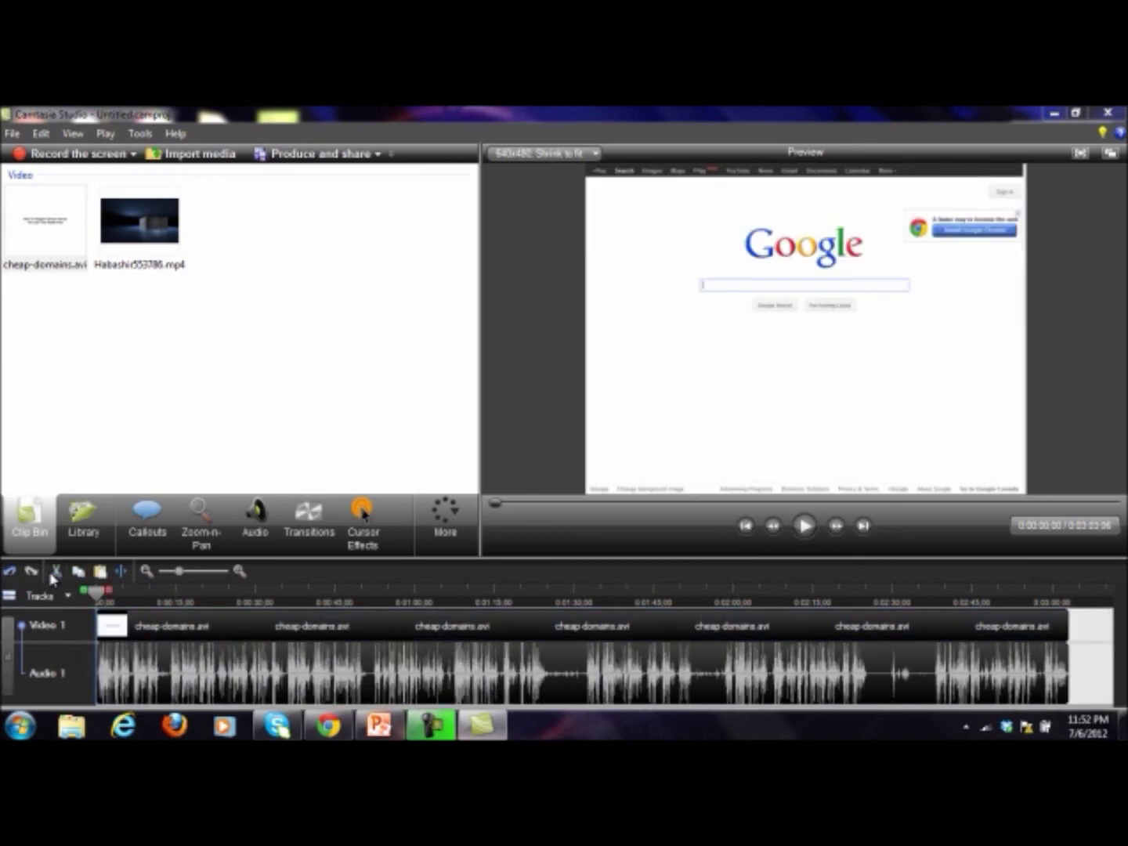
{"action": "left_click", "coordinate": [805, 531]}
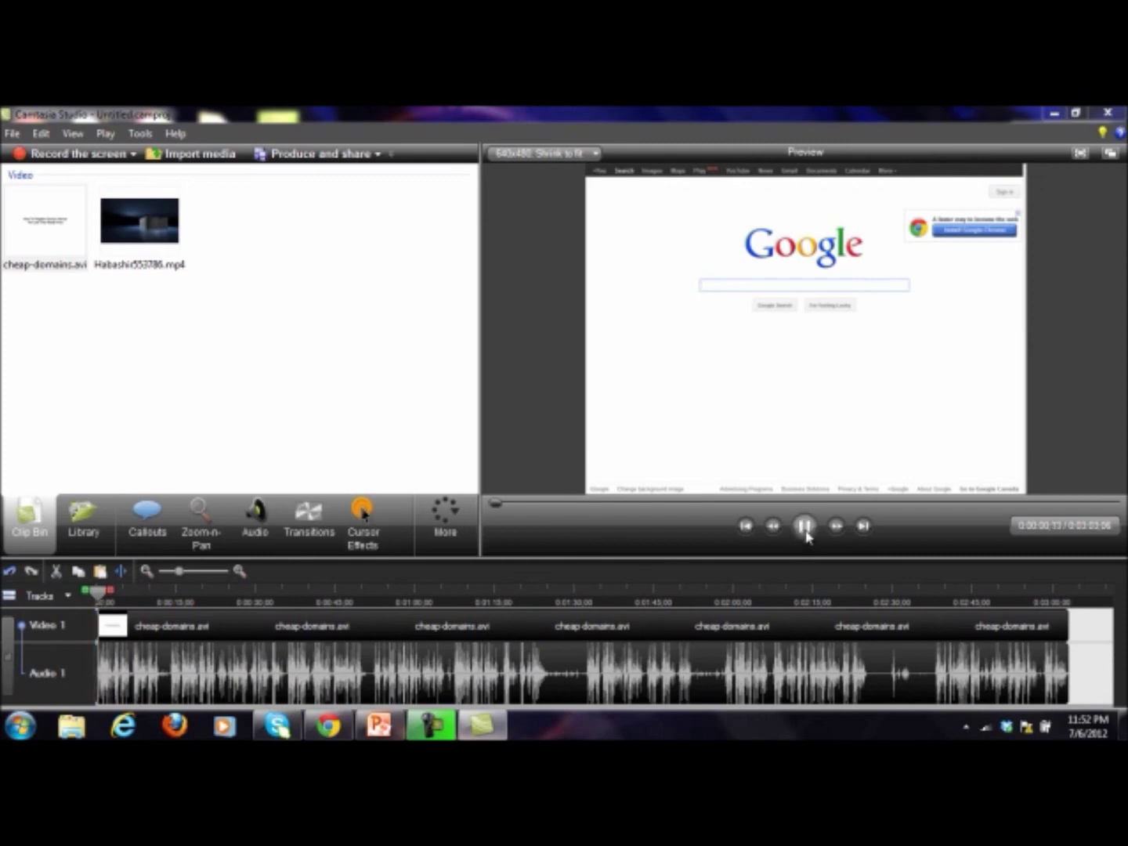
{"action": "left_click", "coordinate": [805, 533]}
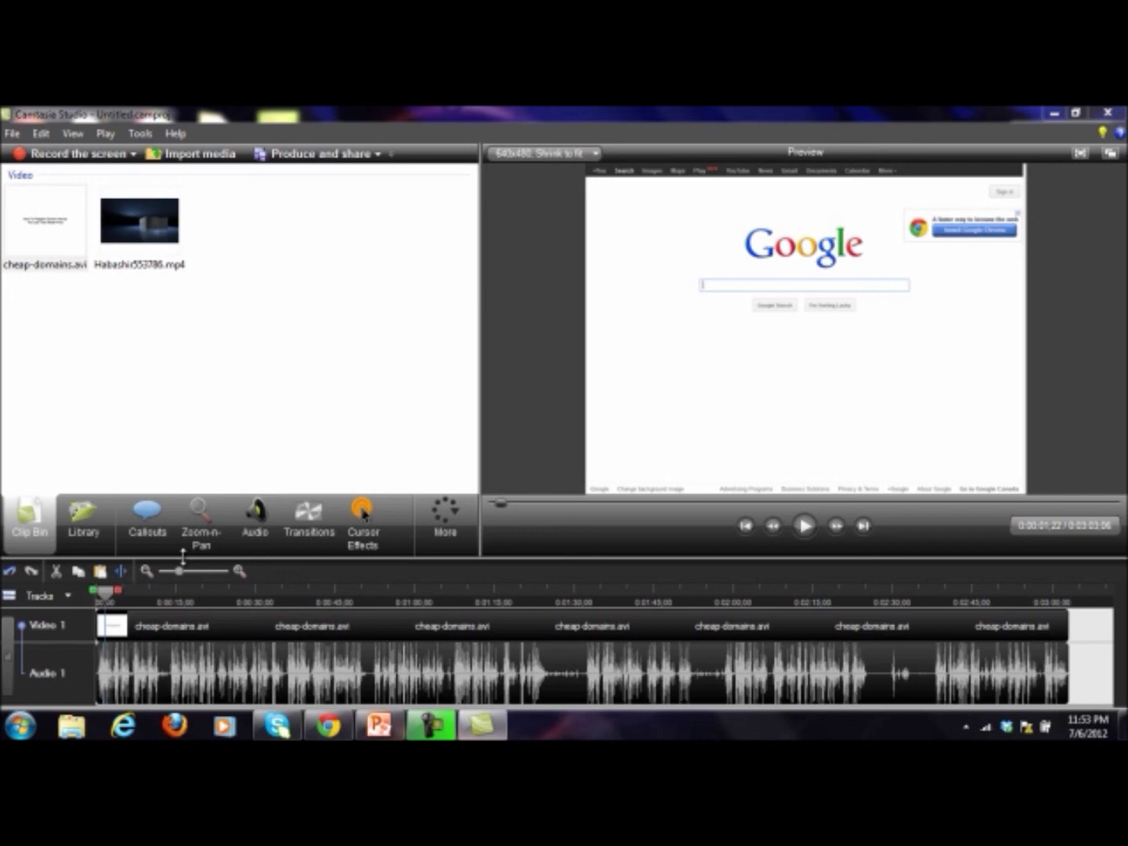
Step: Drag the Habashi553786.mp4 intro clip onto the very start of Video 1
{"action": "left_click_drag", "start_coordinate": [104, 594], "coordinate": [92, 596]}
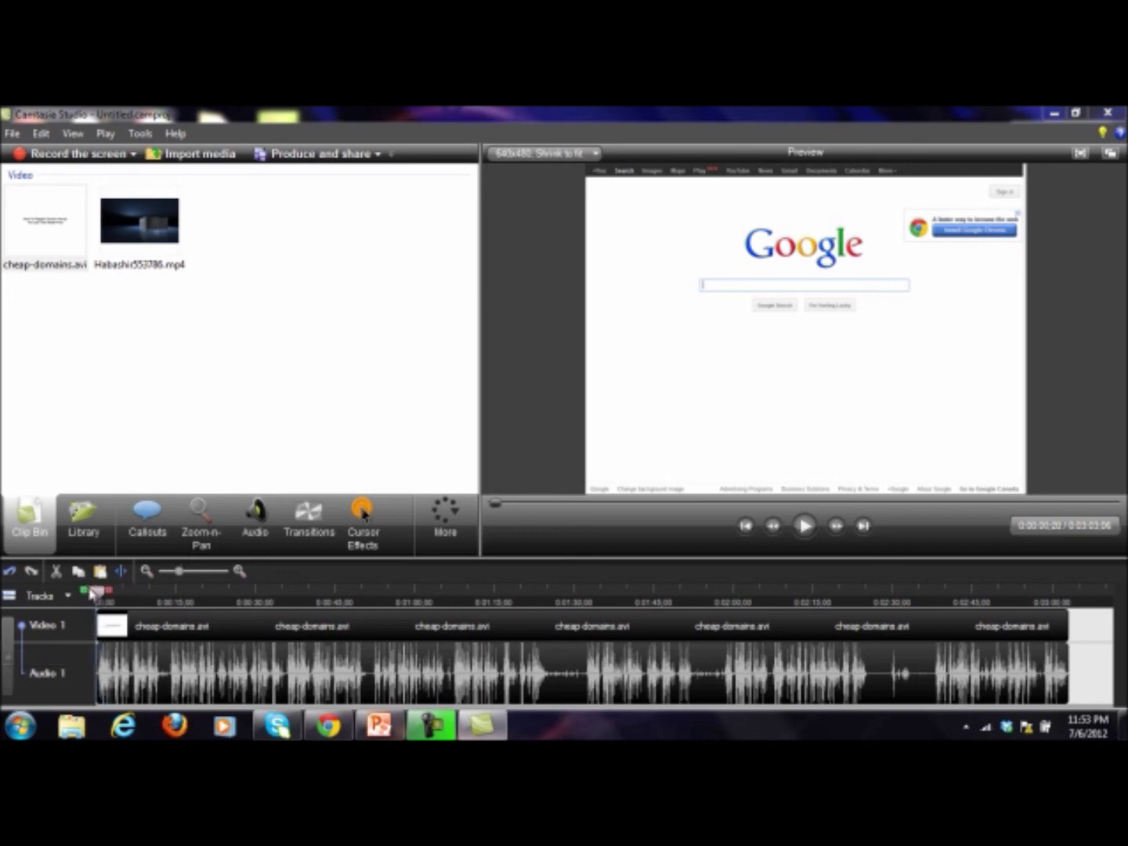
{"action": "left_click", "coordinate": [160, 212]}
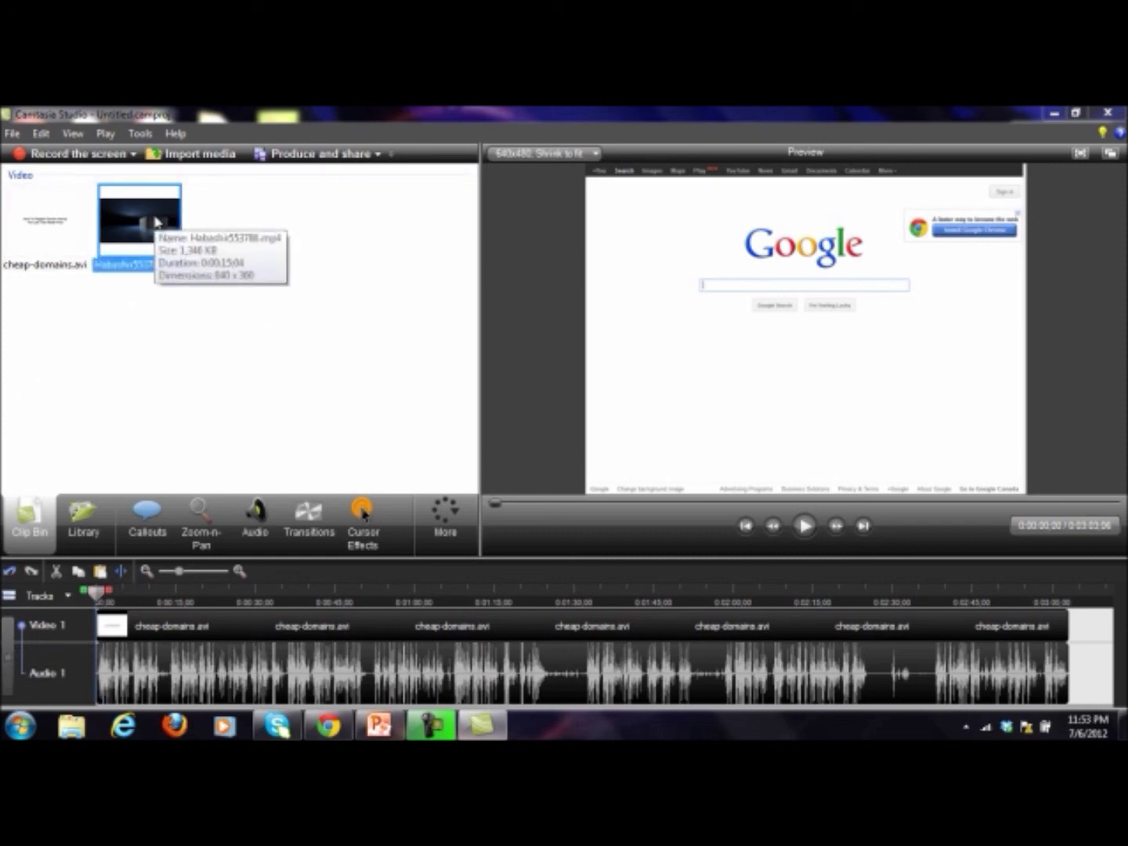
{"action": "left_click_drag", "start_coordinate": [155, 222], "coordinate": [101, 636]}
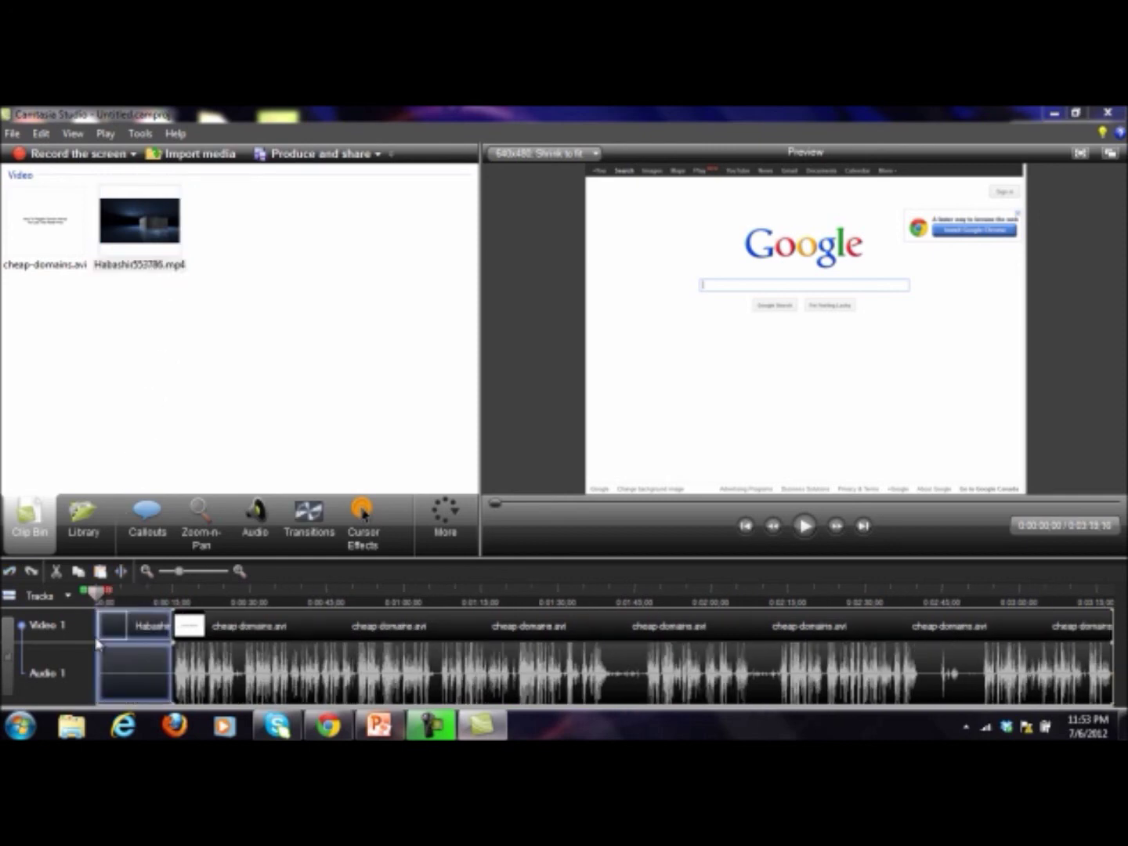
Step: Preview the intro playing into the domain video, then return to where the intro ends
{"action": "left_click", "coordinate": [805, 526]}
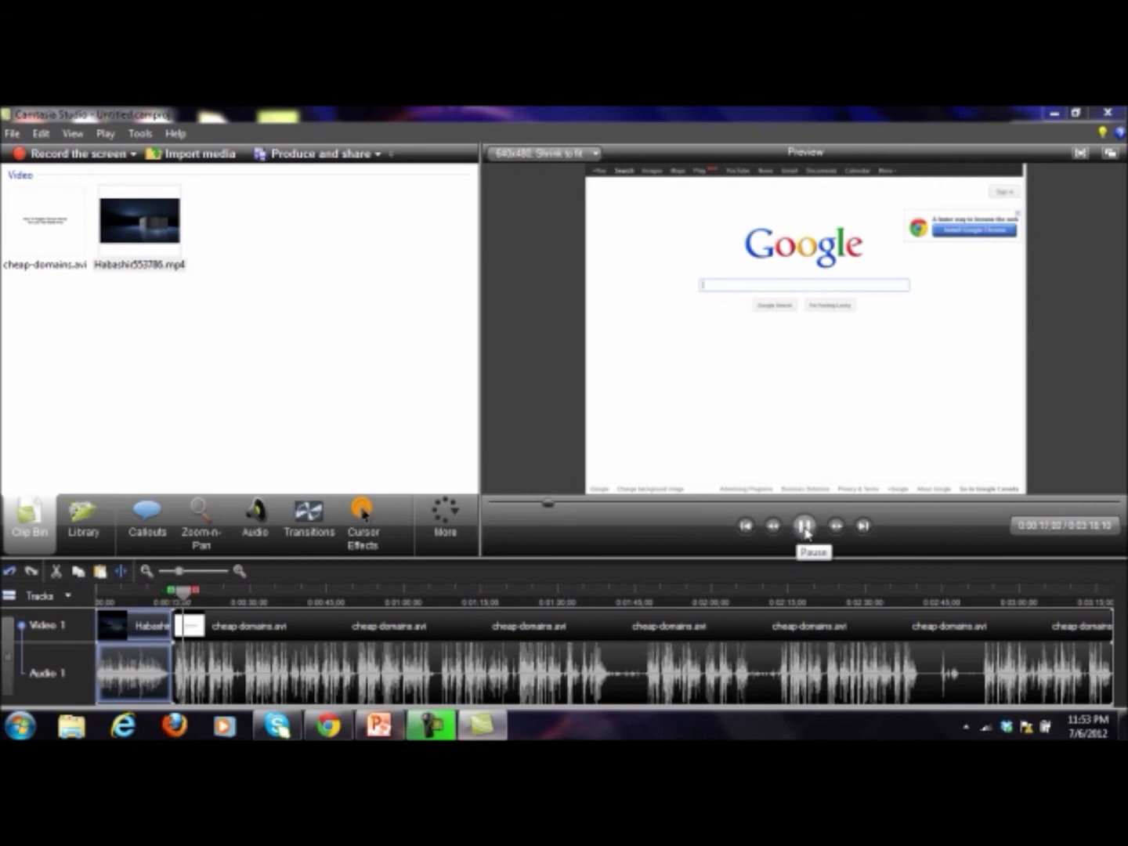
{"action": "left_click", "coordinate": [800, 529]}
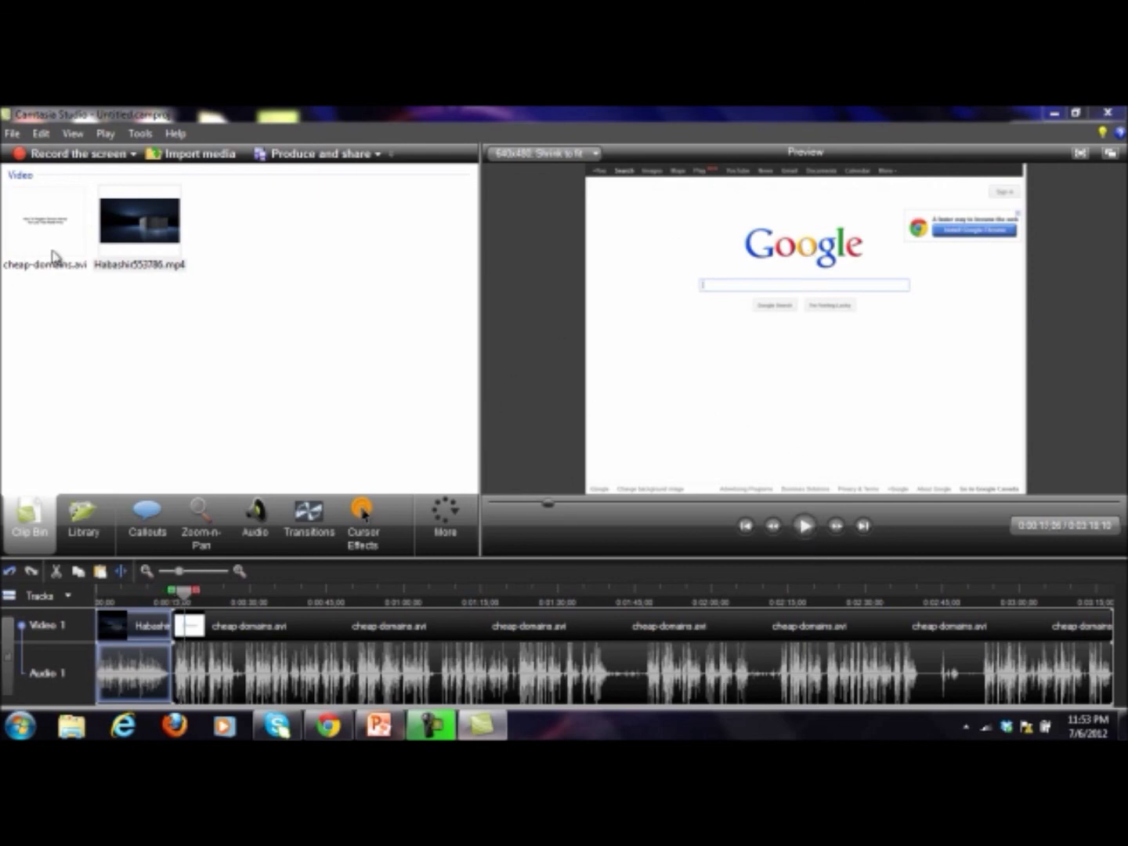
{"action": "mouse_move", "coordinate": [54, 257]}
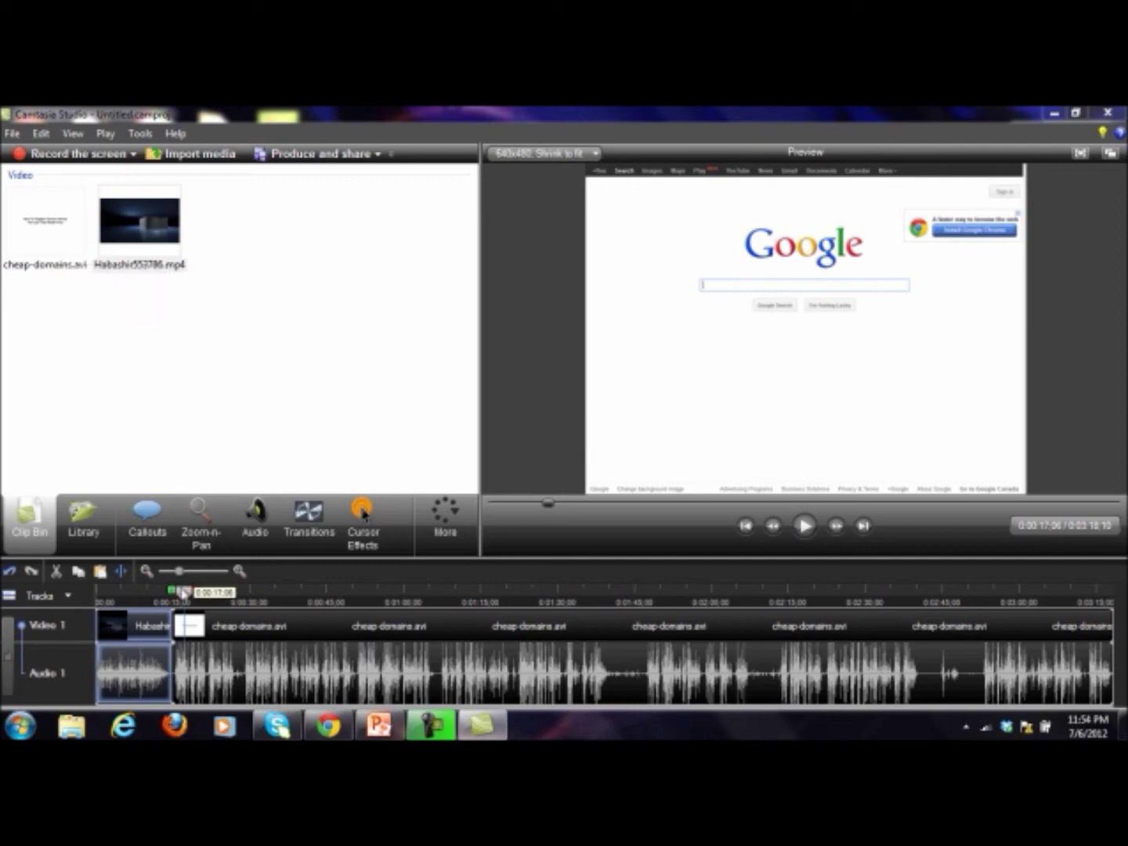
{"action": "left_click_drag", "start_coordinate": [184, 595], "coordinate": [168, 598]}
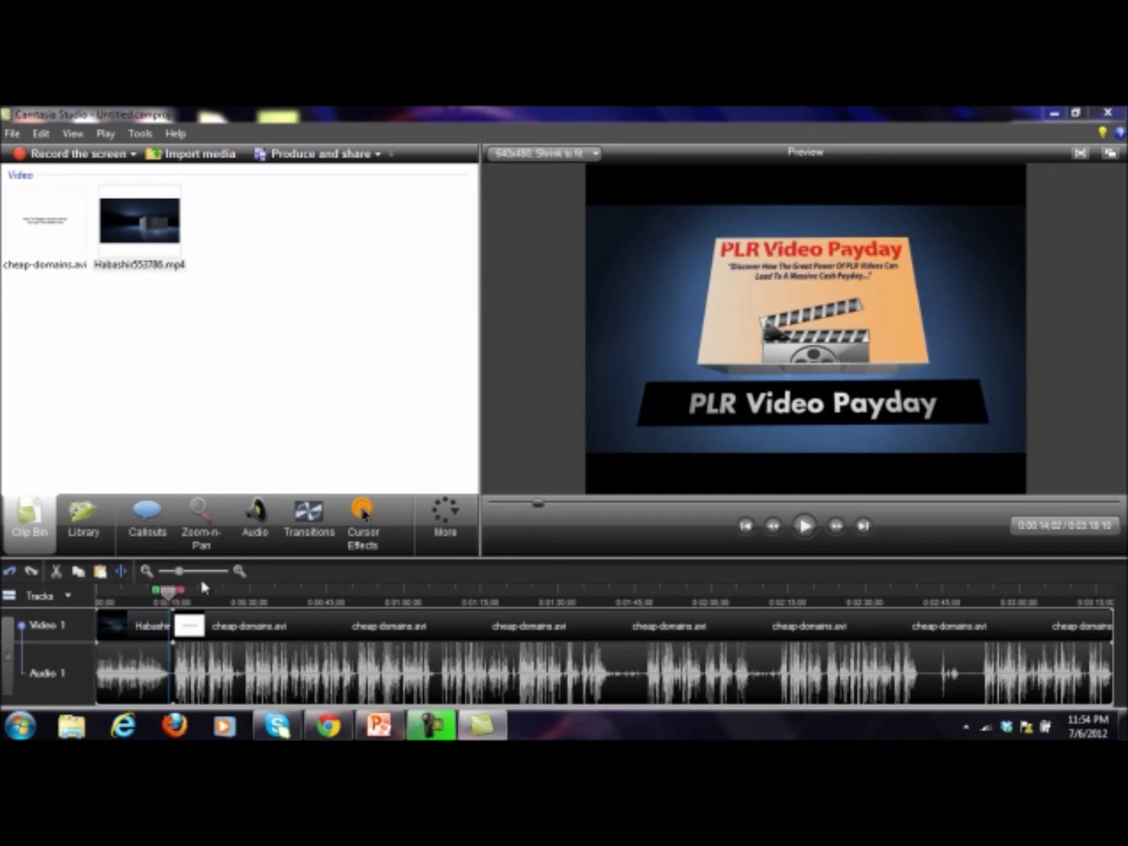
{"action": "mouse_move", "coordinate": [292, 536]}
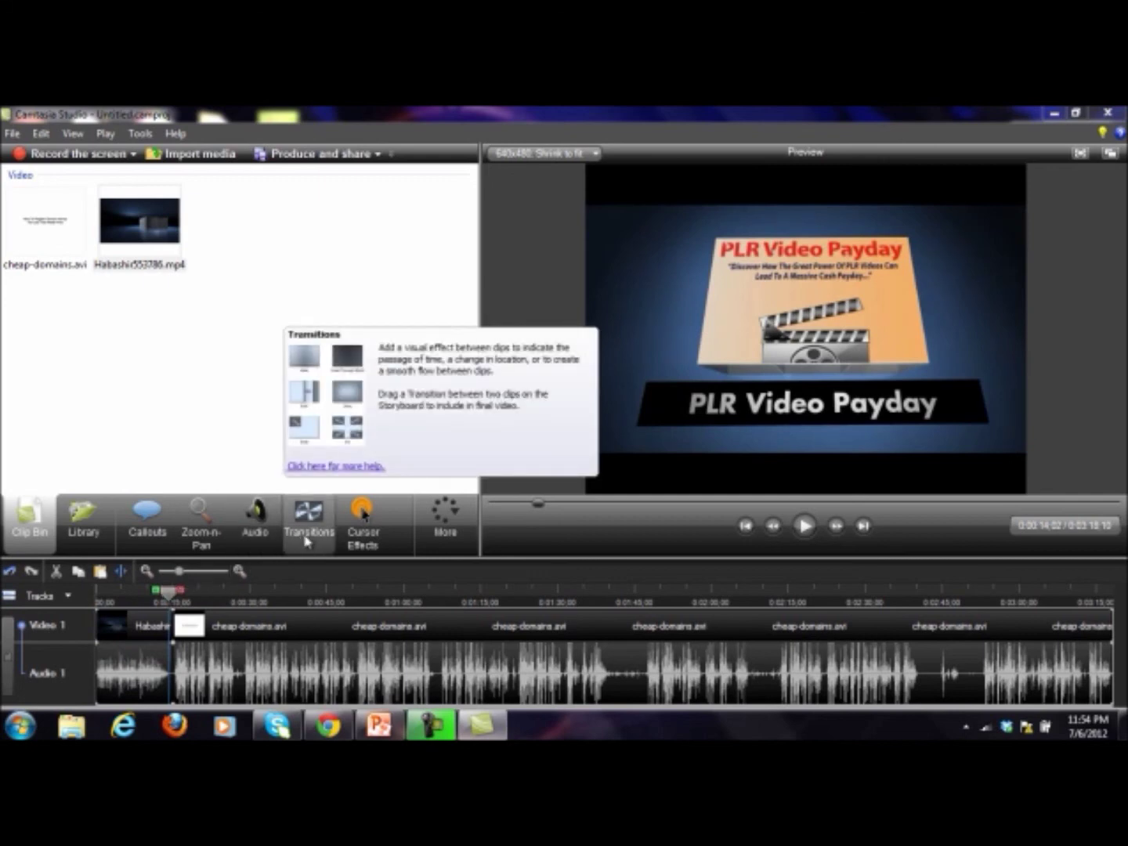
Step: Try a Cube rotate transition between the intro and domain clips and preview it
{"action": "left_click", "coordinate": [309, 535]}
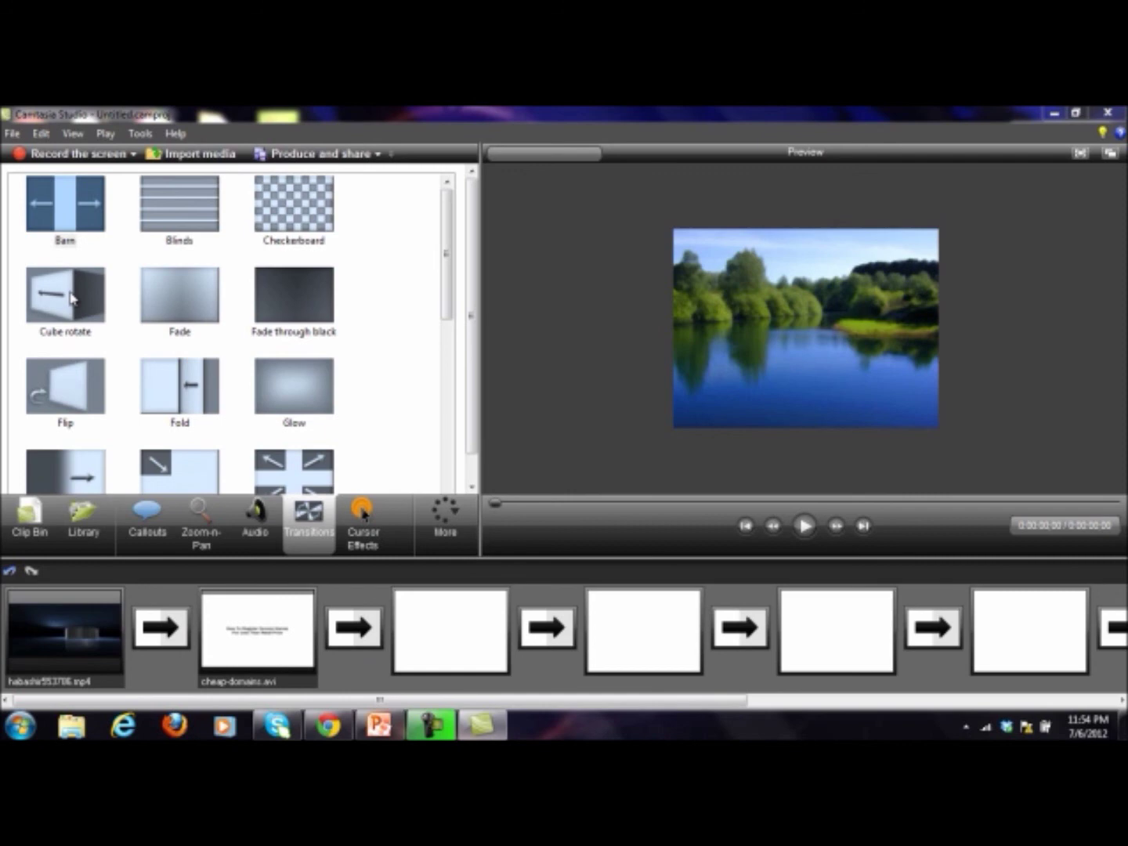
{"action": "left_click_drag", "start_coordinate": [70, 298], "coordinate": [168, 635]}
{"action": "left_click", "coordinate": [806, 527]}
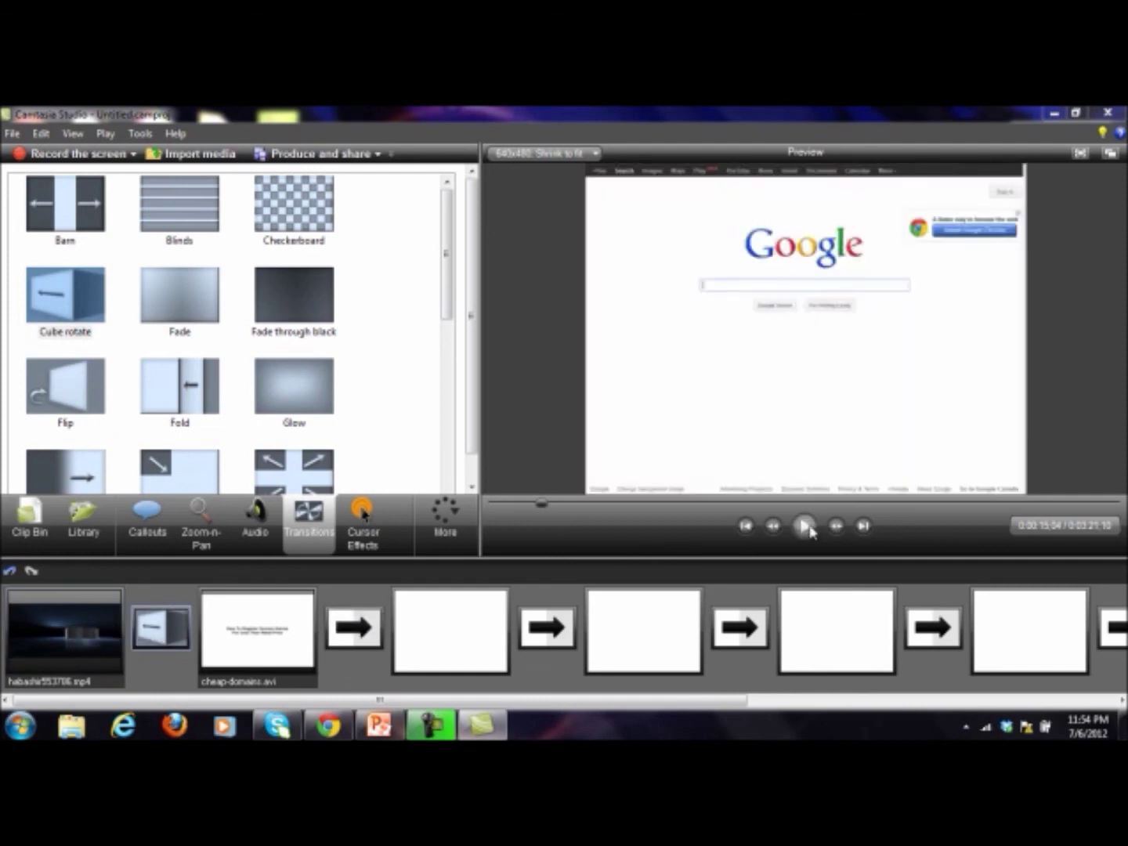
{"action": "left_click_drag", "start_coordinate": [540, 506], "coordinate": [532, 506]}
{"action": "left_click", "coordinate": [805, 525]}
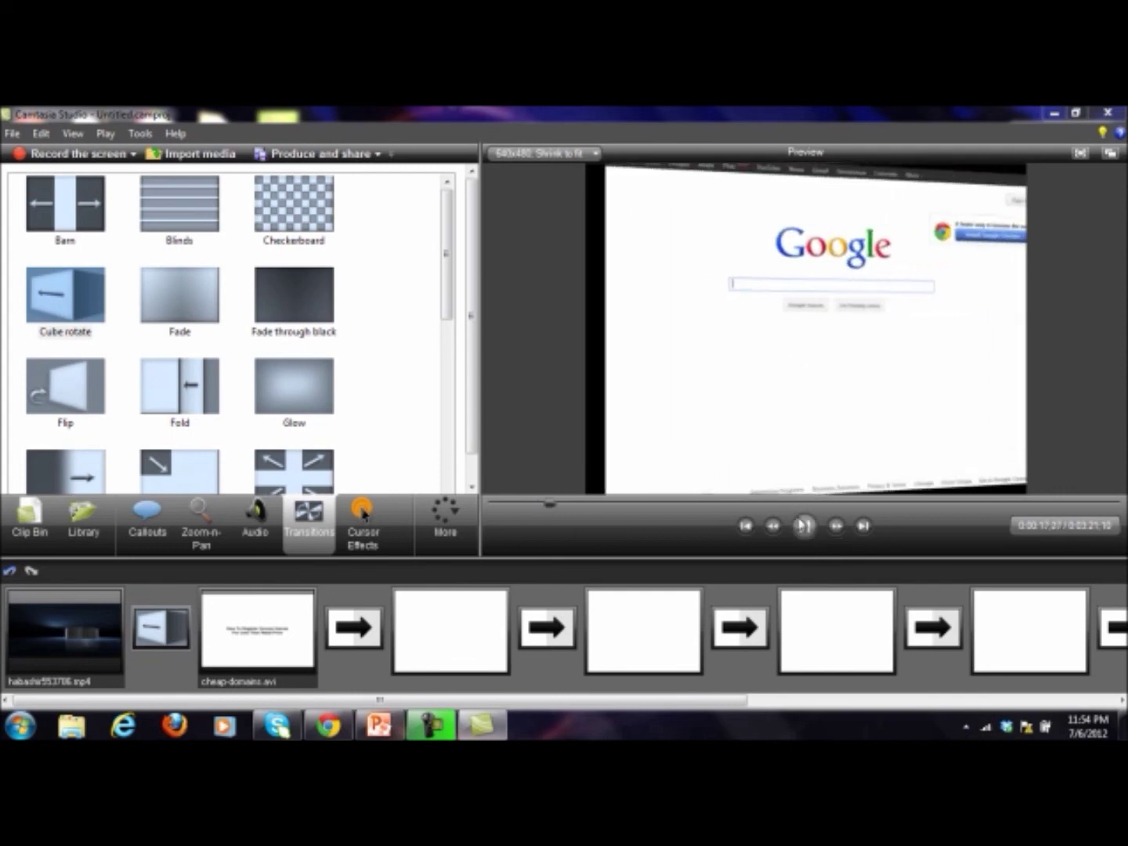
{"action": "left_click", "coordinate": [805, 526]}
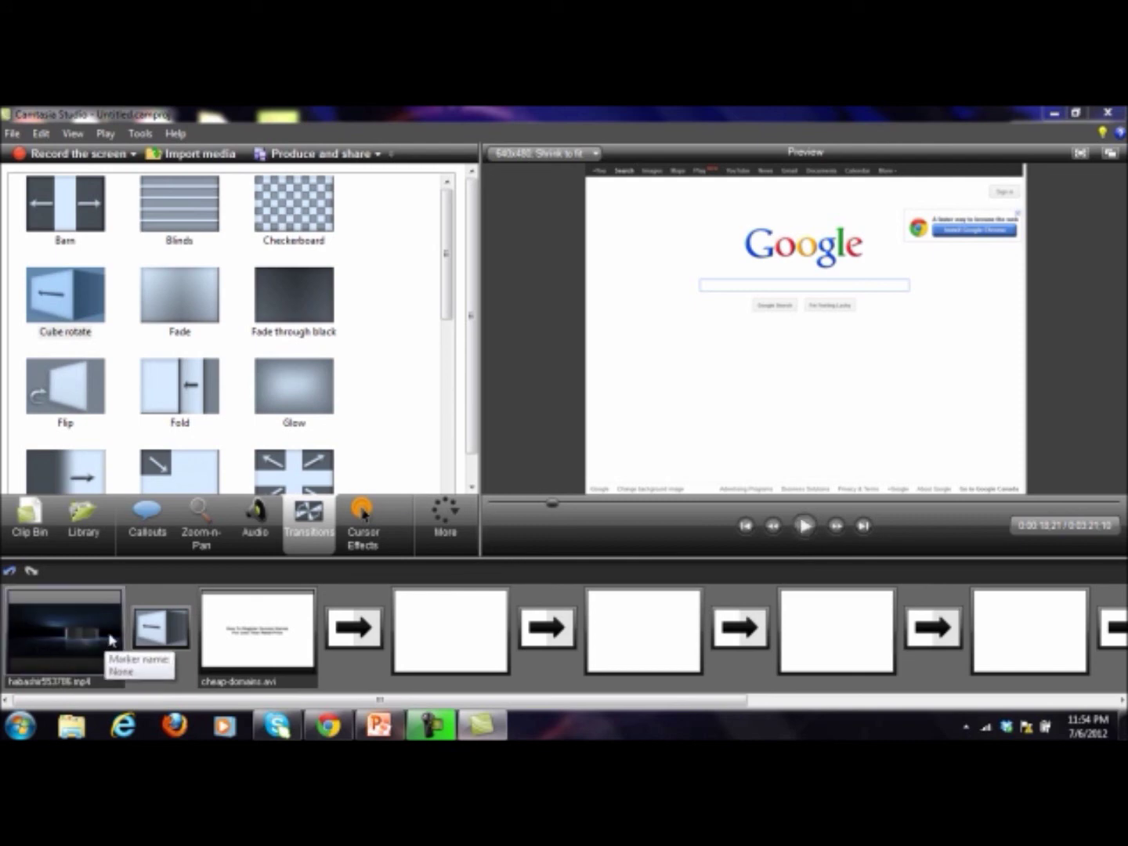
Step: Replace it with Fade through black between the two clips and preview the fade
{"action": "left_click", "coordinate": [162, 627]}
{"action": "left_click_drag", "start_coordinate": [294, 314], "coordinate": [163, 629]}
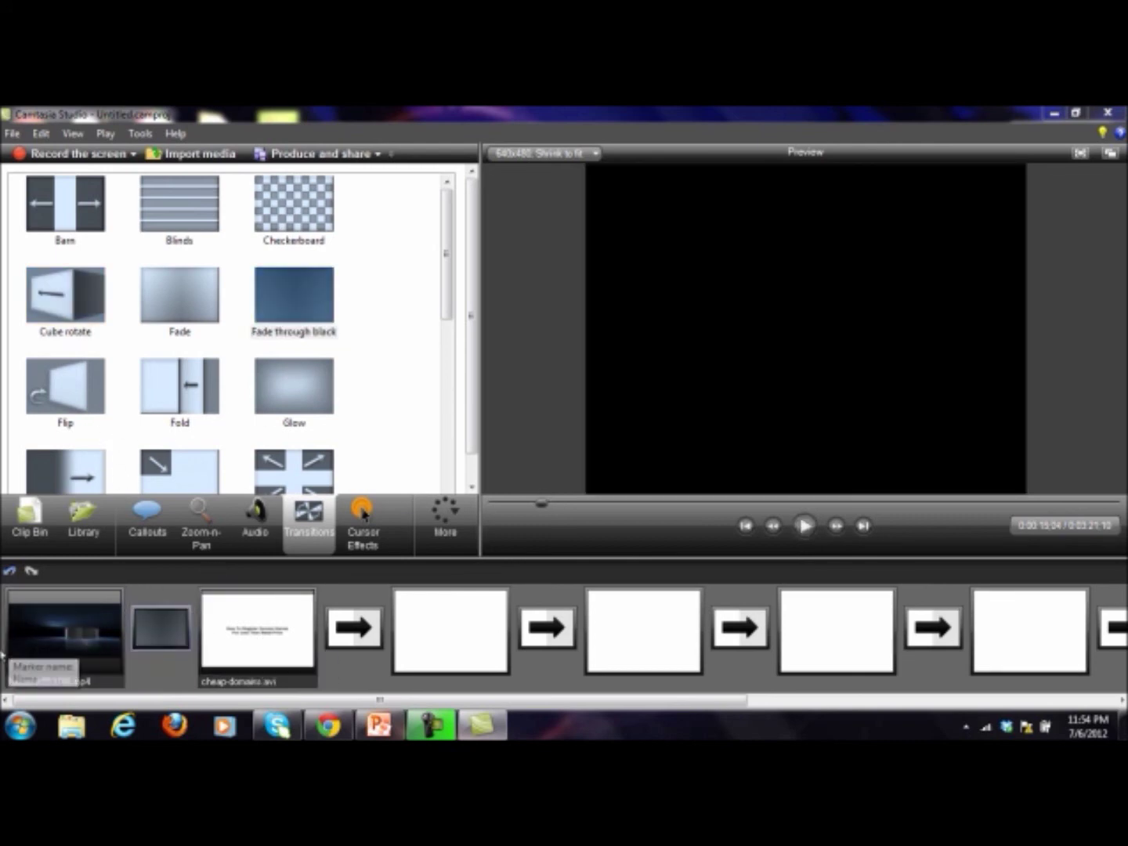
{"action": "left_click", "coordinate": [70, 626]}
{"action": "left_click", "coordinate": [804, 525]}
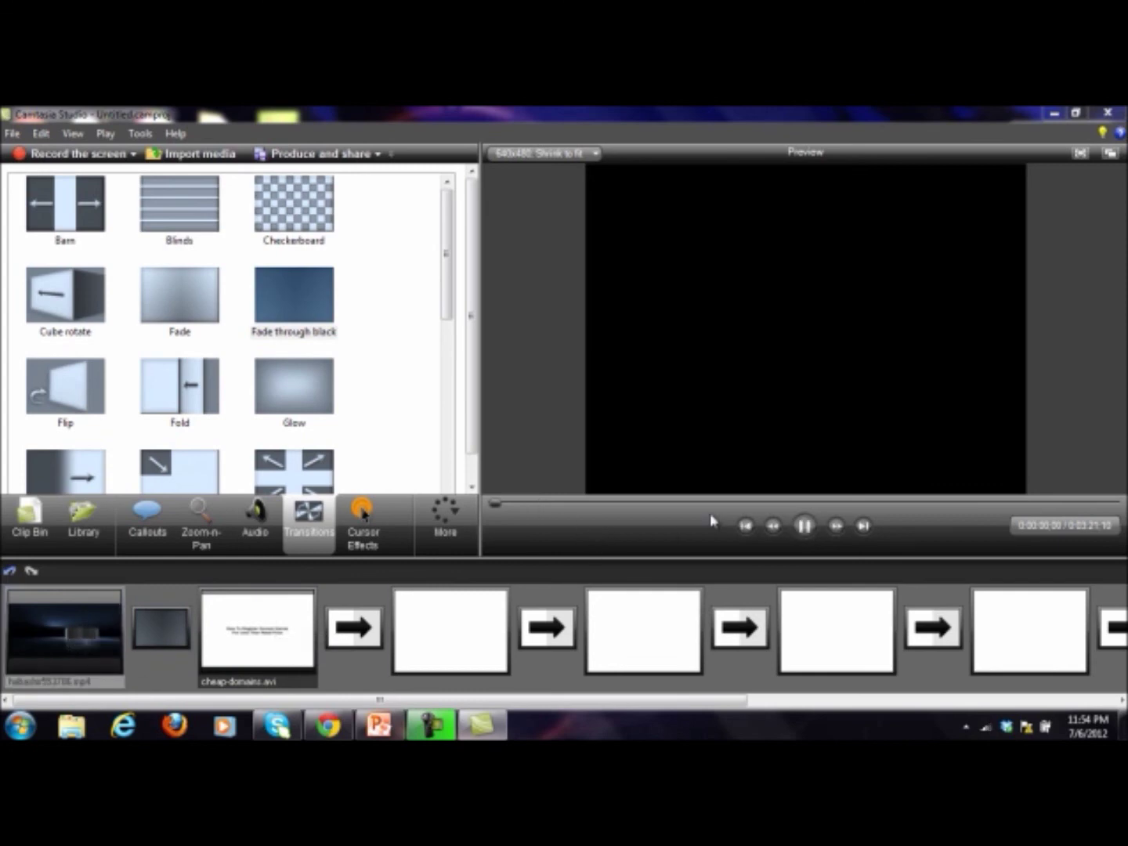
{"action": "left_click", "coordinate": [540, 505]}
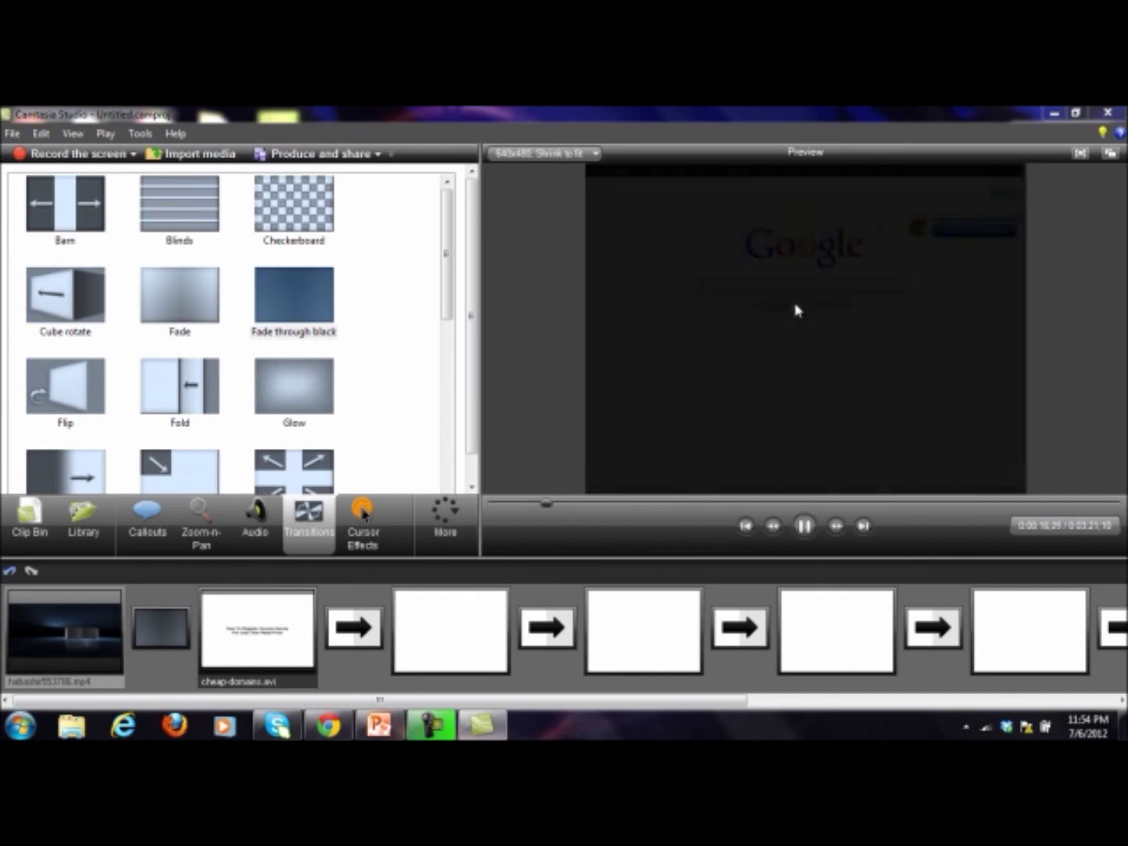
{"action": "left_click", "coordinate": [807, 526]}
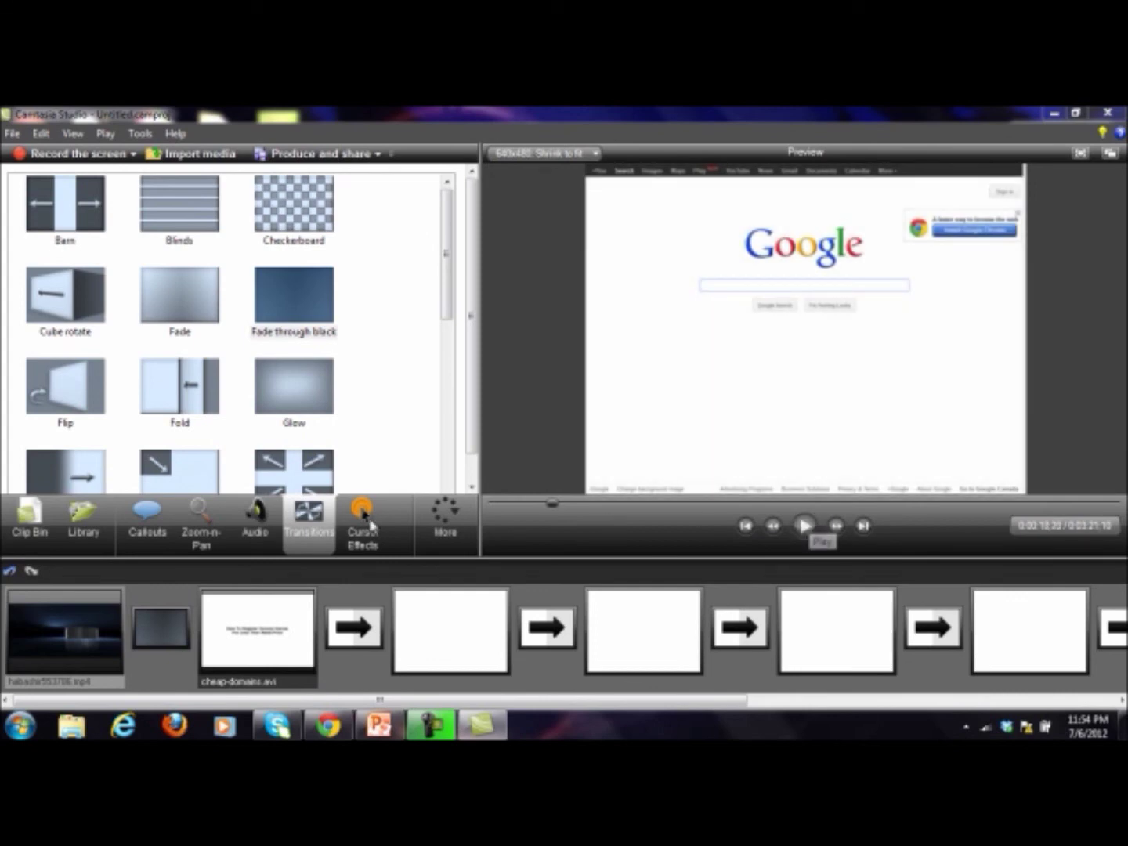
{"action": "left_click", "coordinate": [65, 529]}
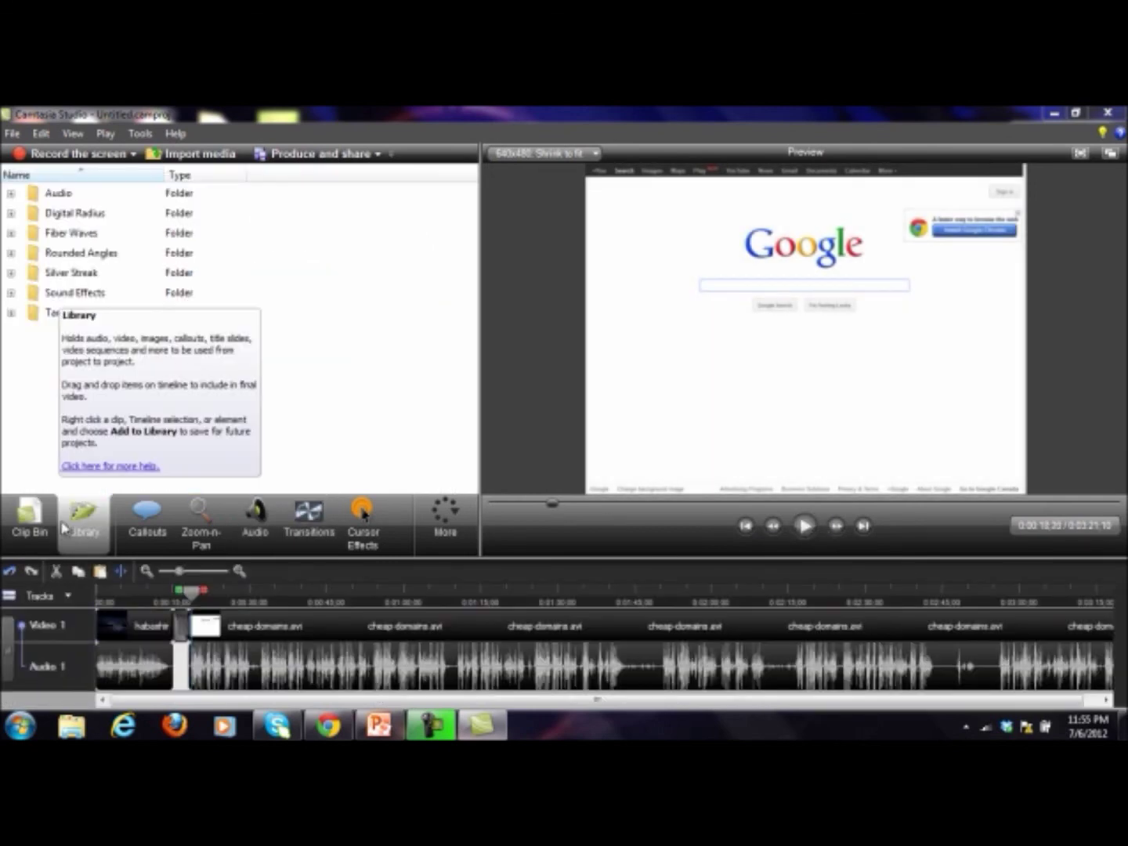
Step: Bring back the Clip Bin view, then advance the slideshow to the Wrap Up slide
{"action": "left_click", "coordinate": [51, 538]}
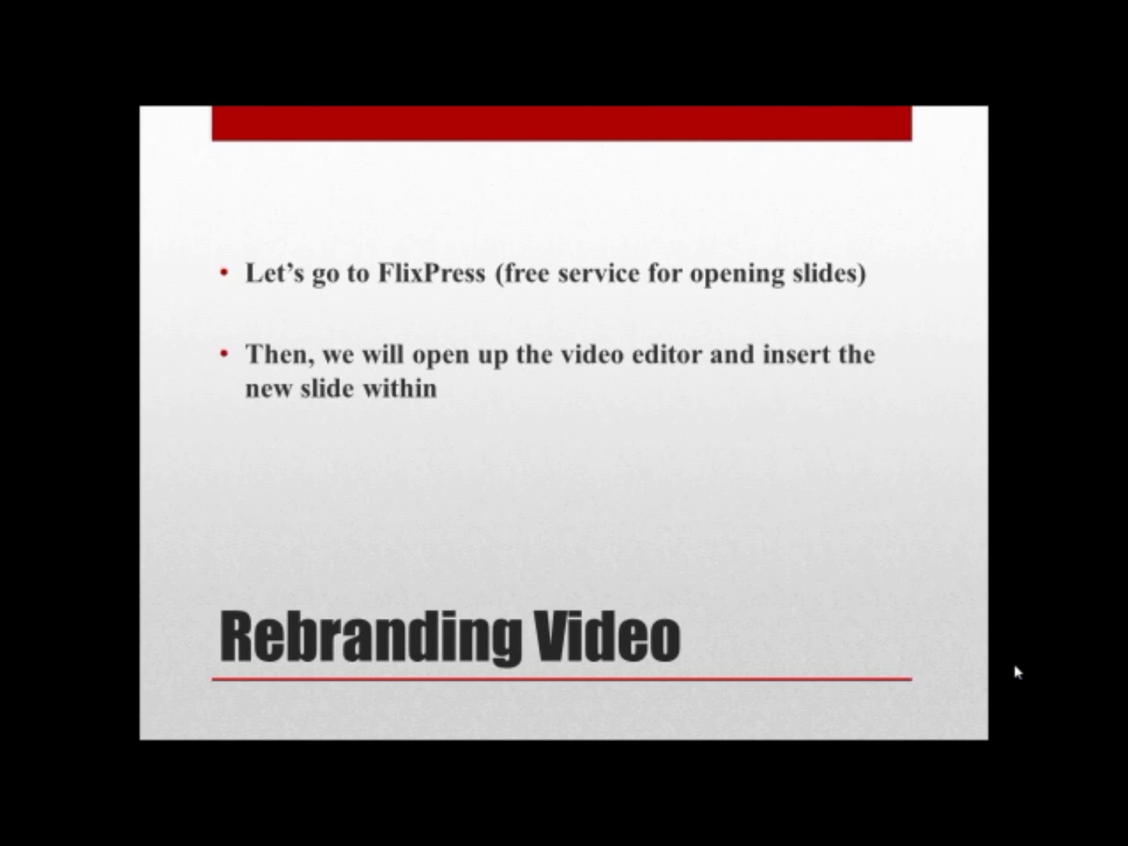
{"action": "key", "text": "Right"}
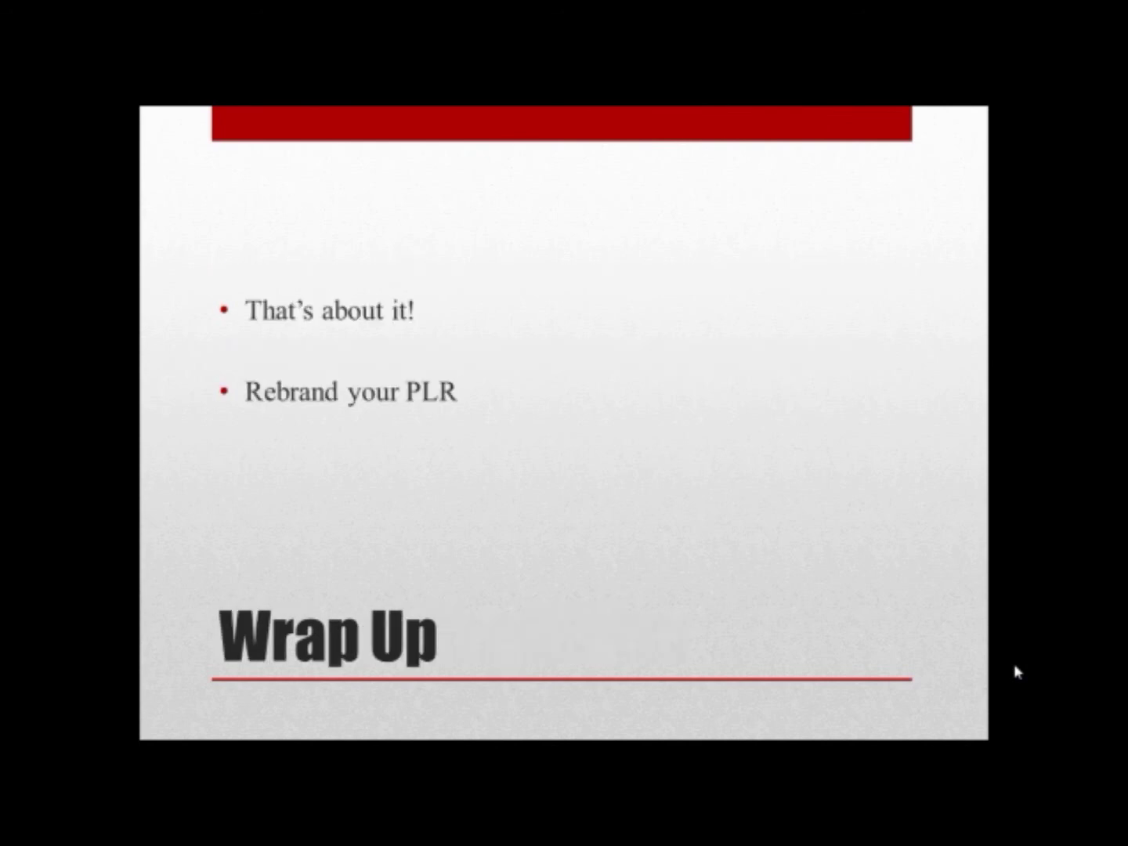